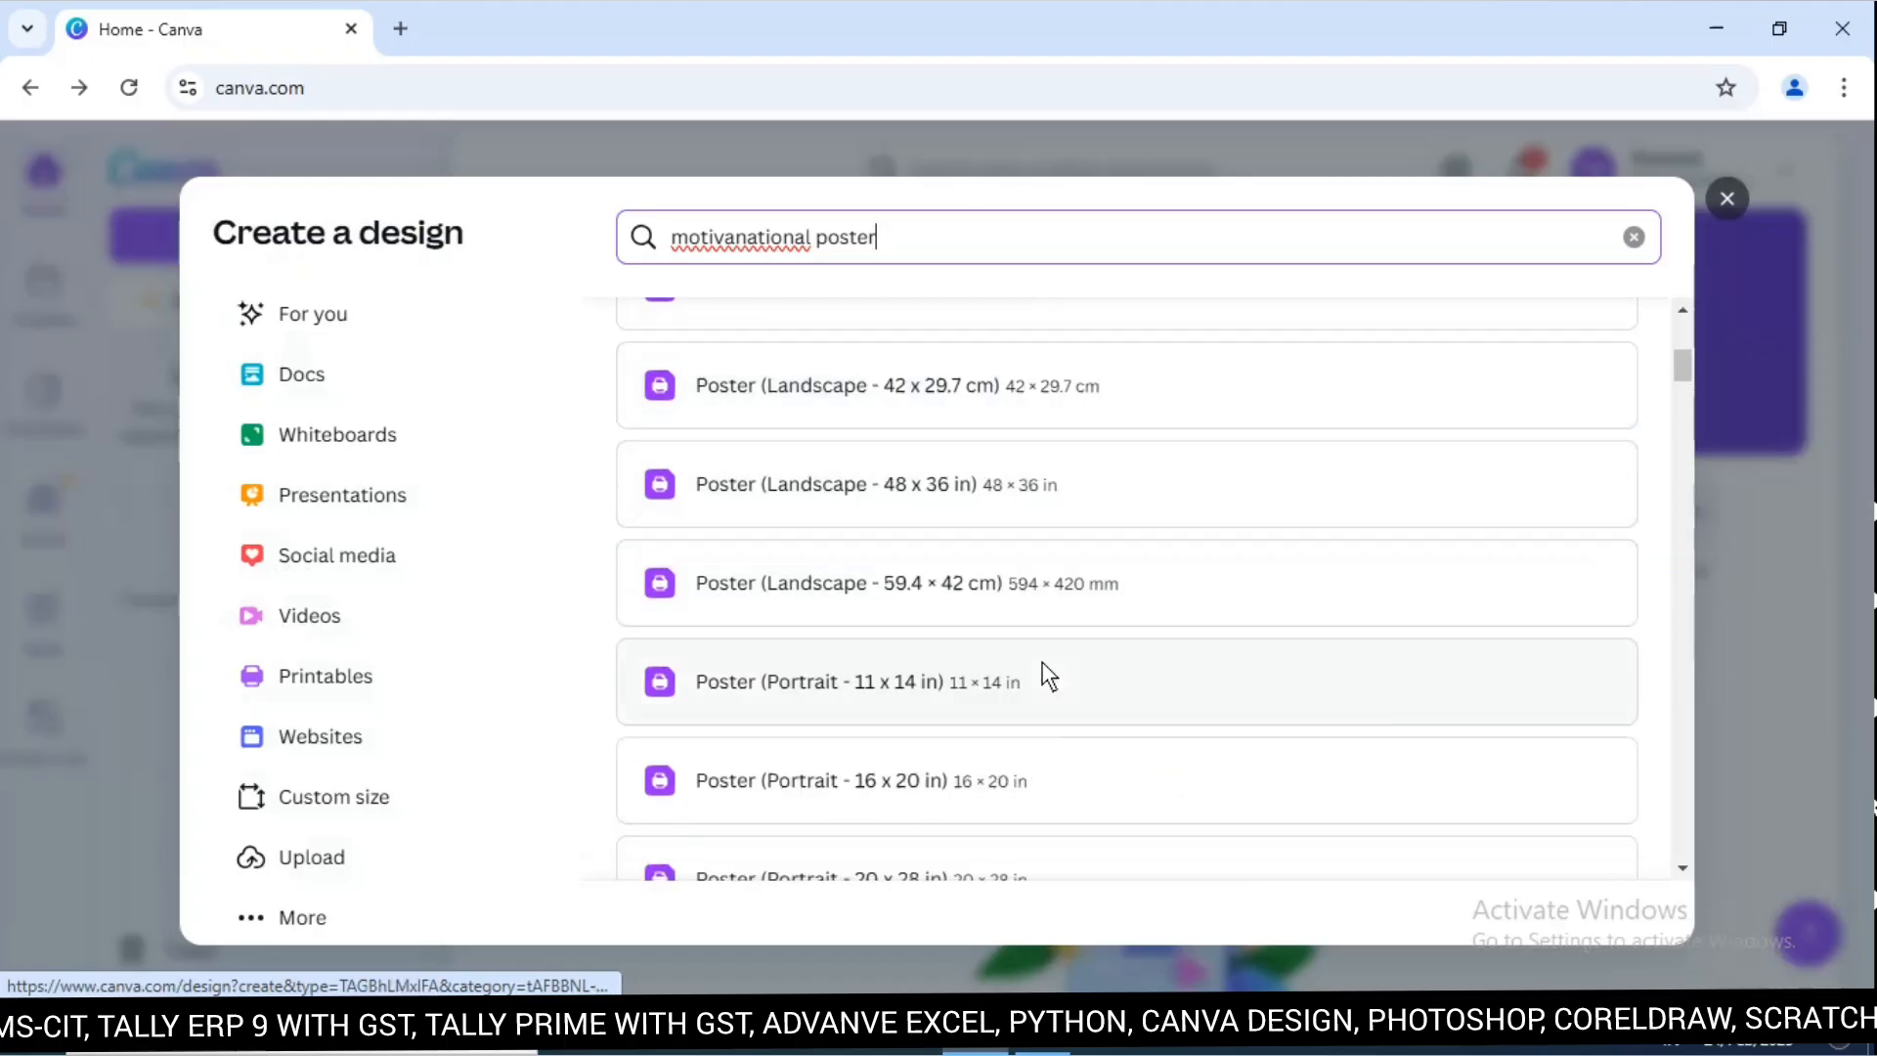
Look through the poster sizes found for the motivational poster search and create a Poster (Portrait - 8 x 10 in) design.
scroll(1048, 675, "down", 5)
scroll(1049, 675, "up", 5)
scroll(1049, 676, "up", 3)
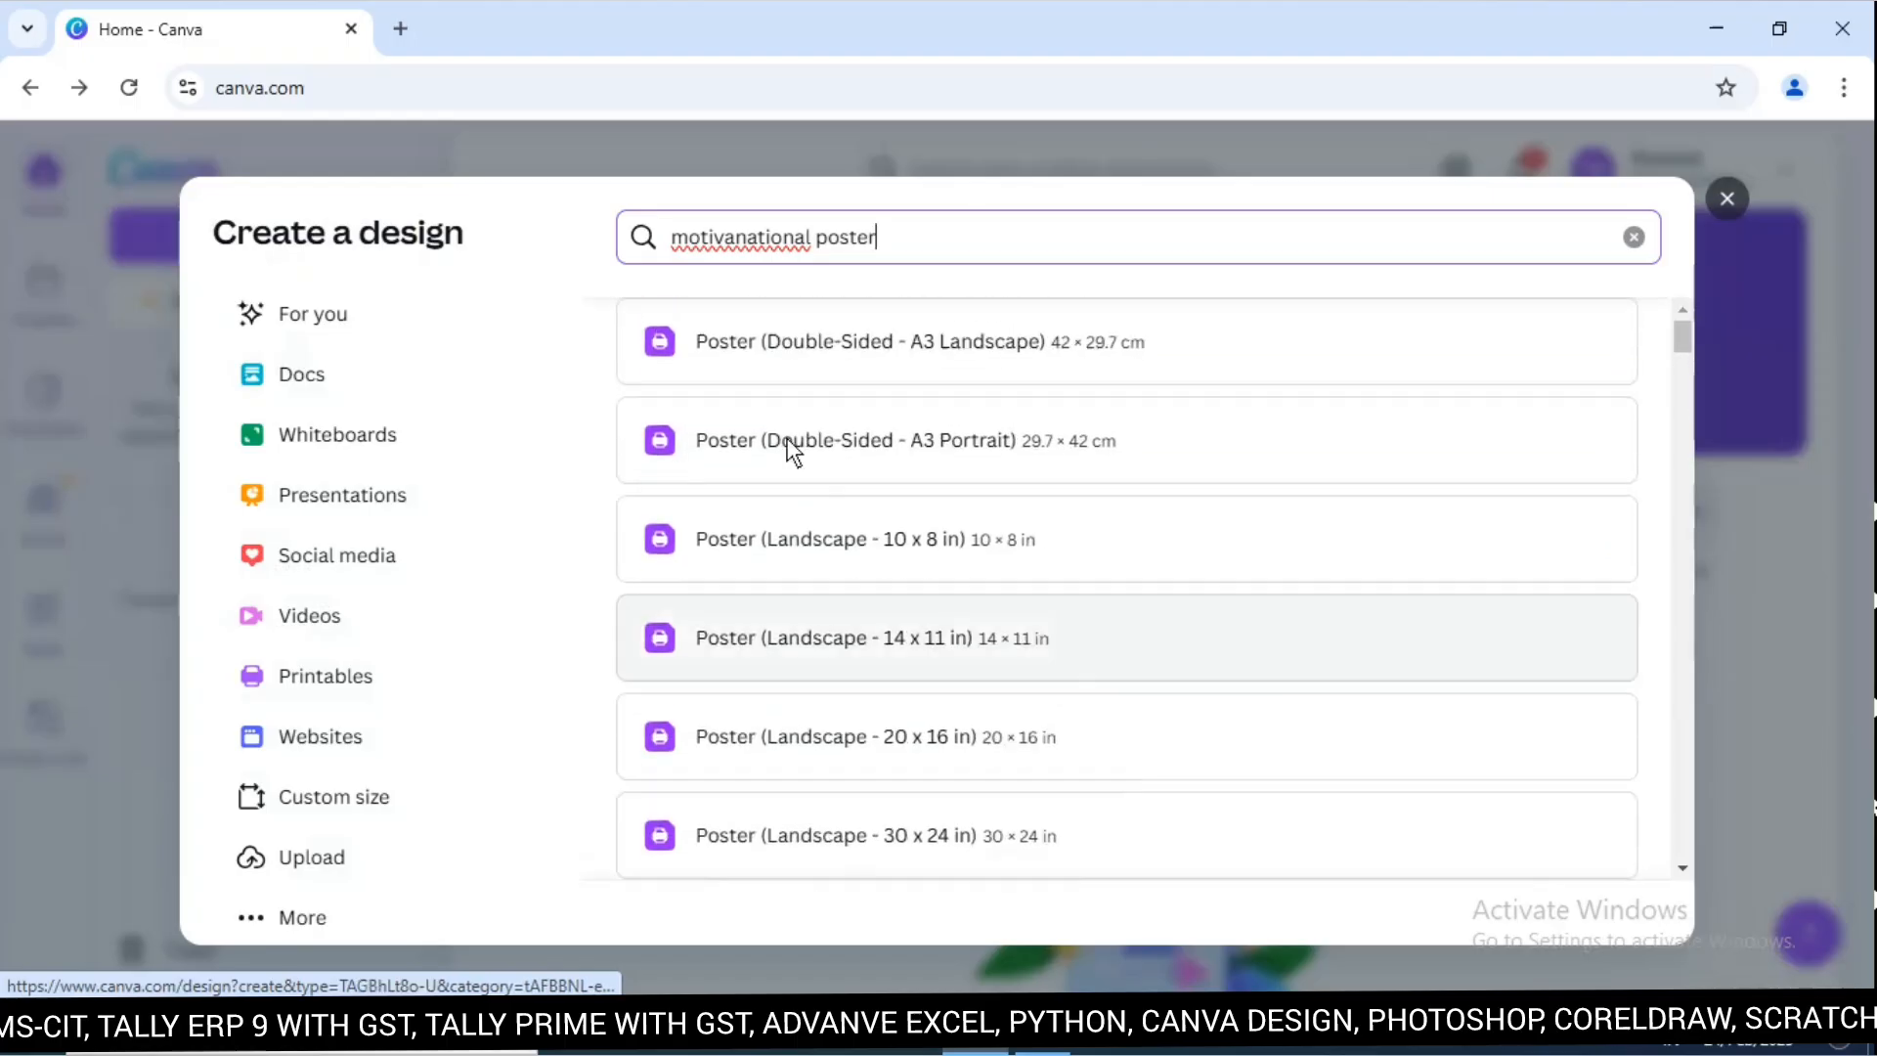
right_click(758, 236)
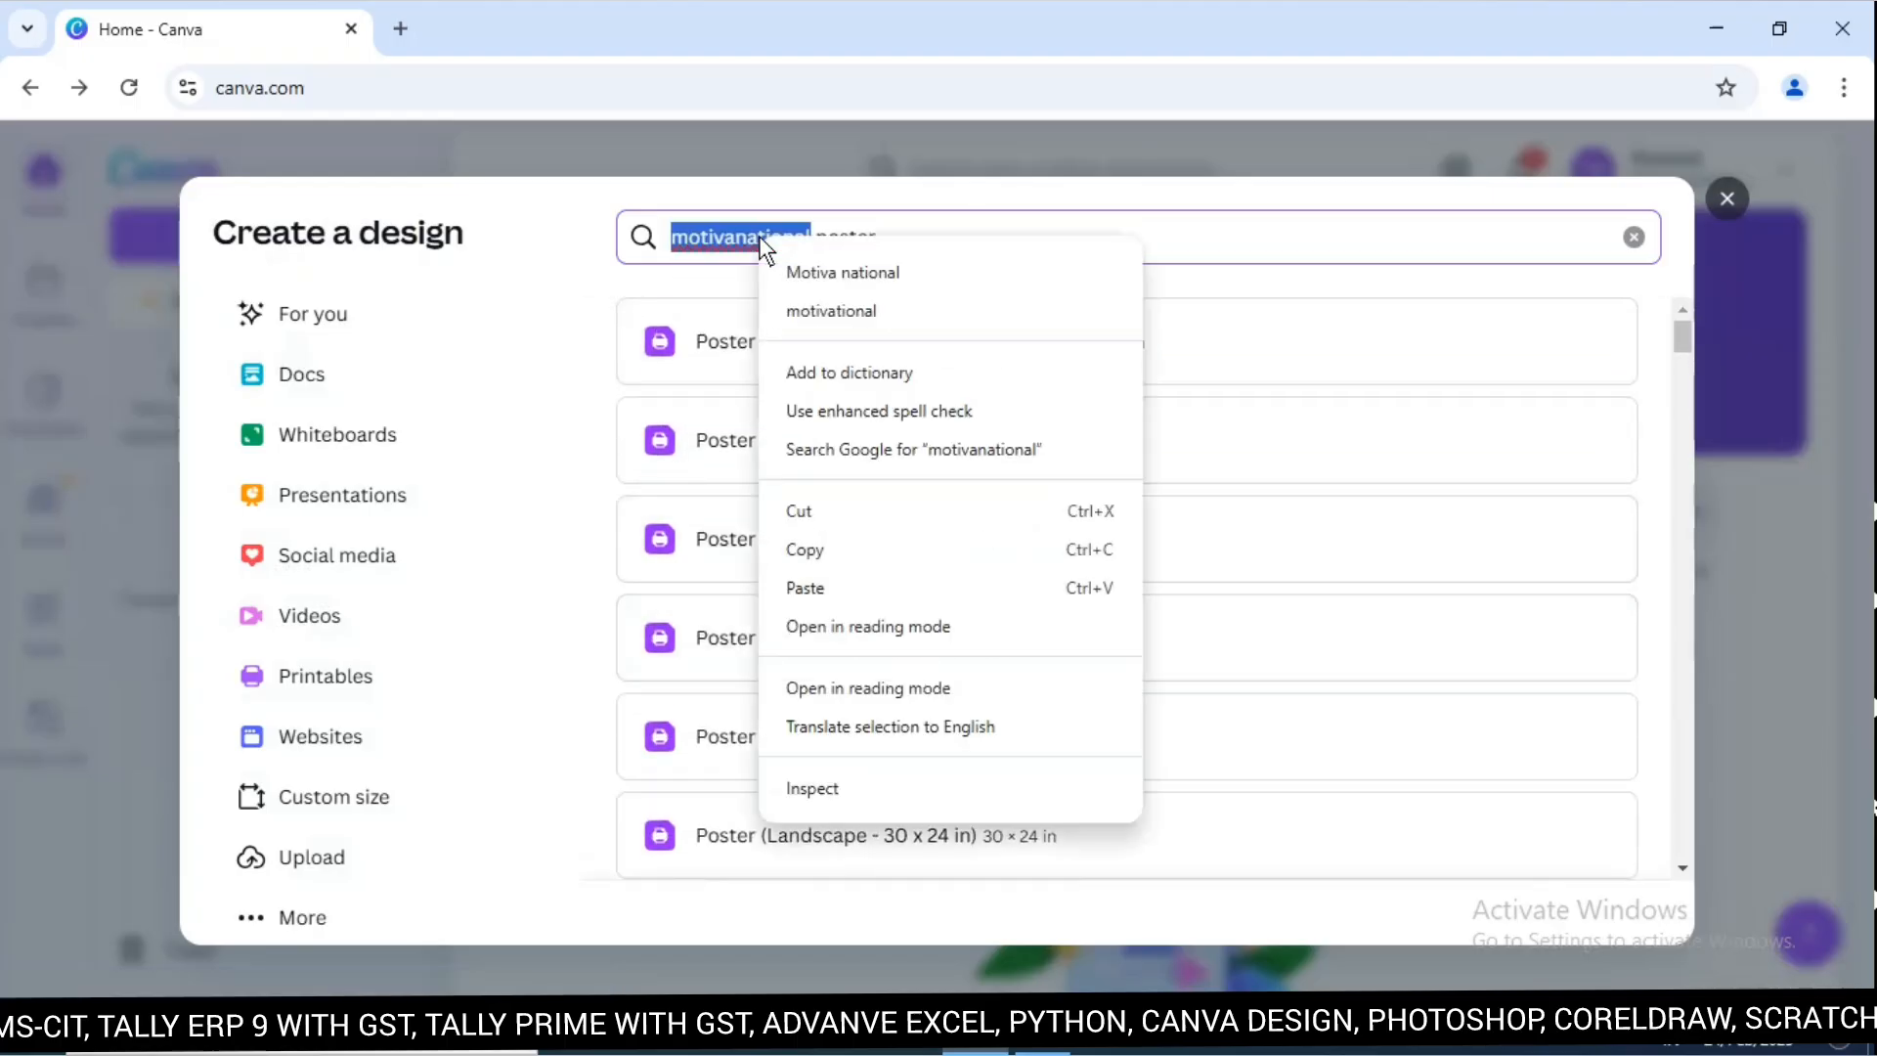
left_click(907, 237)
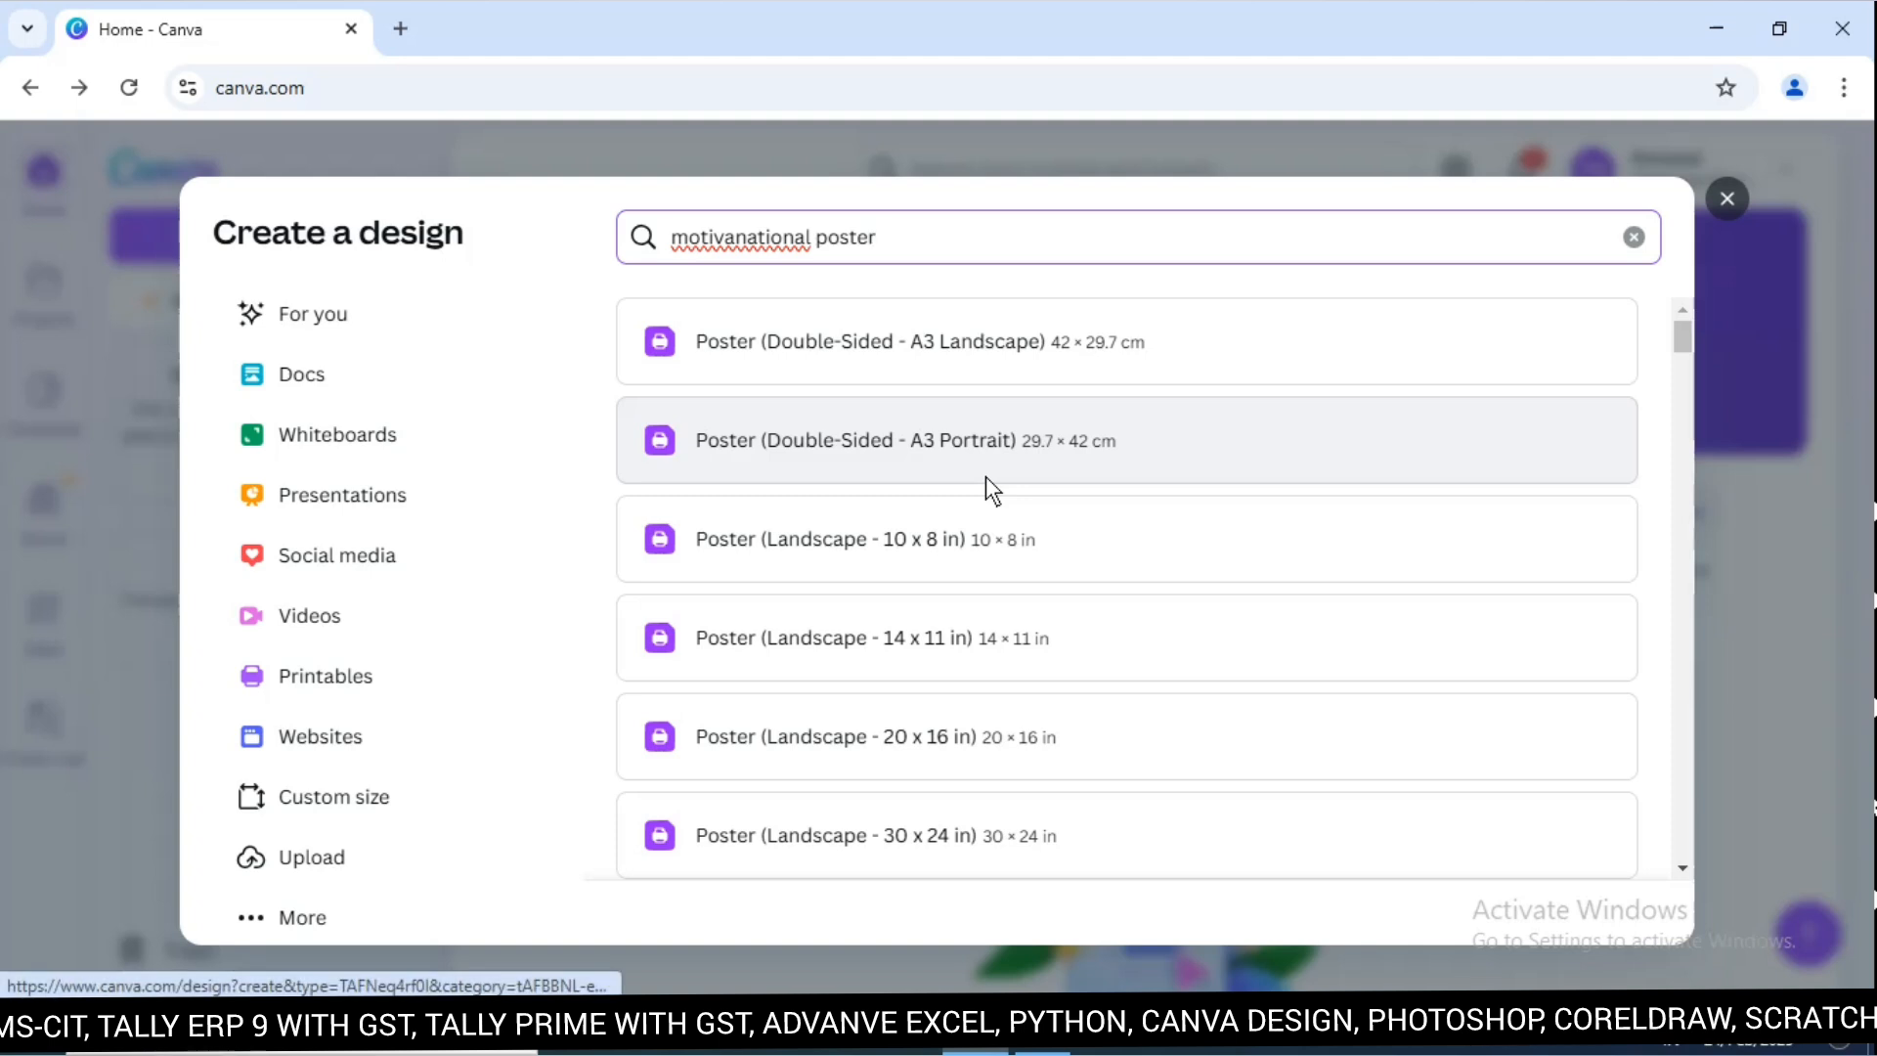
scroll(987, 477, "down", 3)
scroll(986, 477, "down", 3)
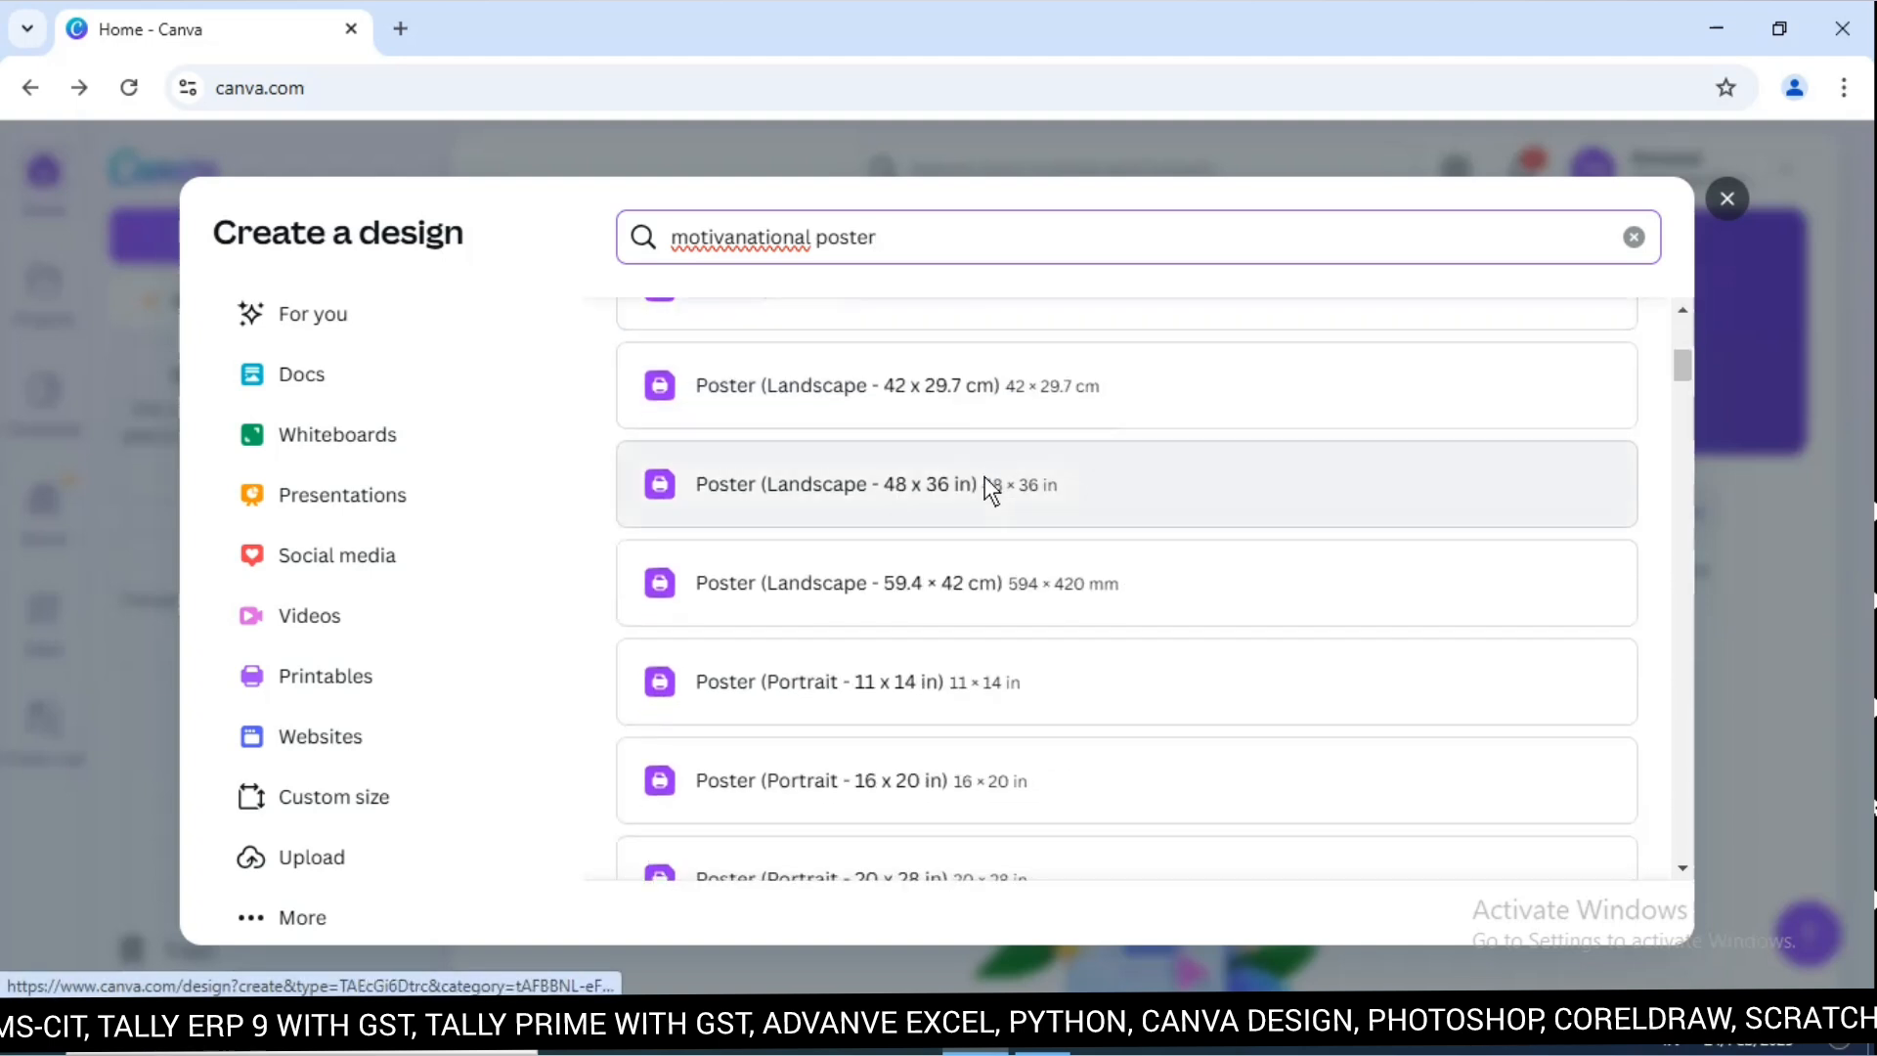
scroll(984, 477, "down", 4)
scroll(984, 476, "down", 5)
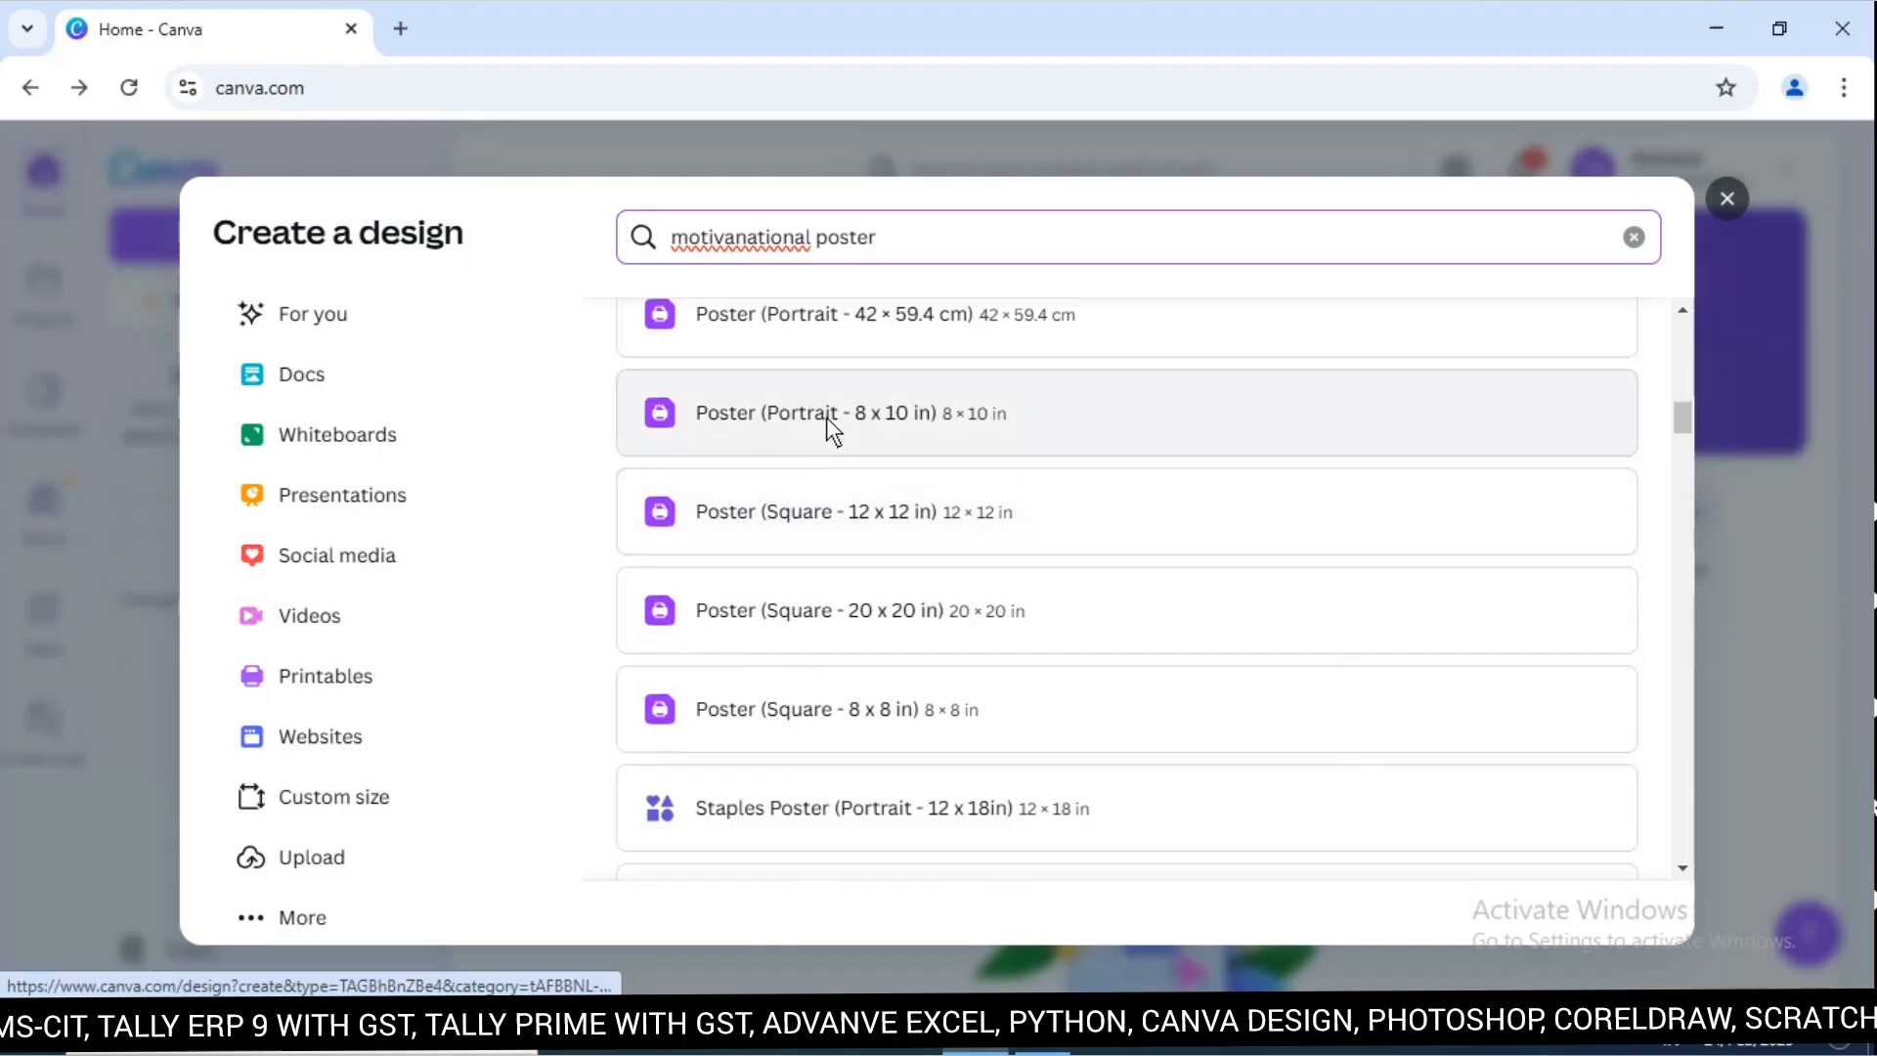
left_click(920, 428)
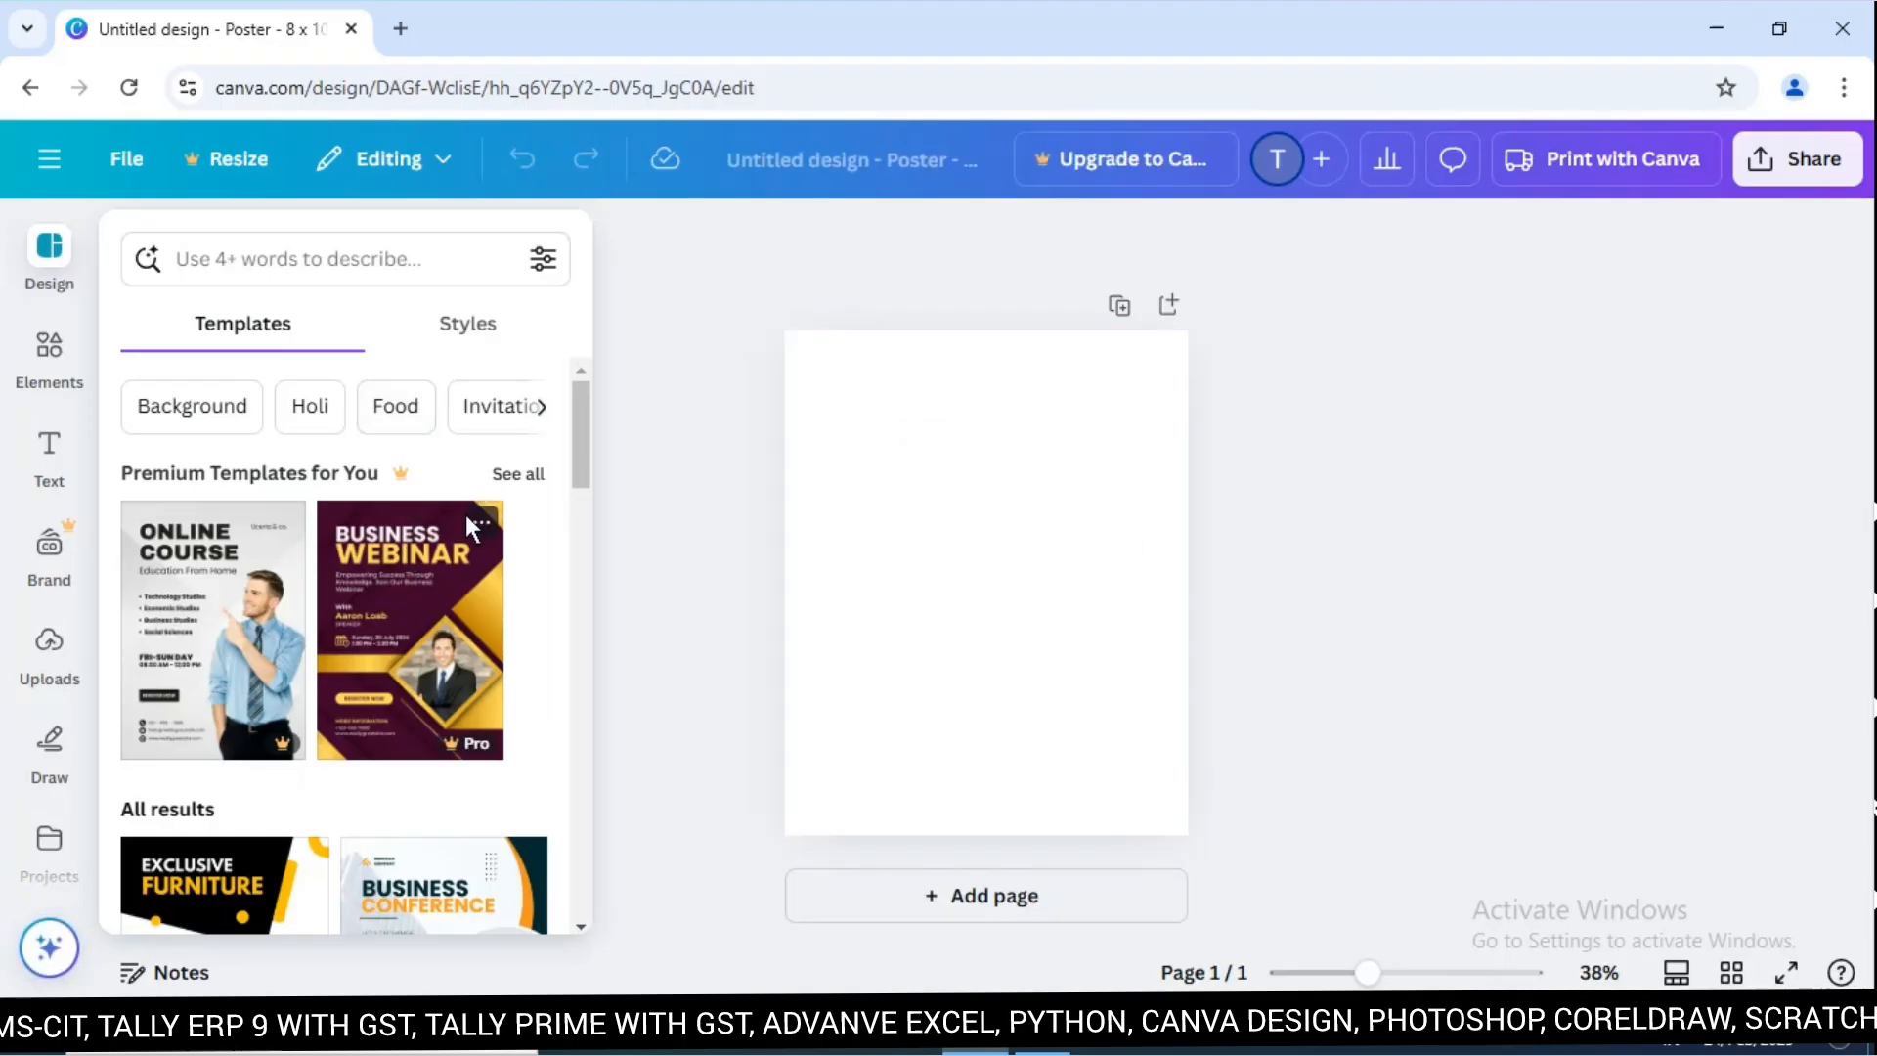
Add a second blank page to the poster design, then reselect page 1.
left_click(50, 242)
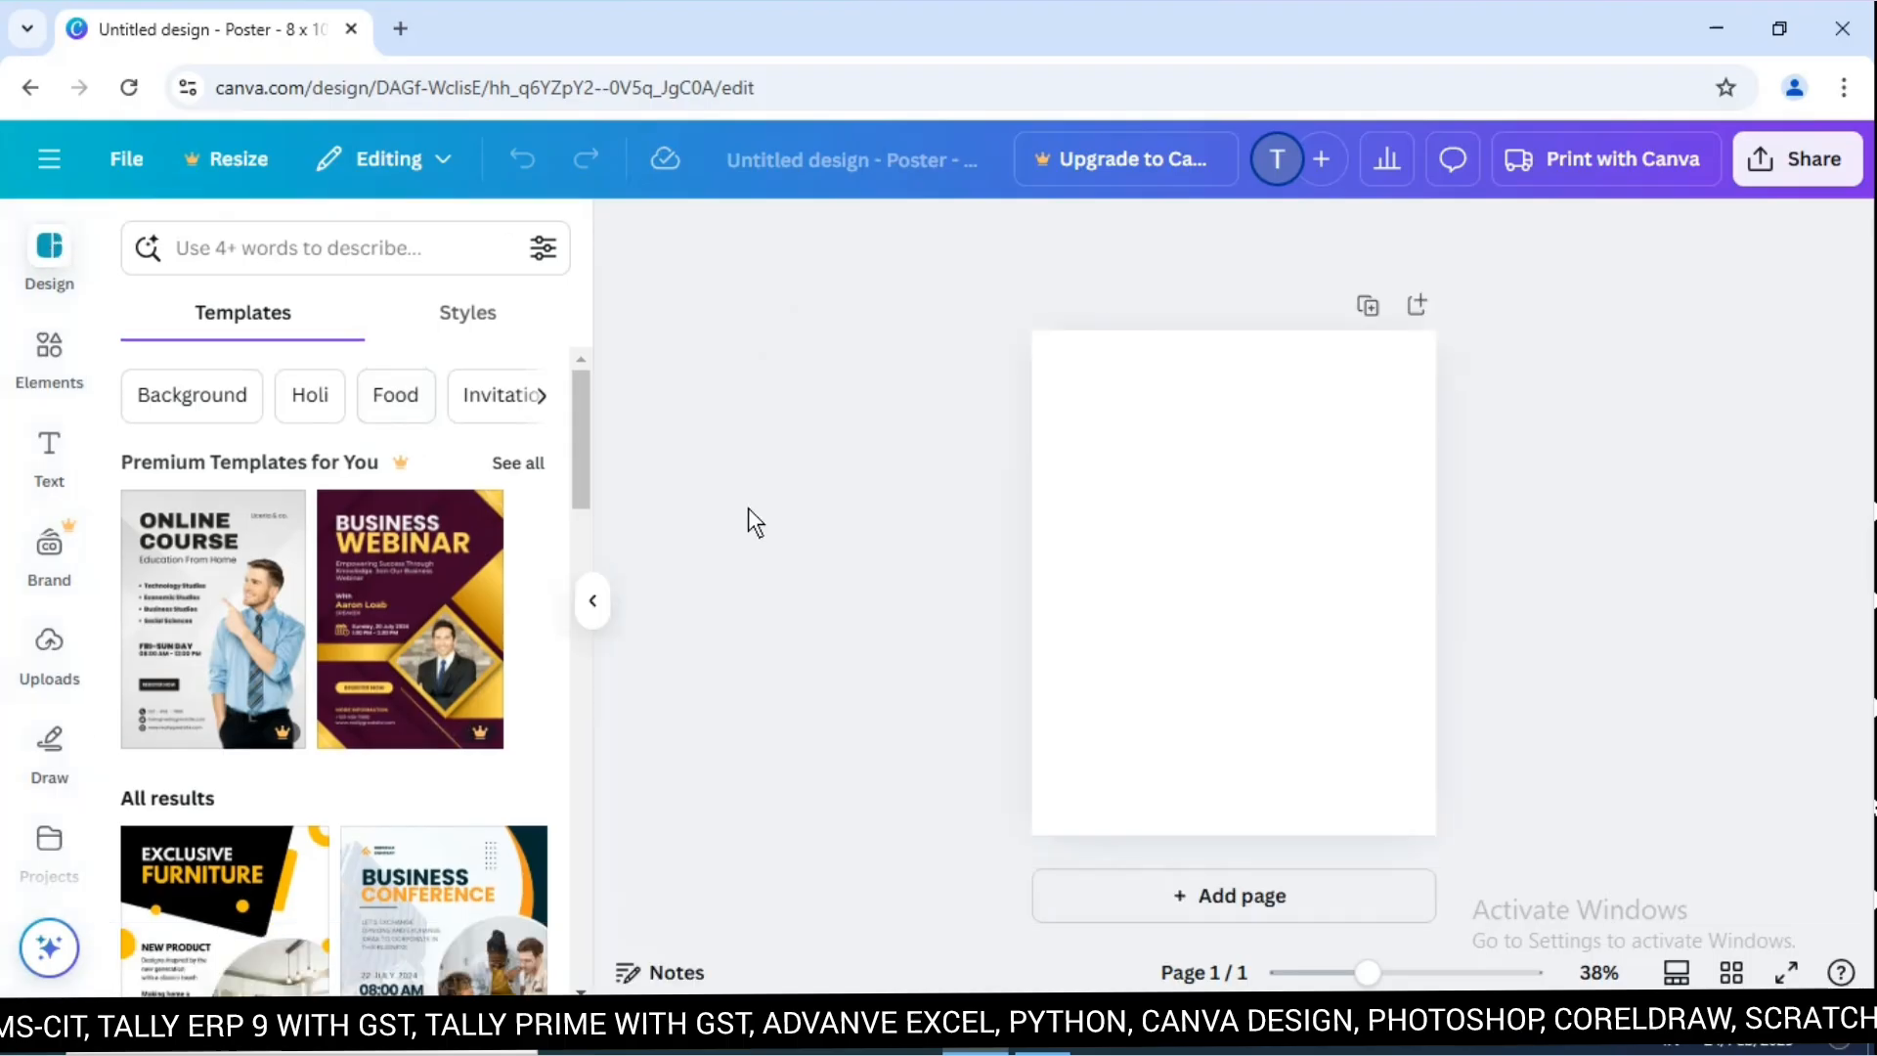
left_click(1246, 904)
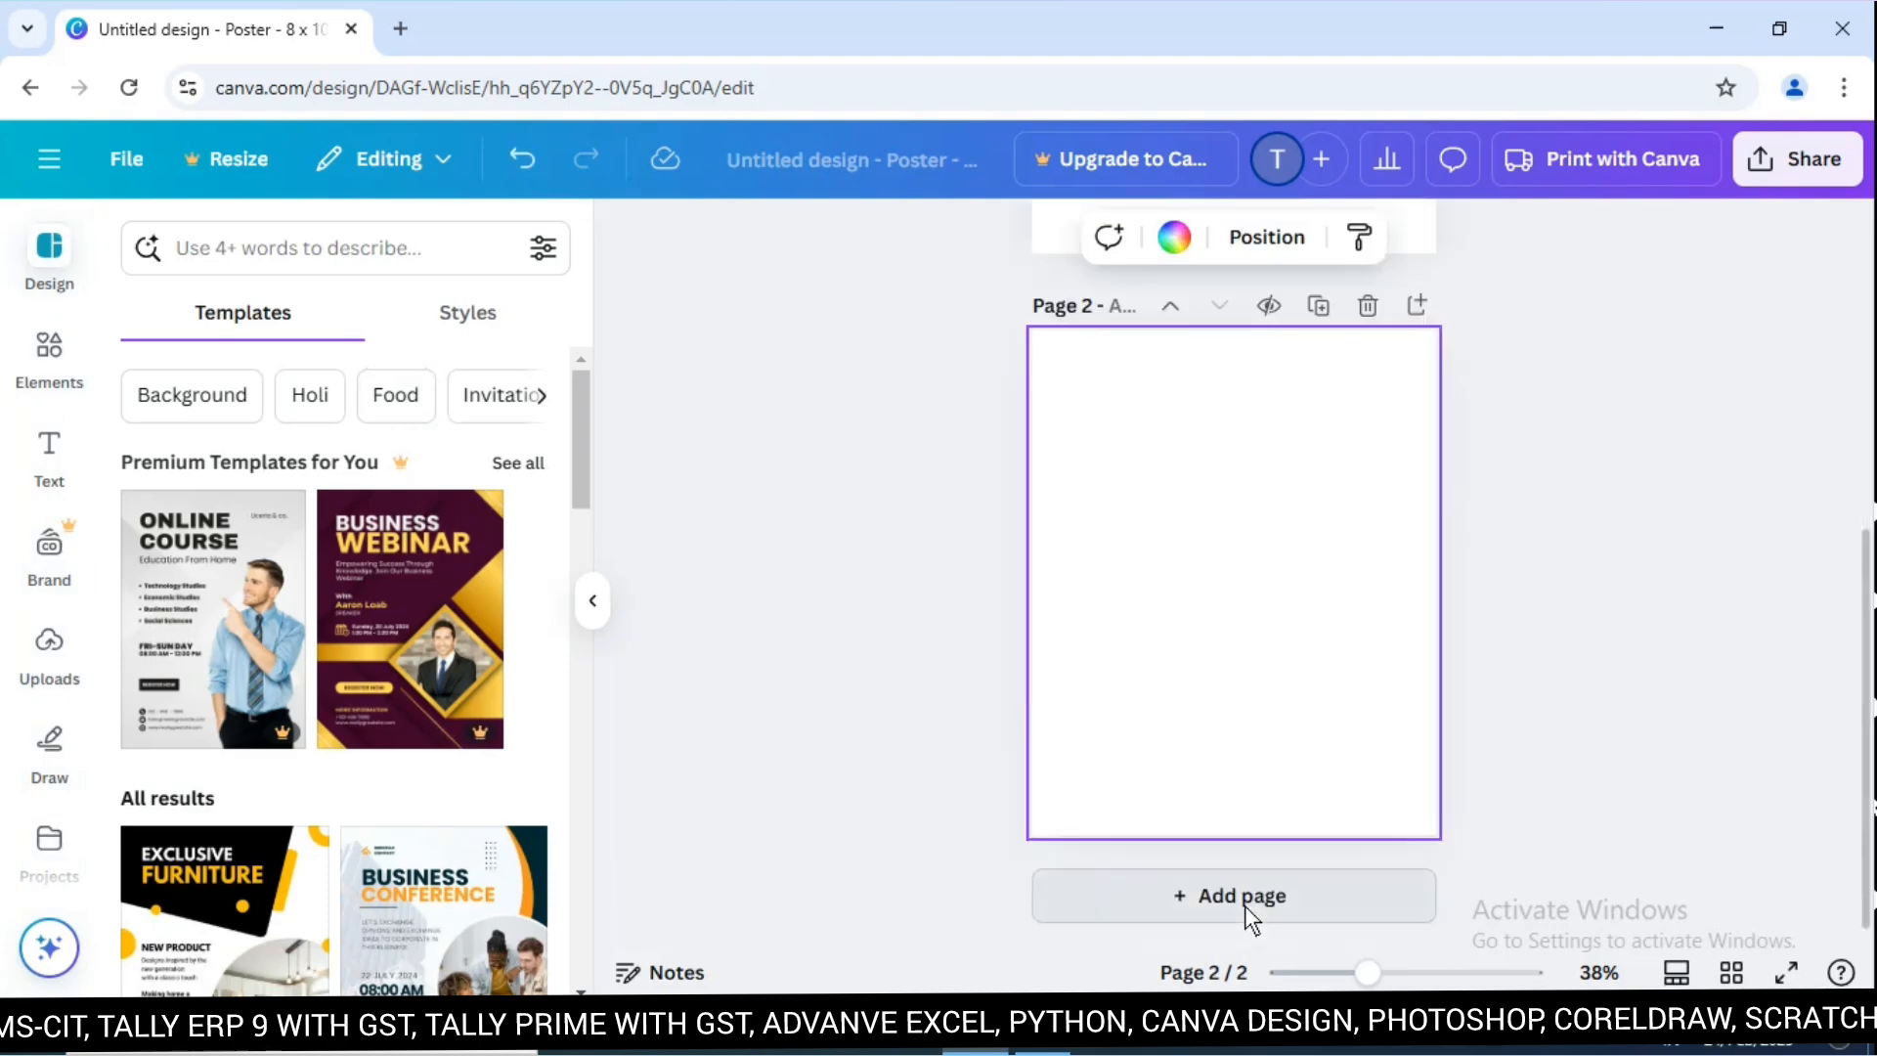
scroll(1280, 748, "up", 5)
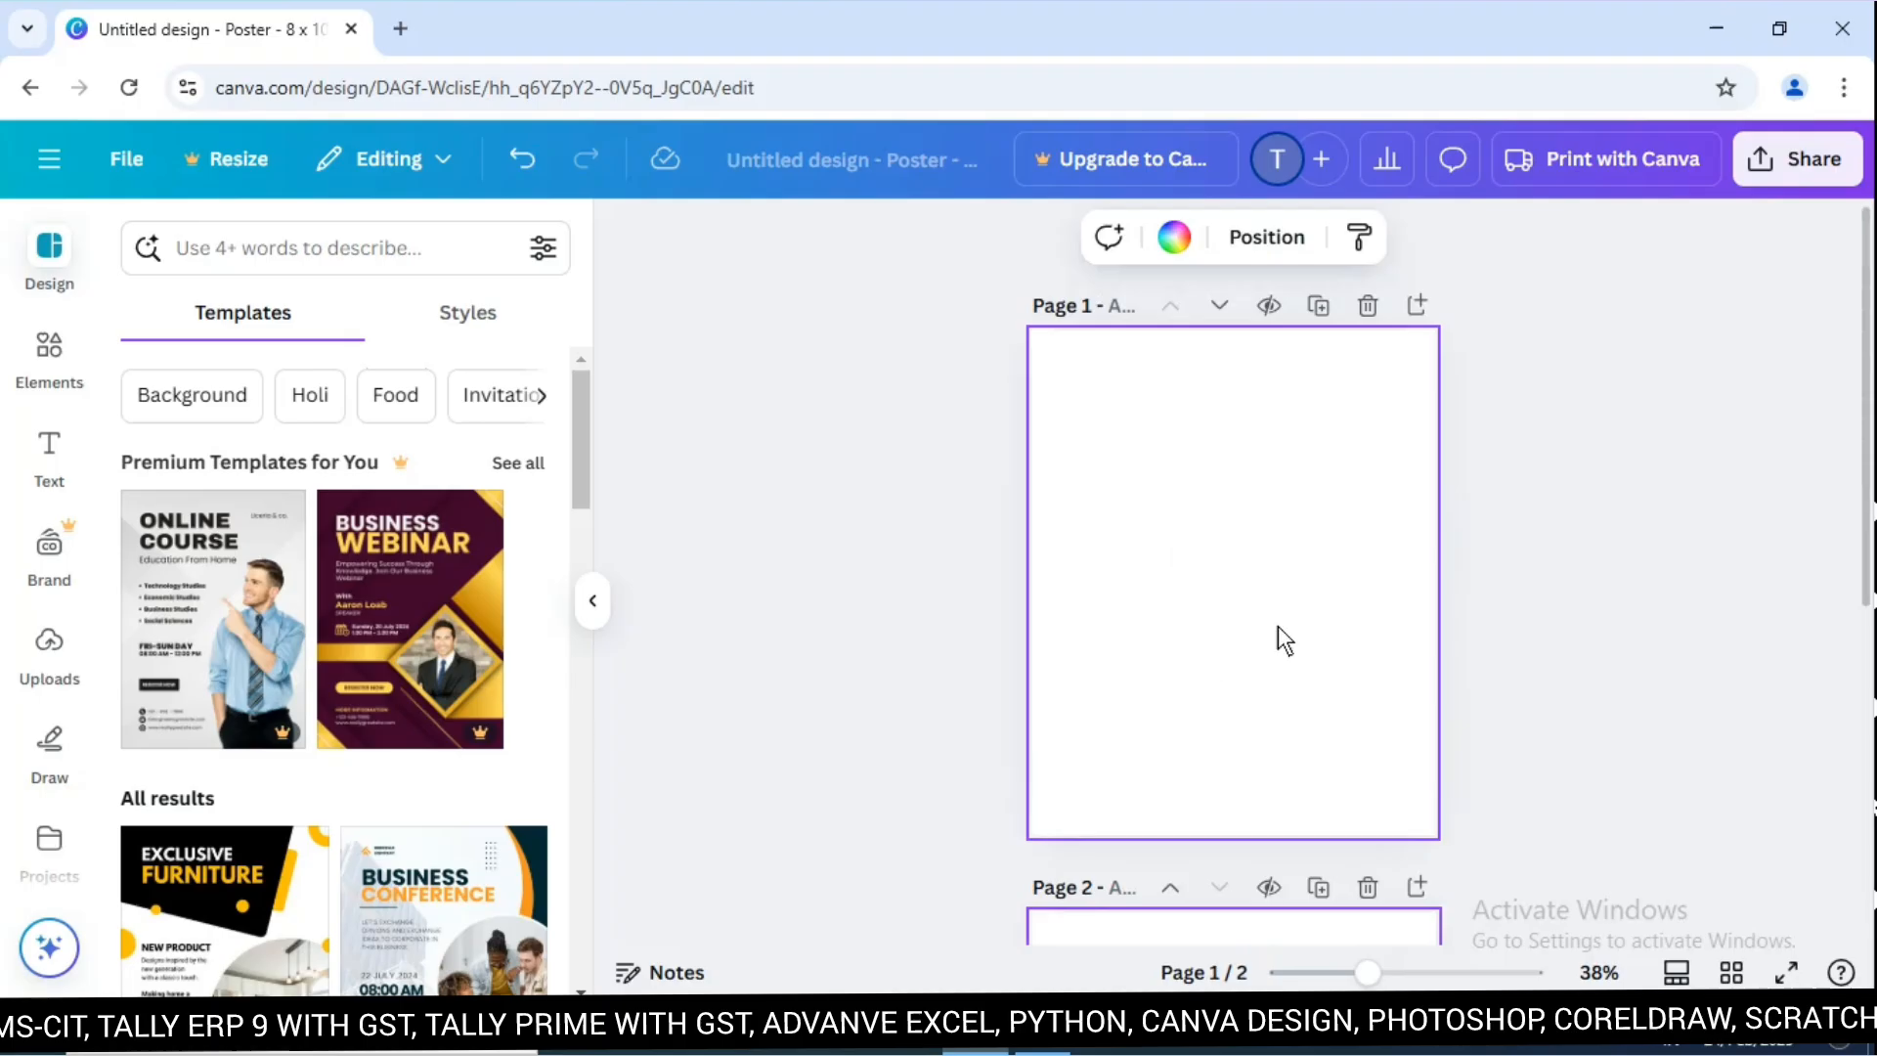
left_click(1204, 584)
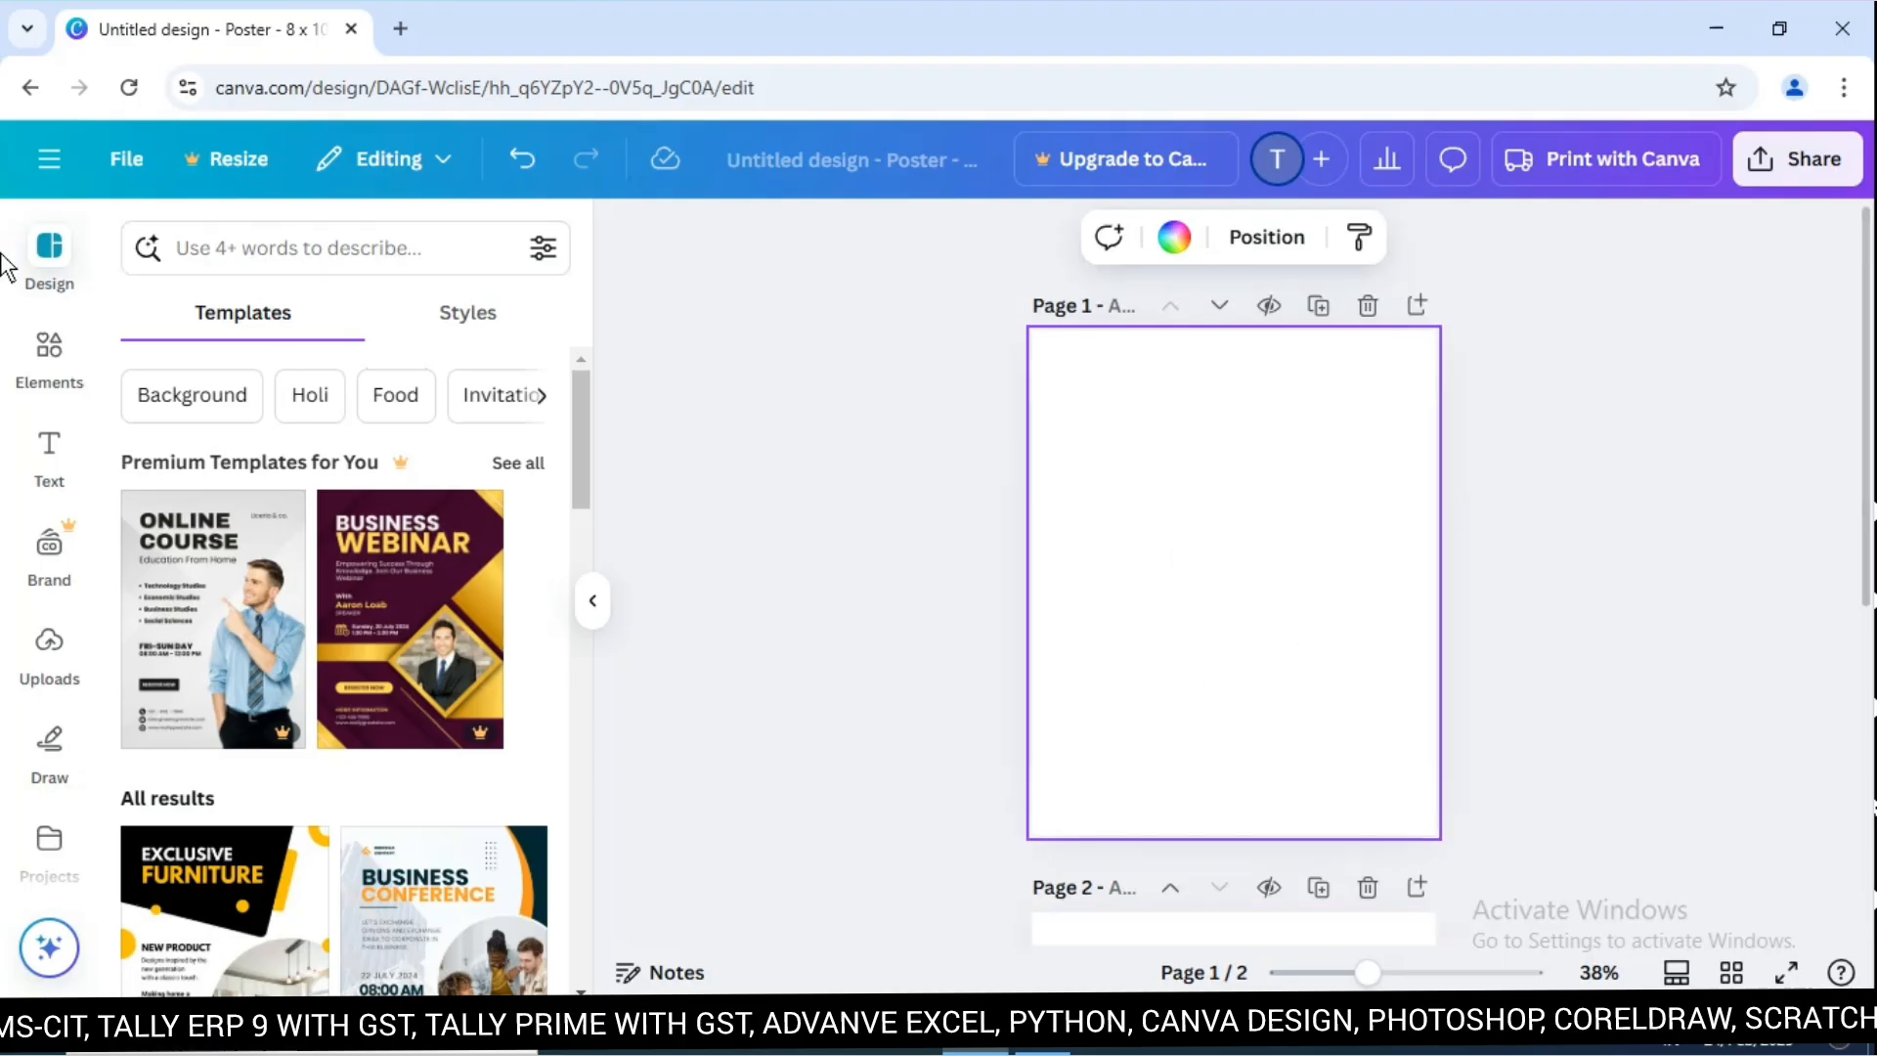
Search the design templates for the recent term "Motivational Poster".
left_click(55, 253)
left_click(225, 259)
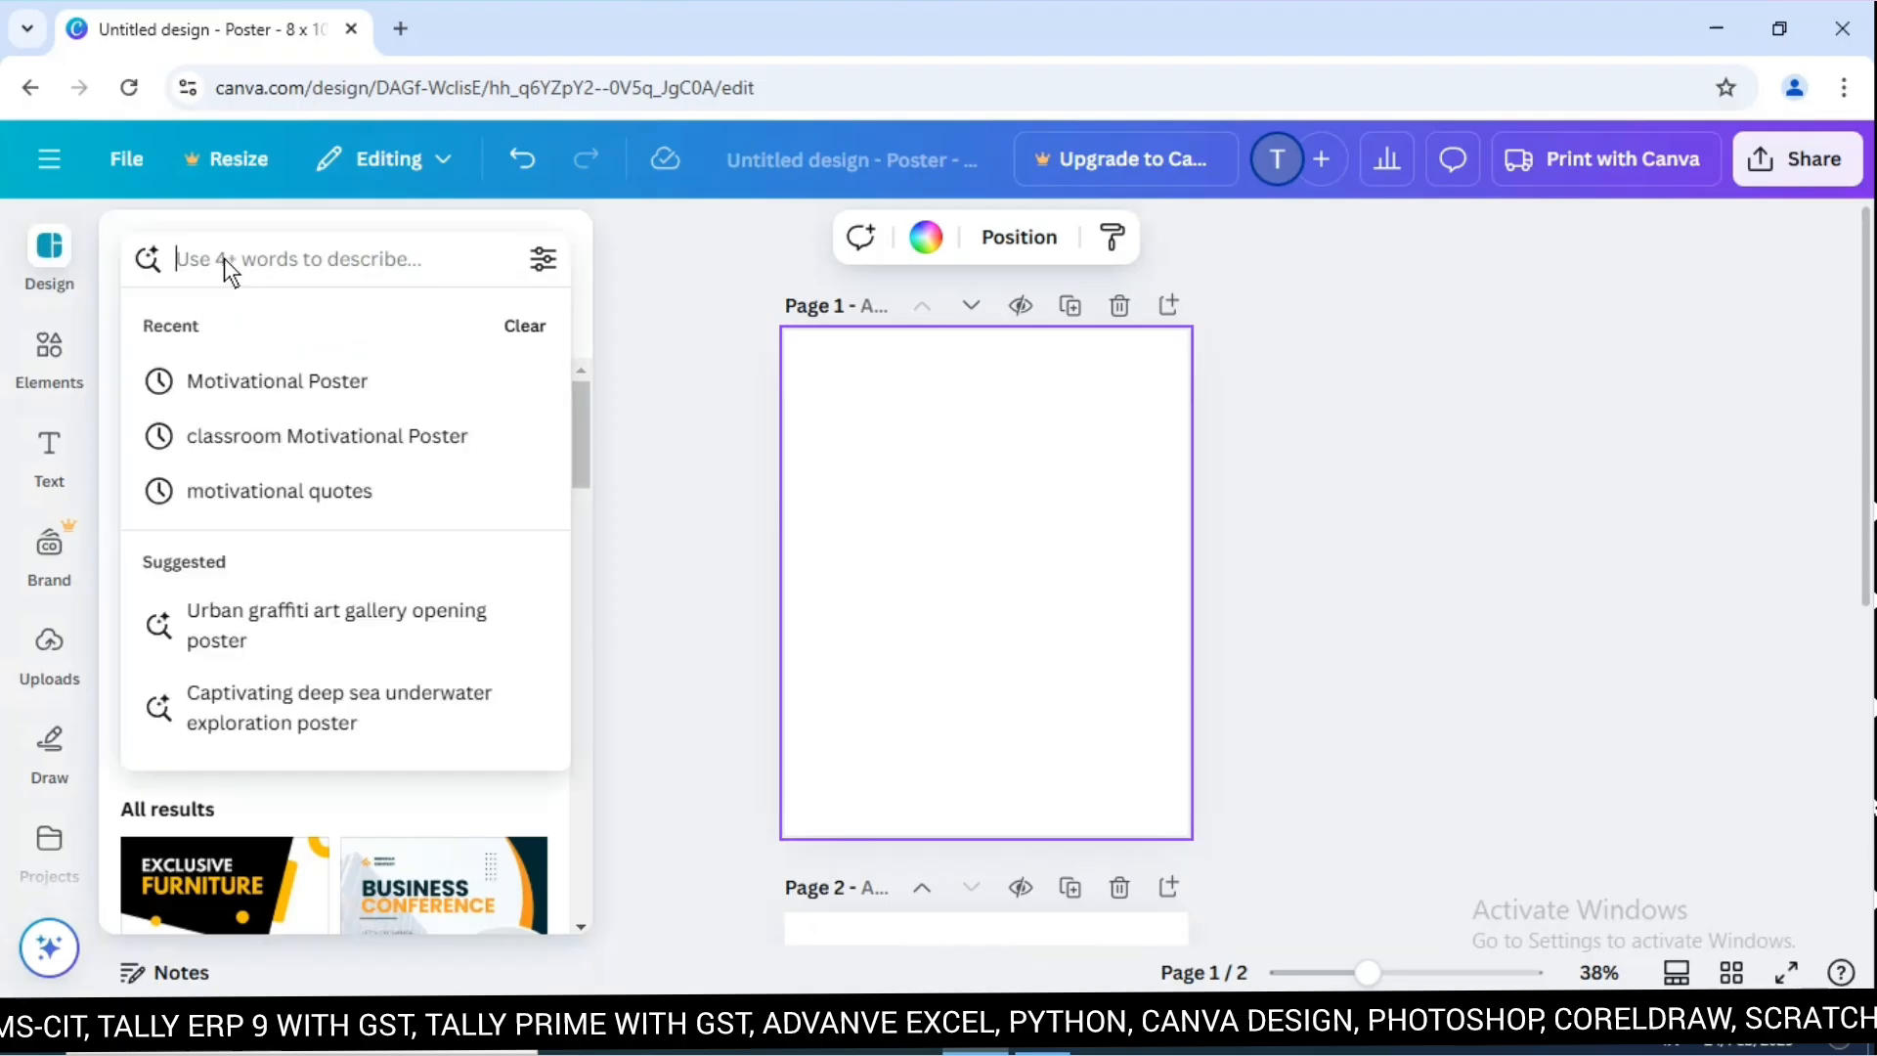
left_click(312, 387)
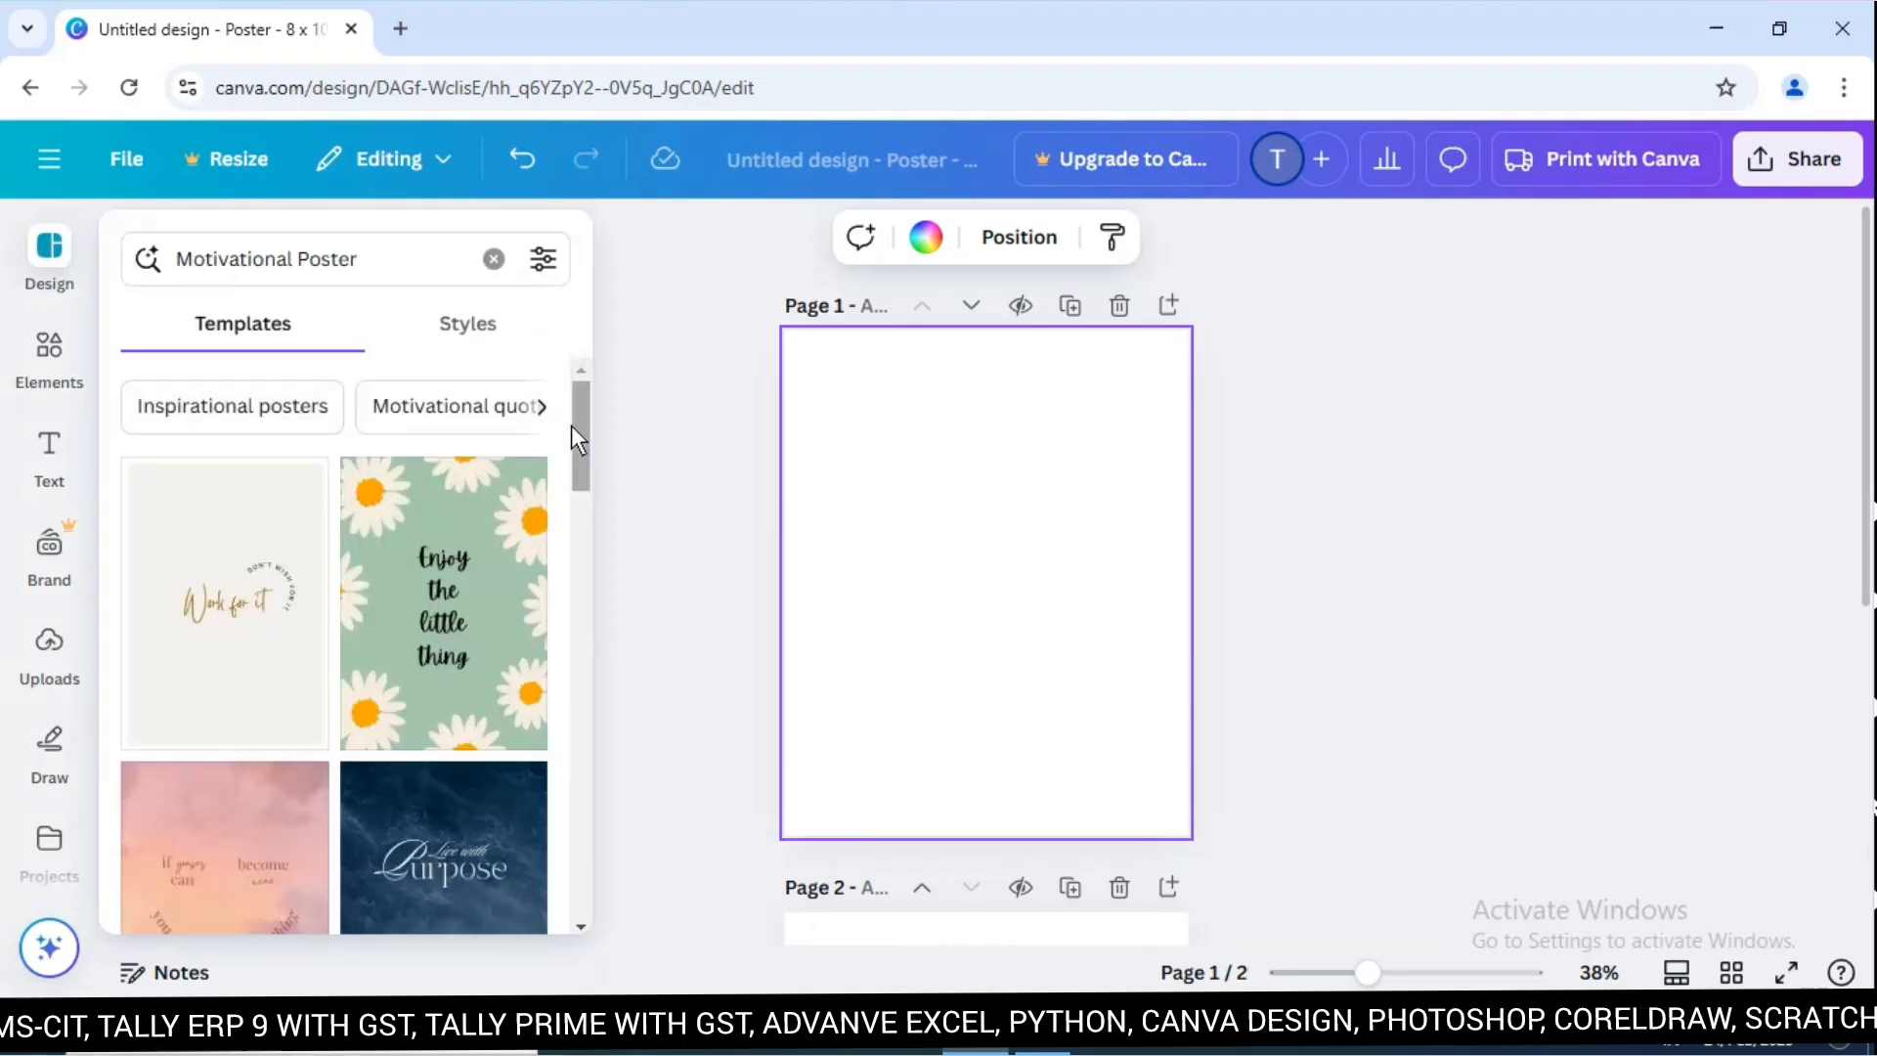
mouse_move(575, 416)
left_mouse_down()
mouse_move(575, 574)
mouse_move(605, 691)
mouse_move(600, 391)
left_mouse_up()
Filter the motivational poster templates by black and look through the results.
left_click(542, 260)
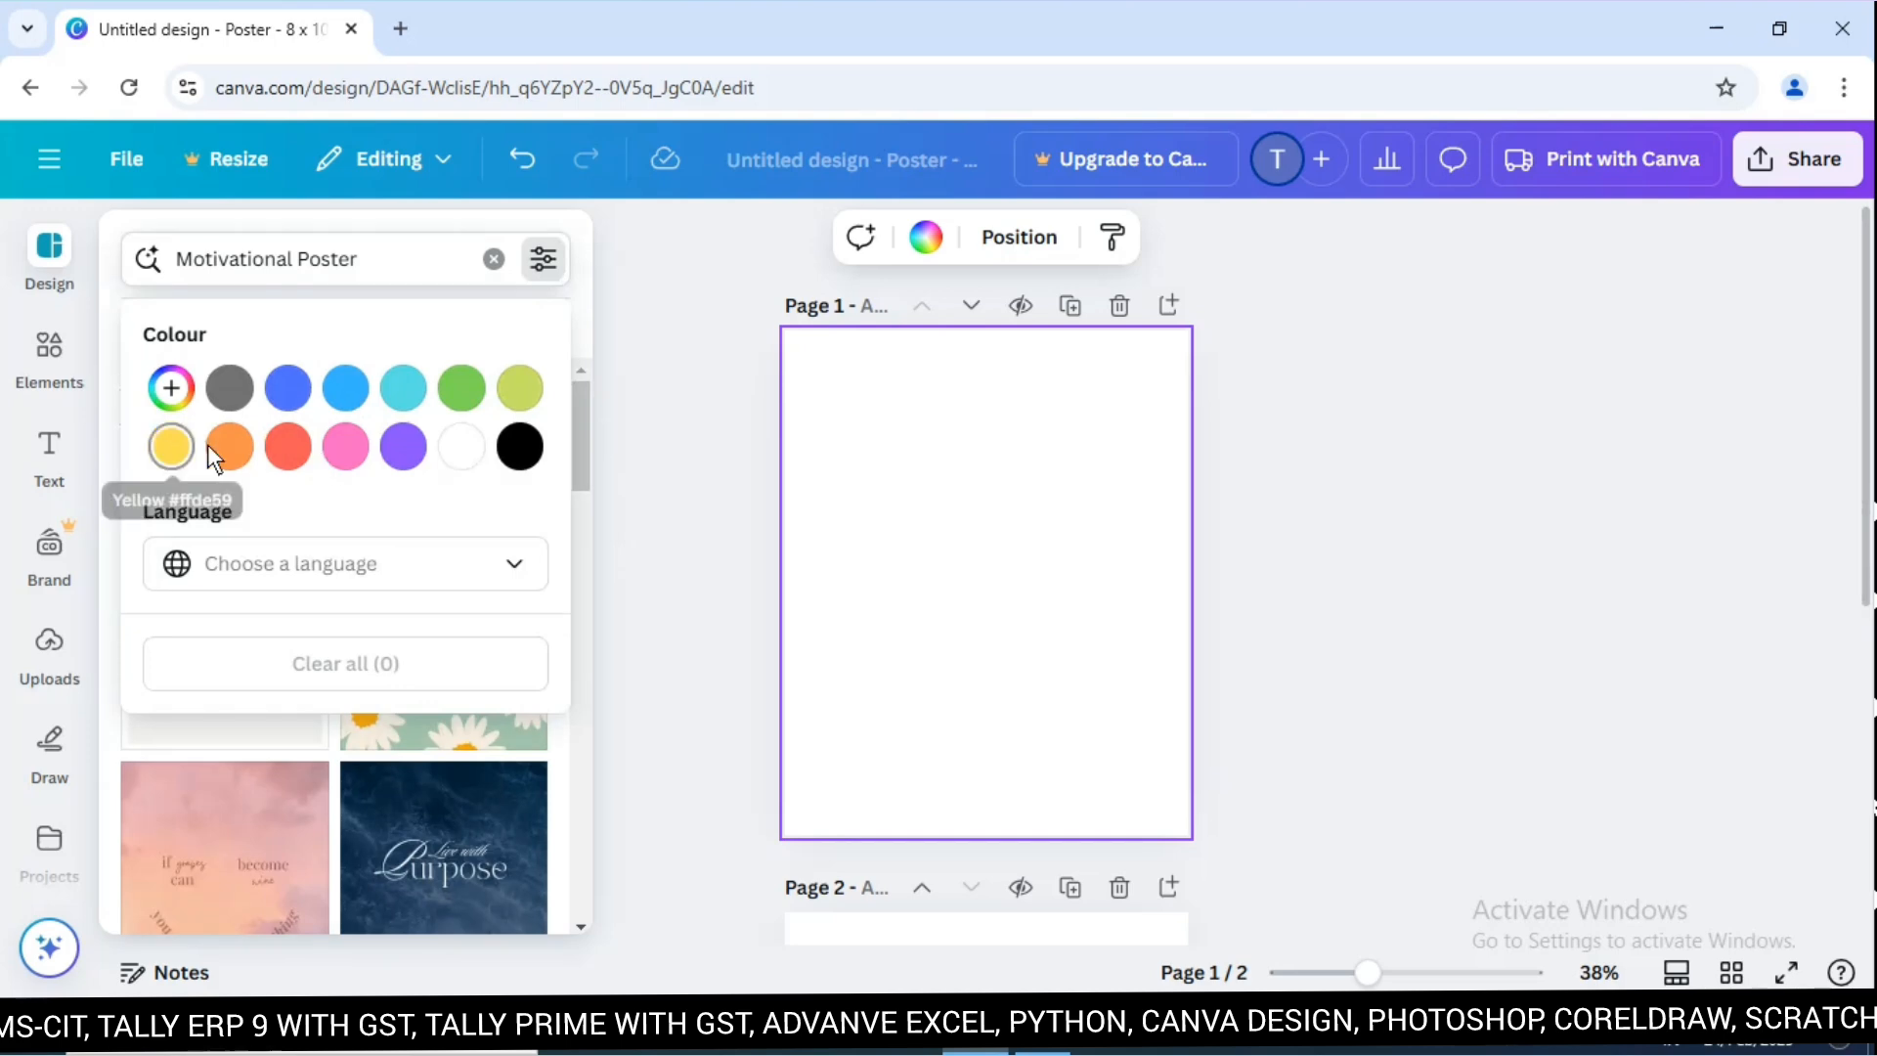
left_click(517, 452)
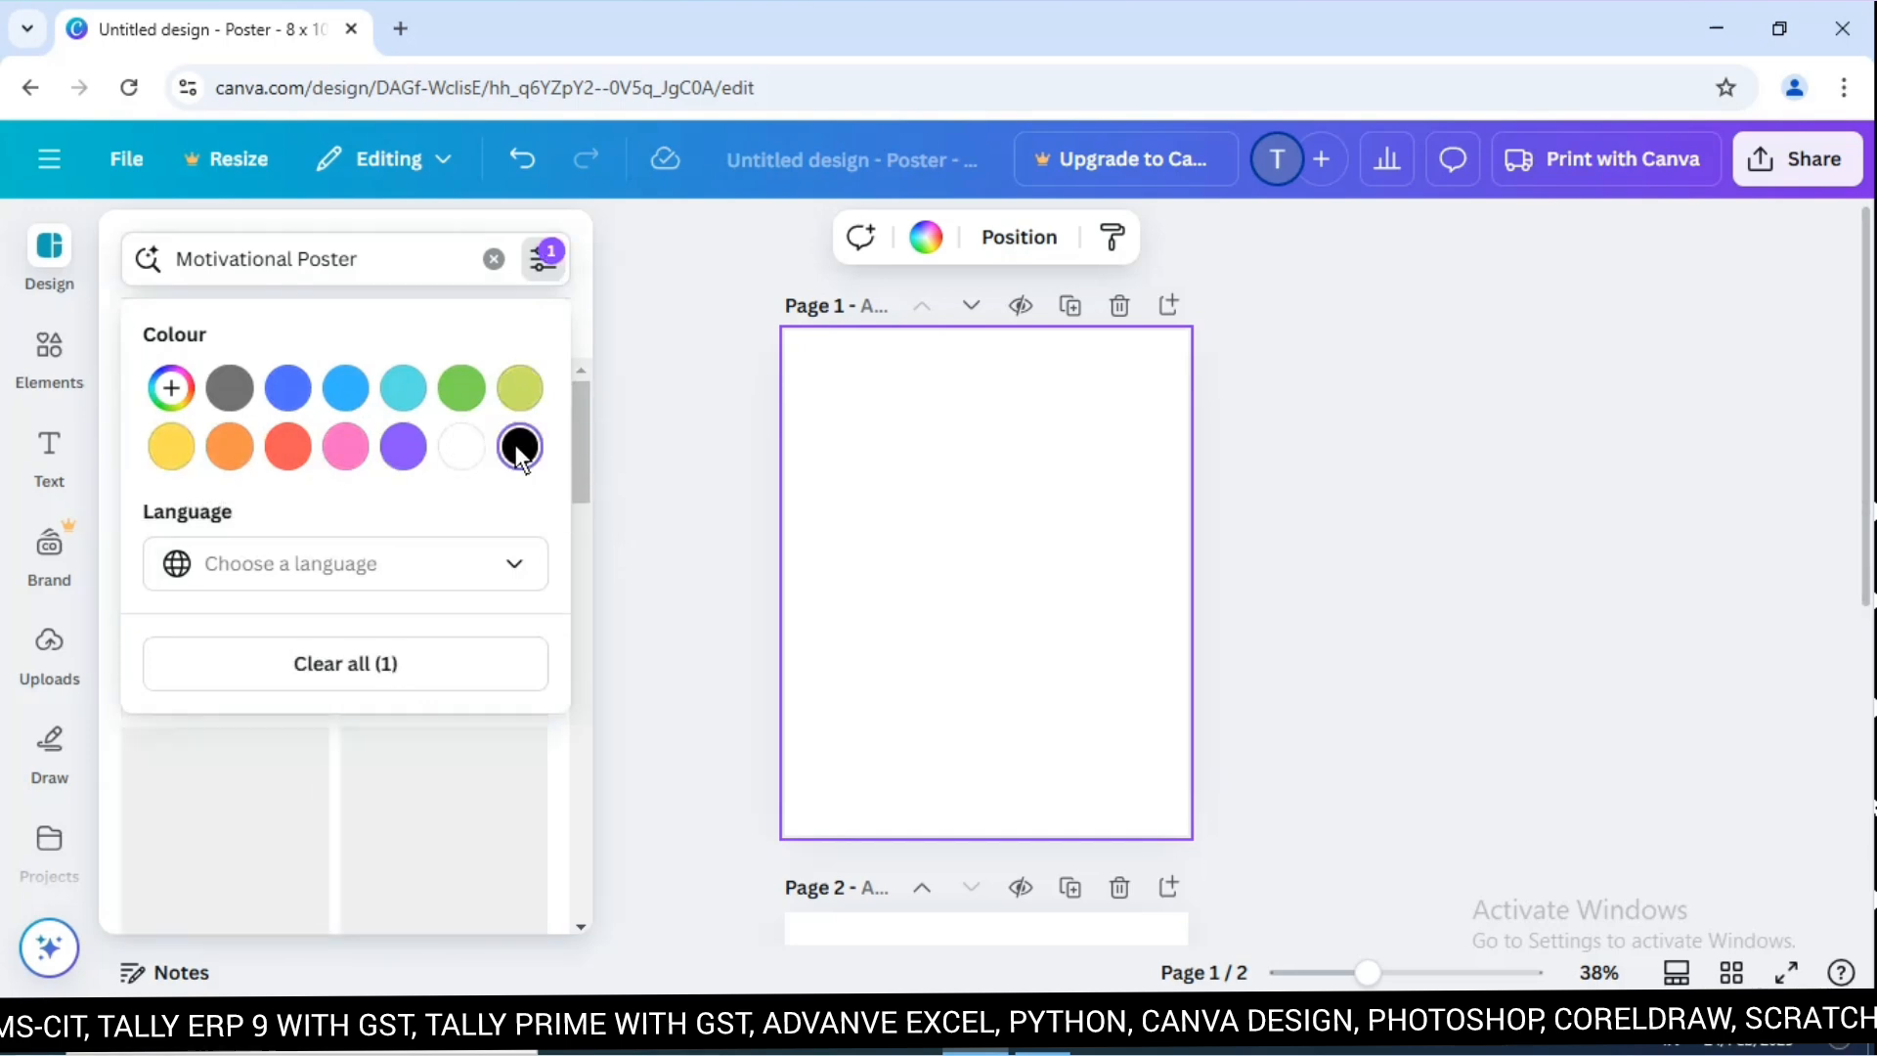
left_click(575, 429)
left_click_drag(577, 426, 583, 829)
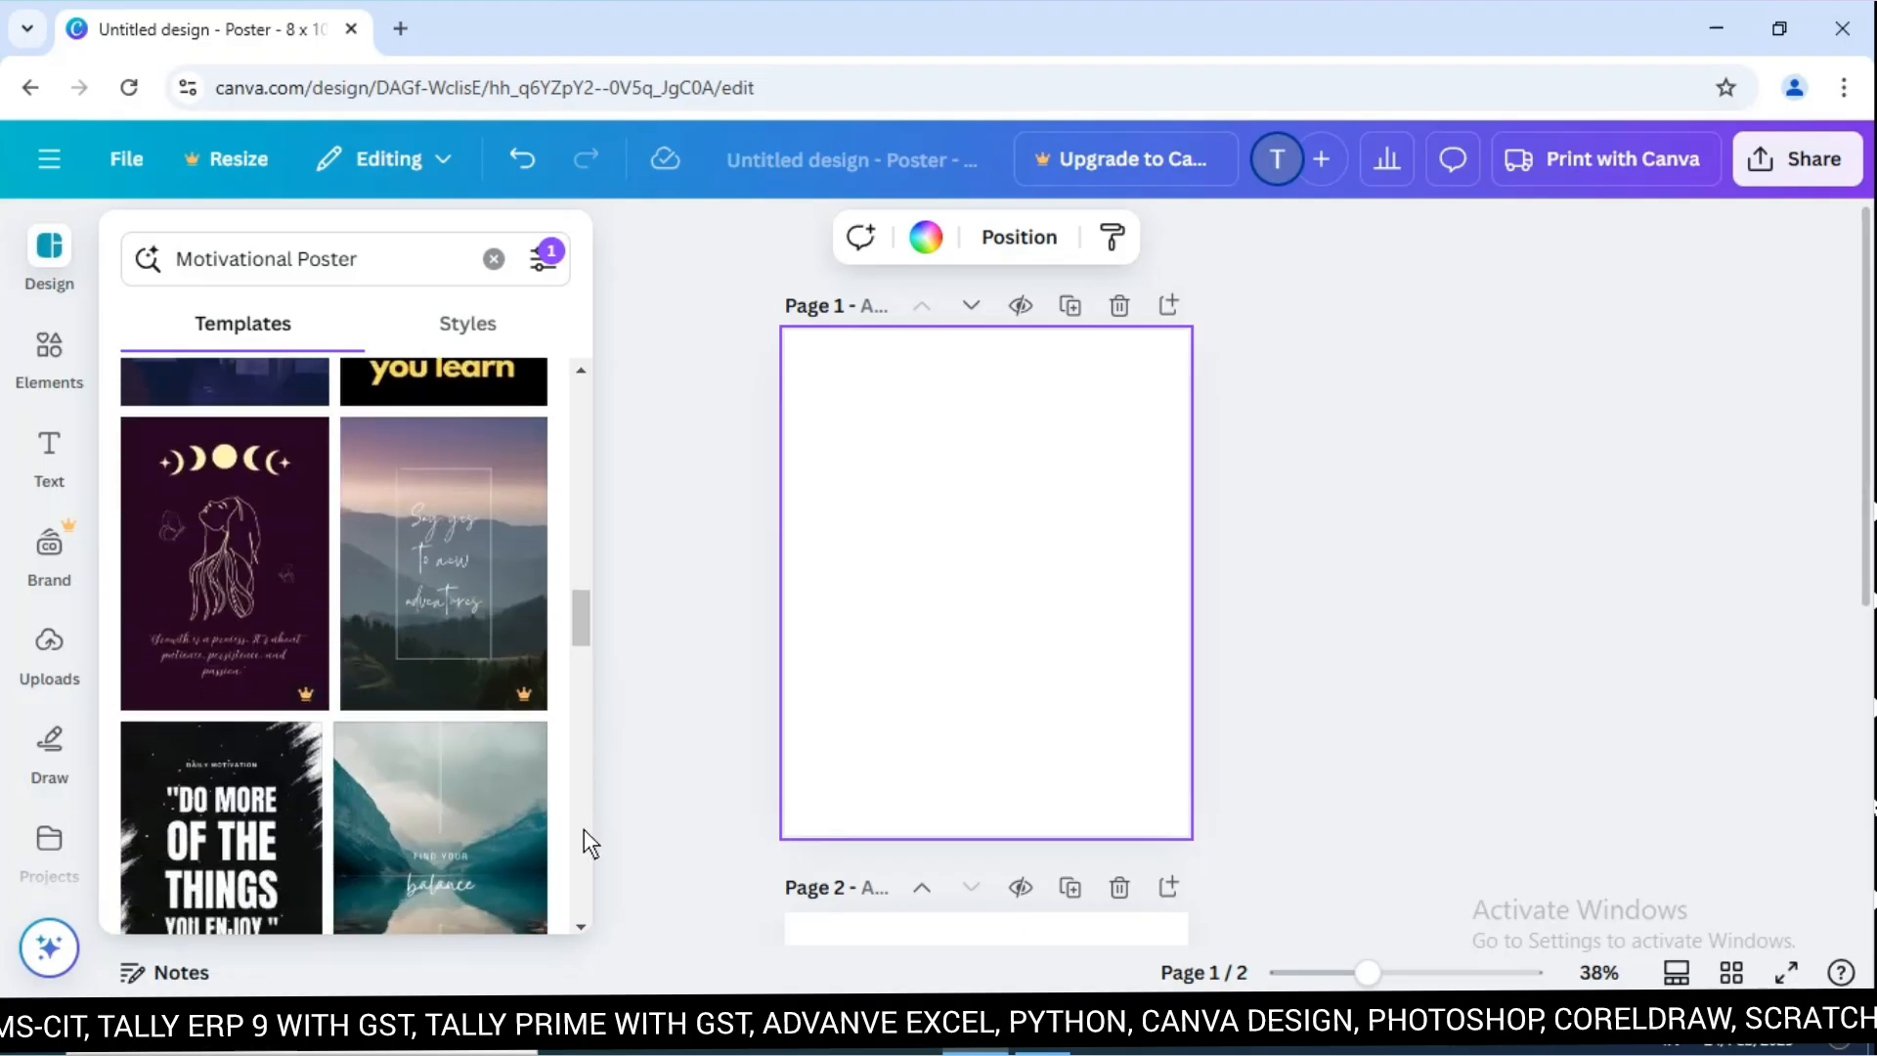
left_click_drag(582, 620, 574, 773)
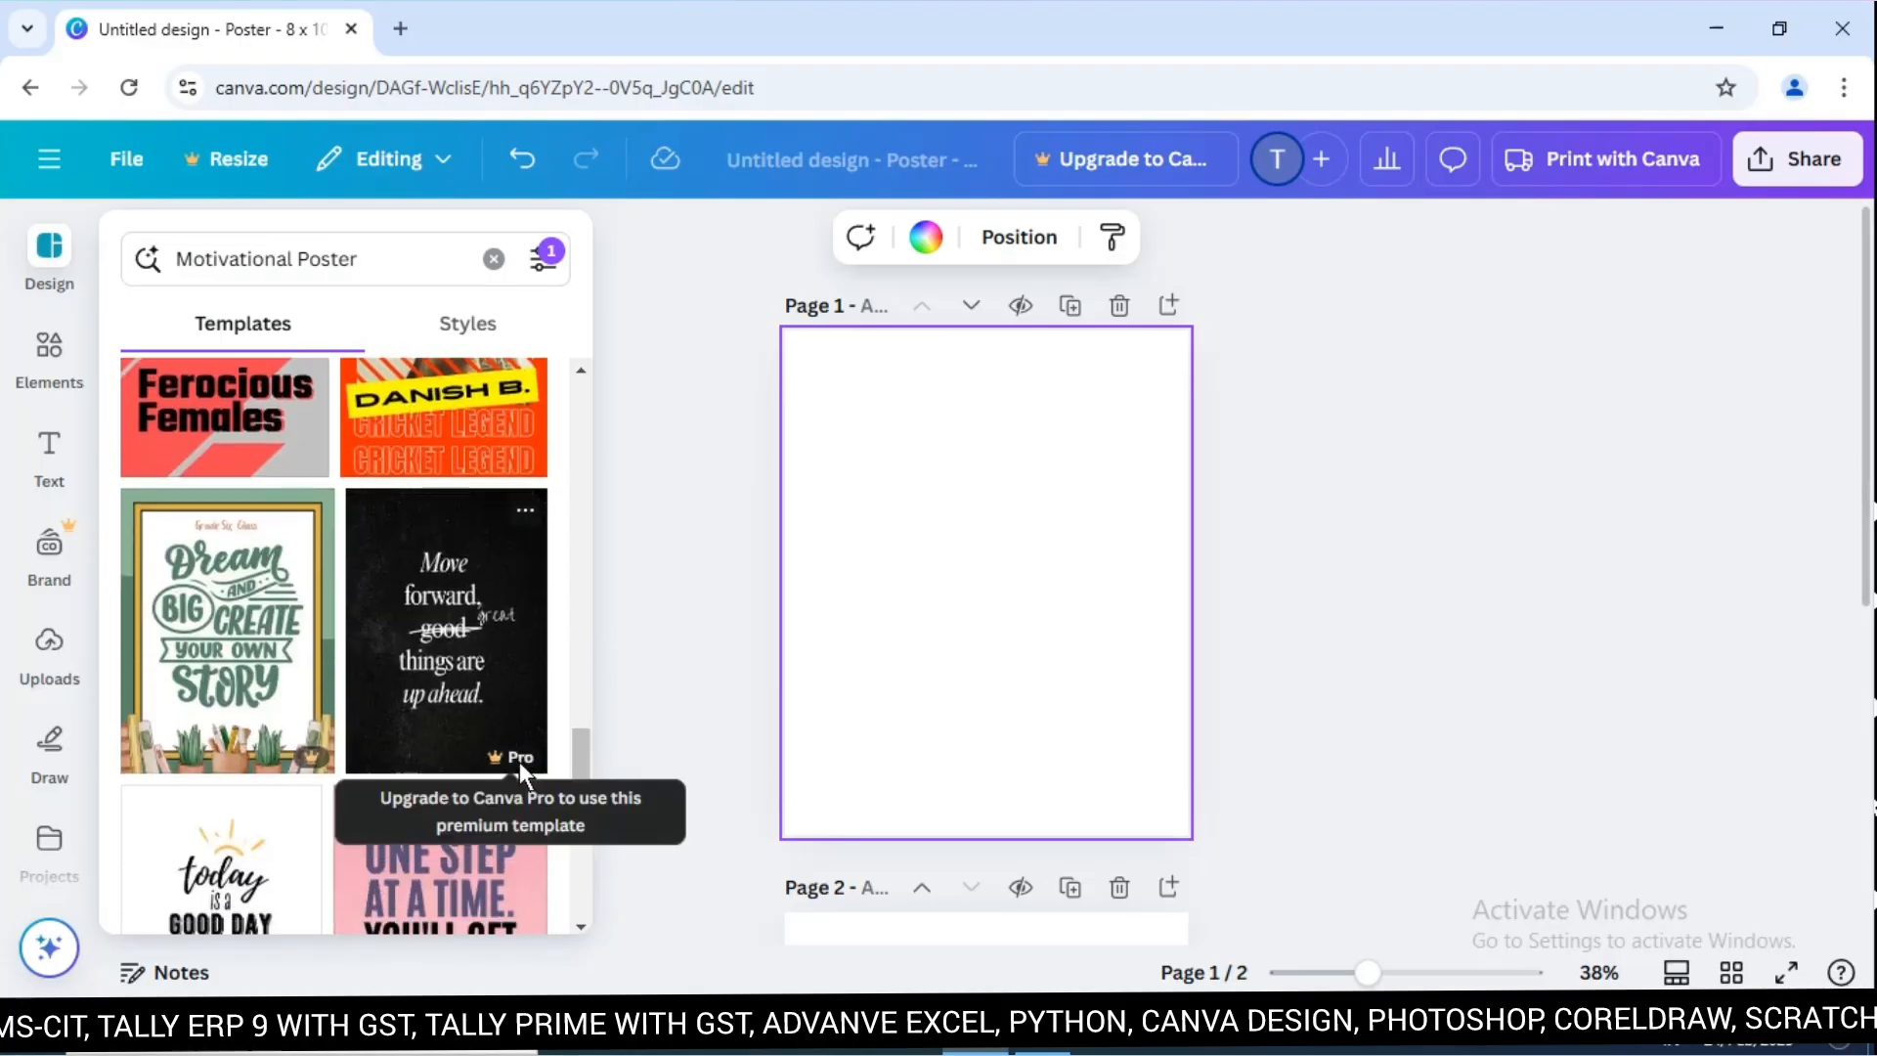
left_click_drag(586, 745, 583, 866)
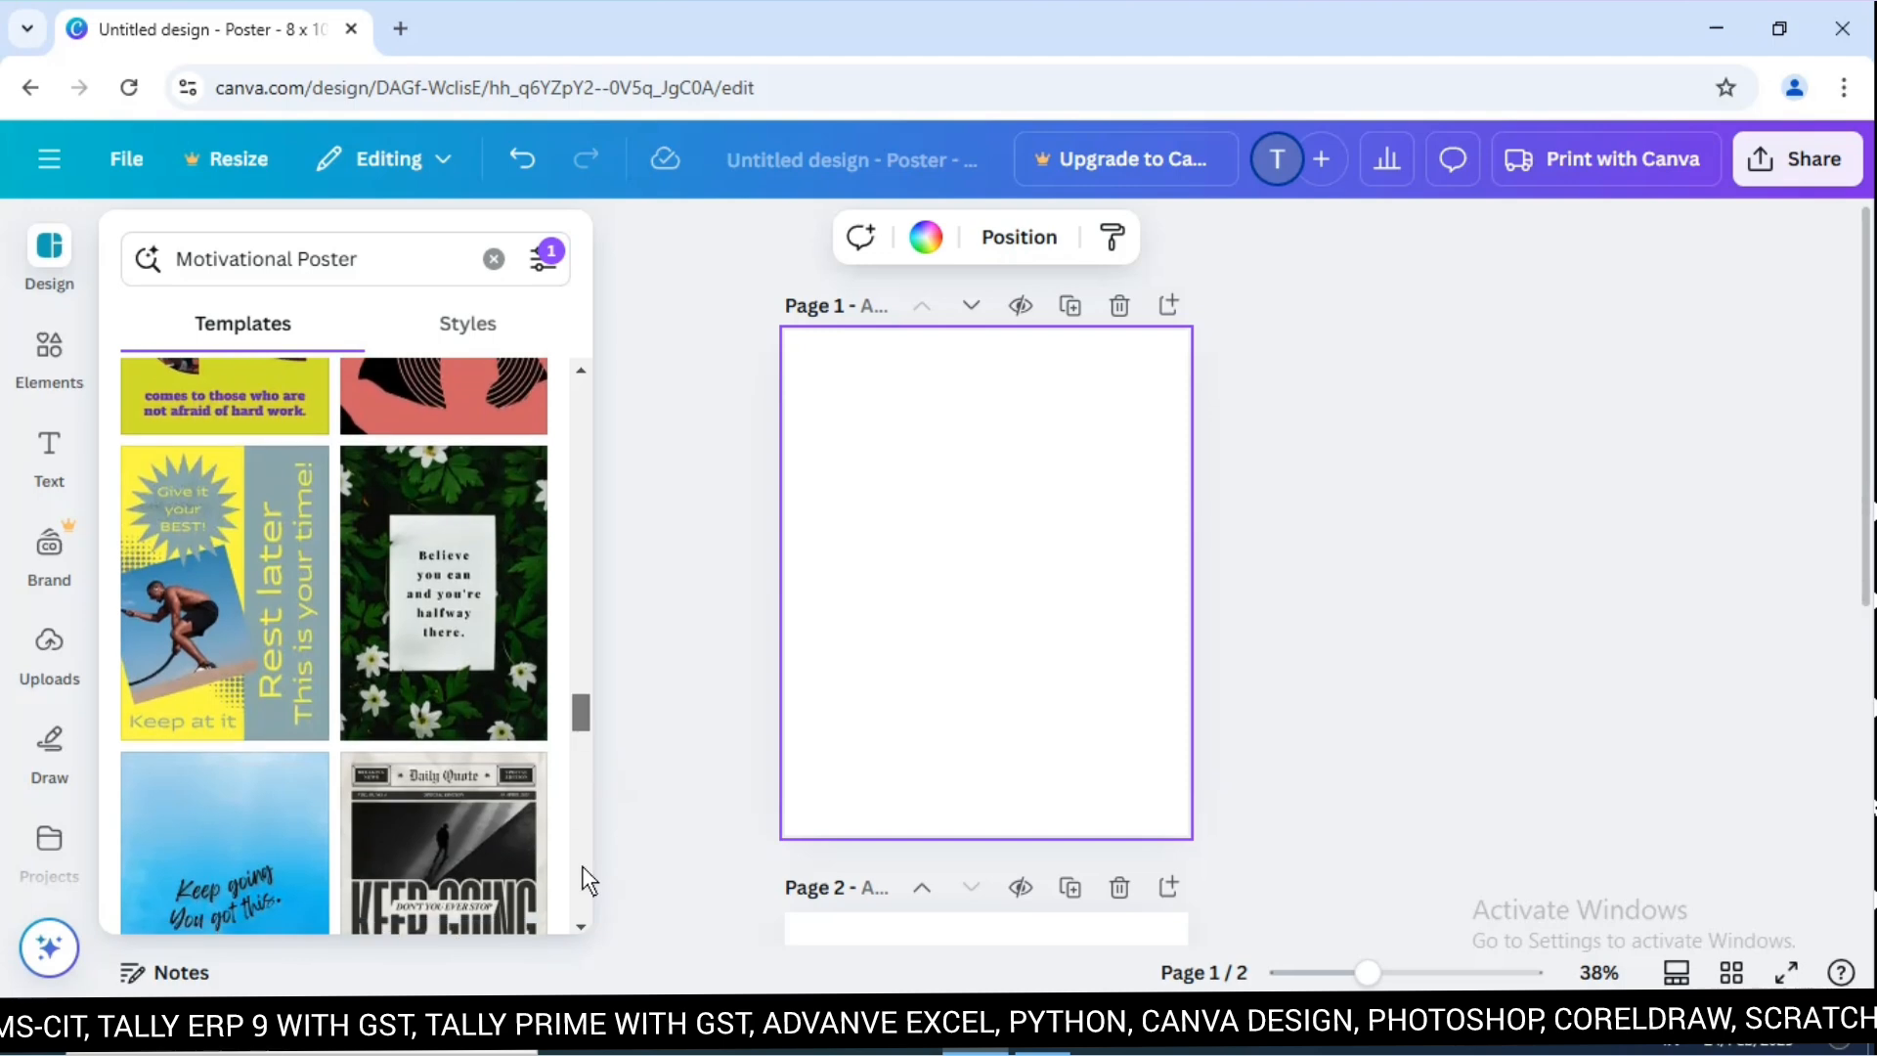
left_click_drag(580, 709, 575, 388)
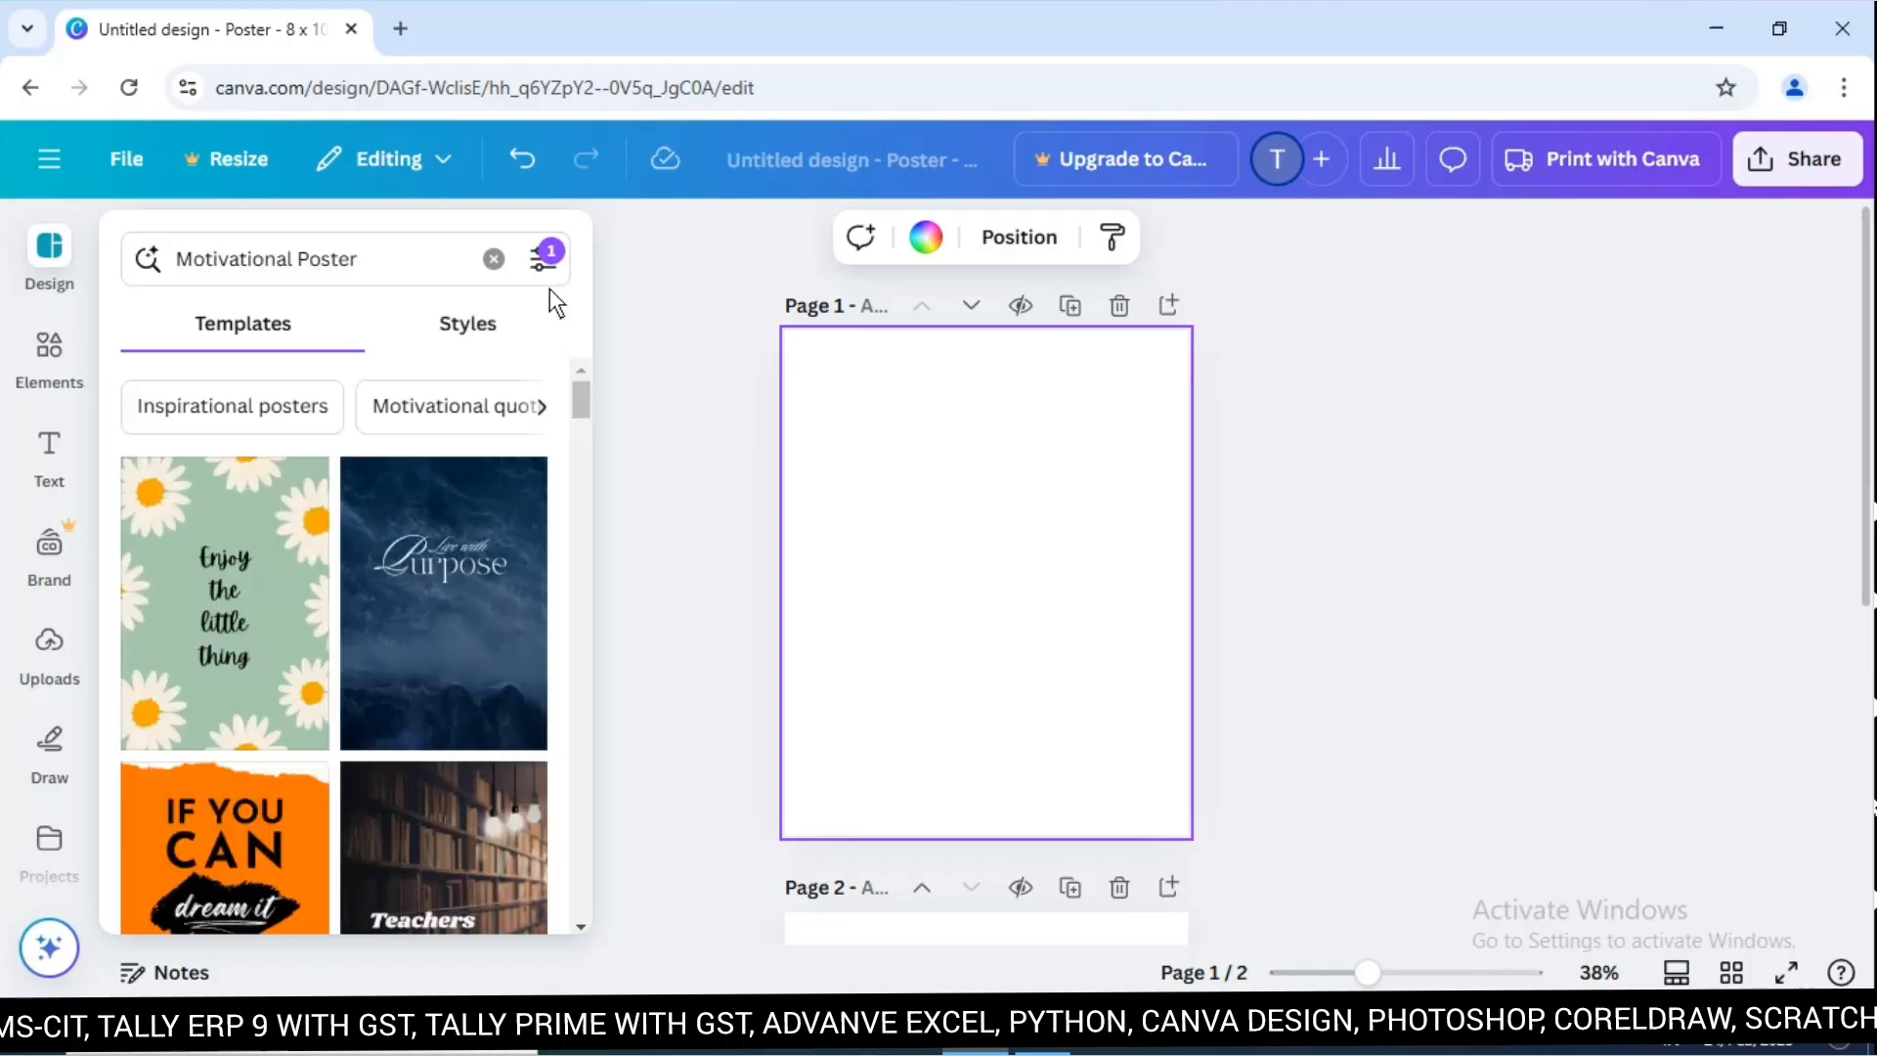
Filter the templates by purple and apply the "Ramadan is about breaking habits" quote poster to page 1.
left_click(541, 263)
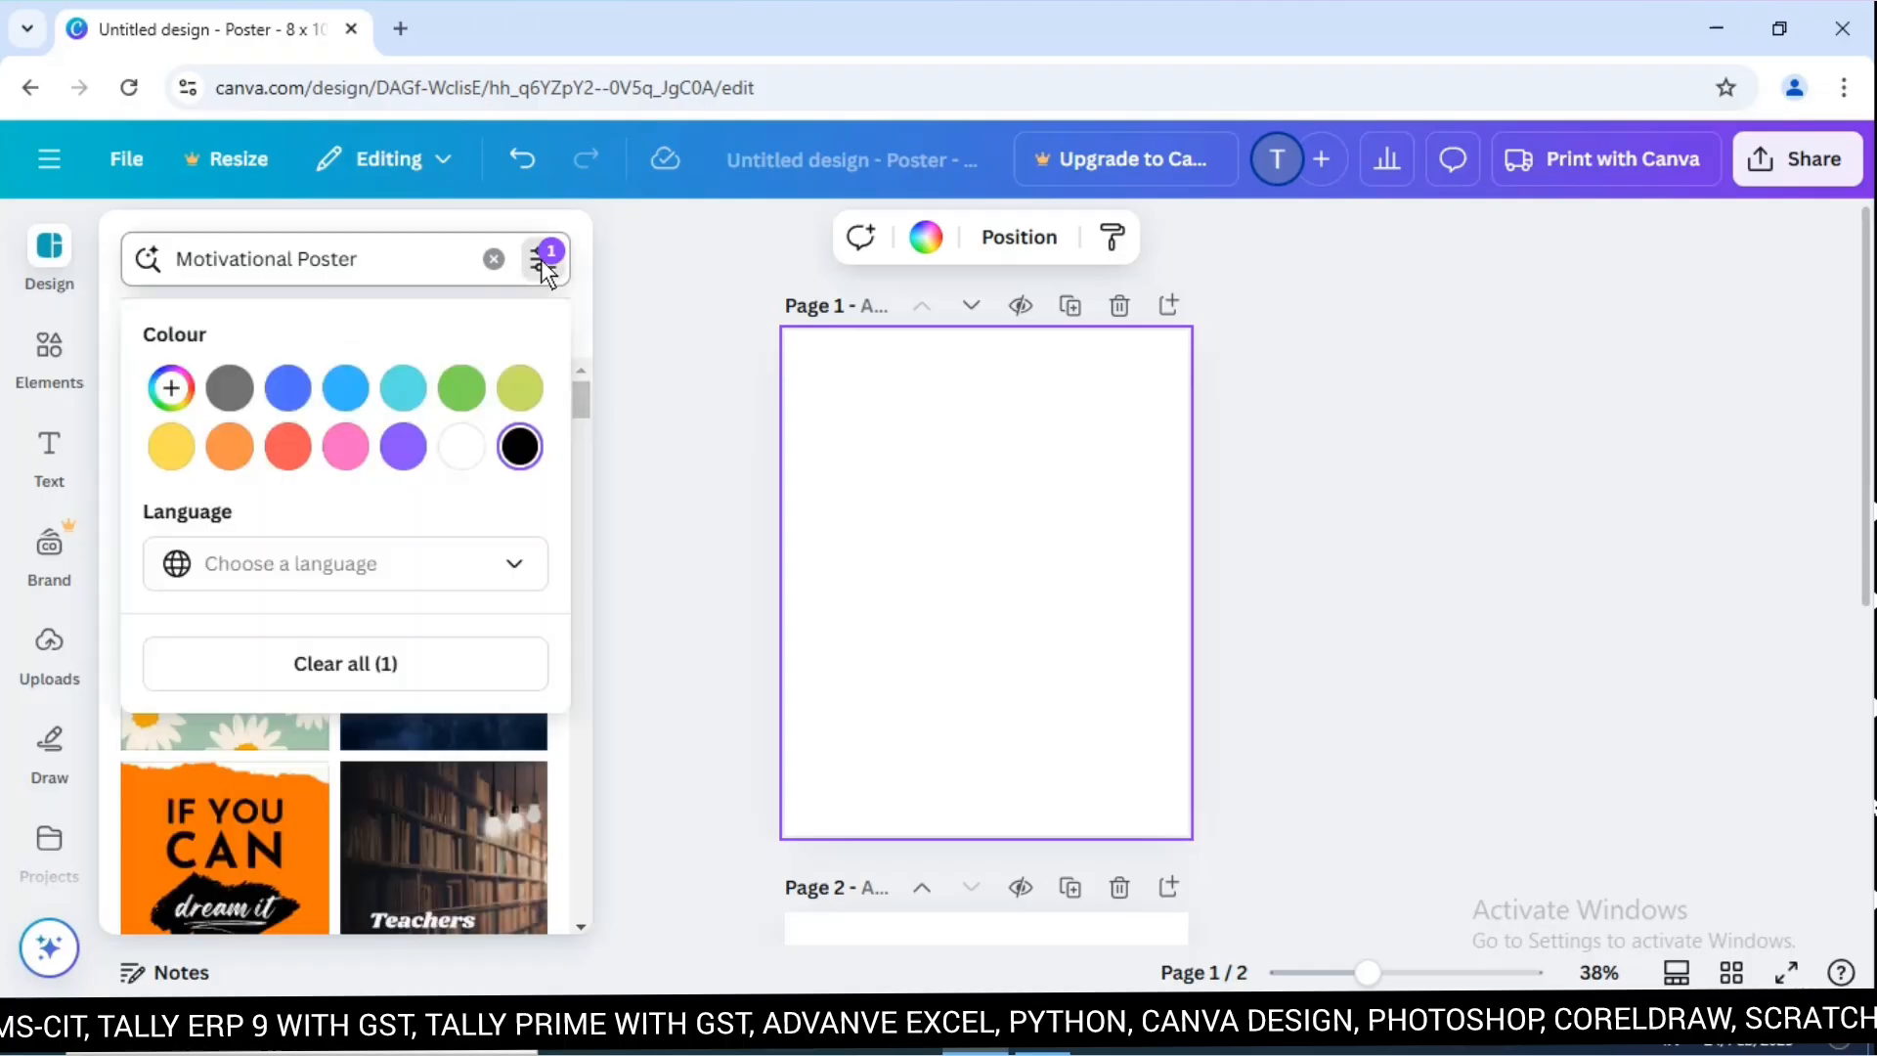
left_click(404, 445)
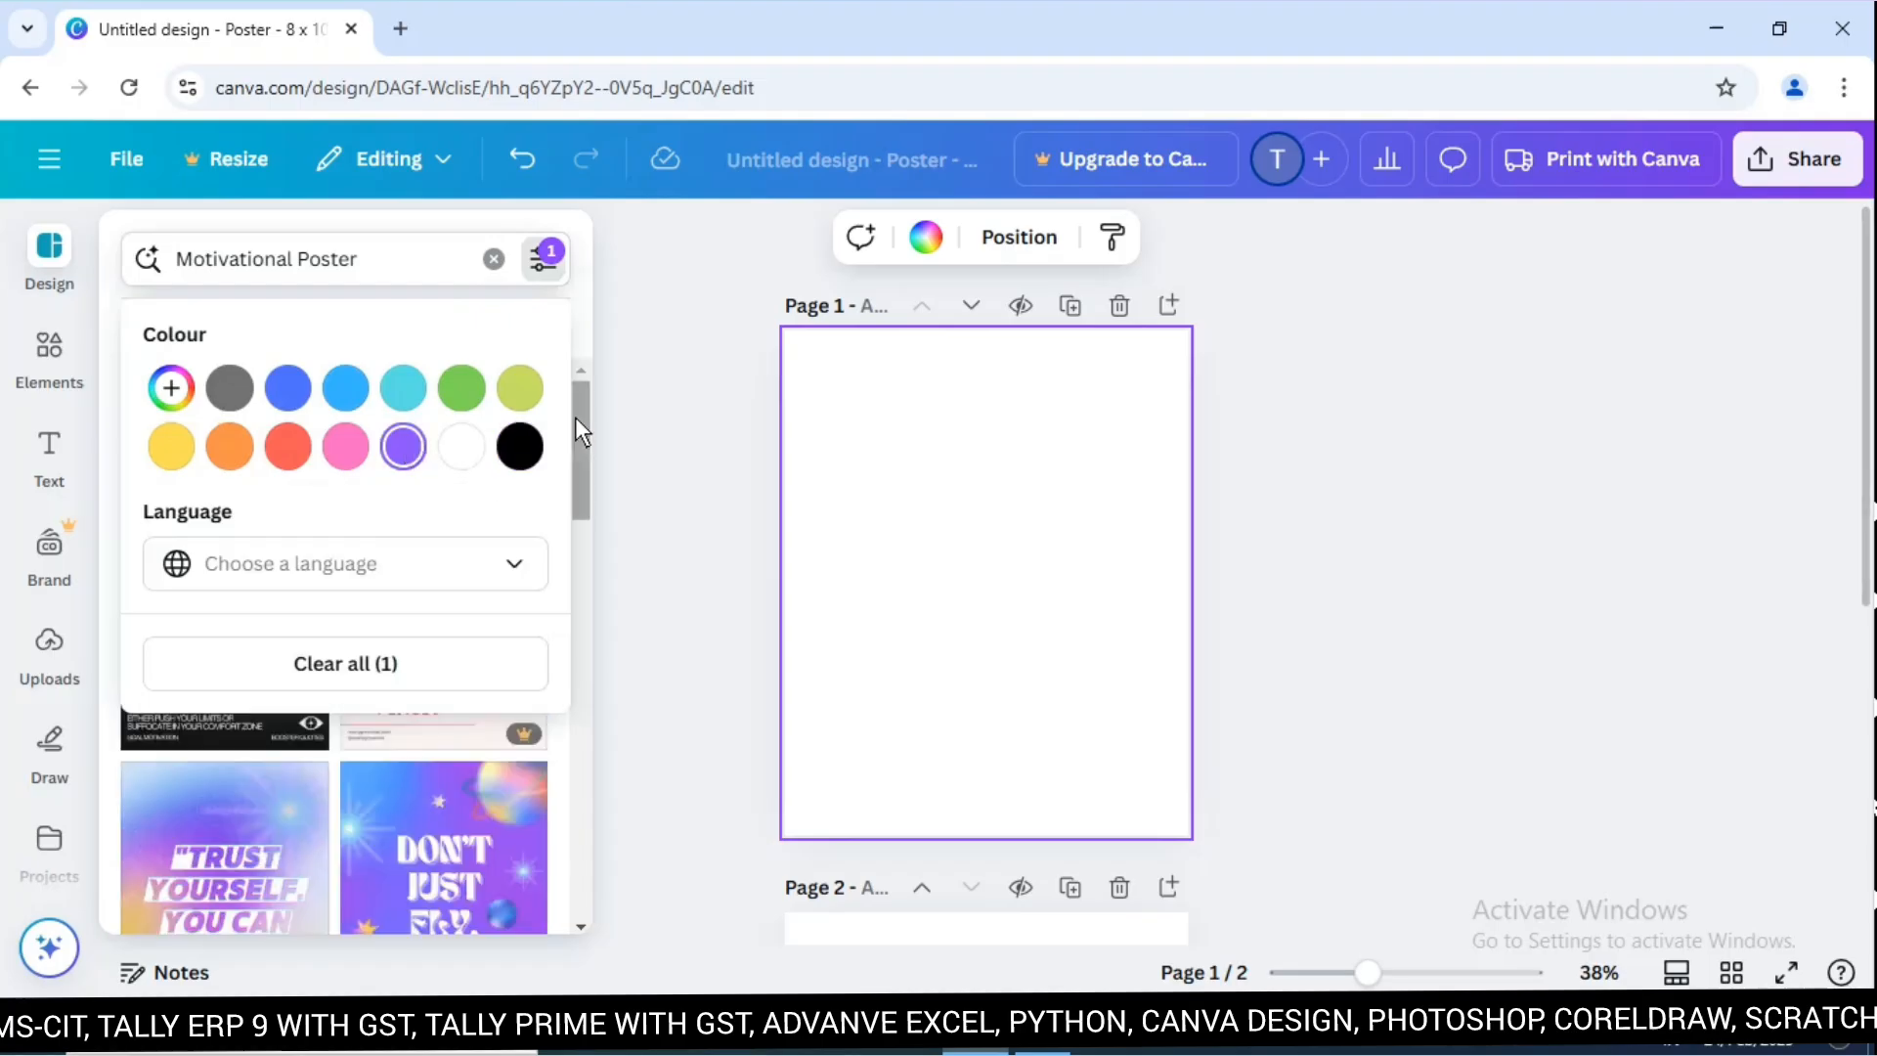
left_click_drag(575, 417, 578, 833)
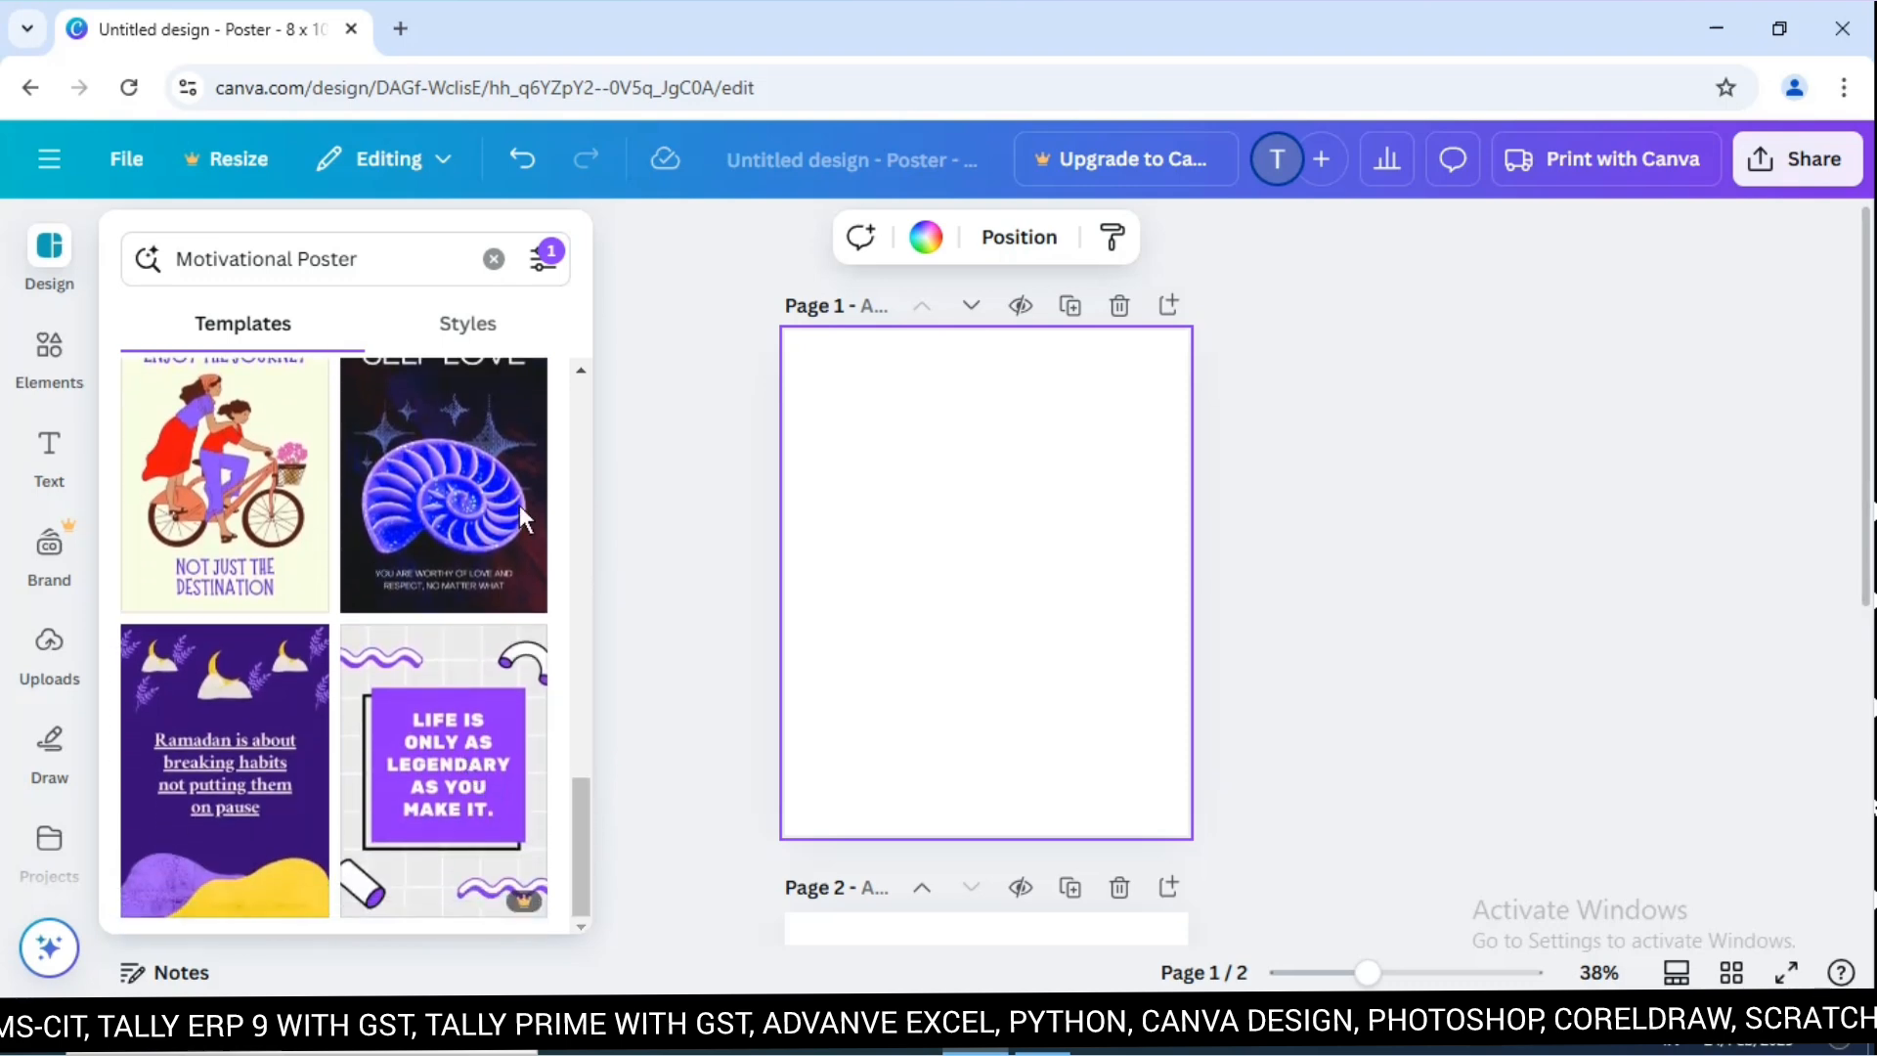
left_click(222, 776)
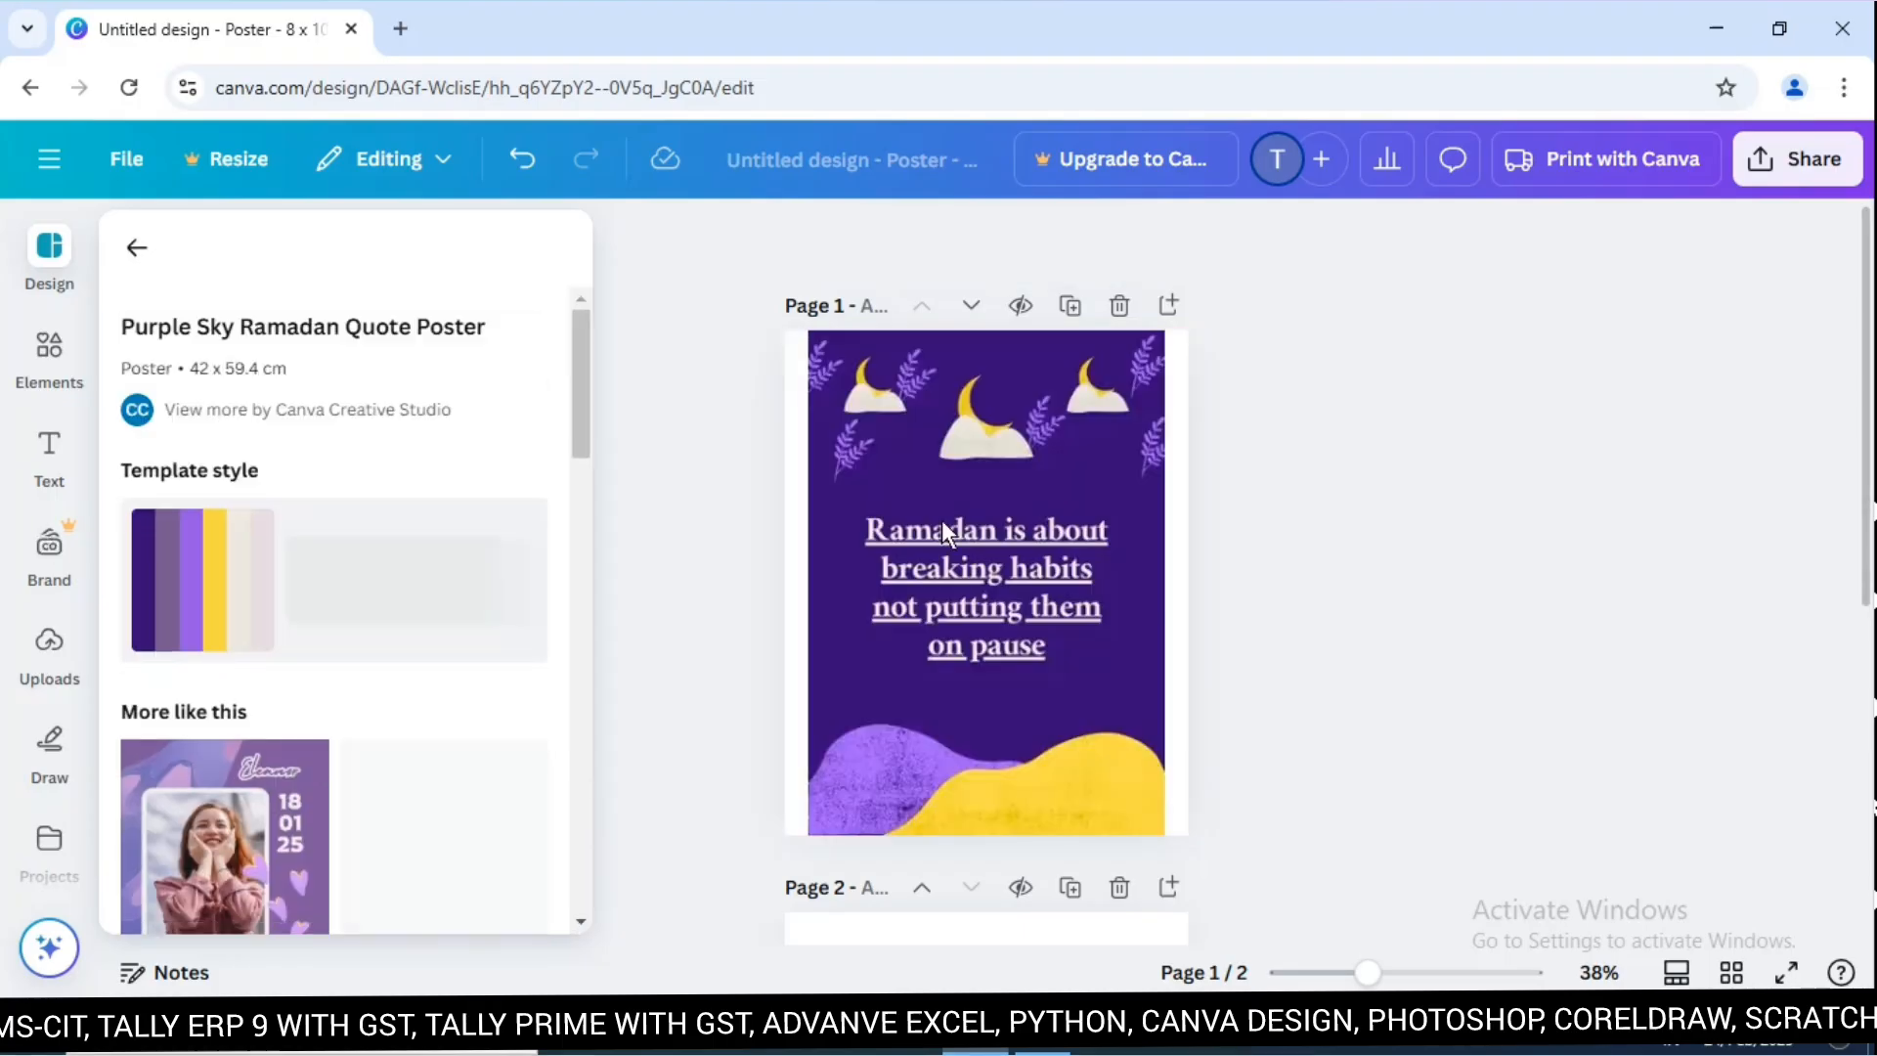
left_click(778, 510)
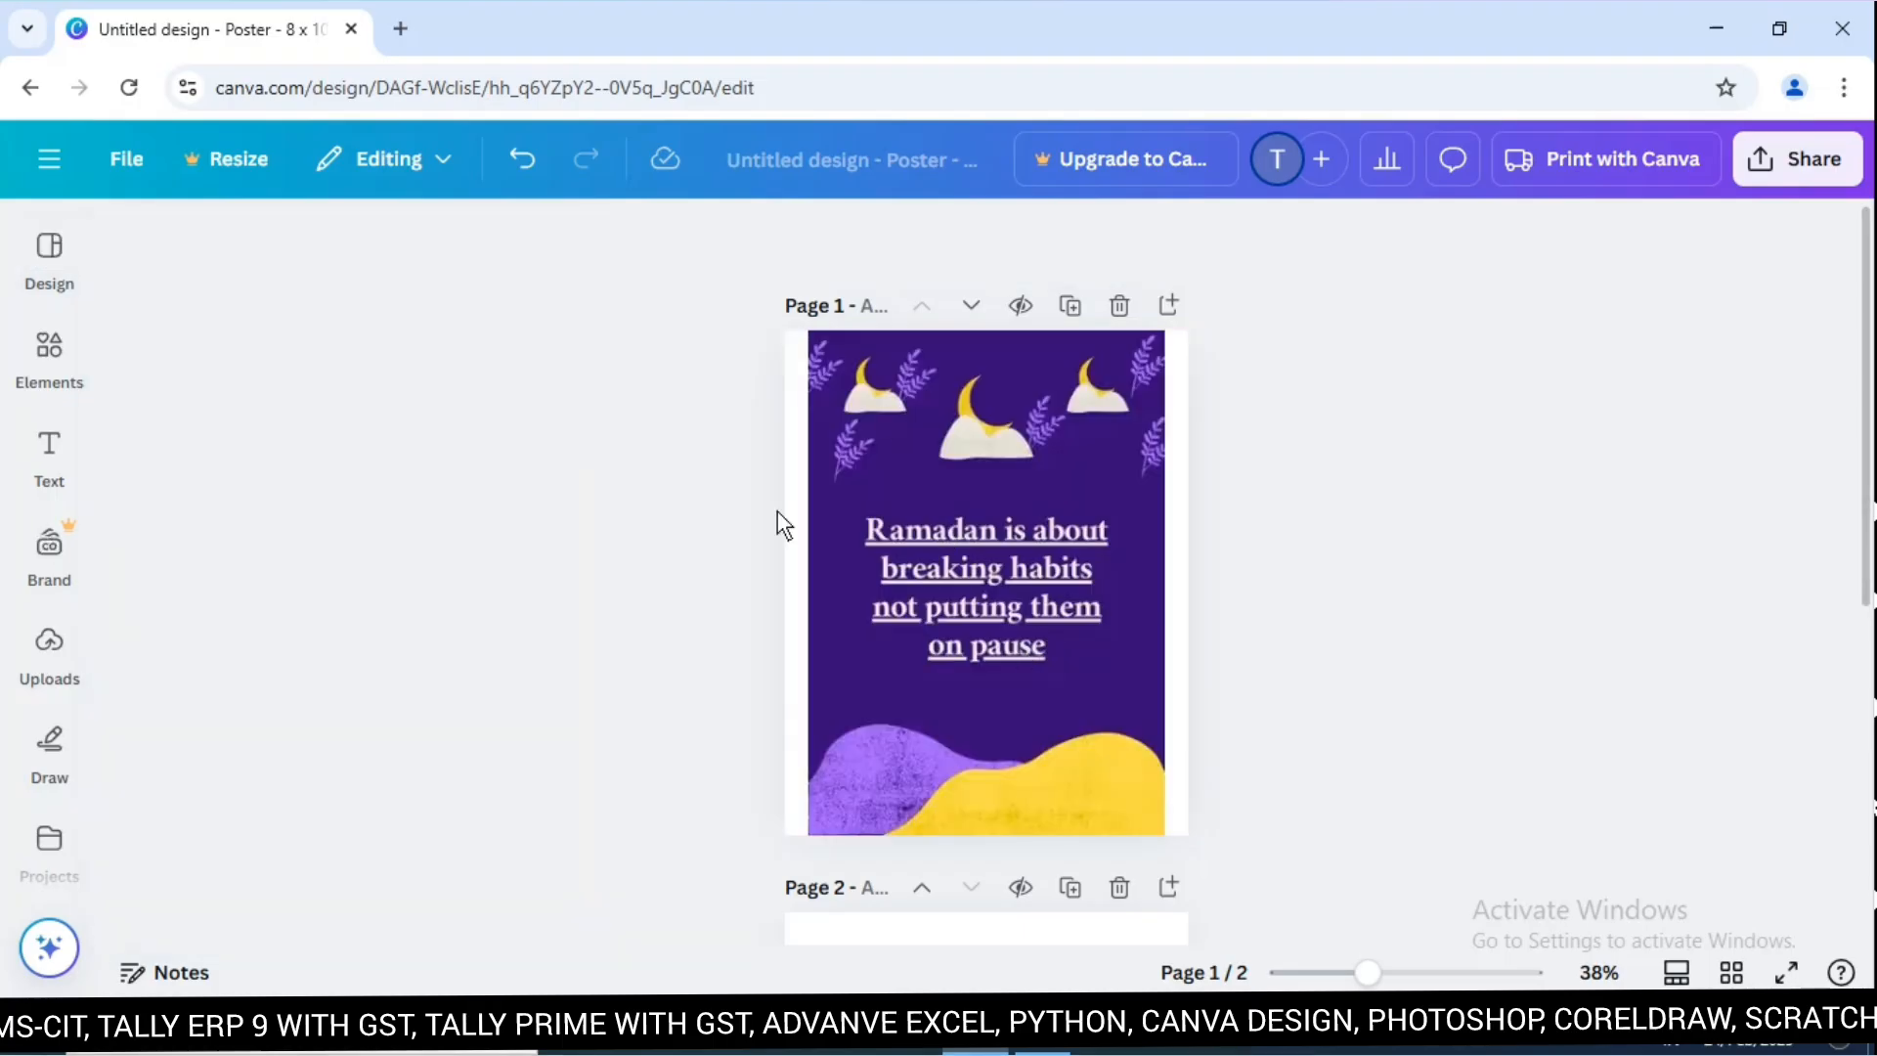
Examine the template's separate elements by selecting the background, the clouds, the quote text, and the yellow and purple waves one at a time.
left_click(1063, 727)
left_click(1121, 663)
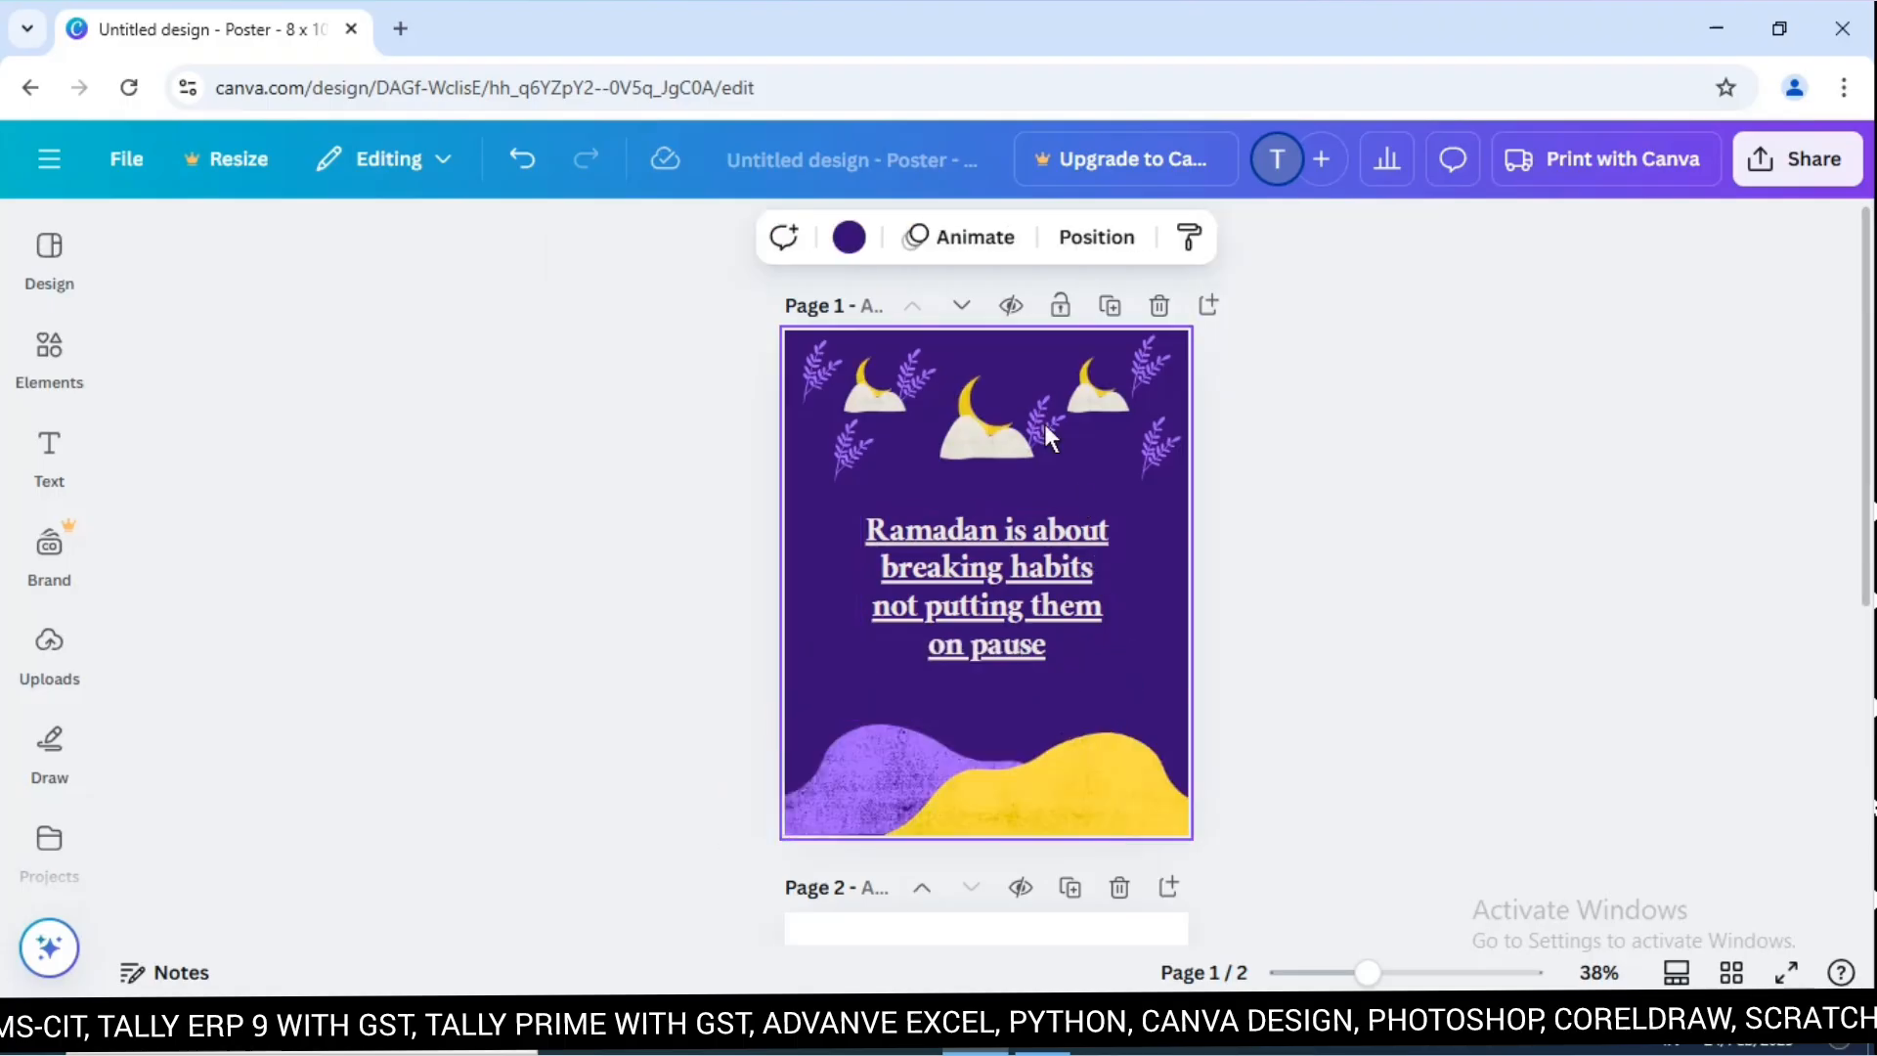
left_click(981, 442)
left_click(870, 401)
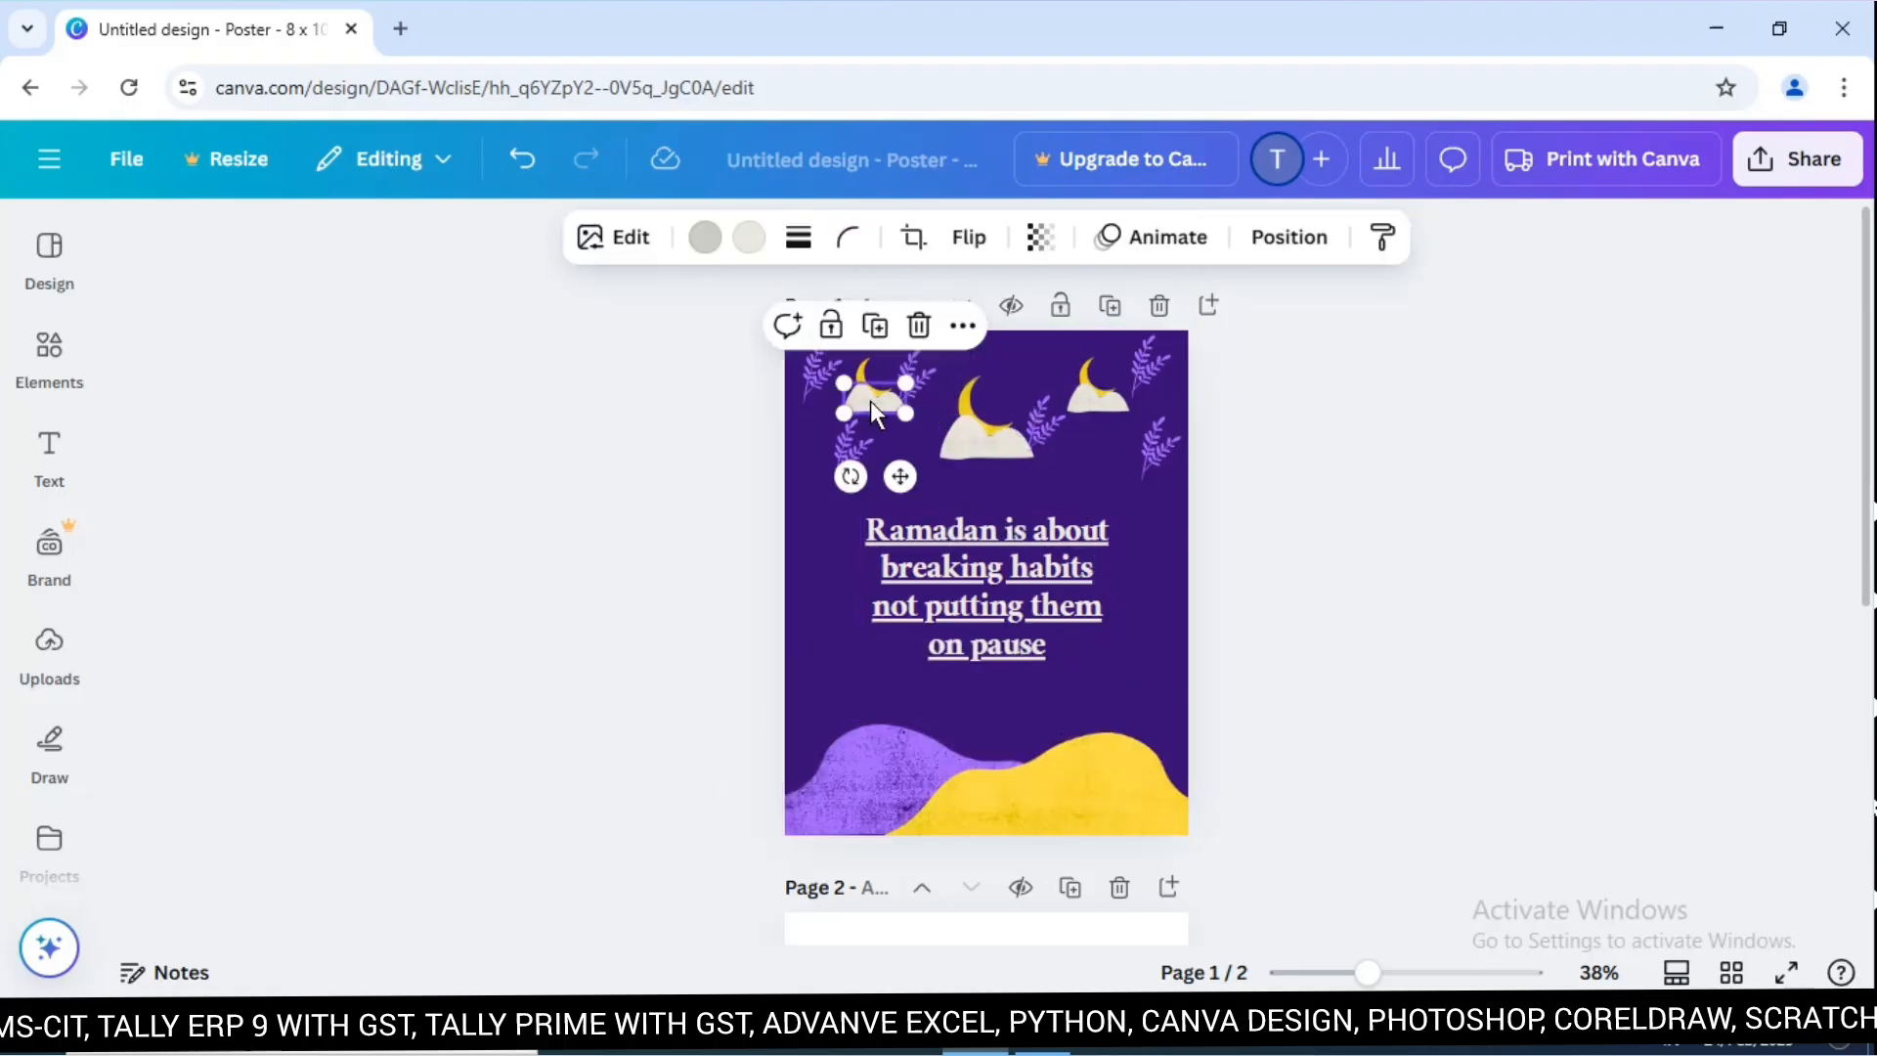
left_click(1098, 402)
left_click(1002, 580)
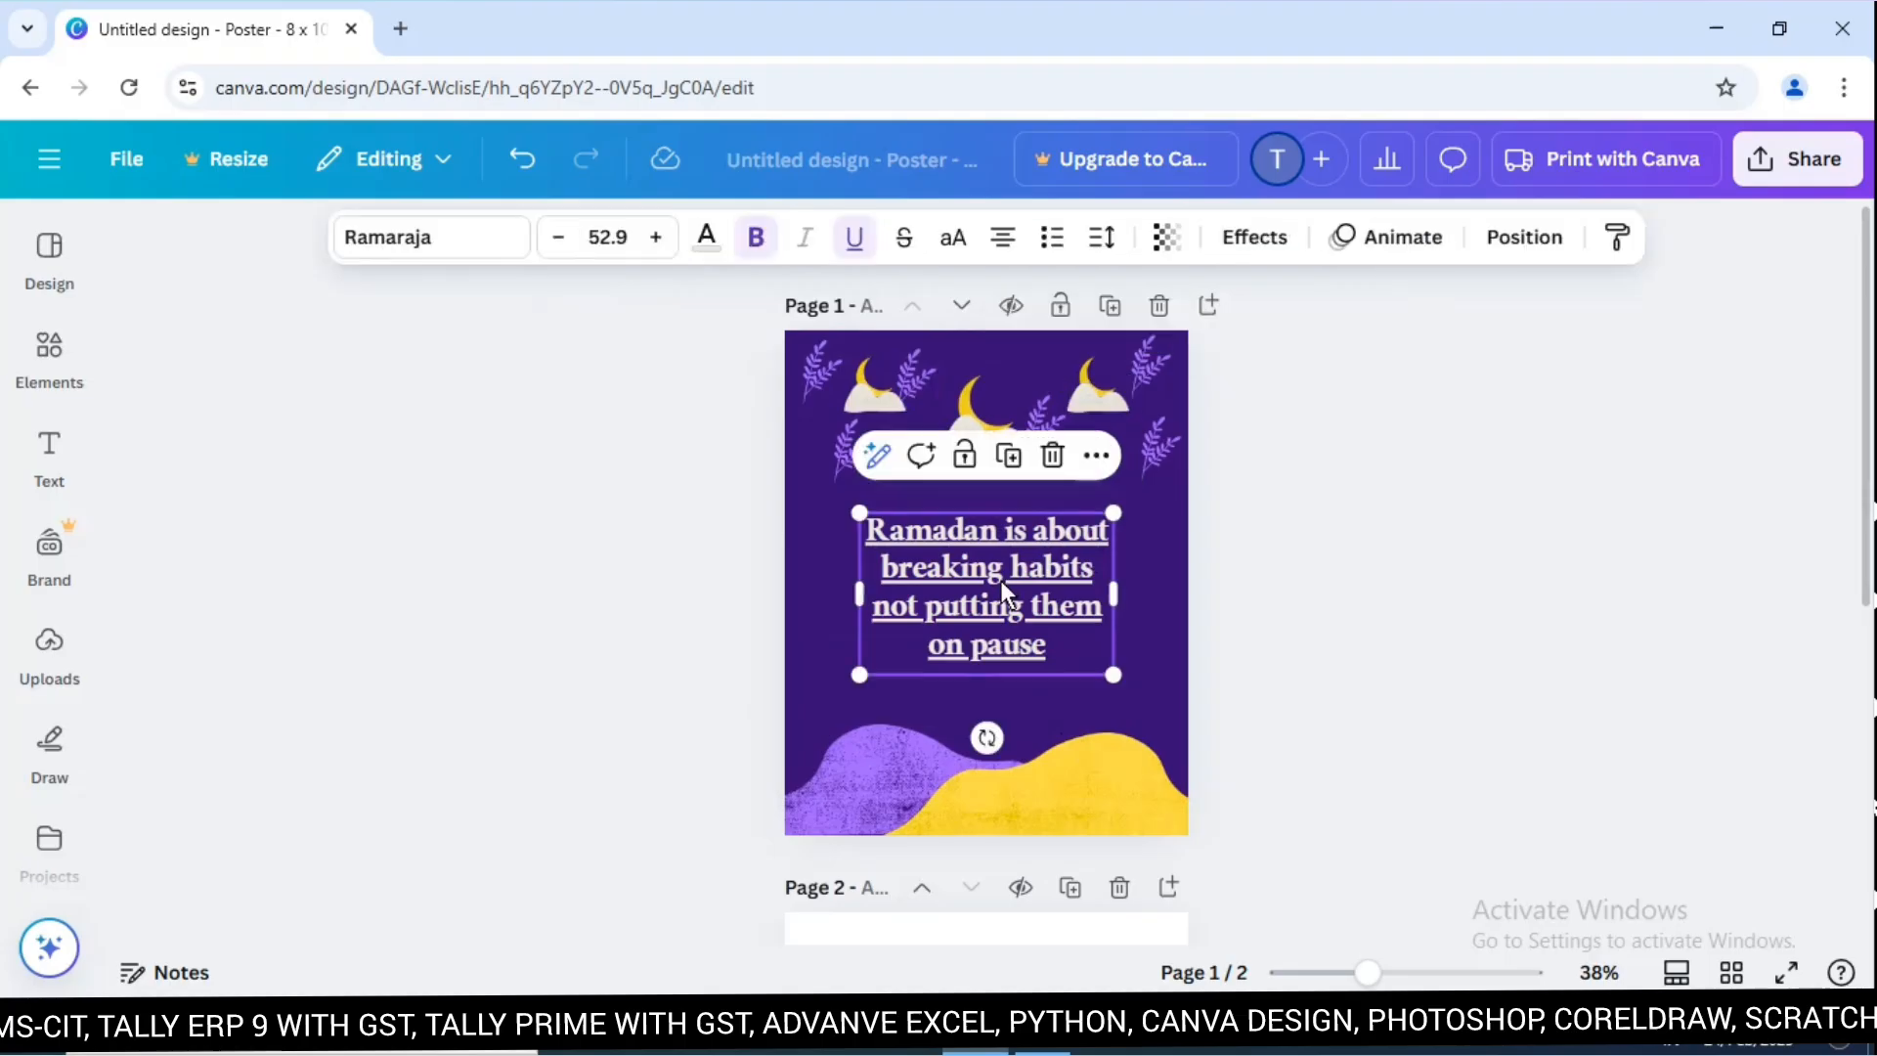
left_click(1052, 804)
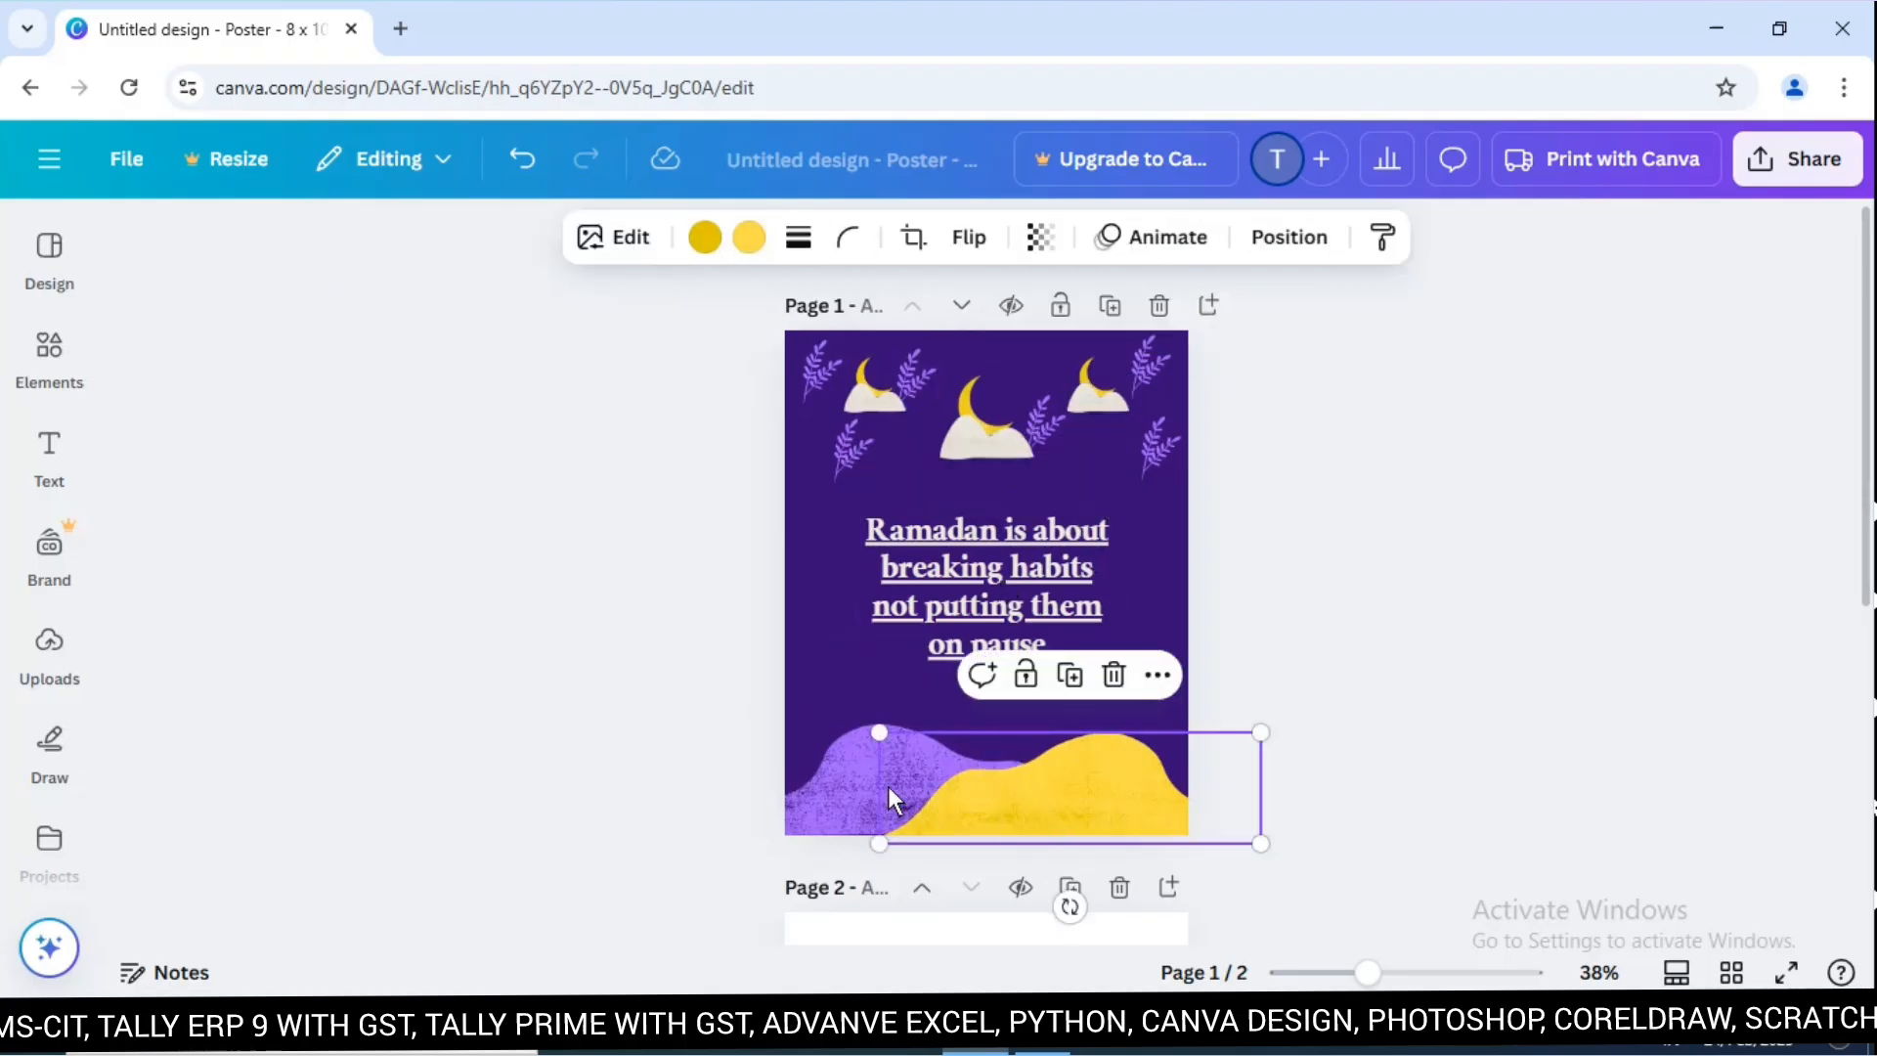
left_click(846, 788)
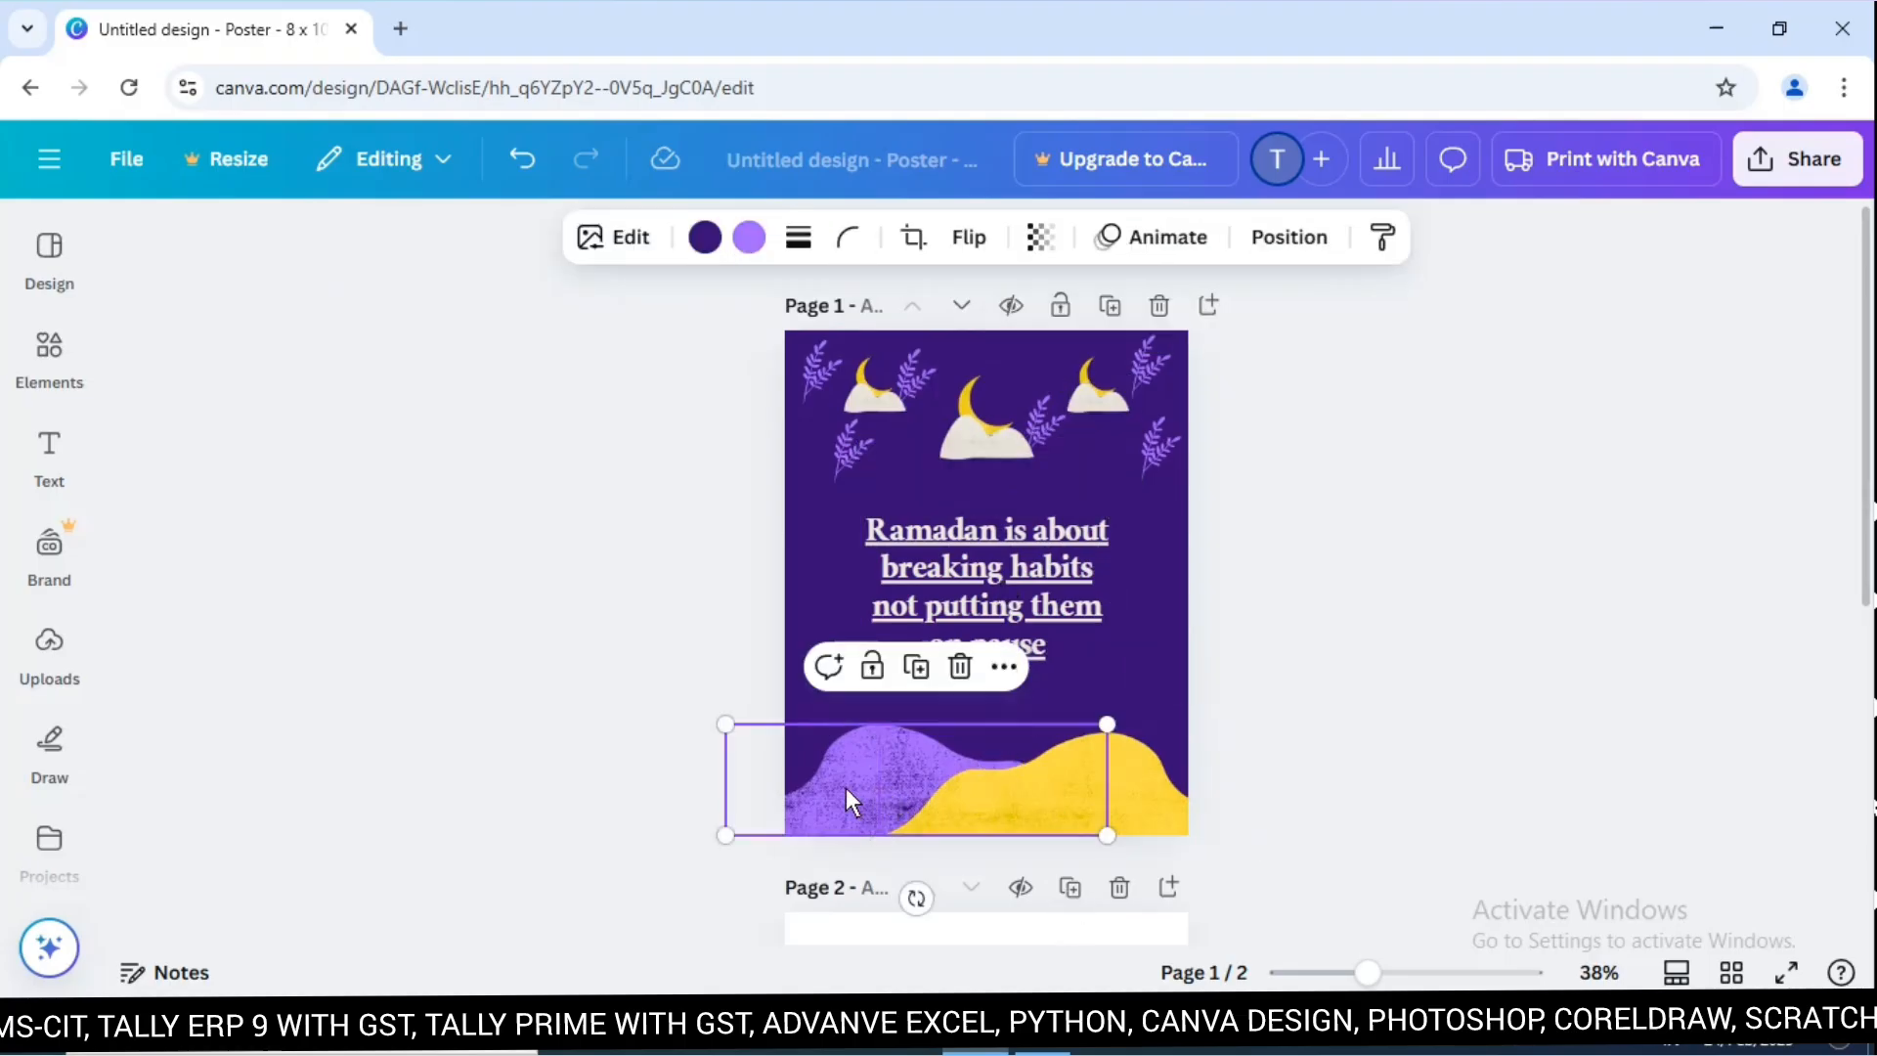
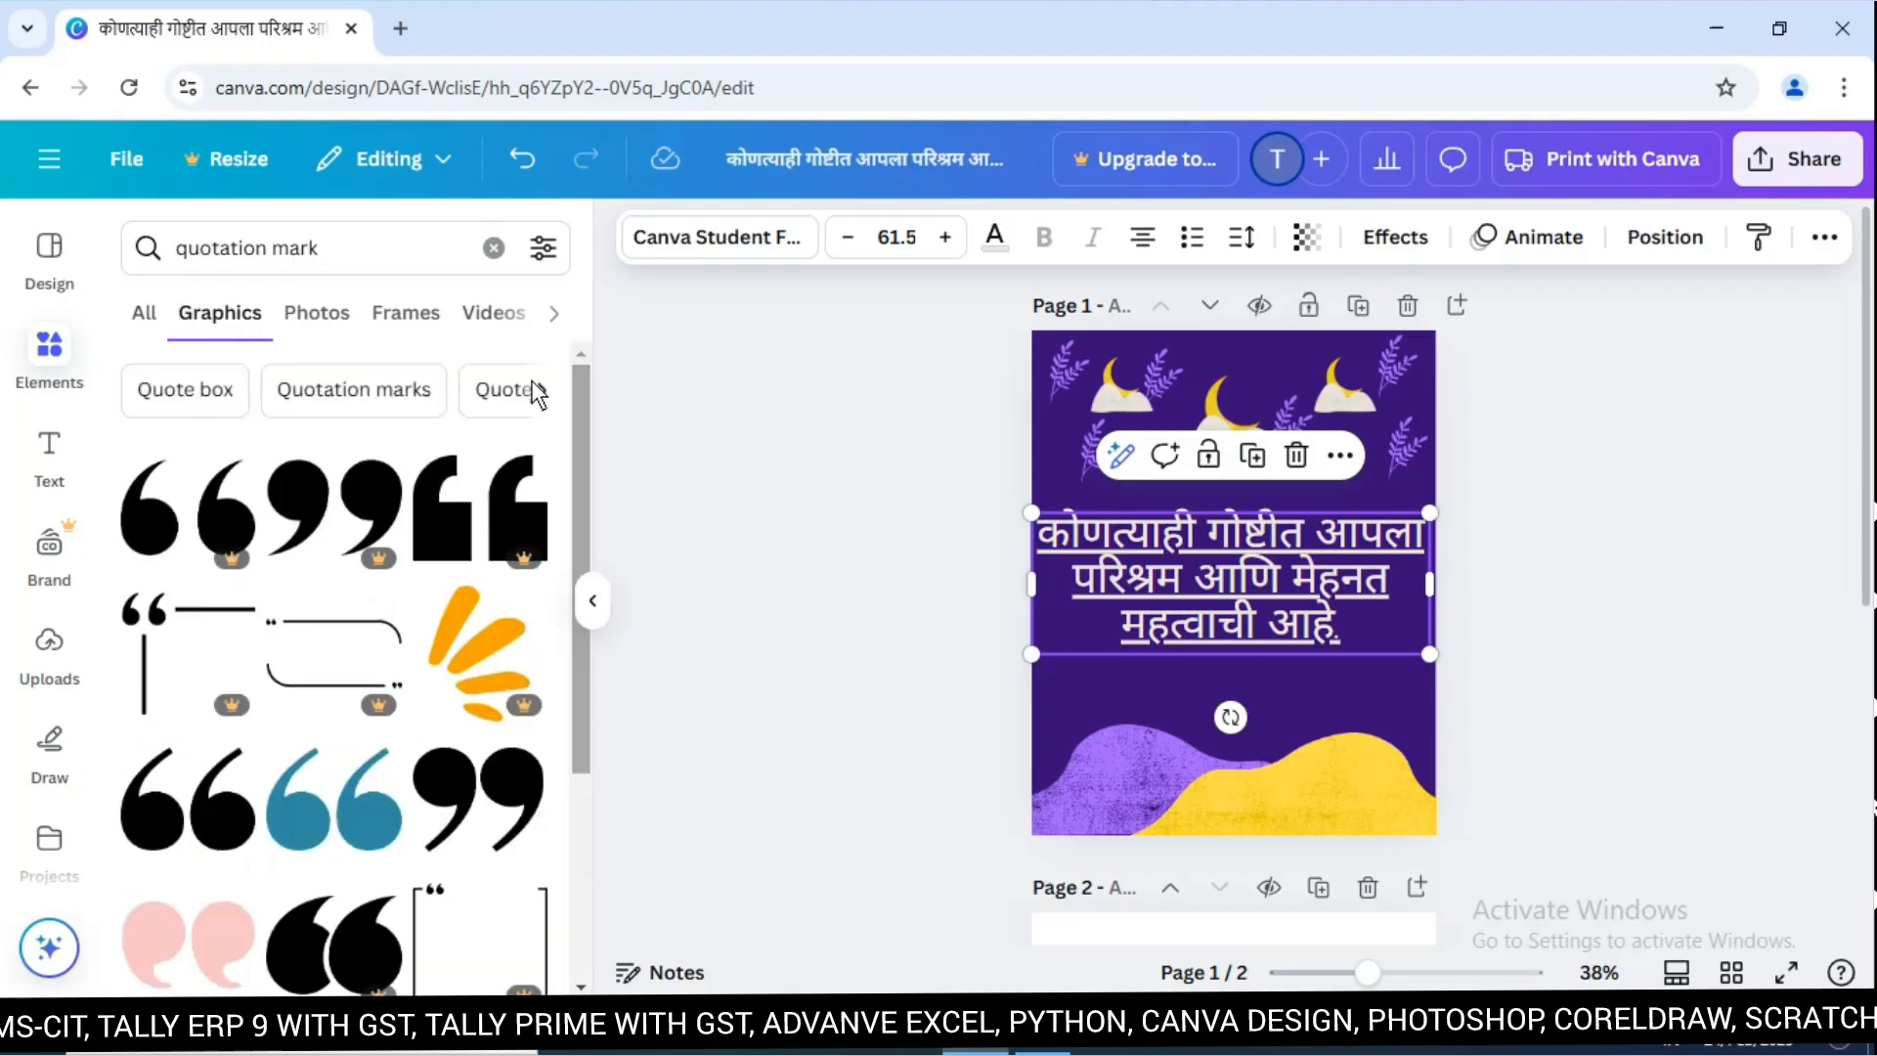
Add the blue opening quotation mark graphic to page 1, shrink it, and place it just above the start of the Marathi quote.
left_click(304, 324)
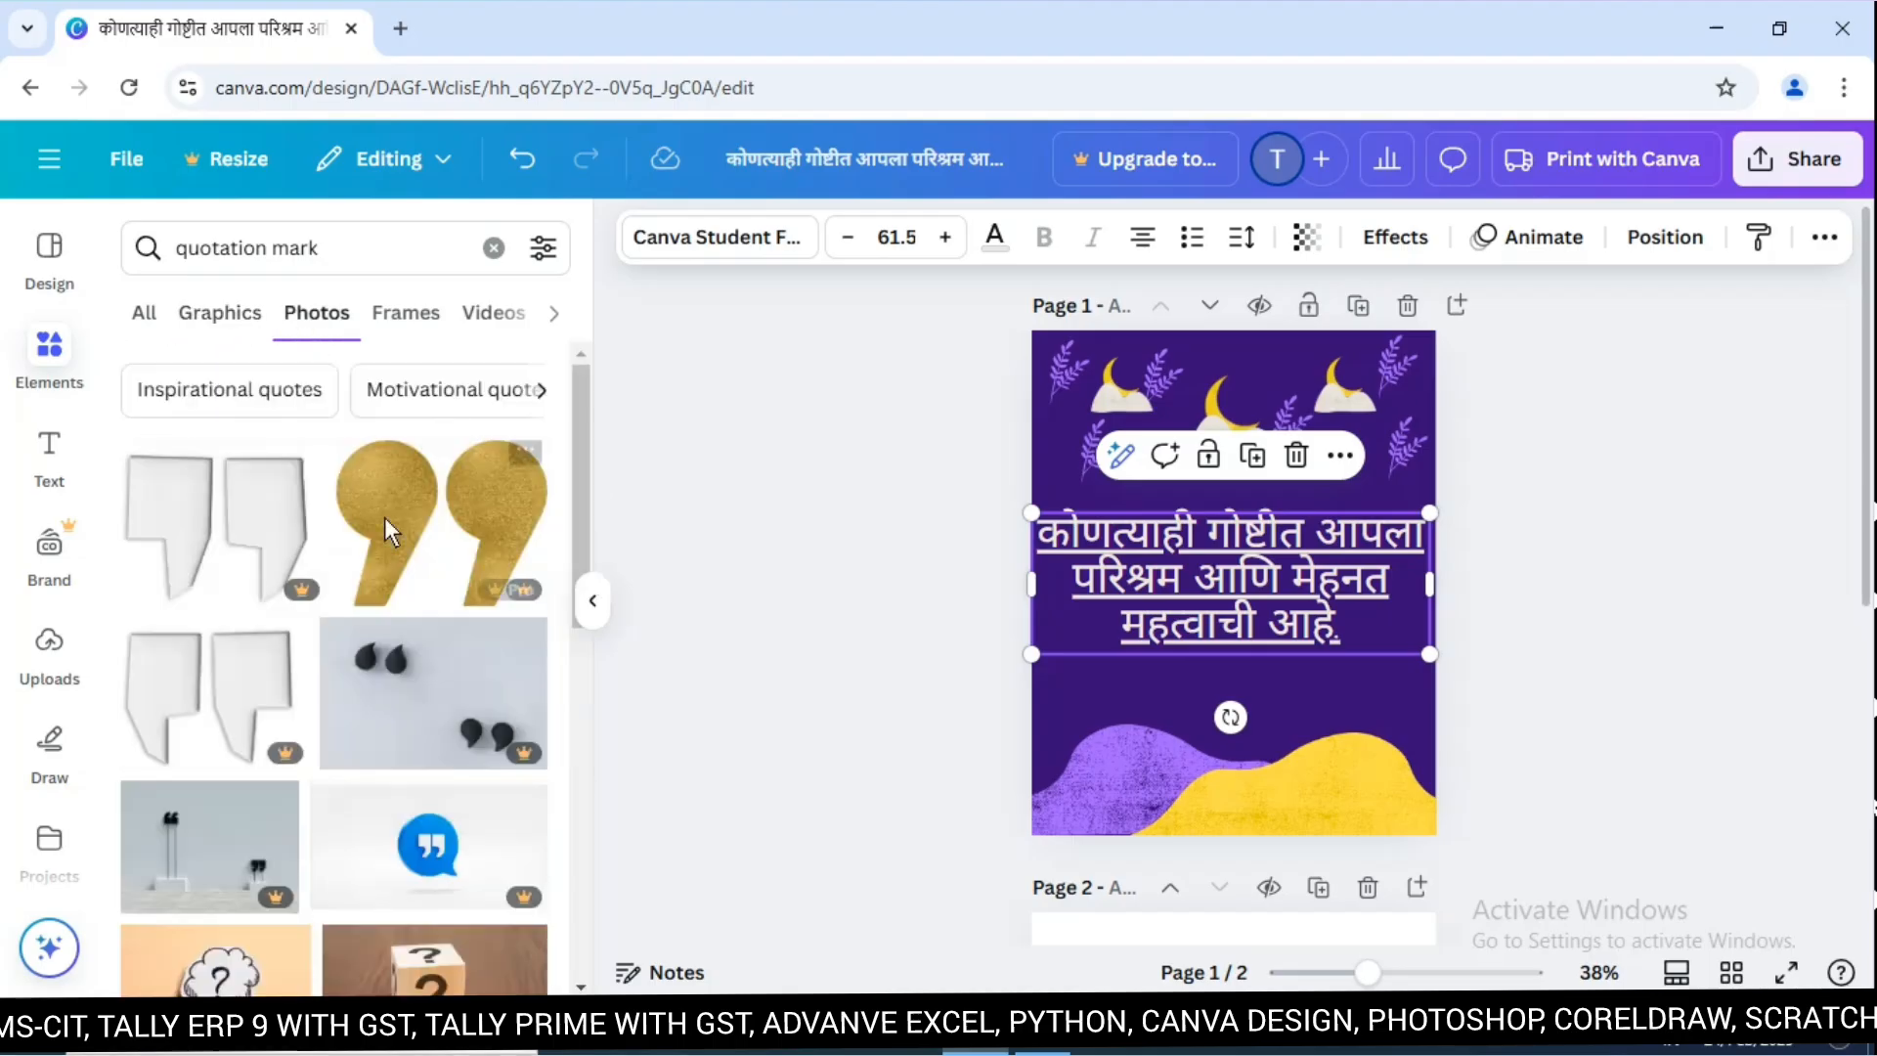
left_click(412, 323)
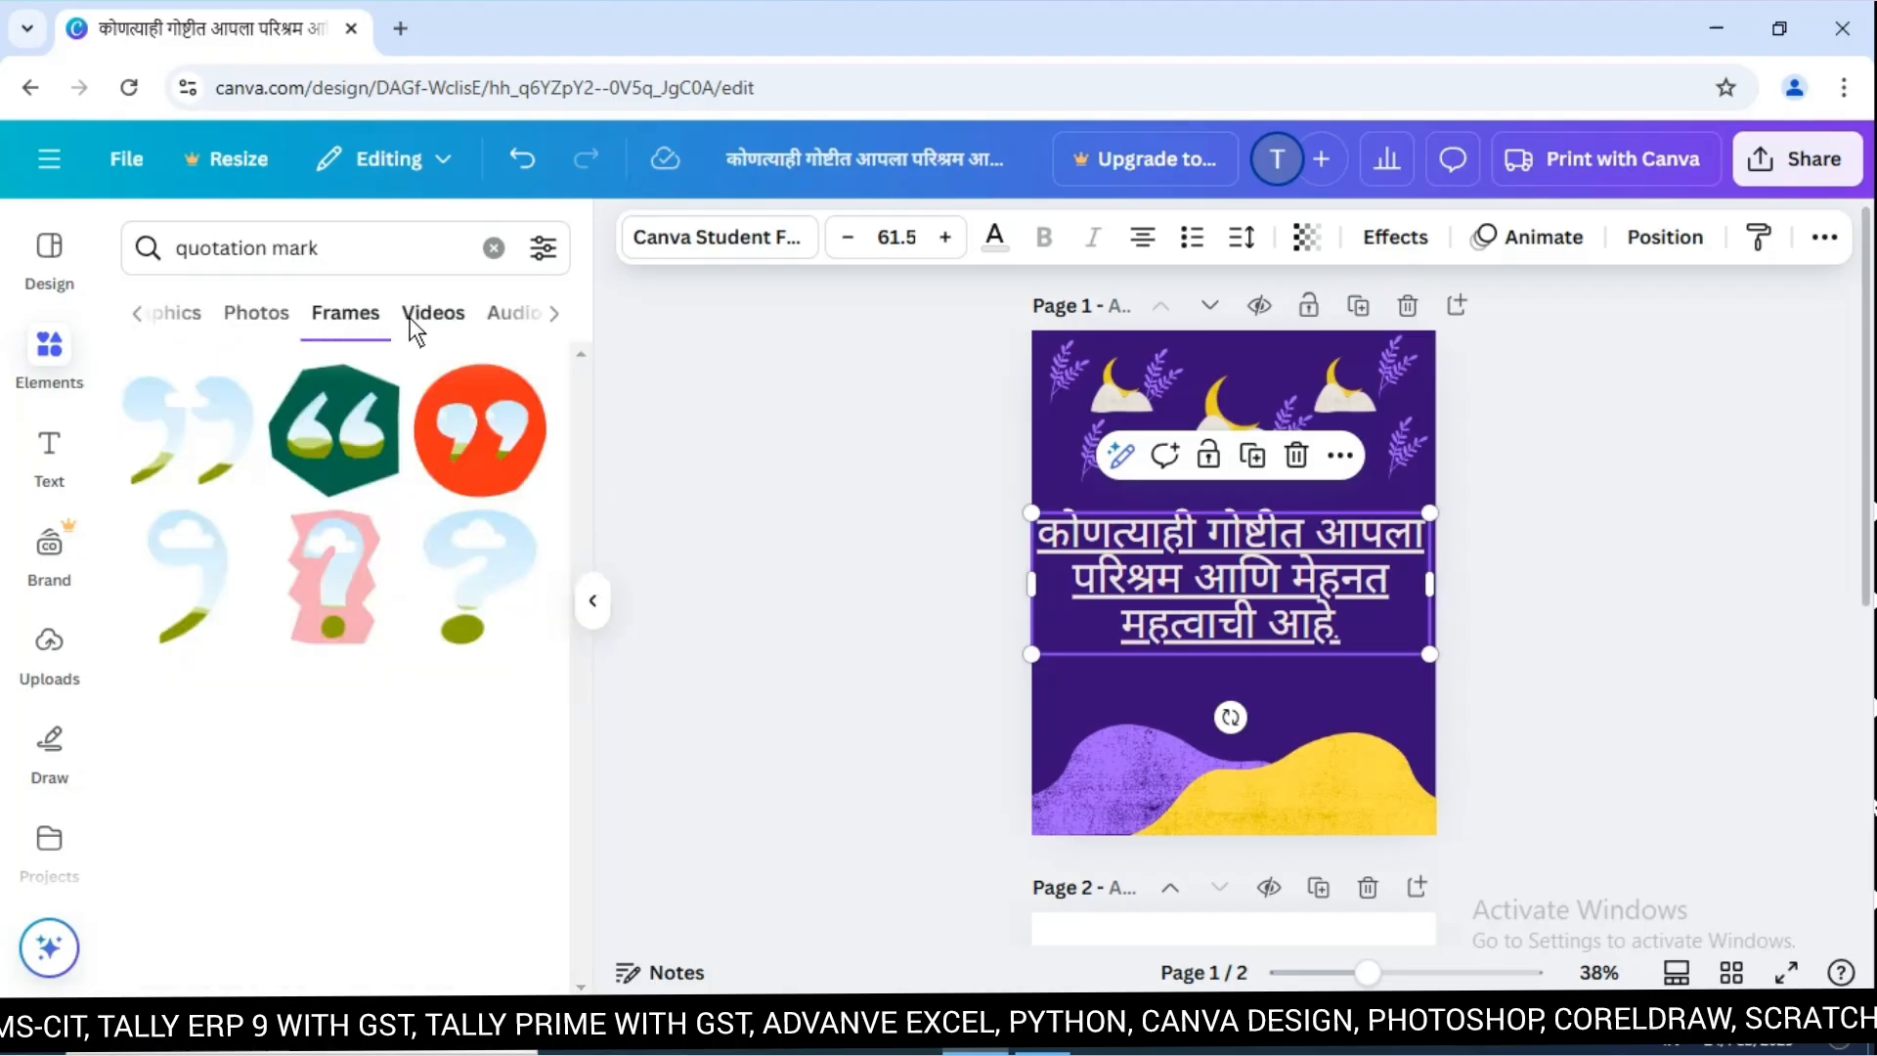
left_click(166, 313)
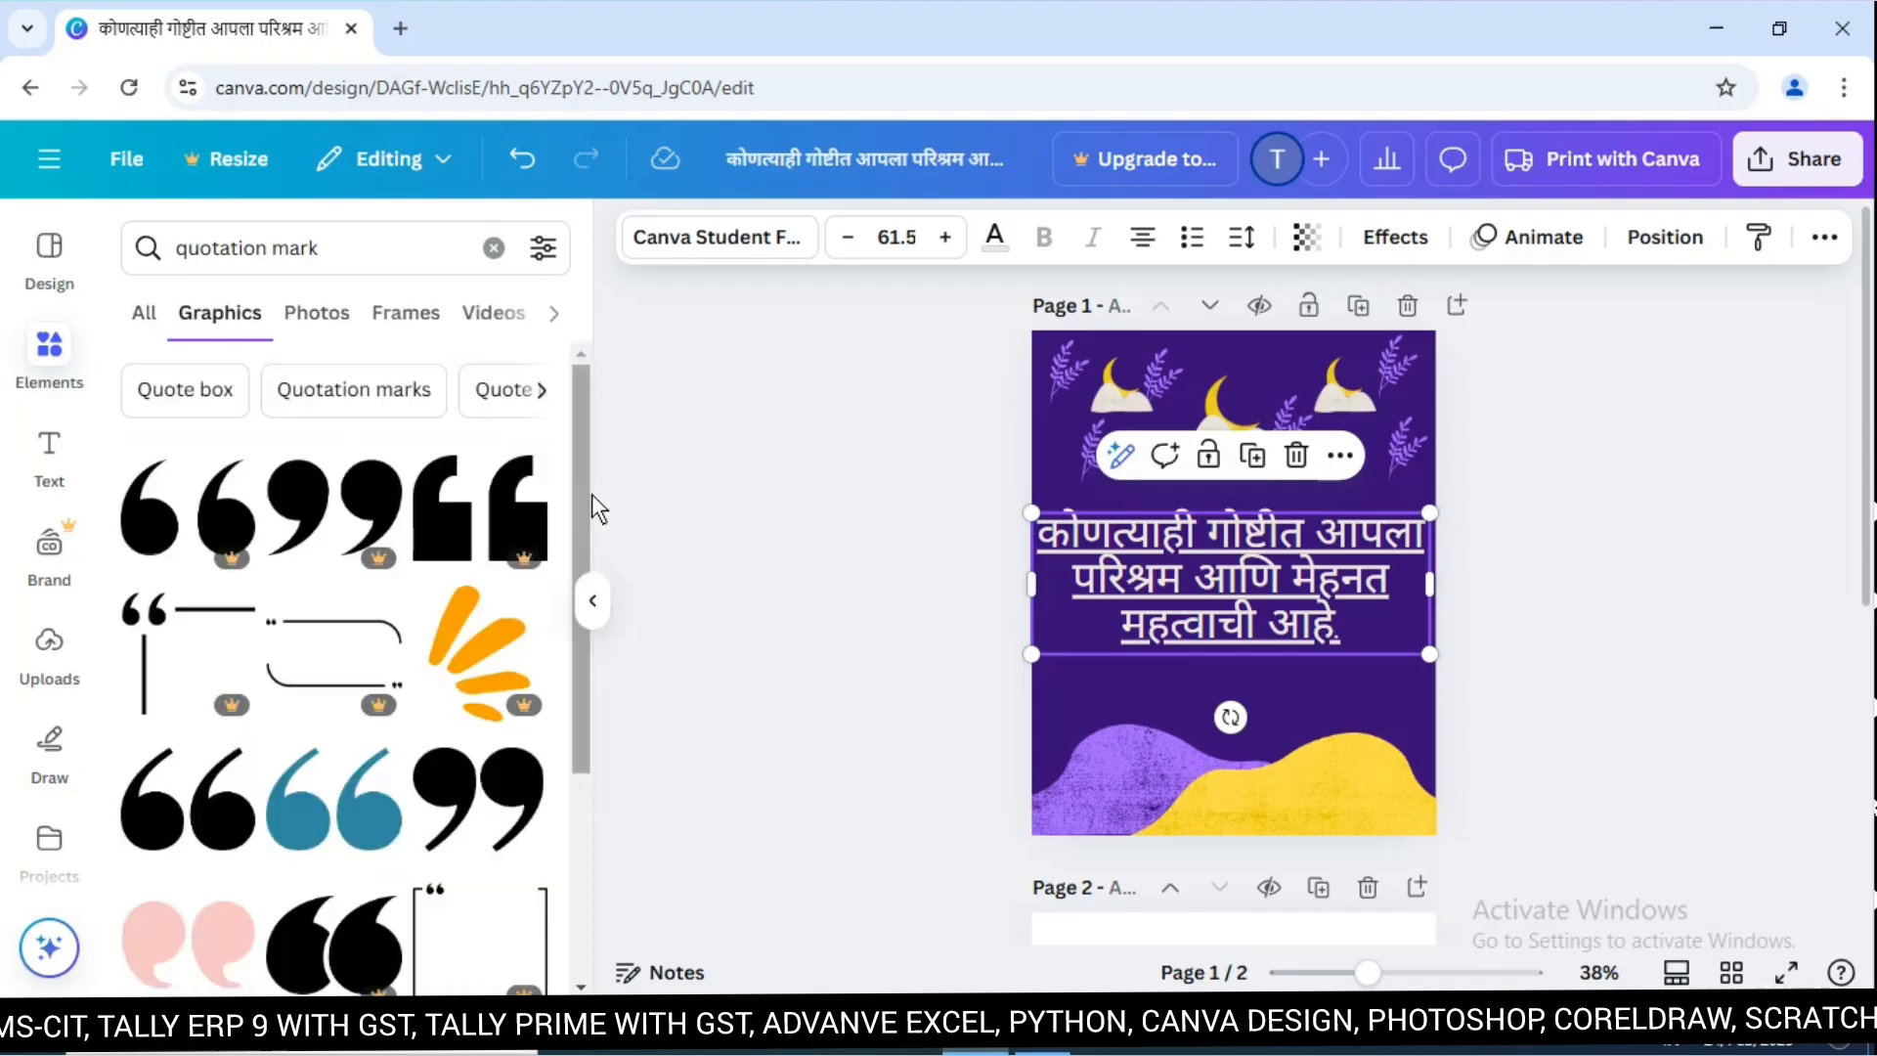
left_click_drag(581, 476, 573, 590)
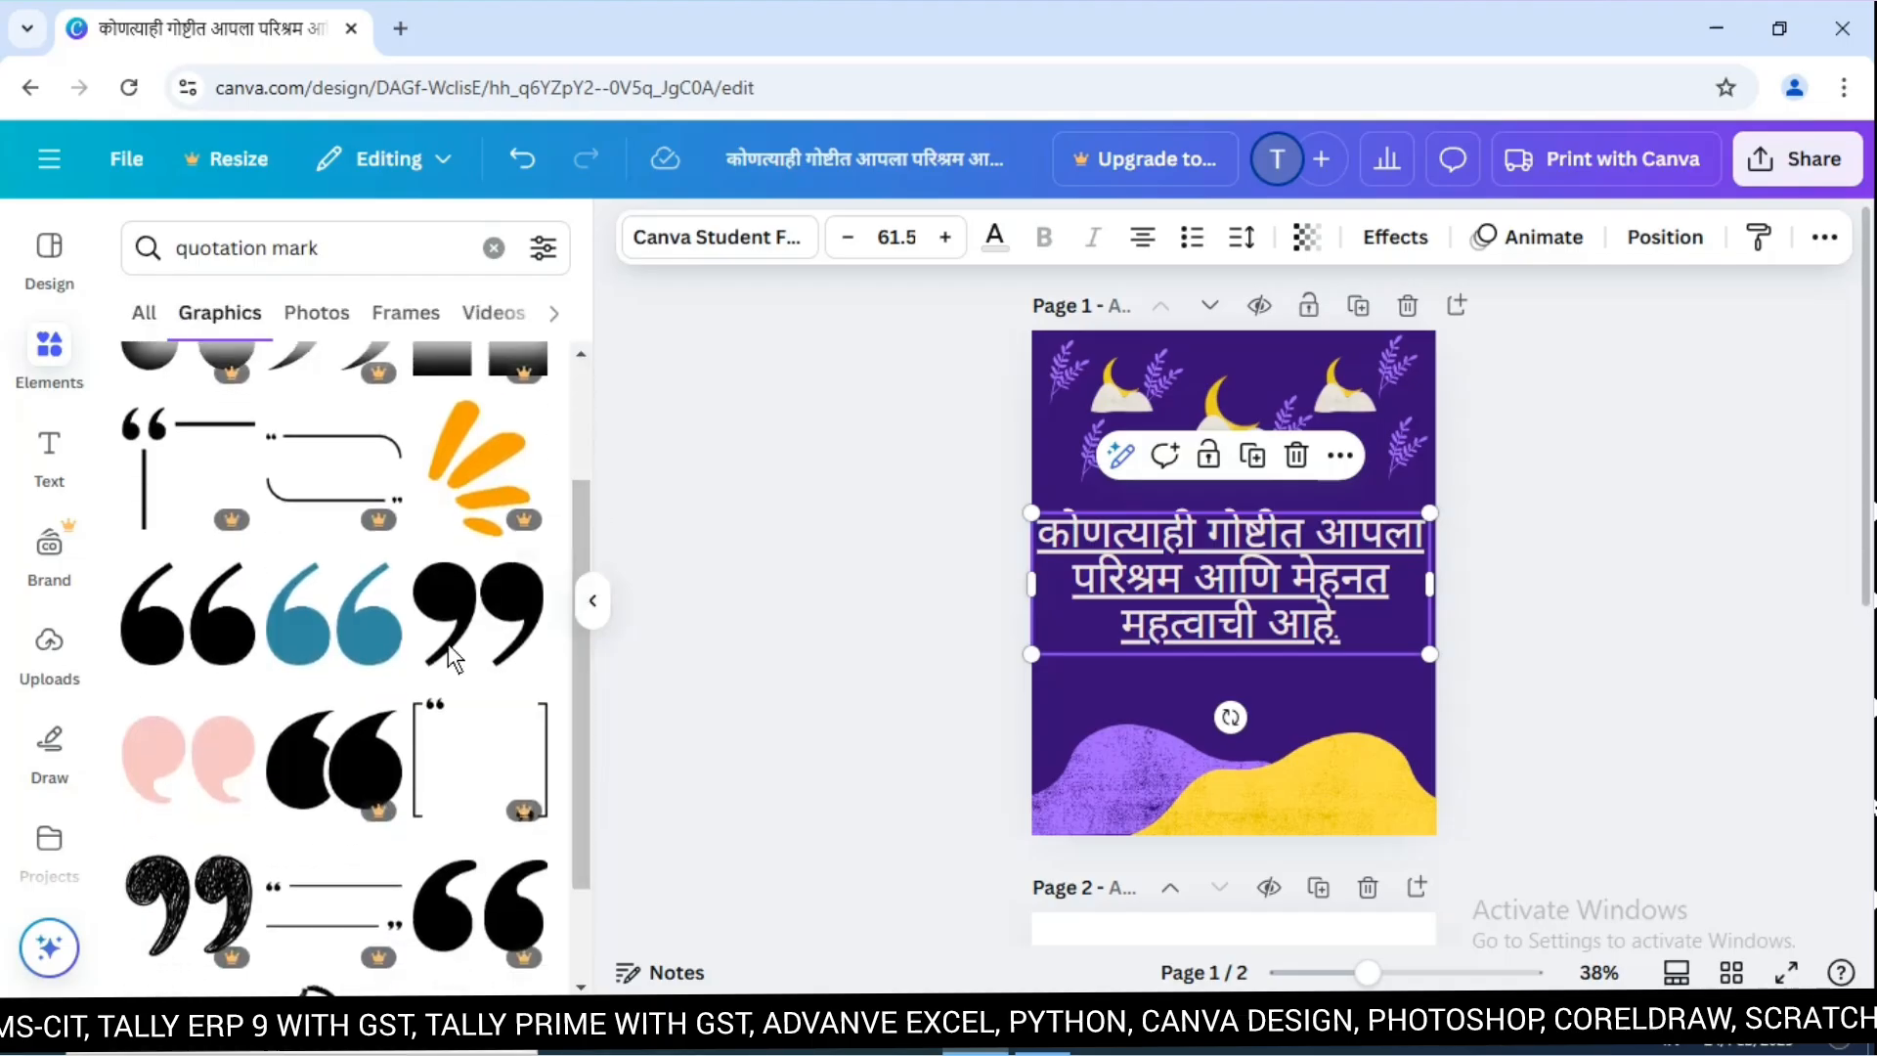
left_click(324, 634)
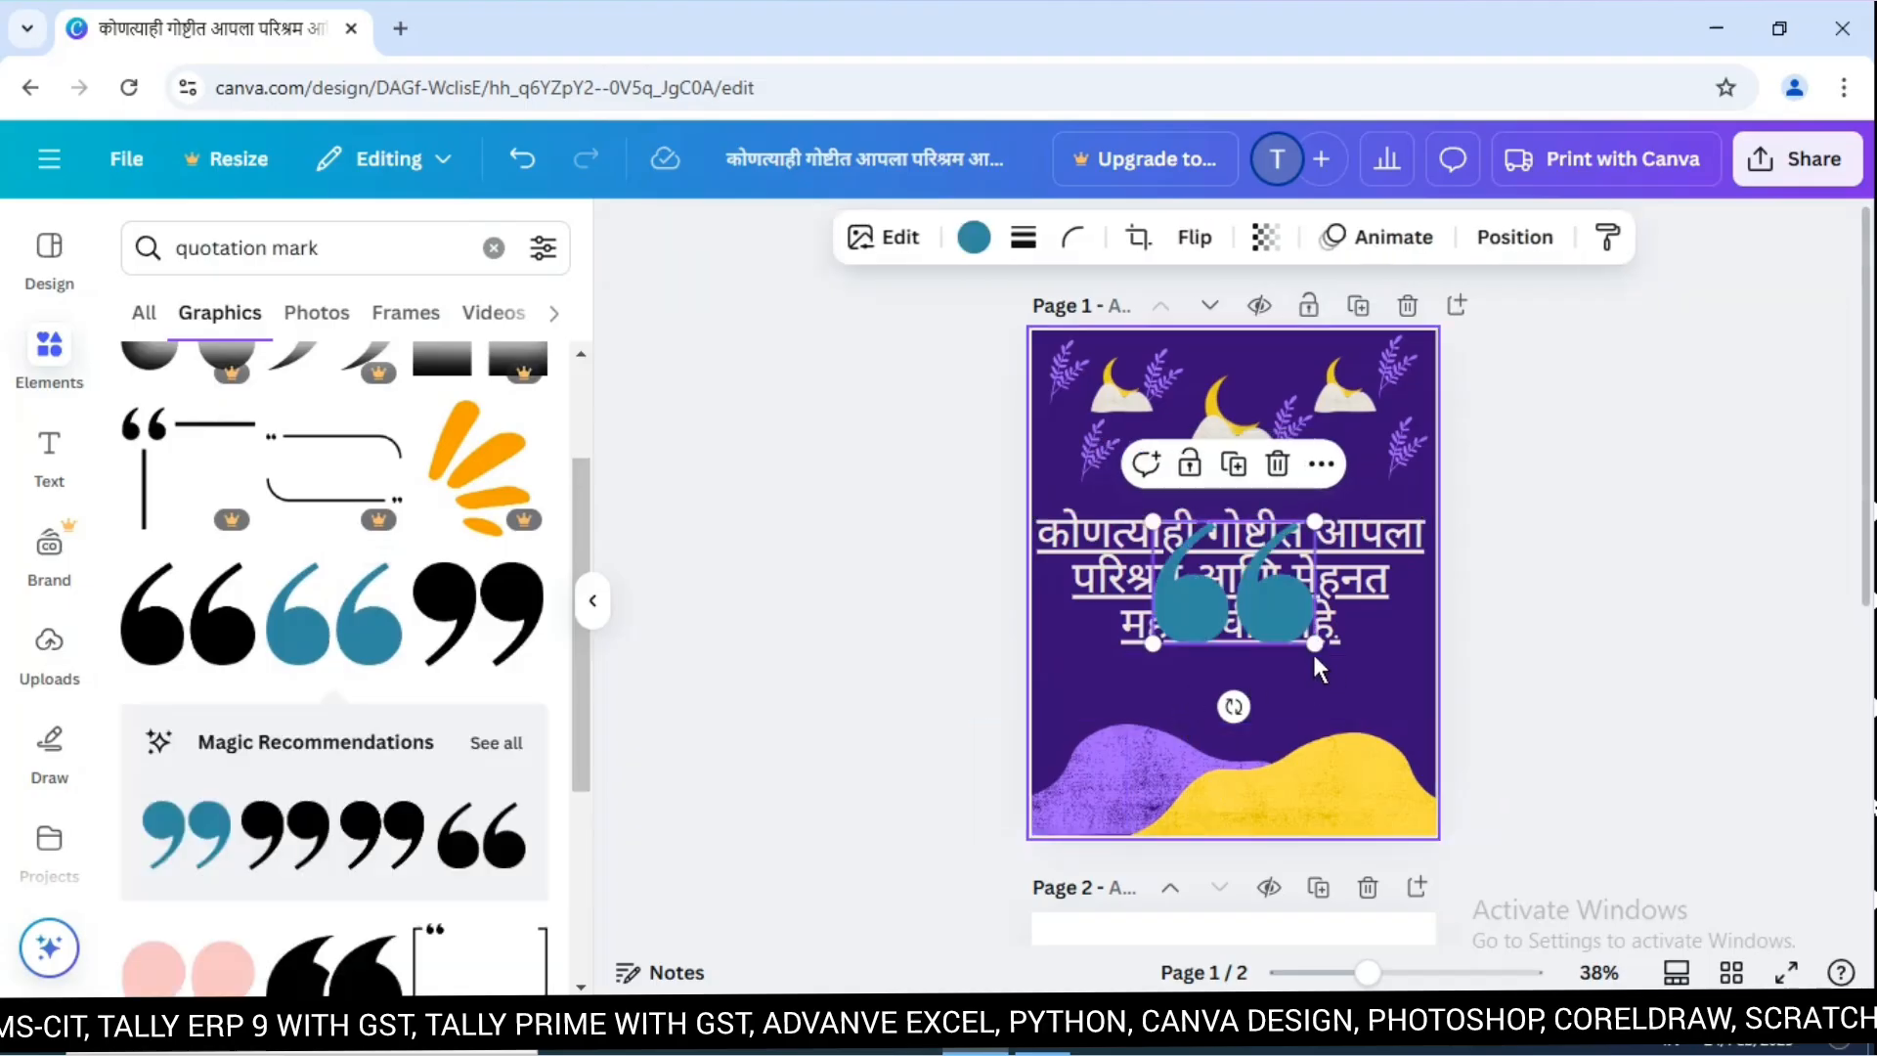
left_click_drag(1313, 645, 1084, 576)
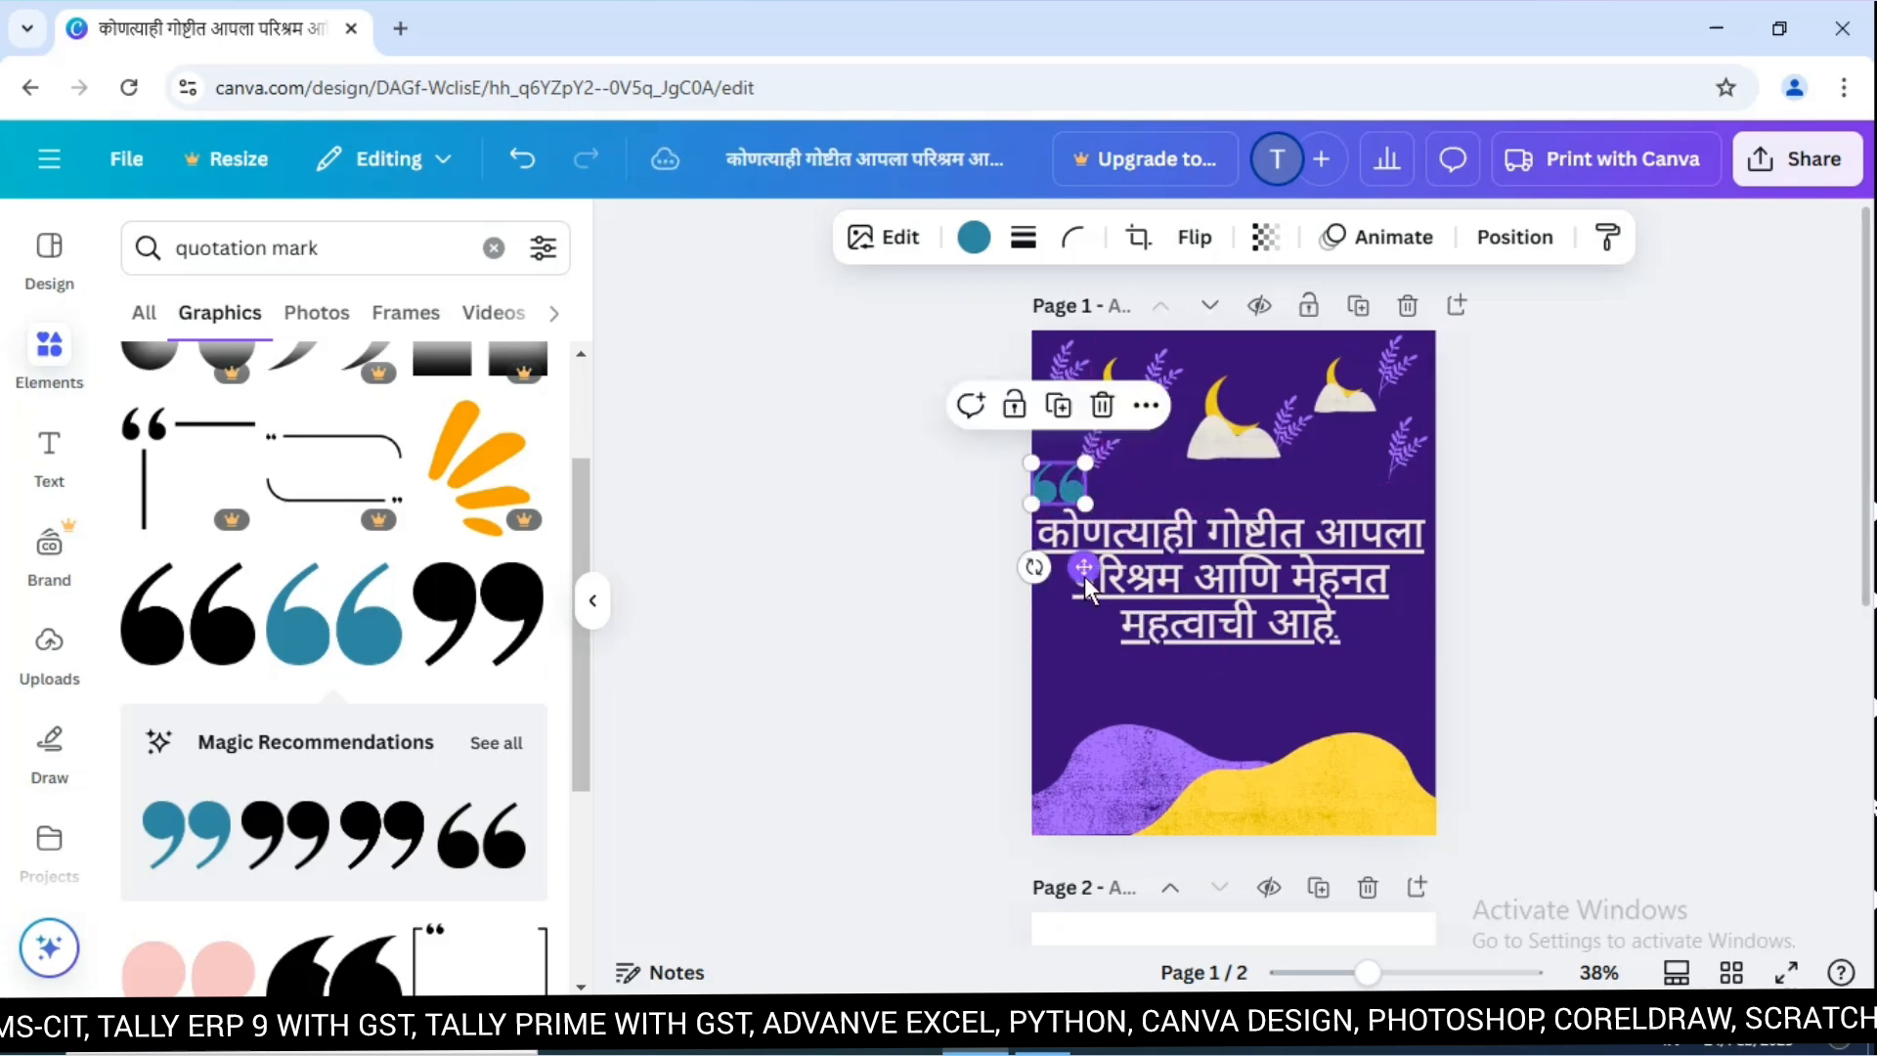
Reduce the font size of the Marathi quote on page 1 to 48.5.
left_click(1176, 577)
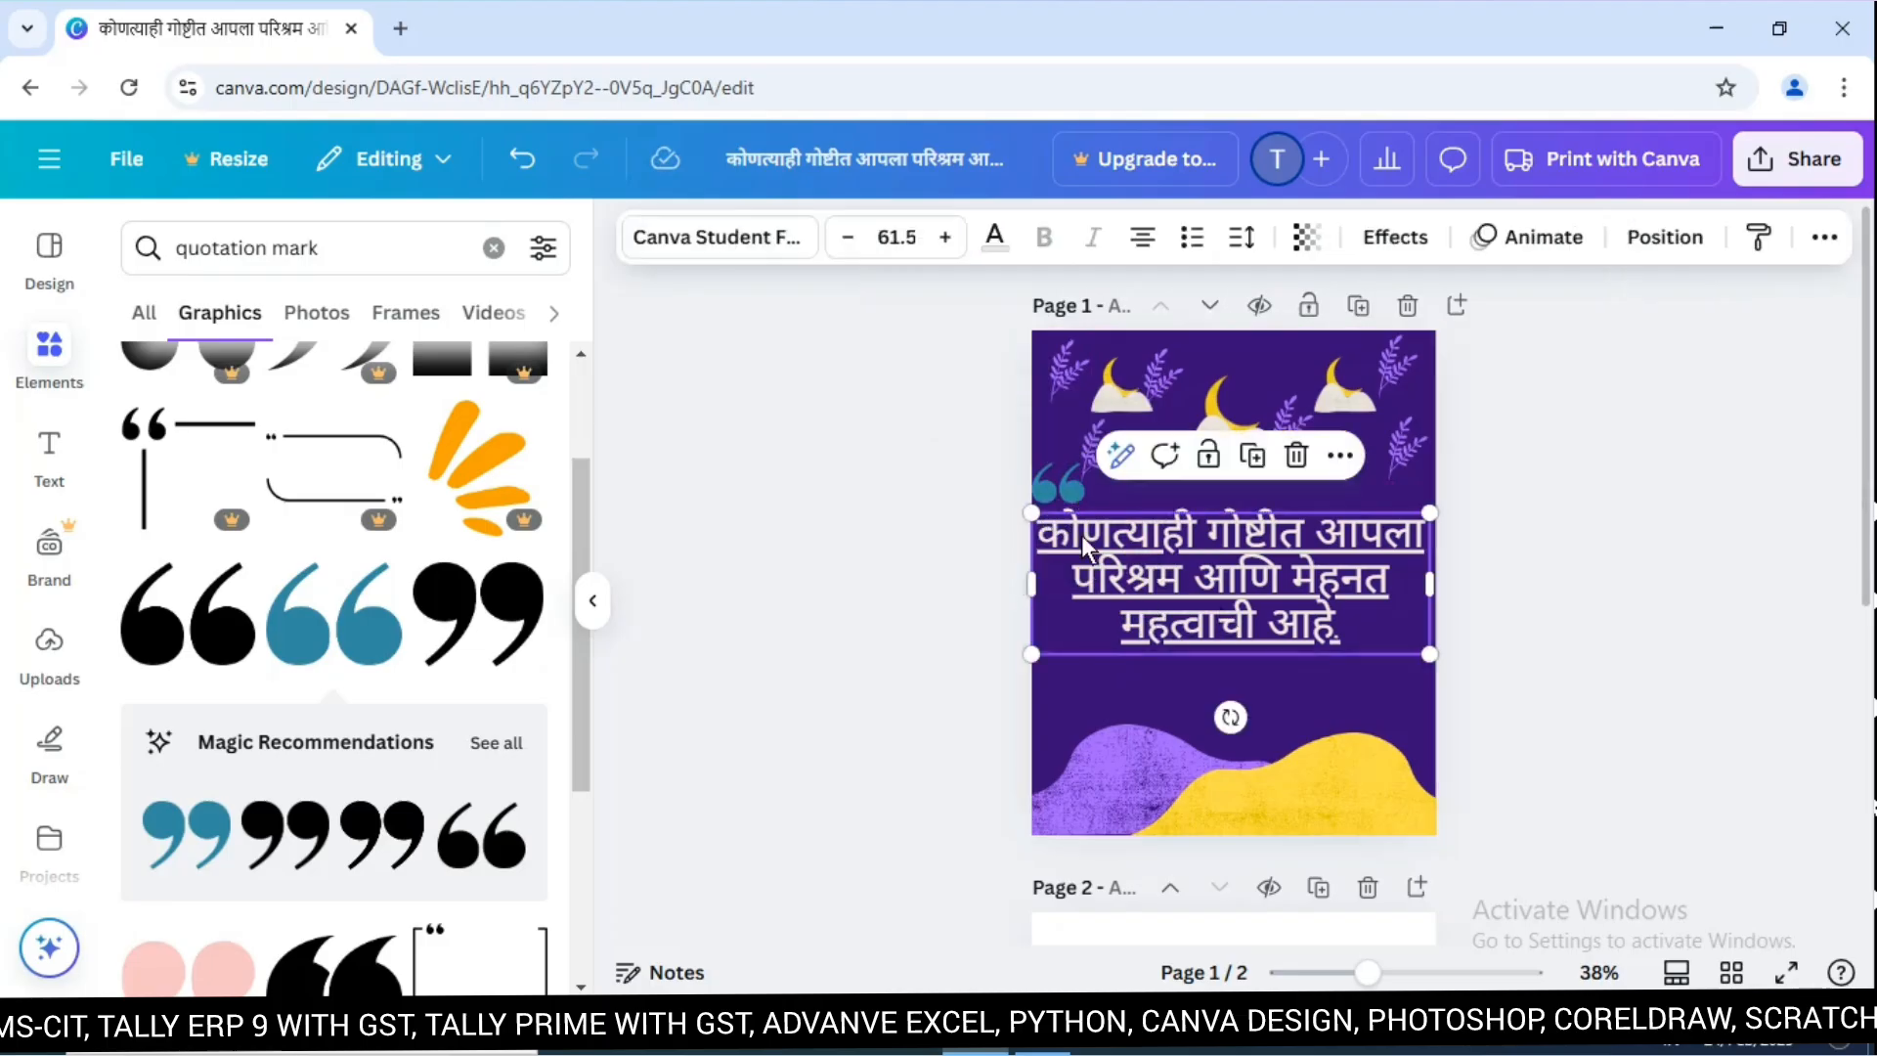
left_click(847, 238)
left_click(847, 238)
left_click(846, 238)
left_click(846, 237)
left_click(846, 238)
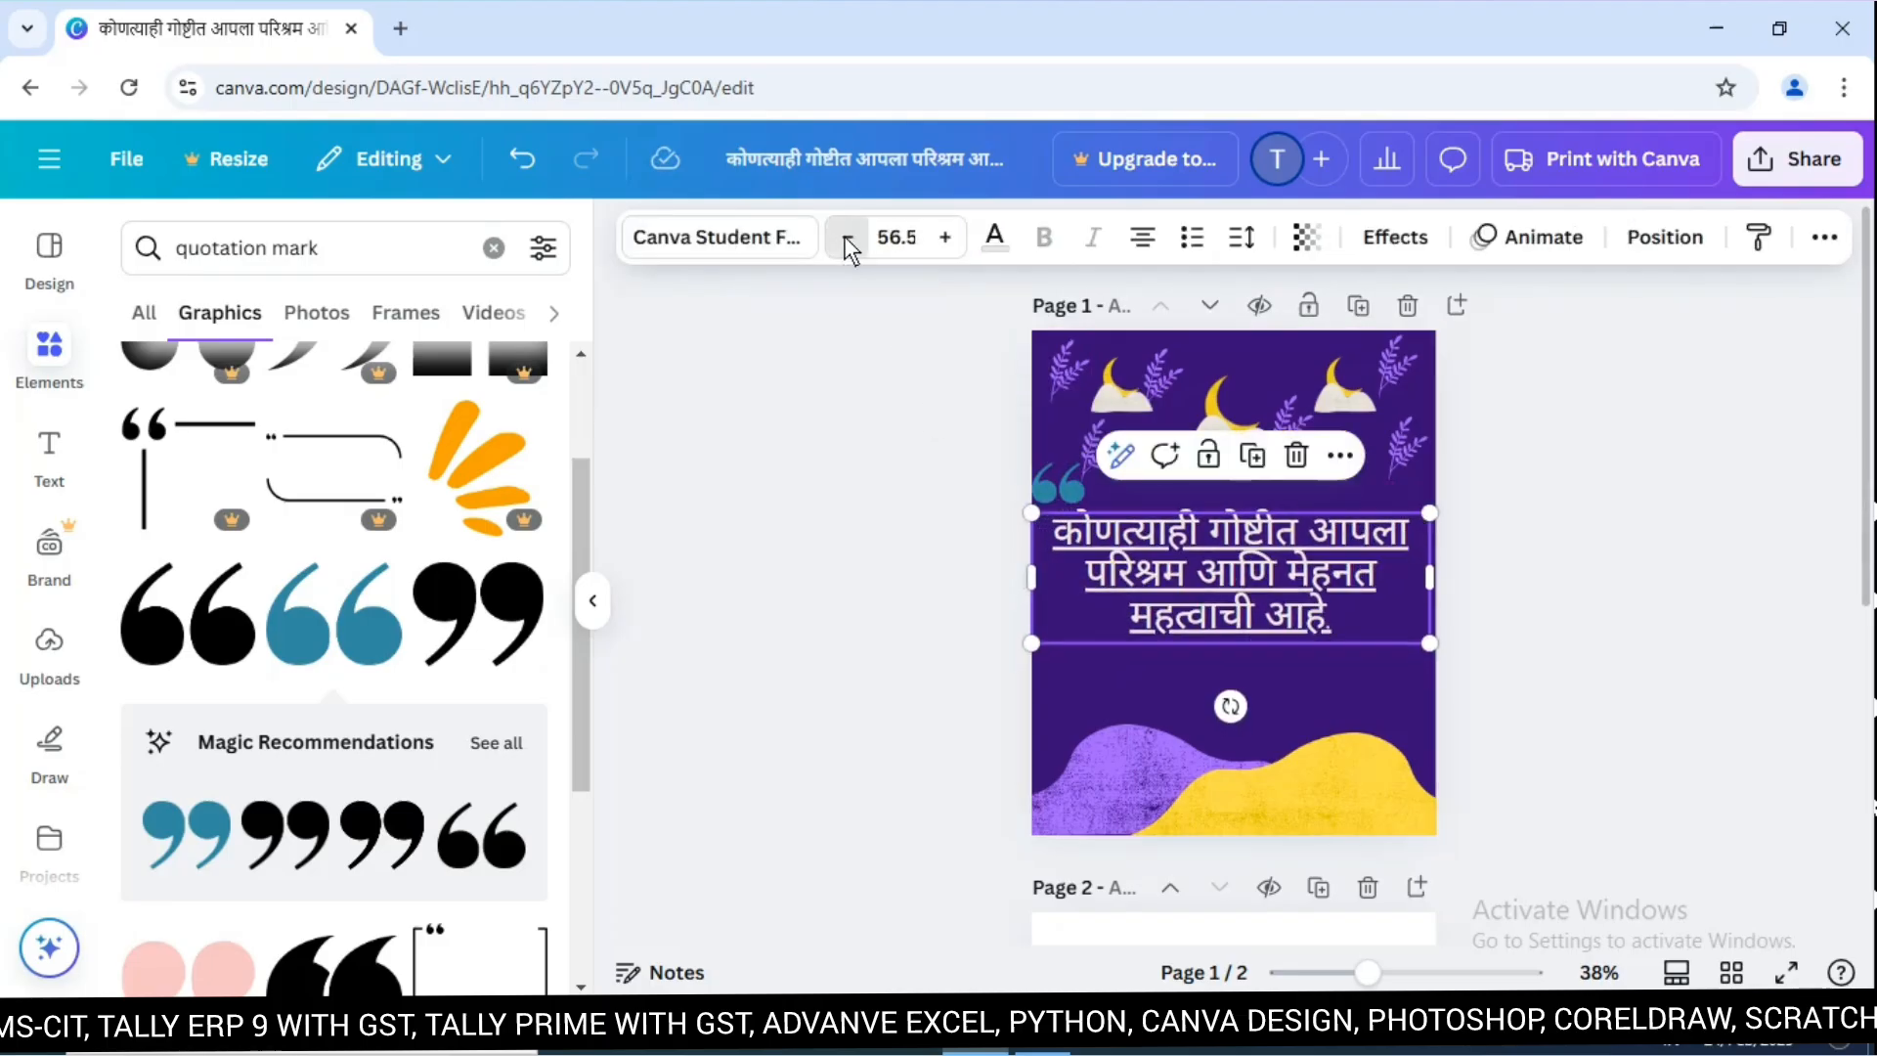
left_click(846, 238)
left_click(847, 239)
left_click(846, 238)
left_click(846, 239)
left_click(846, 238)
left_click(845, 238)
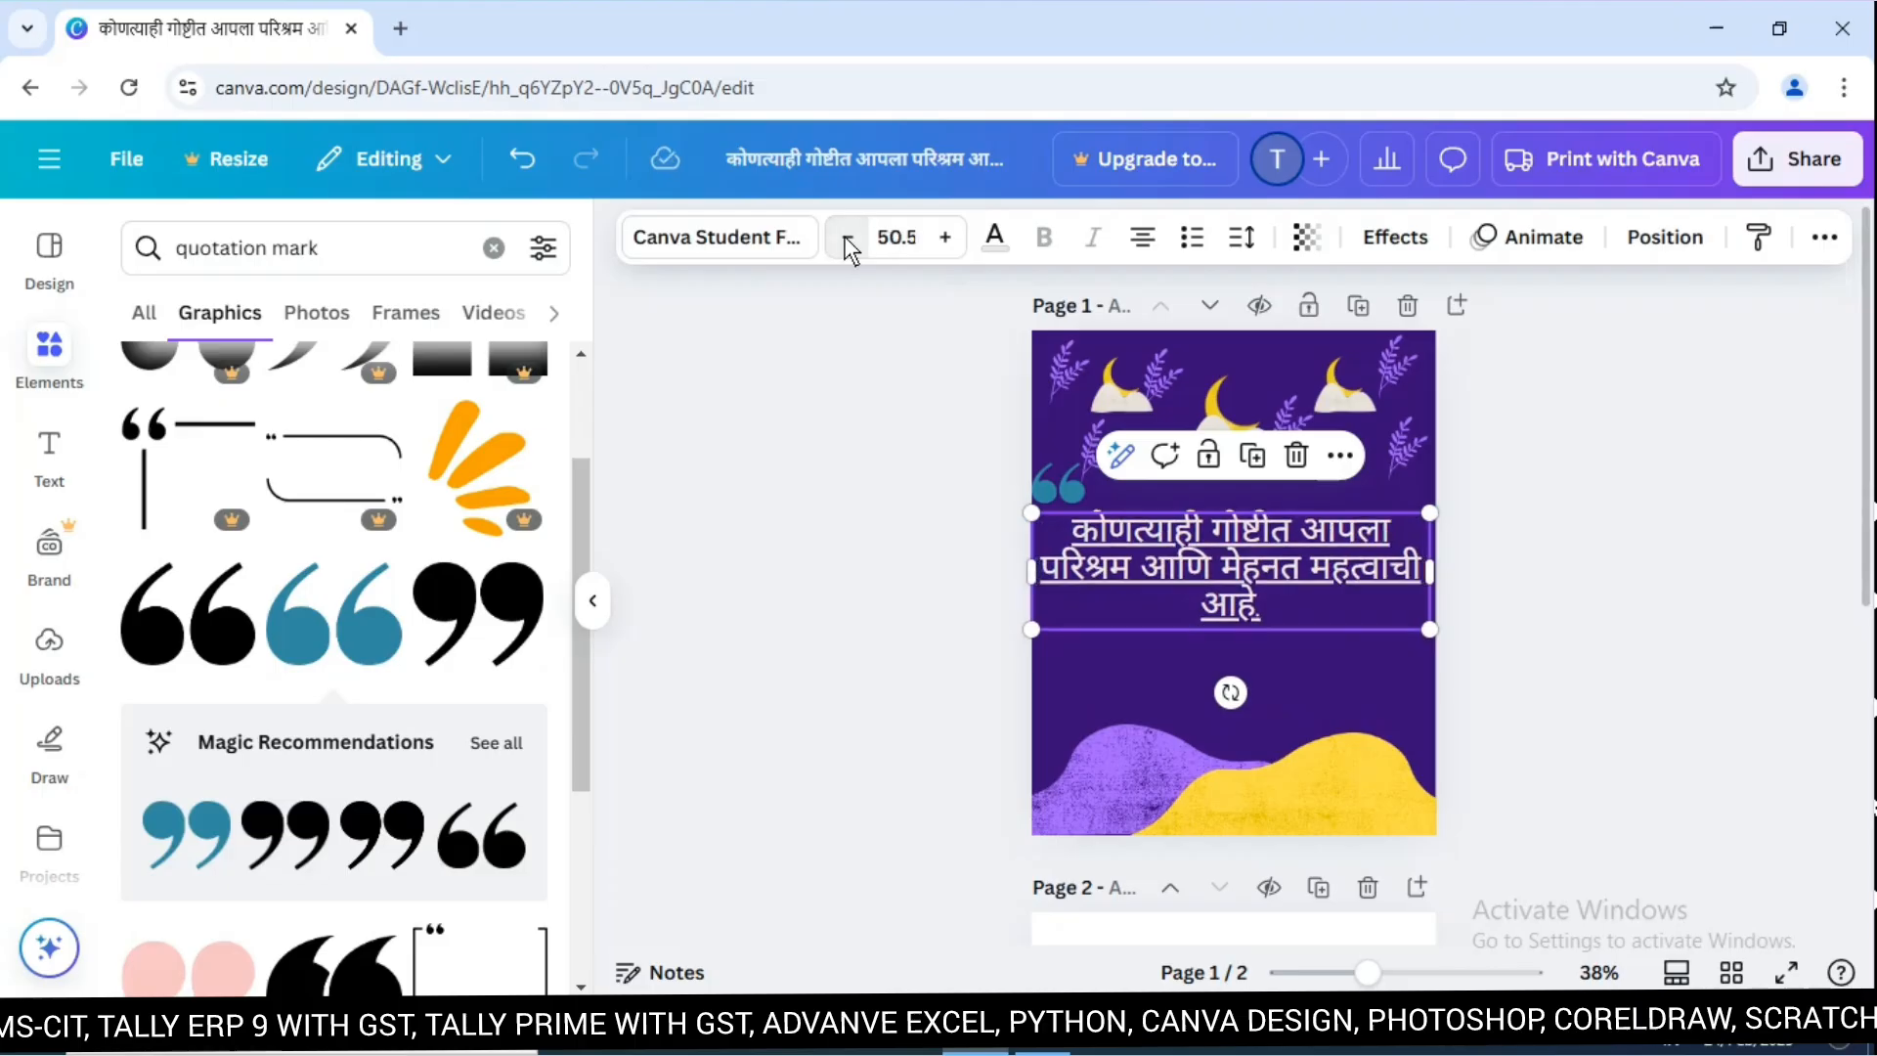
left_click(846, 239)
left_click(846, 239)
Move the blue opening quotation mark beside the first word of the Marathi quote and shrink it to fit the gap.
left_click(1057, 485)
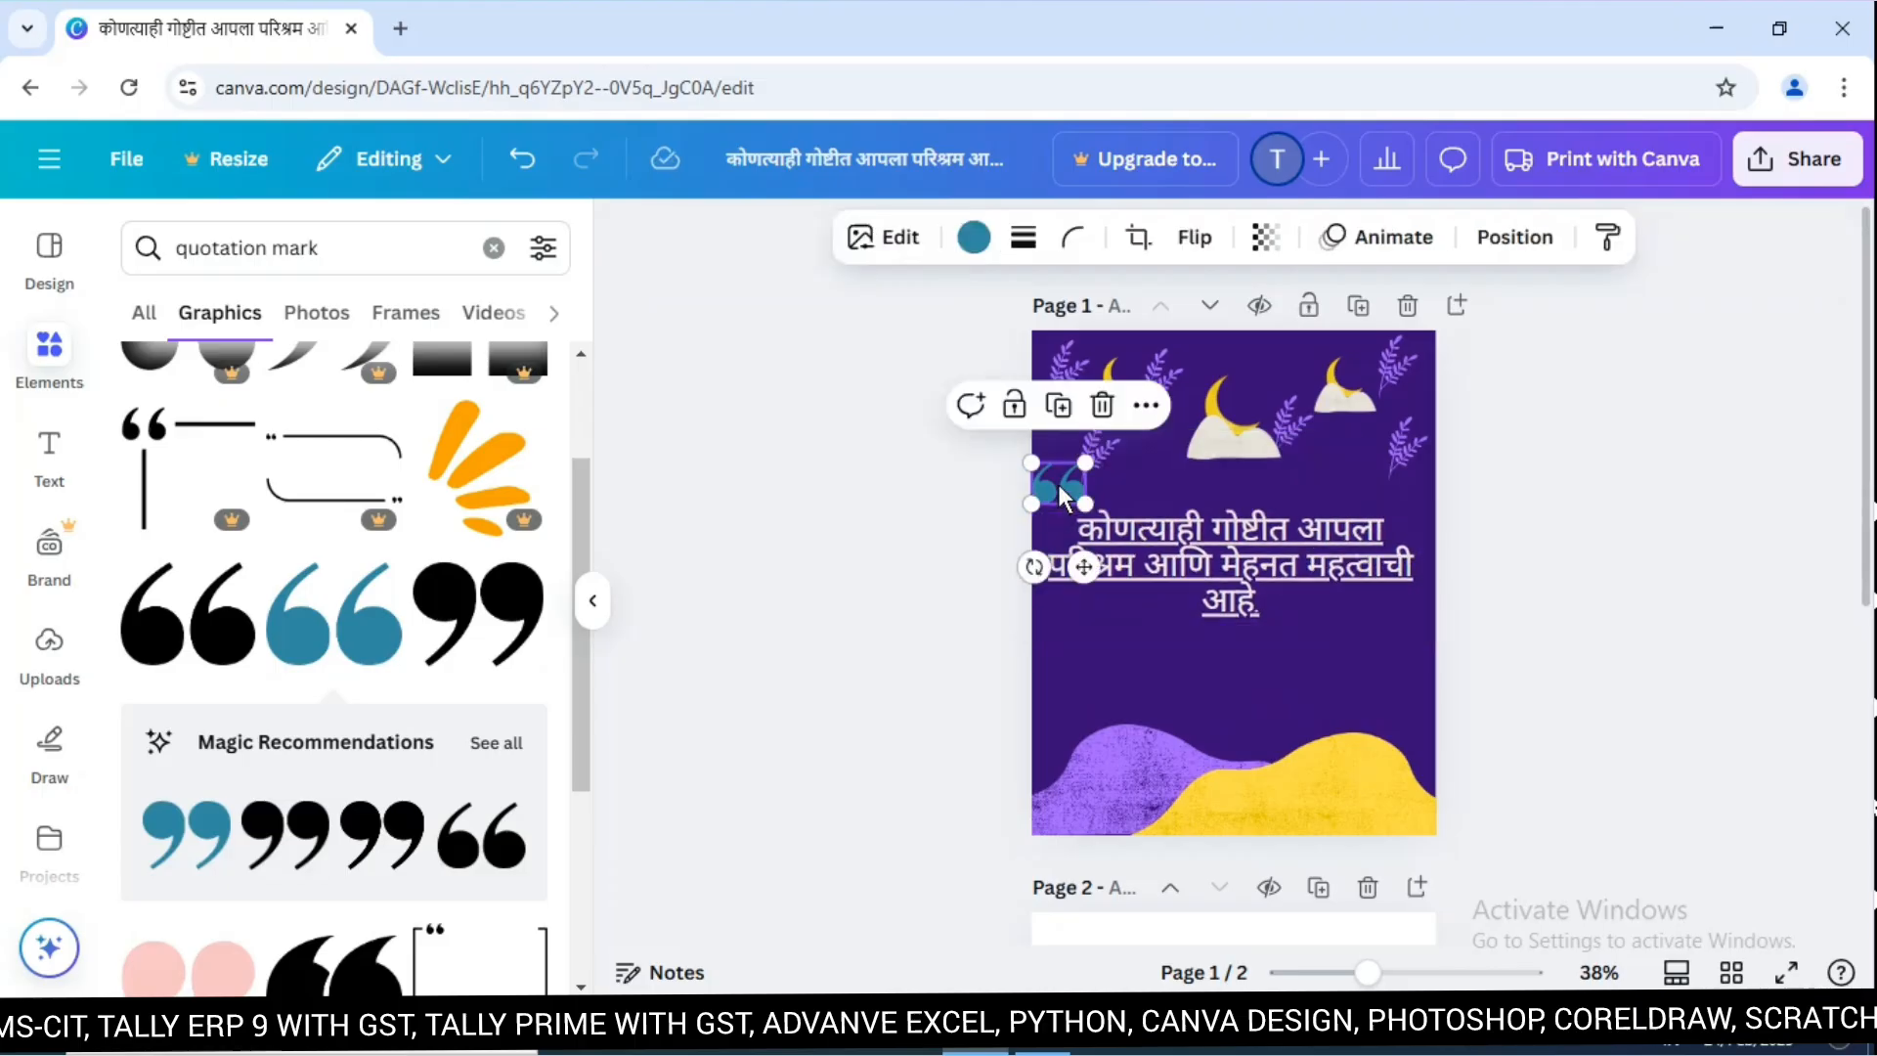
left_click_drag(1081, 570, 1079, 606)
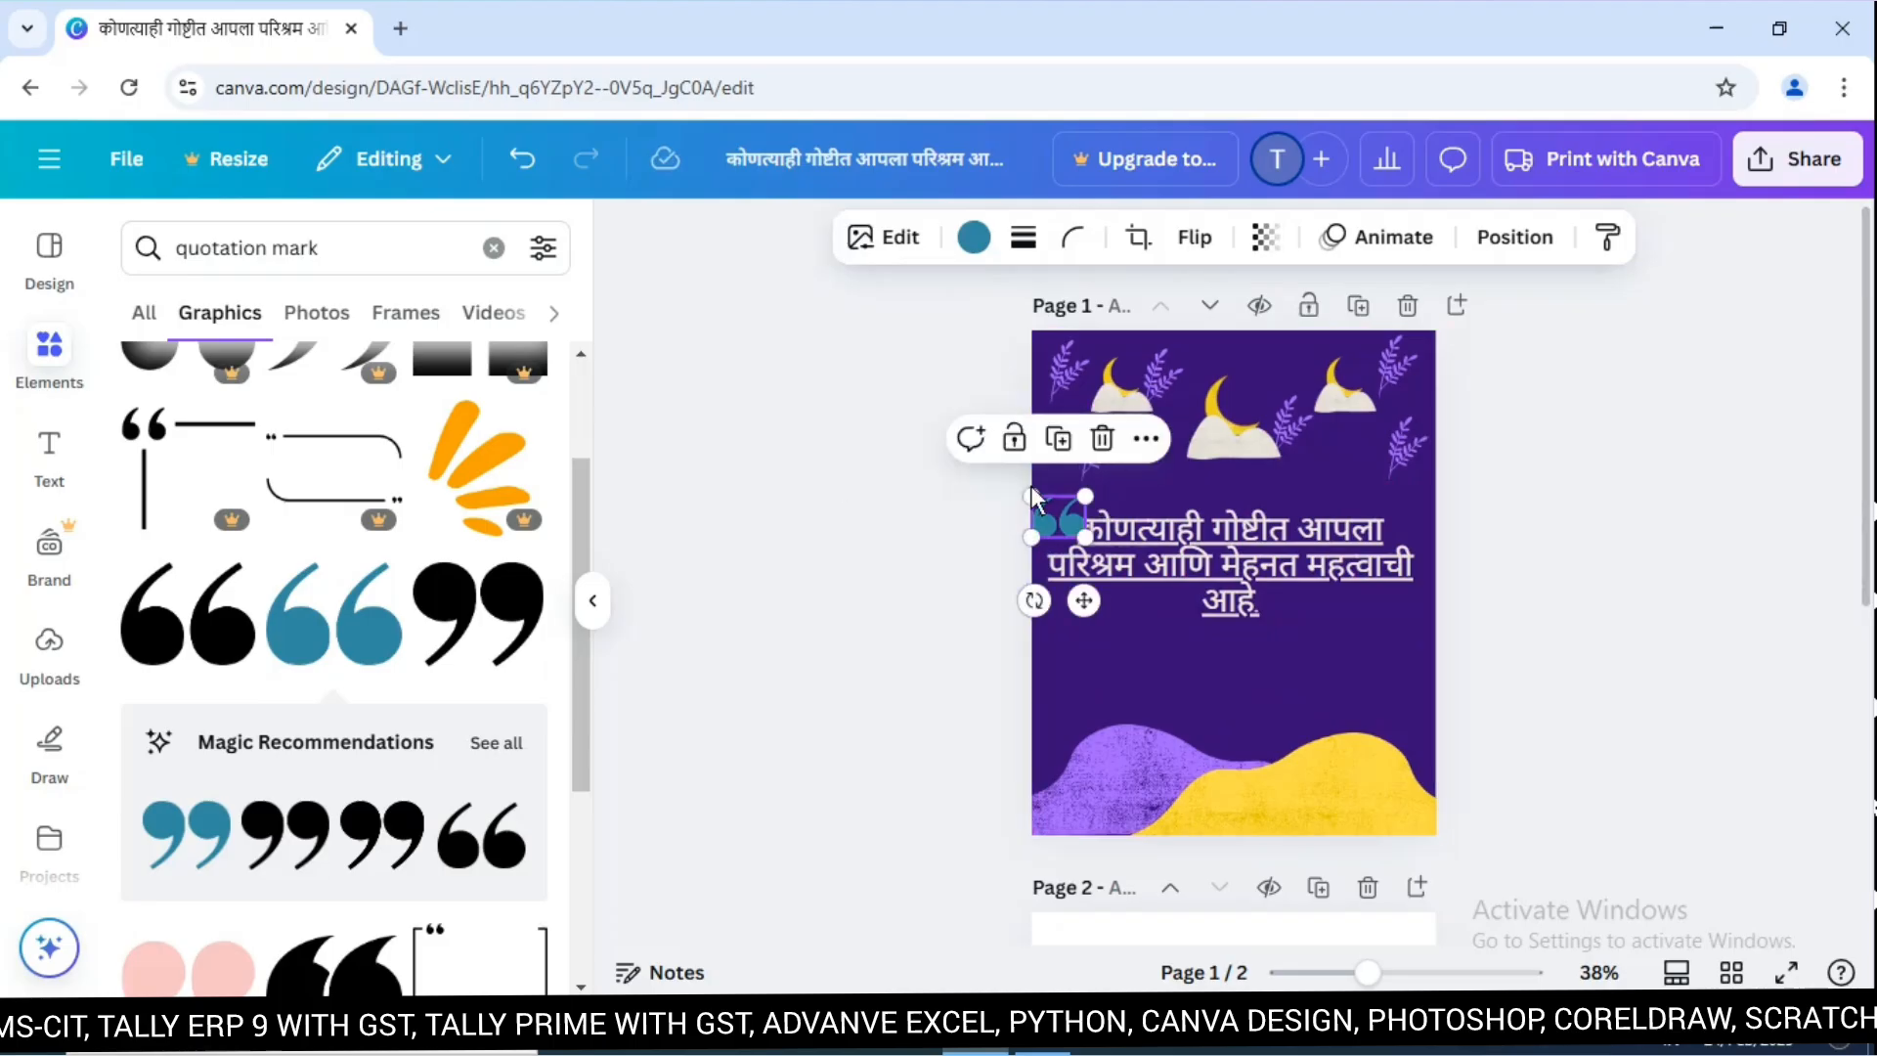
left_click_drag(1090, 545, 1084, 605)
Recolour the opening quotation mark with the dark yellow document colour and nudge it slightly away from the quote's first word.
left_click(975, 238)
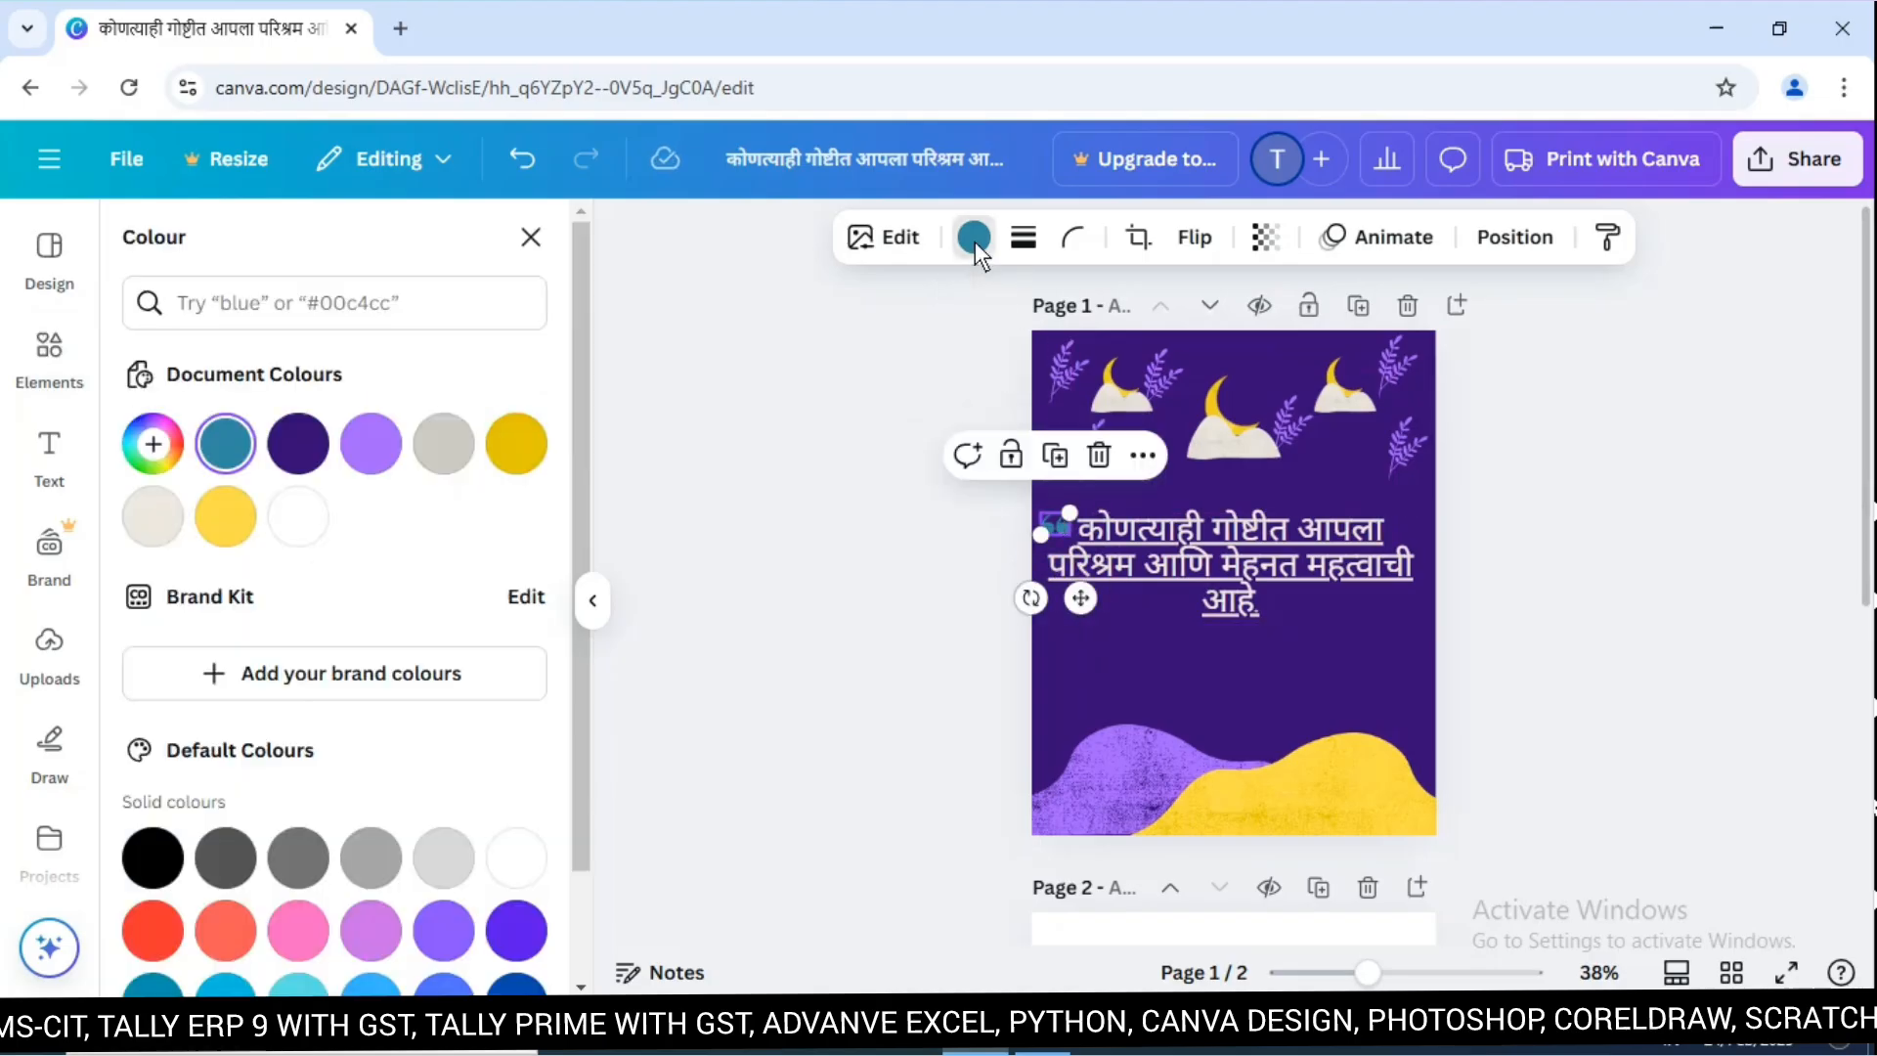
left_click(373, 442)
left_click(444, 445)
left_click(517, 452)
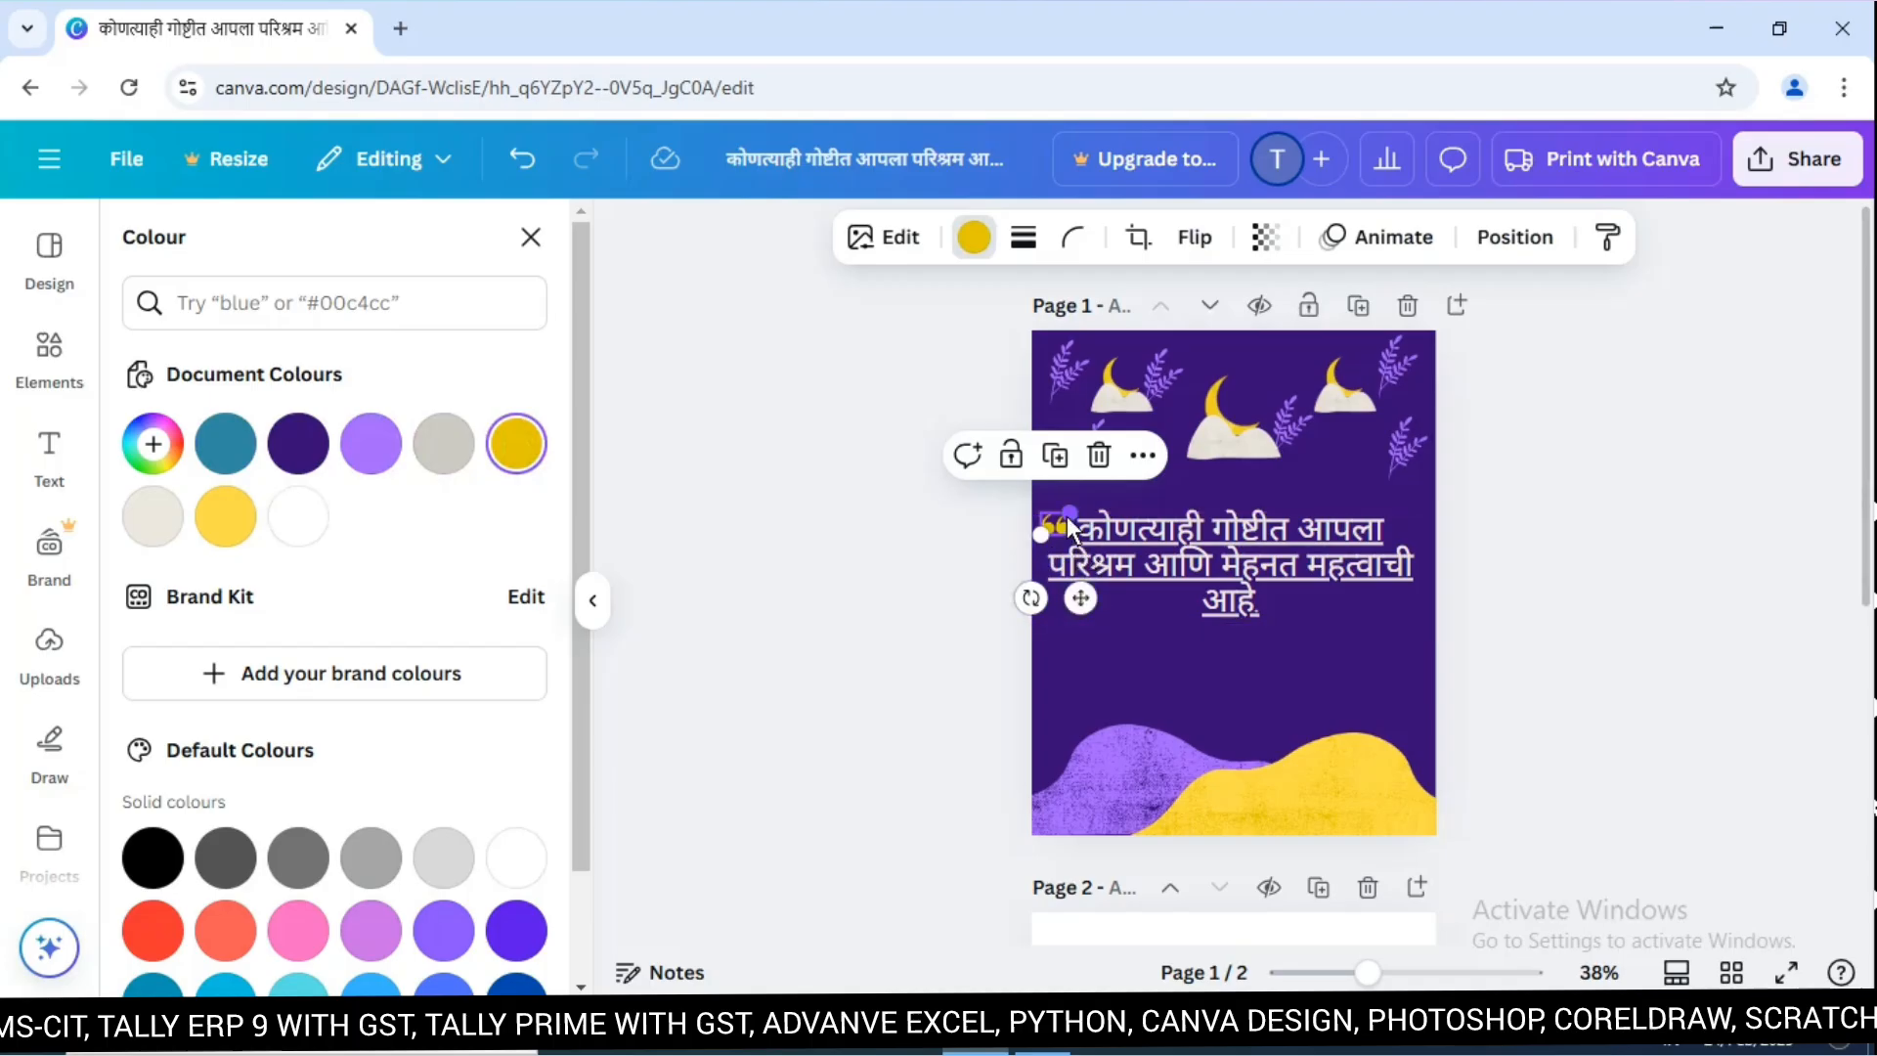
mouse_move(1070, 508)
left_mouse_down()
mouse_move(1084, 488)
mouse_move(1062, 487)
left_mouse_up()
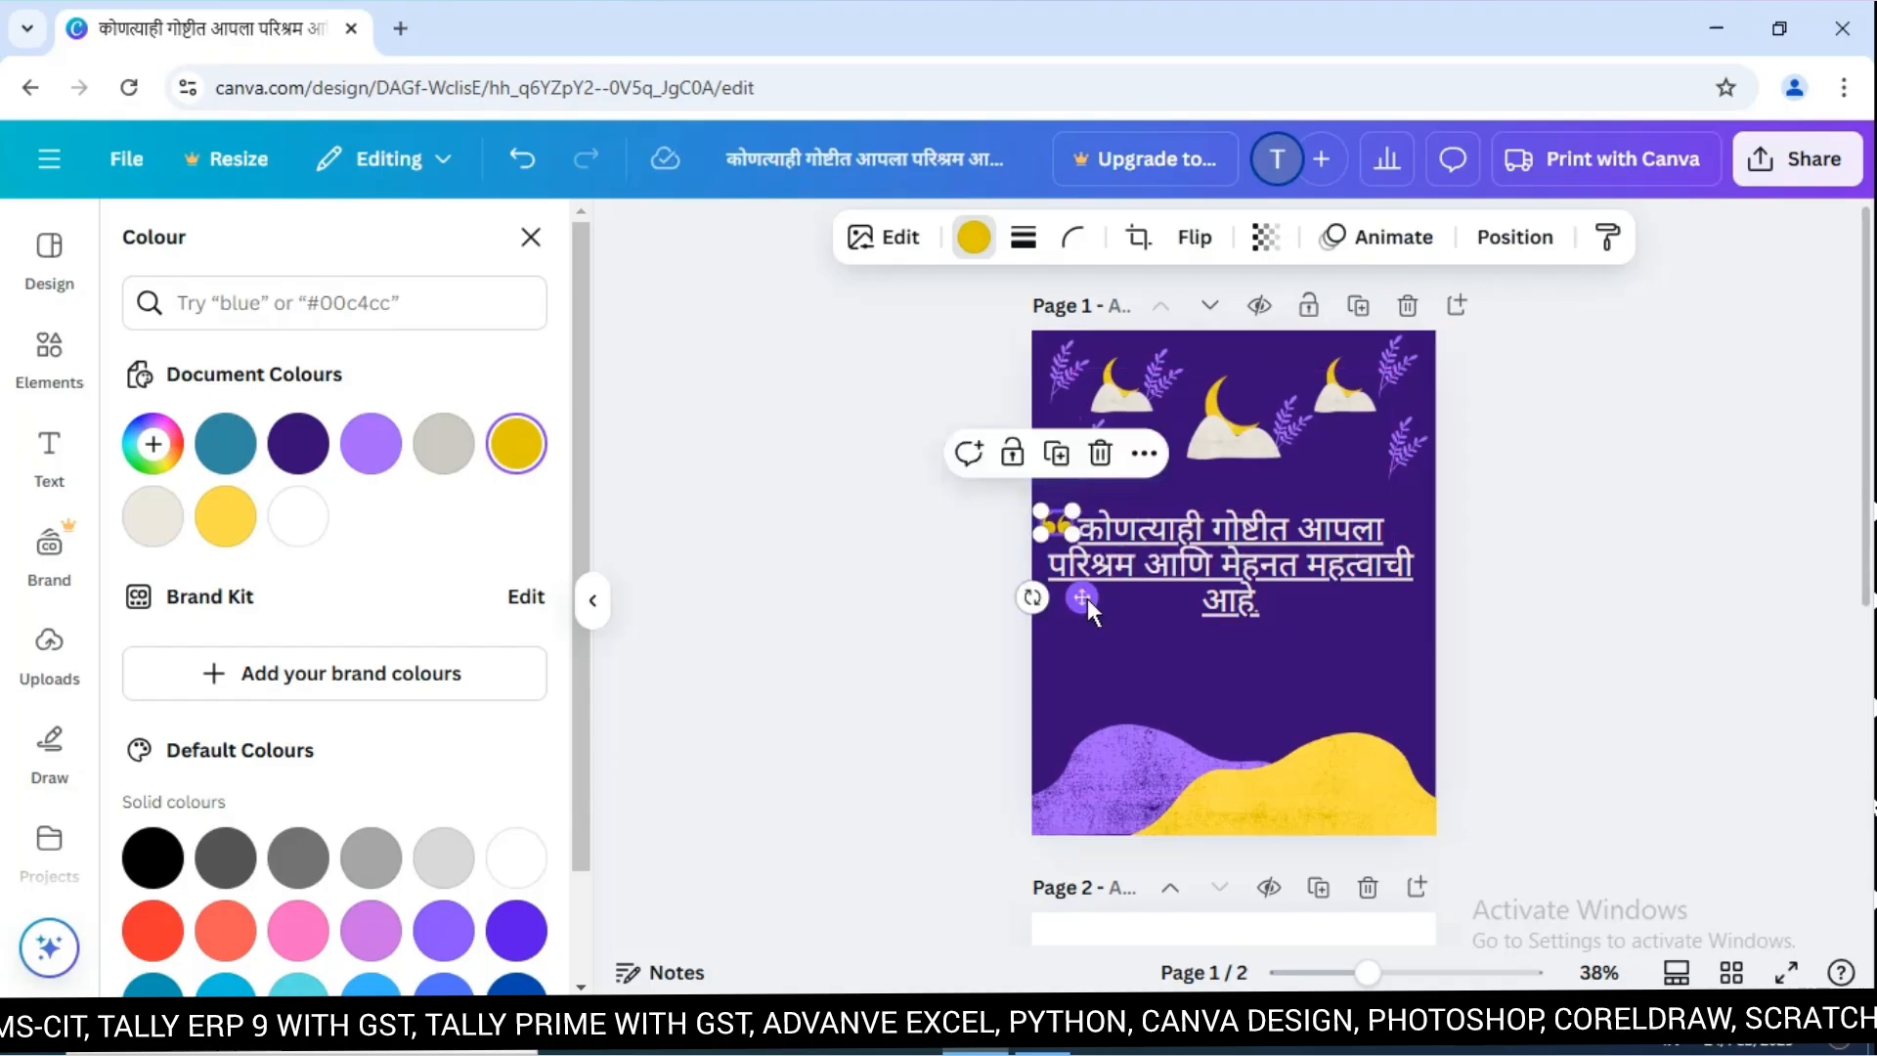
left_click_drag(1083, 596, 1080, 593)
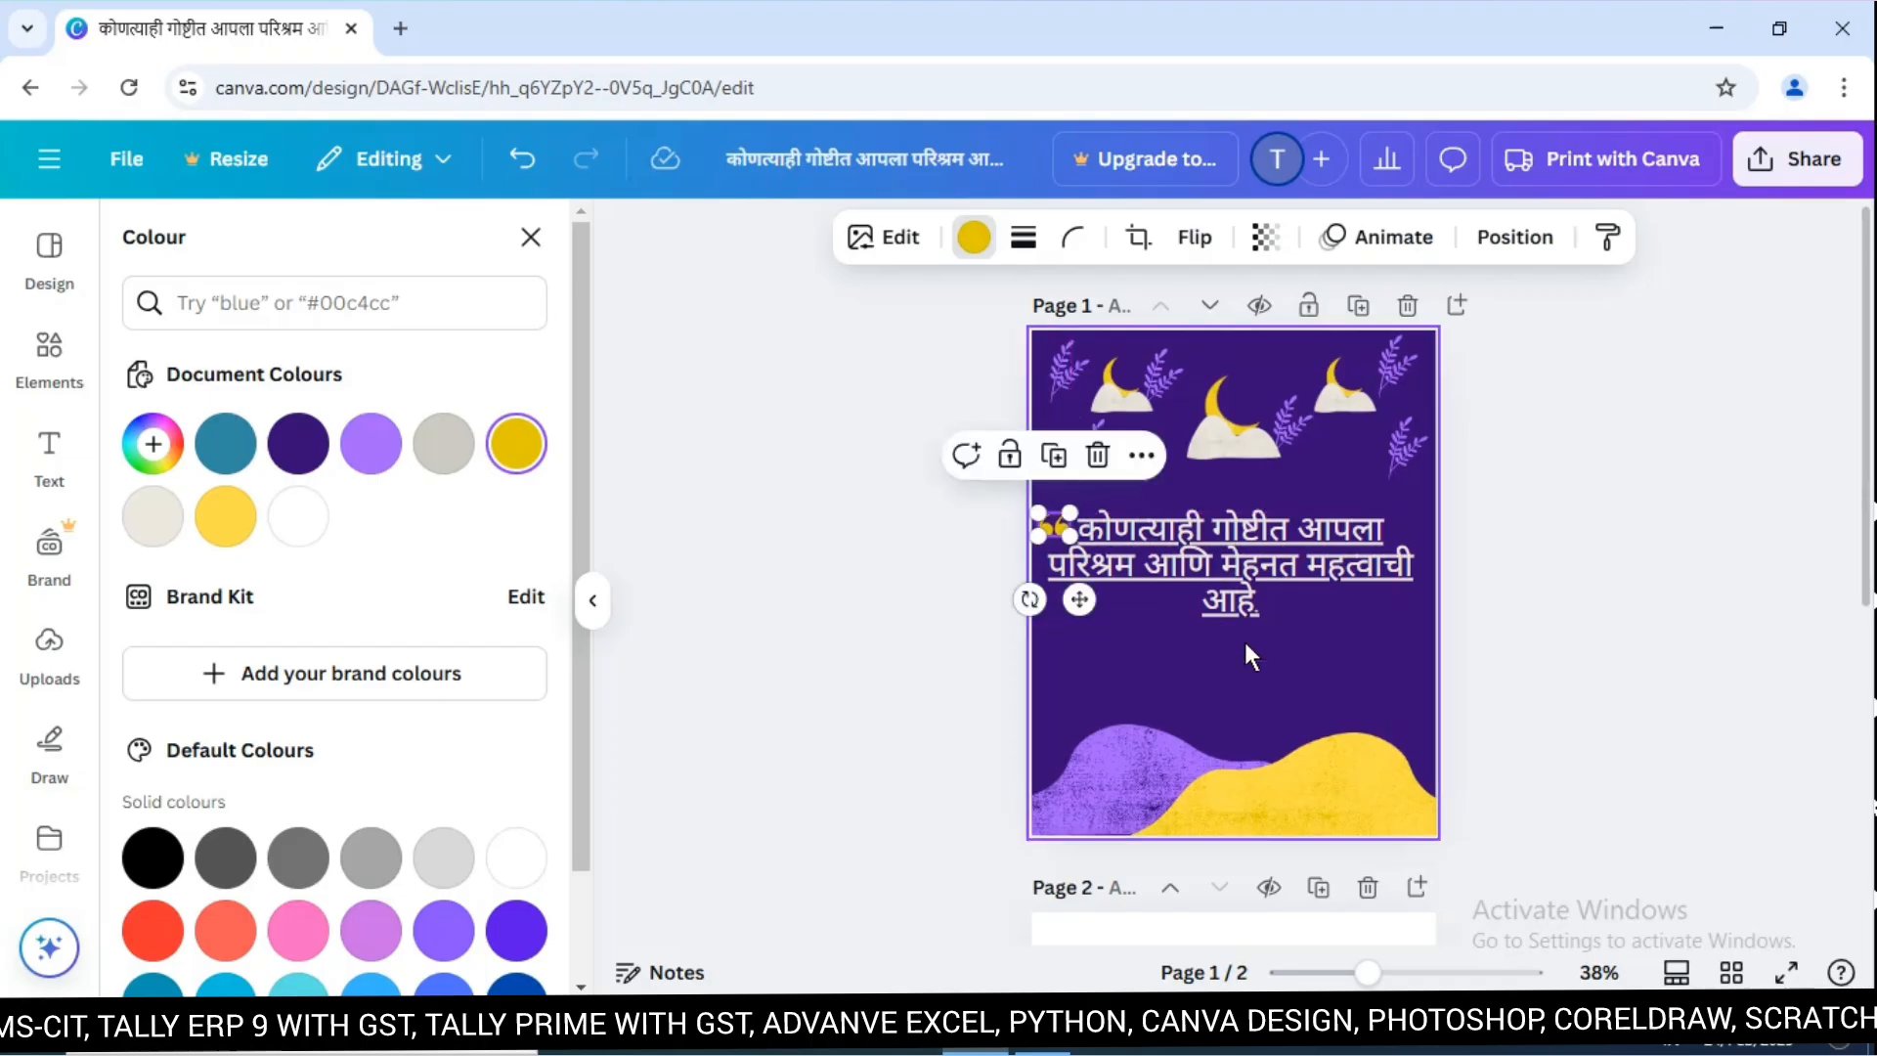
left_click(1293, 671)
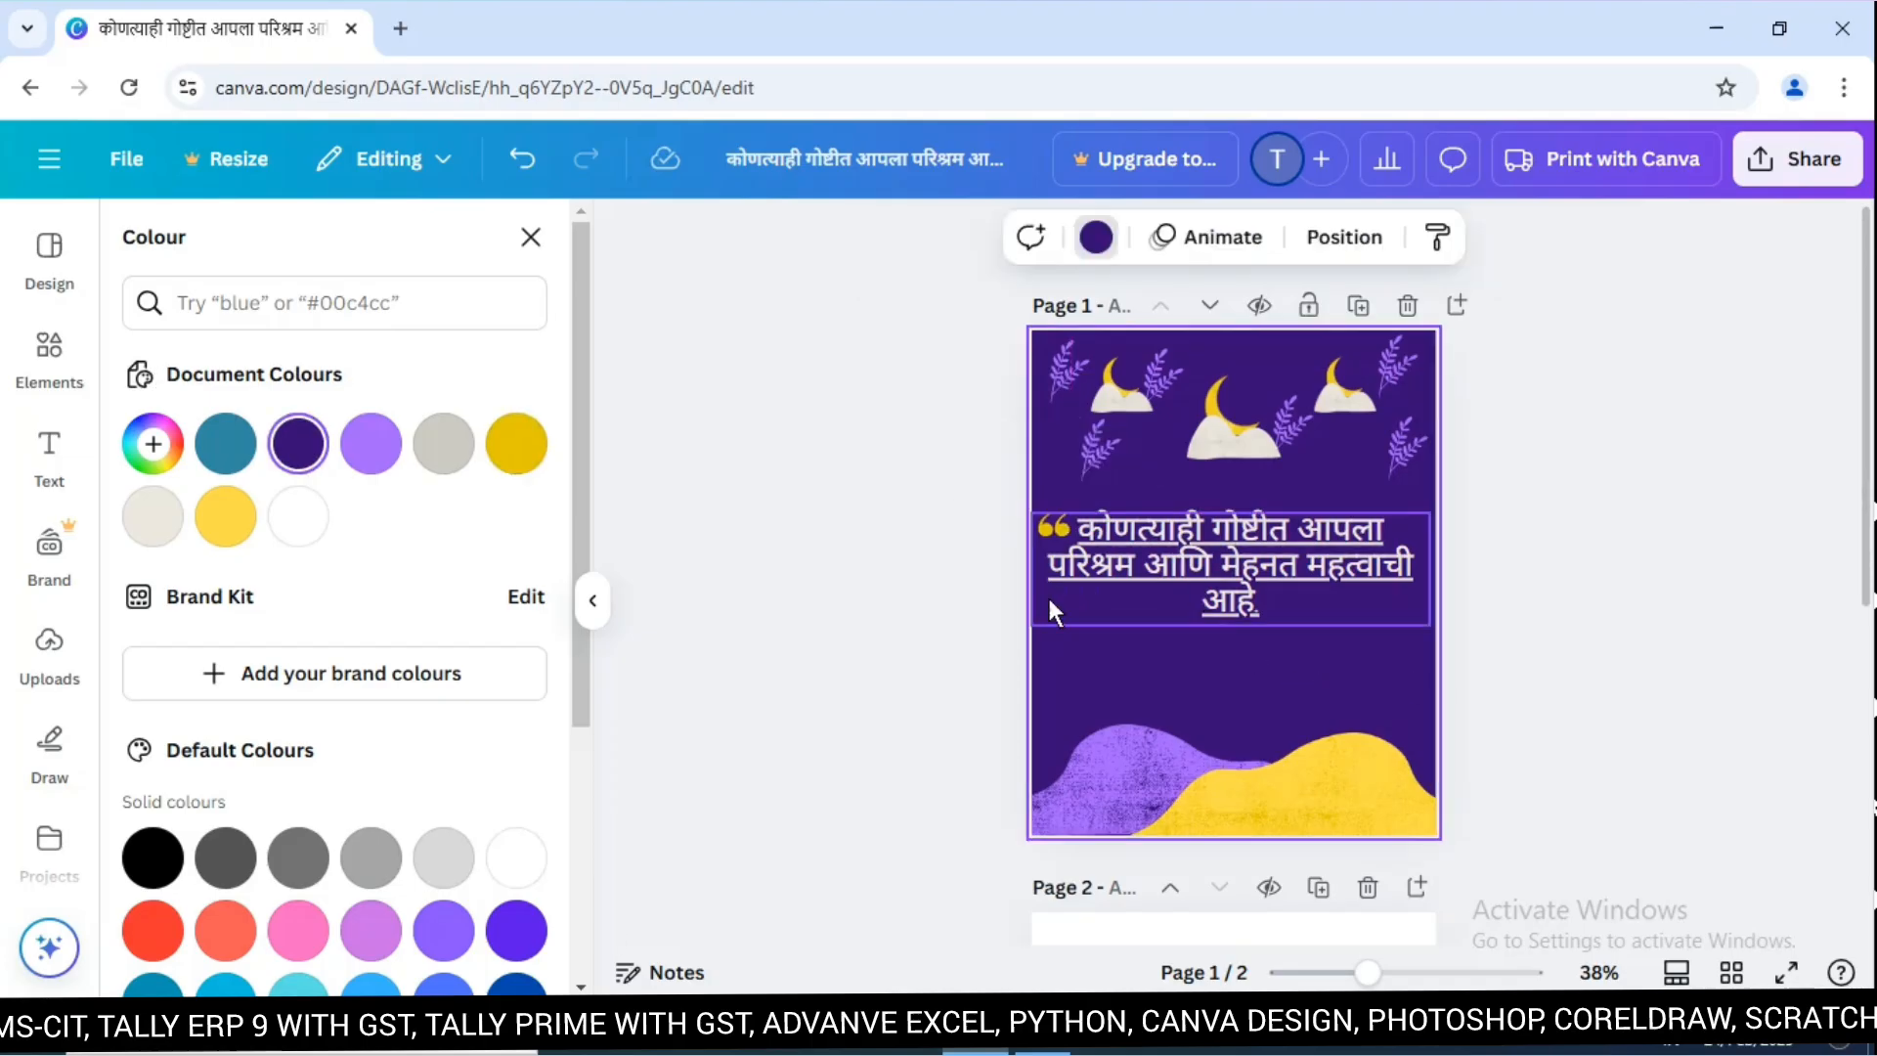
Duplicate the yellow quotation mark and place the copy just after the last word of the Marathi quote.
left_click(1053, 533)
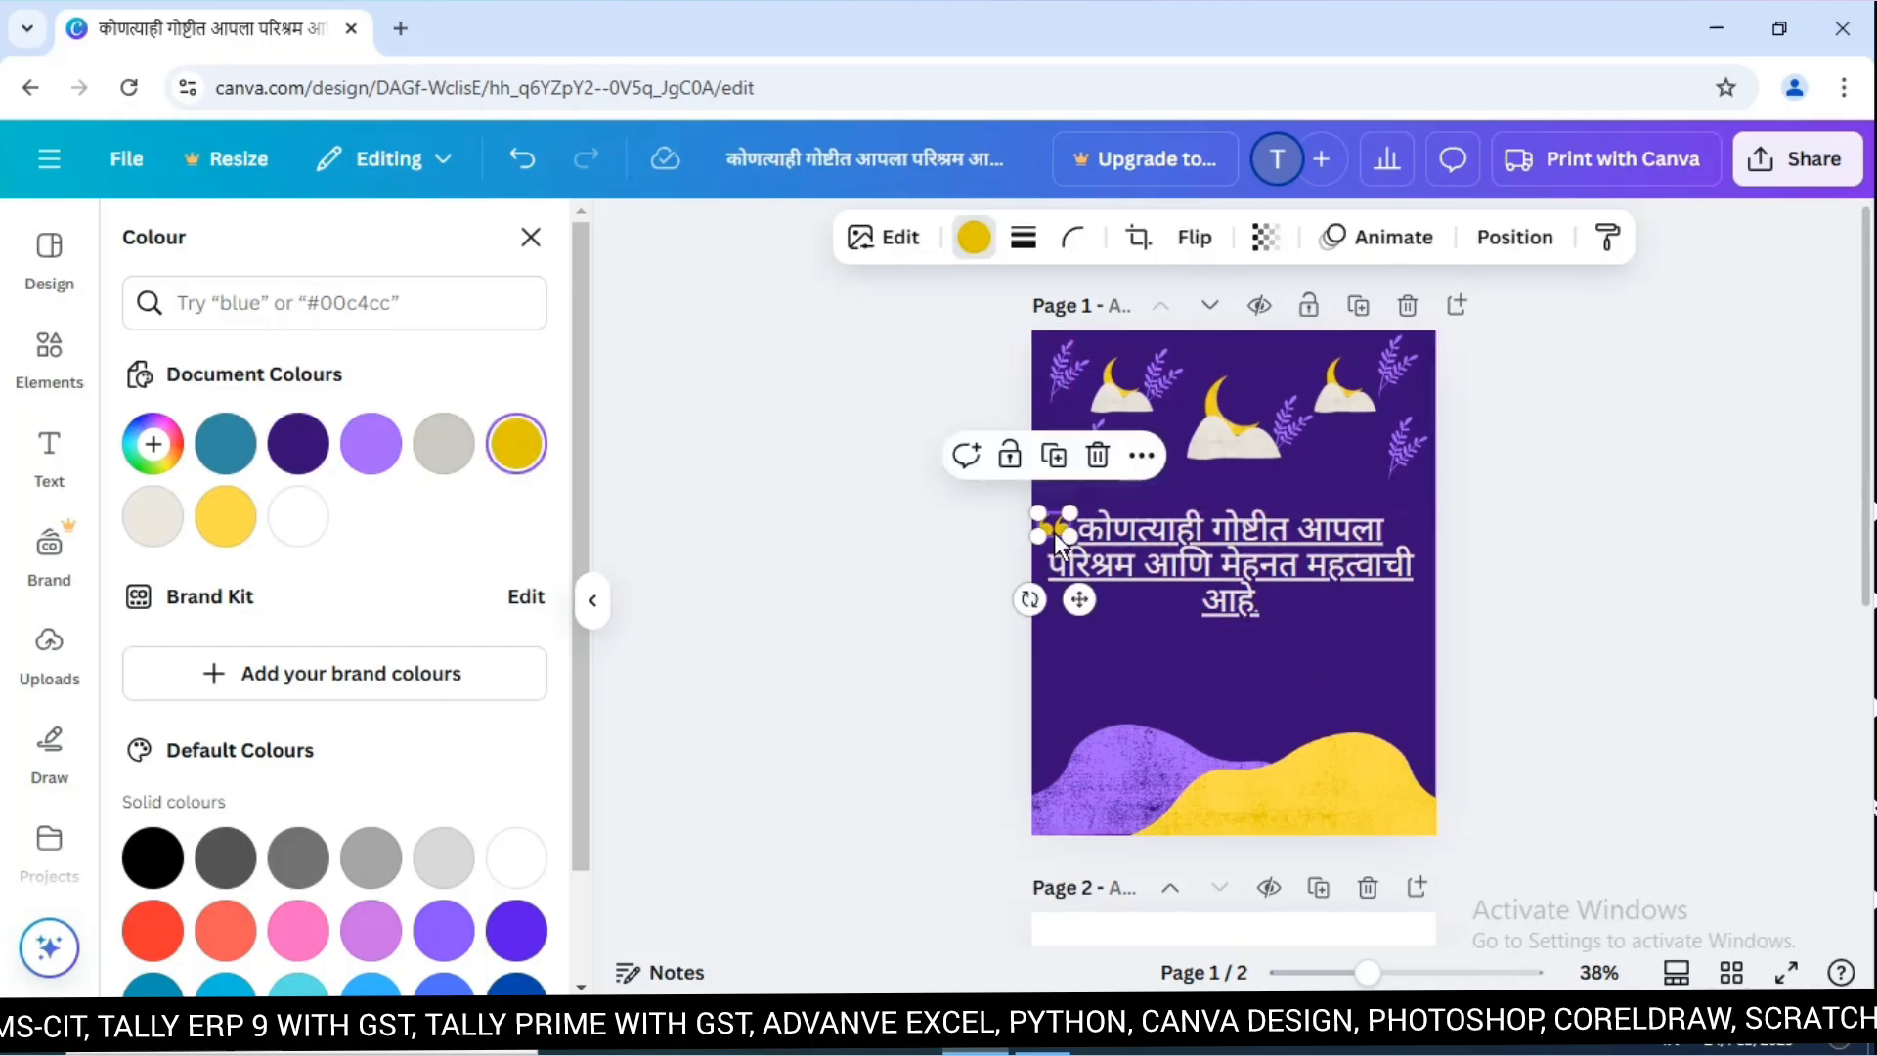
left_click(1057, 458)
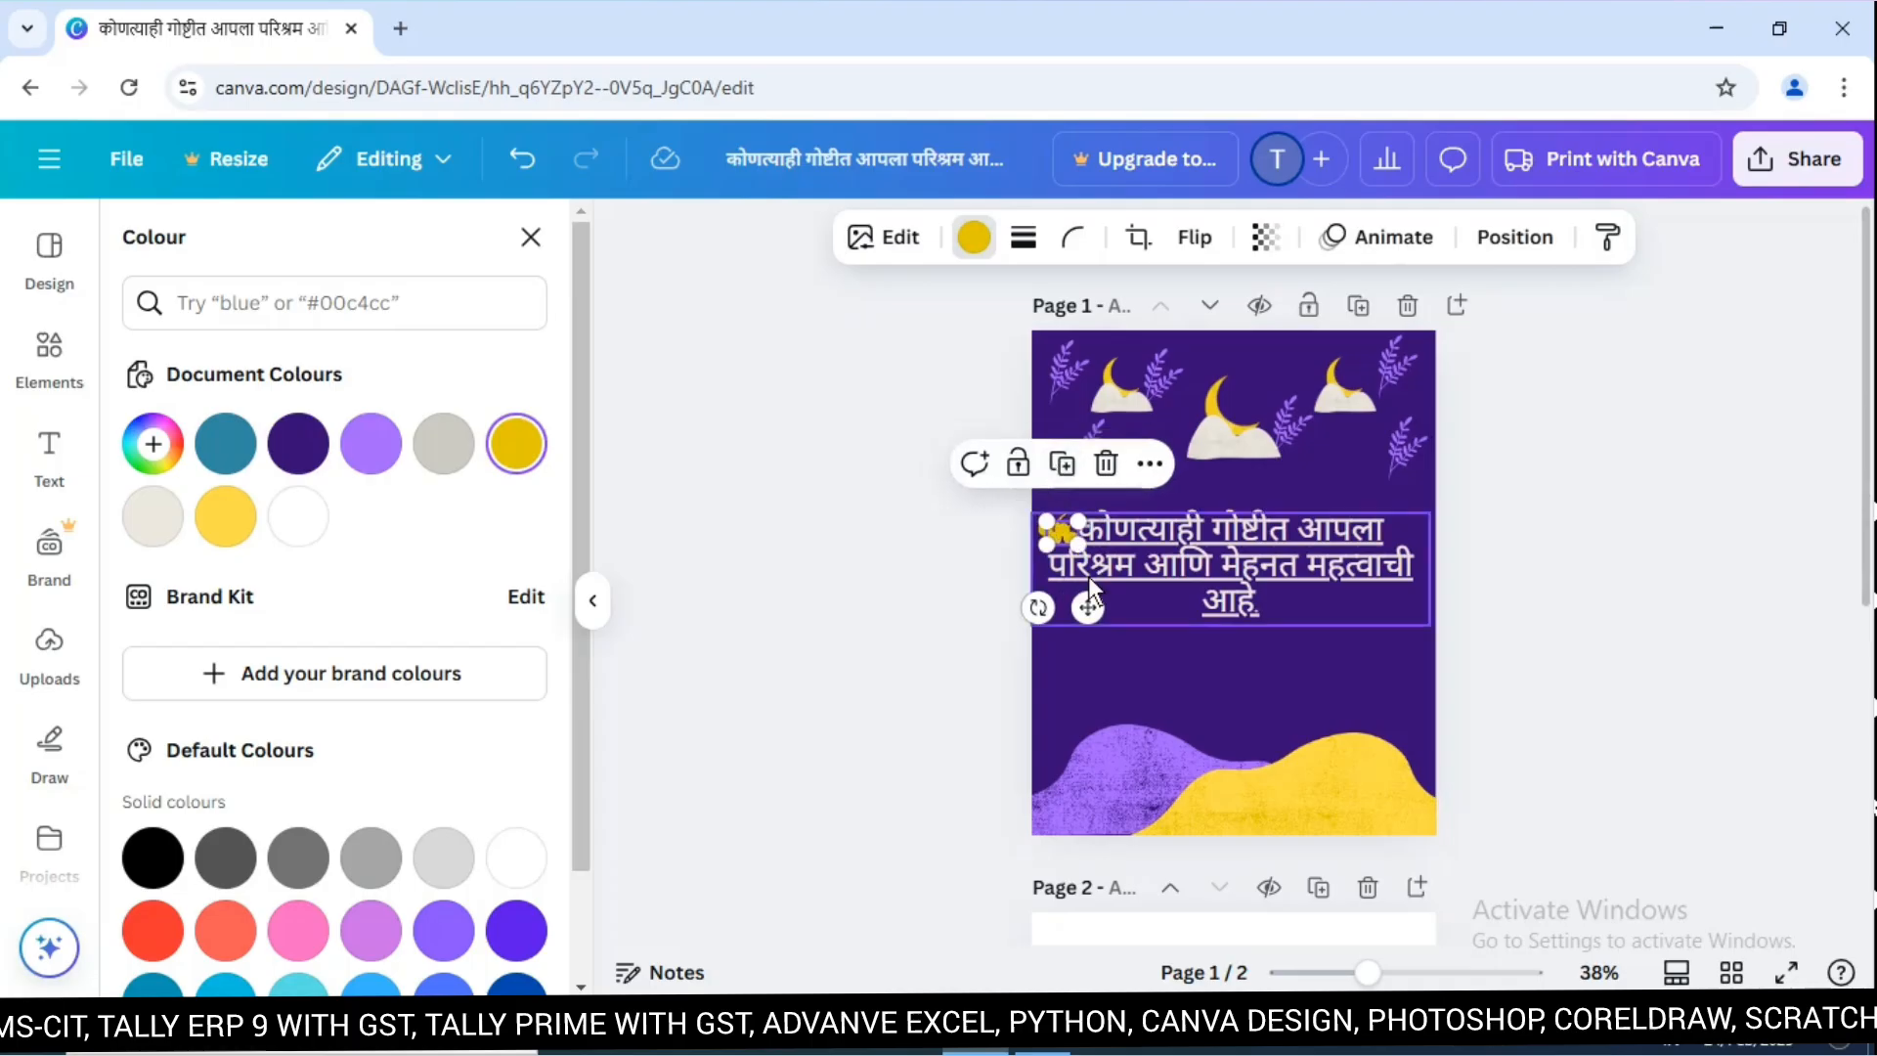
left_click_drag(1064, 541, 1319, 672)
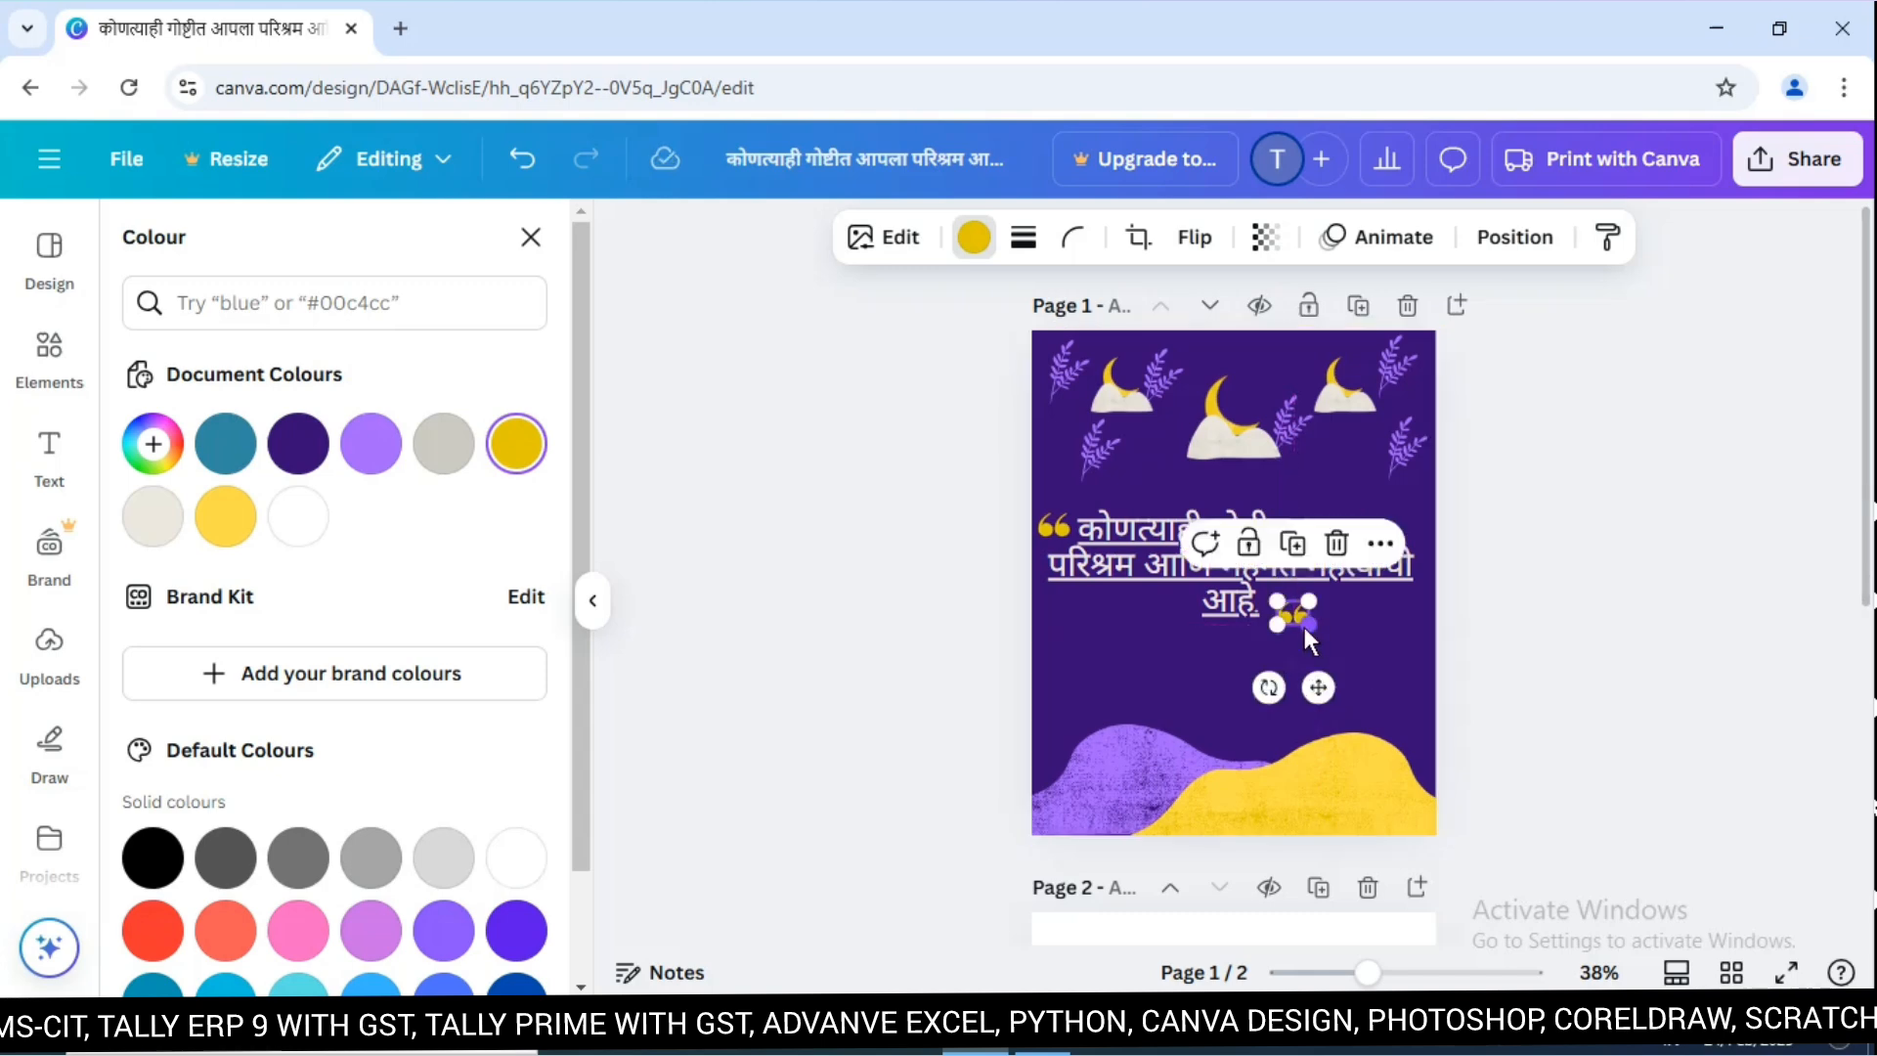
Flip the copied quotation mark vertically into a closing mark and nudge it closer to the quote's last word.
left_click(1192, 241)
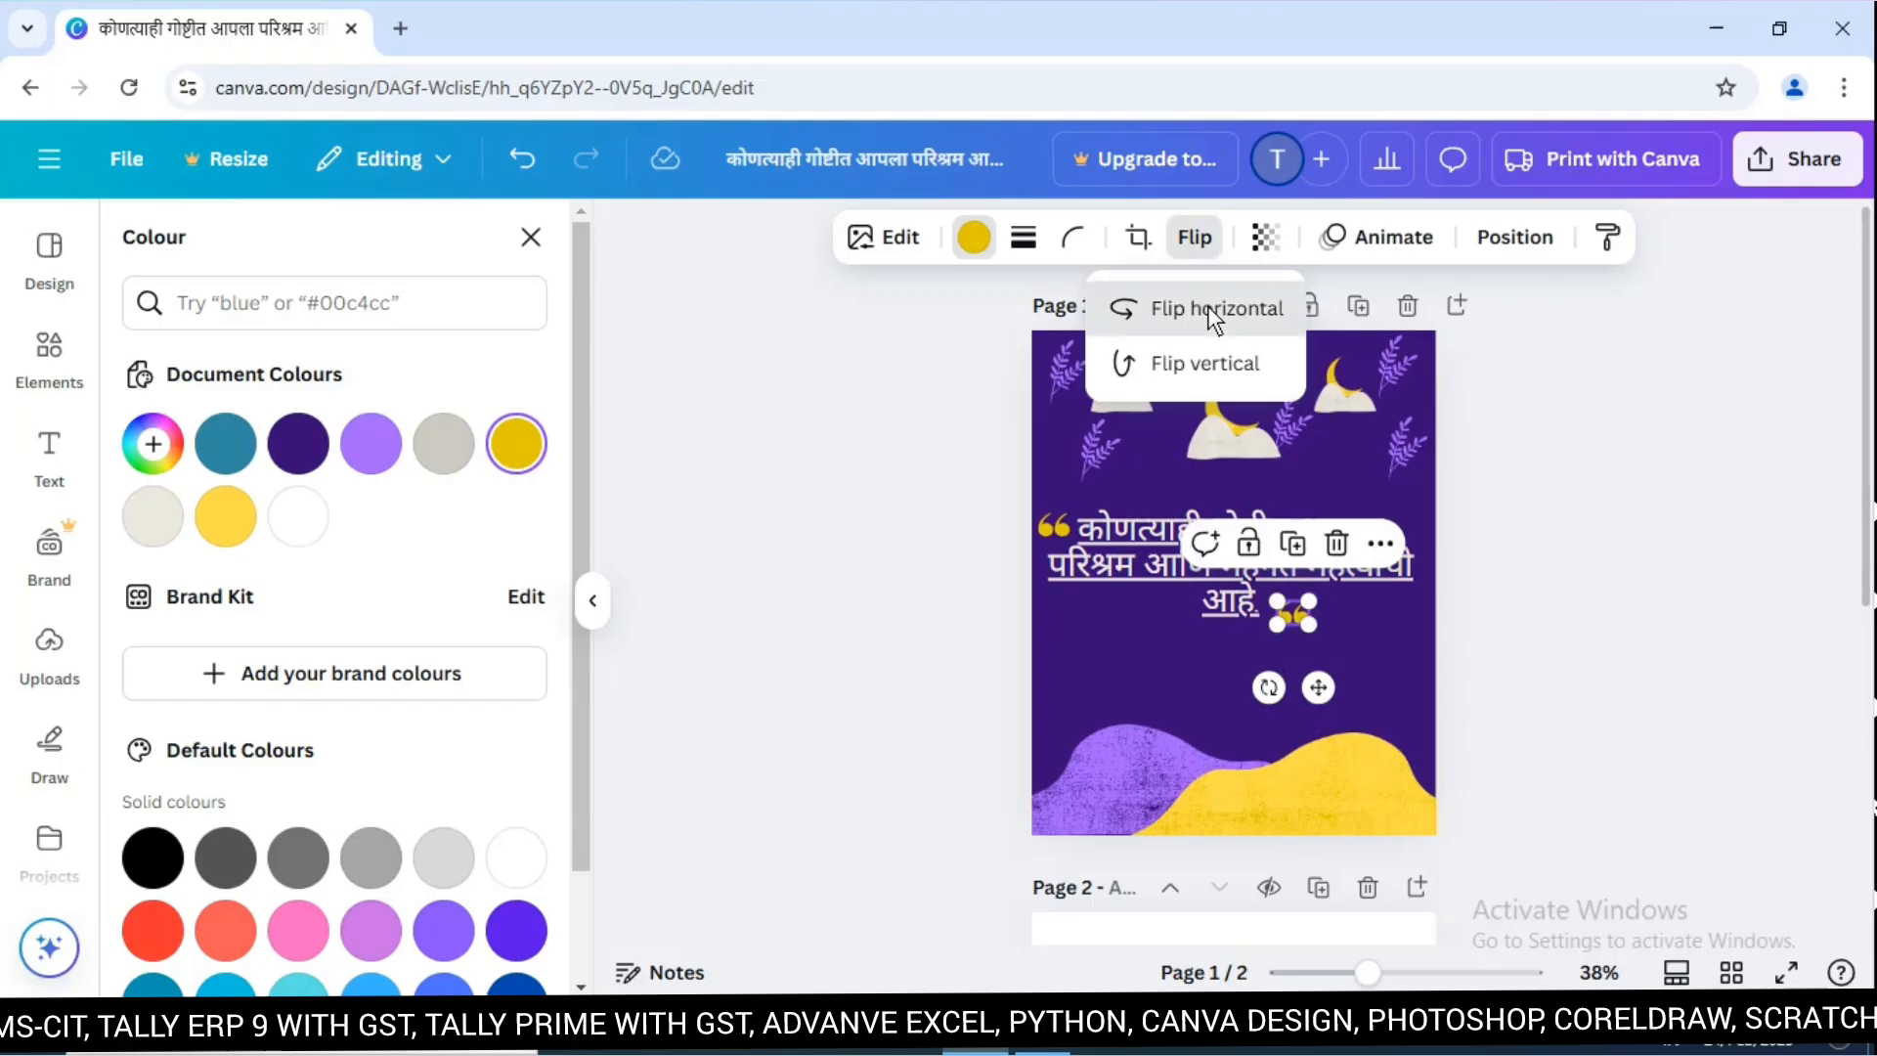
left_click(1209, 369)
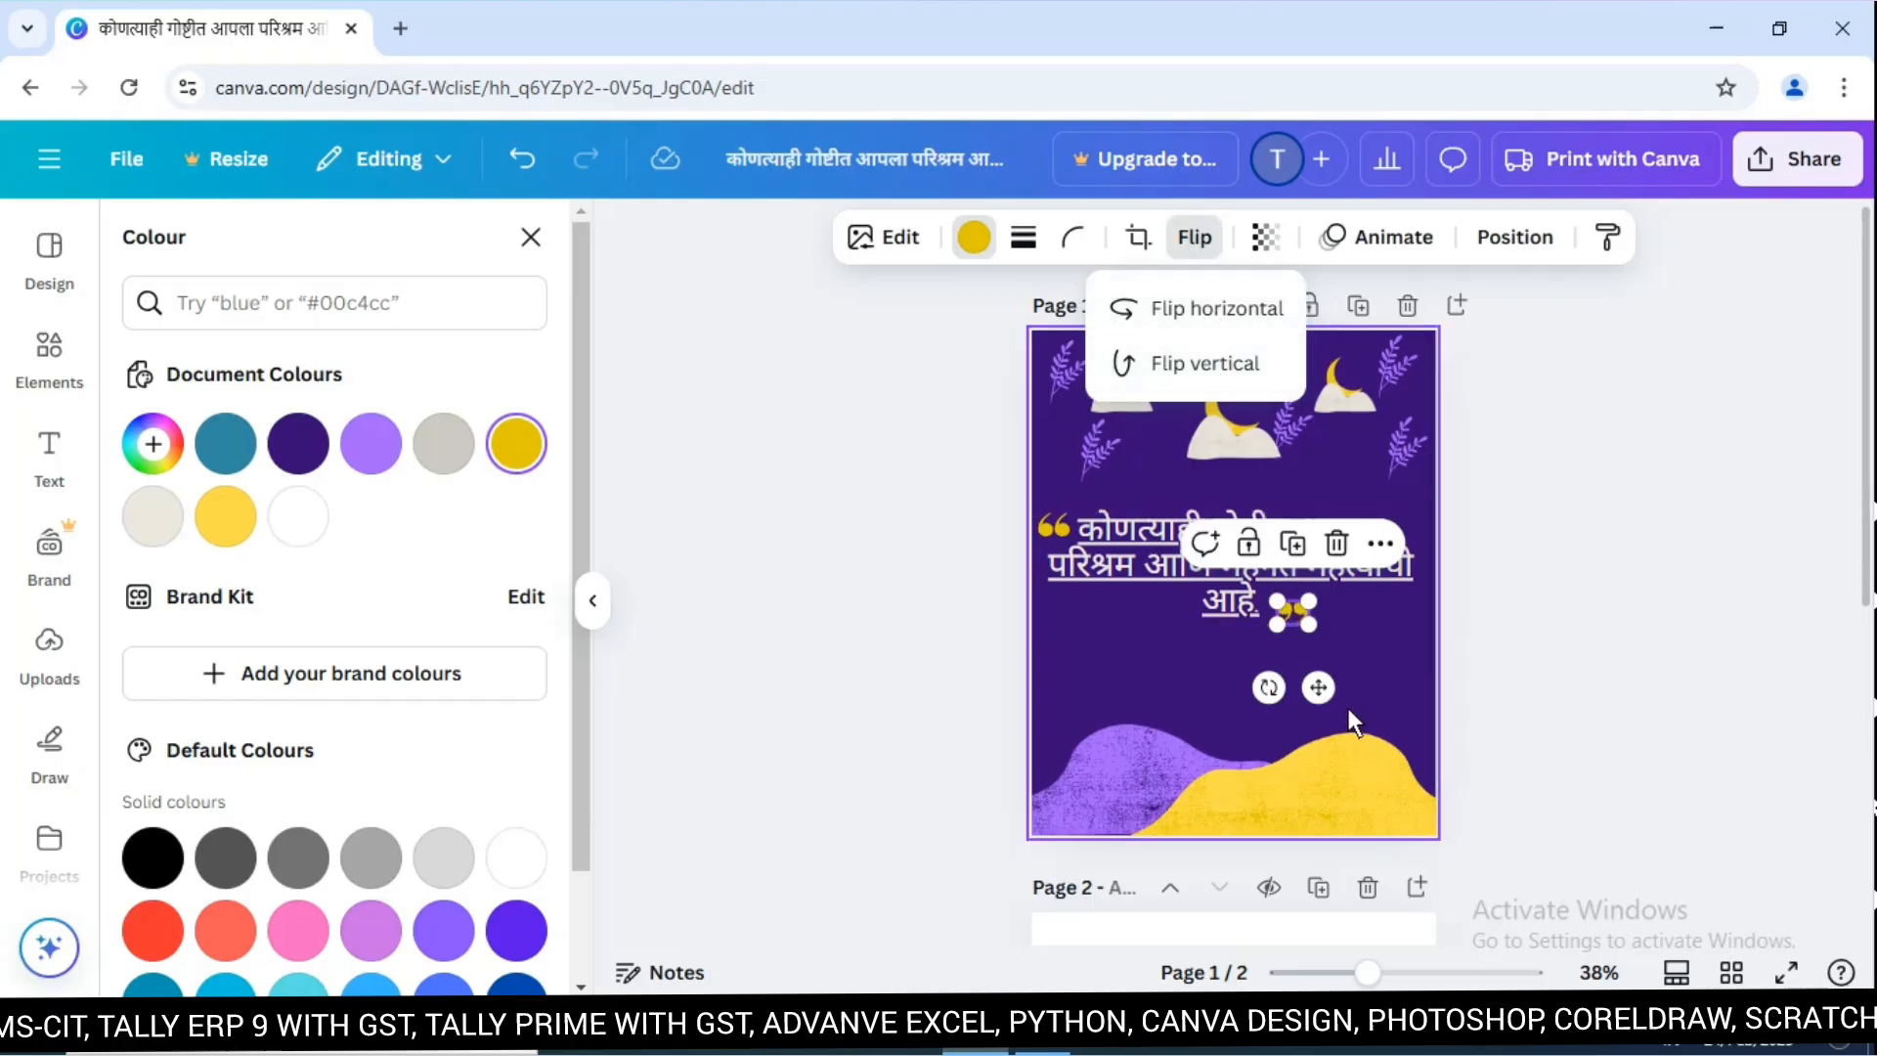
left_click_drag(1317, 687, 1310, 681)
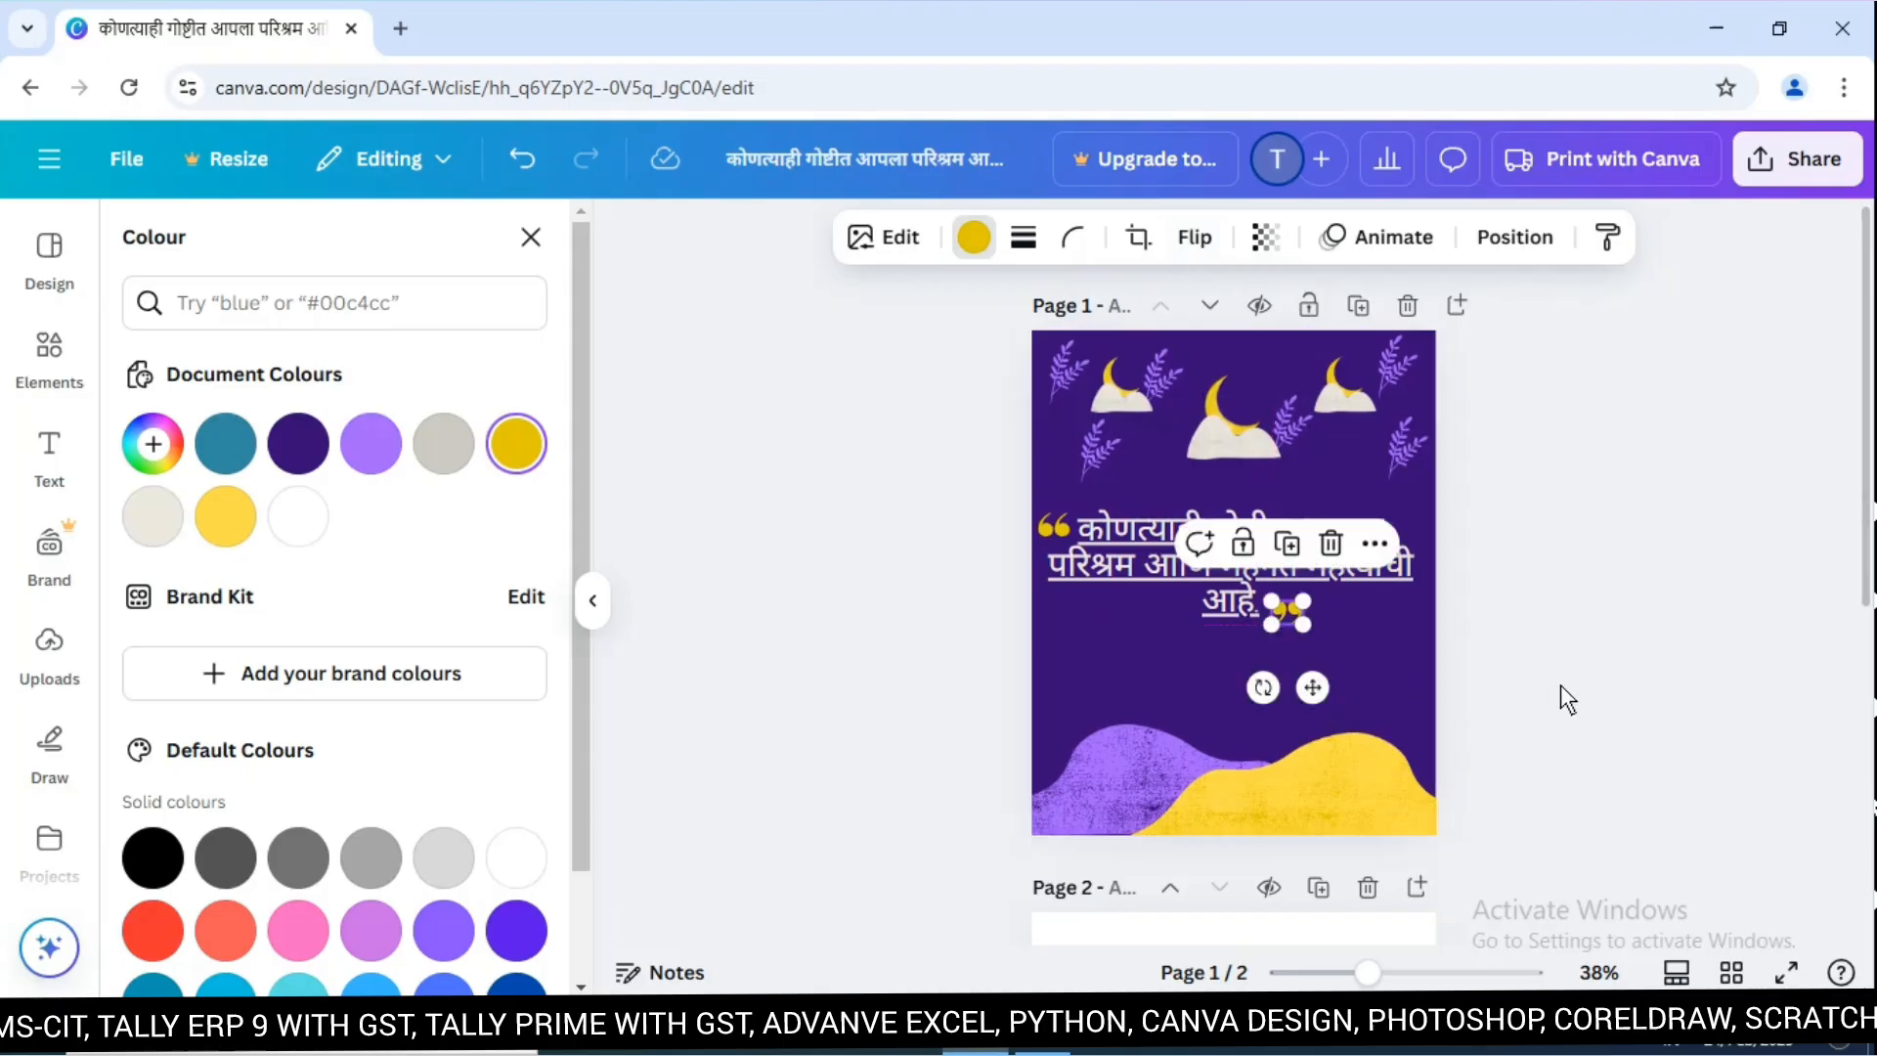
left_click(1102, 647)
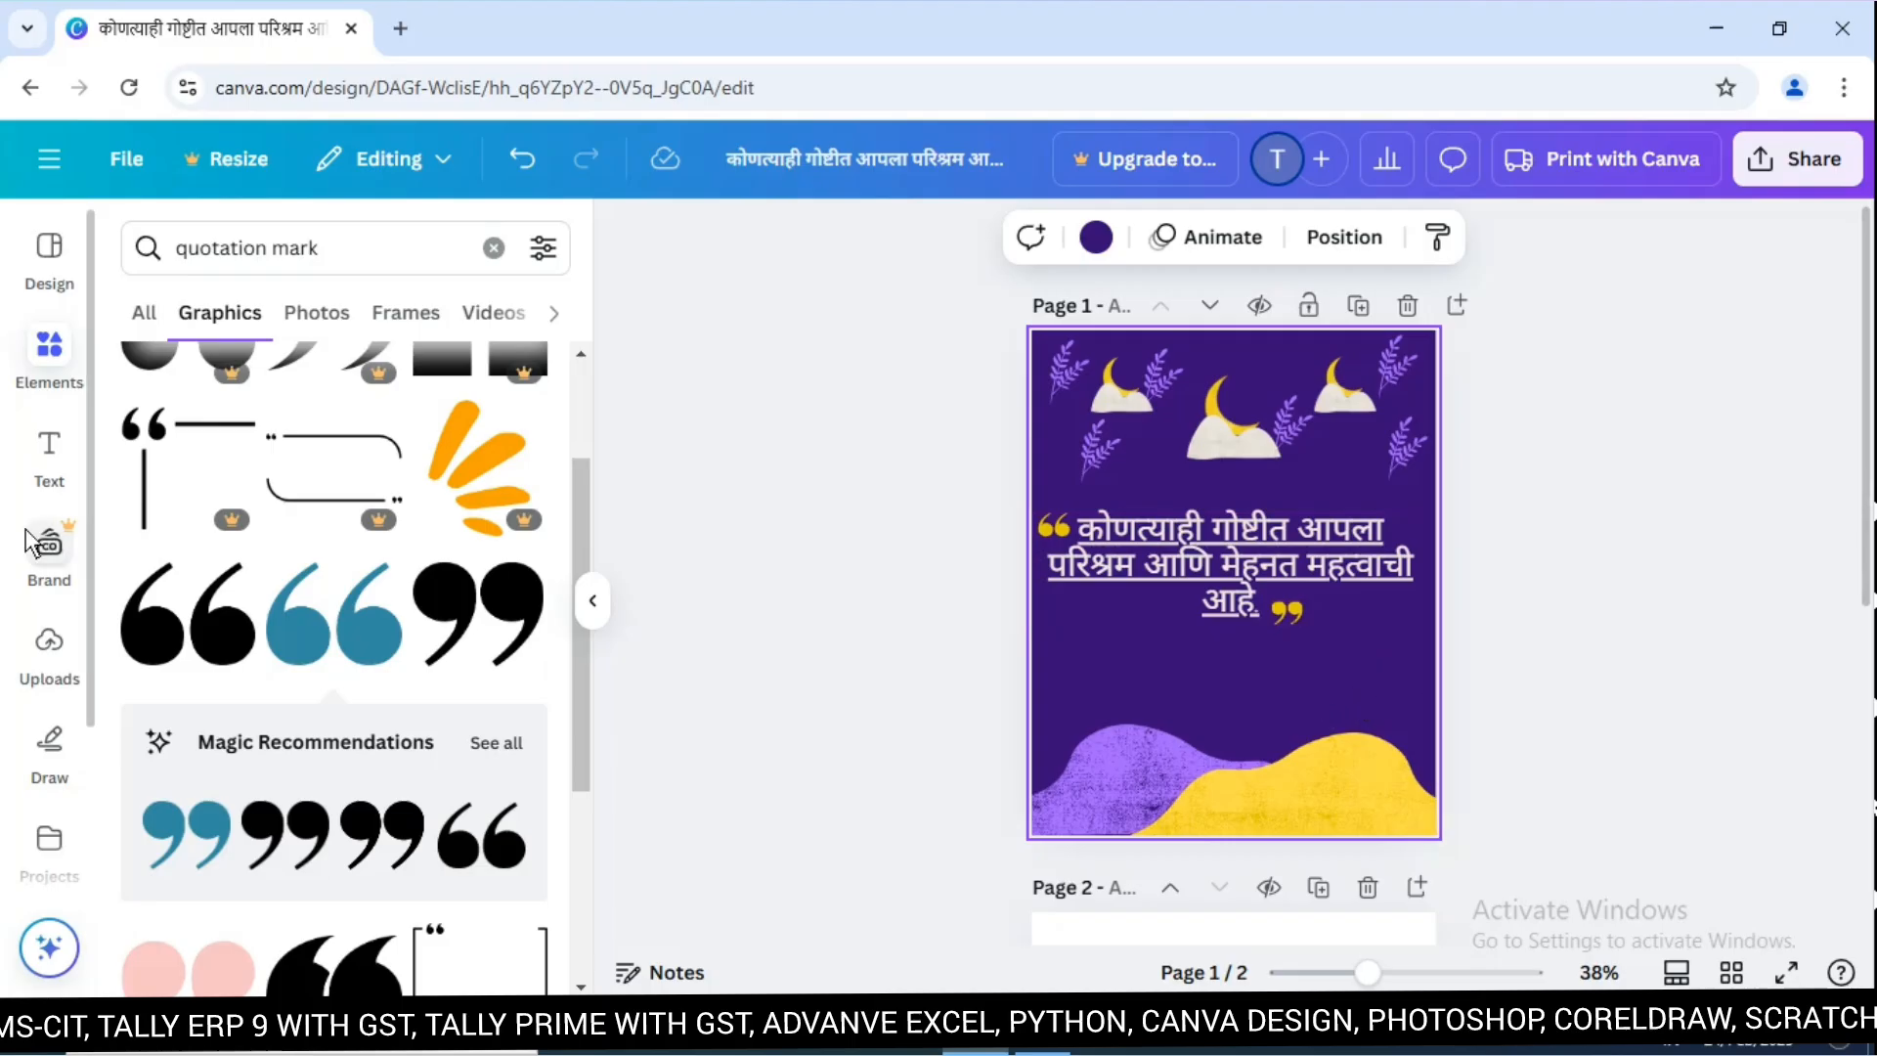
Add a subheading text box to page 1 and place it below the closing quotation mark.
left_click(52, 451)
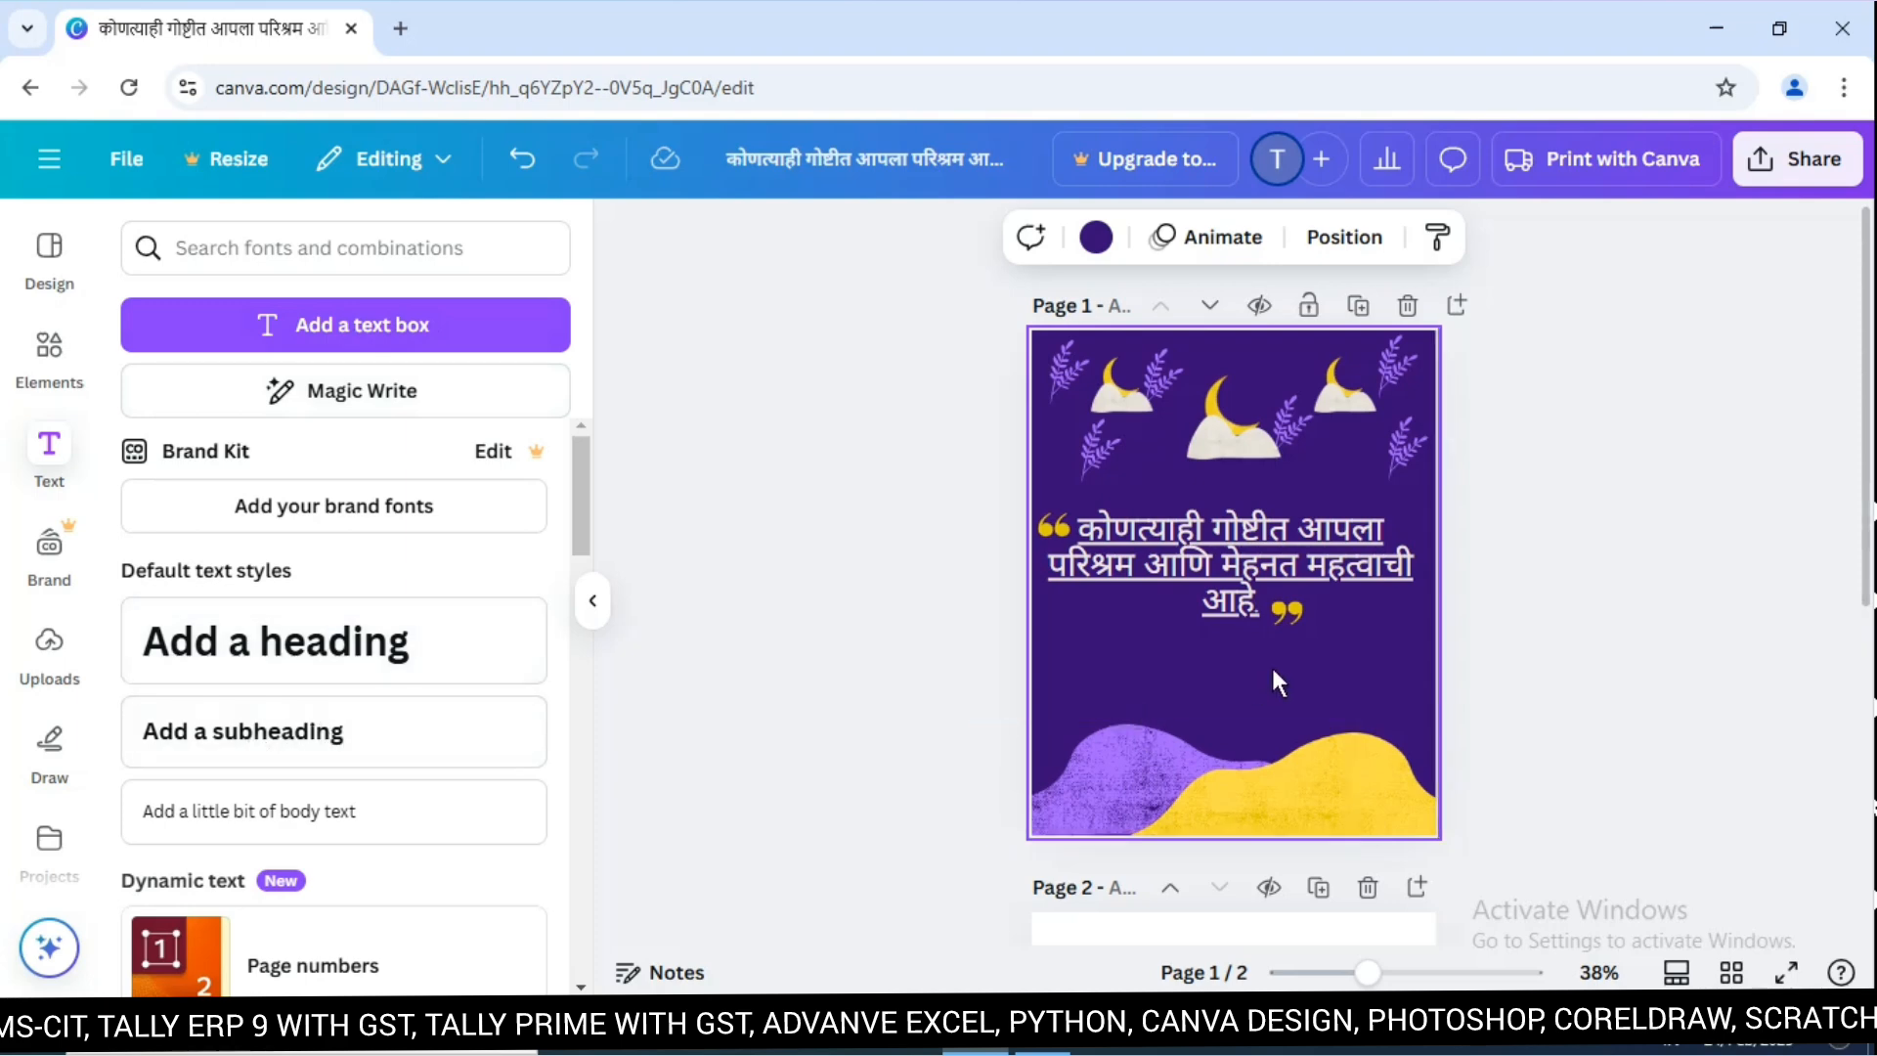
left_click(303, 738)
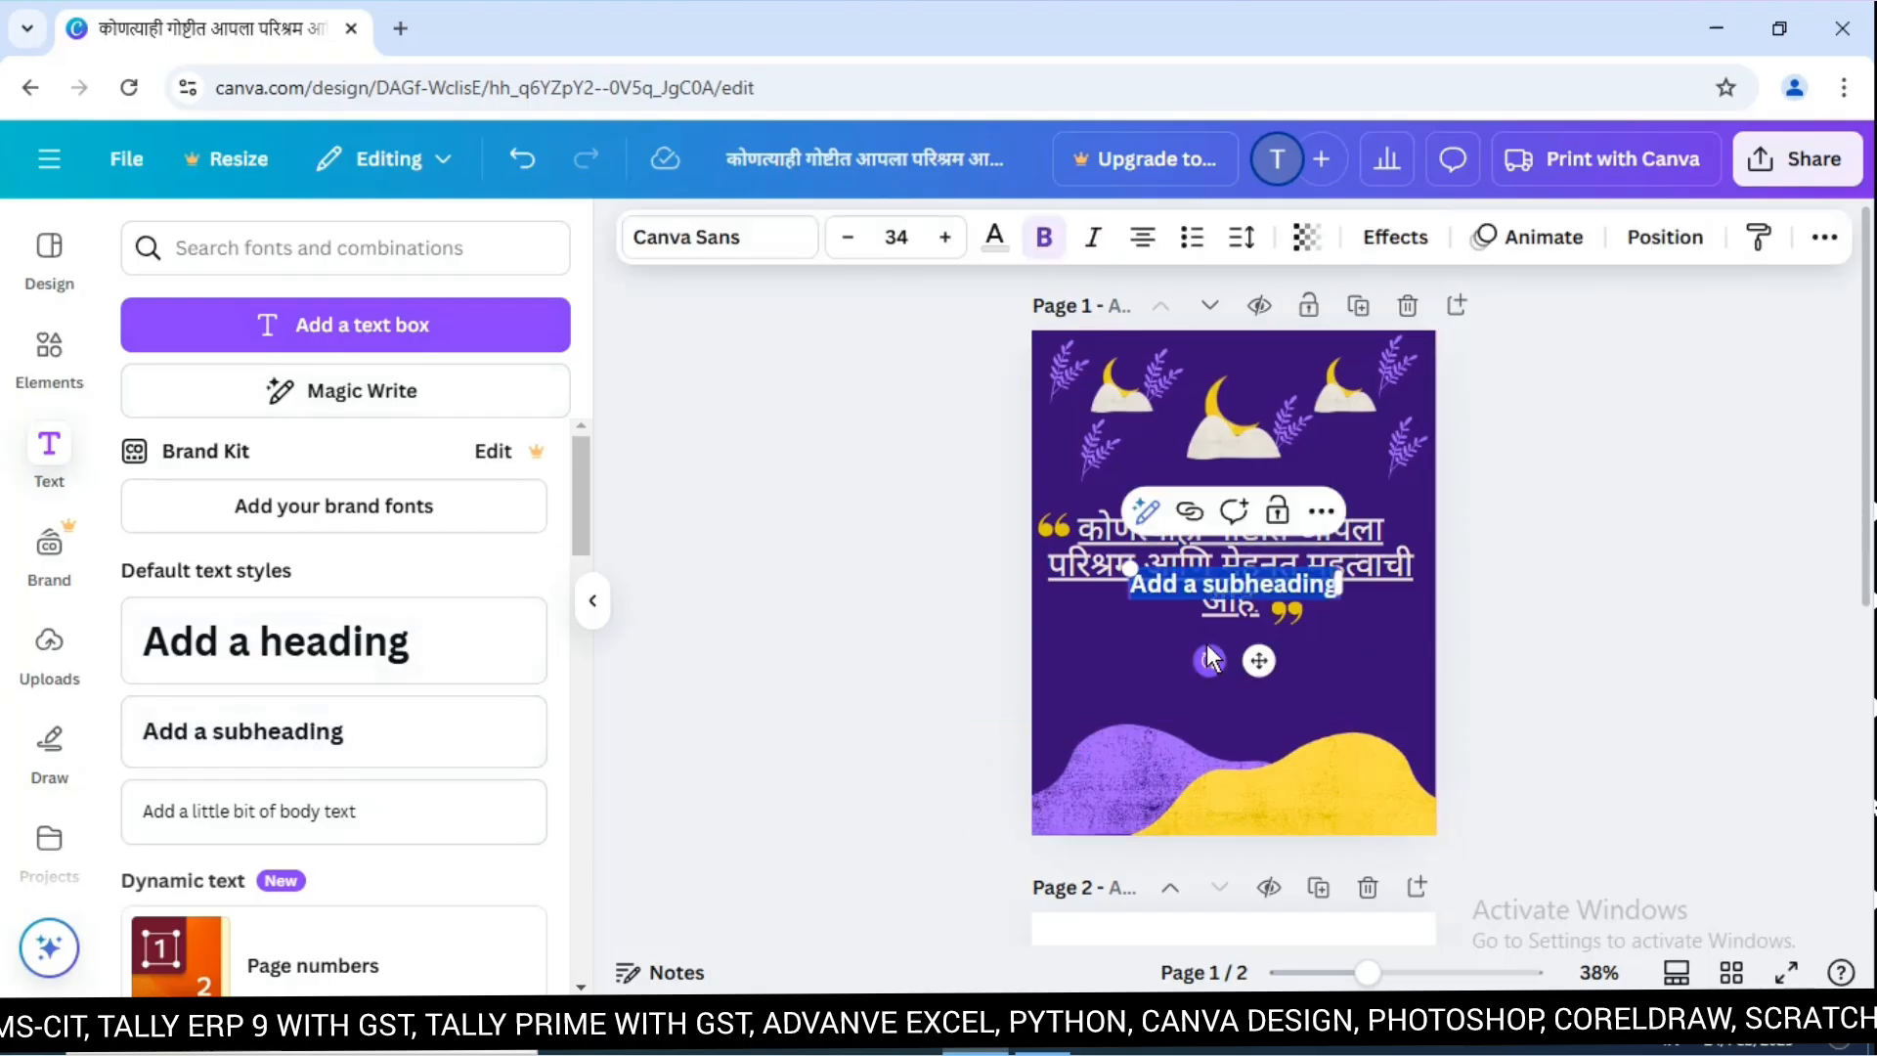
left_click_drag(1264, 666, 1313, 732)
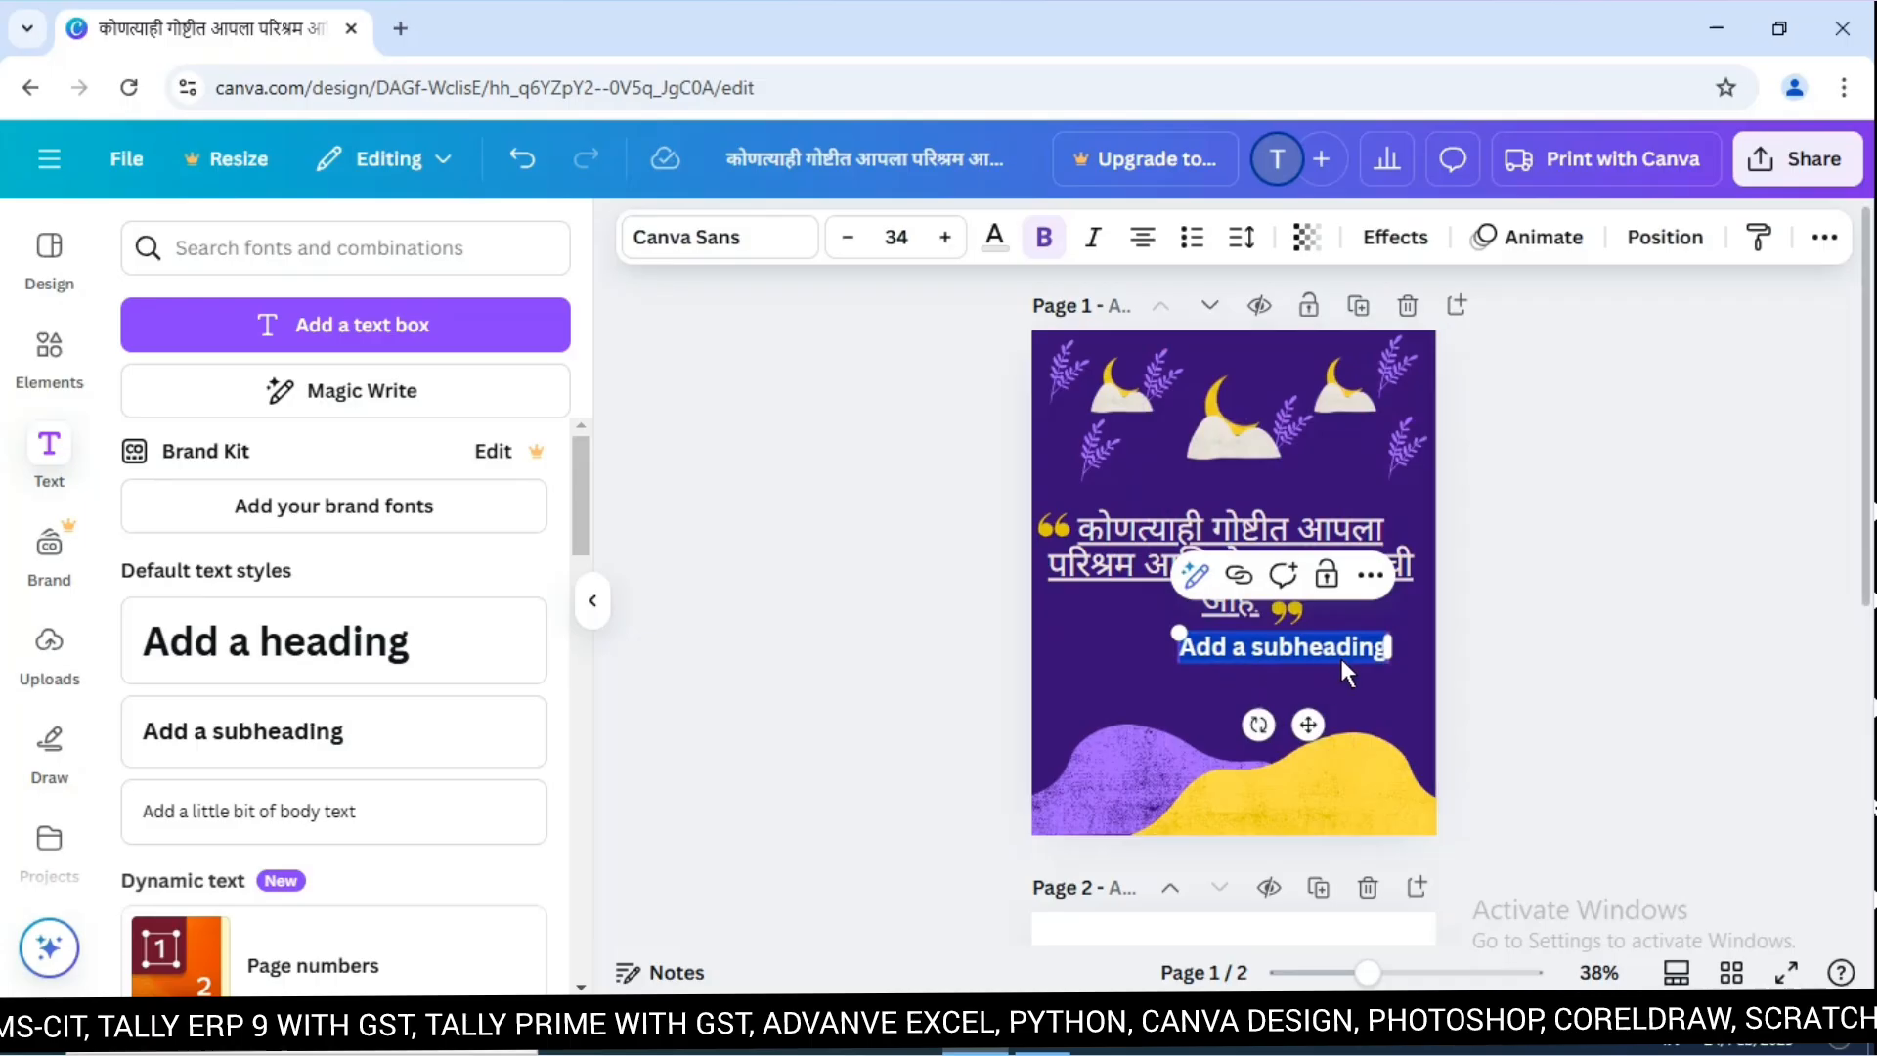
key("Escape")
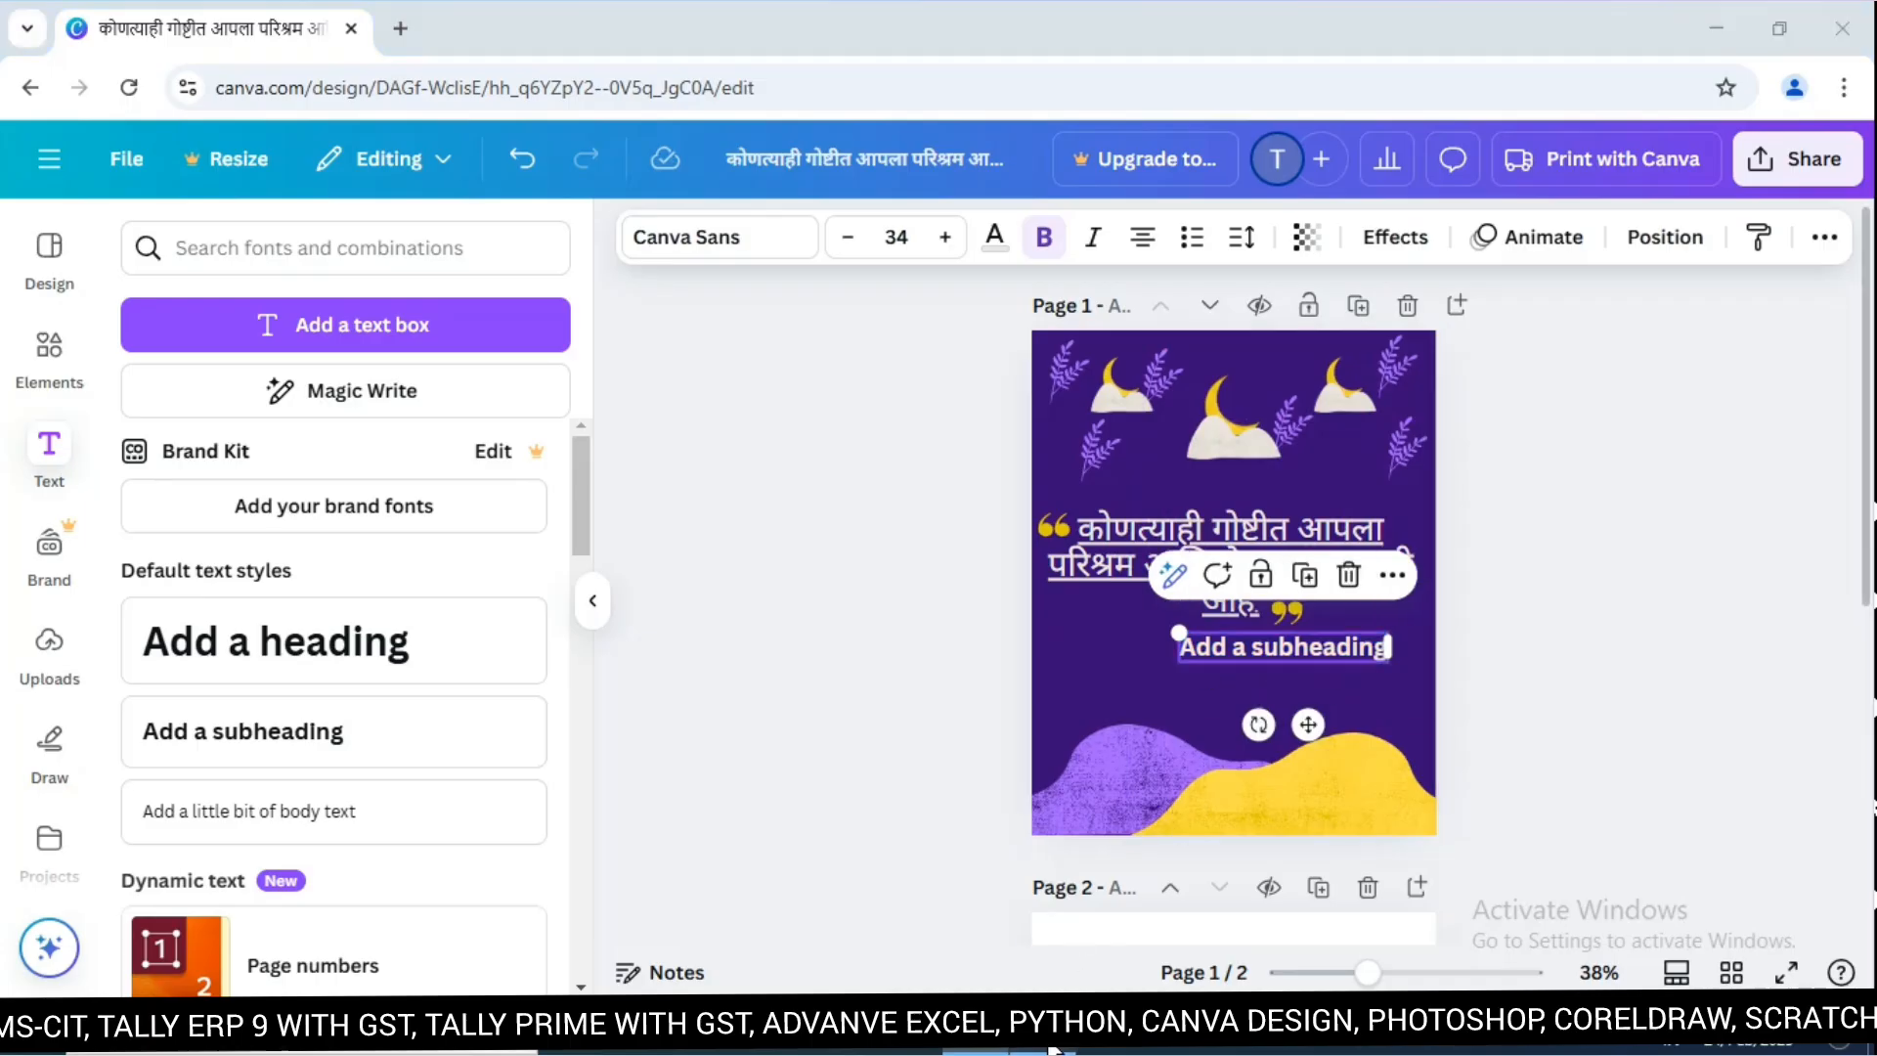
Copy the author name "रवींद्रनाथ ठाकुर" from the quotes list in Notepad and replace the subheading's placeholder text in Canva with it.
key("alt+Tab")
left_click_drag(60, 741, 283, 748)
key("ctrl+c")
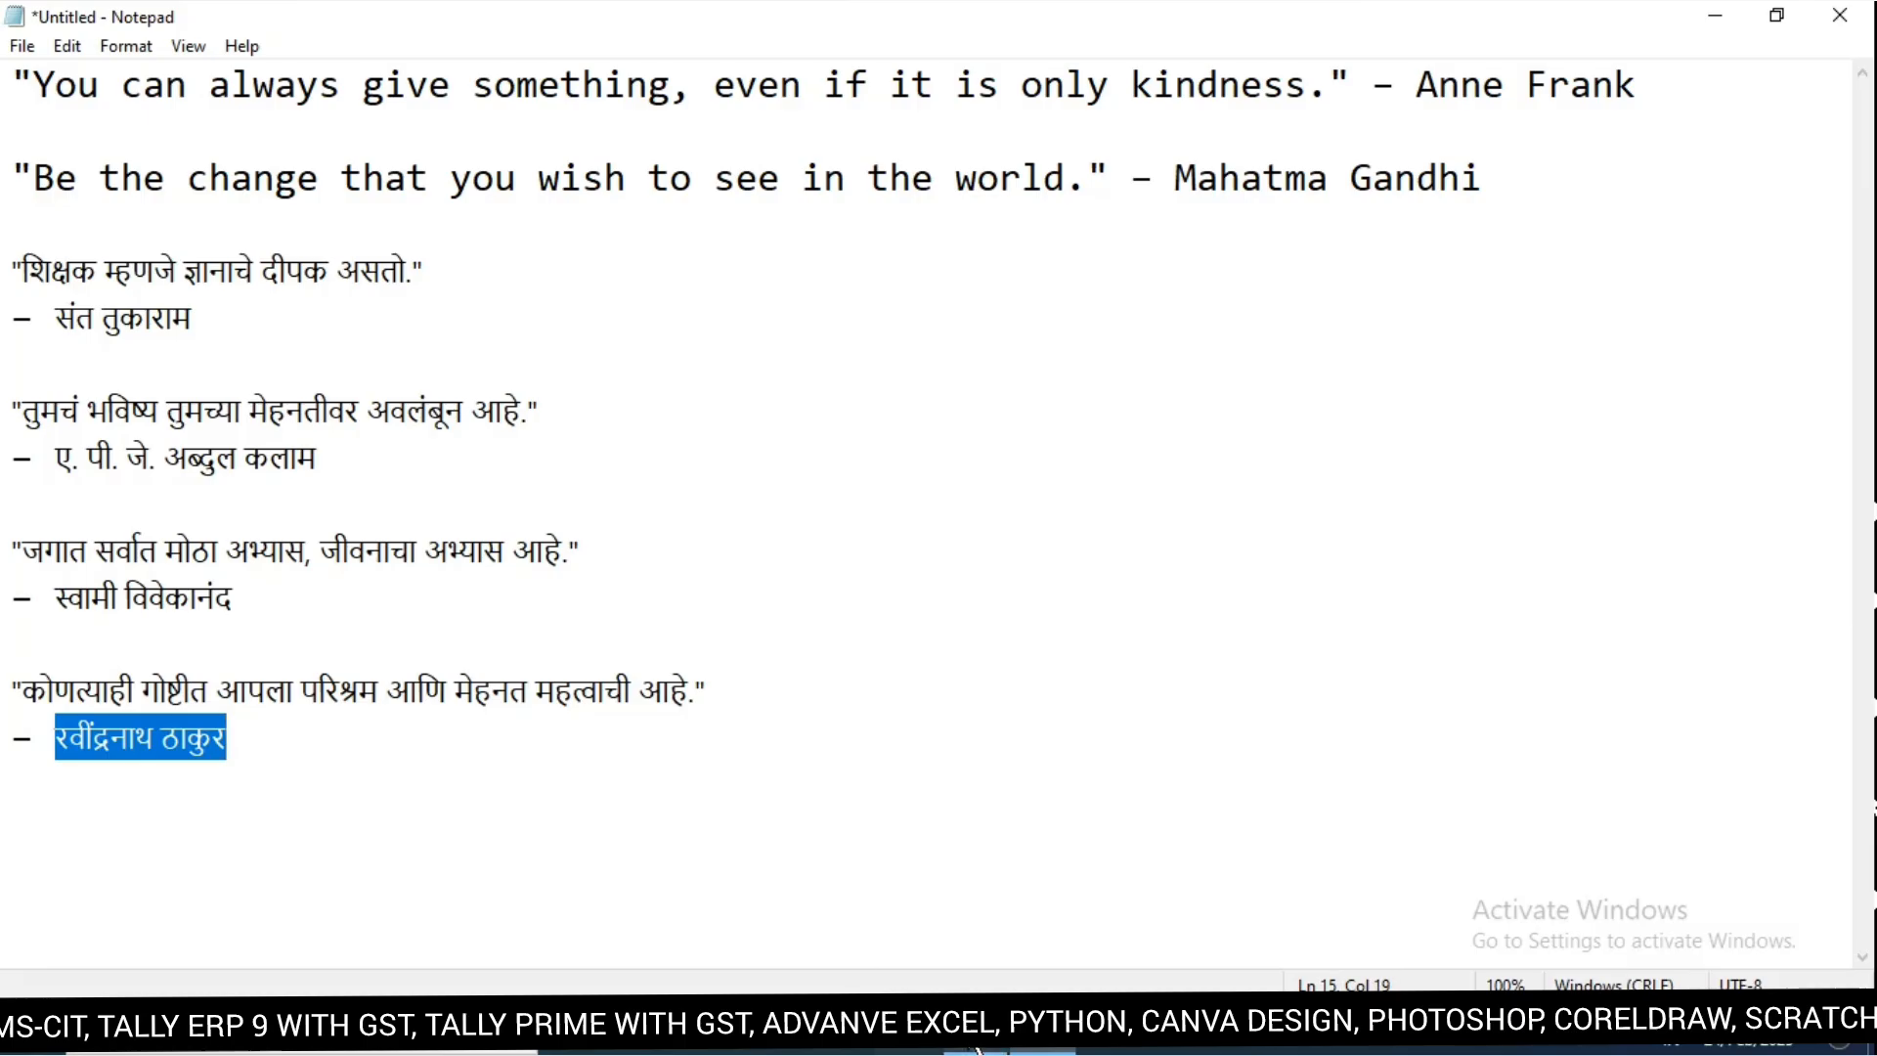
key("alt+Tab")
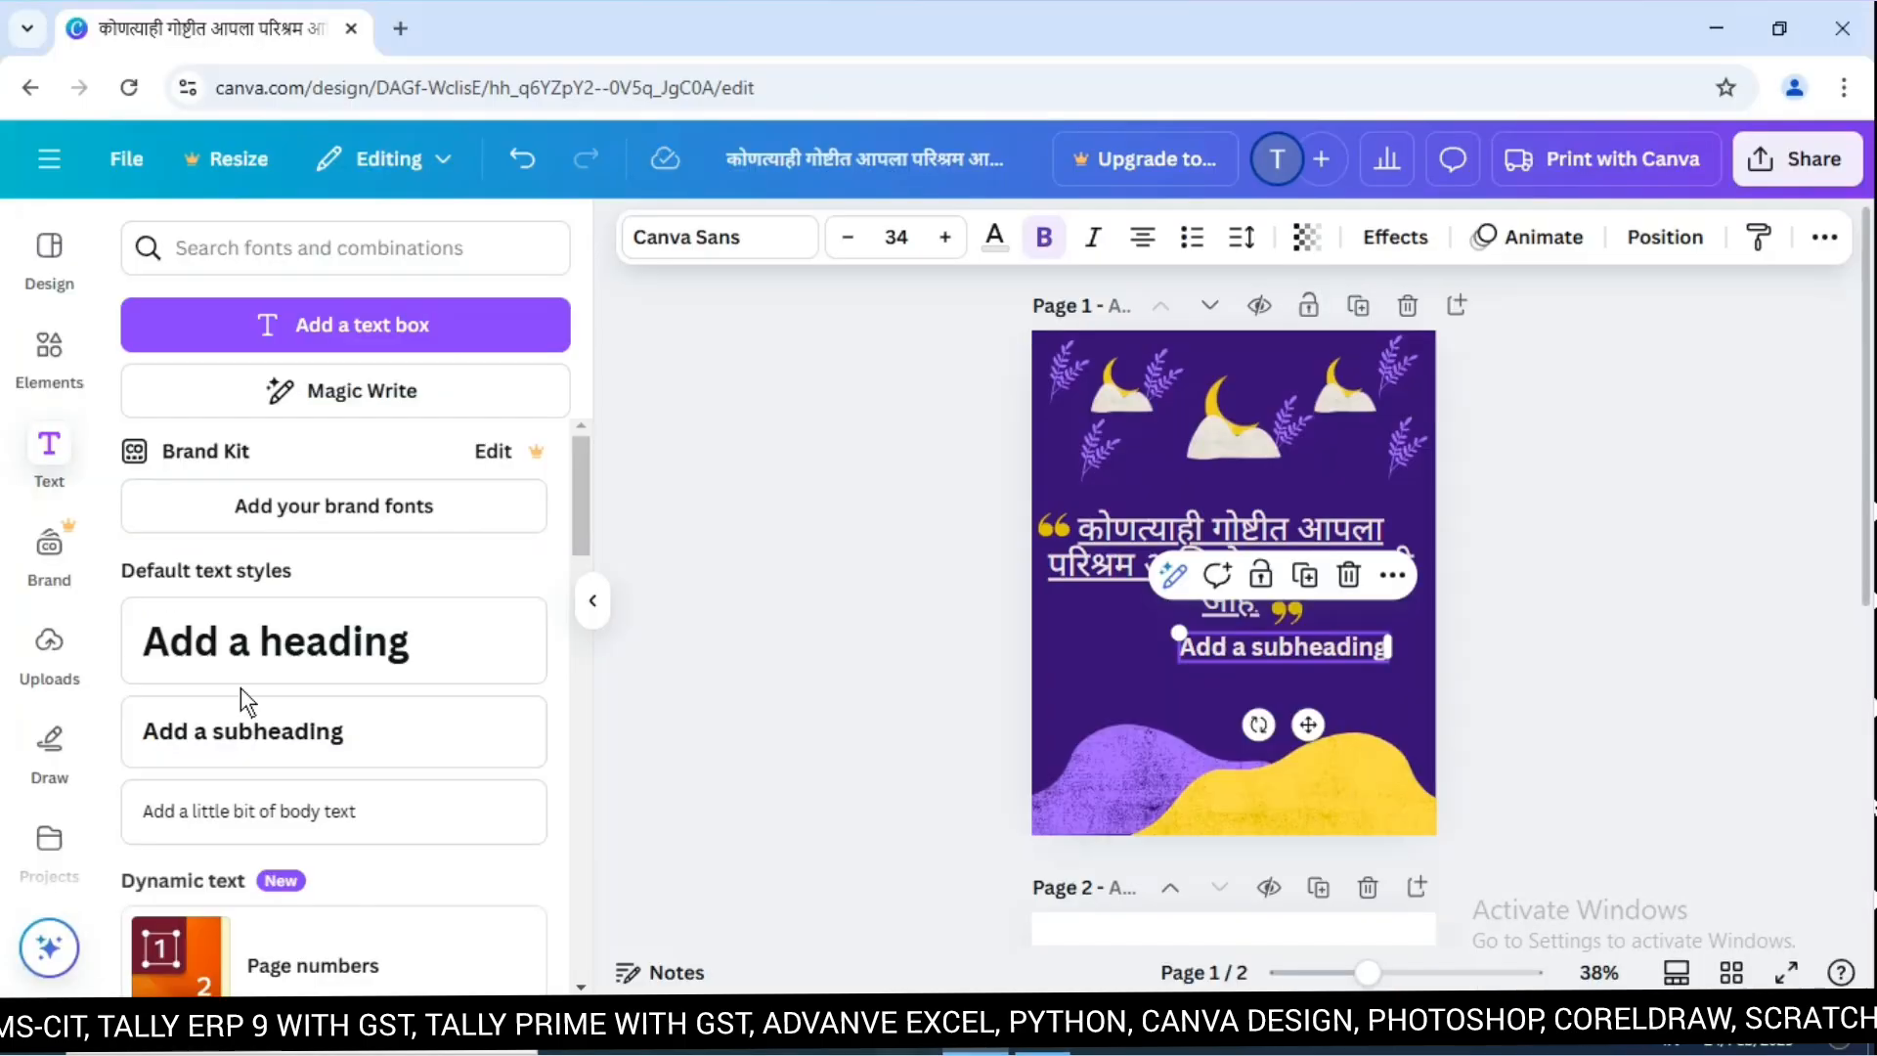
double_click(1234, 651)
key("ctrl+v")
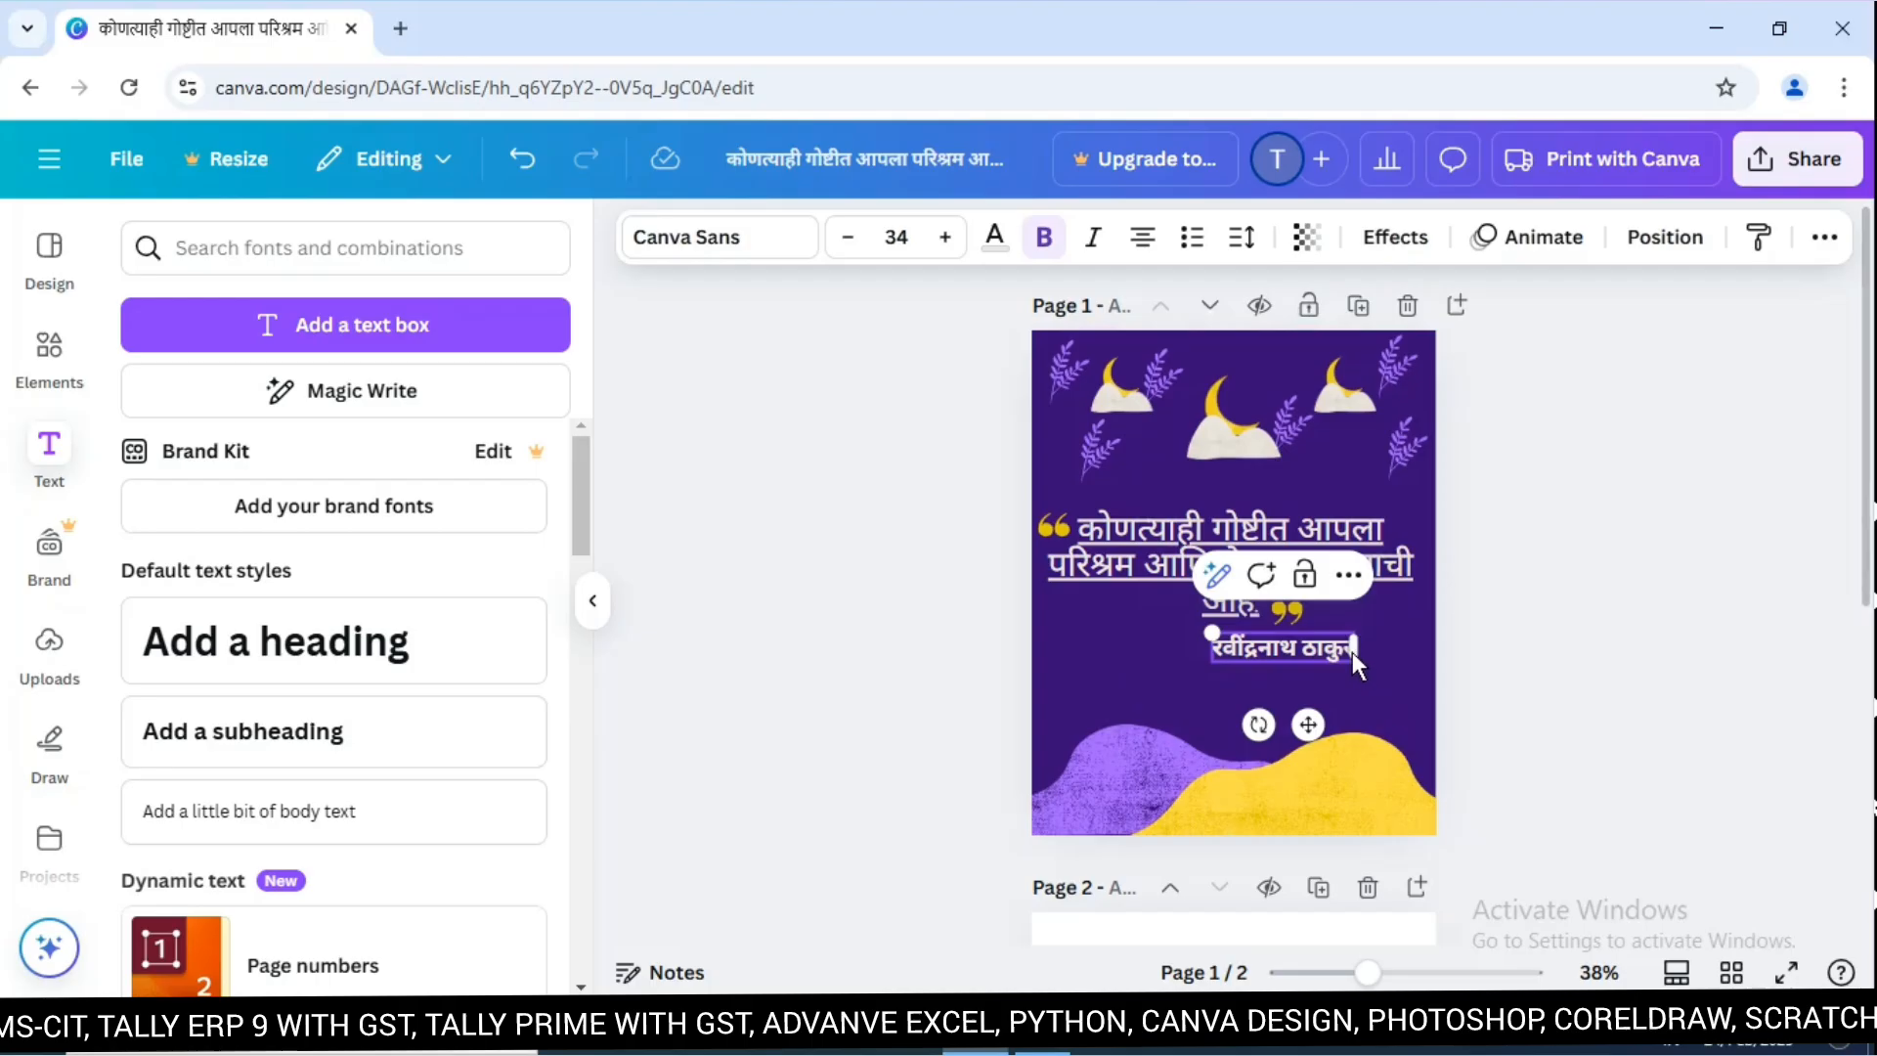
Widen the author name's text box and set its font size to 35.
left_click_drag(1354, 644, 1400, 650)
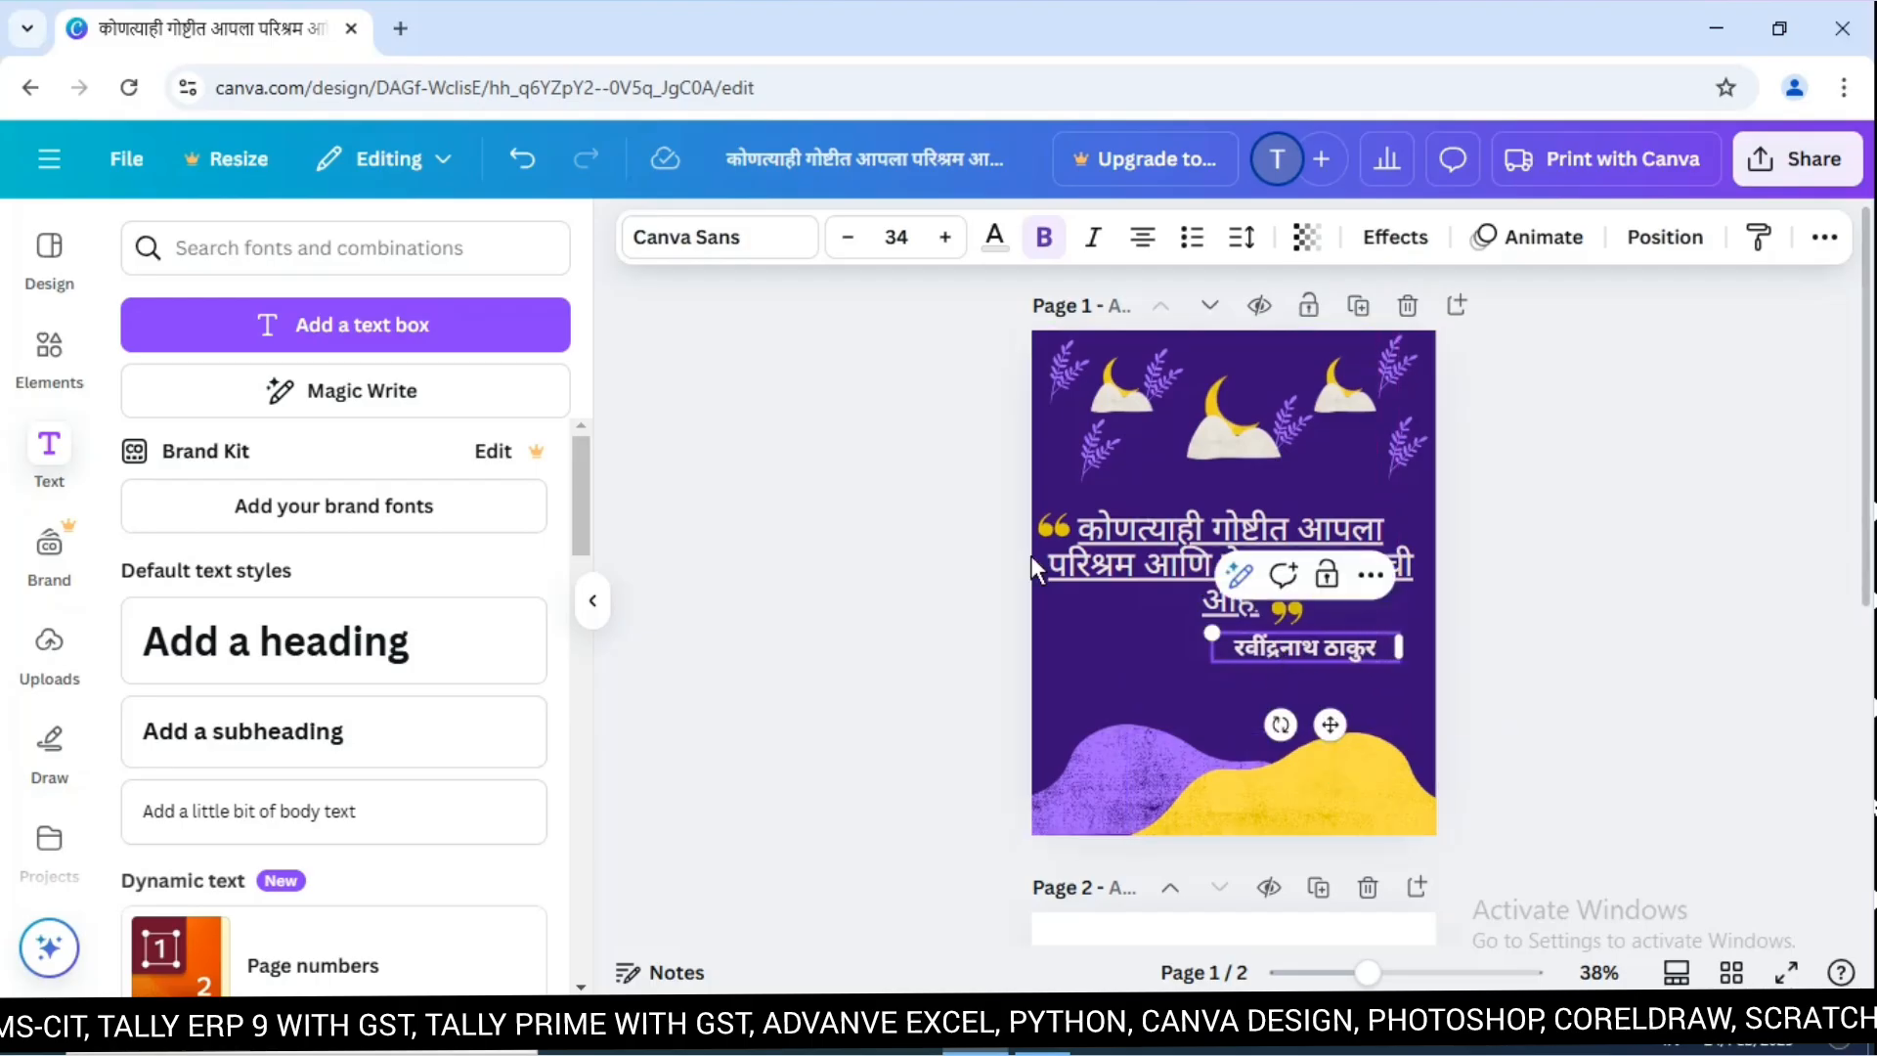
left_click(950, 247)
left_click(948, 246)
left_click(948, 247)
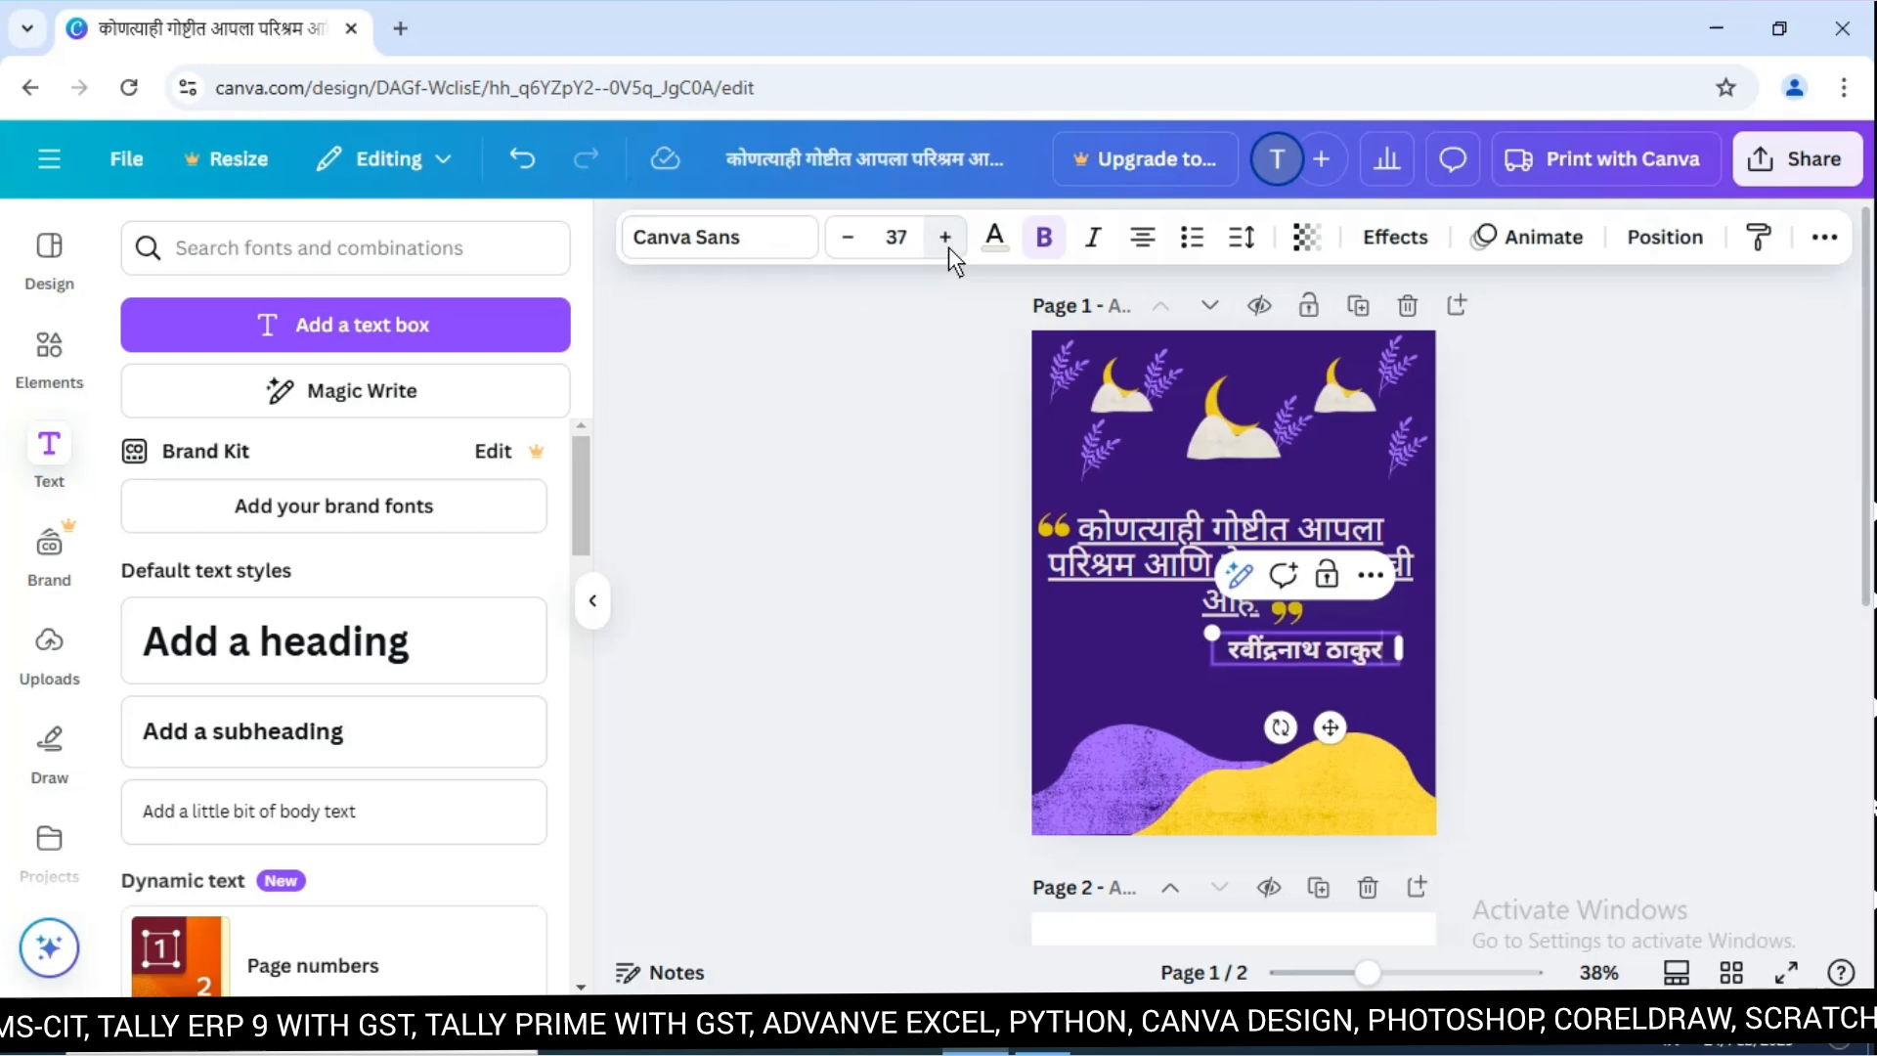
left_click(847, 238)
left_click(846, 240)
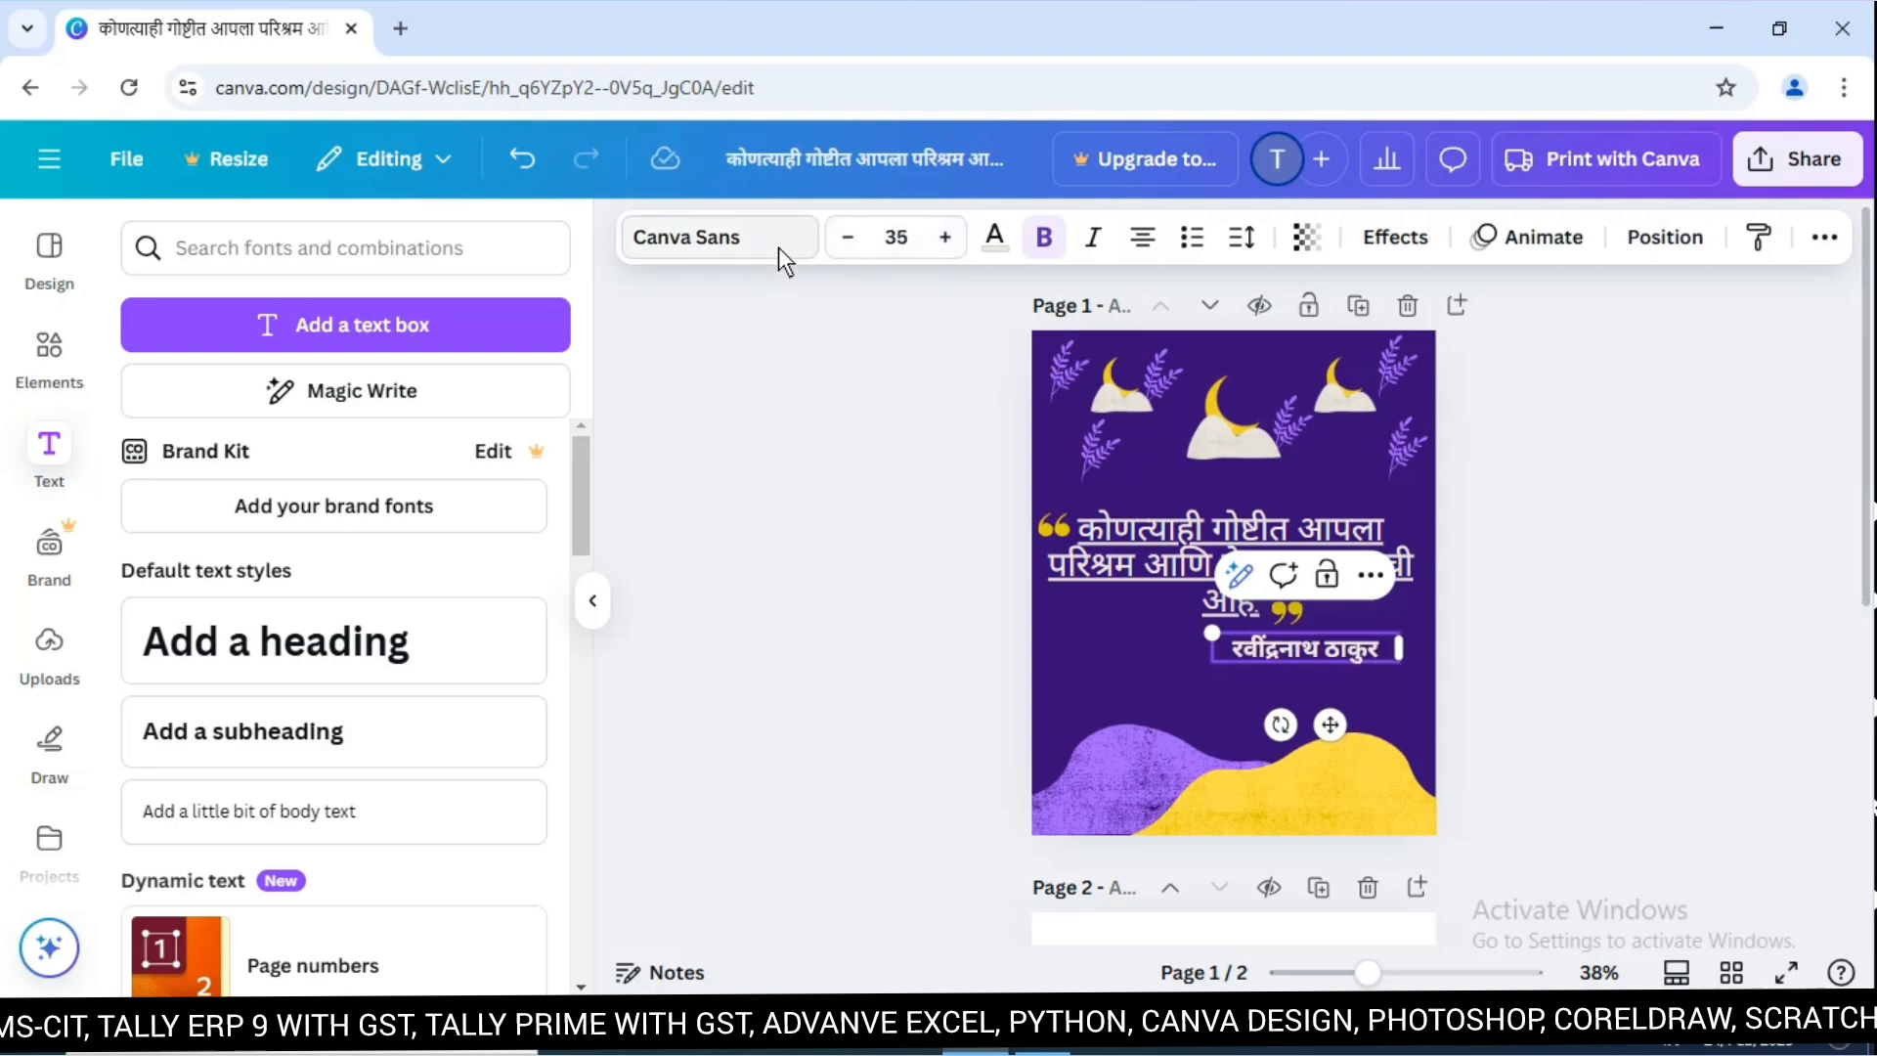
Try Canva Student Font and Canva Student Font Dotted on the author name.
left_click(738, 239)
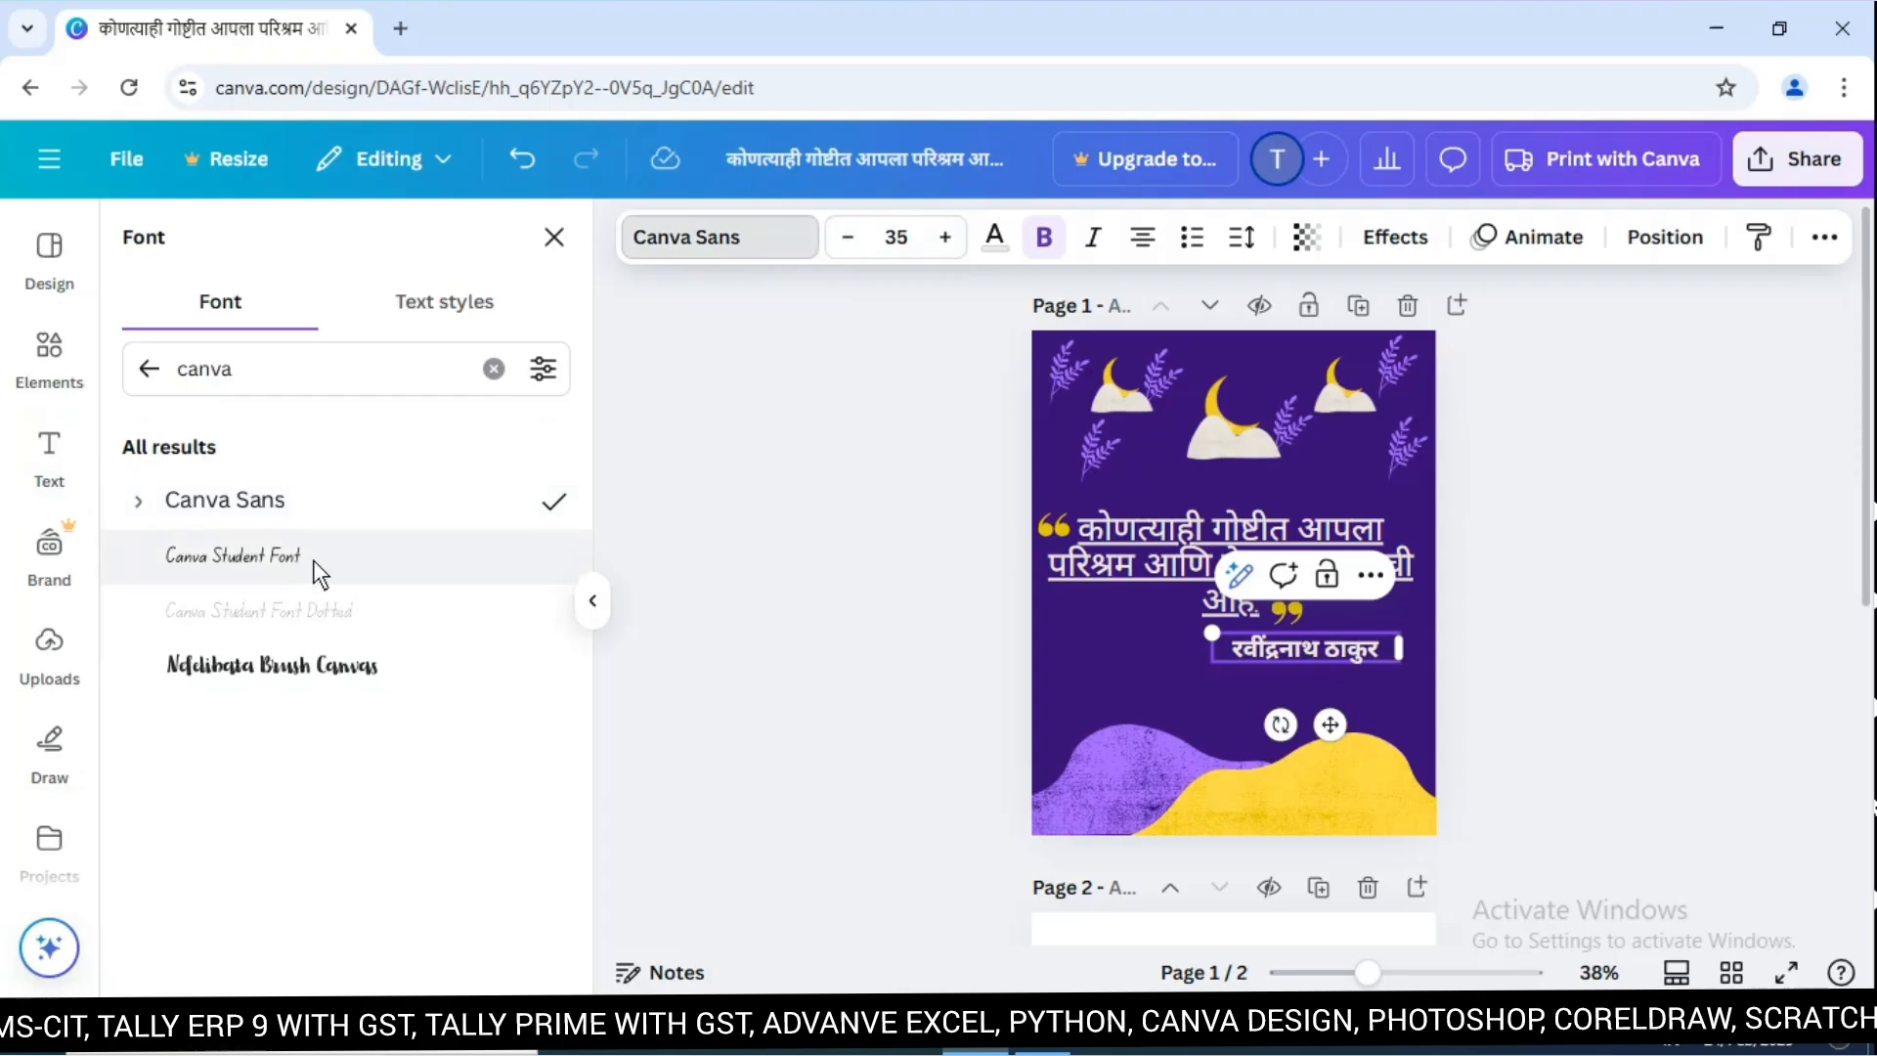
left_click(280, 556)
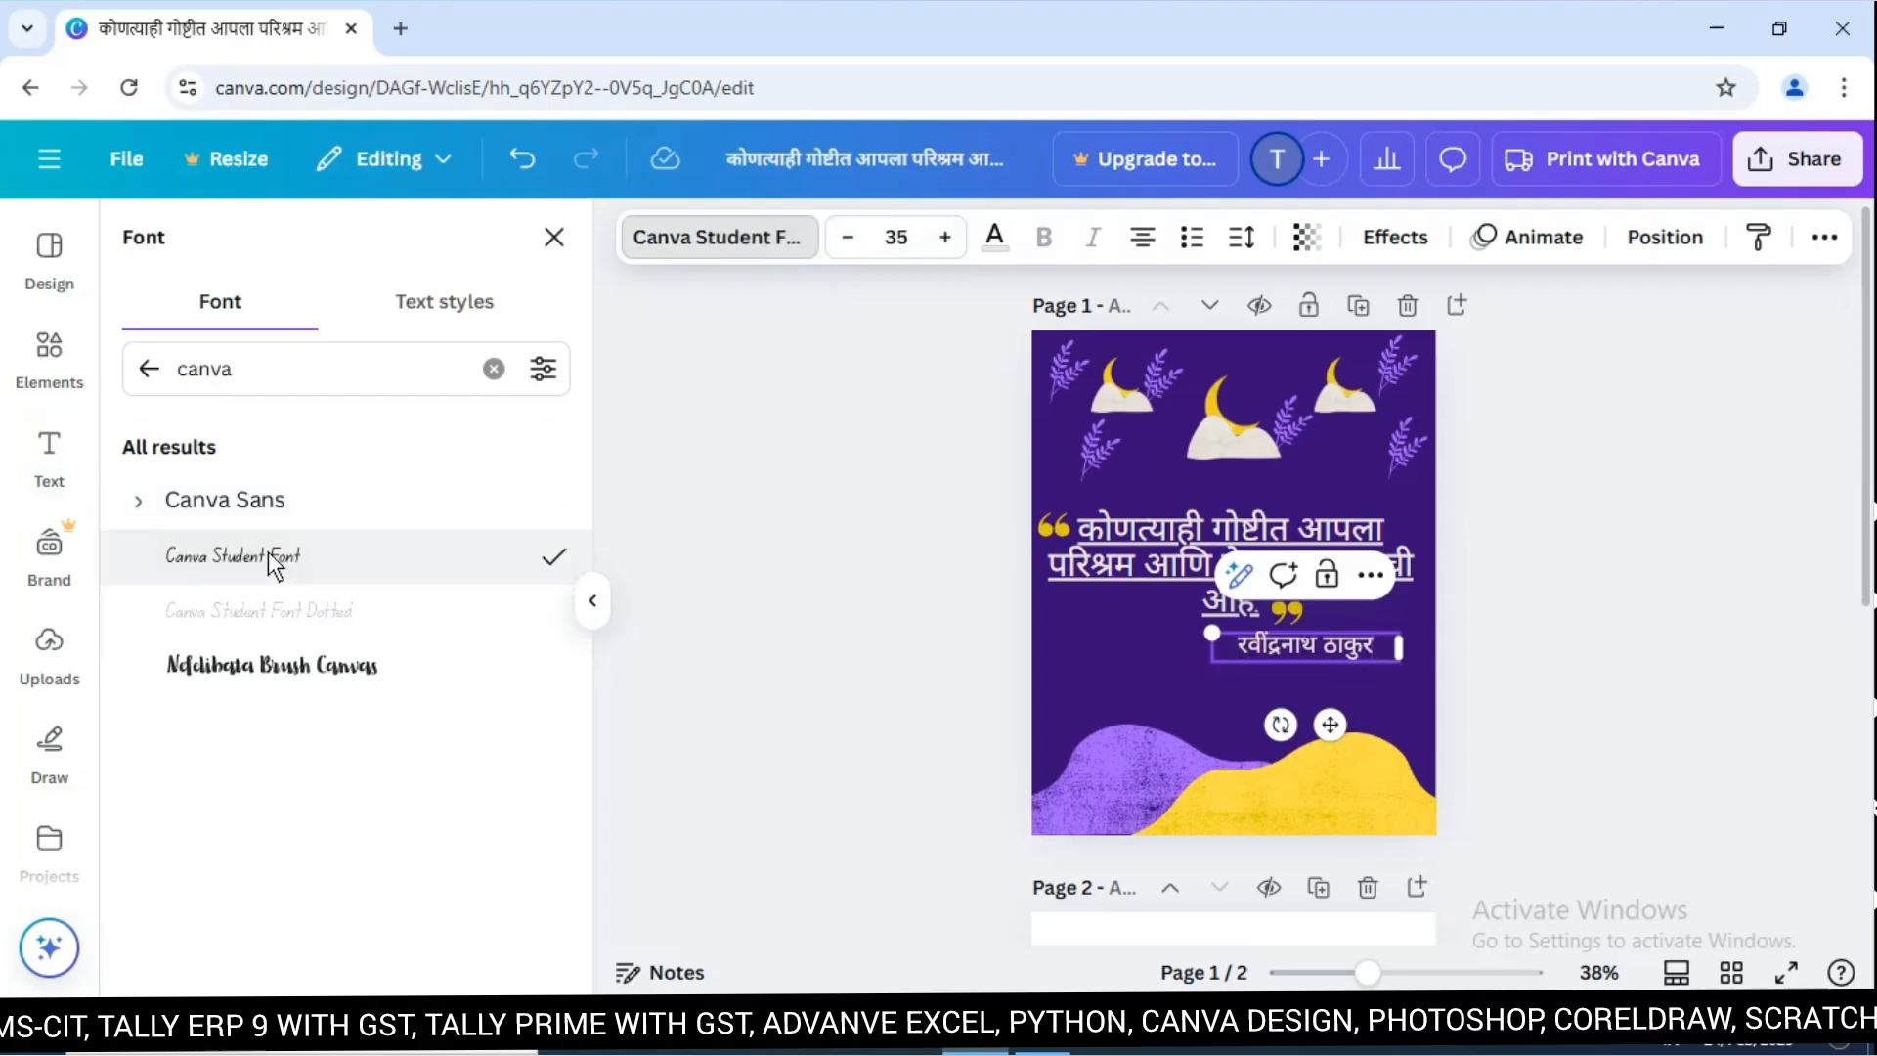
left_click(316, 624)
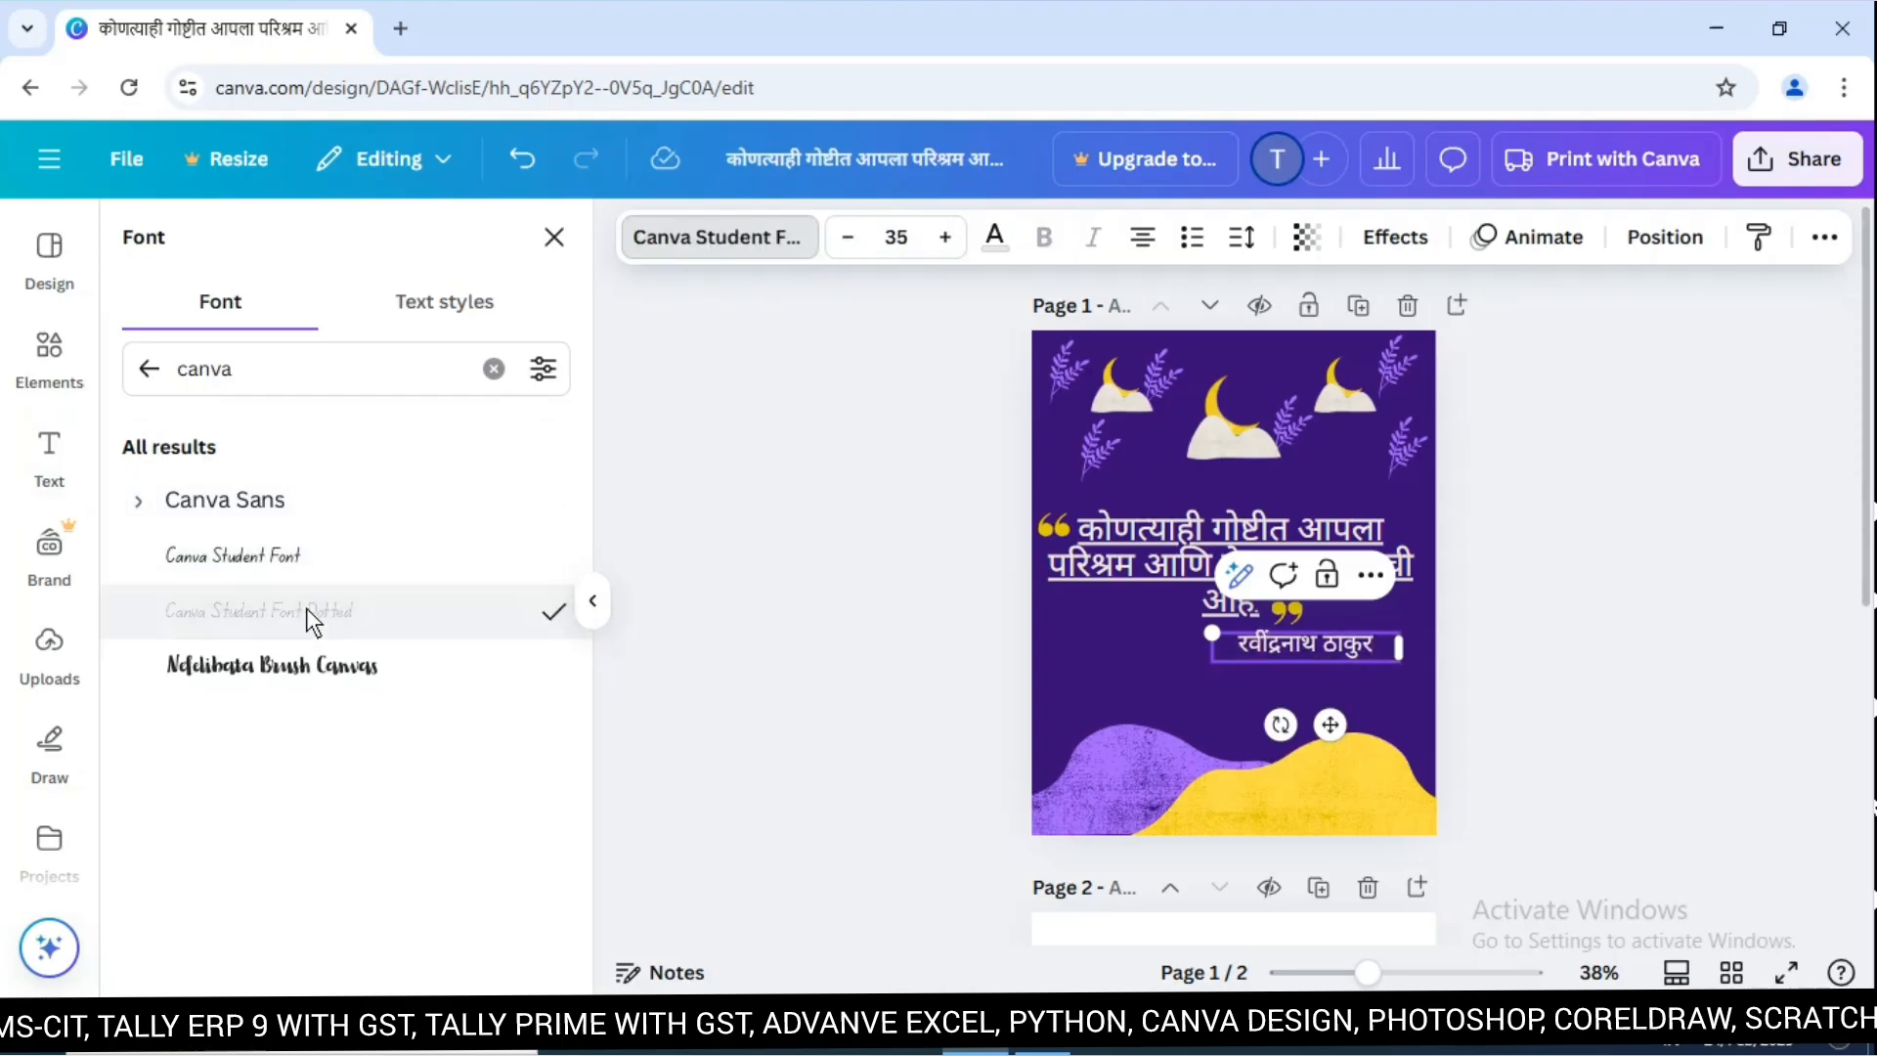
Replace the font search with "Handwriting" and apply Leckerli One to the author name.
left_click(489, 369)
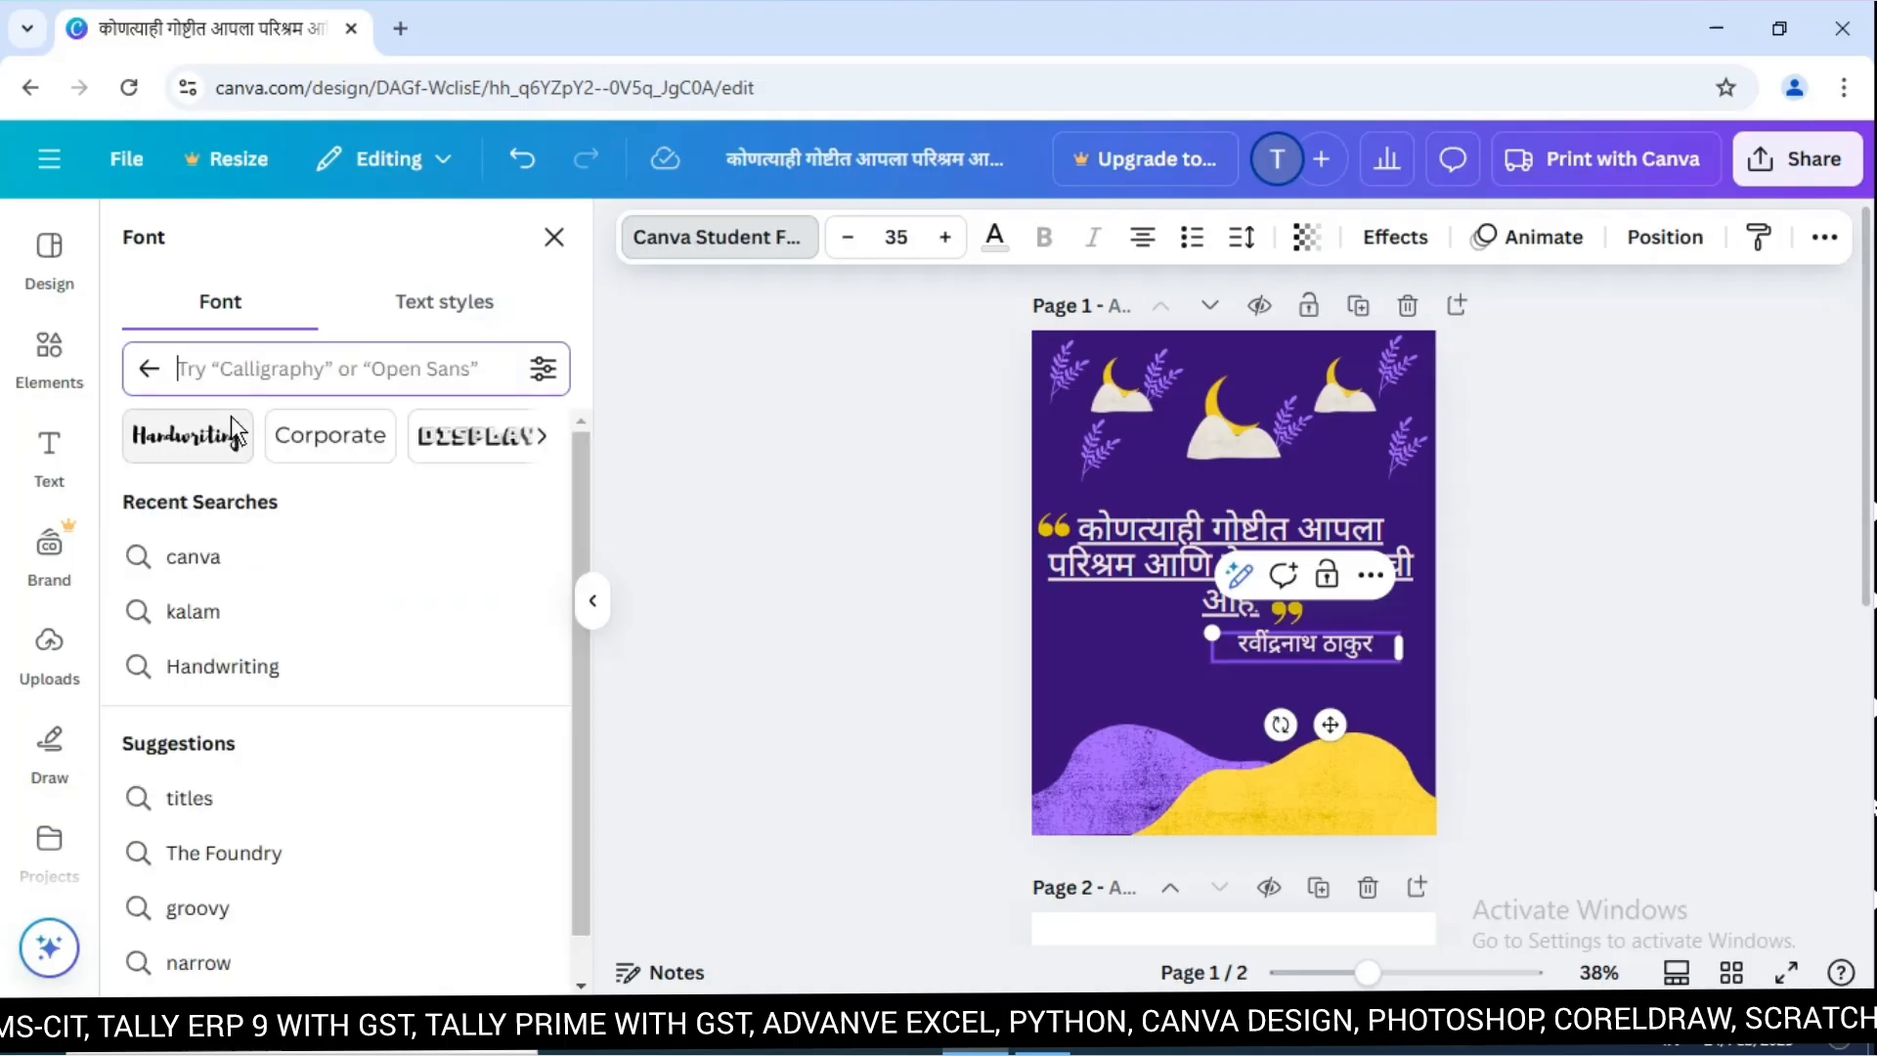
scroll(580, 509, "down", 2)
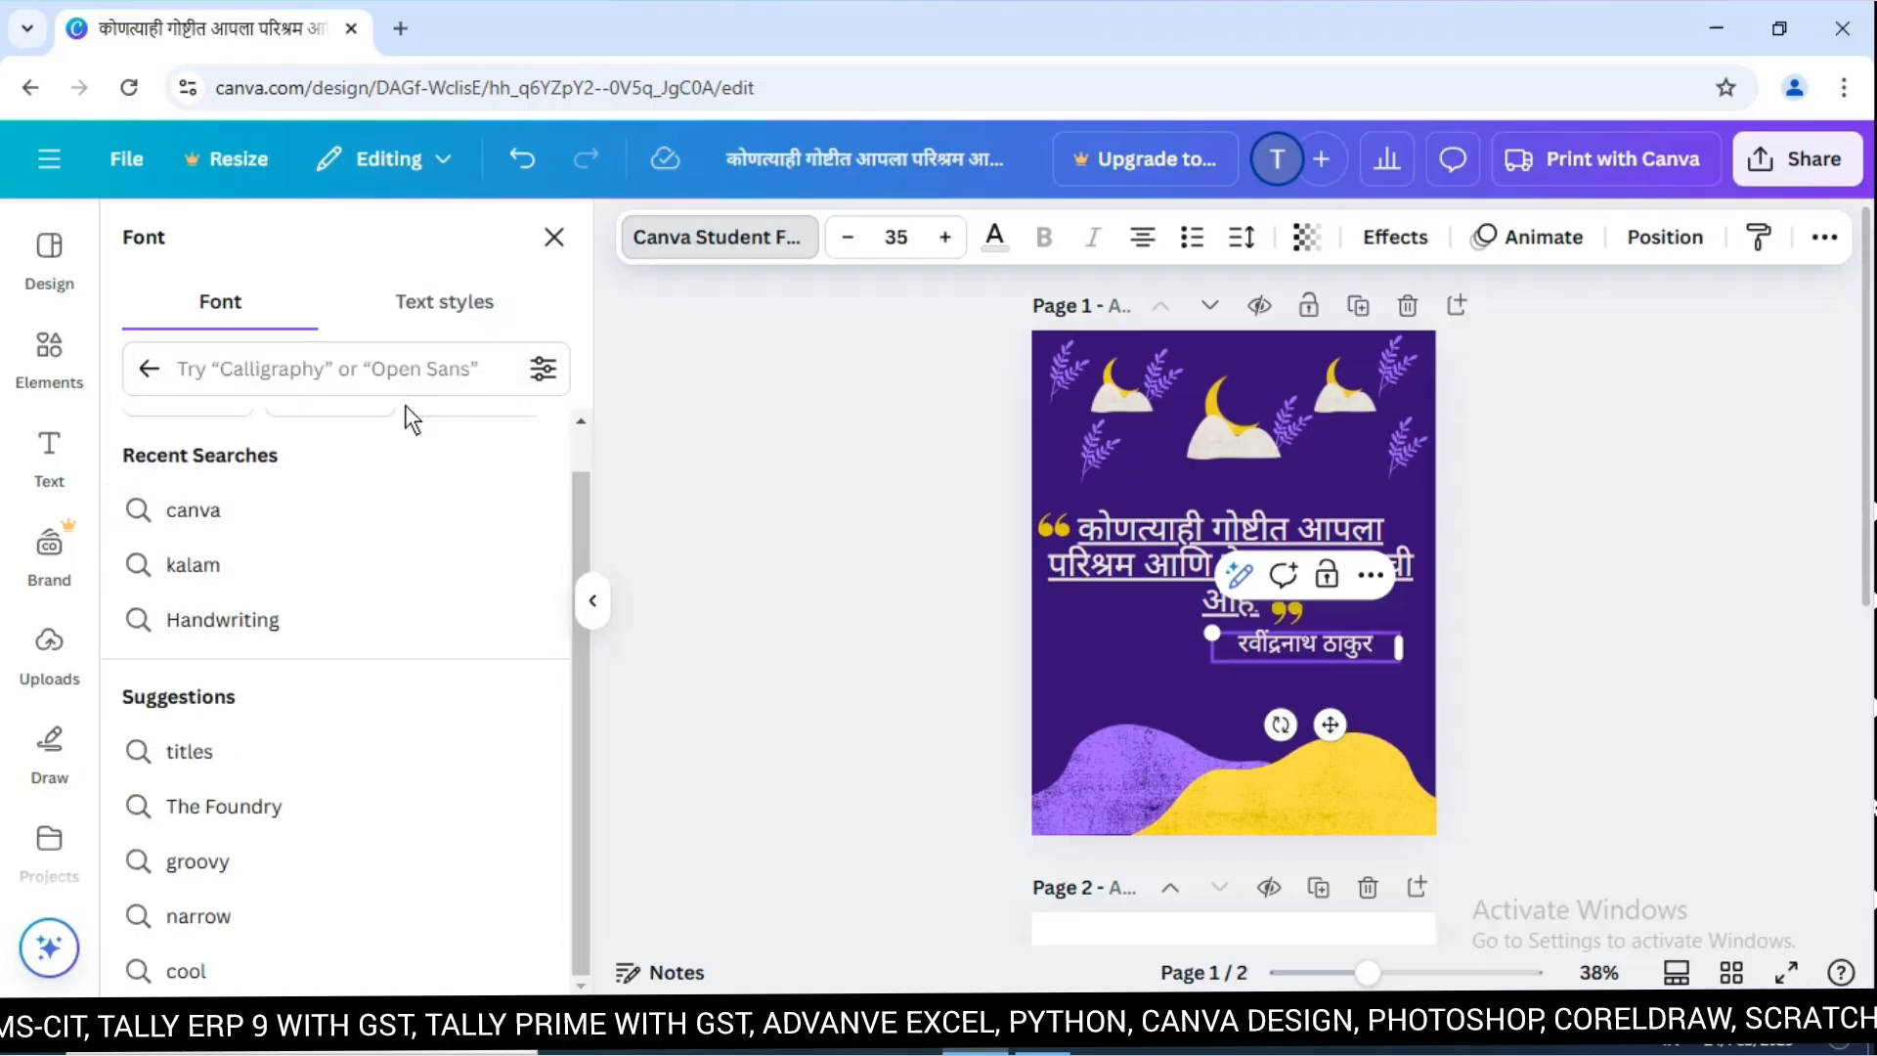
scroll(325, 652, "up", 2)
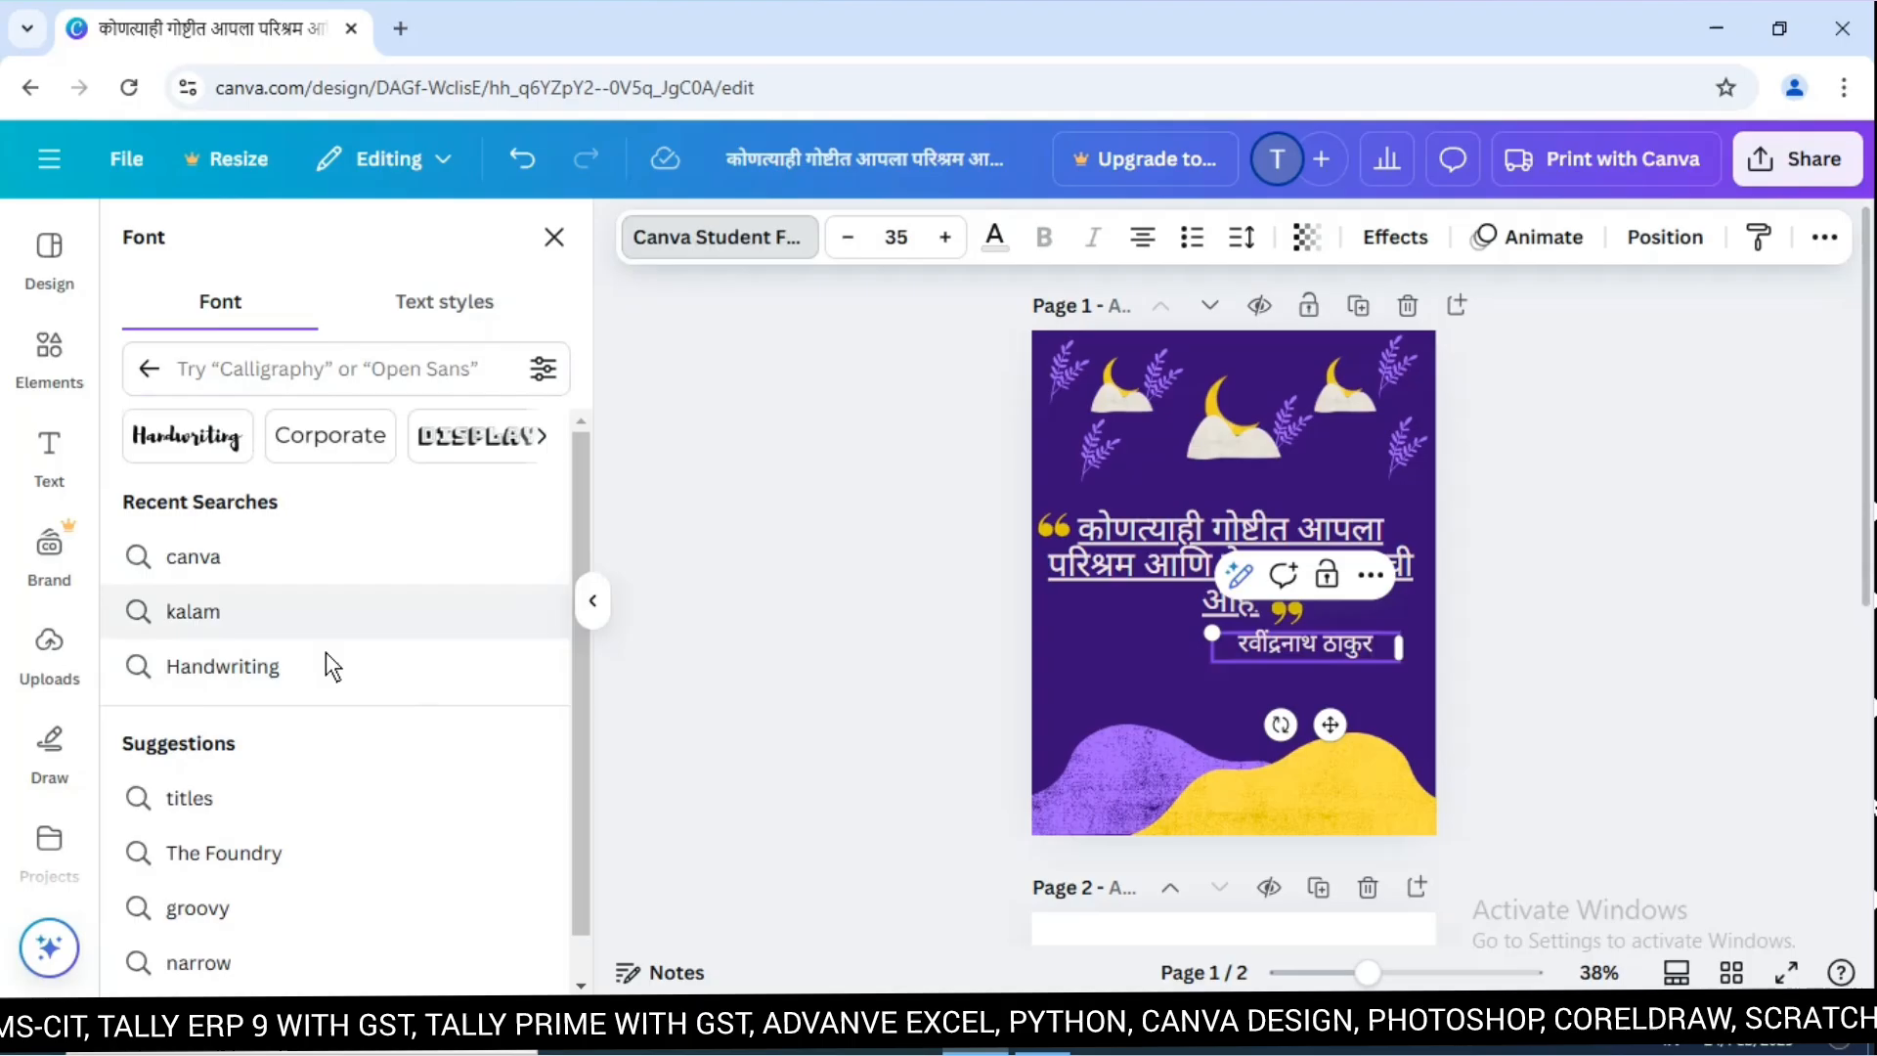
left_click(275, 664)
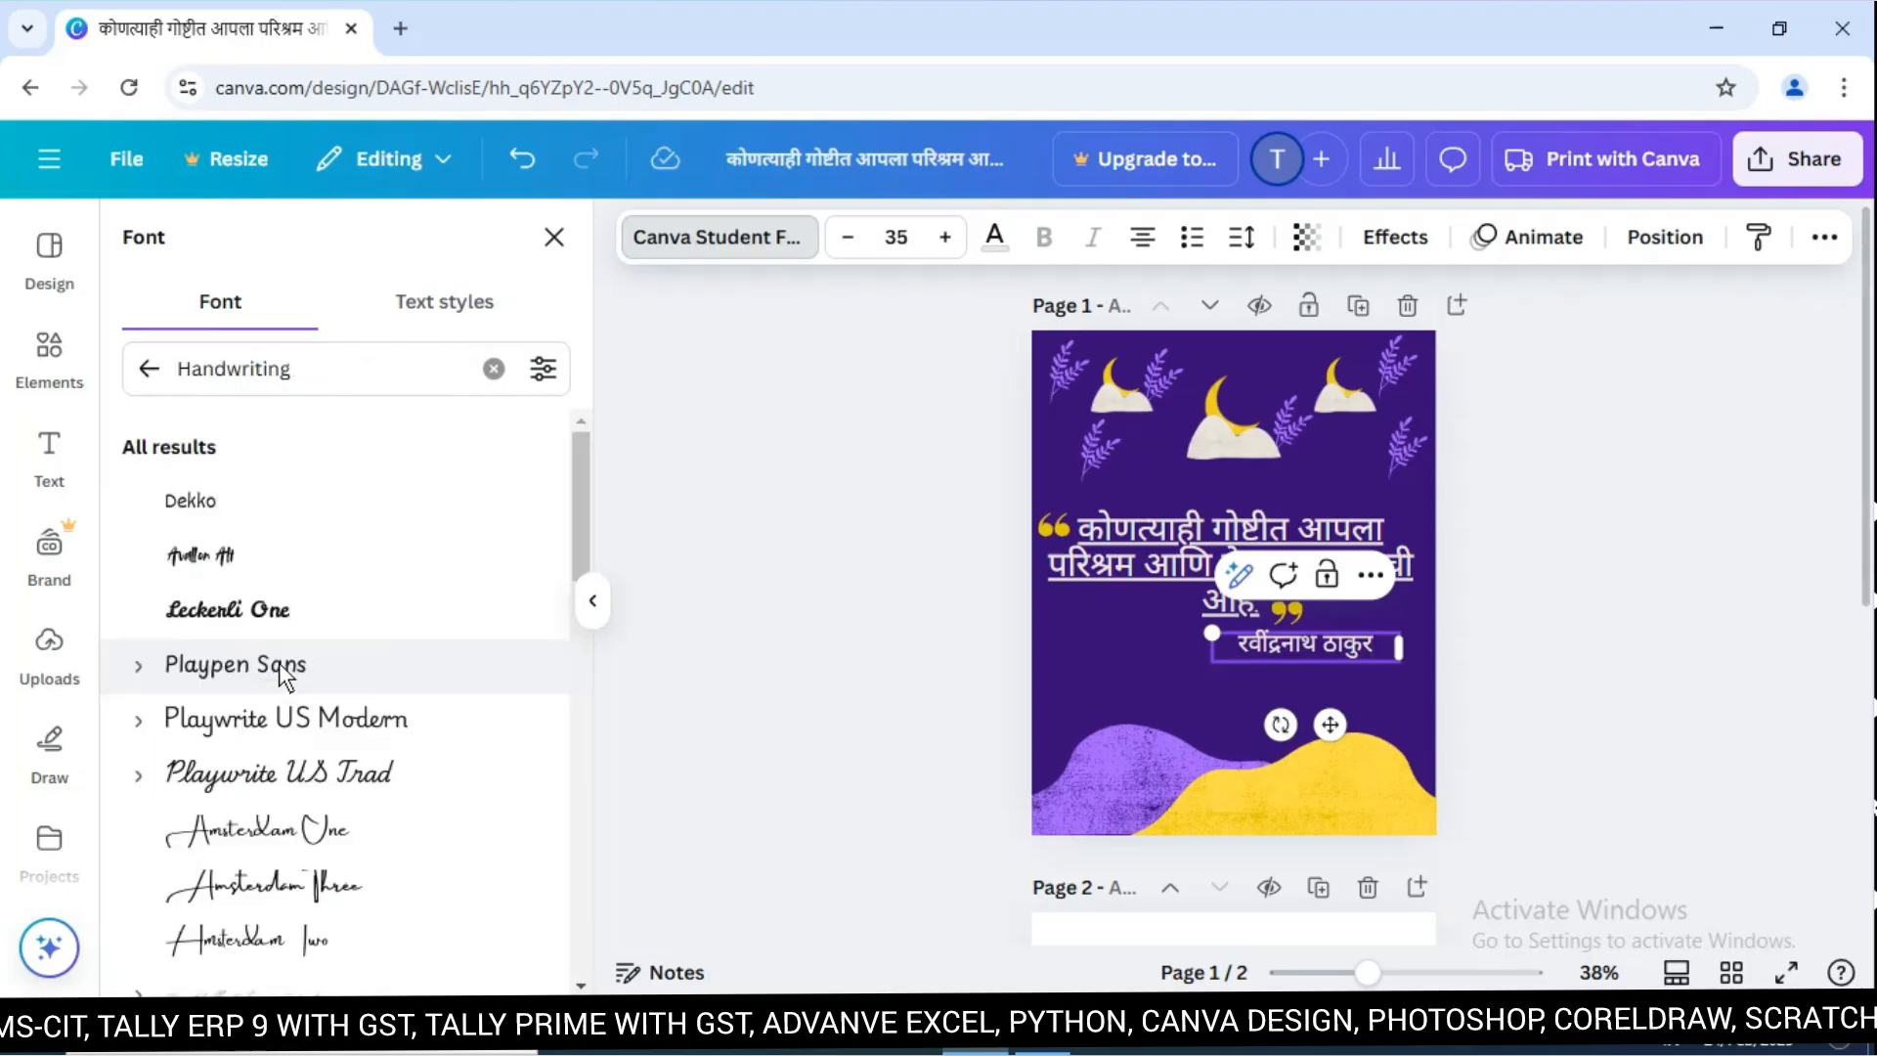
left_click(268, 613)
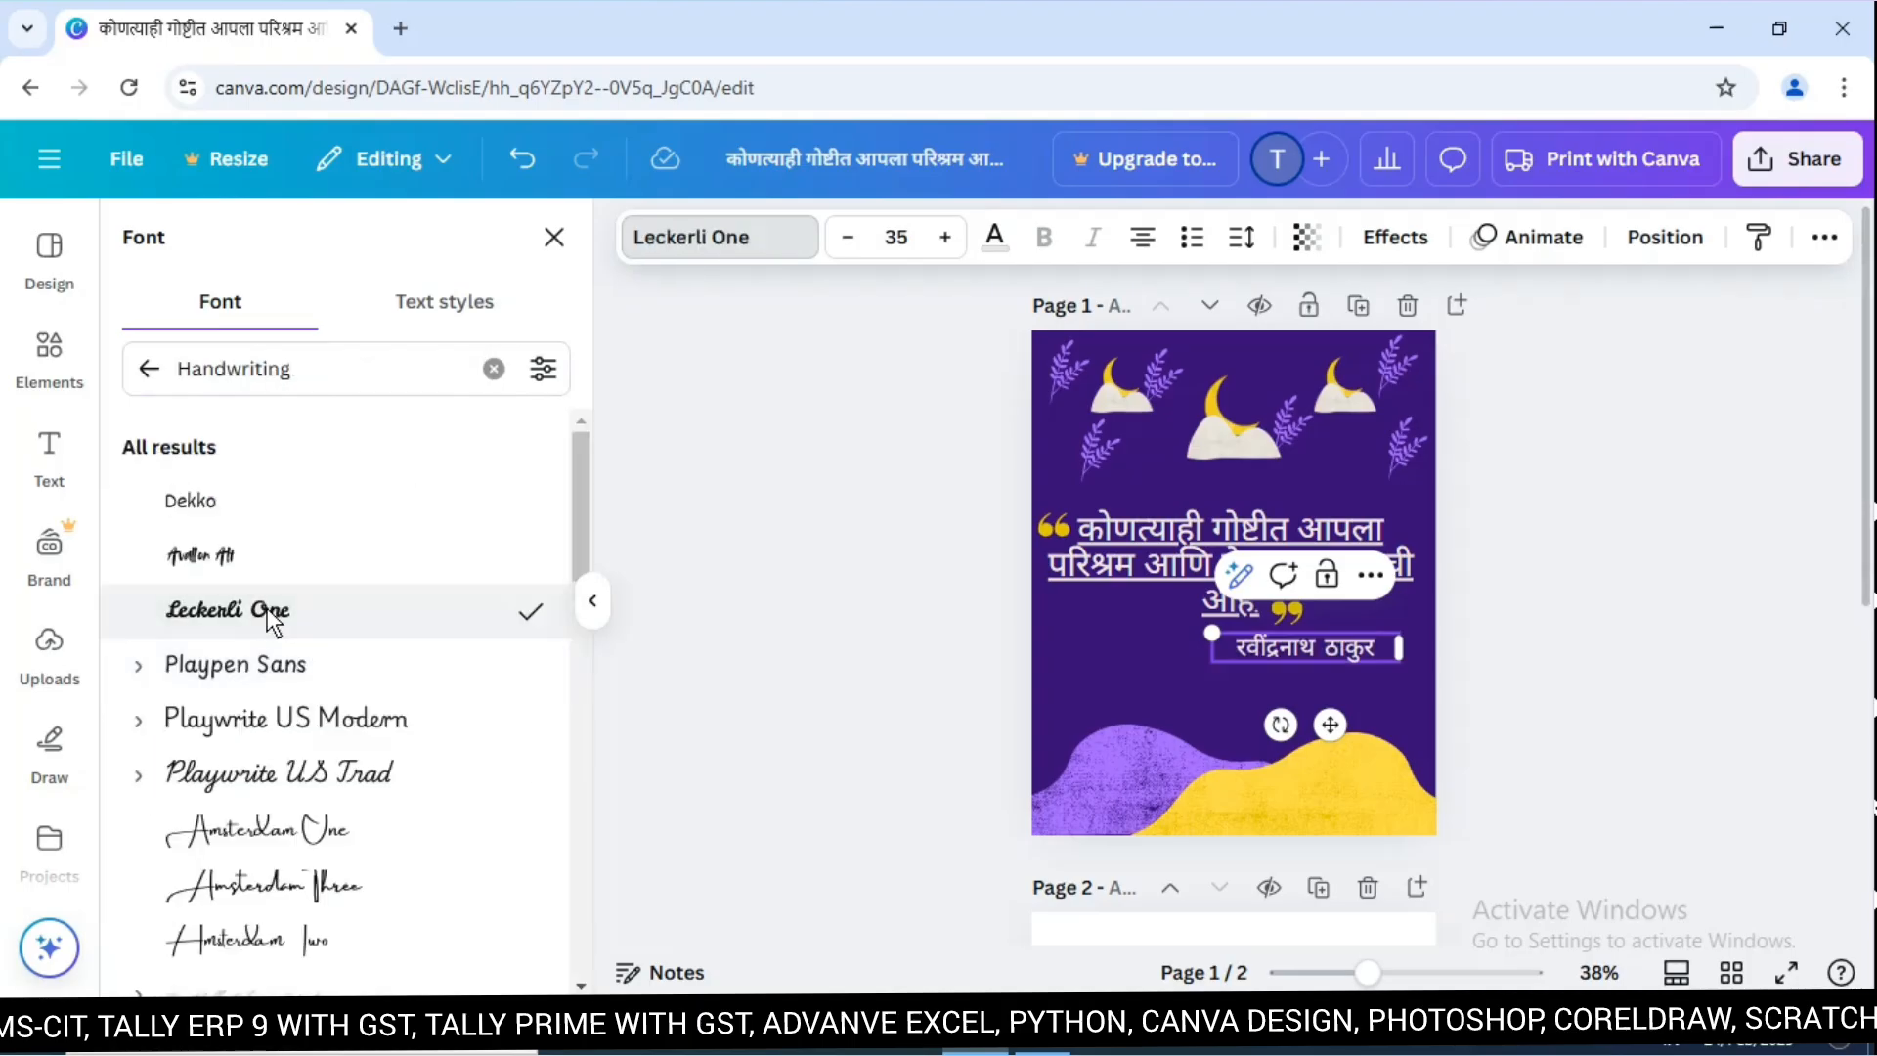
Try Playpen Sans, Playwrite US Modern, Playwrite US Trad and FF Providence Sans on the author name.
left_click(280, 668)
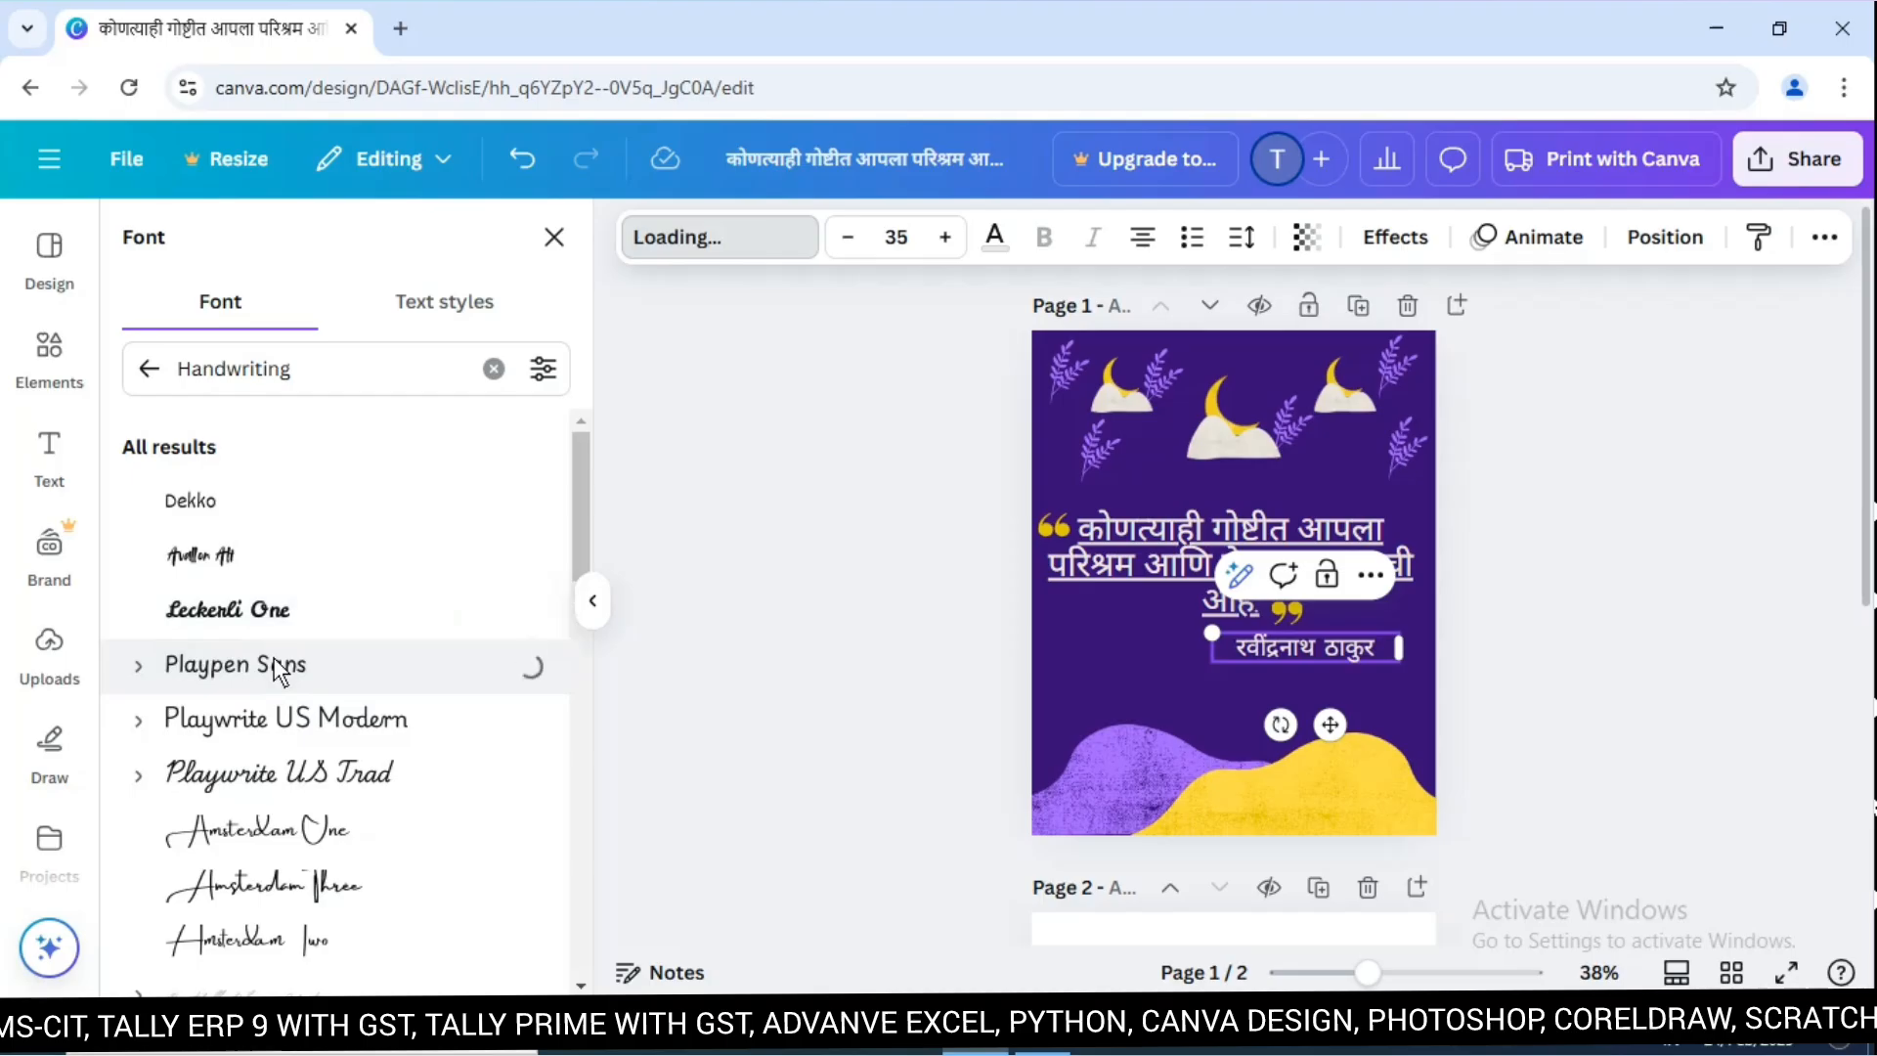
left_click(275, 721)
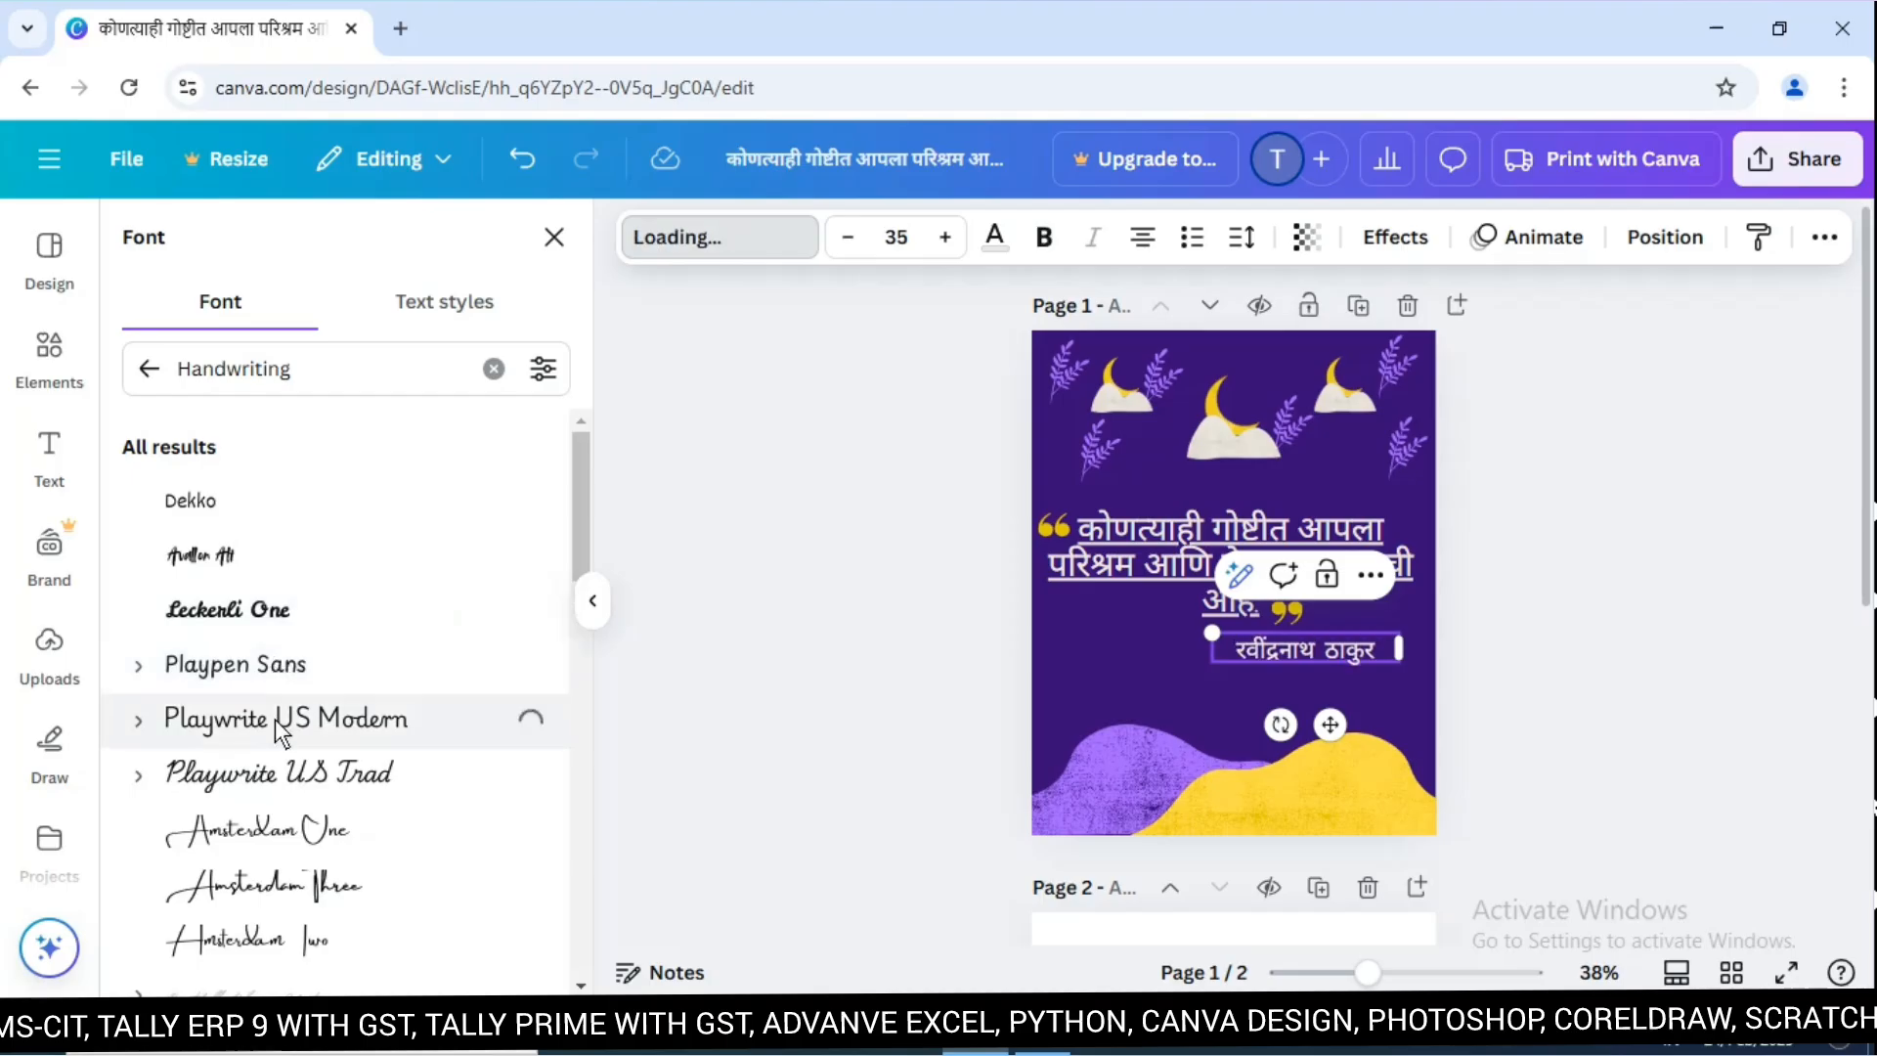
left_click(283, 769)
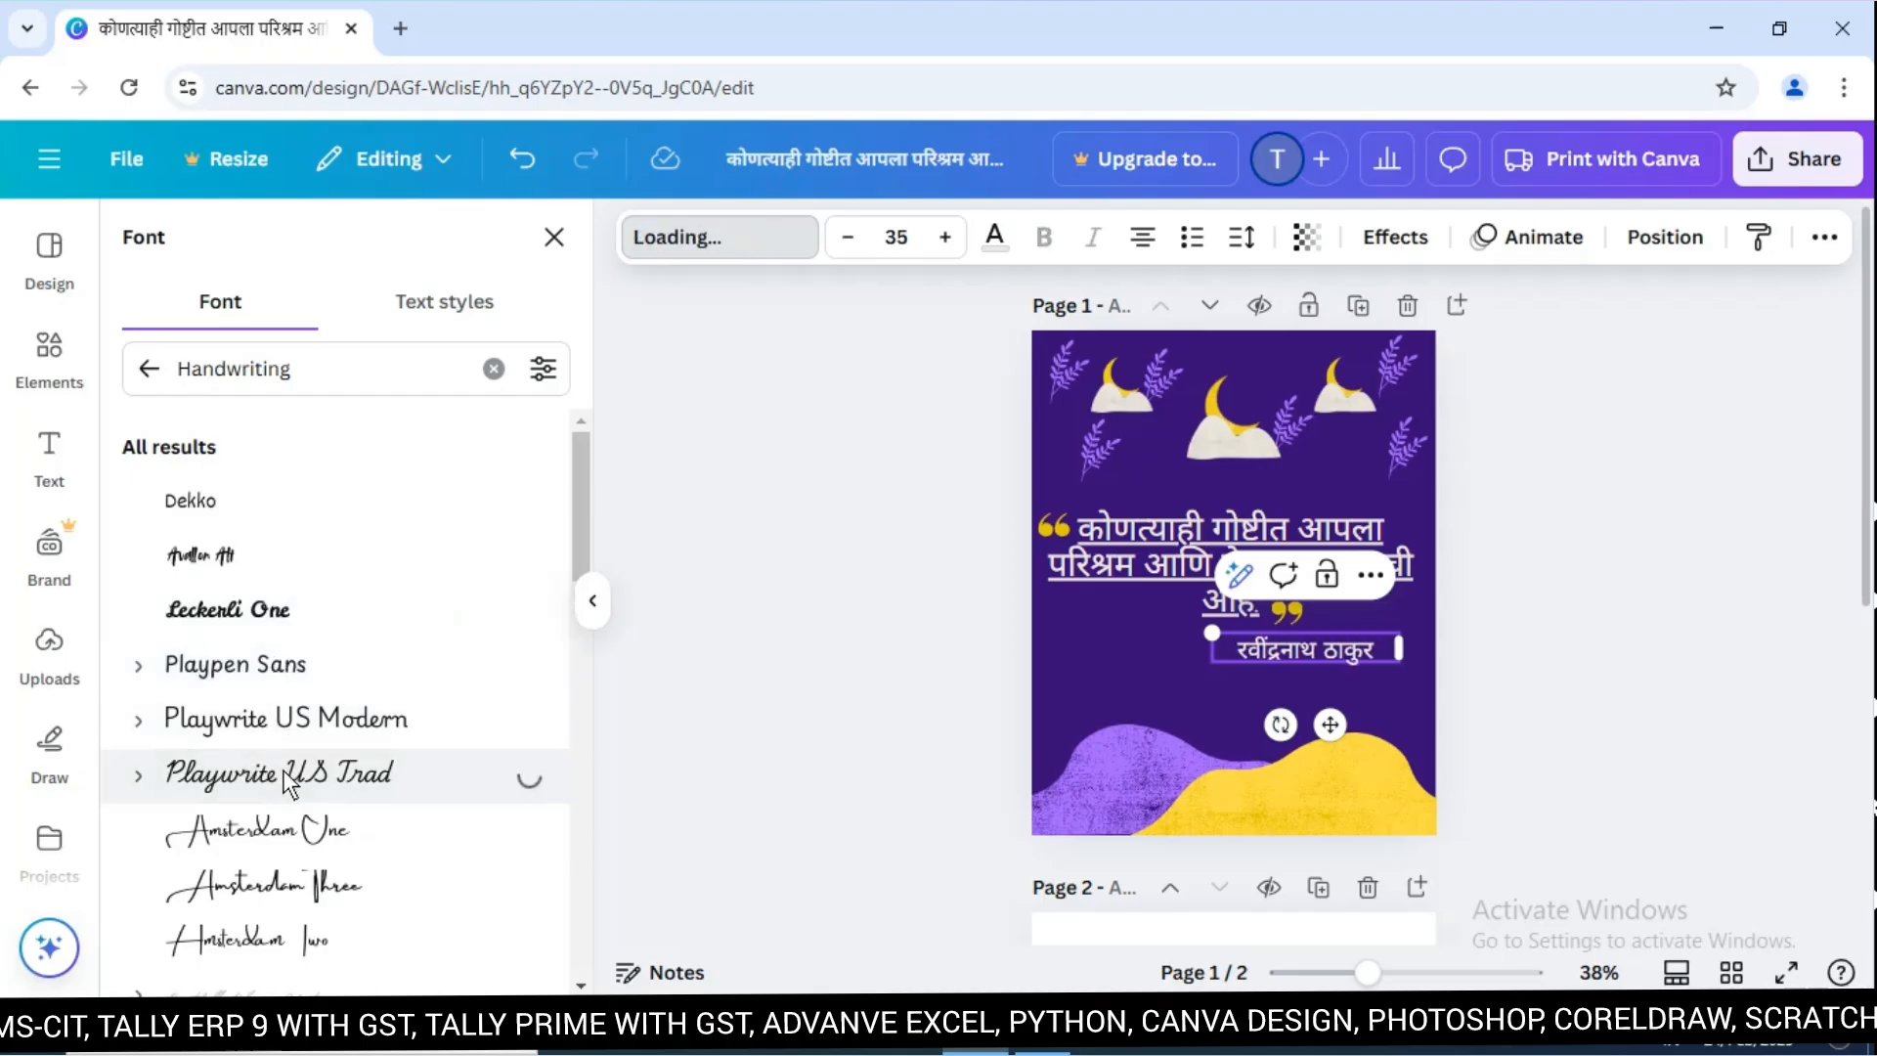
left_click_drag(585, 498, 568, 594)
left_click(313, 704)
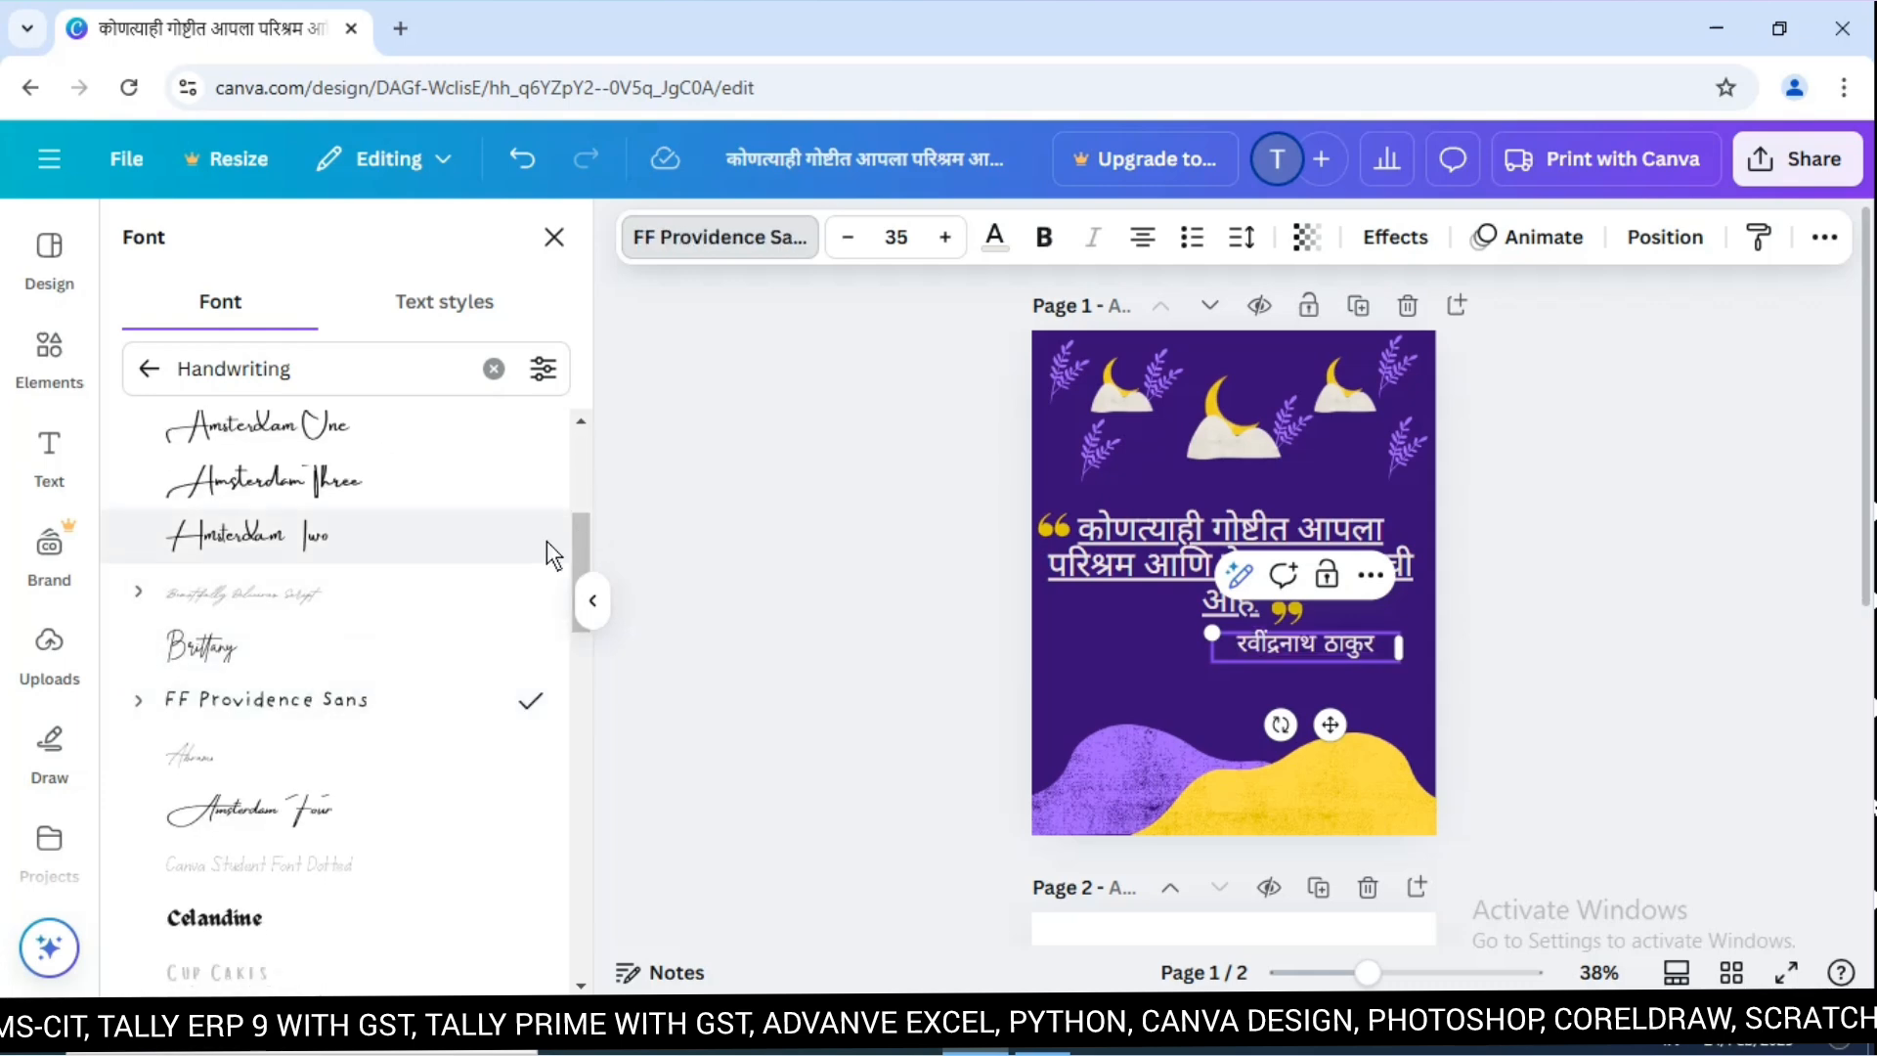
Try further handwriting fonts on the author name, including Celandine, Hibernate Two, Lost in South and Dekko.
left_click_drag(580, 532, 573, 636)
left_click(242, 569)
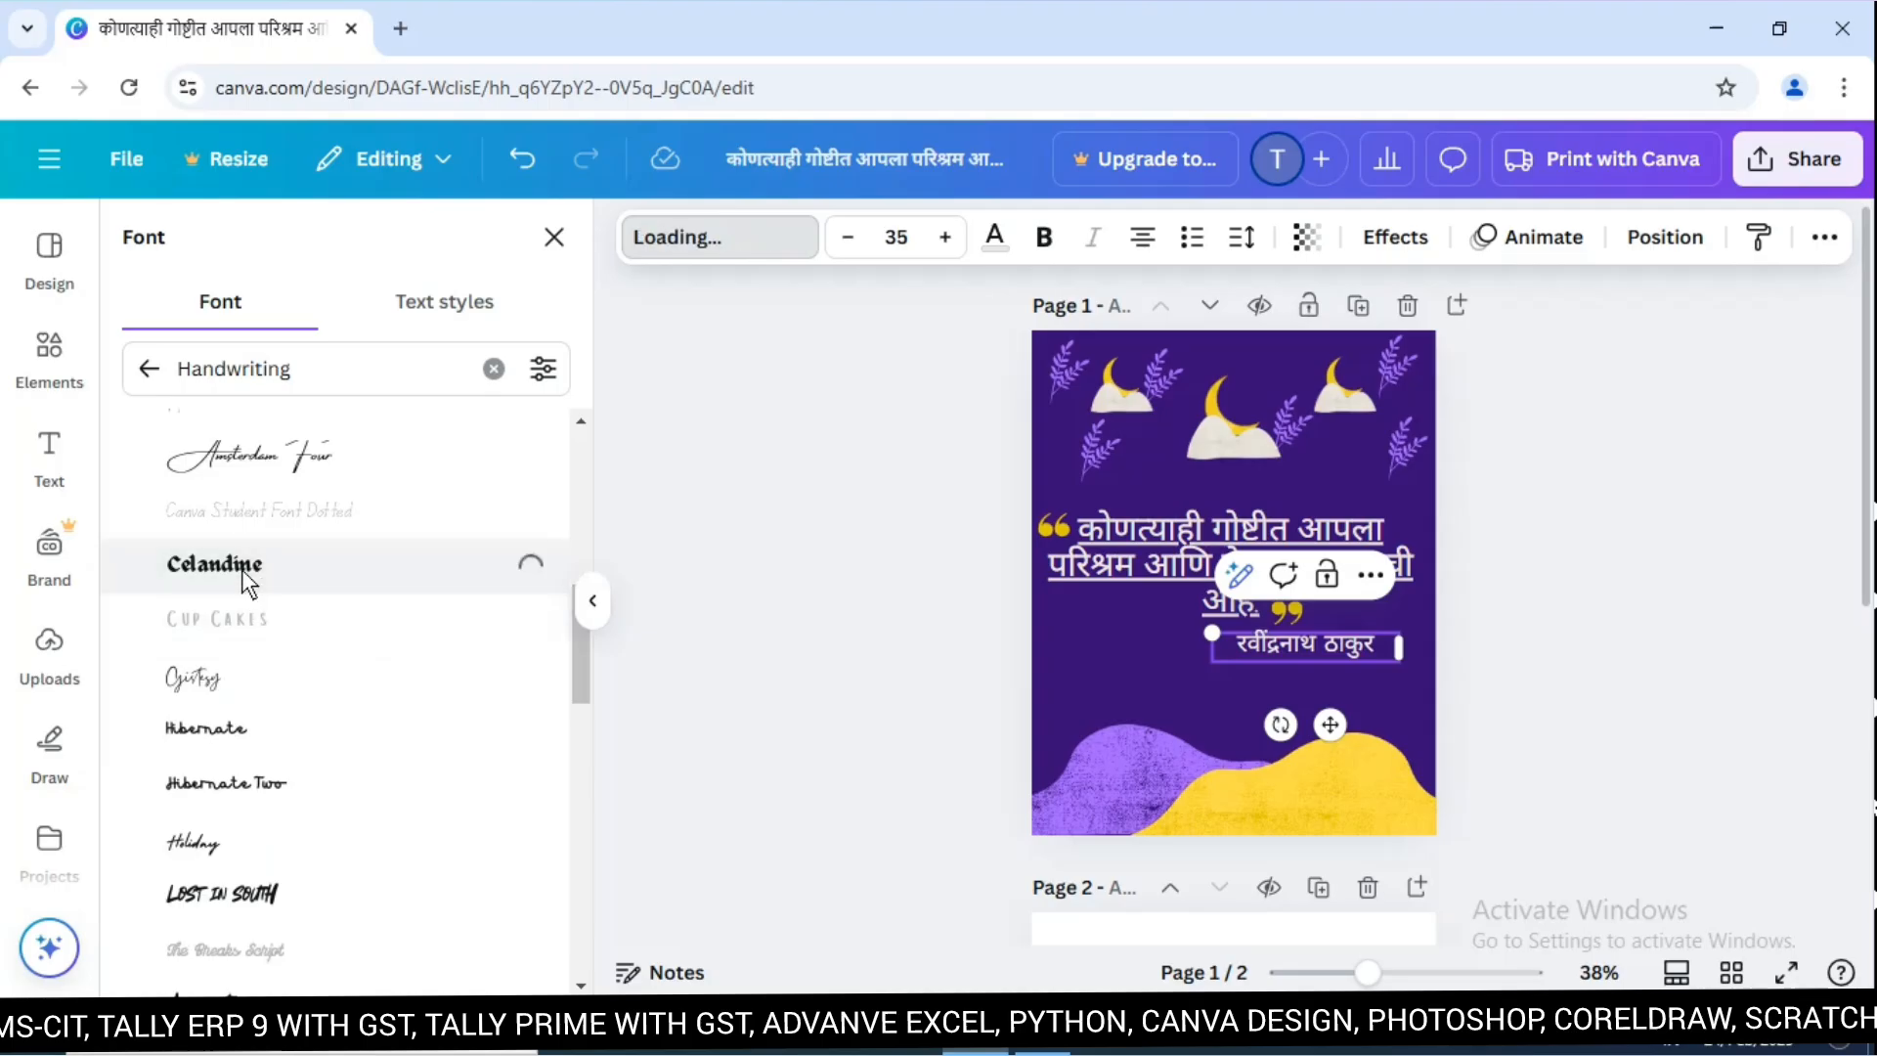
left_click(199, 687)
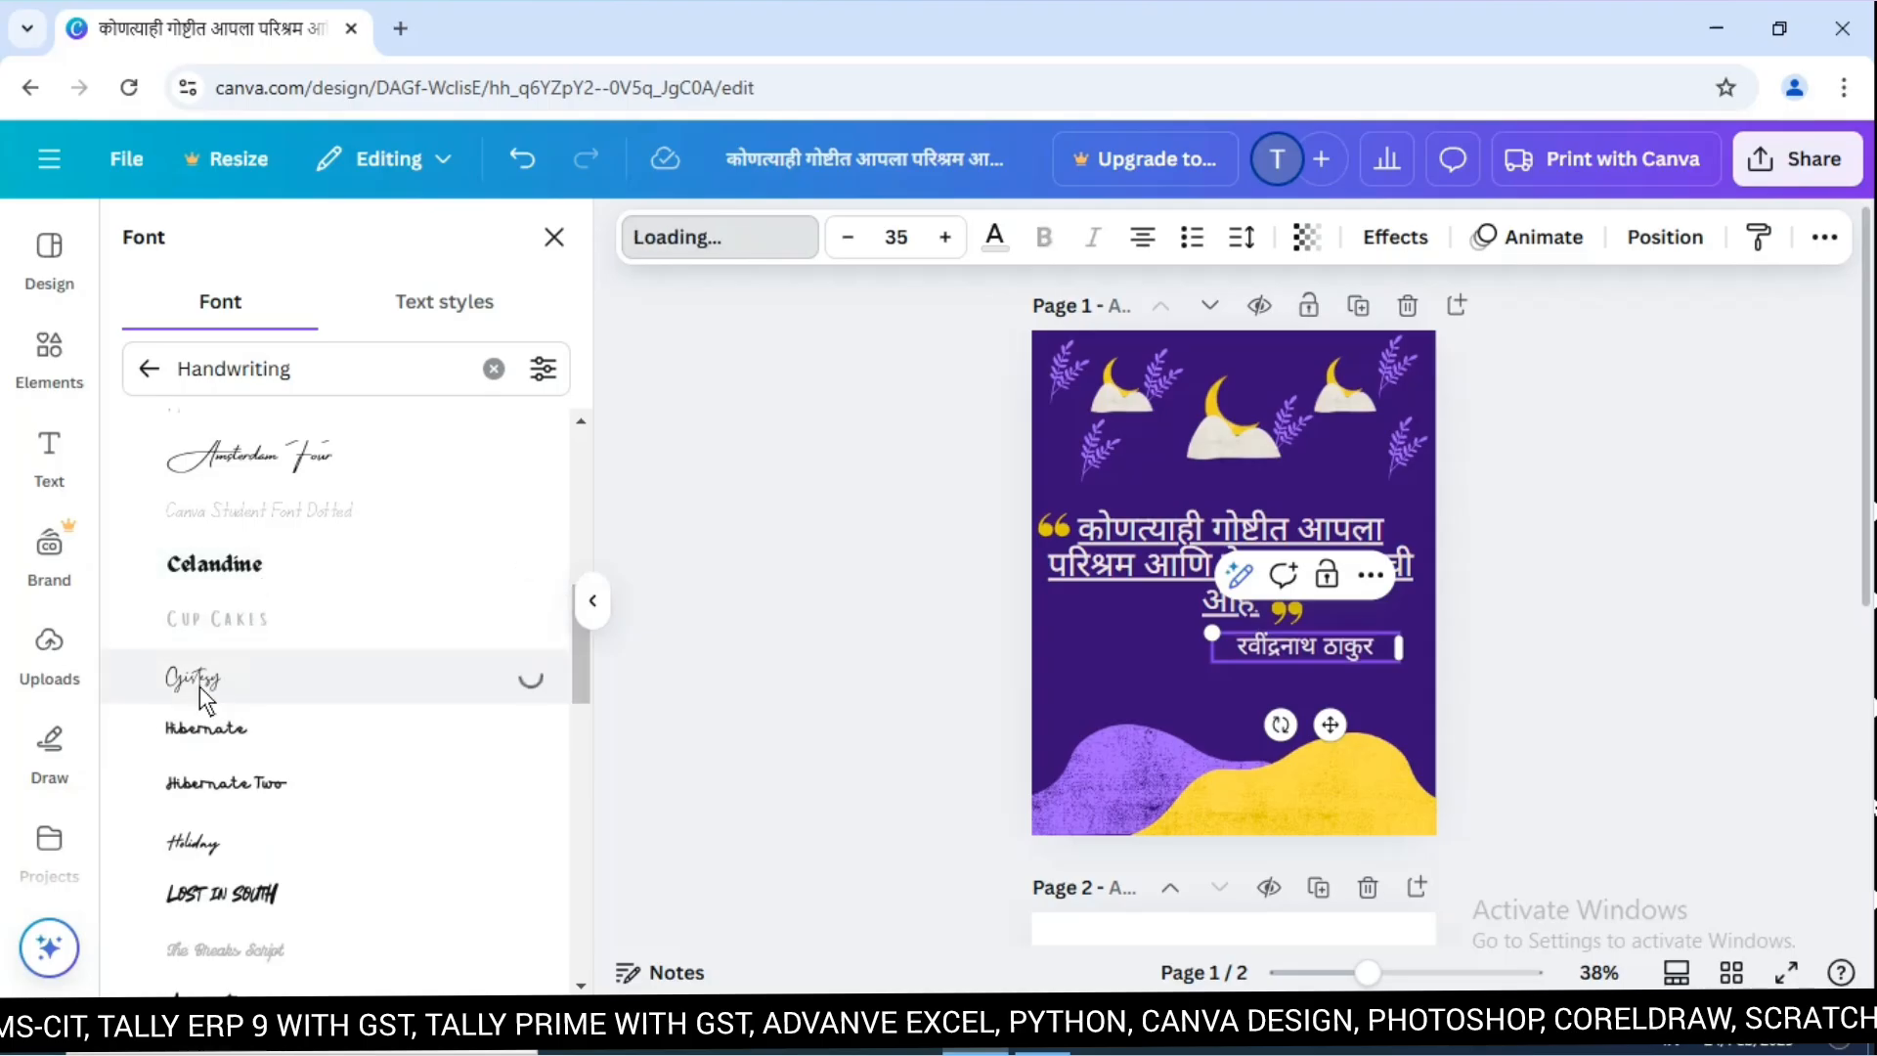
left_click(270, 785)
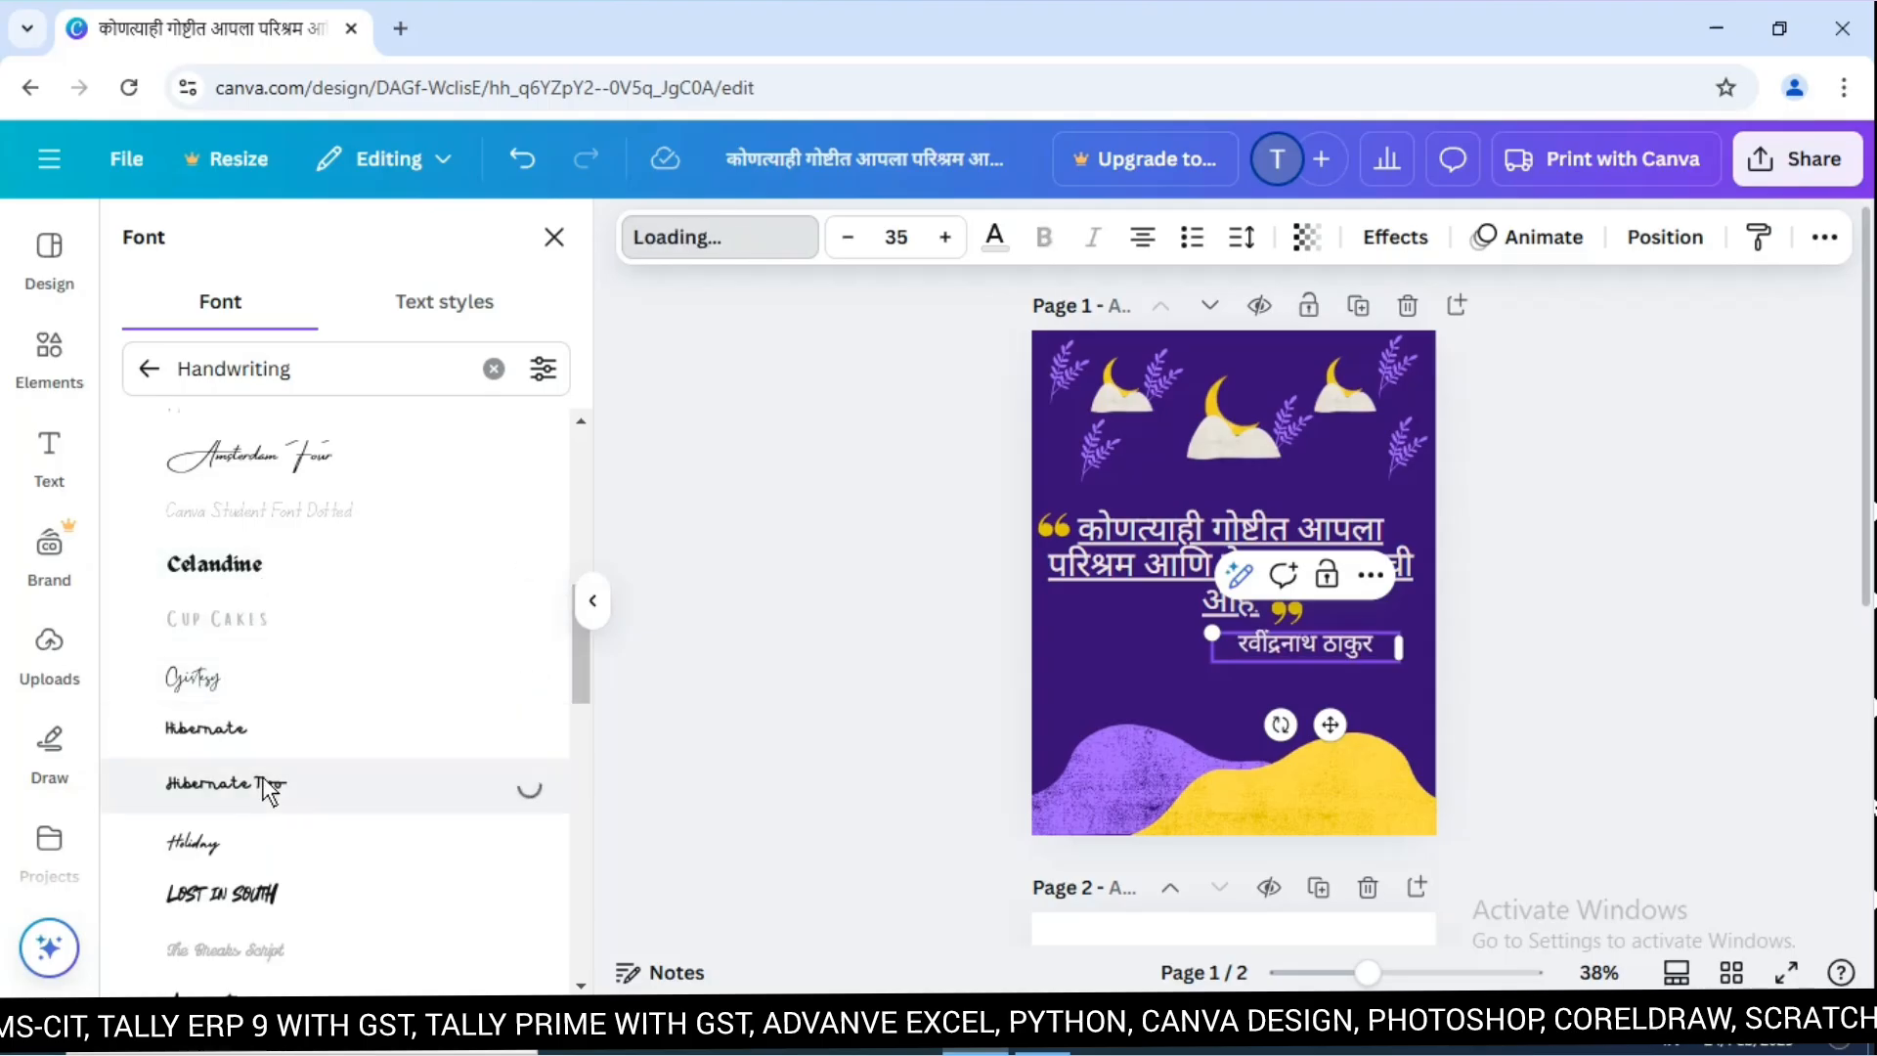
left_click(237, 885)
left_click_drag(583, 674, 591, 451)
left_click(193, 503)
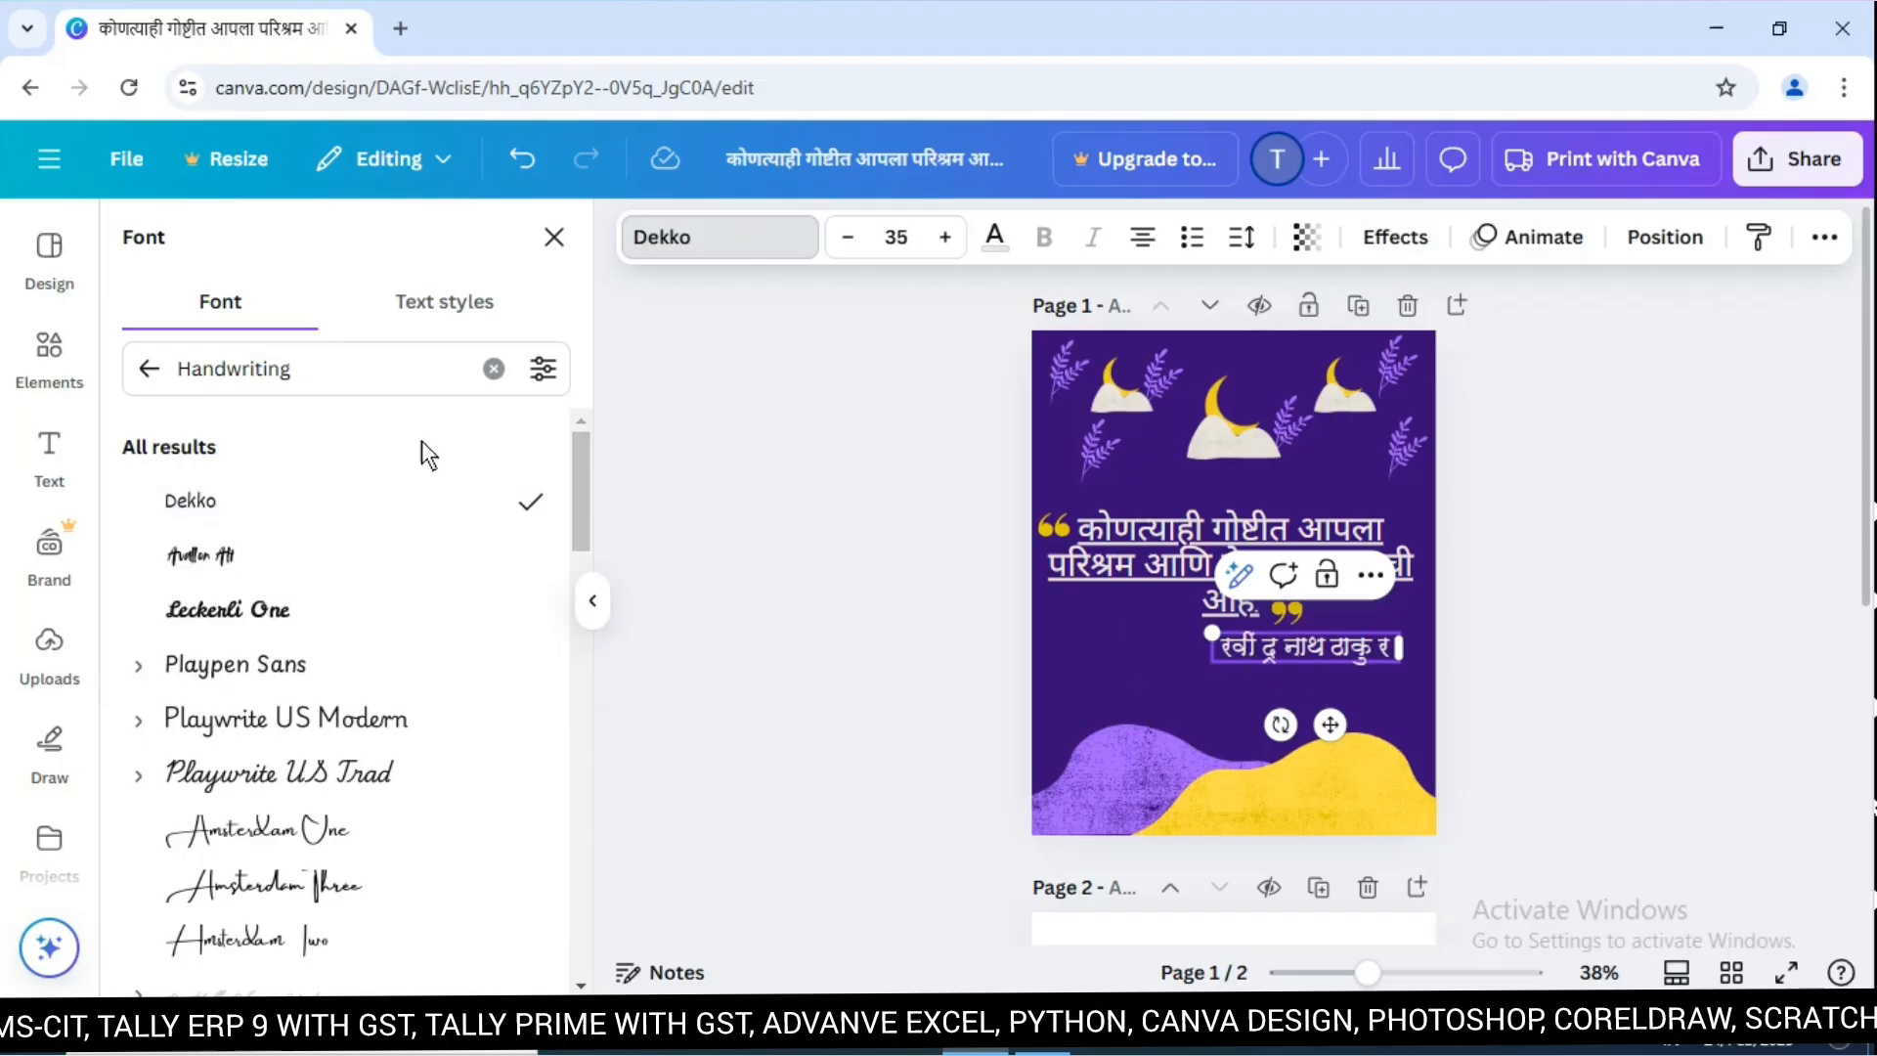
Replace the font search with "Corporate" and look through the listed fonts for the author name.
left_click(495, 367)
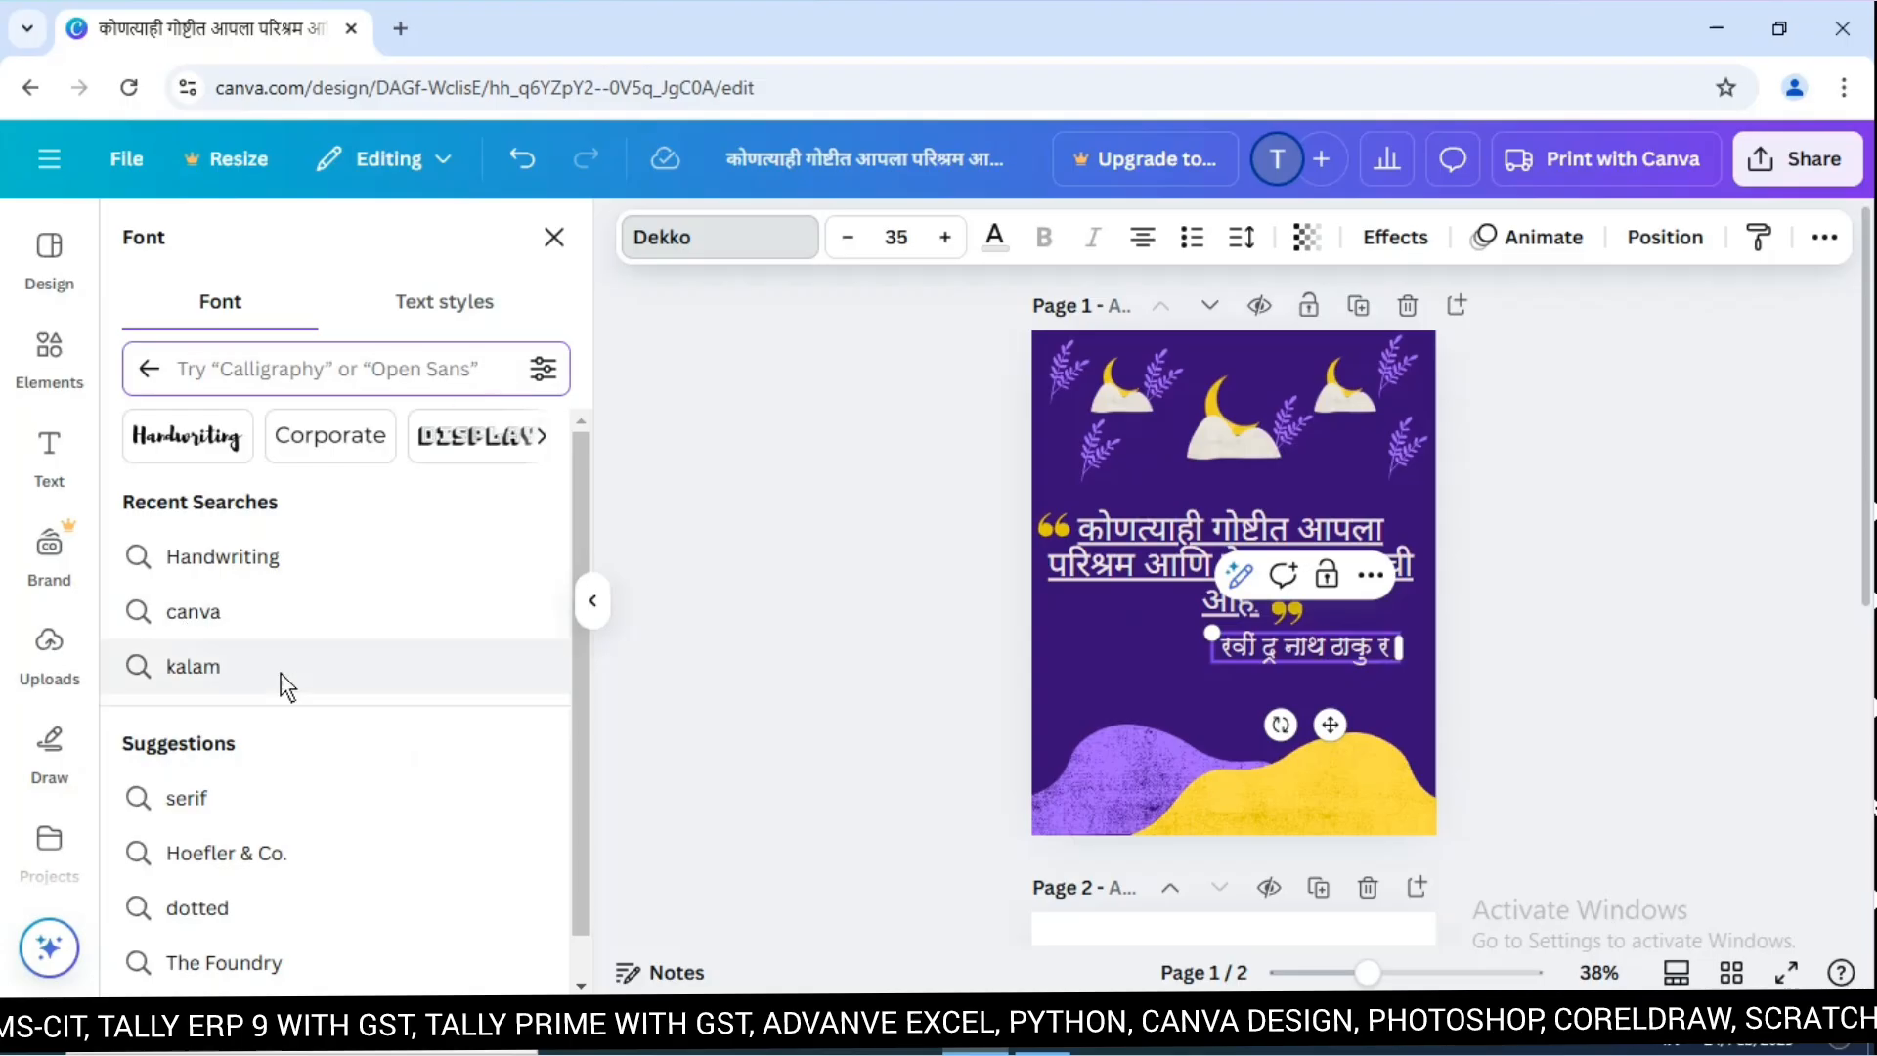
left_click(336, 441)
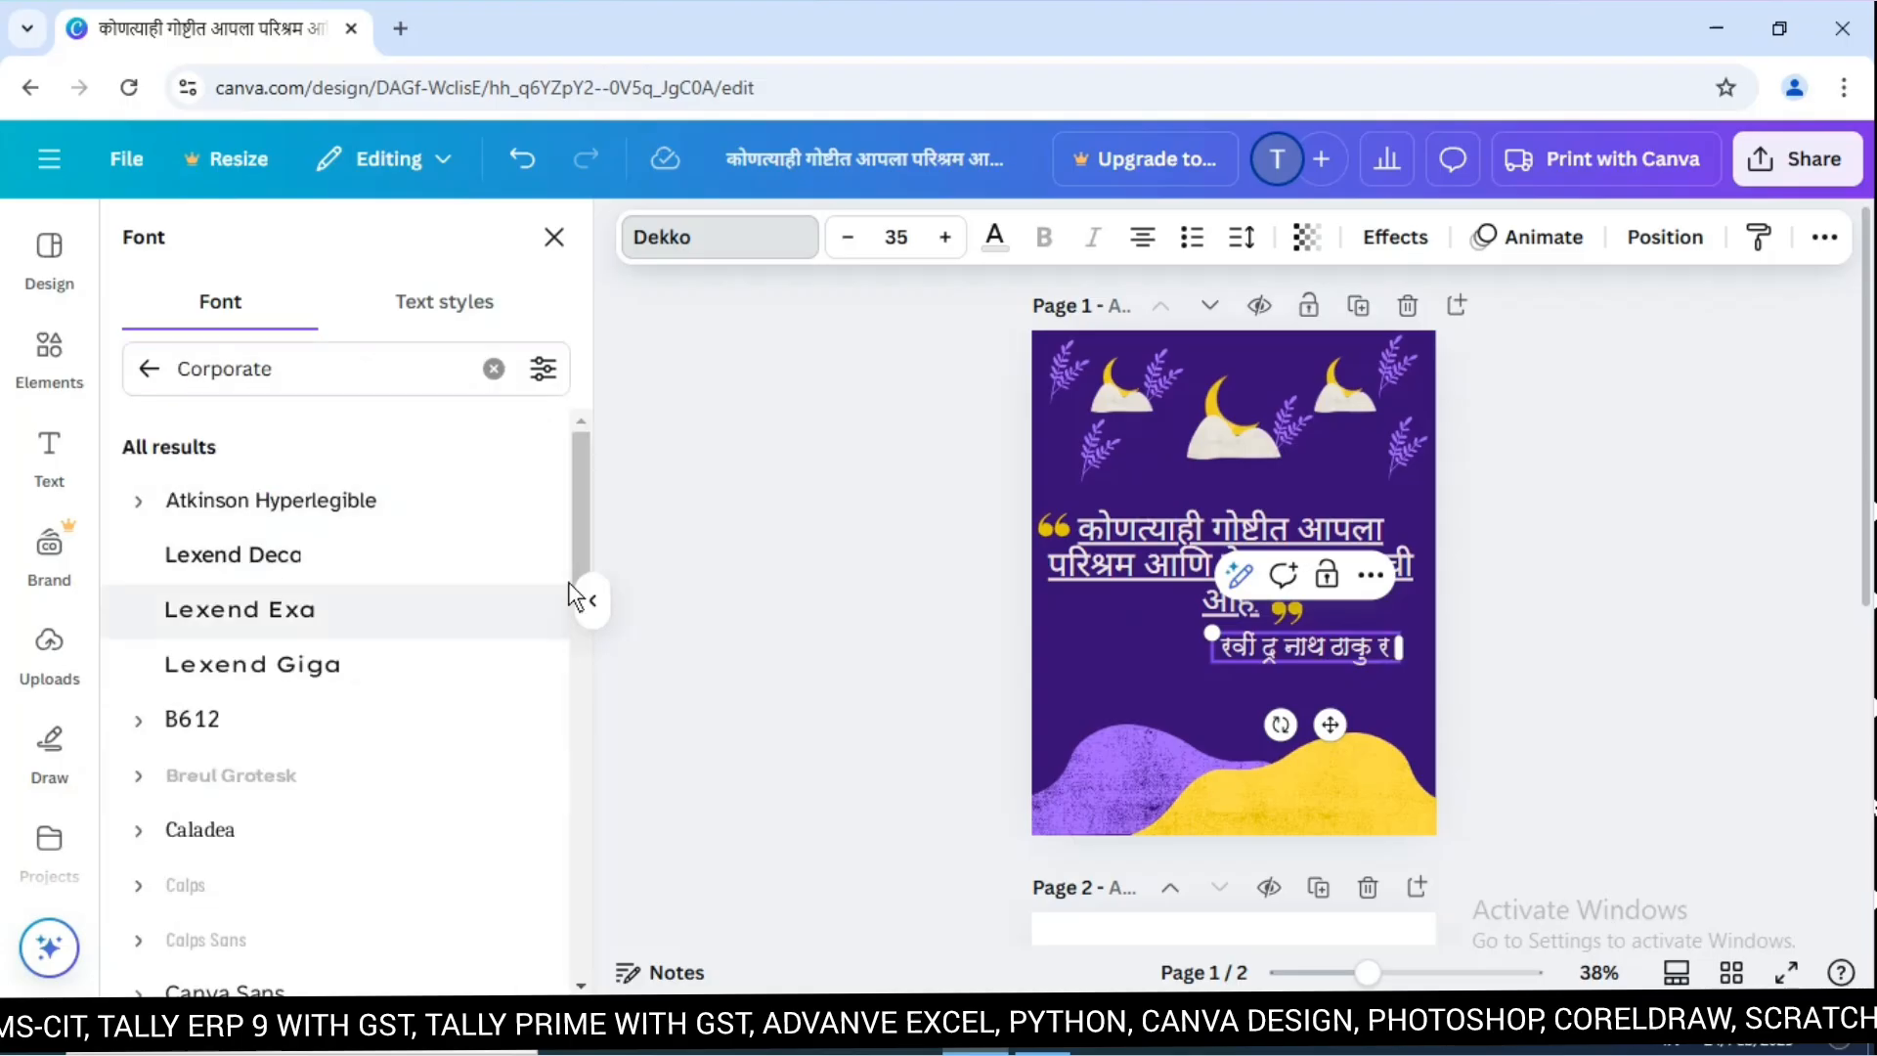
left_click_drag(584, 518, 576, 766)
scroll(585, 822, "down", 6)
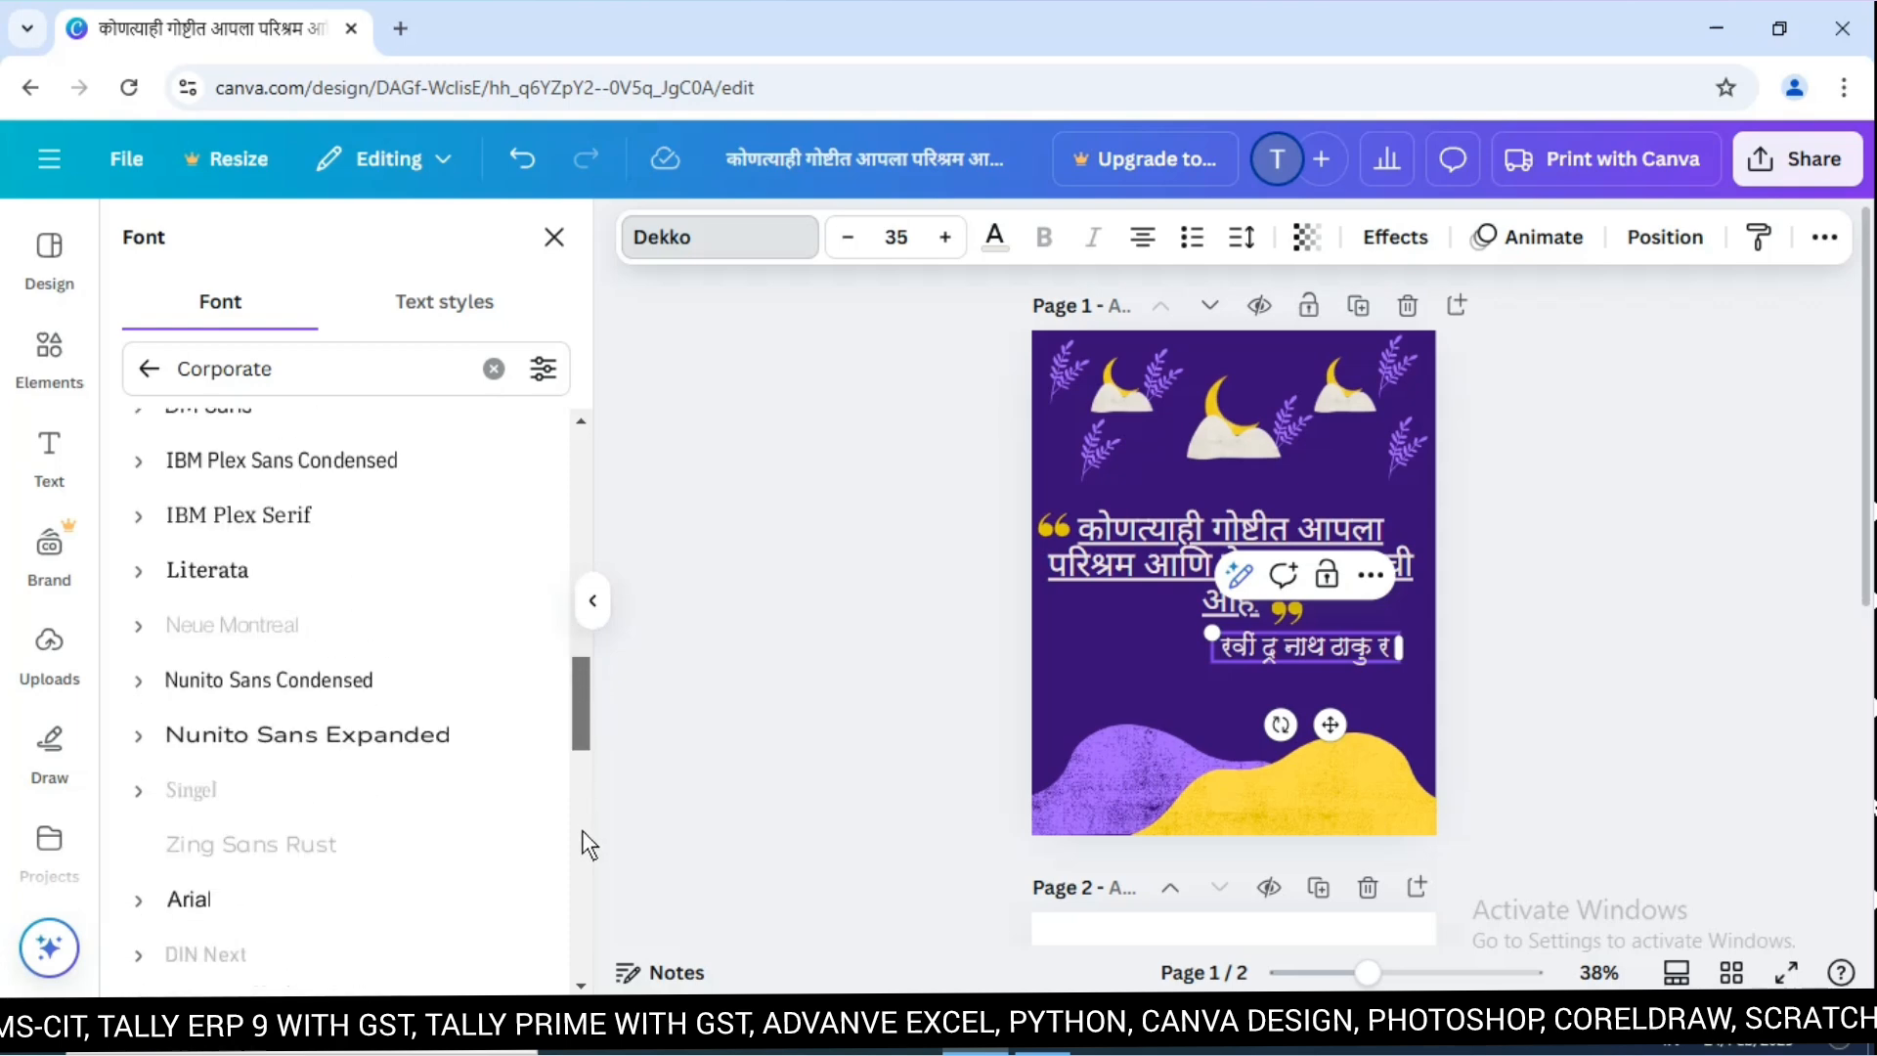
scroll(570, 885, "down", 5)
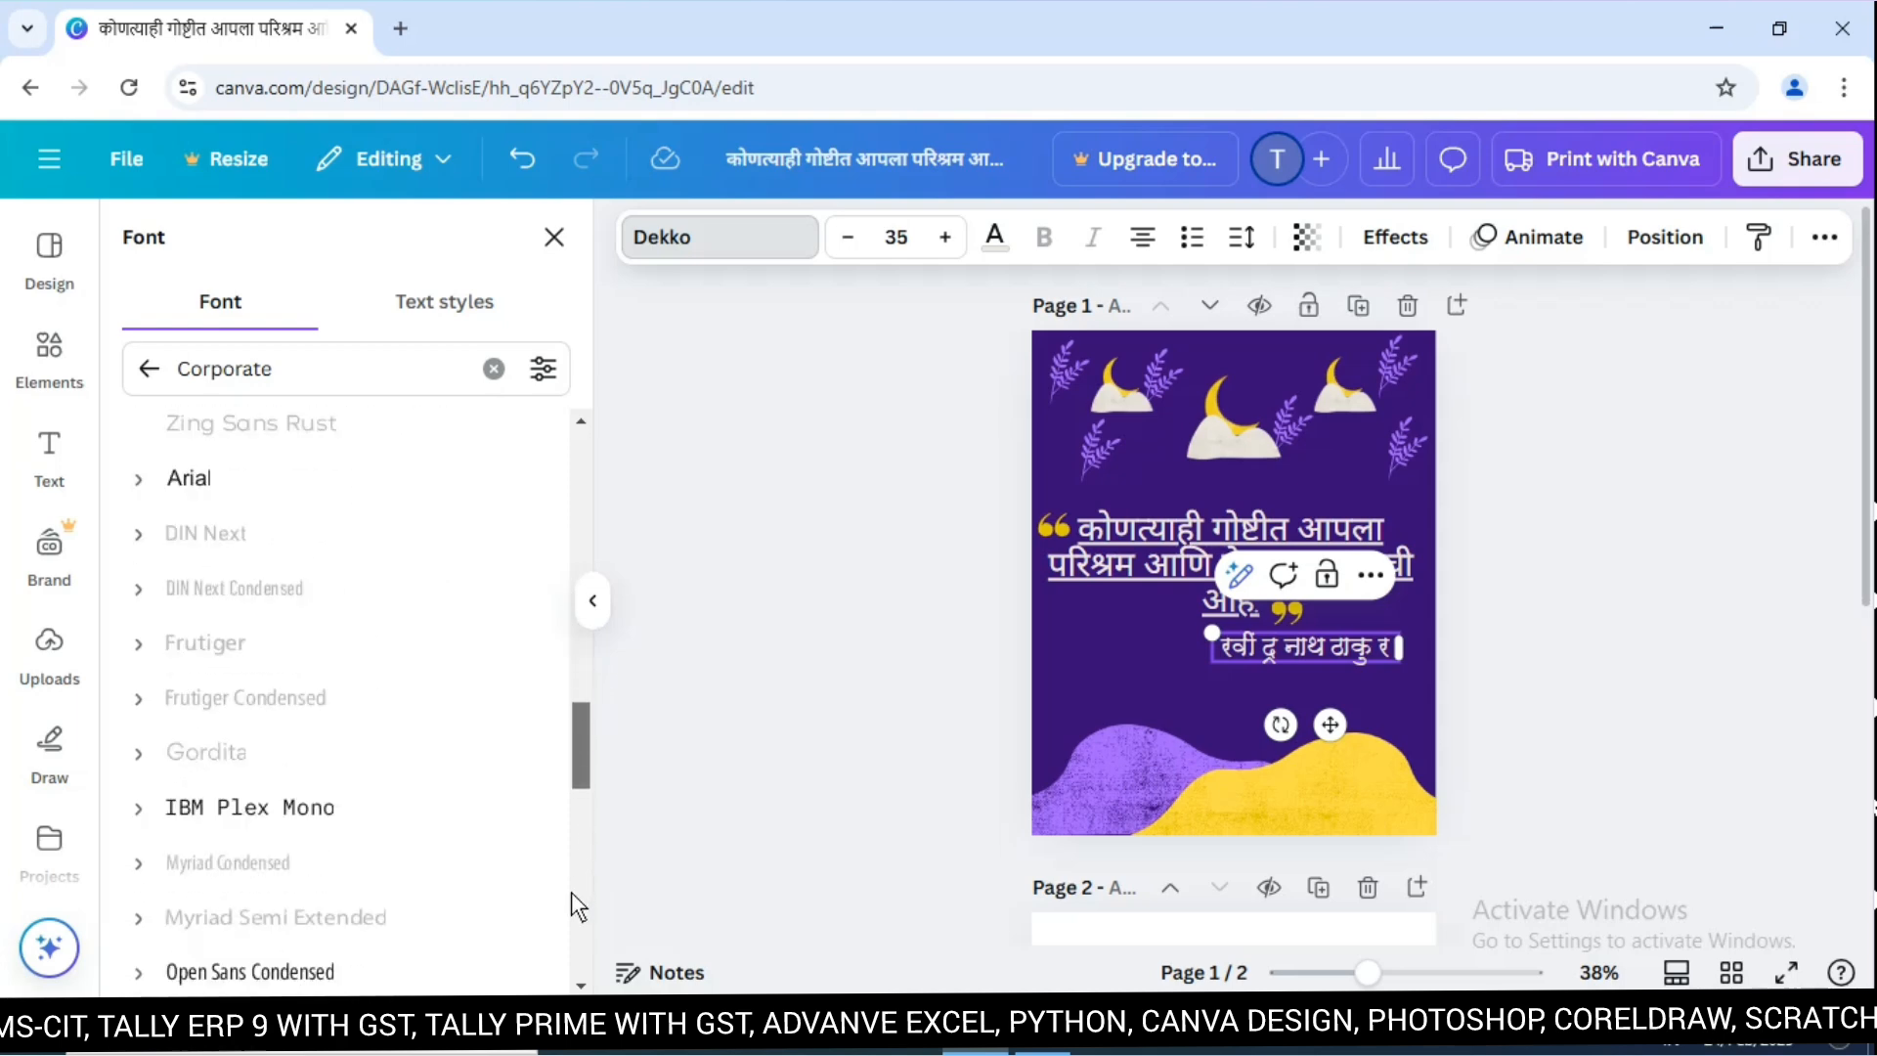
left_click_drag(574, 927, 589, 544)
Replace the font search with "Display" and try Zico Display Inline and Zico Display Outline on the author name.
left_click(494, 368)
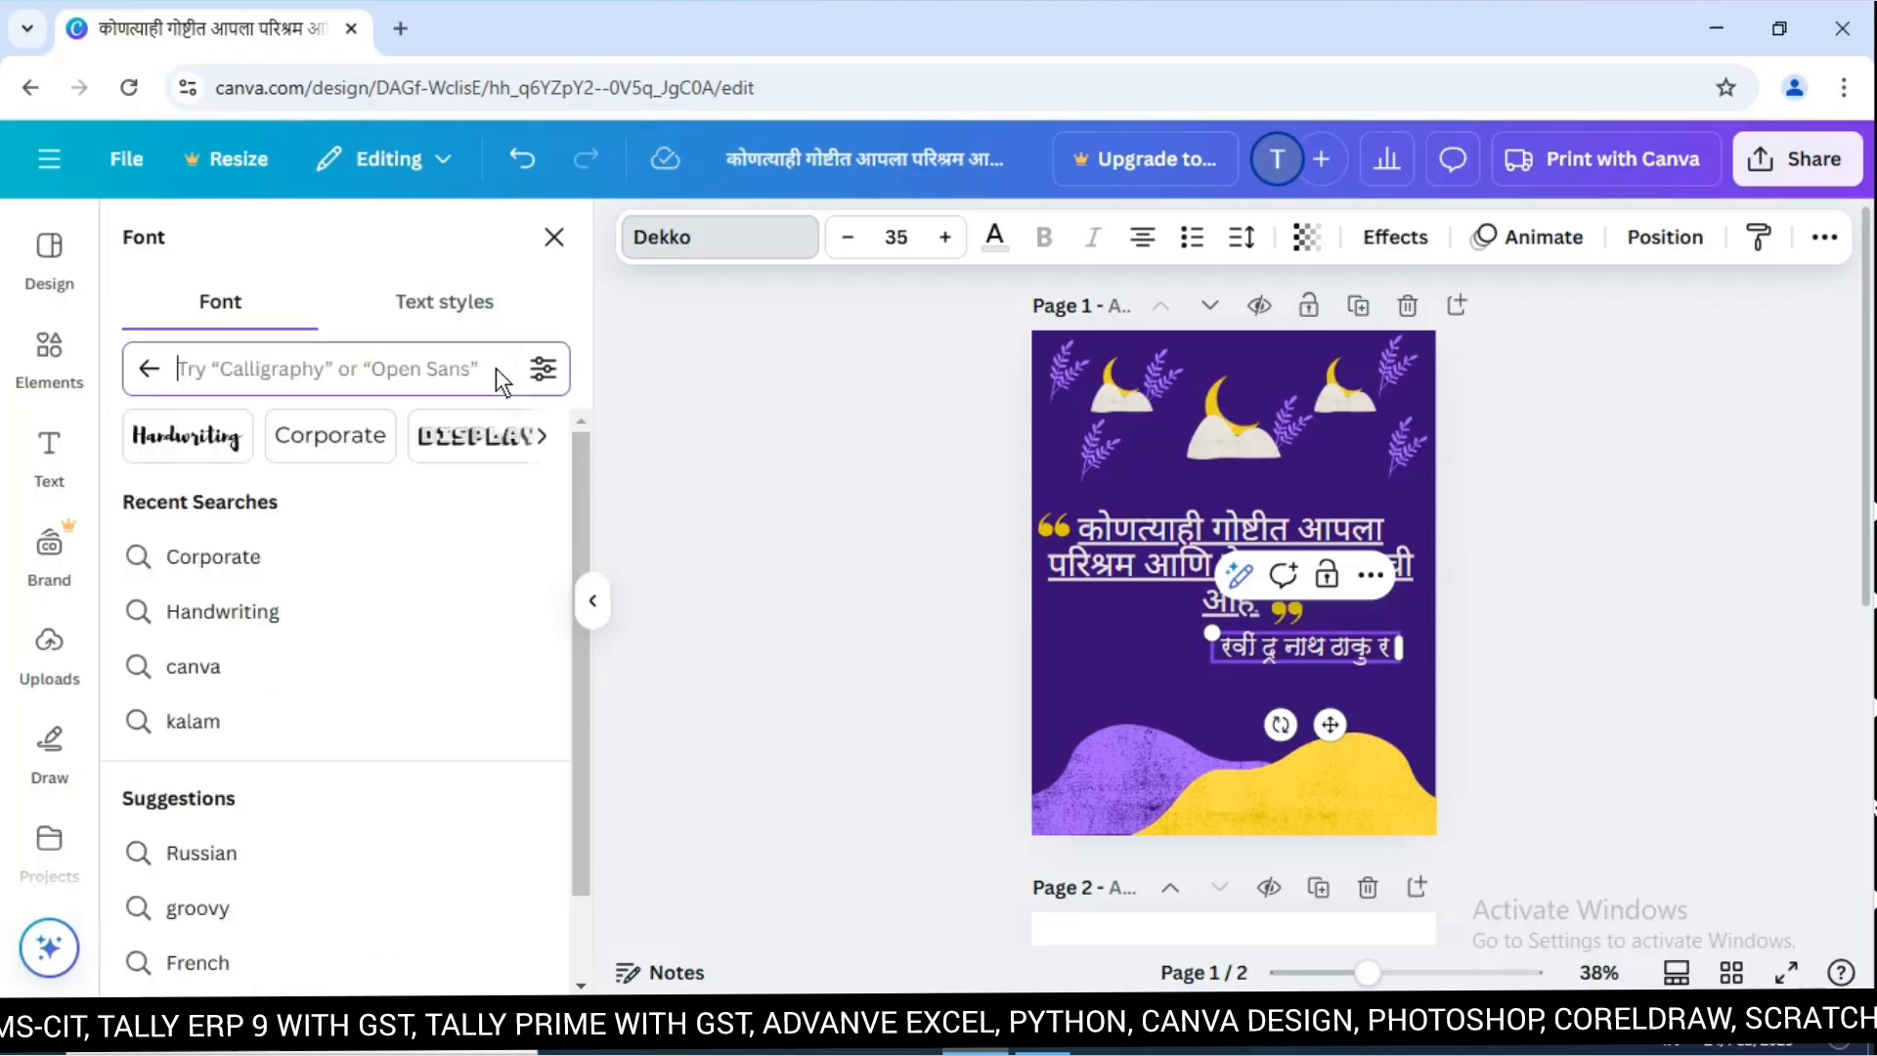
left_click(466, 442)
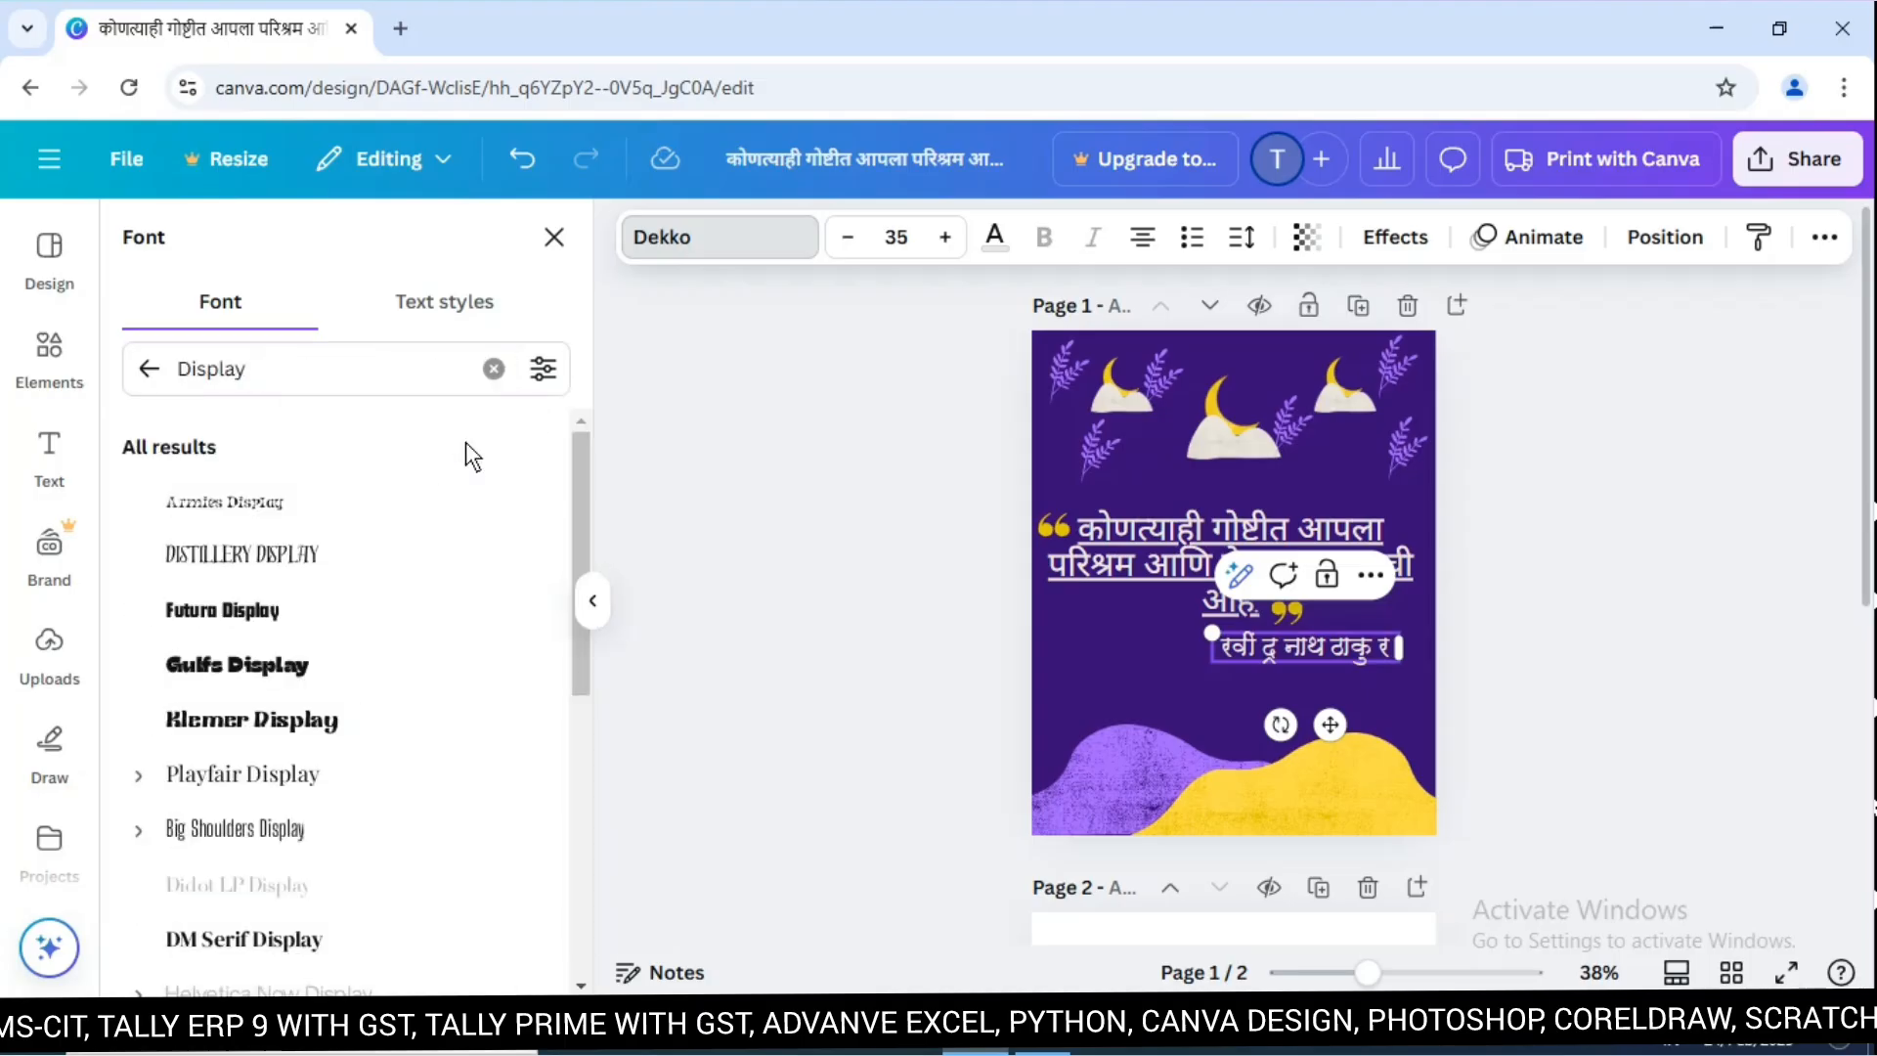
left_click_drag(574, 494, 601, 800)
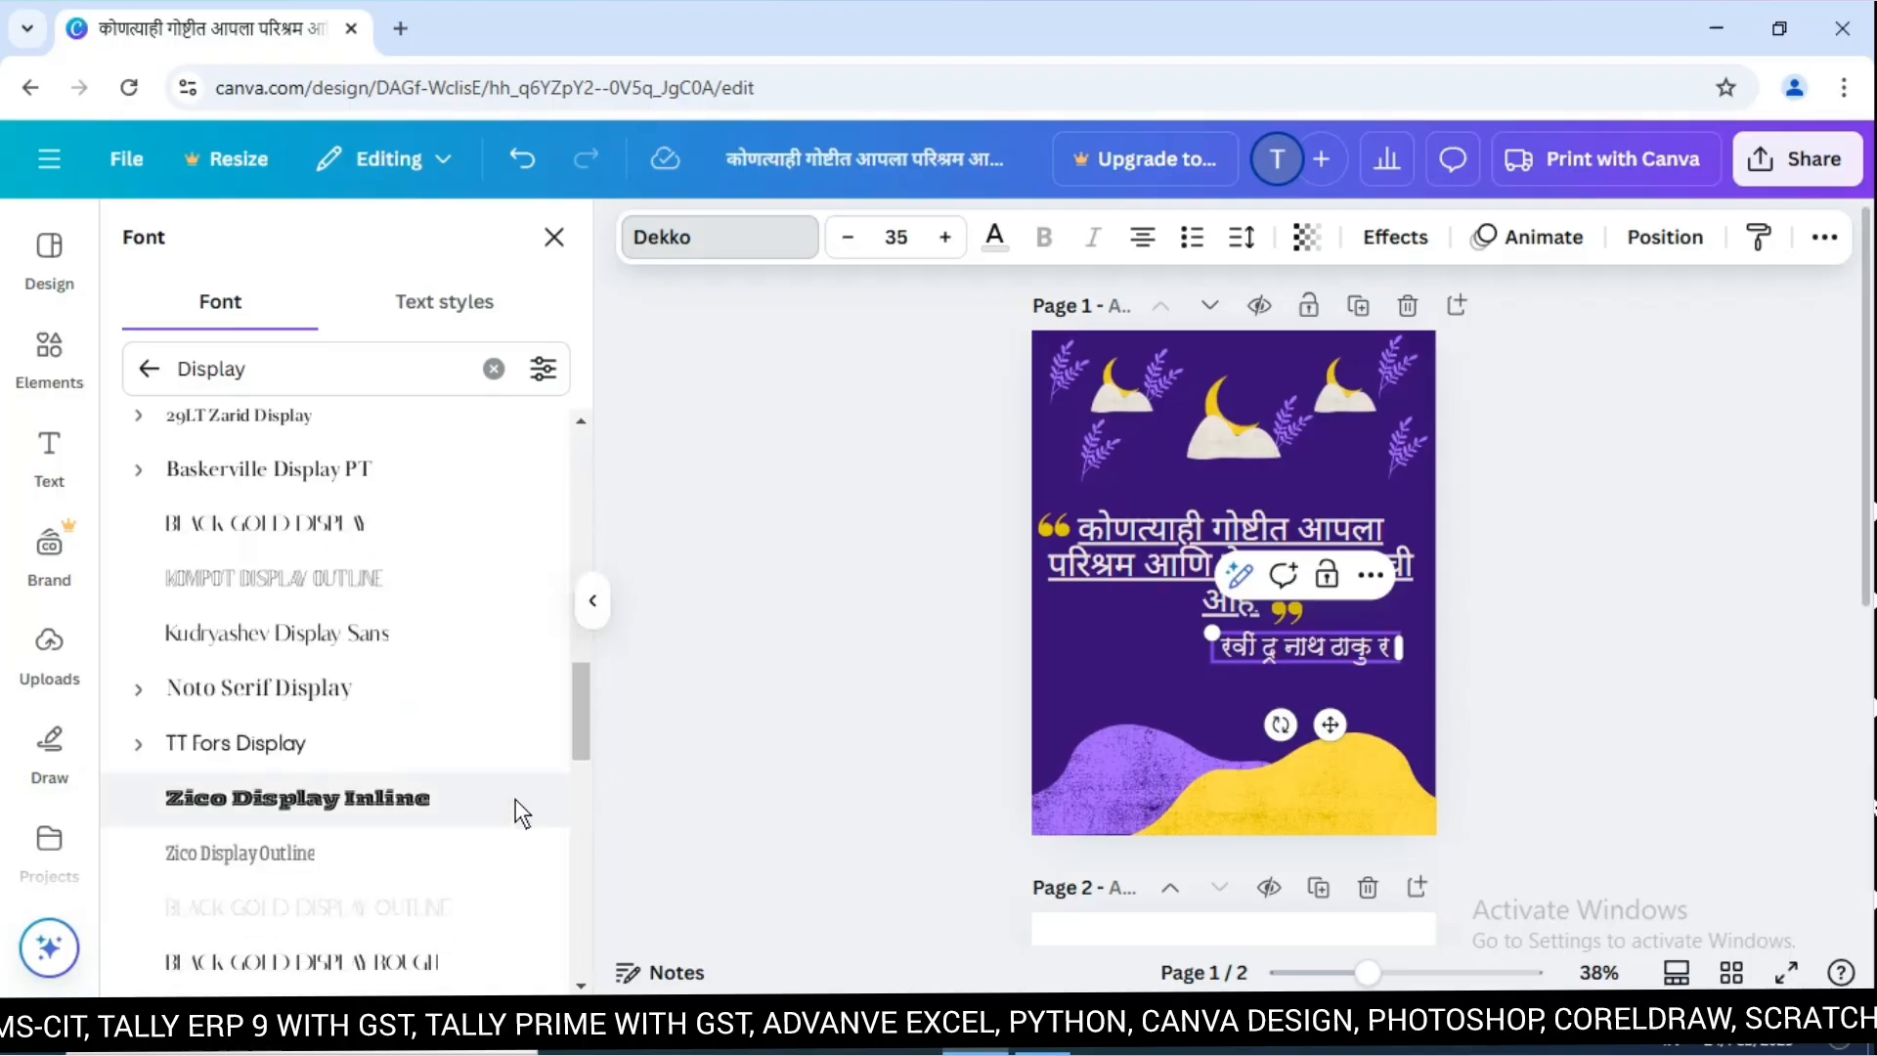
left_click(263, 808)
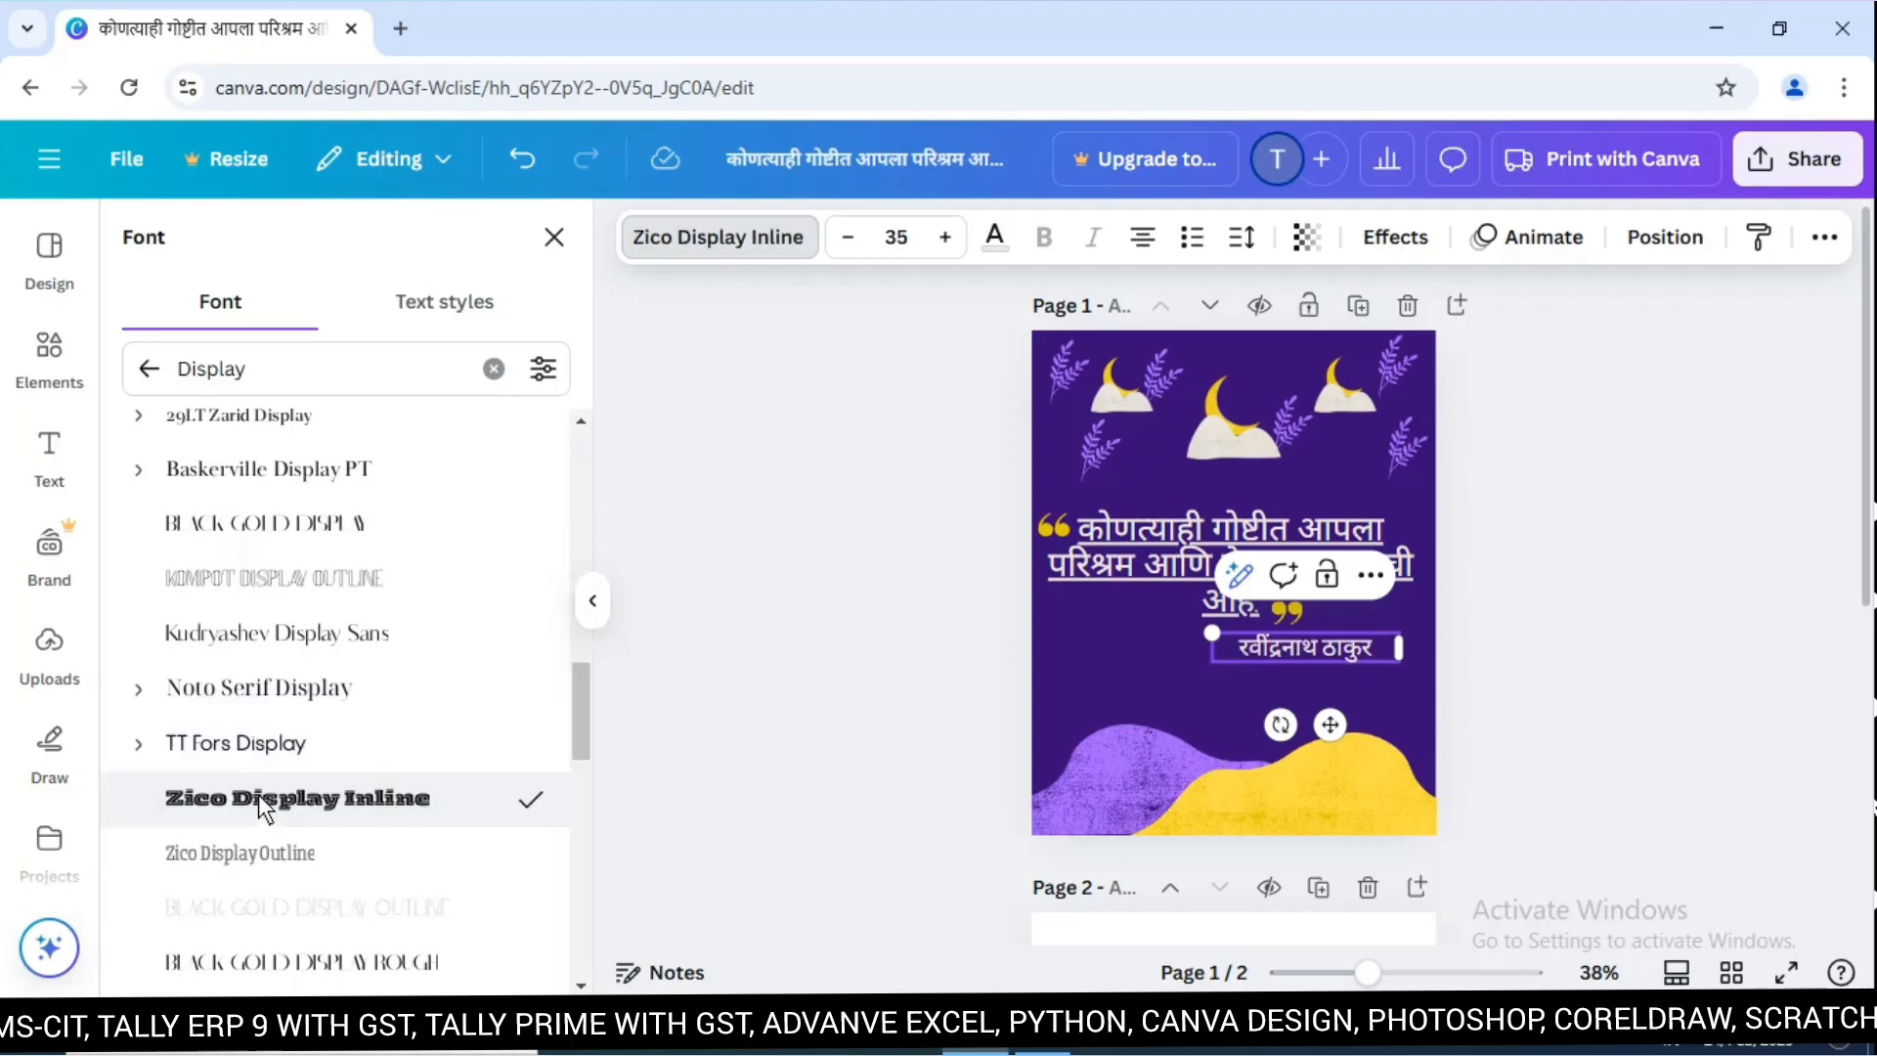
left_click(258, 847)
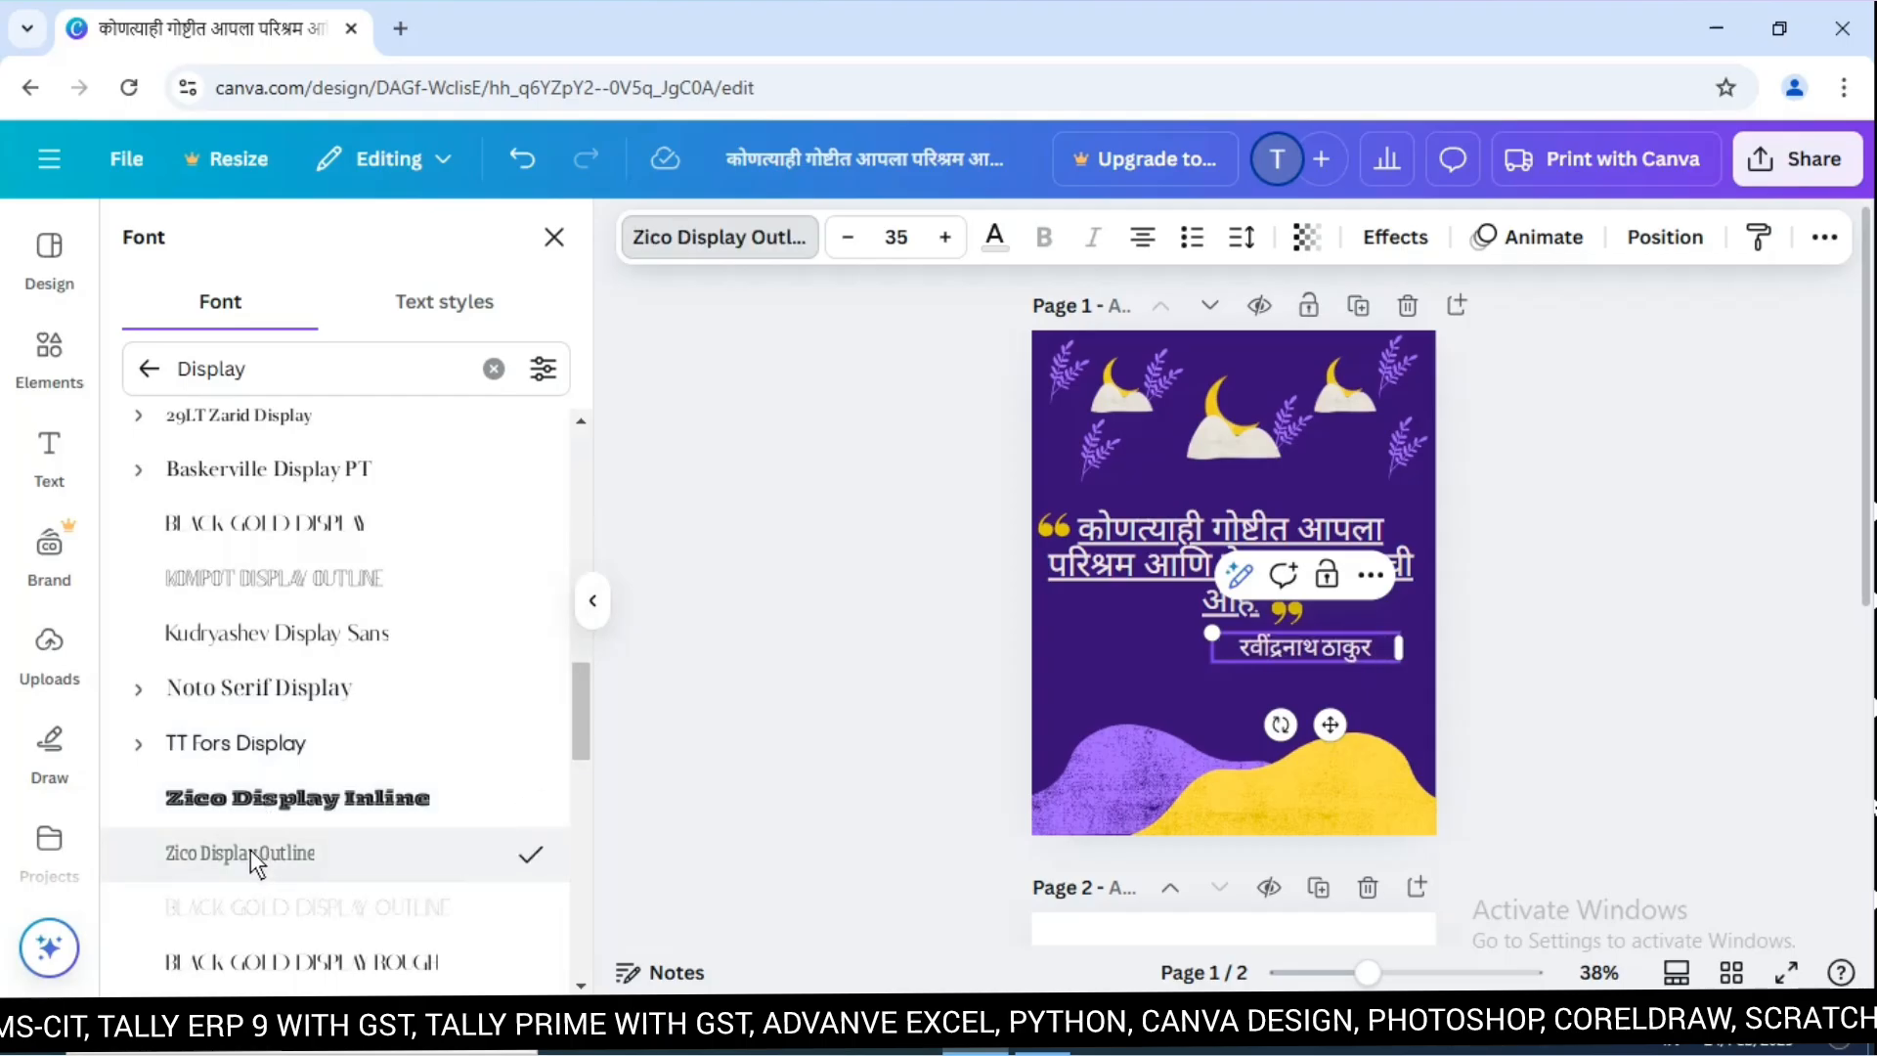
Try Barbra and Barbra SemiCondensed from the Display fonts, and apply Bellota to the author name.
scroll(583, 726, "down", 5)
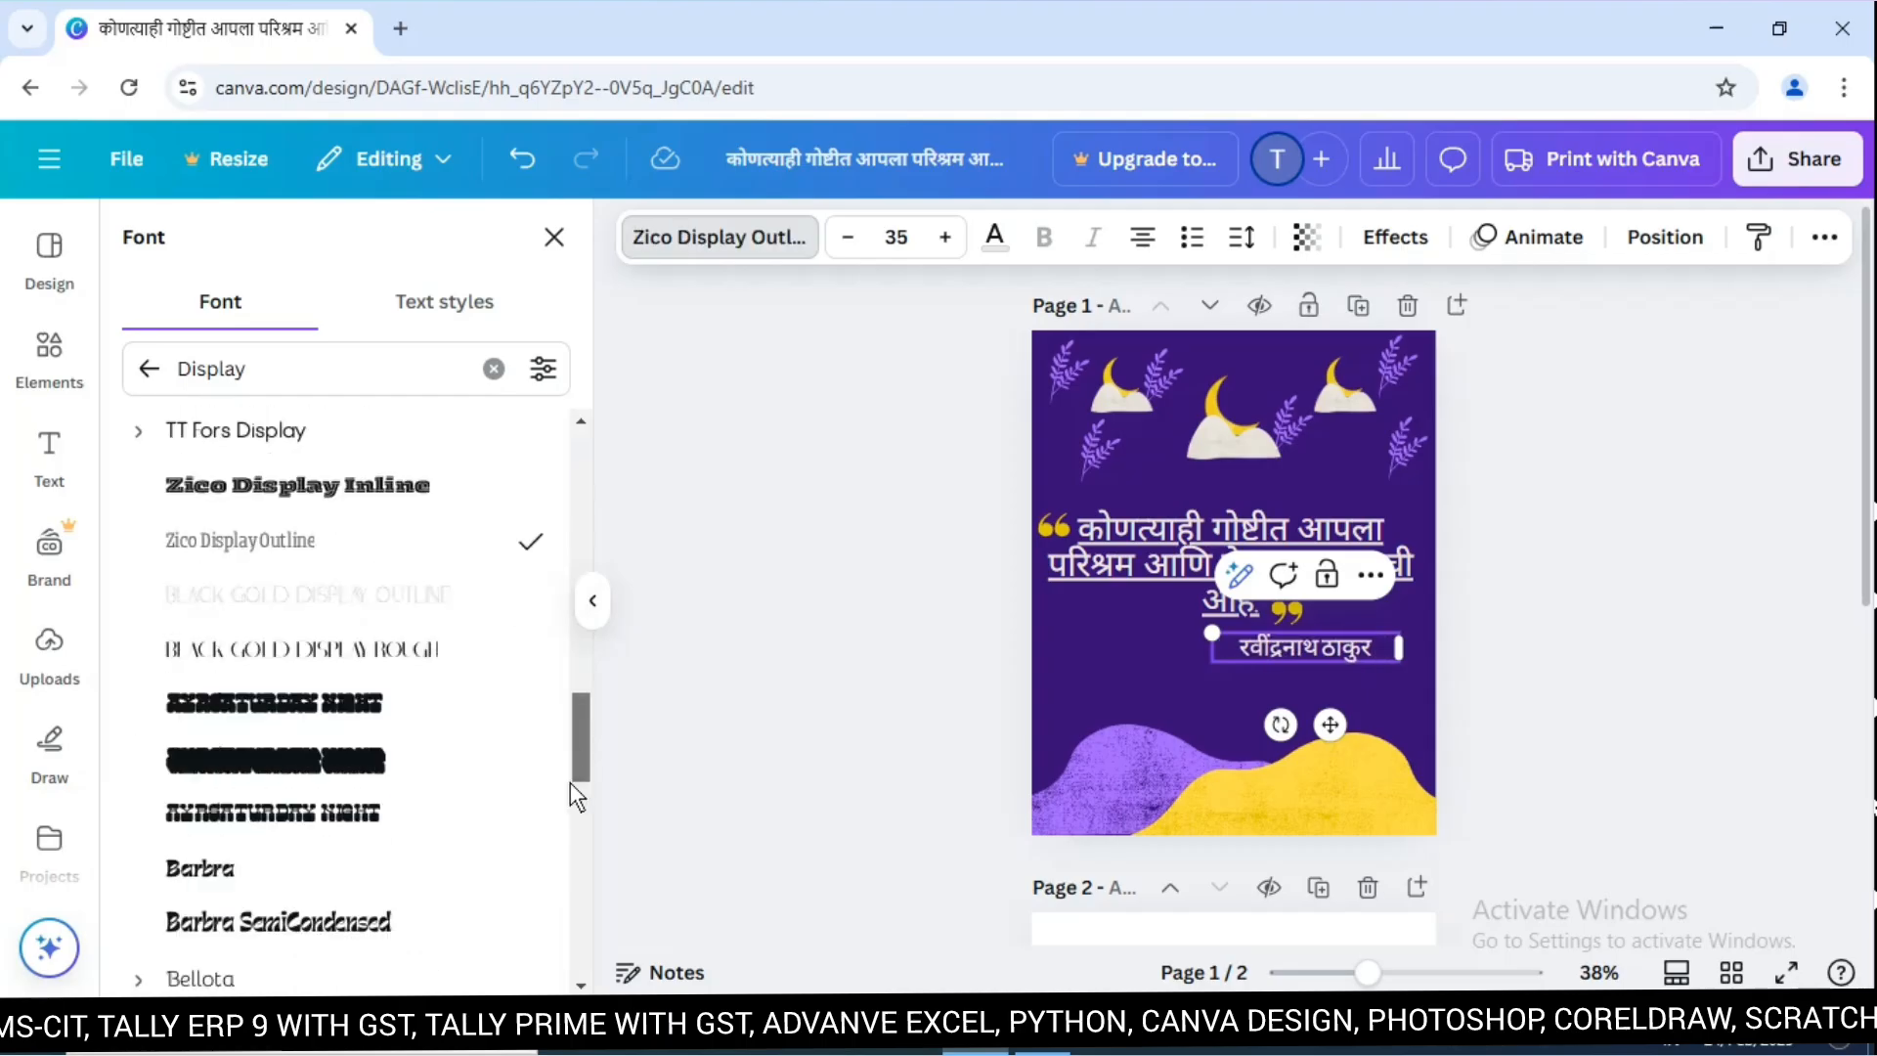
left_click(207, 716)
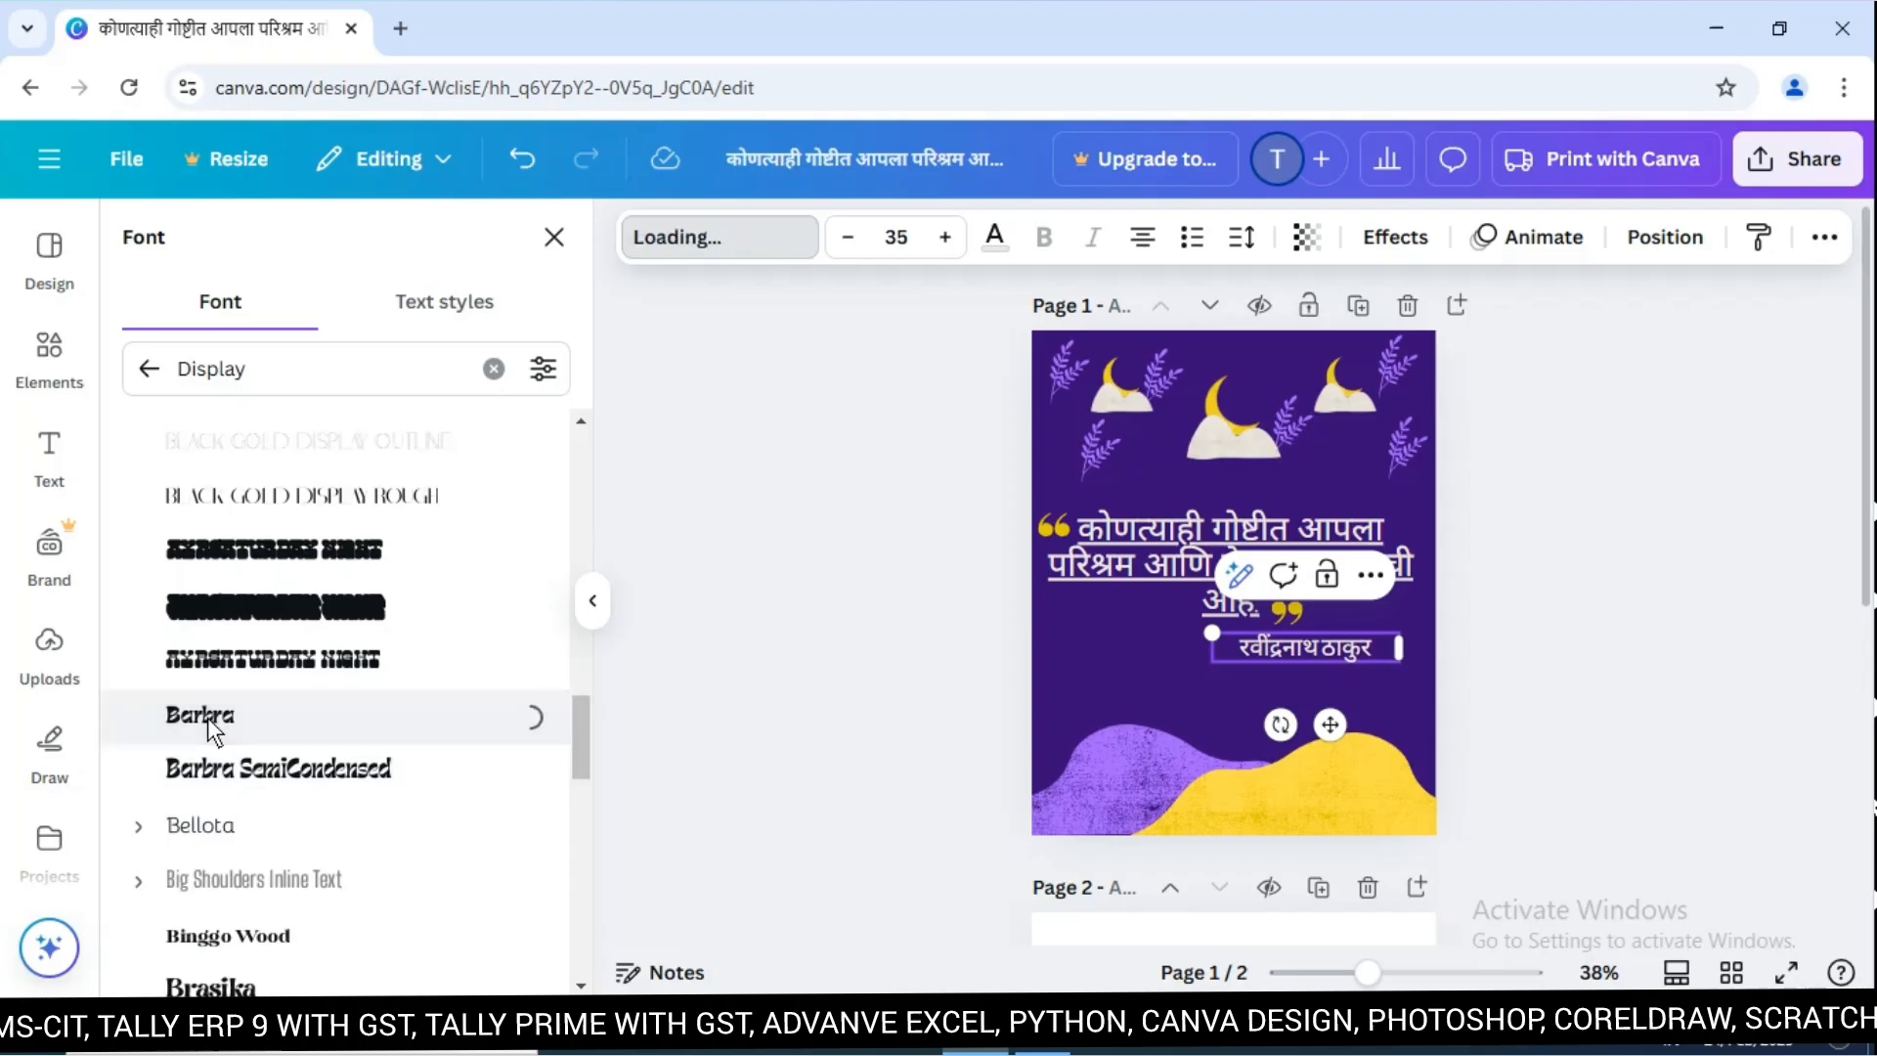
left_click(253, 775)
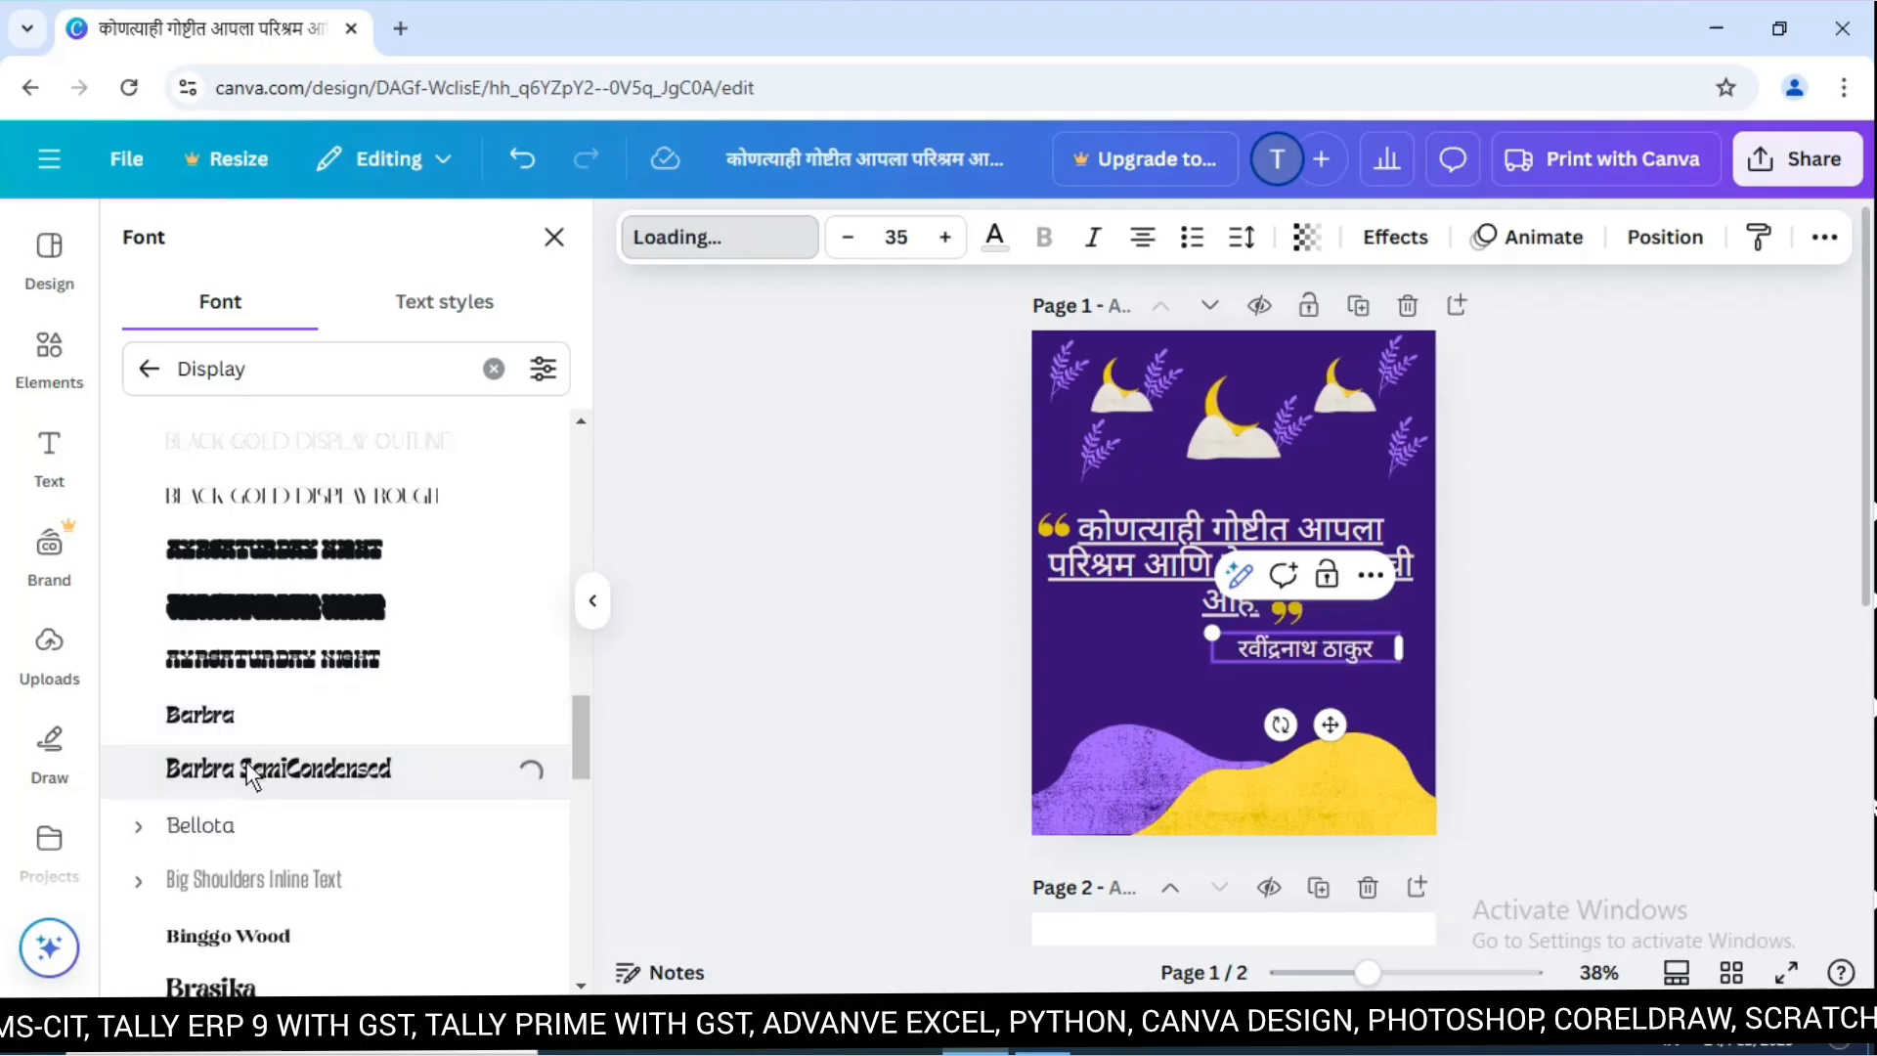
left_click(214, 822)
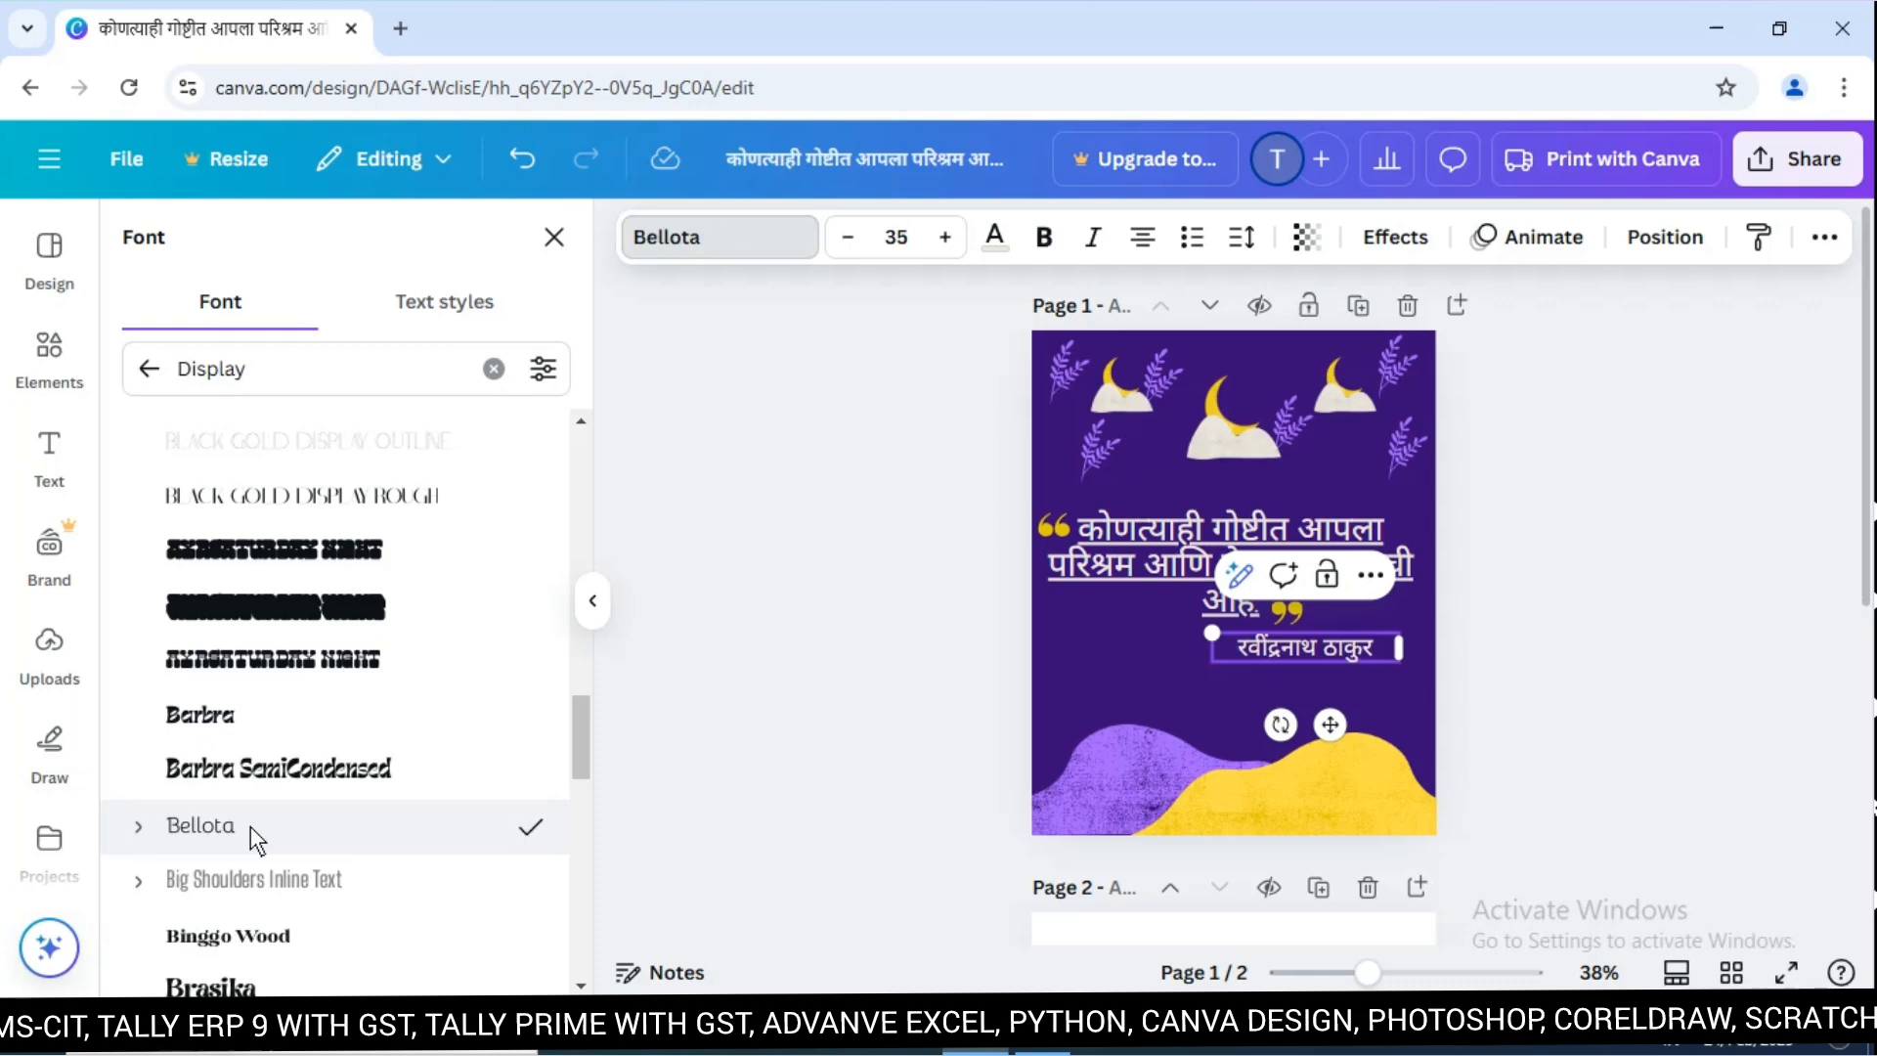
left_click(554, 238)
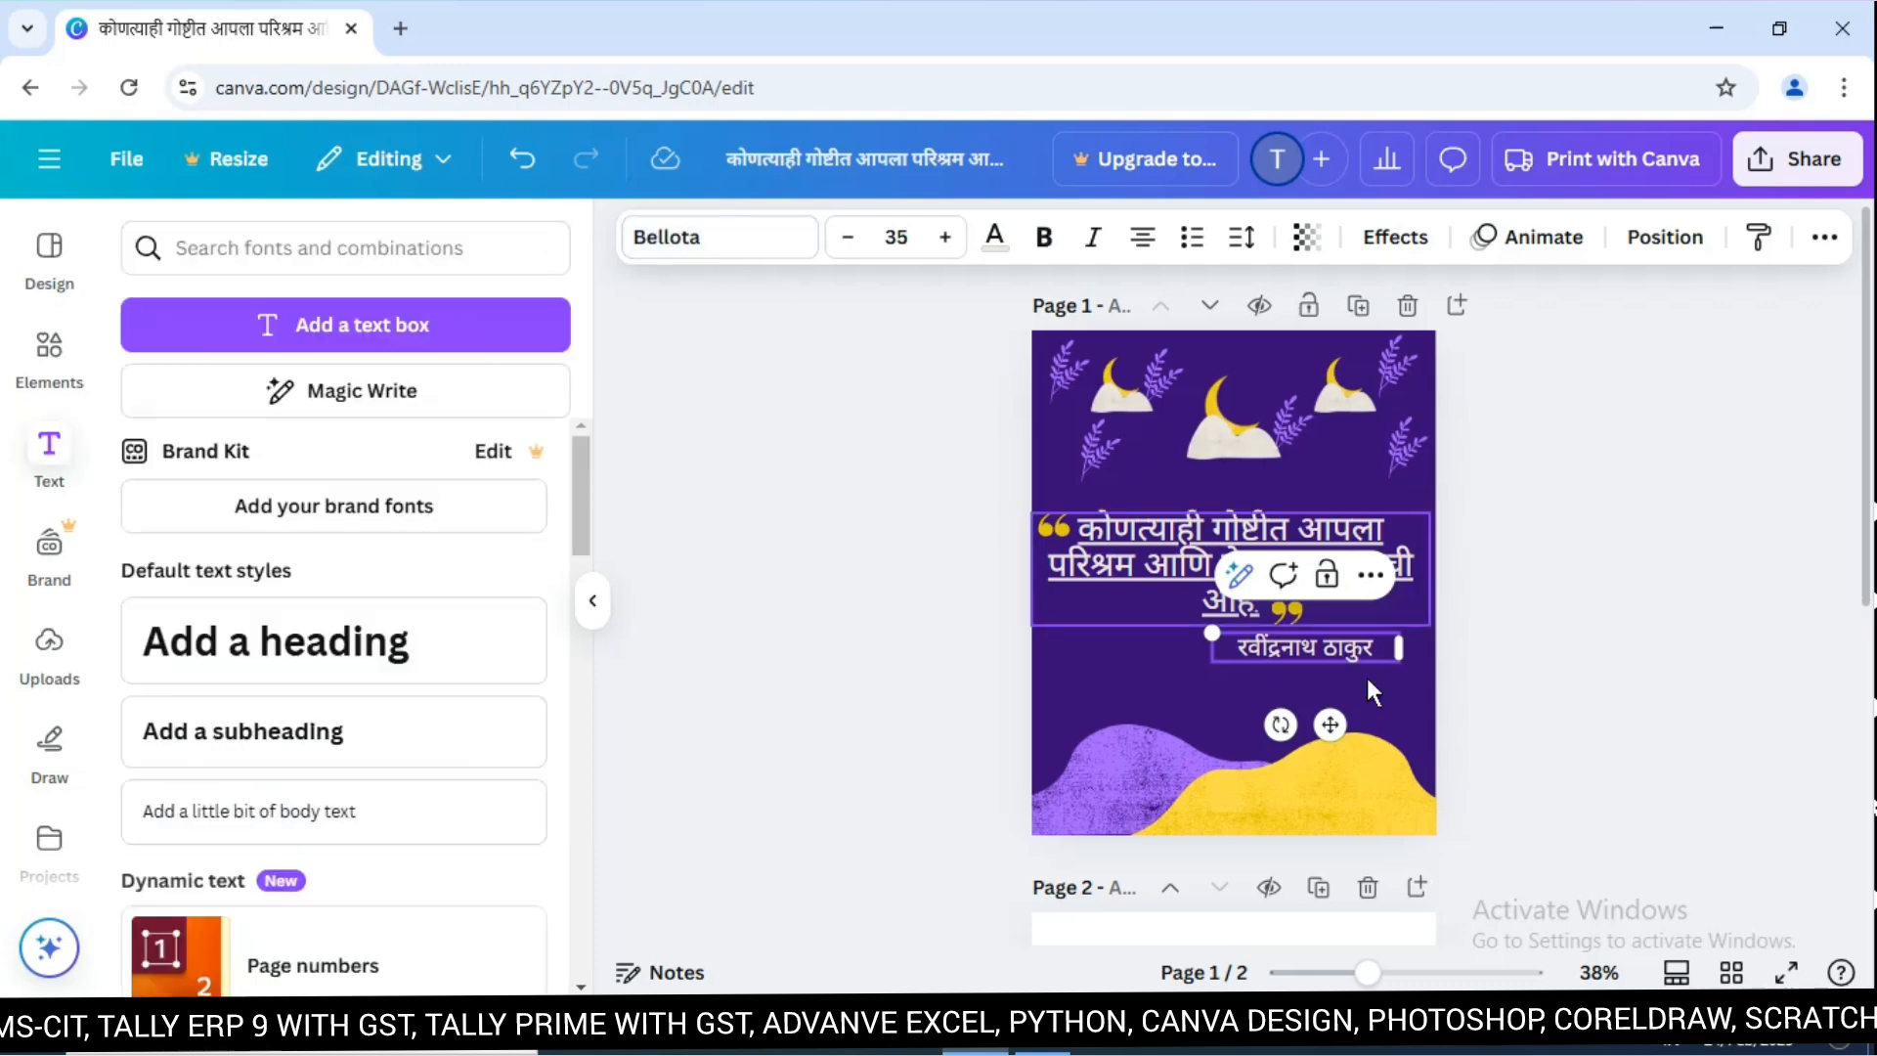
Try the dark purple document colour #380c76 on the author name's text.
left_click_drag(1278, 644, 1233, 644)
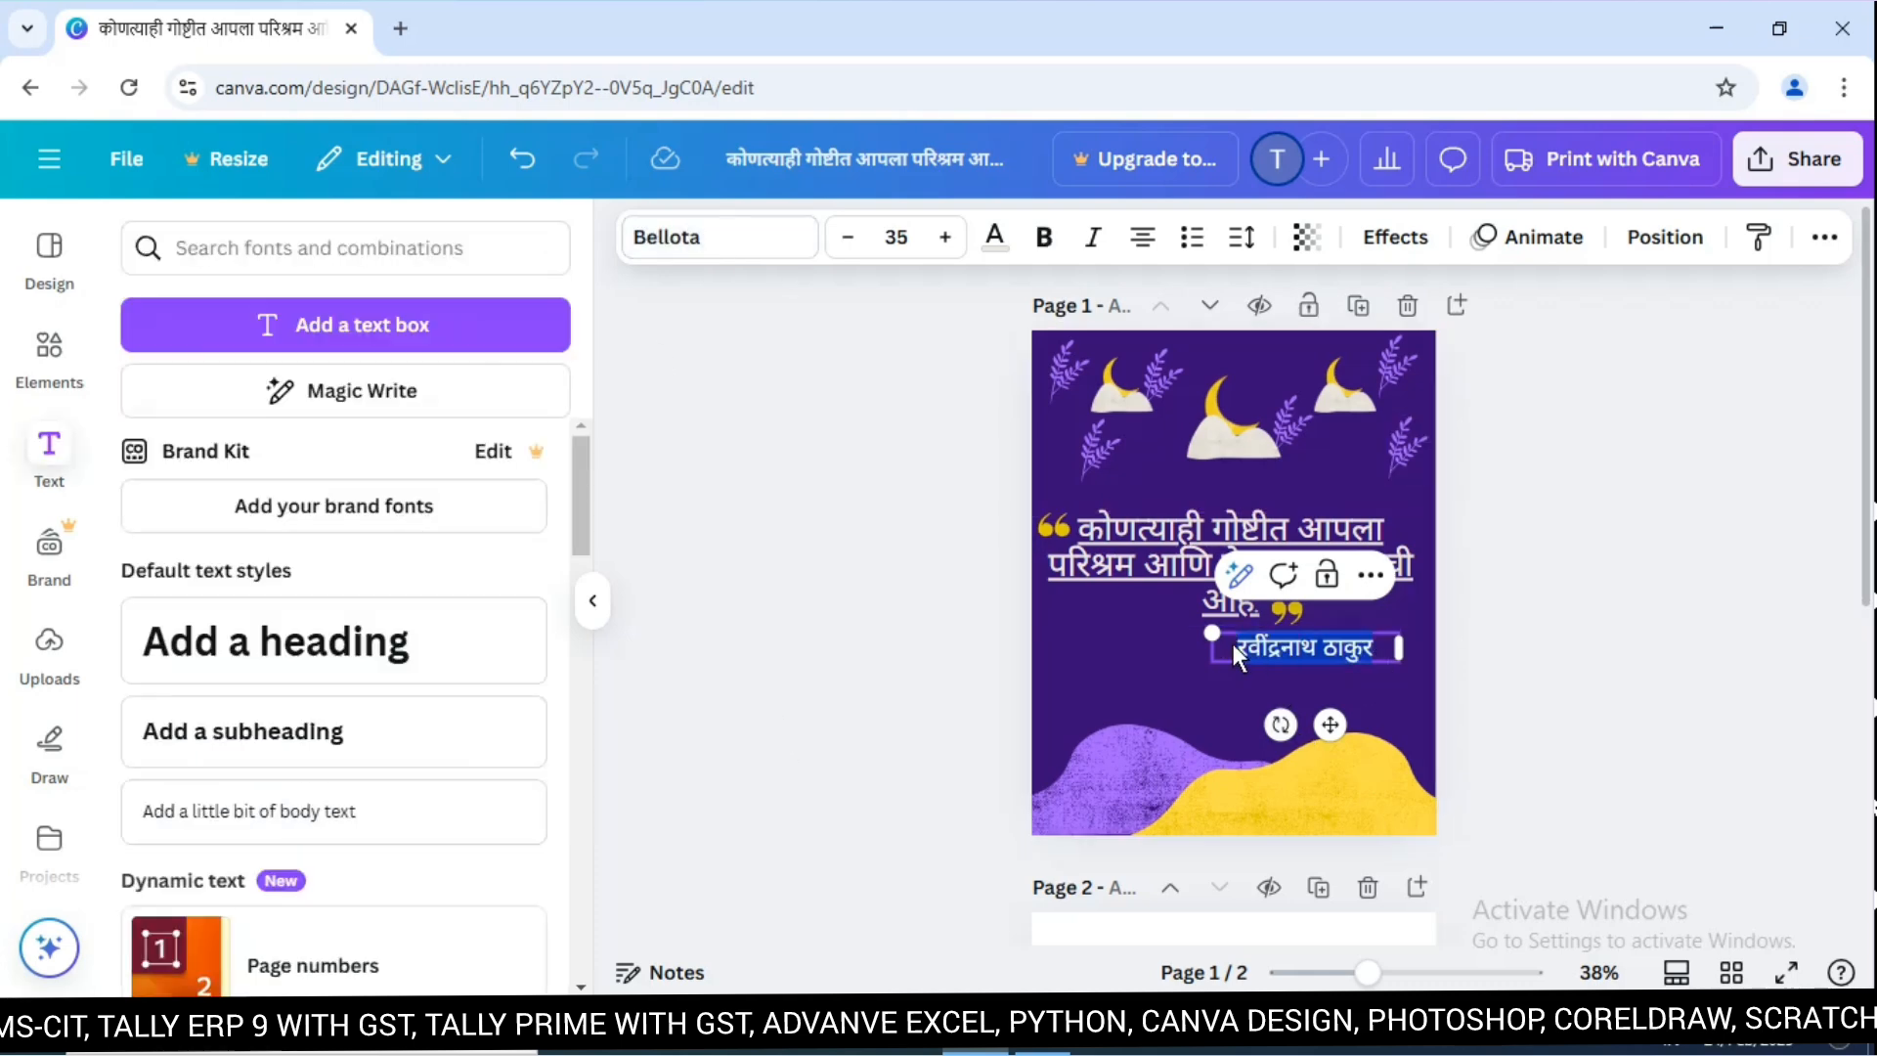
left_click(997, 235)
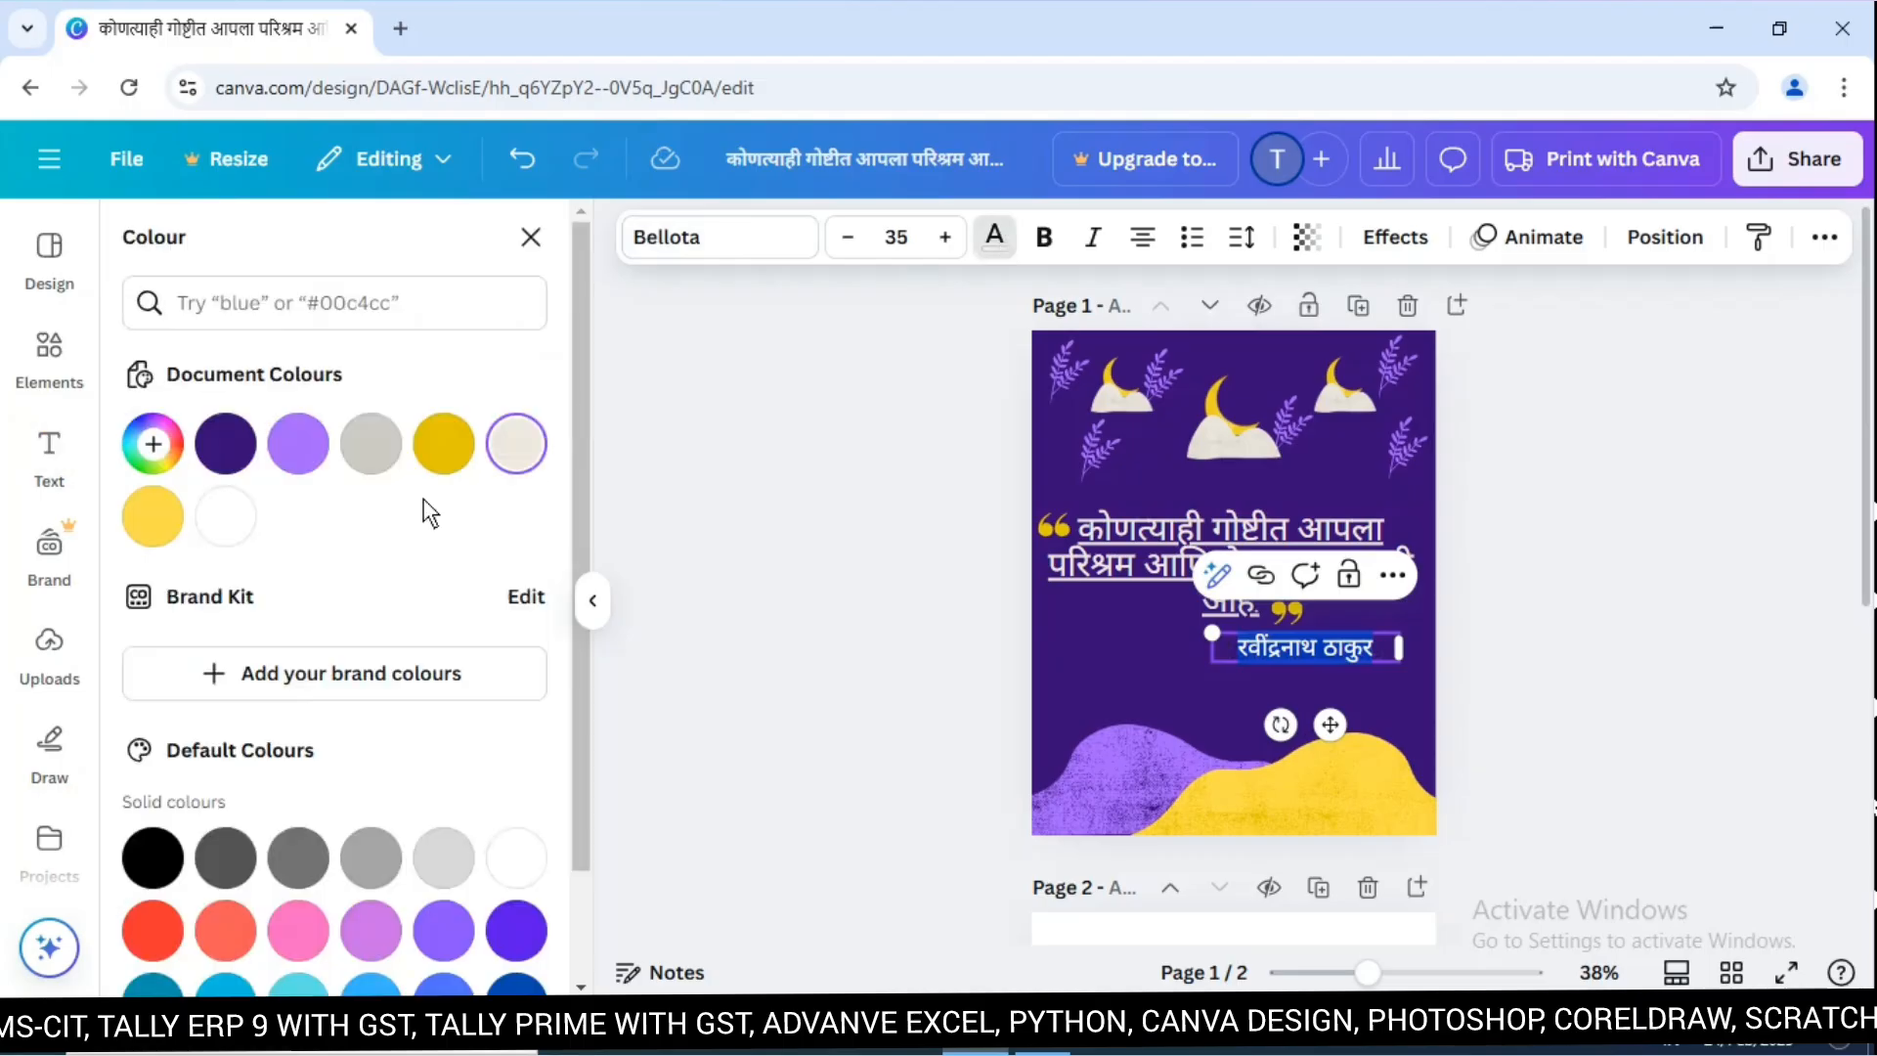
left_click(225, 445)
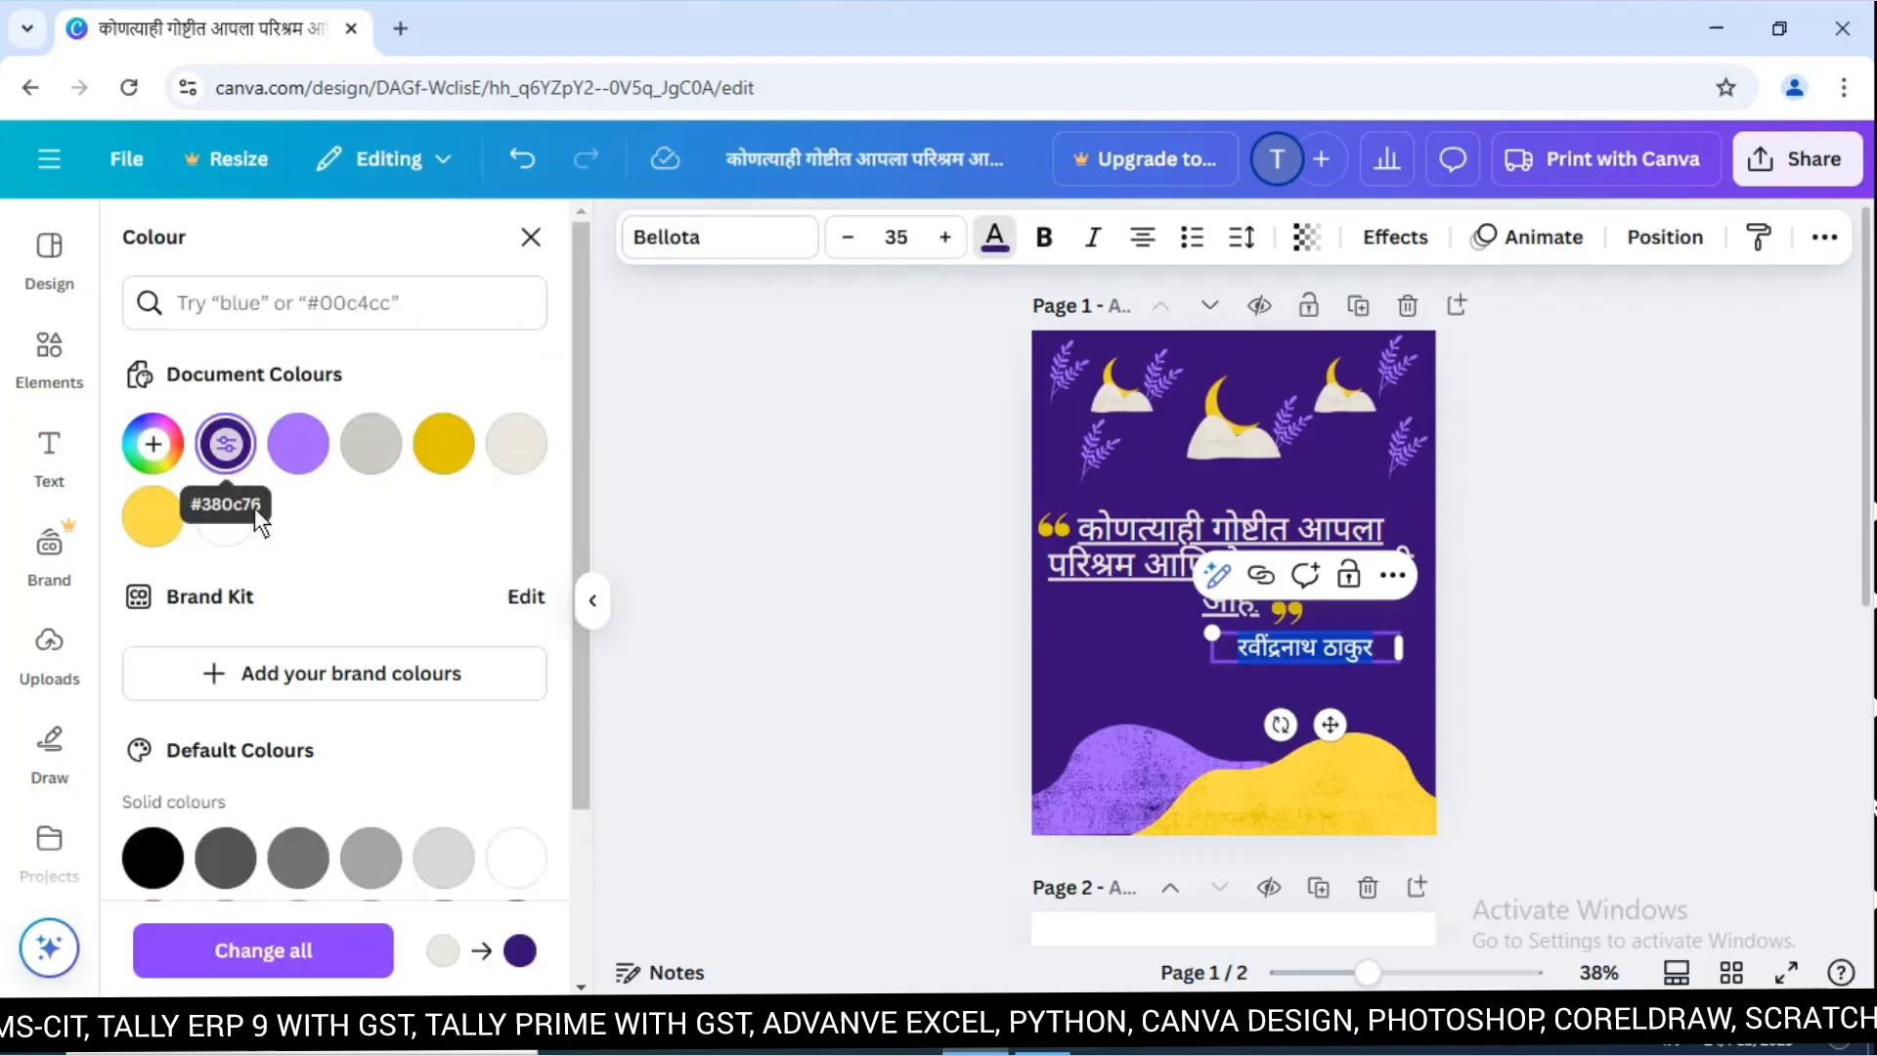
left_click(1394, 679)
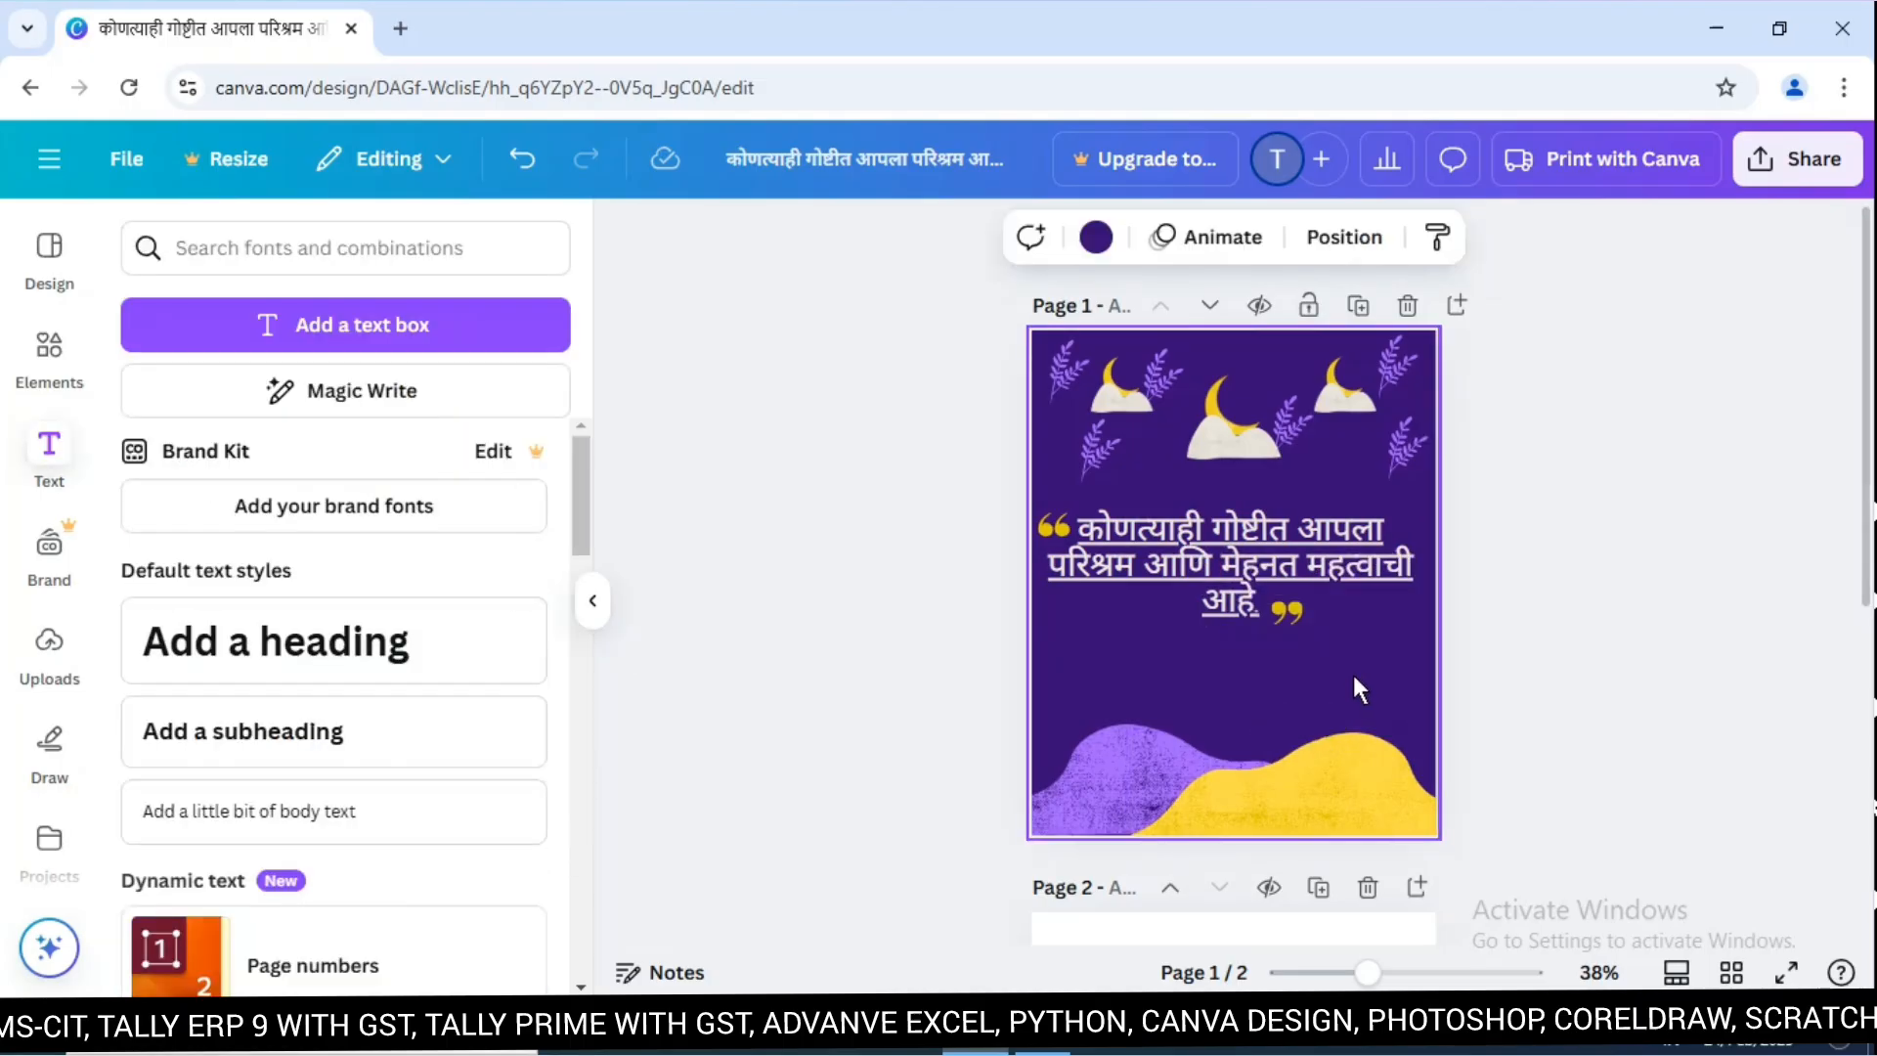
Colour the author name with the golden yellow document colour #e4c704 and deselect everything on the poster.
left_click(1329, 646)
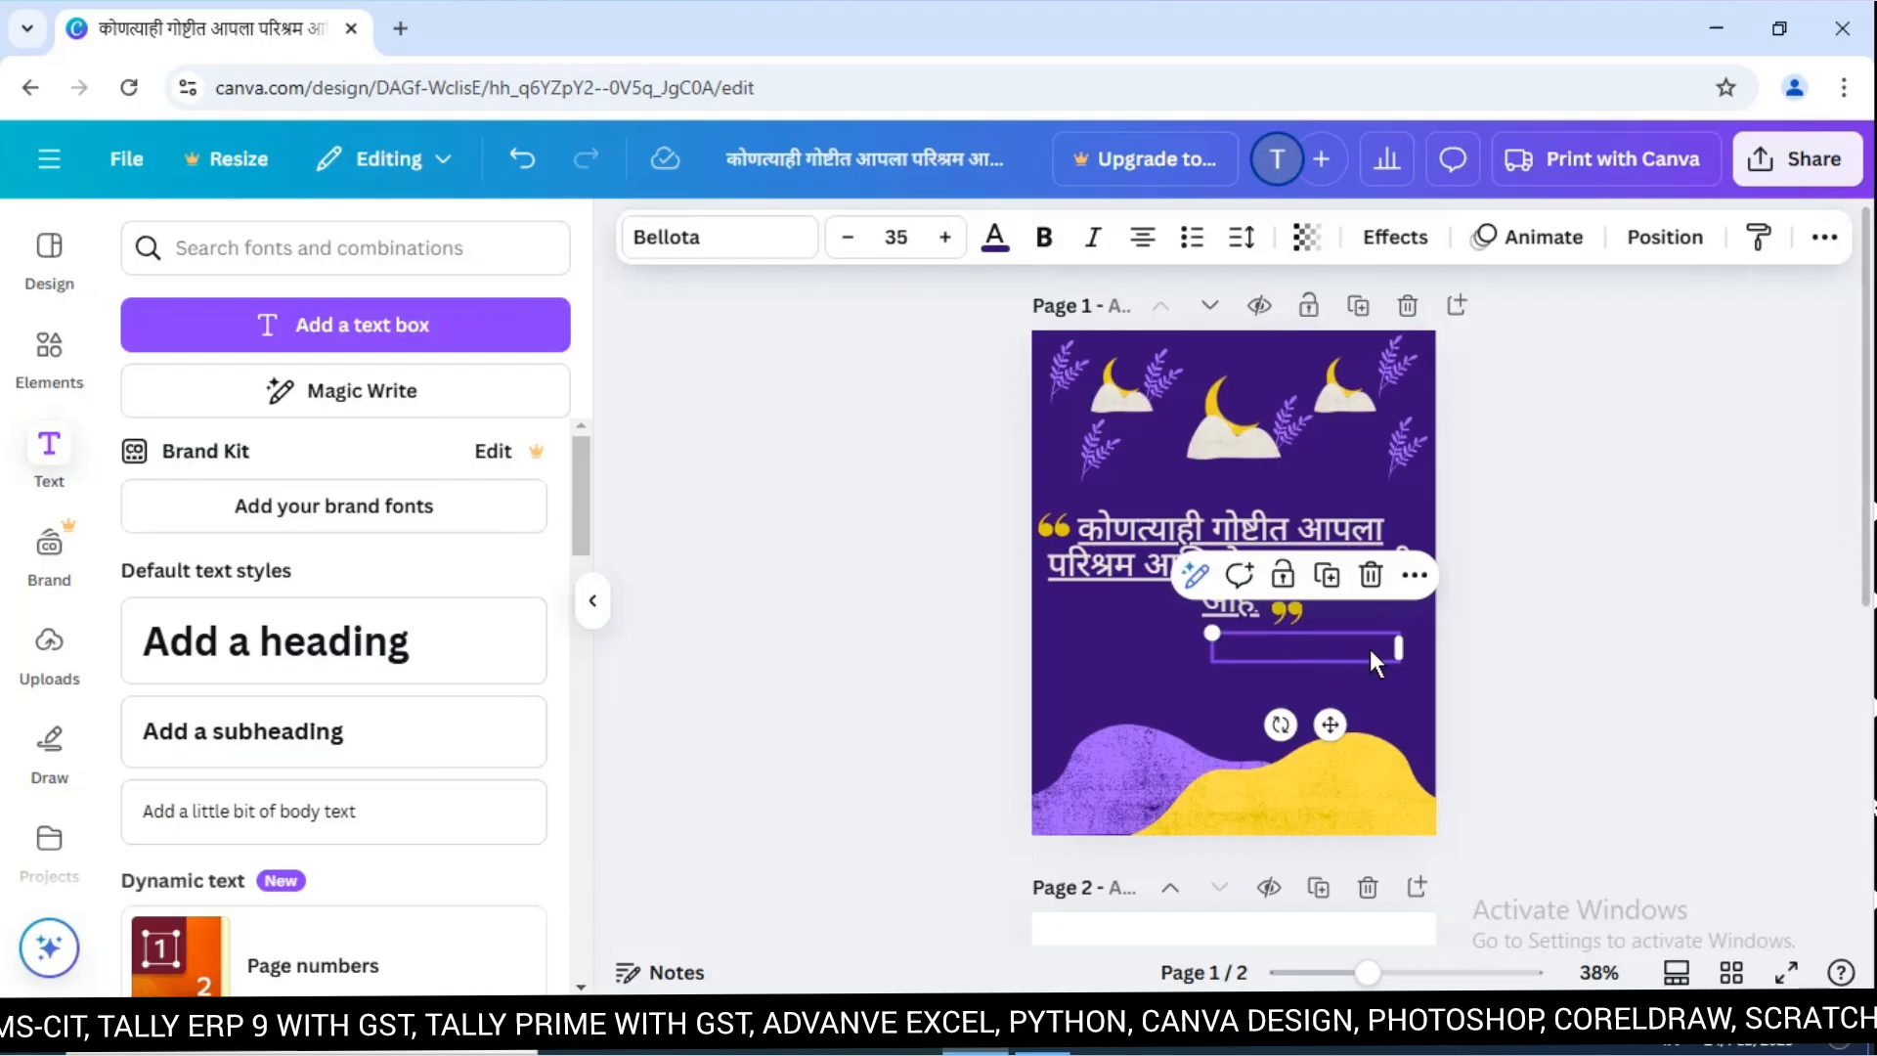
left_click(992, 245)
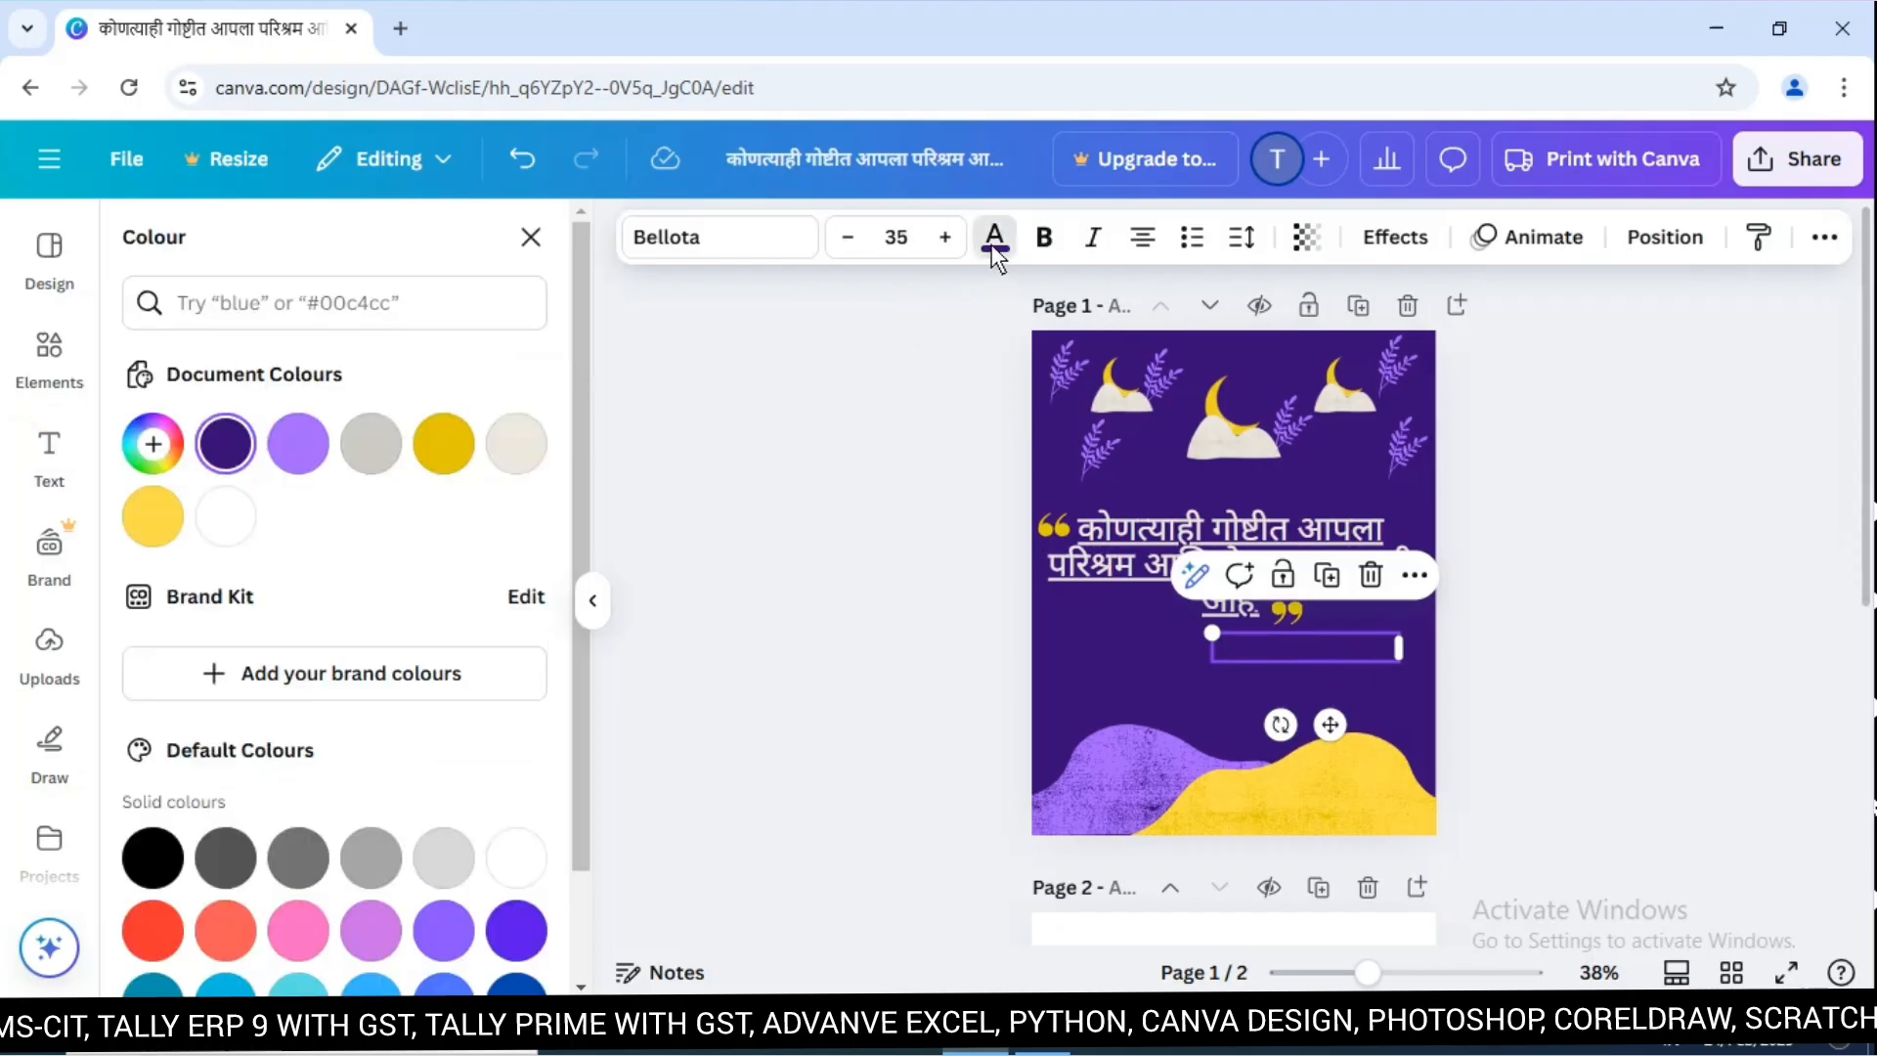
left_click(444, 439)
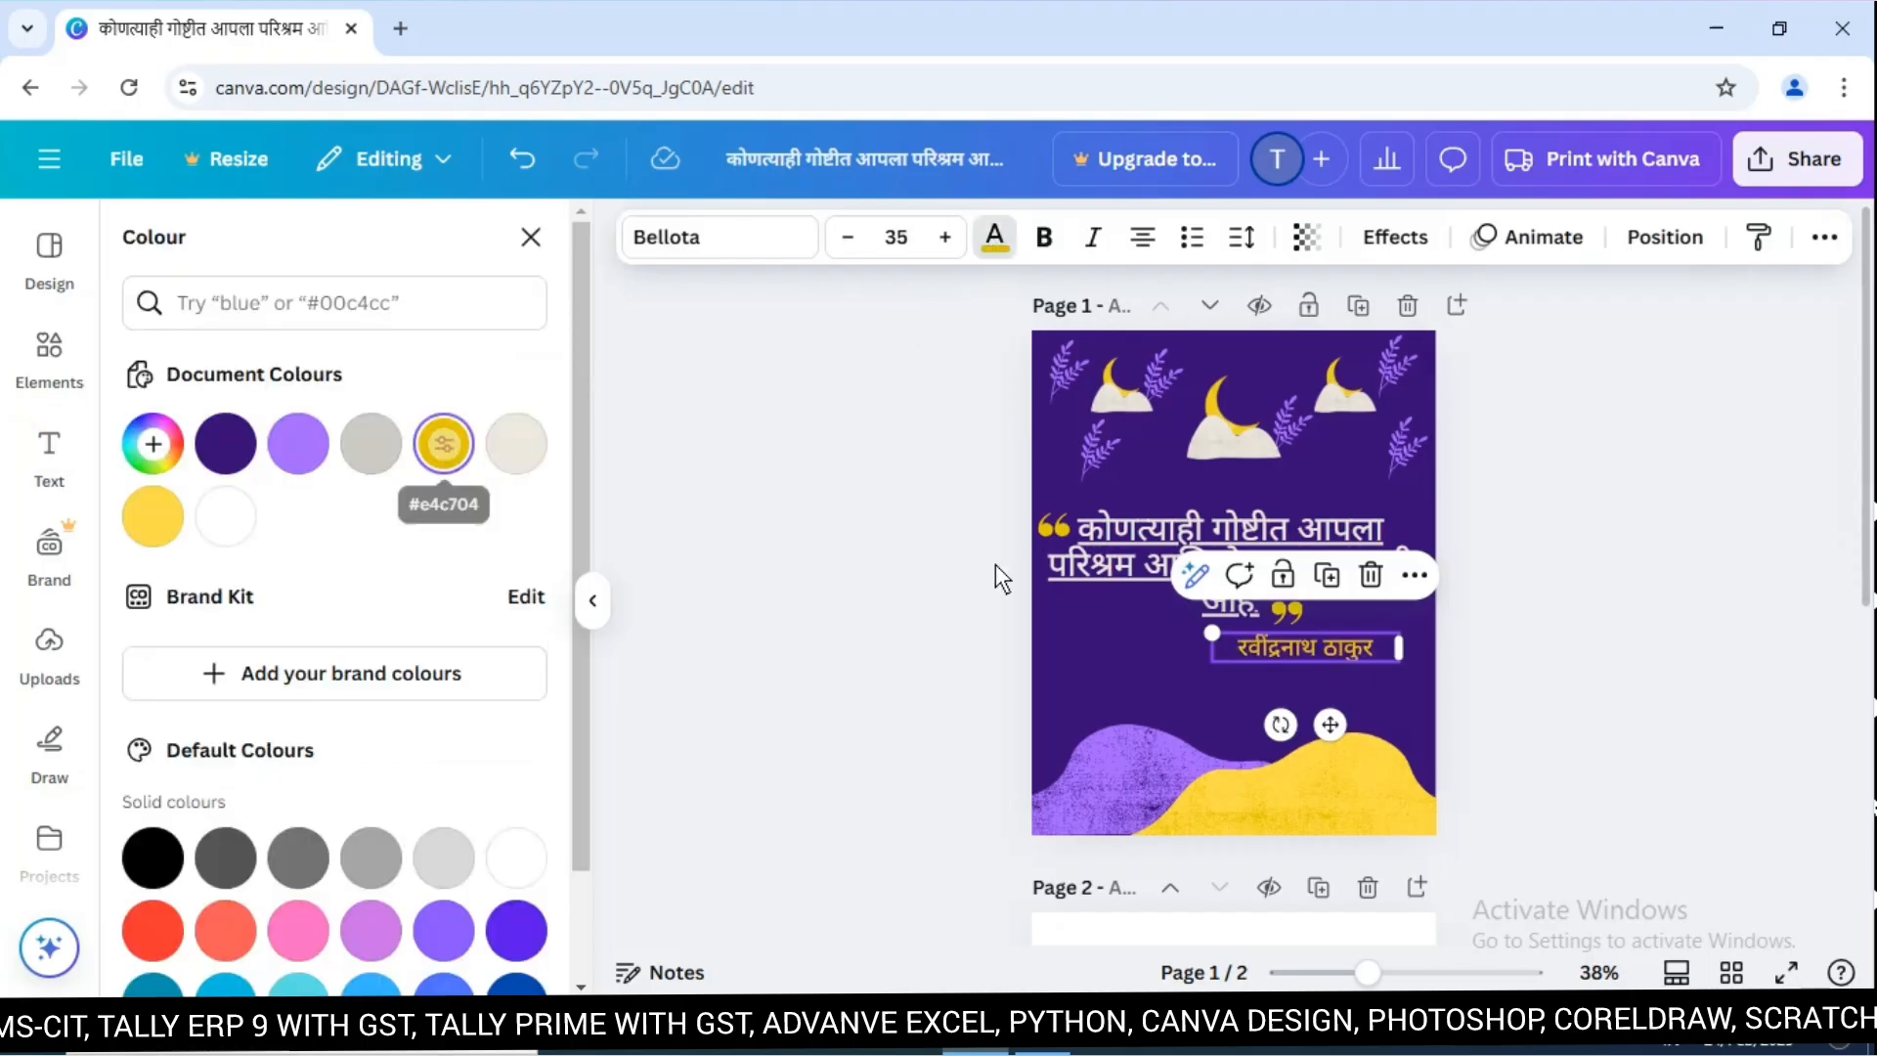
left_click(1065, 606)
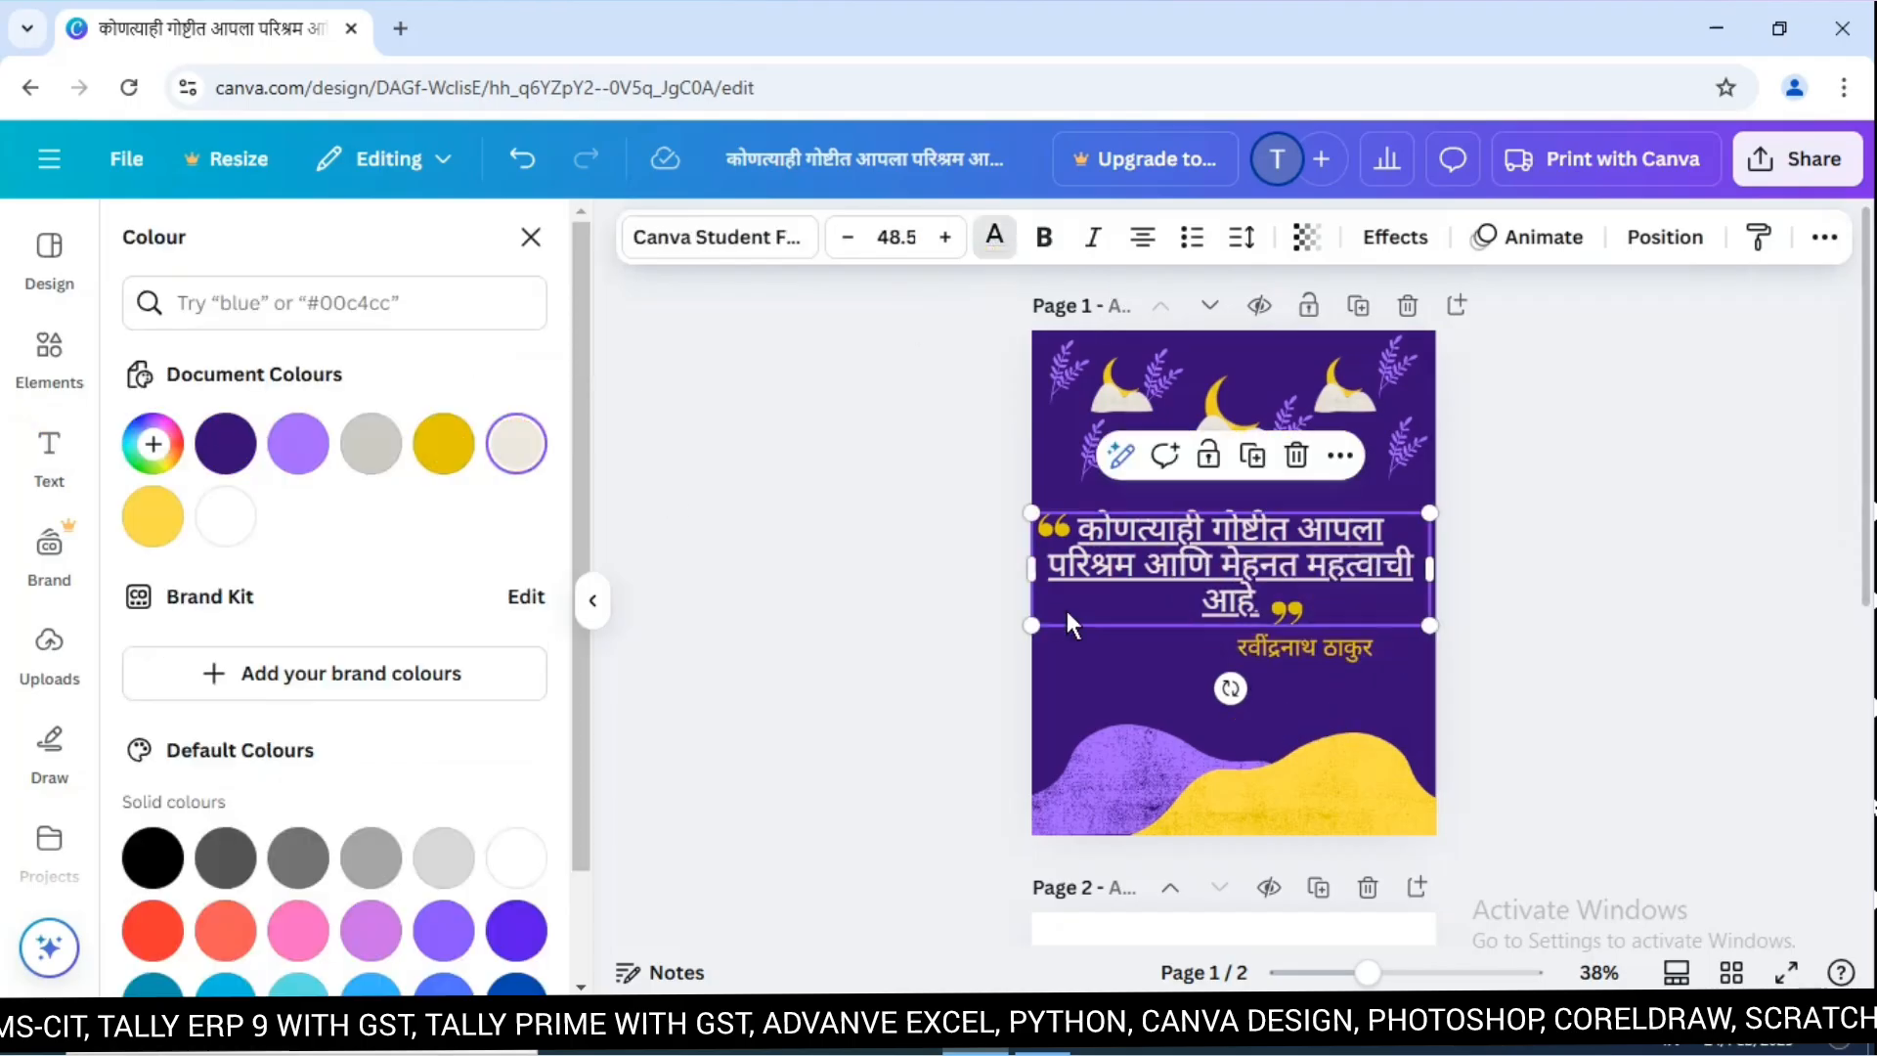
left_click(1558, 694)
left_click(1612, 712)
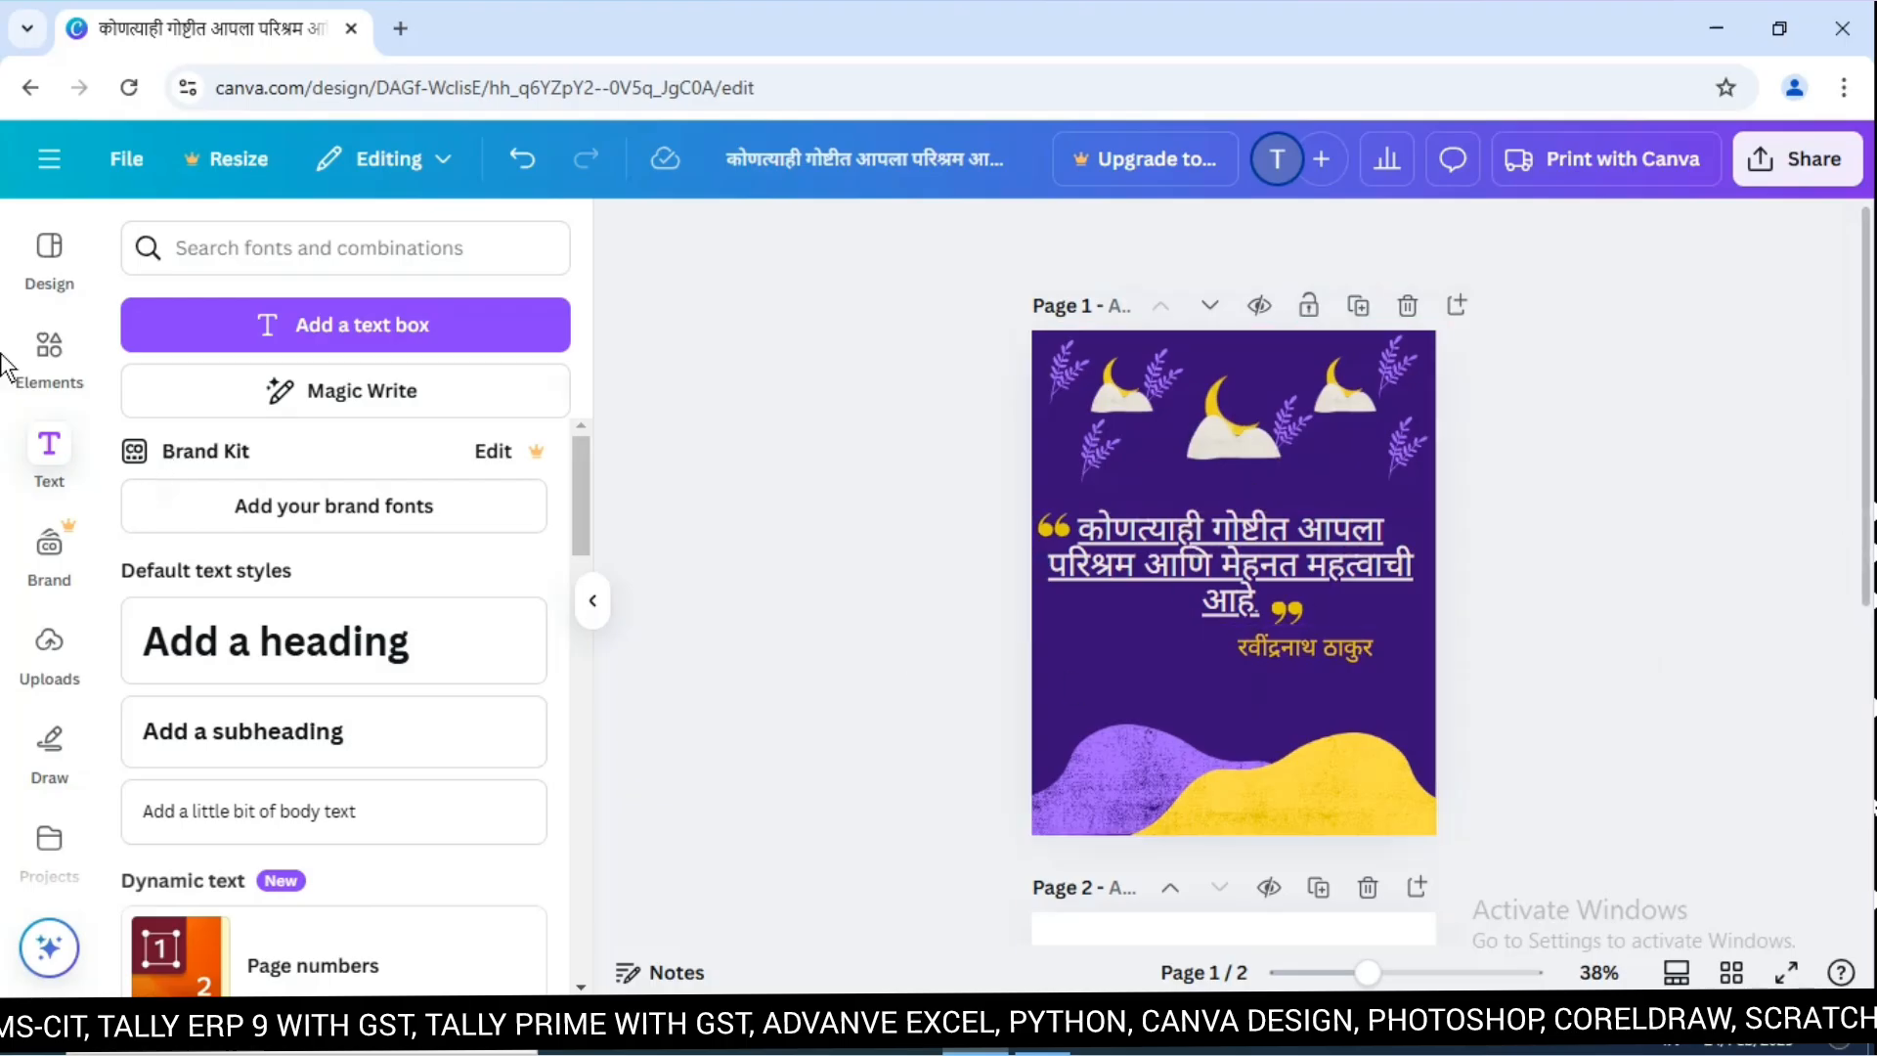
Select the blank page 2 and check the quotes list in Notepad for the next poster, returning to Canva.
scroll(1595, 587, "down", 6)
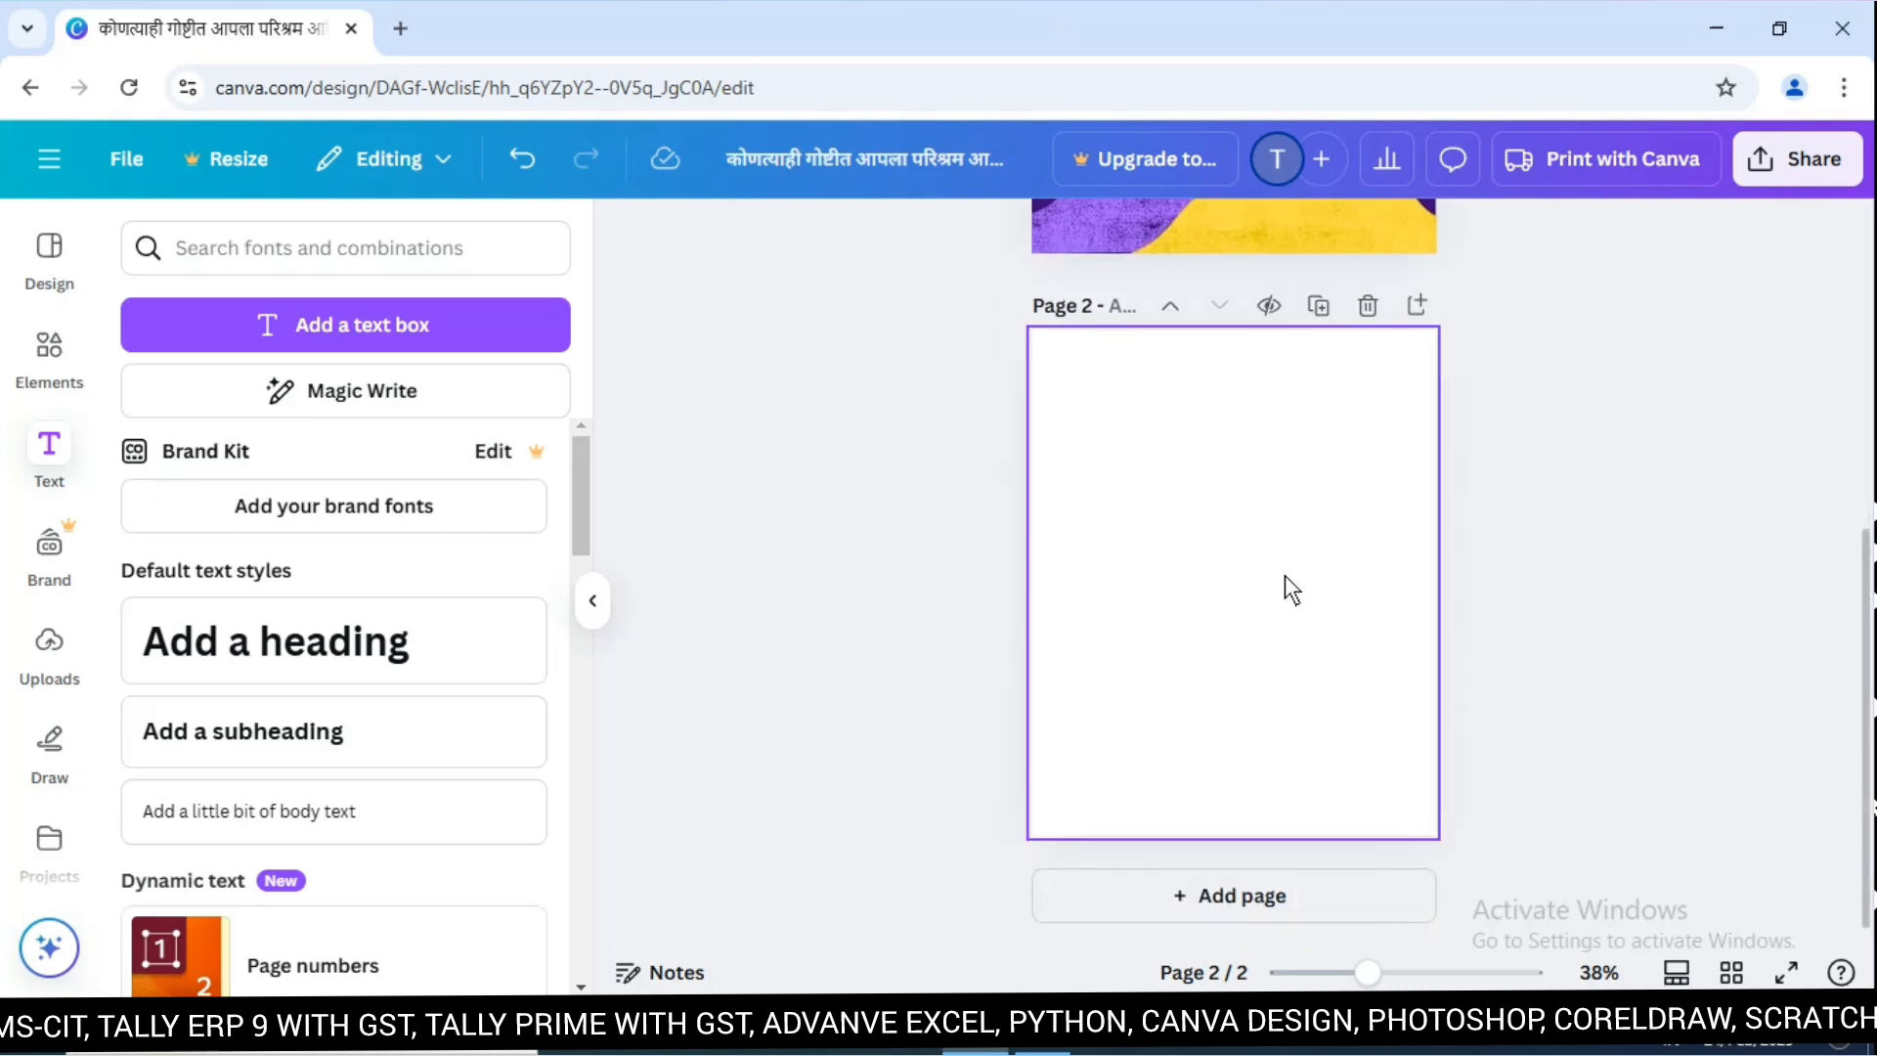
left_click(1284, 575)
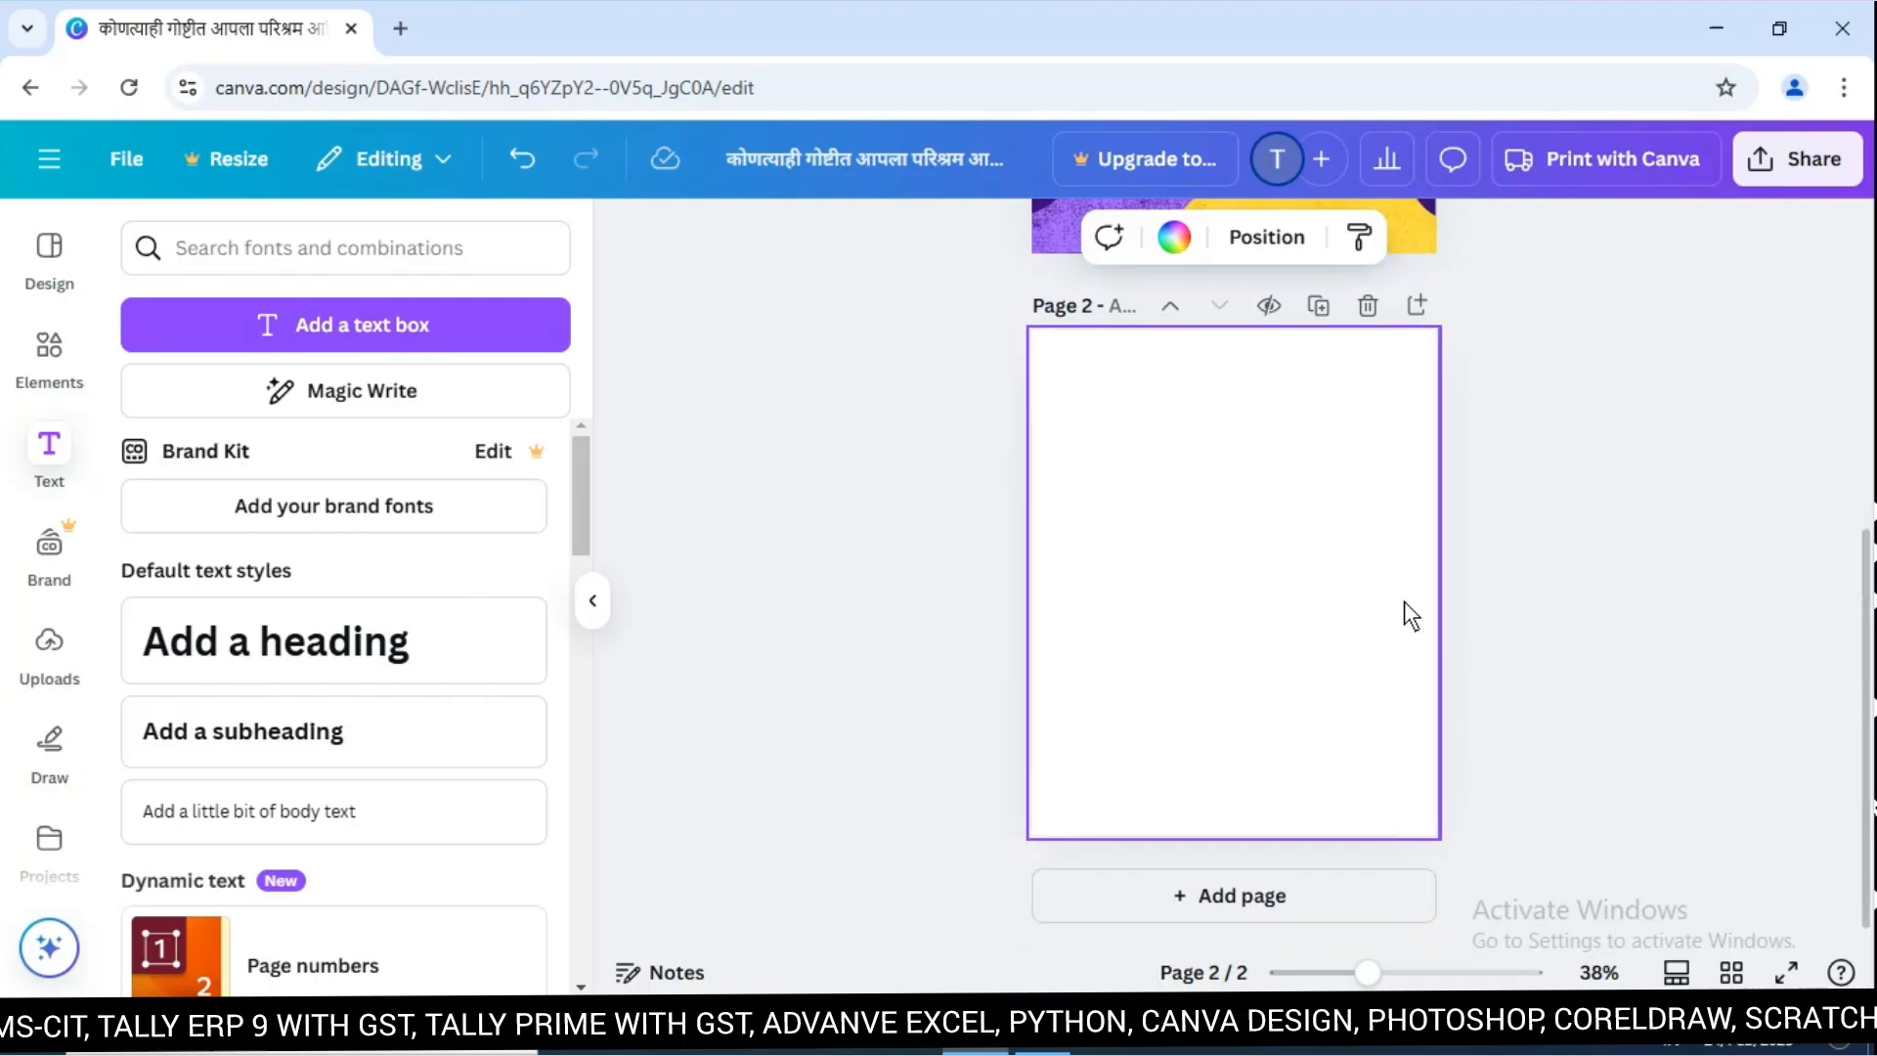
left_click(60, 261)
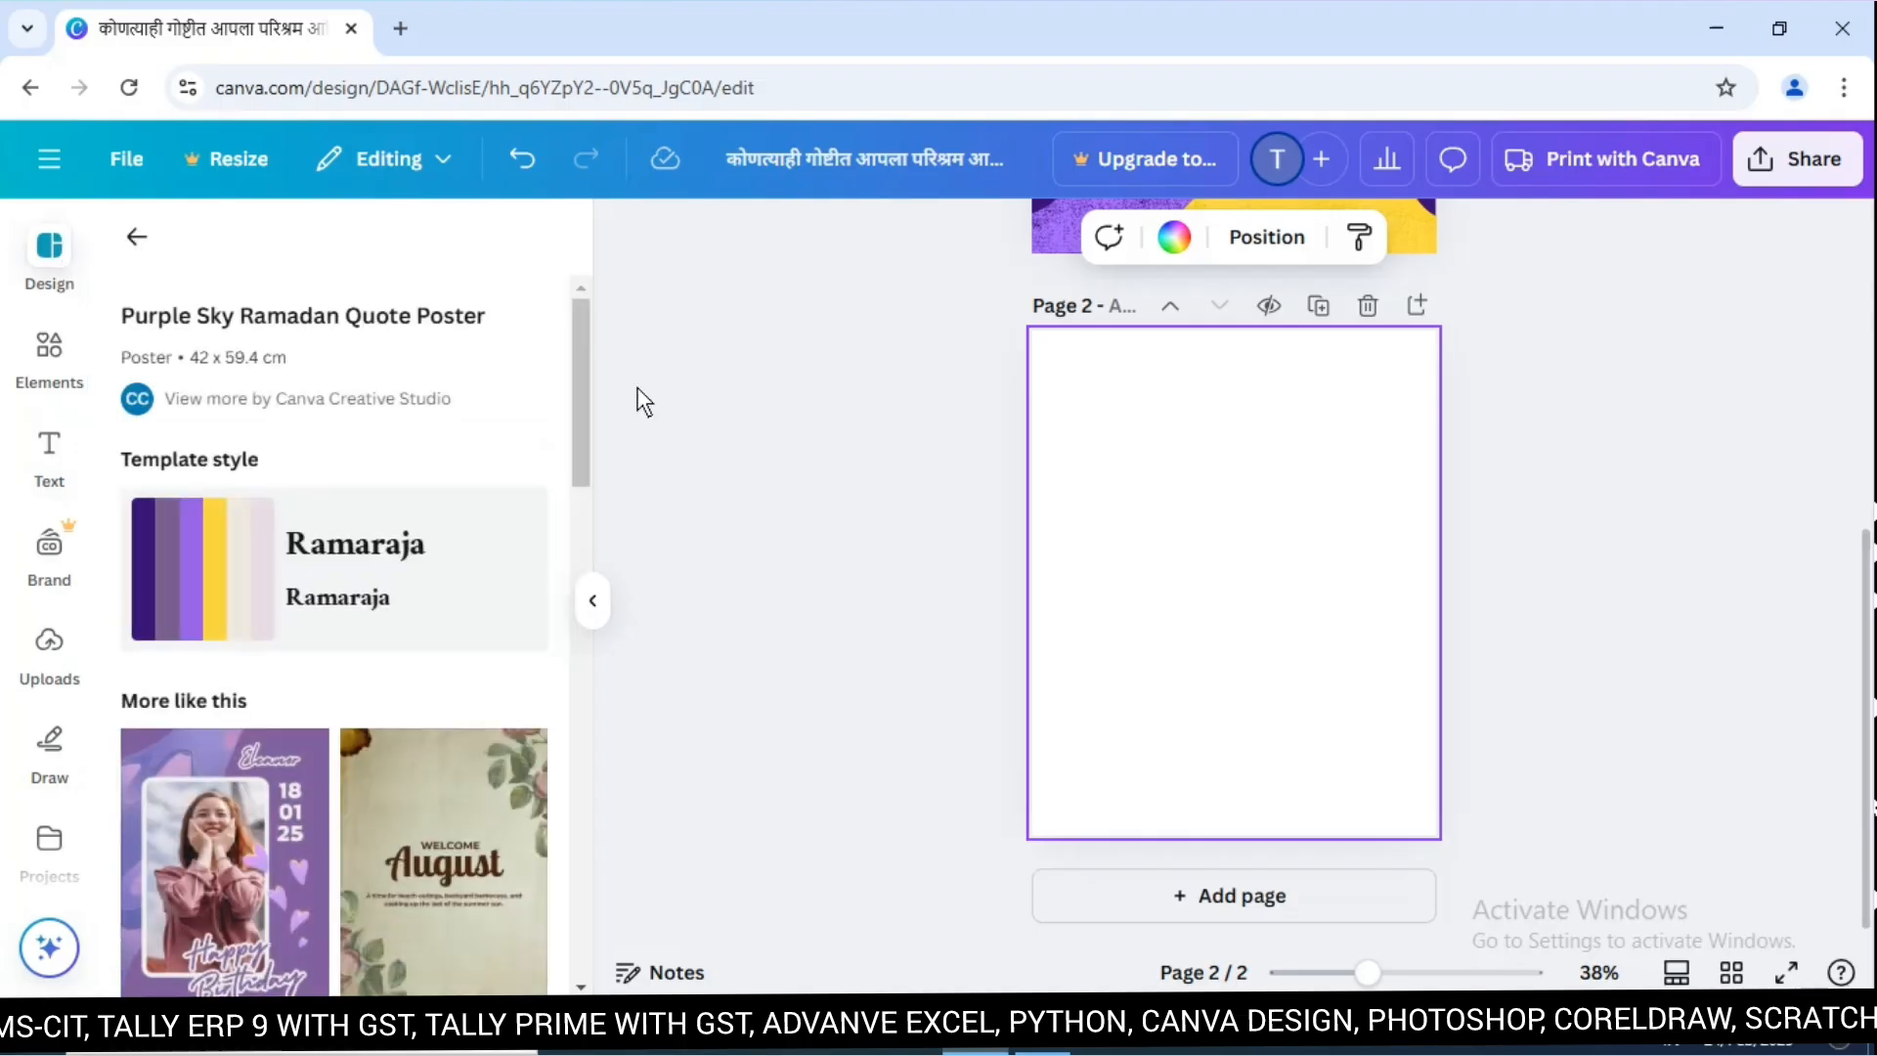
left_click(1055, 1051)
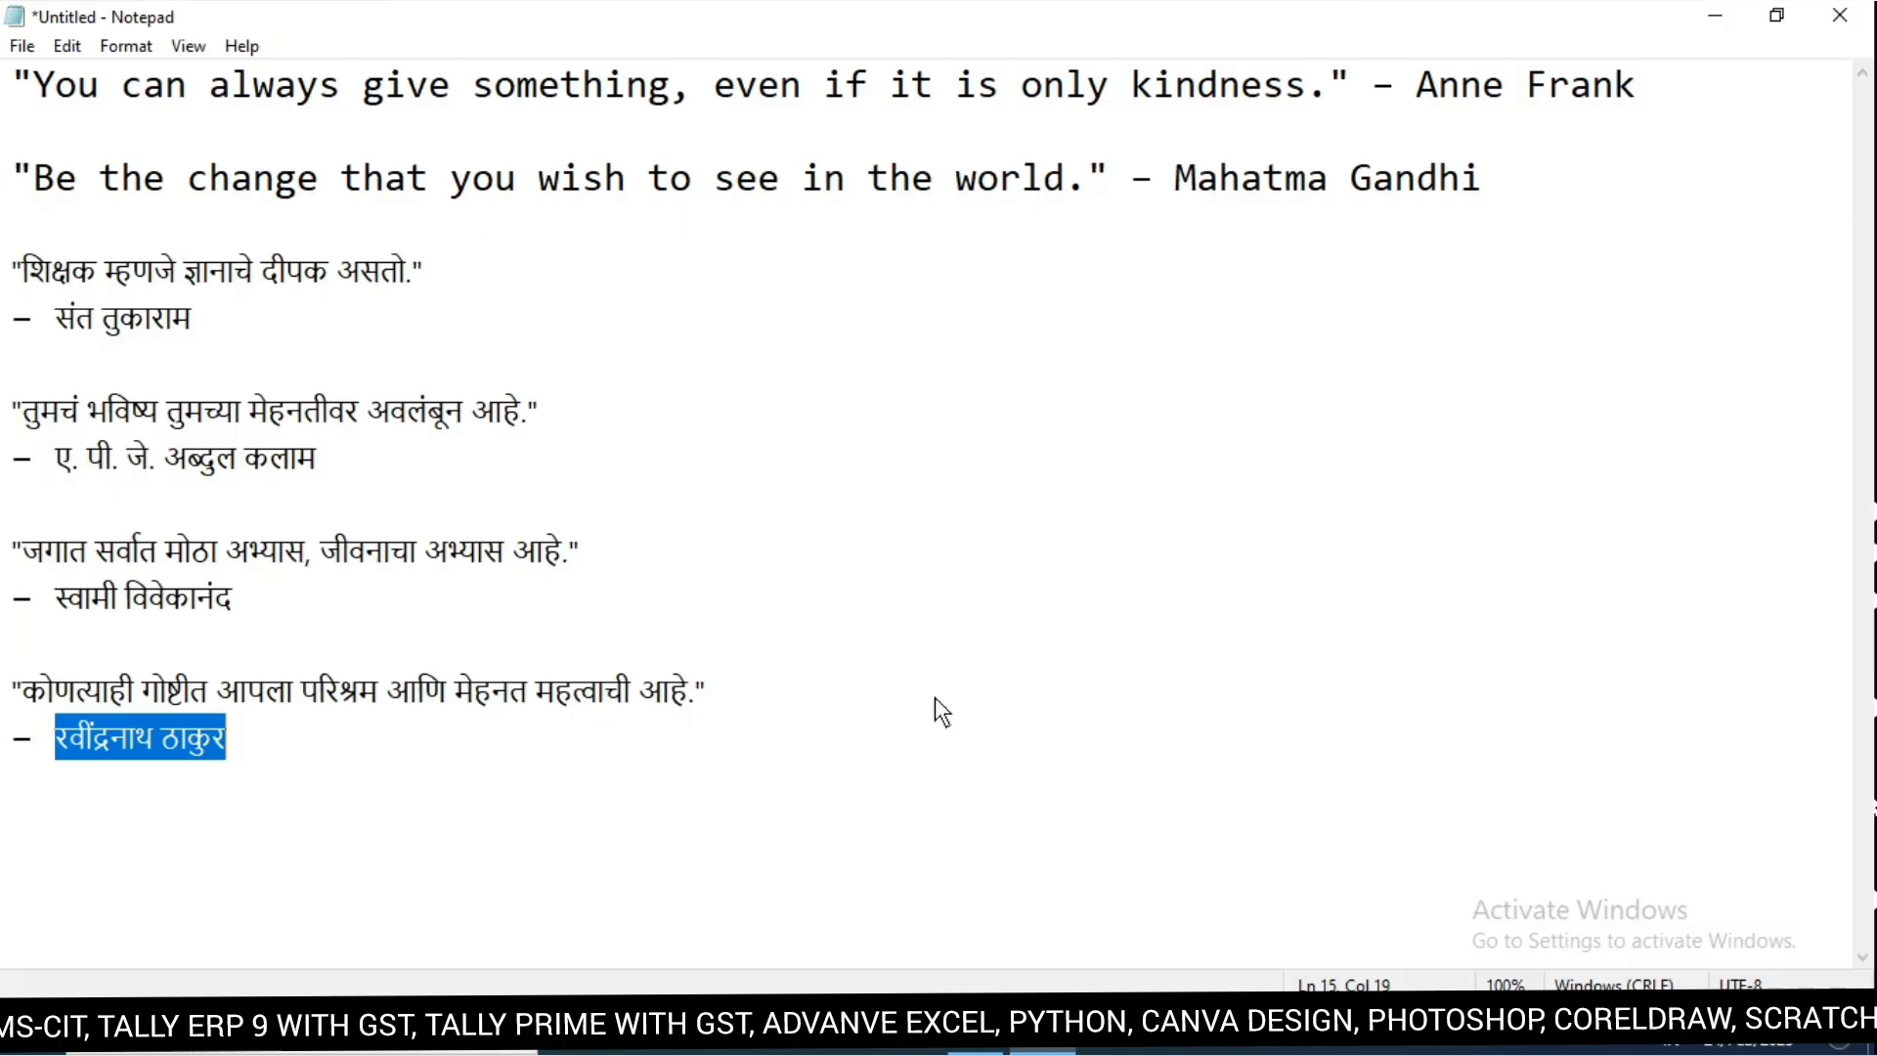
left_click(976, 1039)
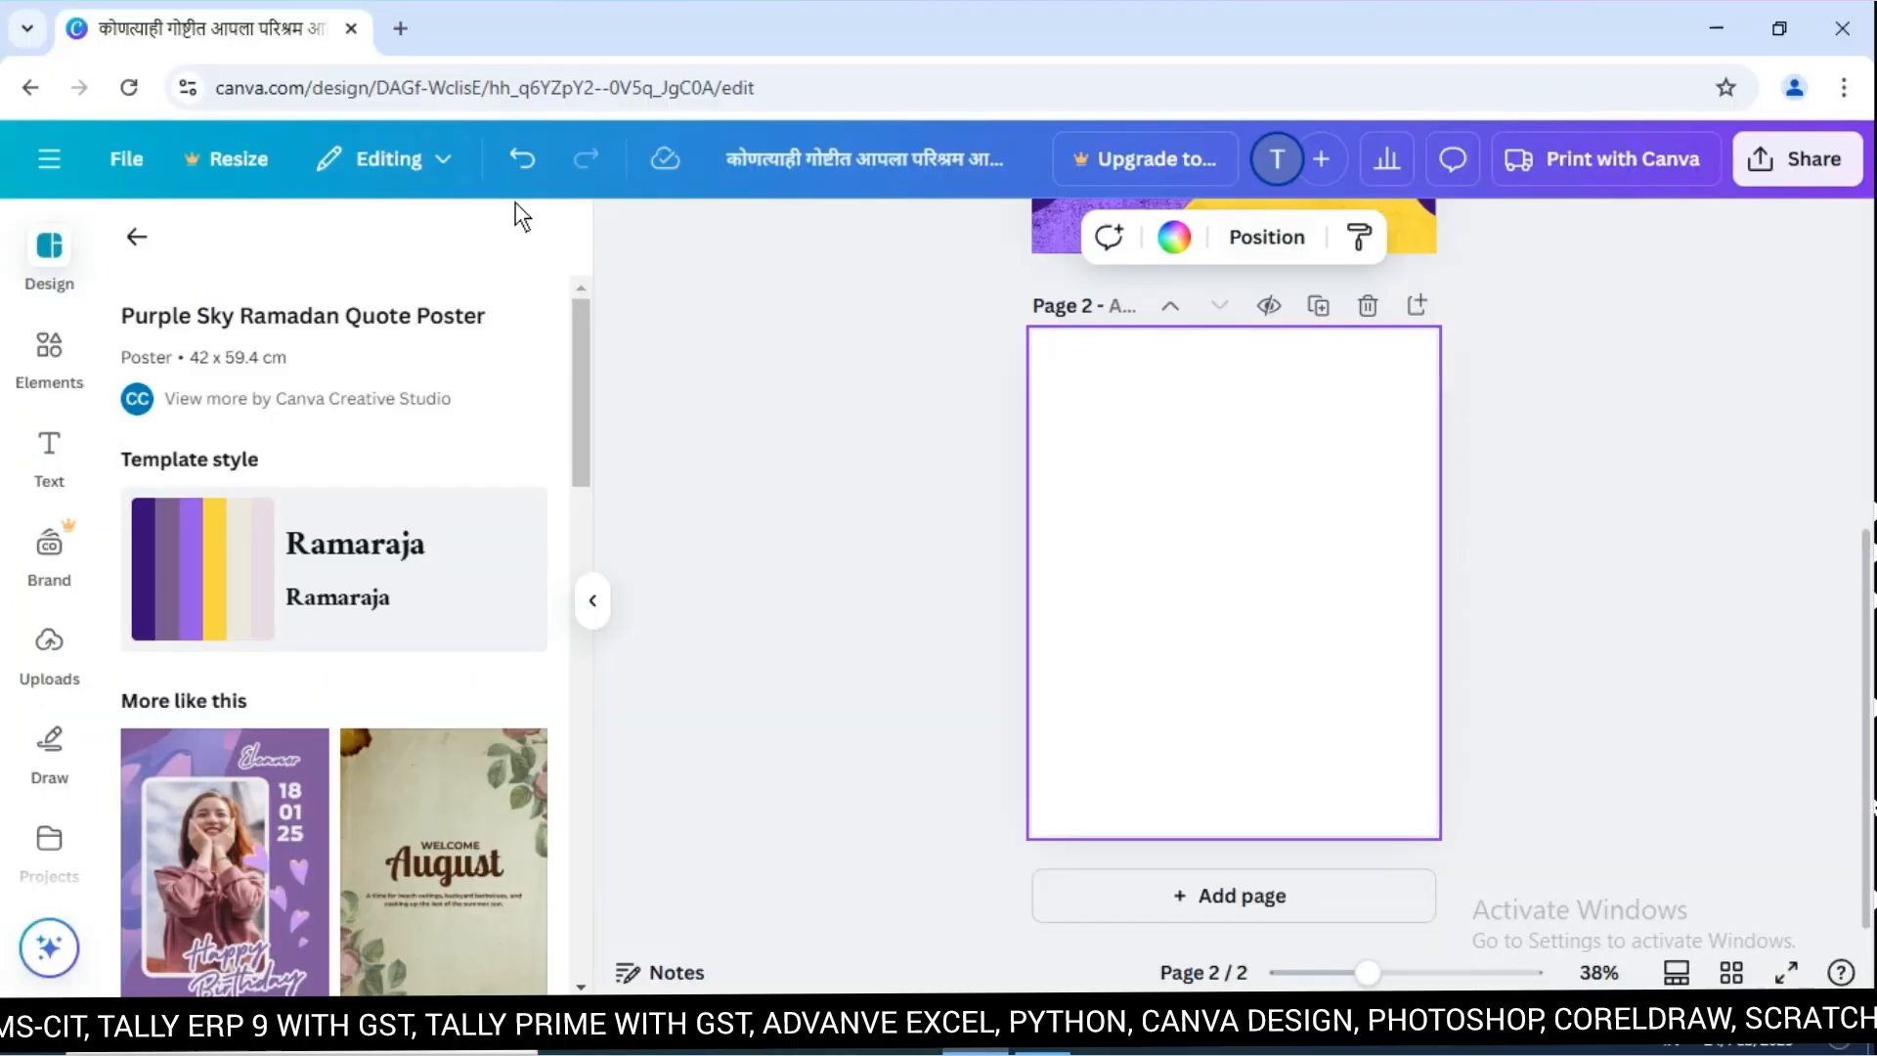
Replace the elements search for quotation marks with a search for "kindness".
left_click(53, 359)
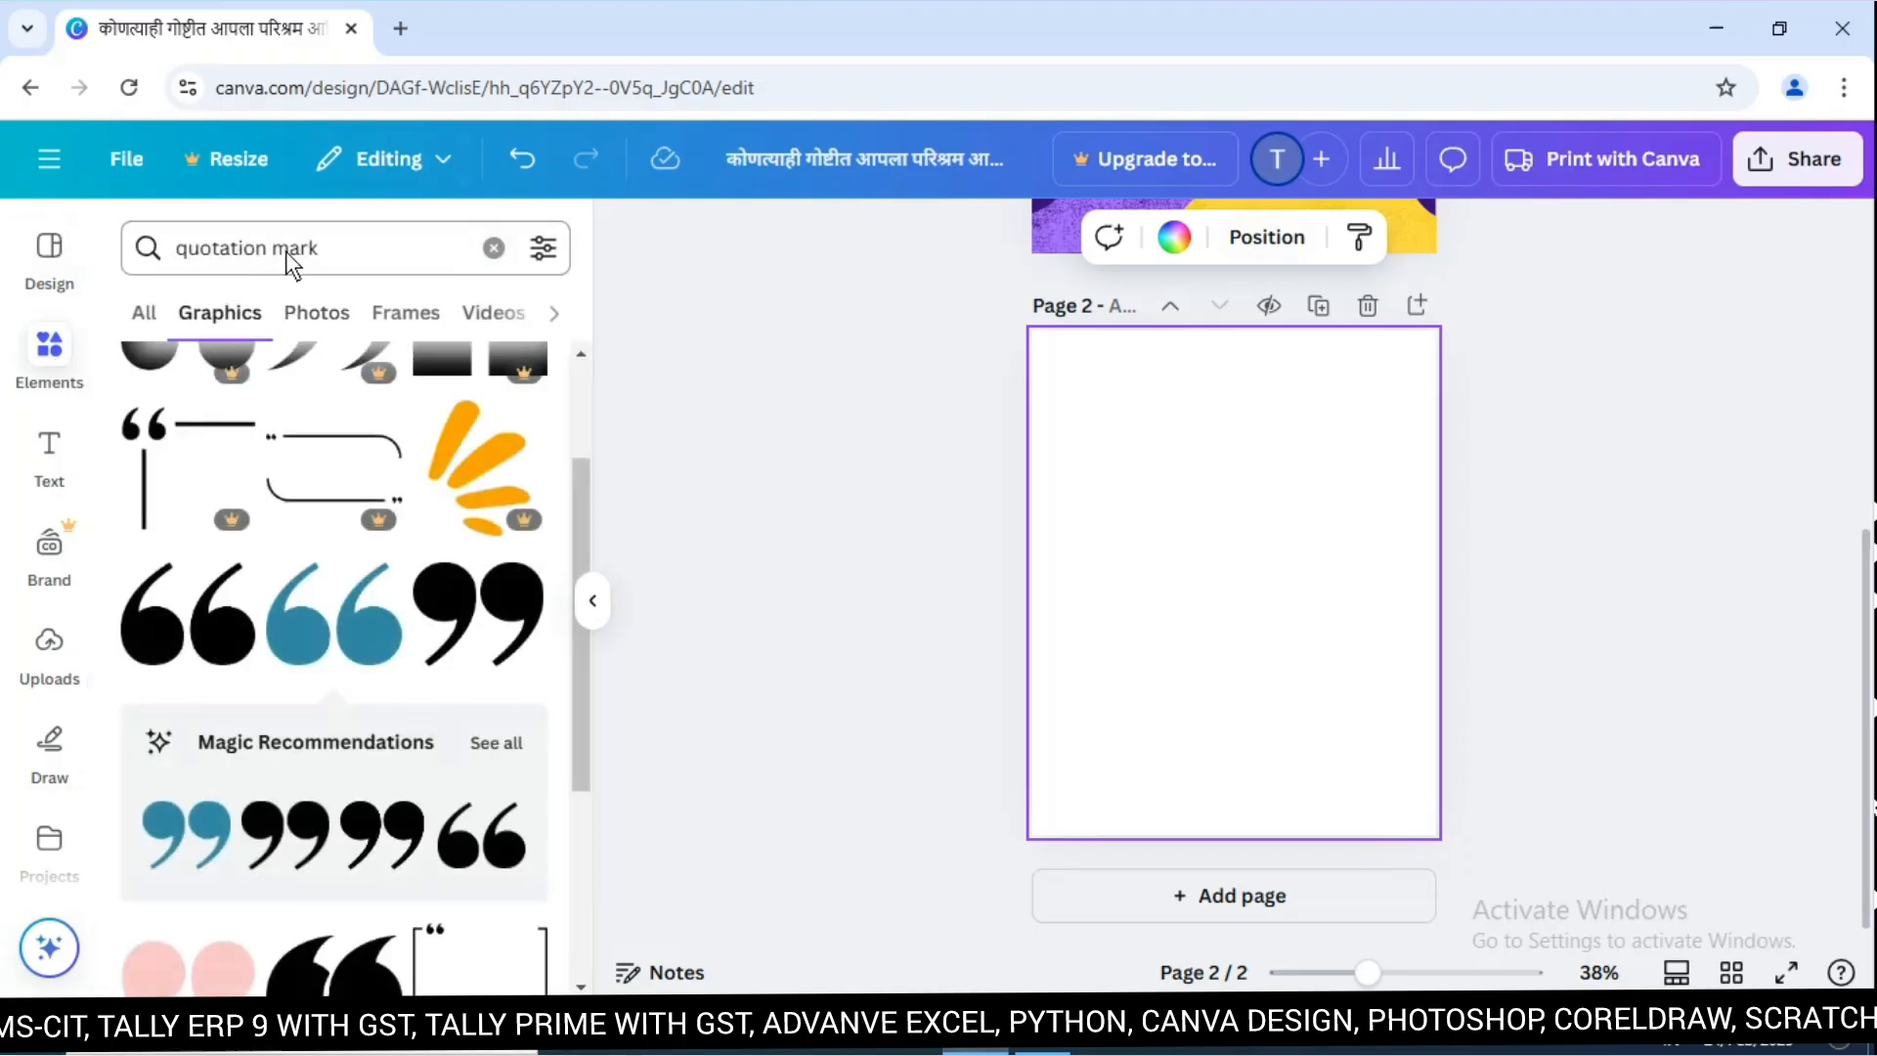
left_click(493, 248)
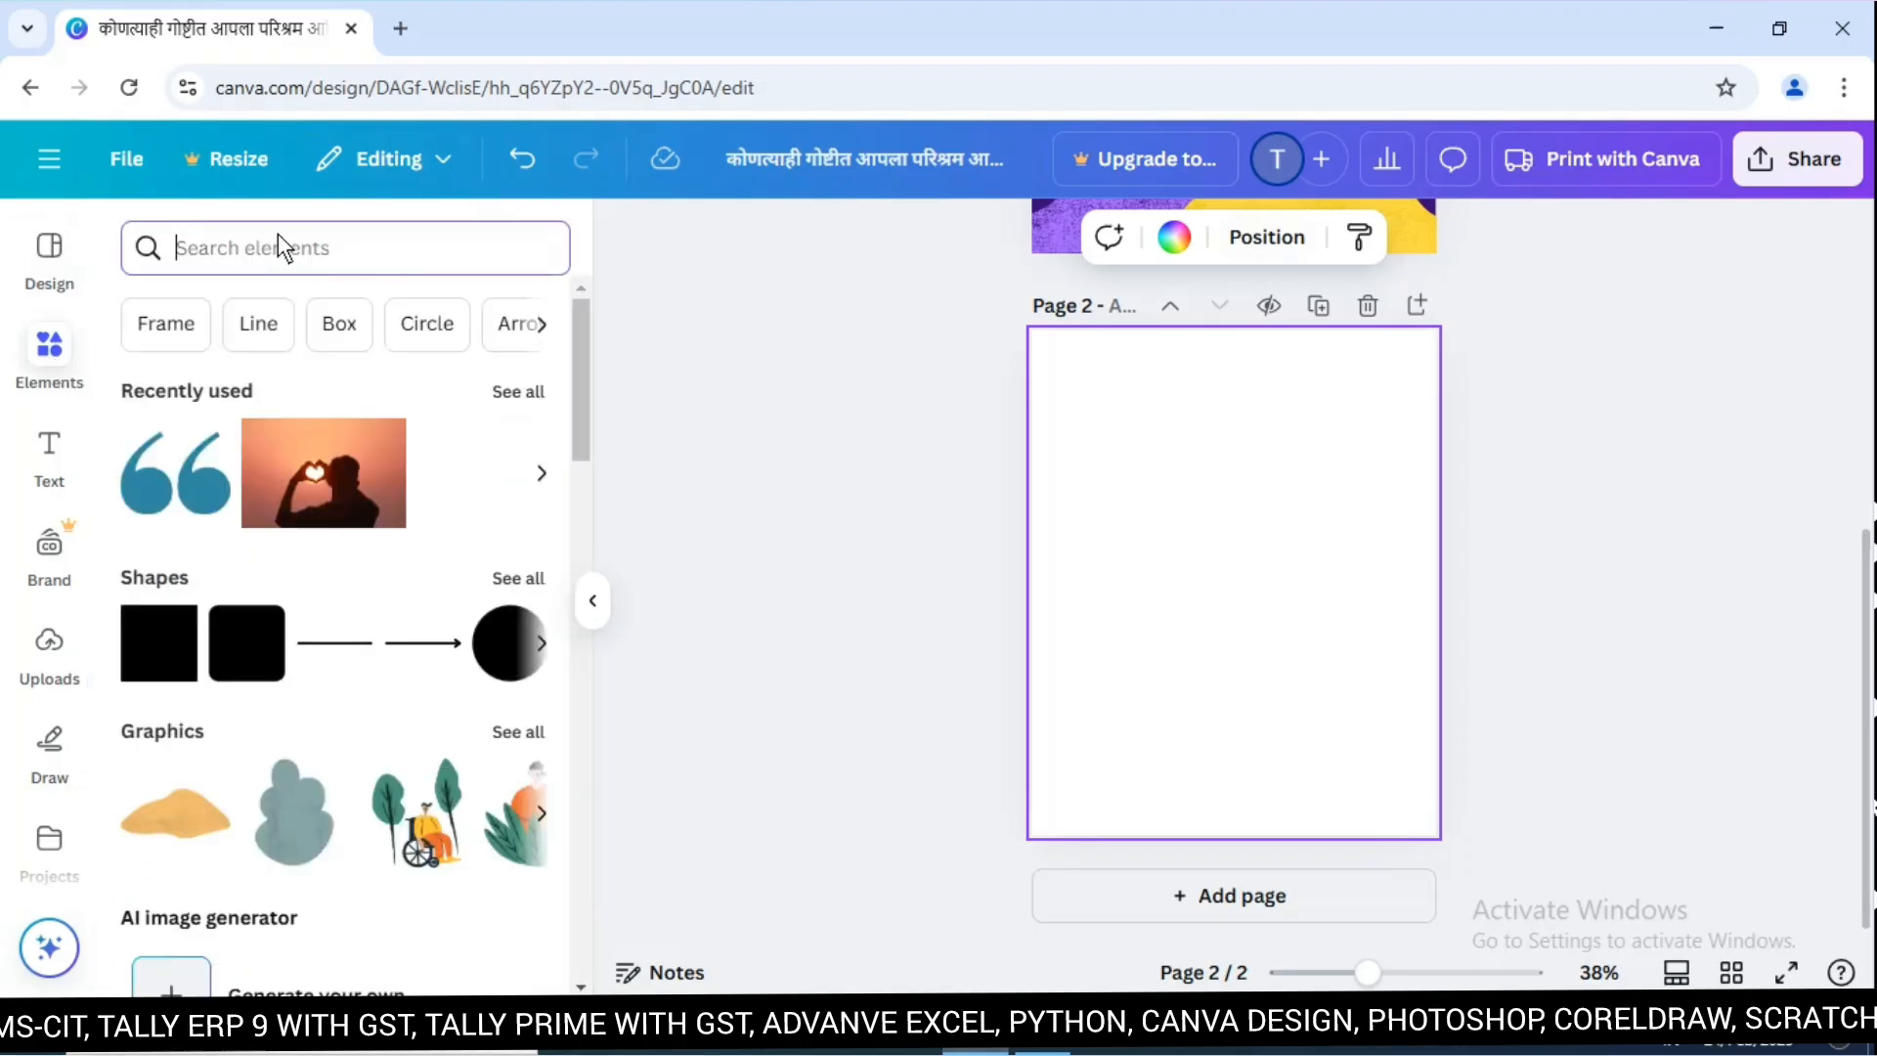
type("kindness")
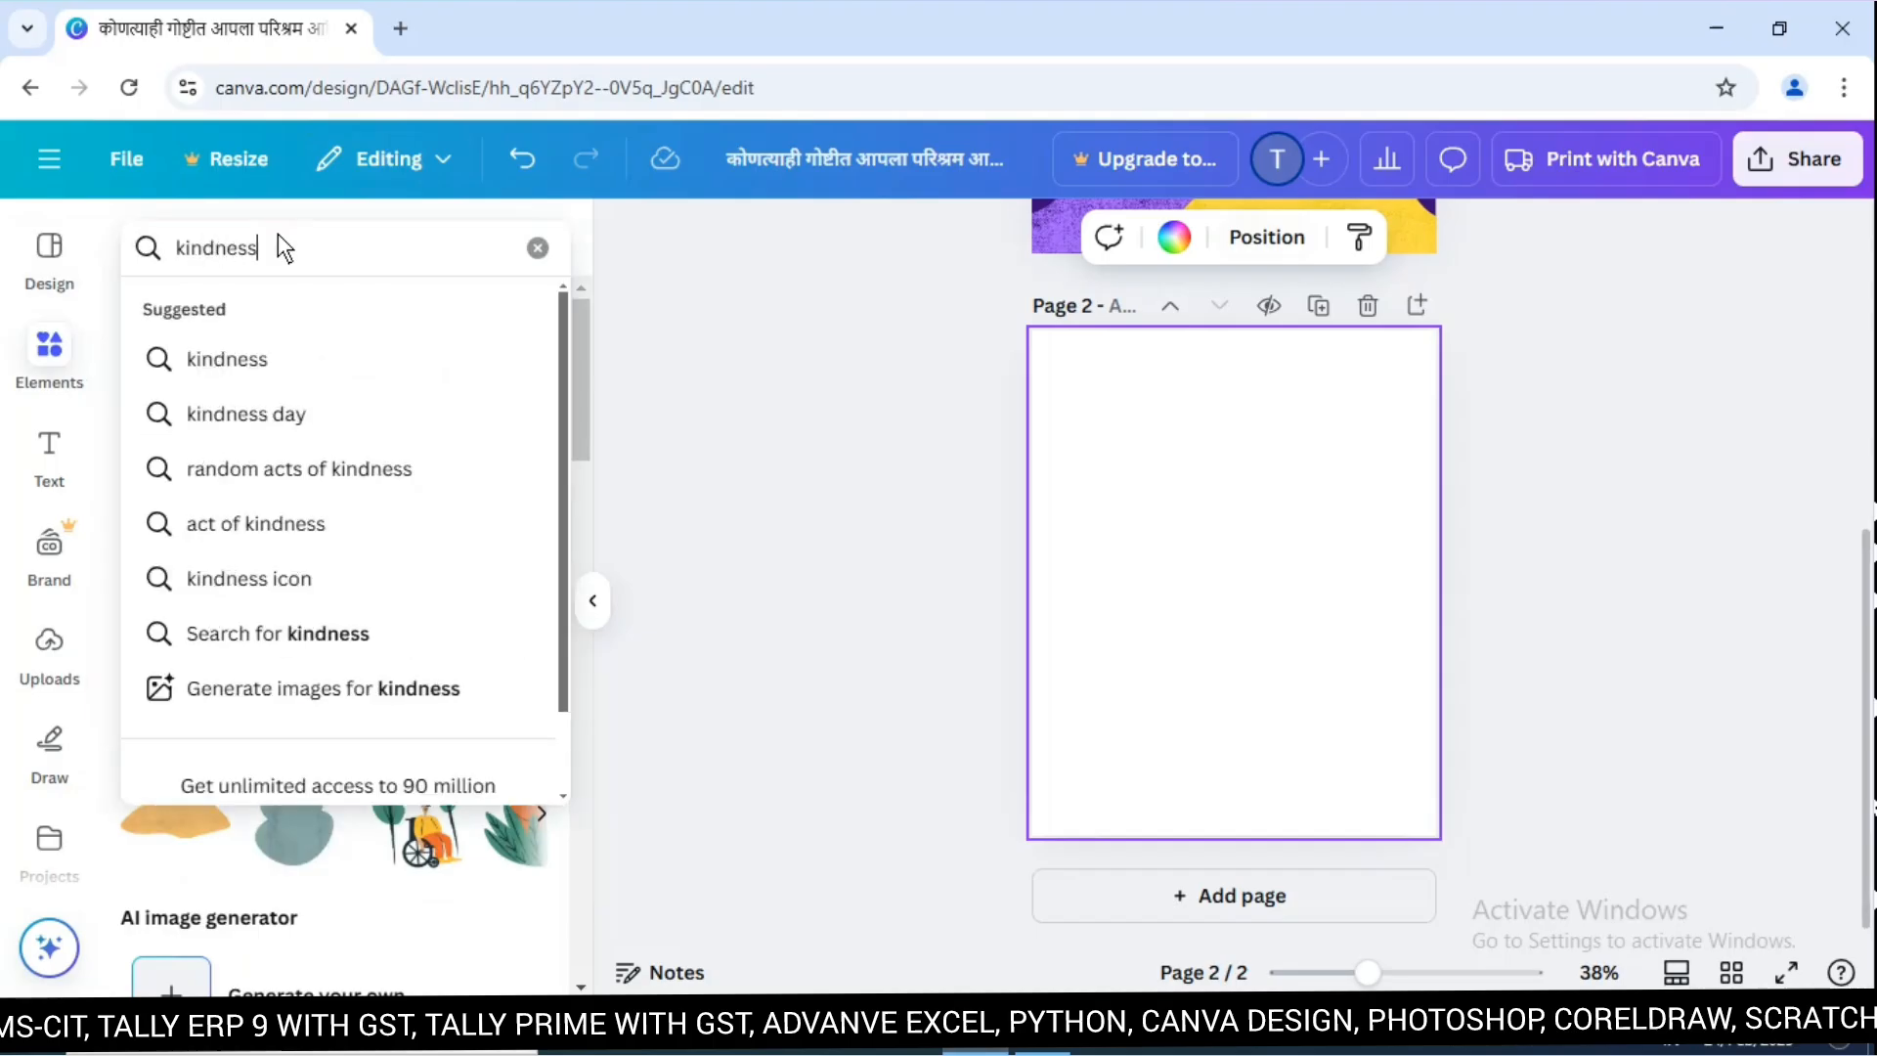
left_click(233, 358)
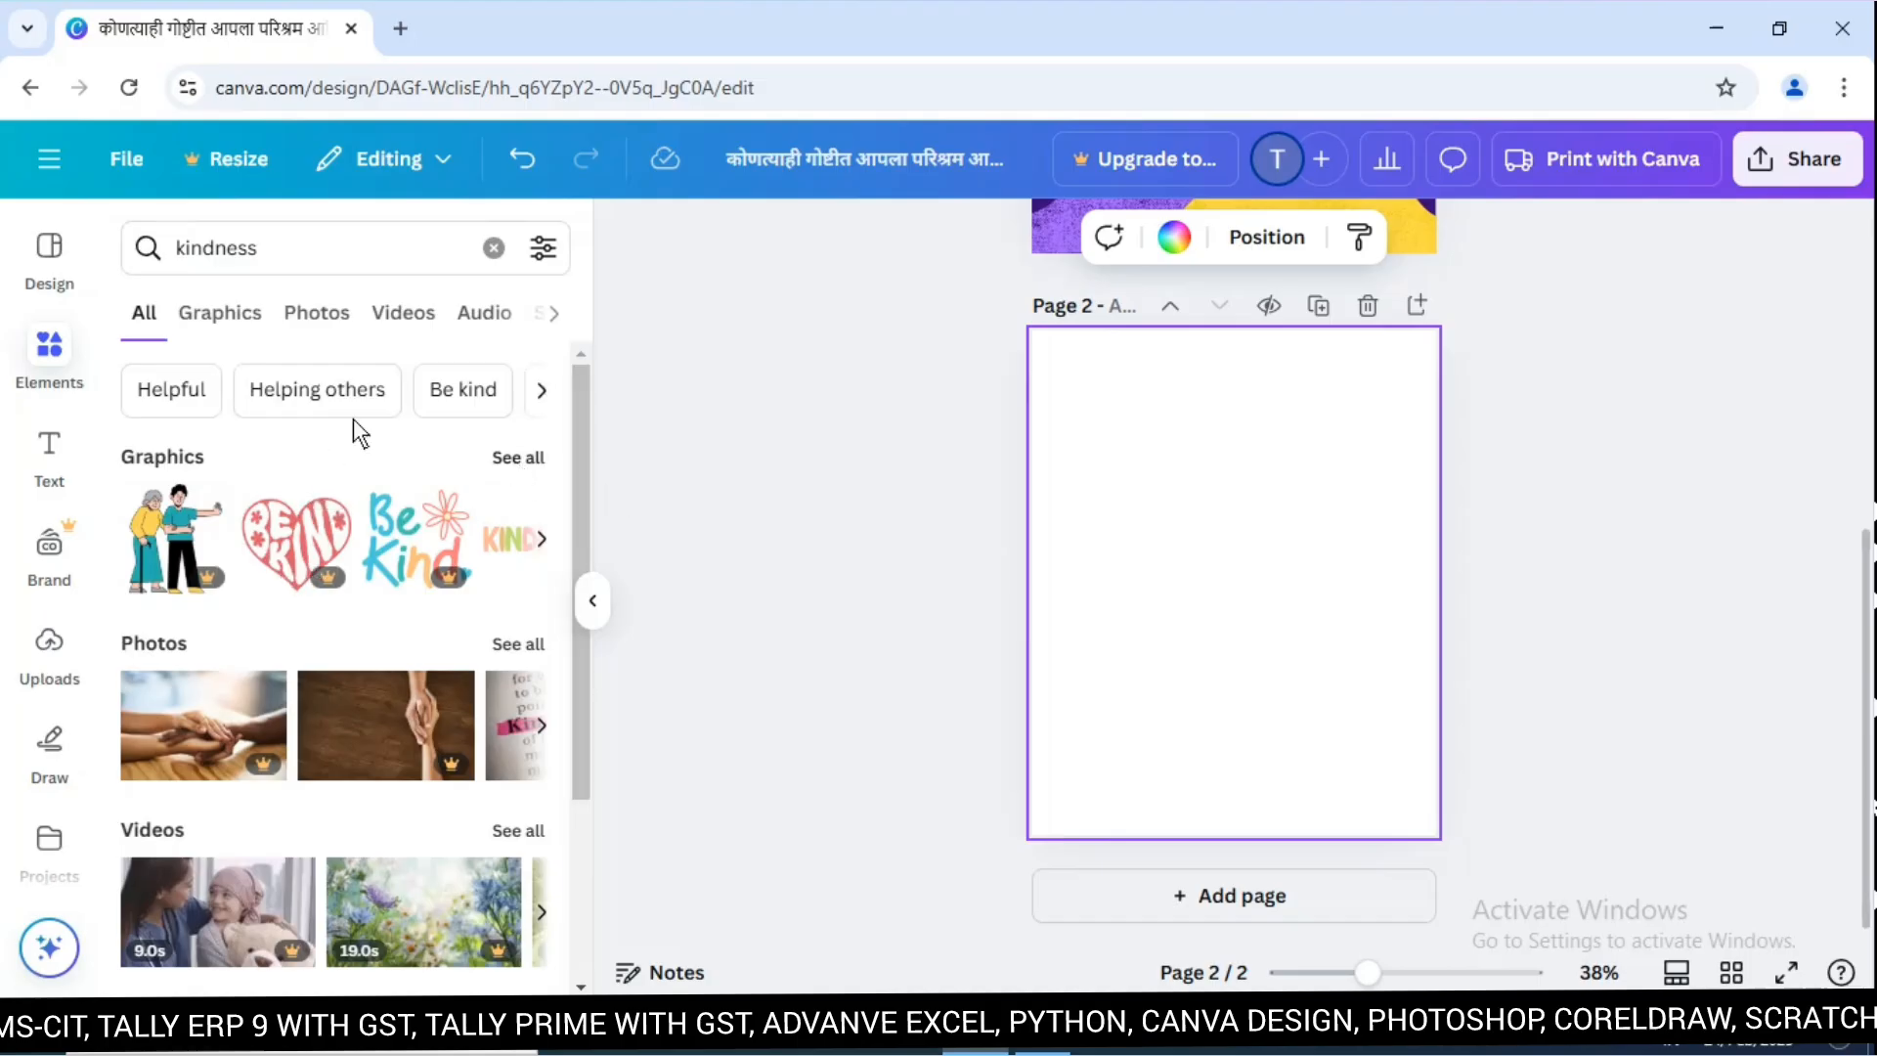
Browse the kindness graphics for a picture that suits the quote.
left_click(237, 320)
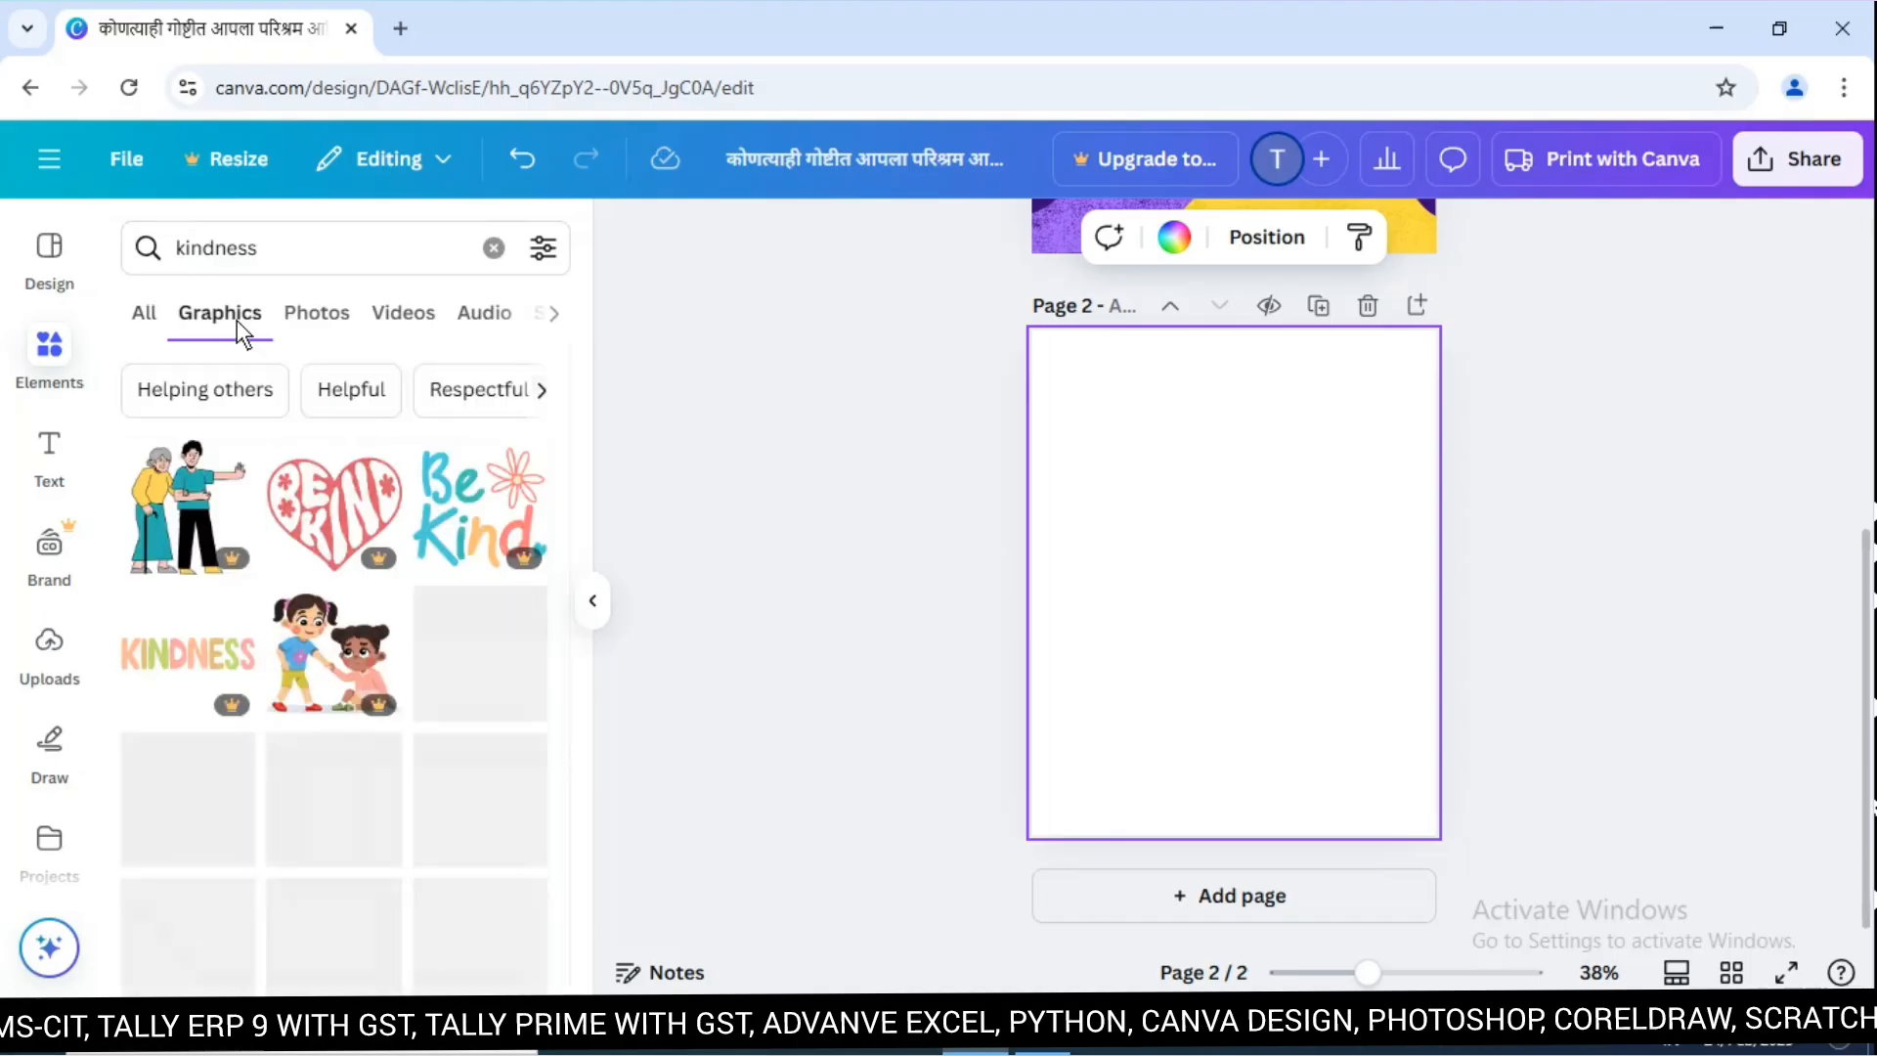
scroll(439, 687, "down", 5)
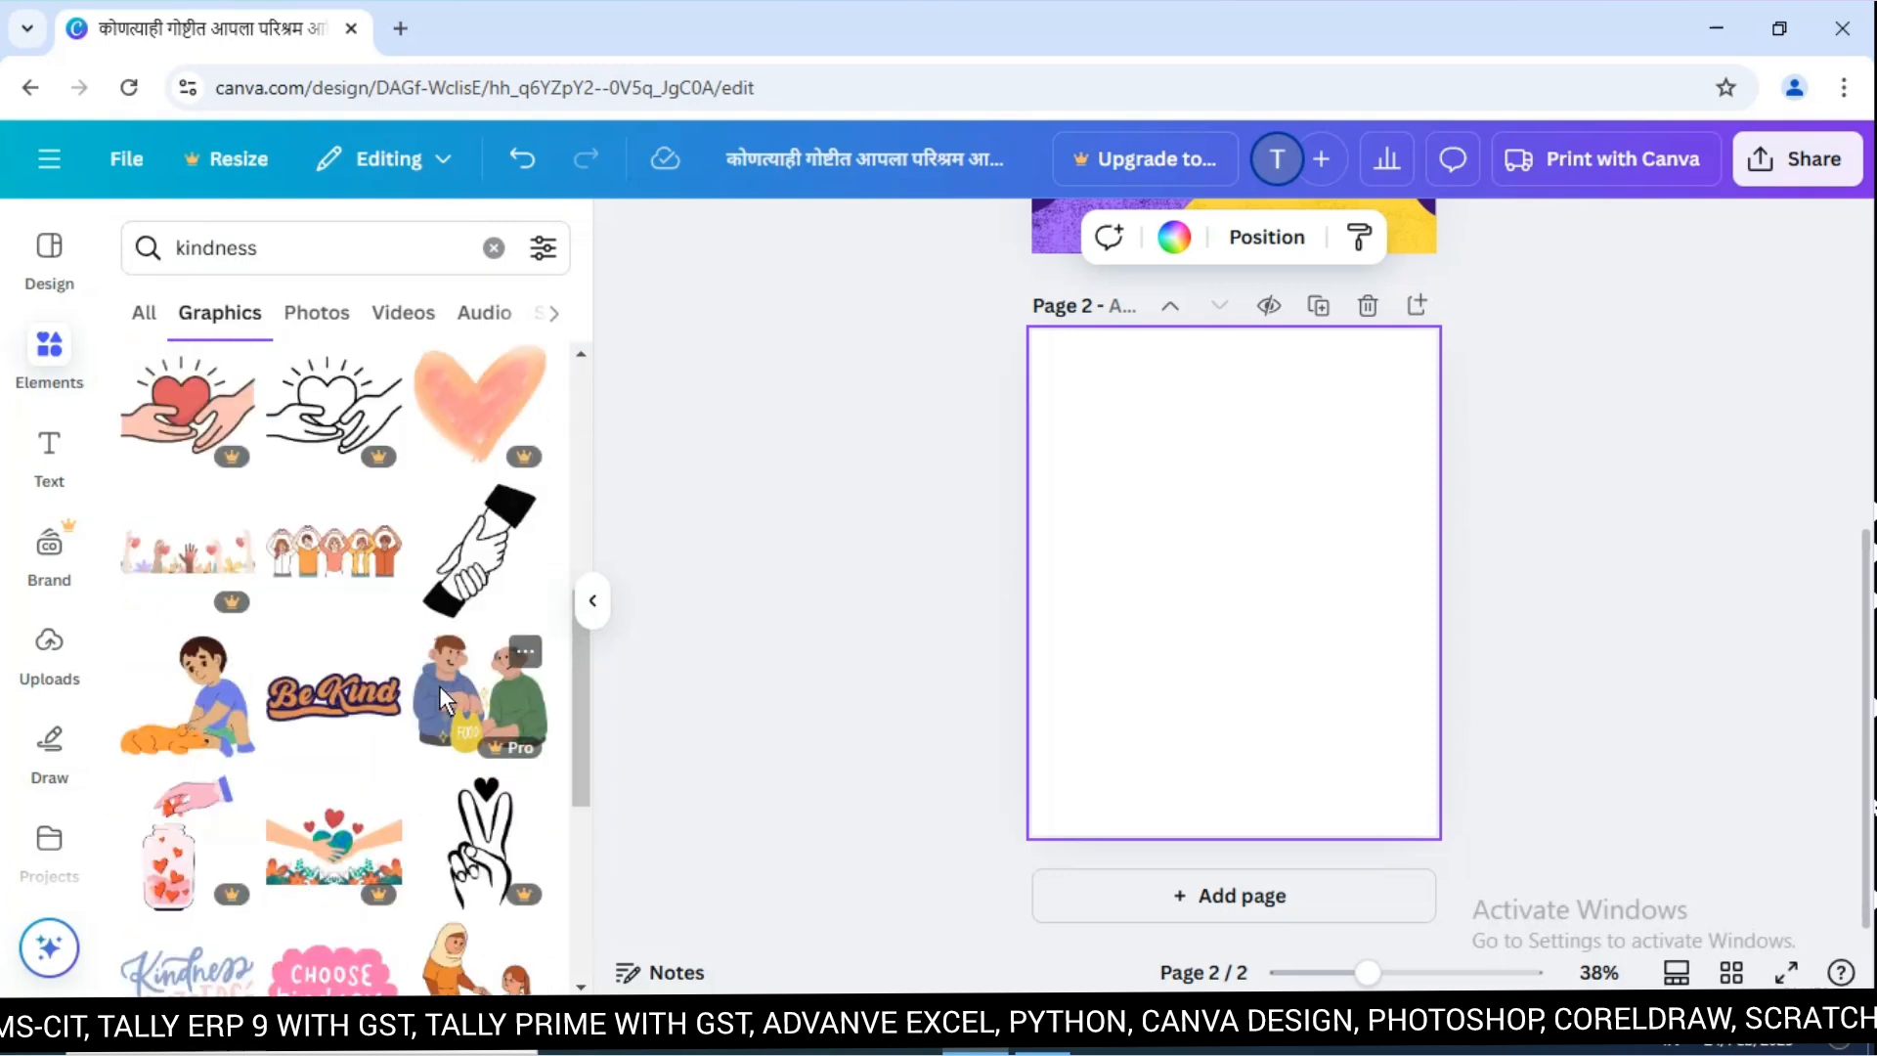
scroll(438, 685, "down", 3)
scroll(496, 707, "down", 3)
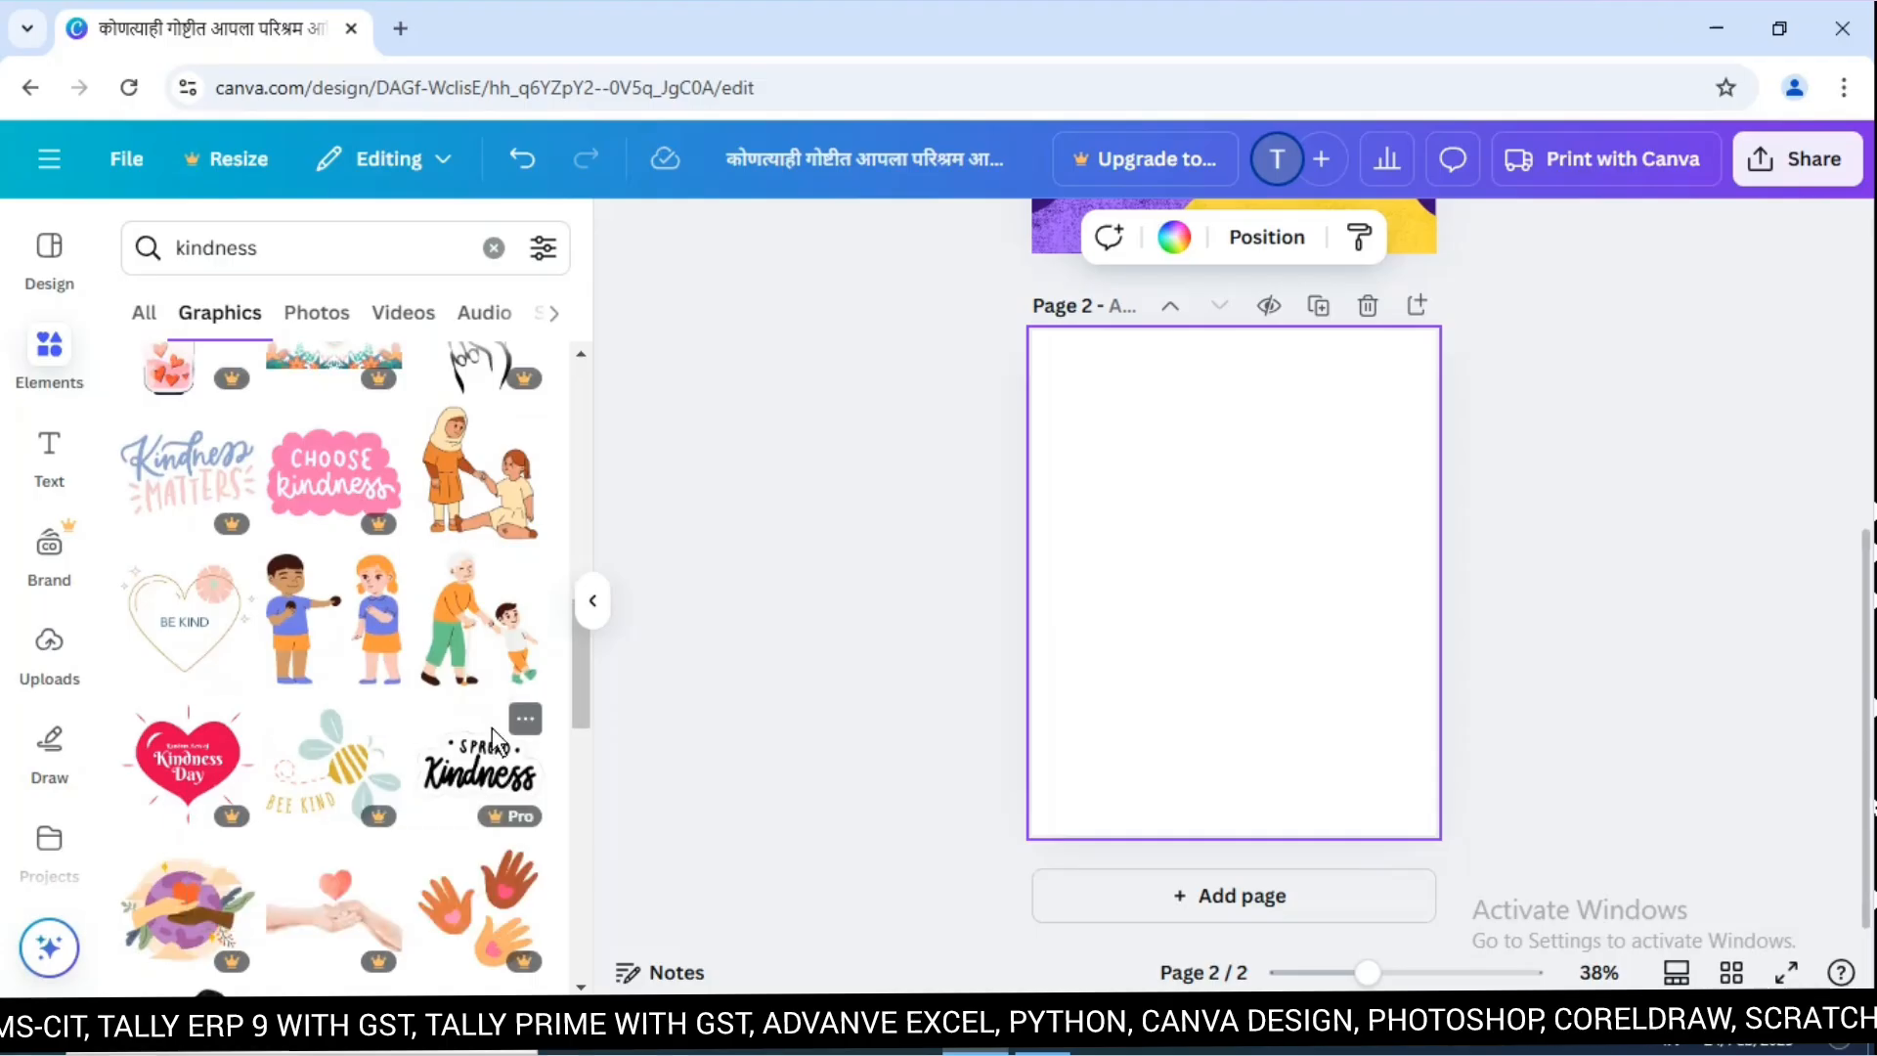
scroll(491, 728, "down", 6)
scroll(492, 725, "down", 5)
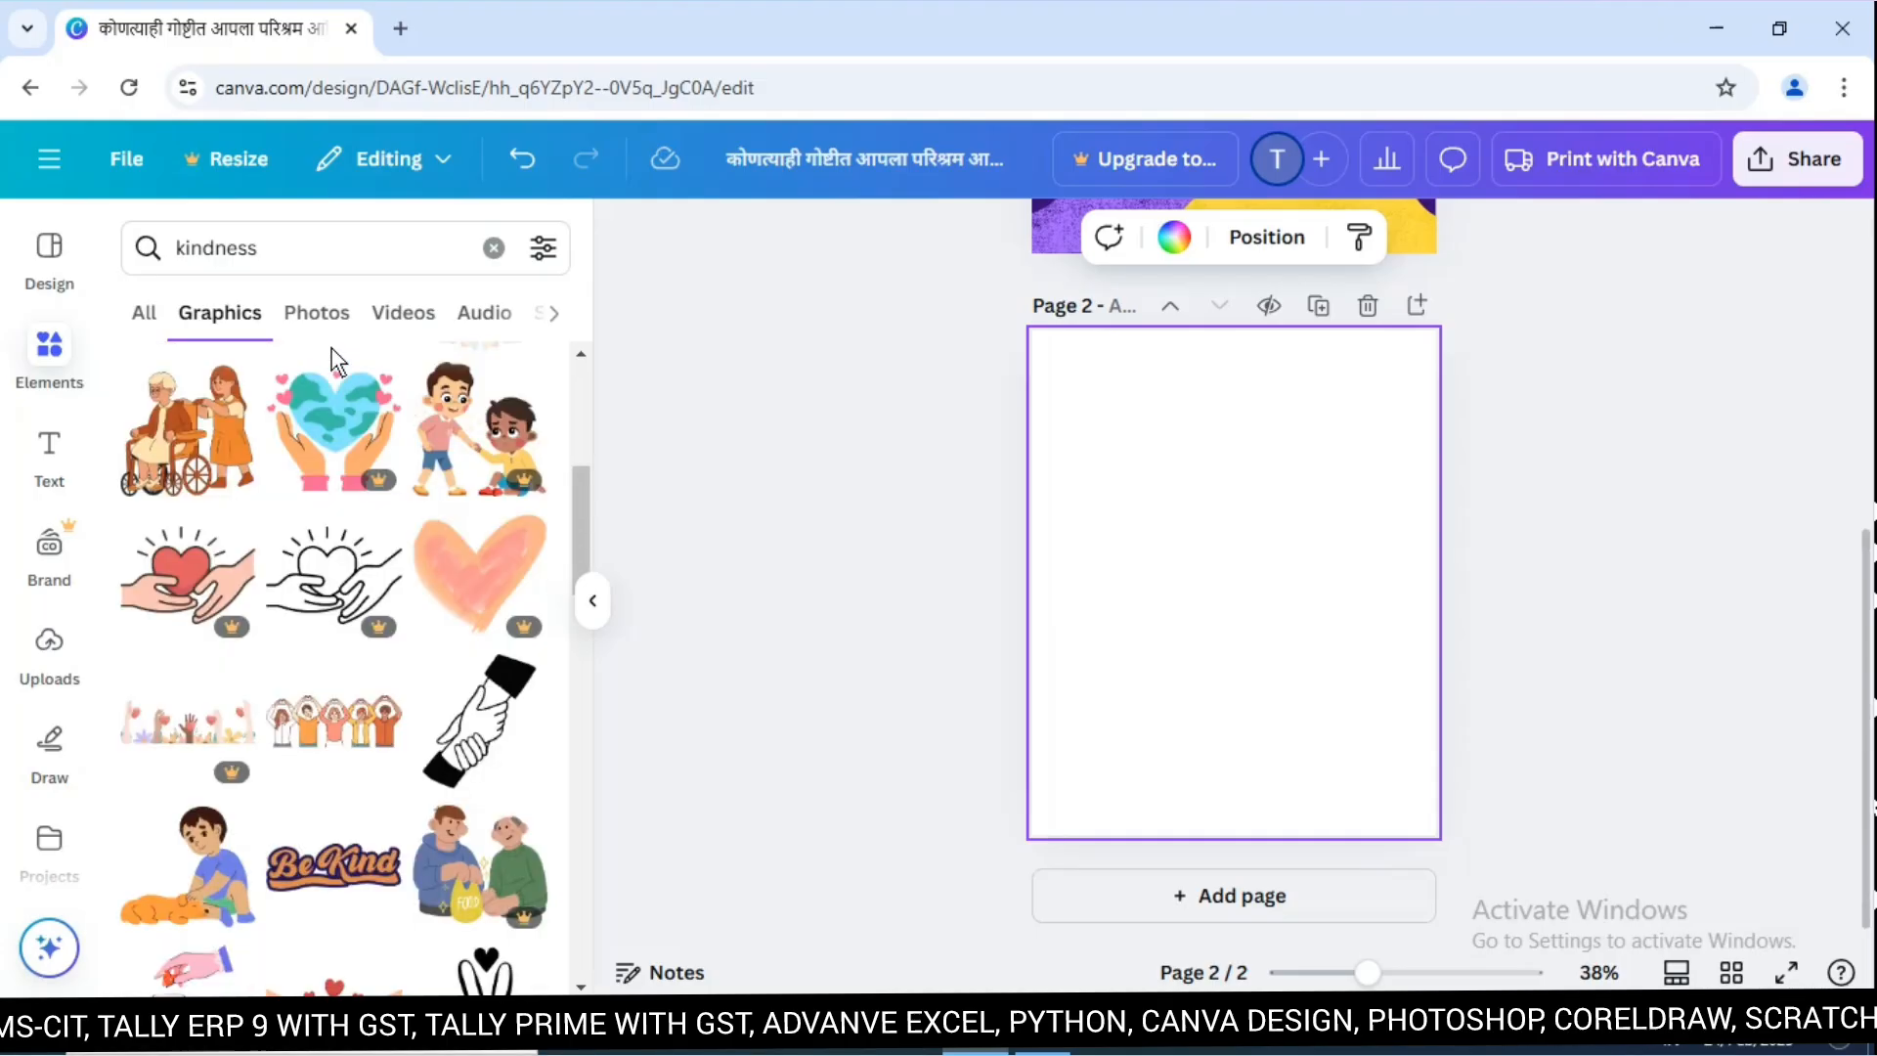
Add the kindness photo of hands cupping a pale rose on a grey background to page 2.
left_click(316, 320)
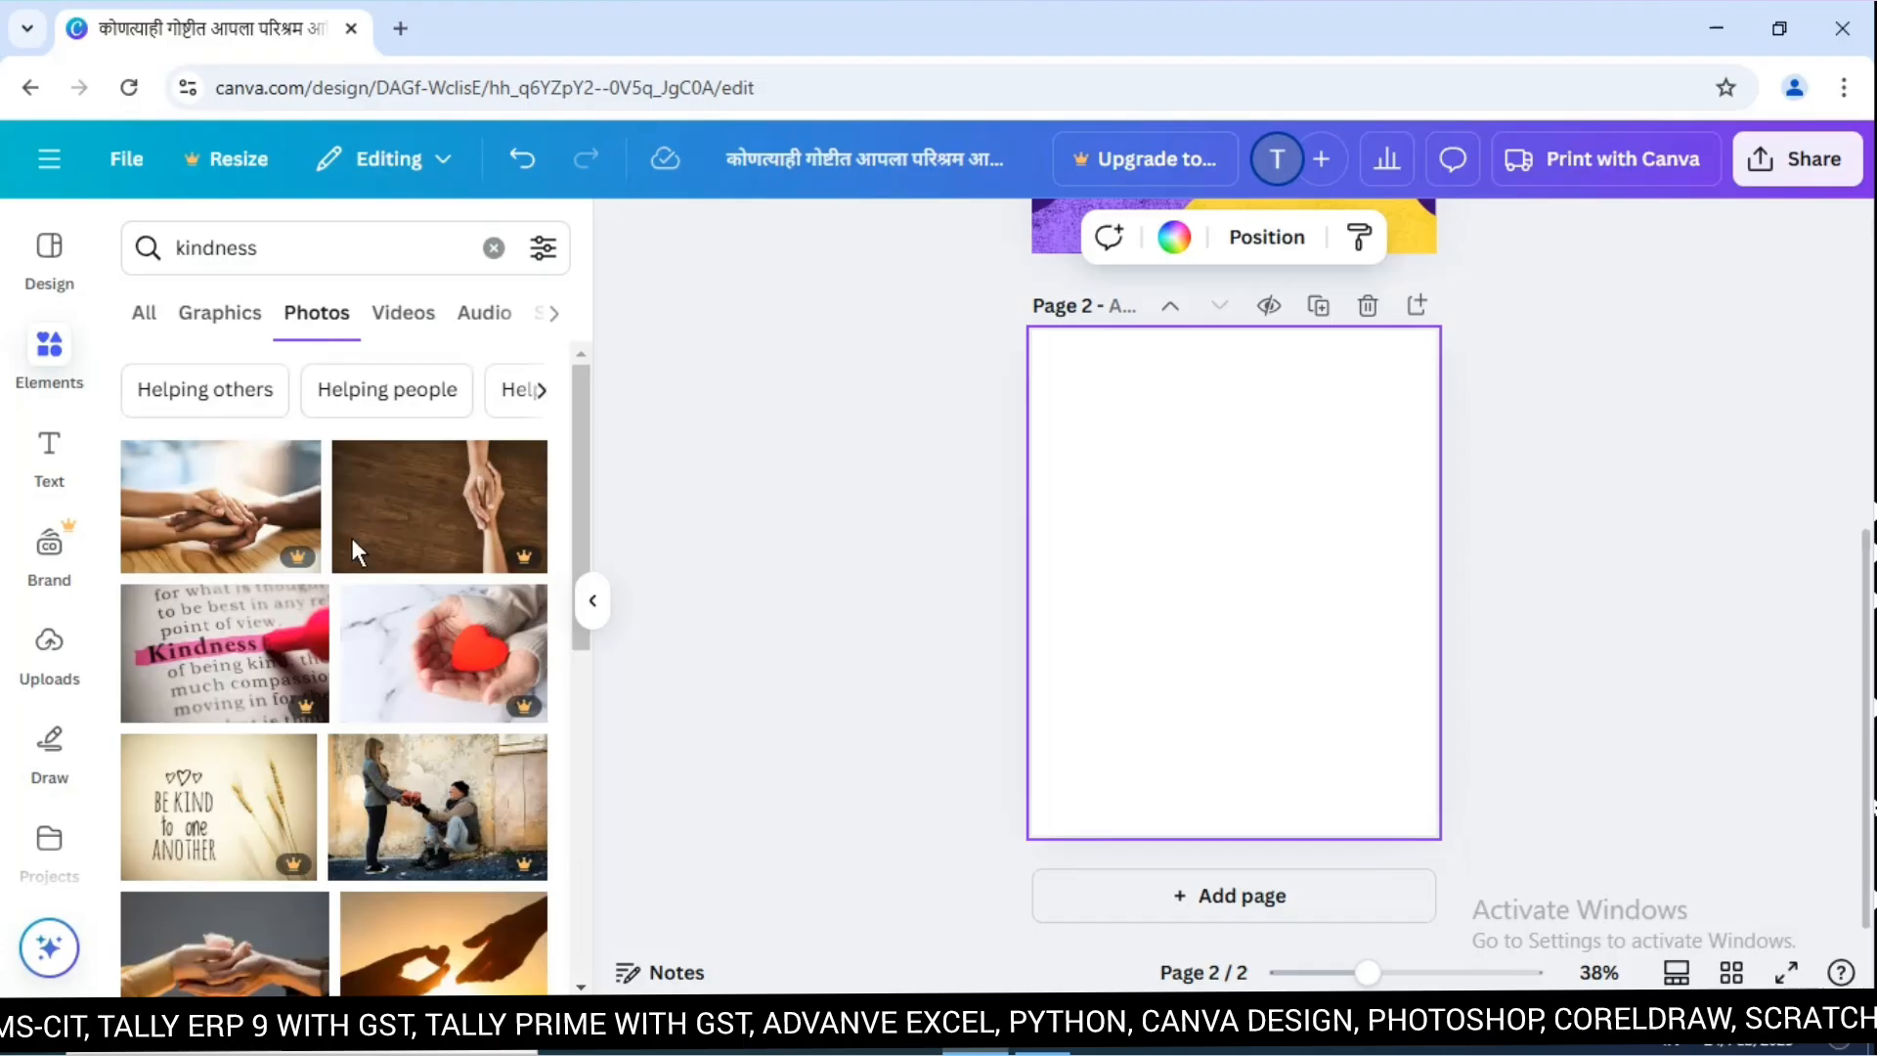
scroll(488, 643, "down", 3)
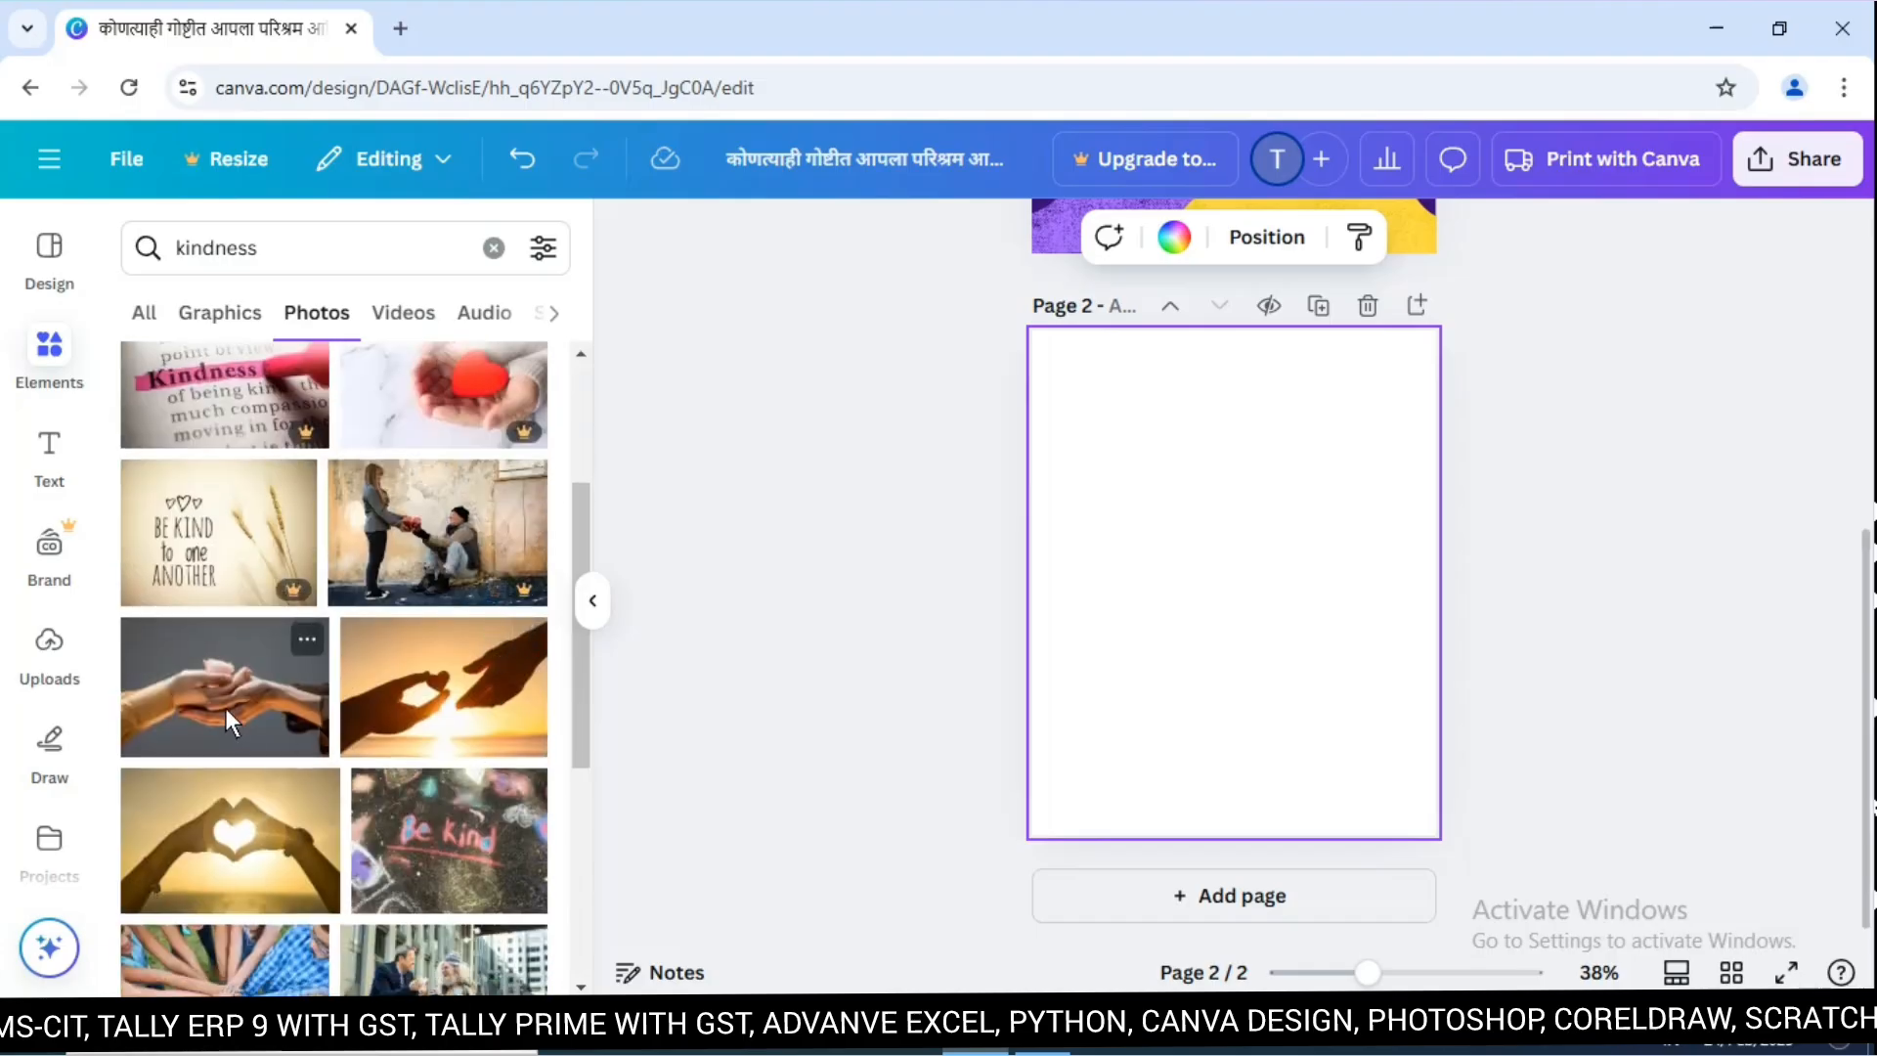
left_click(224, 707)
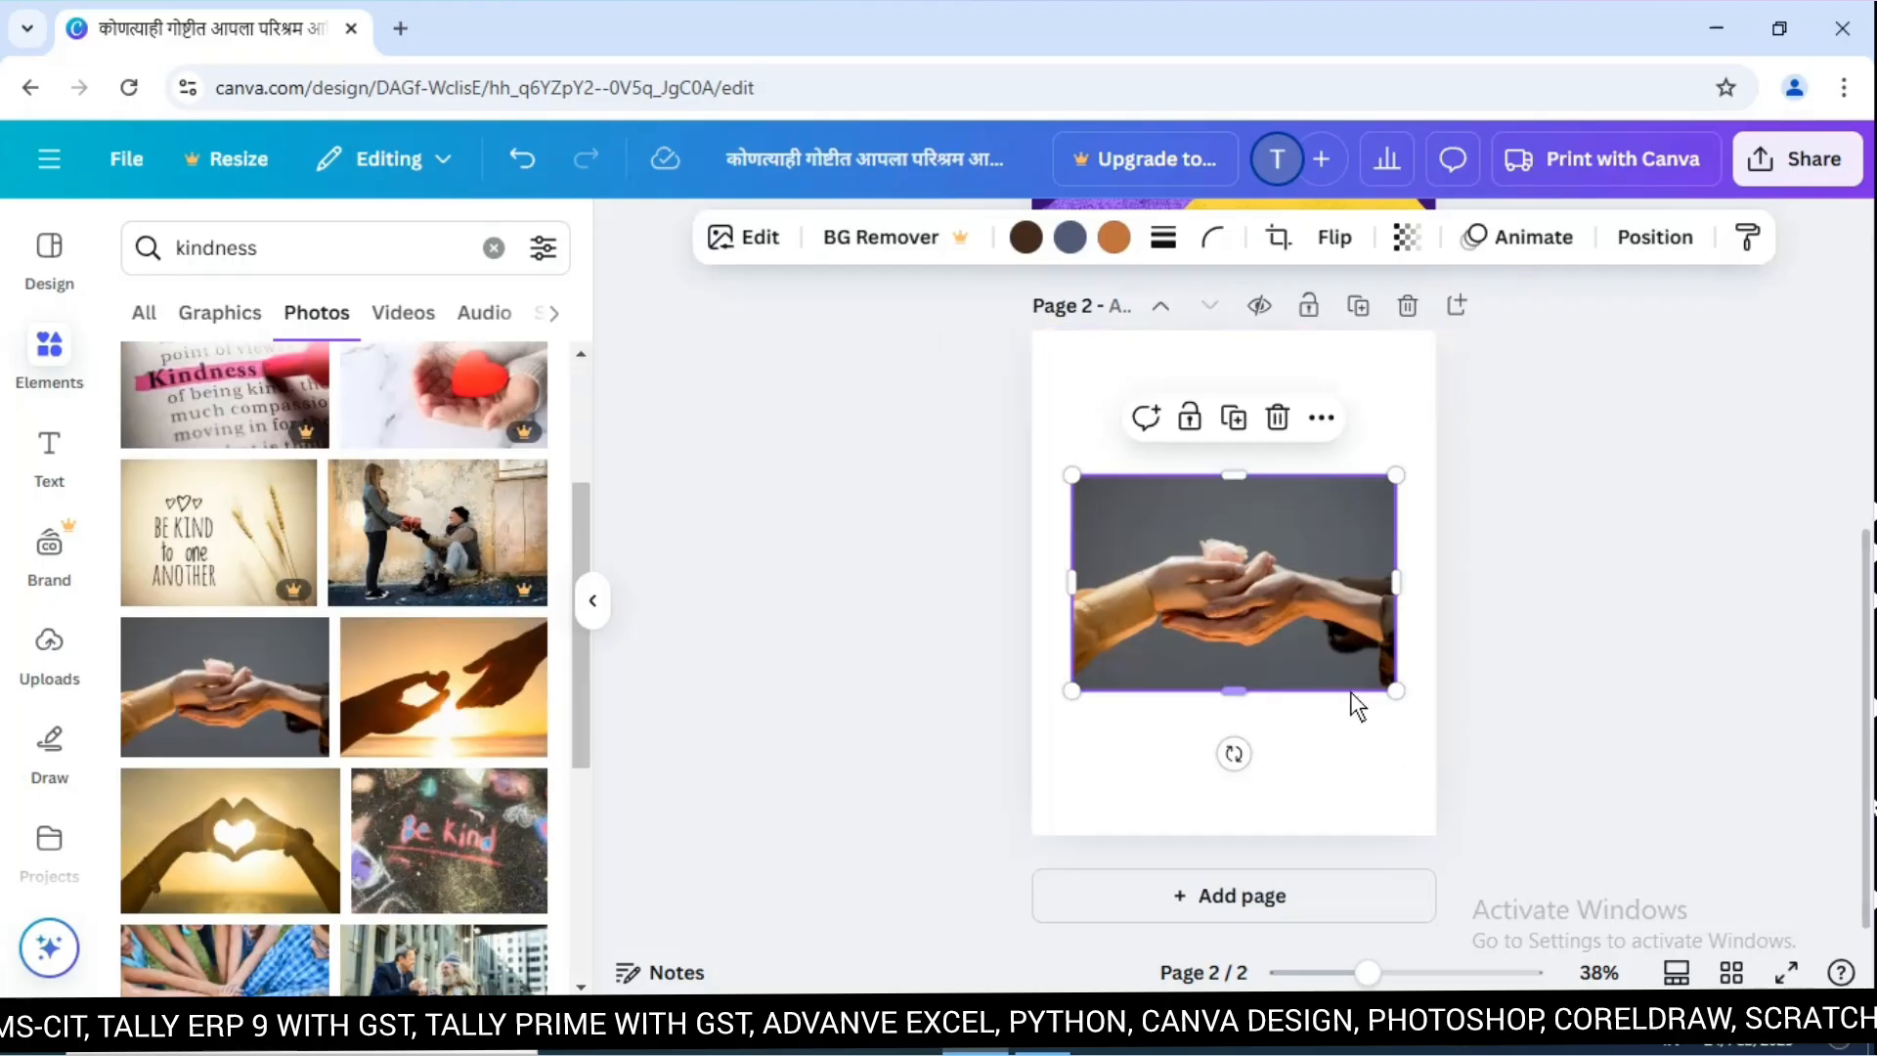
Enlarge and reposition the hands photo so that it covers all of page 2, and deselect it.
left_click_drag(1402, 691, 1444, 726)
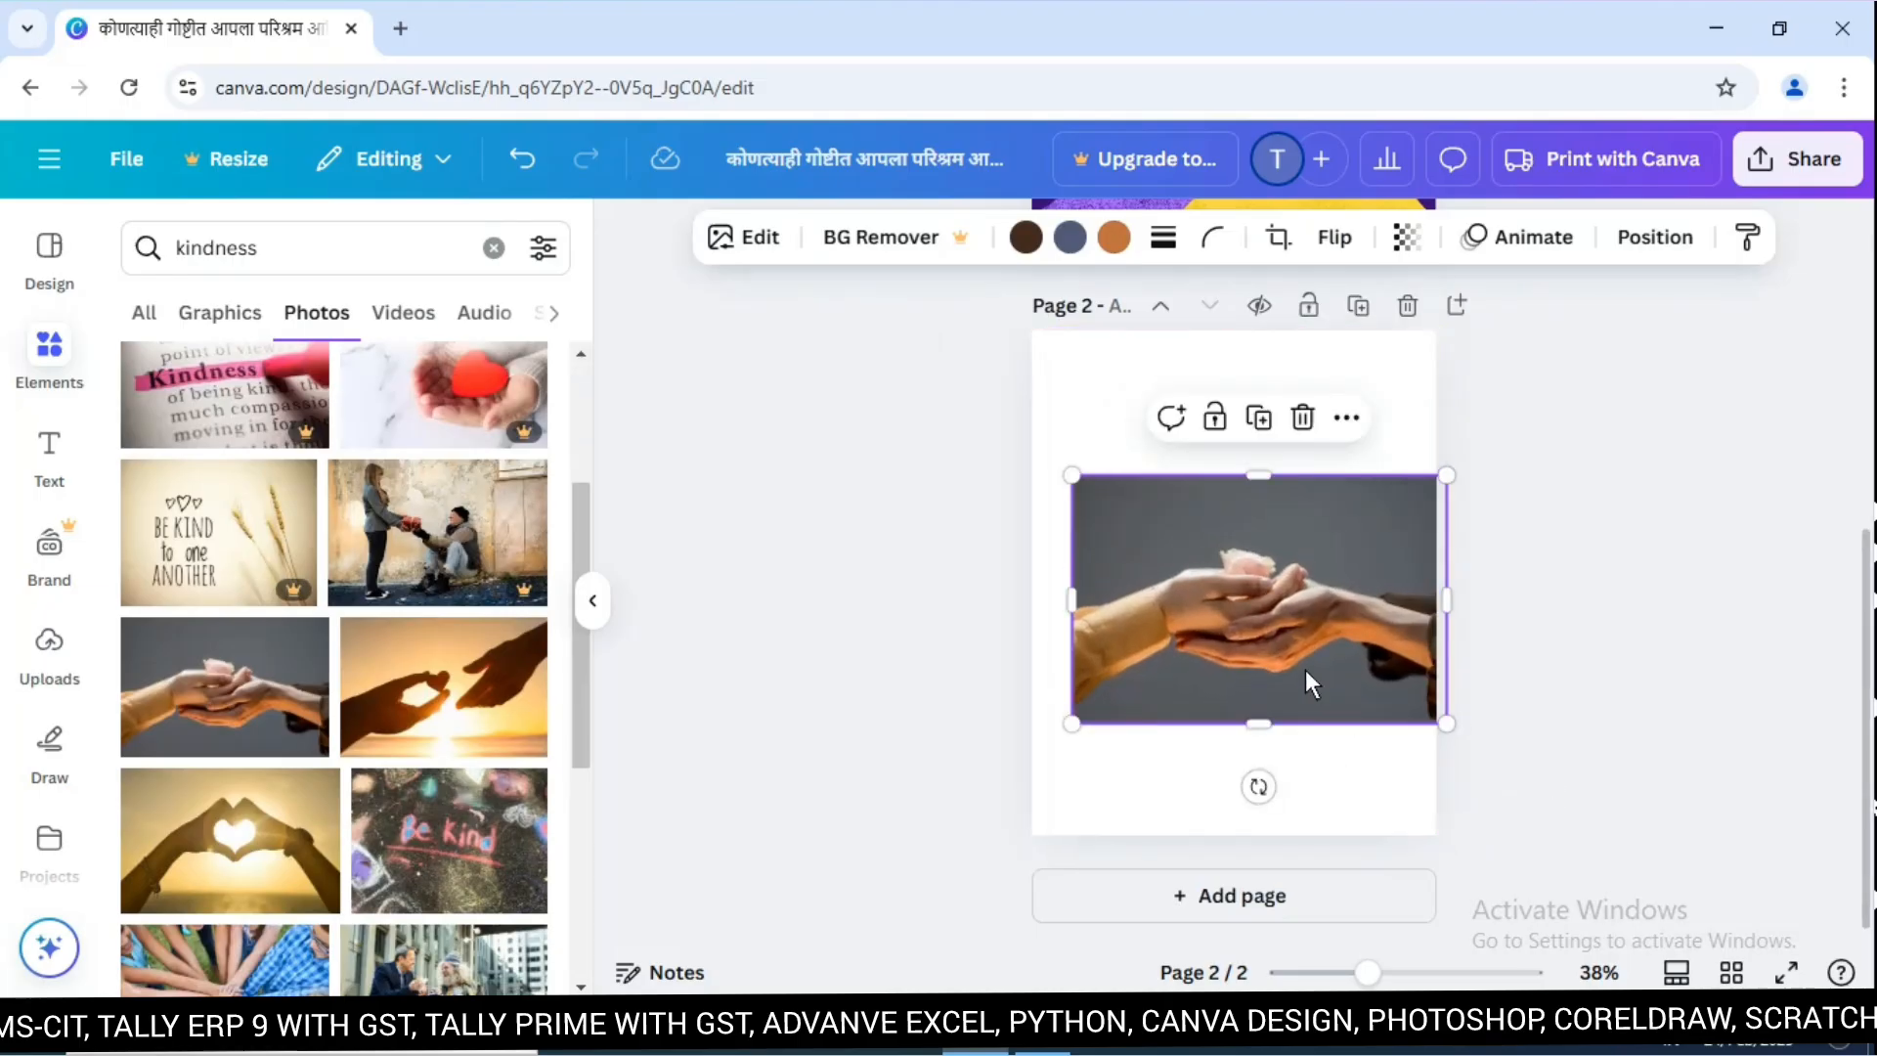
left_click_drag(1307, 671, 1266, 661)
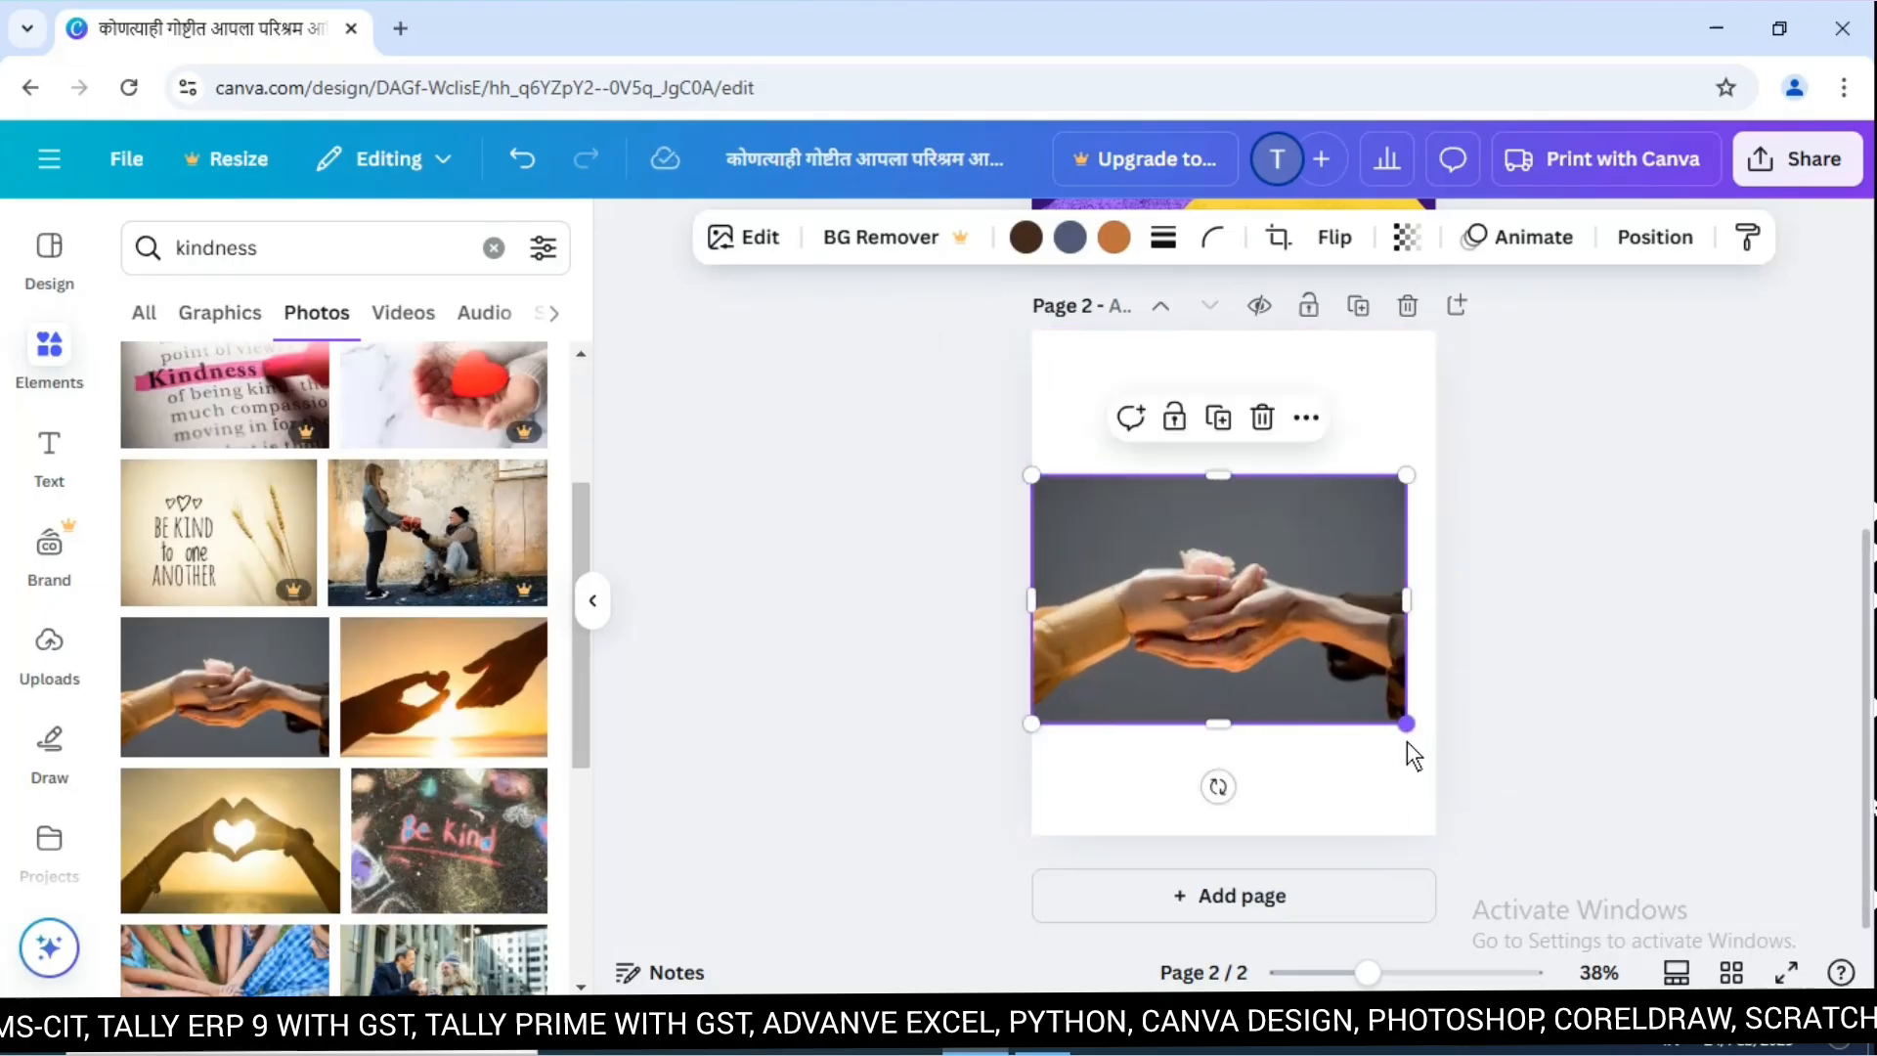
left_click_drag(1407, 740, 1287, 706)
left_click_drag(1252, 509, 1240, 342)
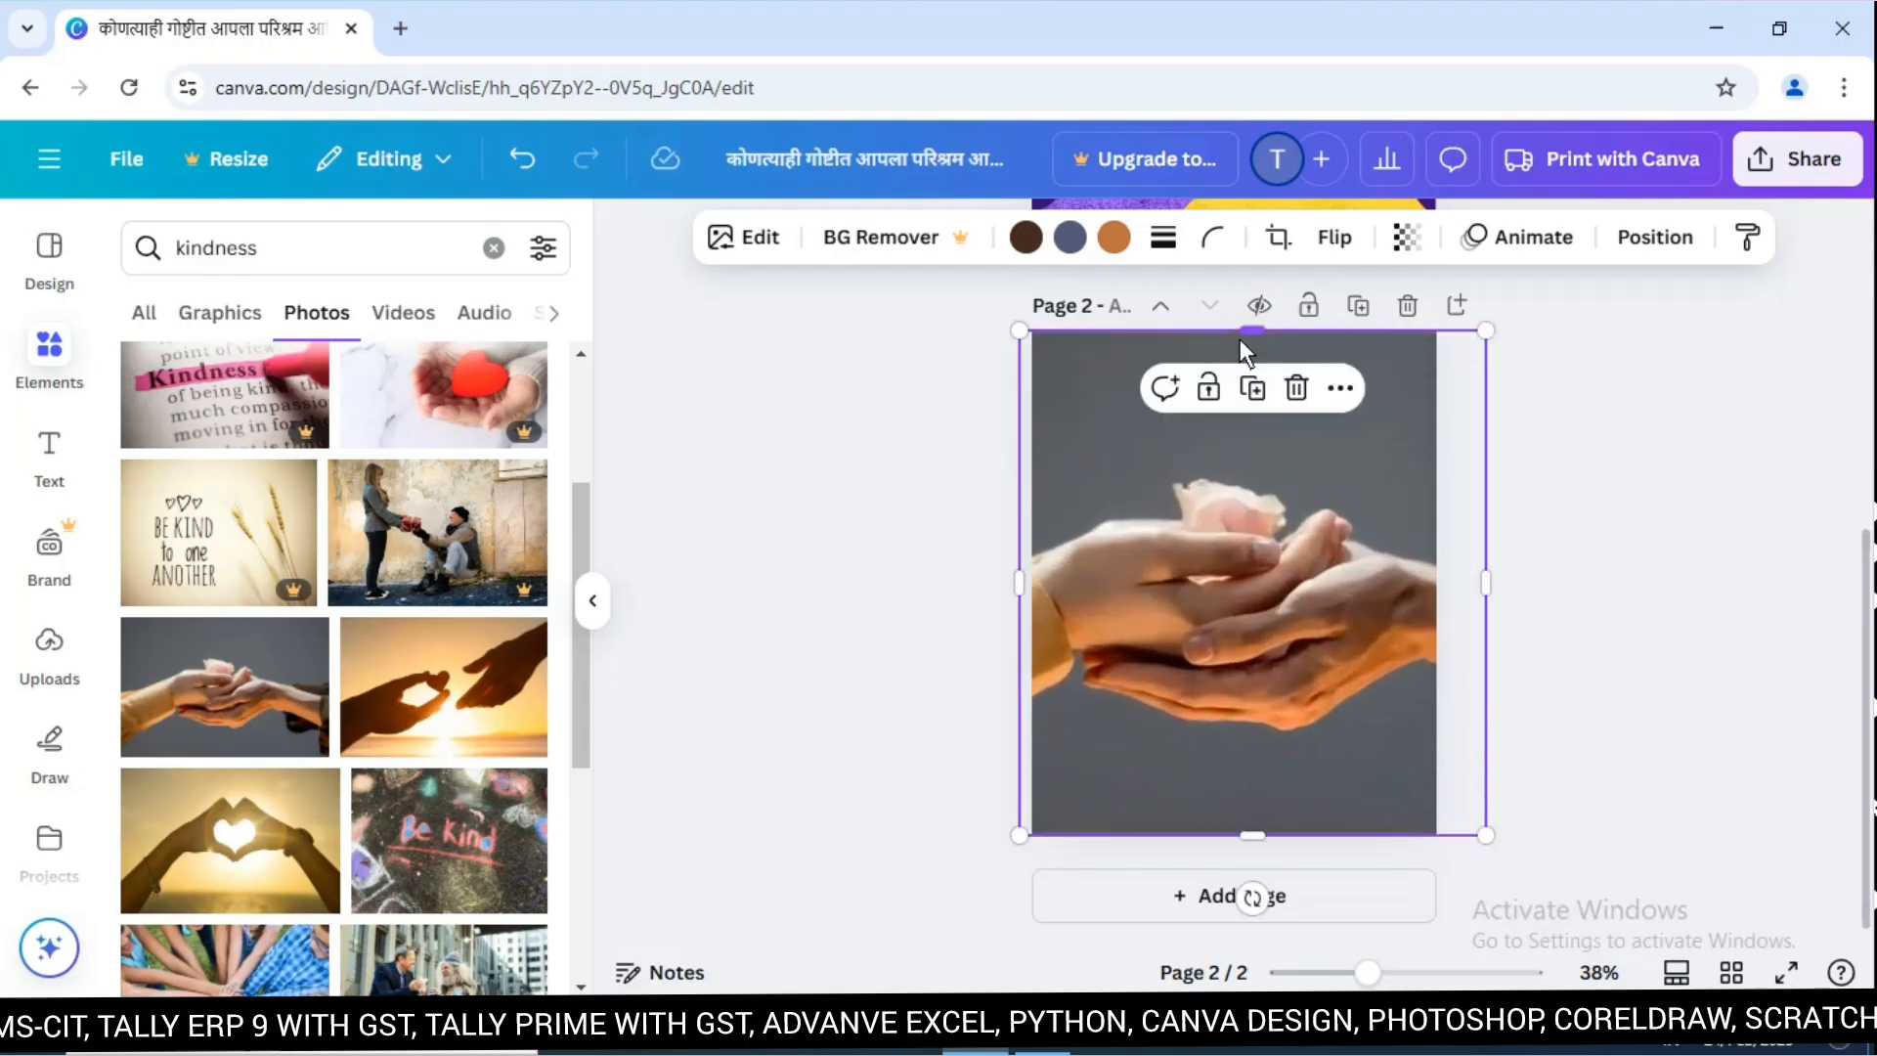
left_click(1643, 633)
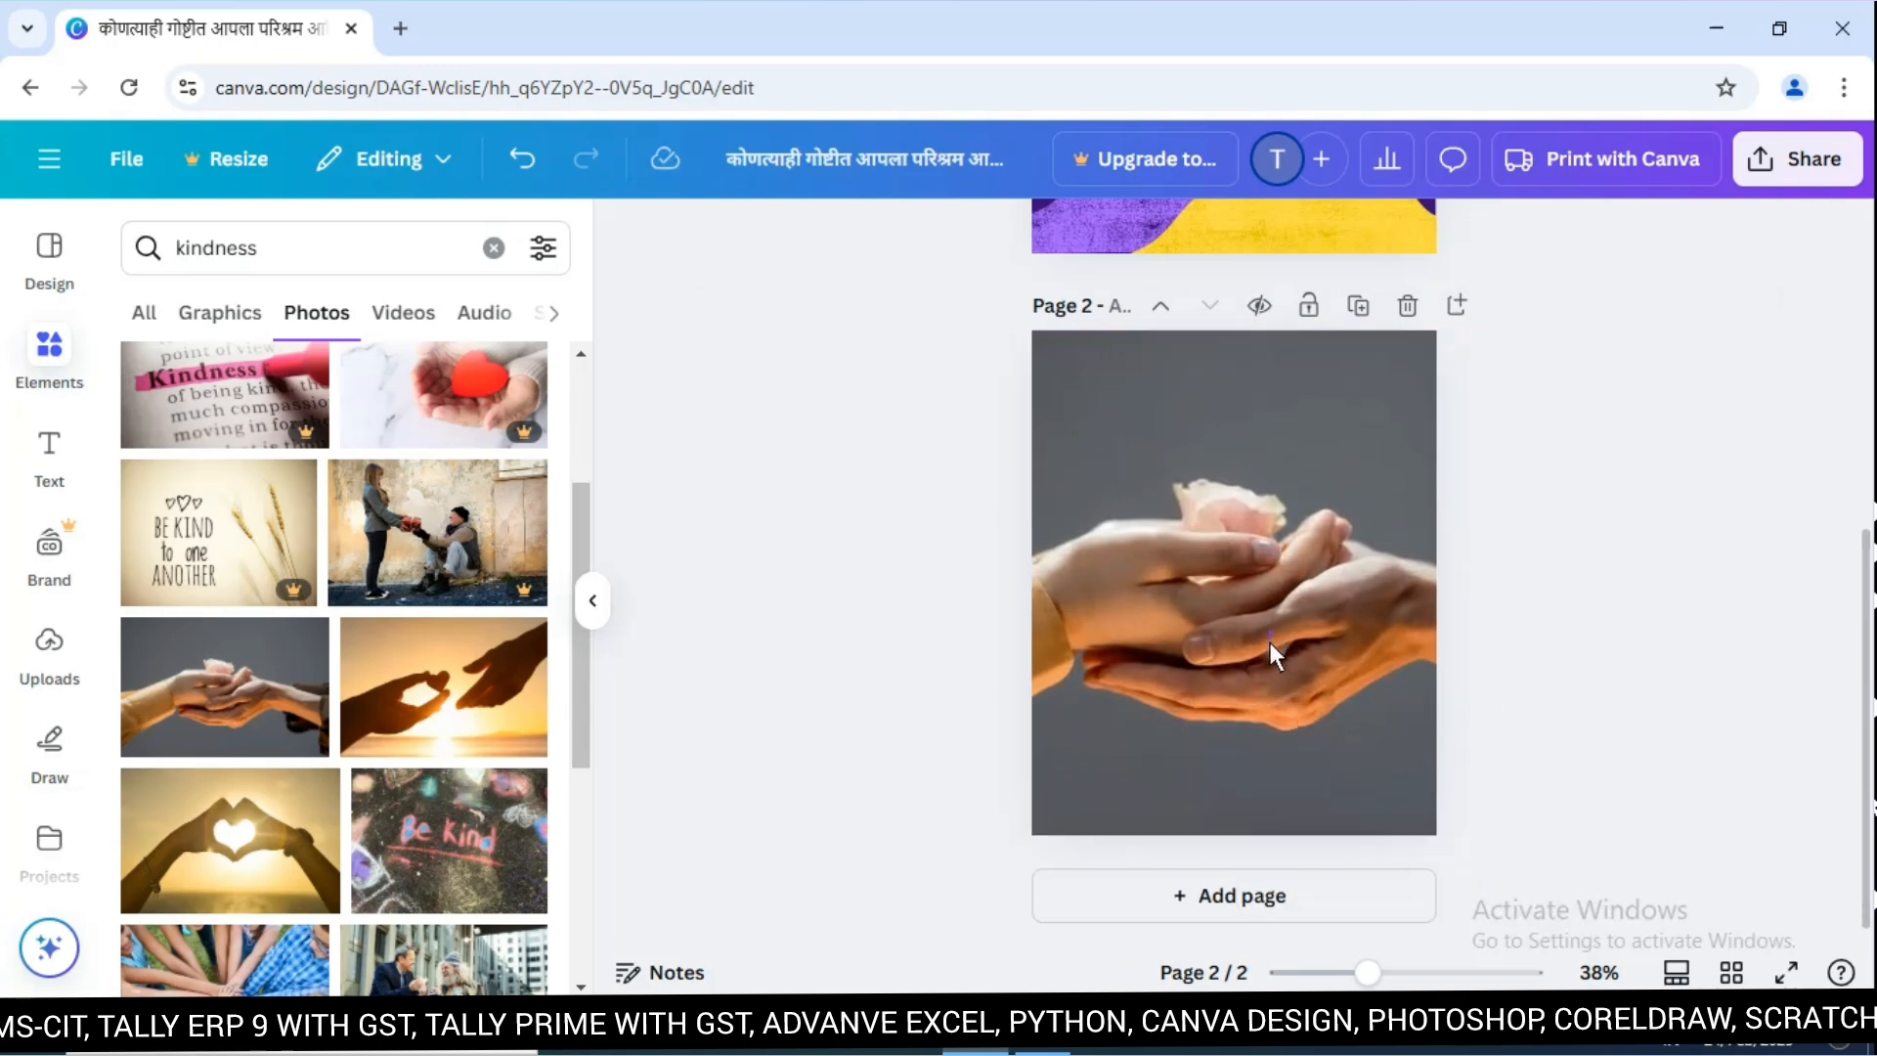
Move the hands photo down the page, leaving a strip of page background free above it.
left_click_drag(1223, 565, 1224, 615)
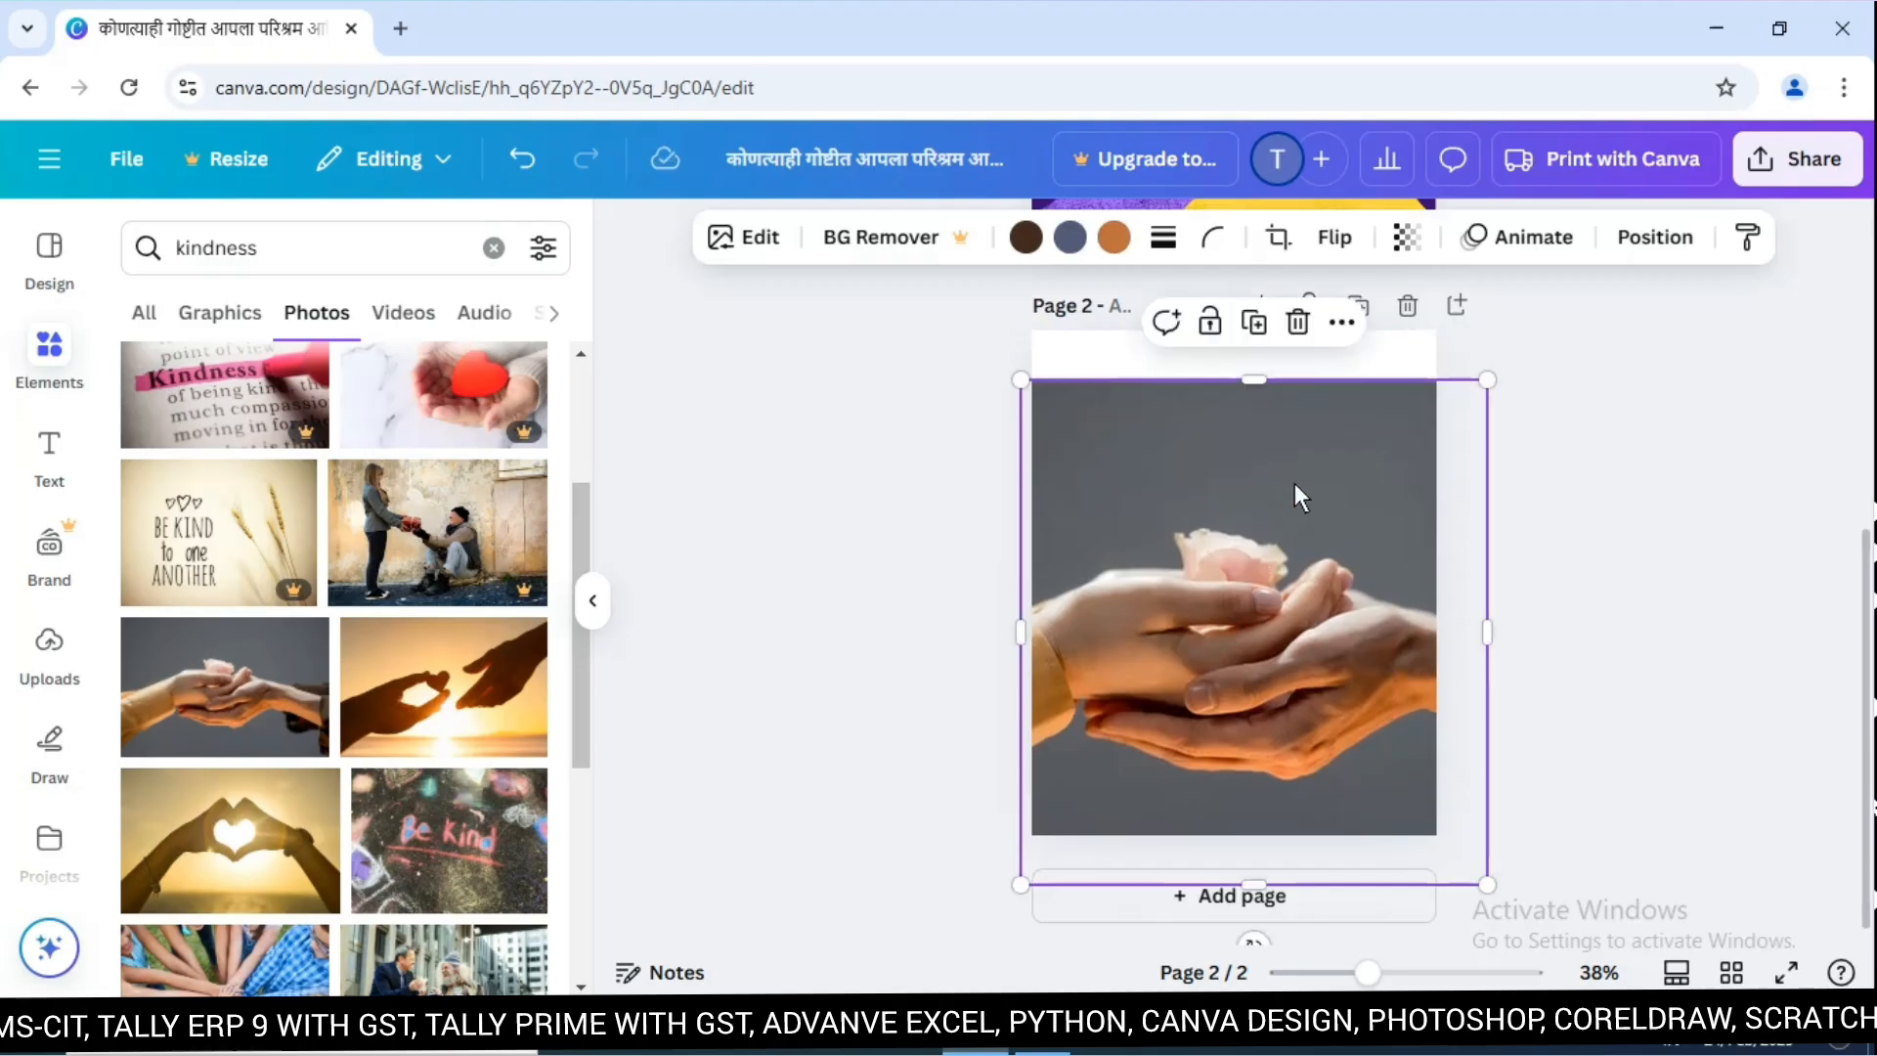
left_click(1168, 356)
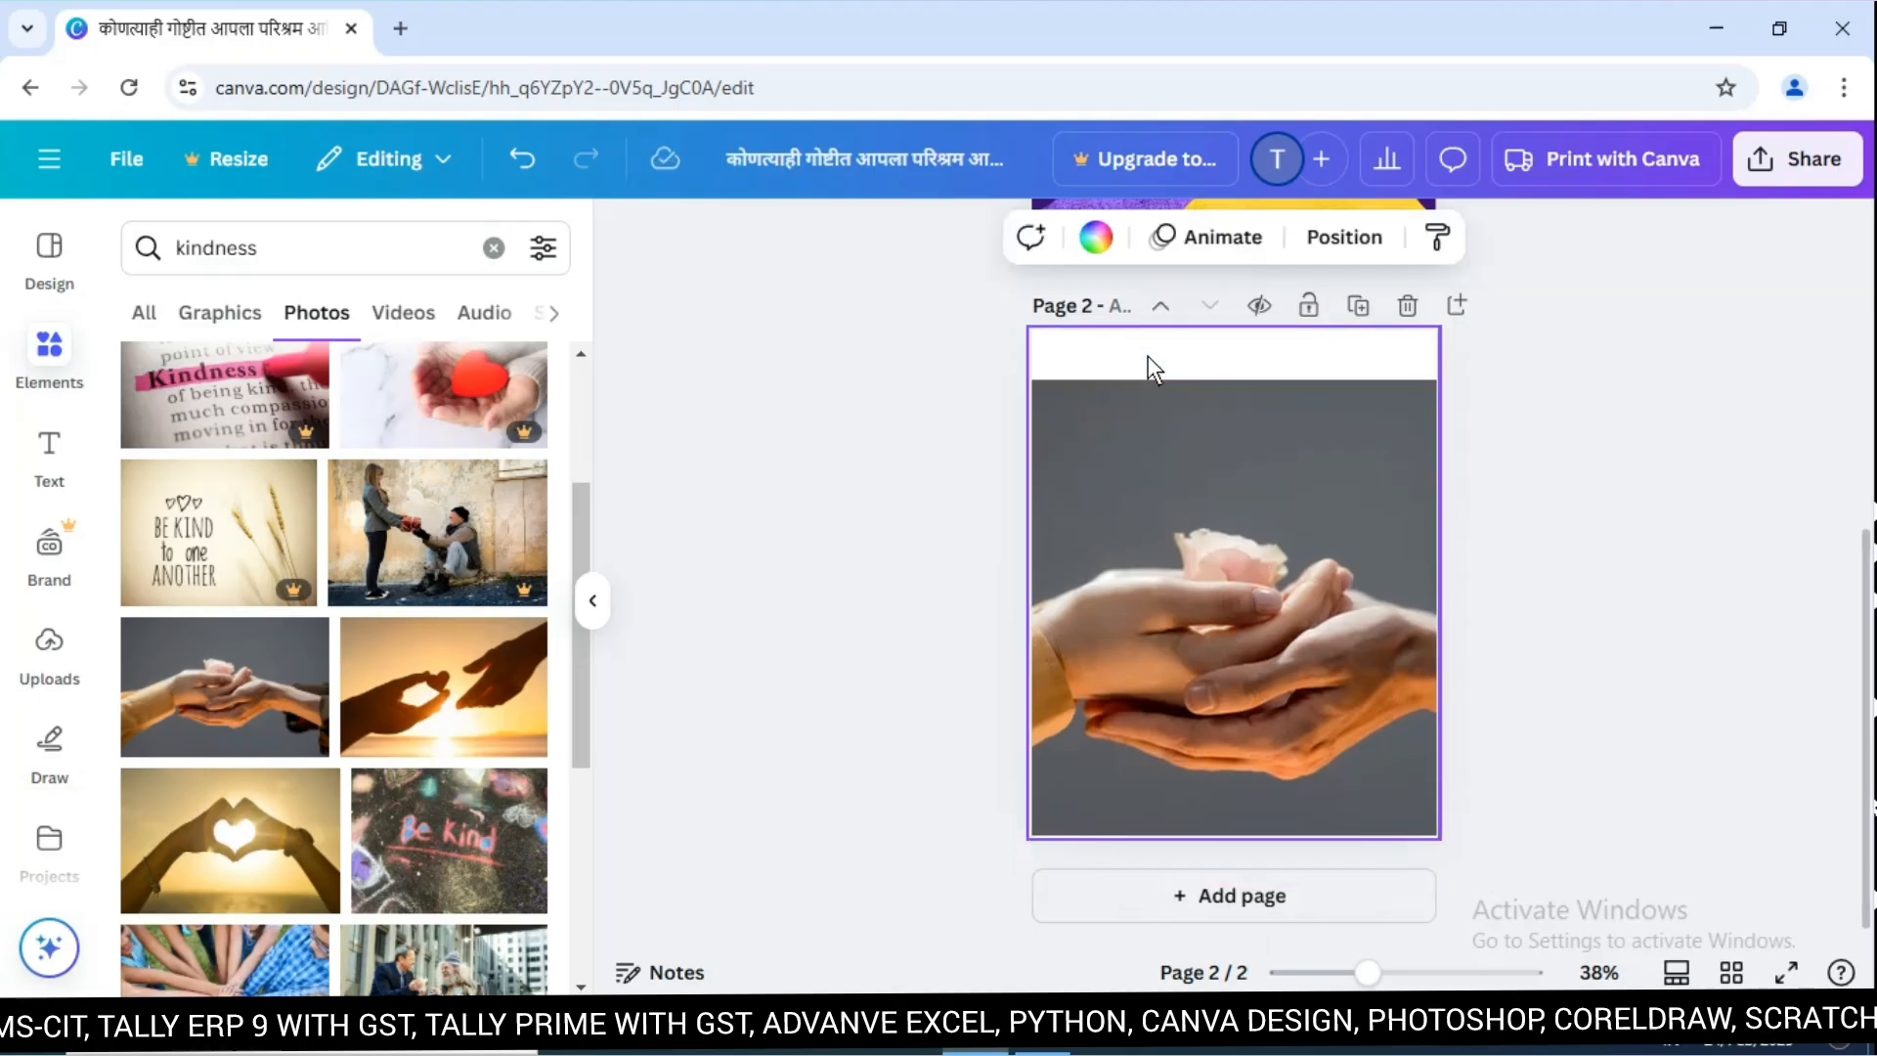
left_click(1268, 492)
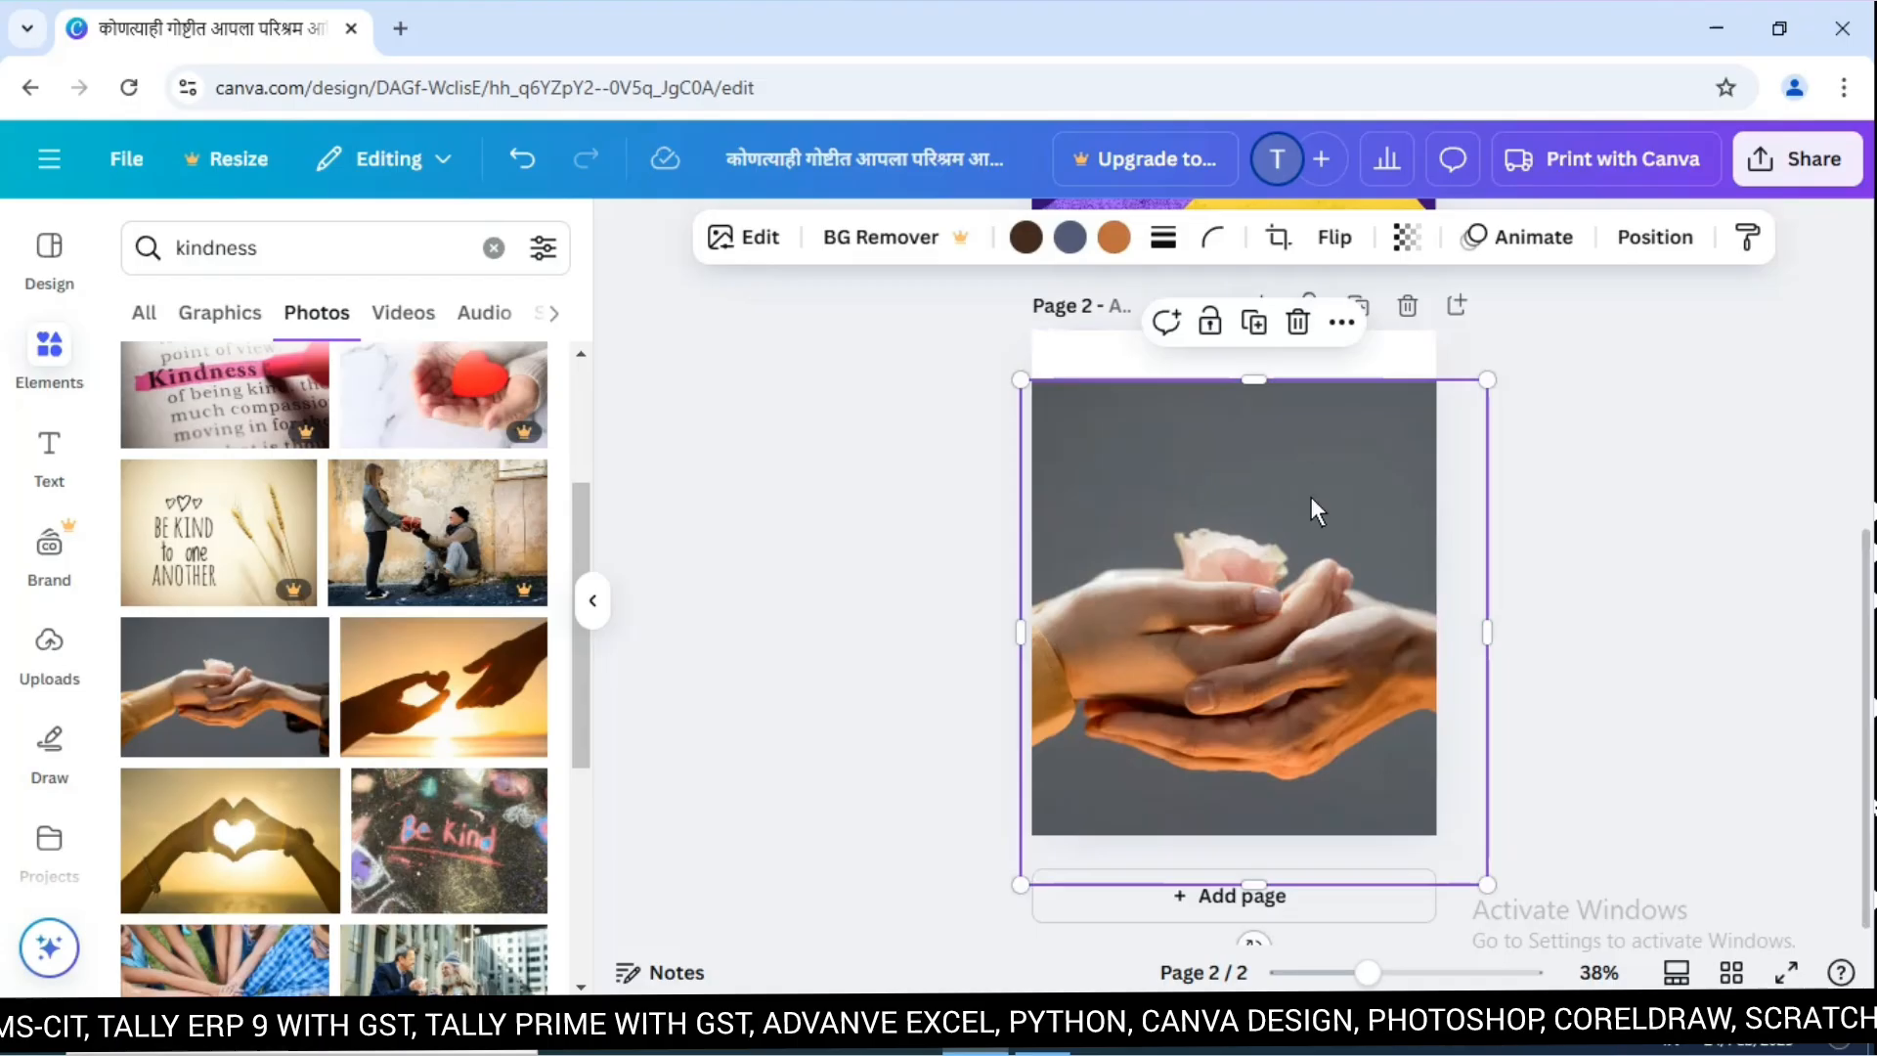
left_click_drag(1311, 503, 1311, 527)
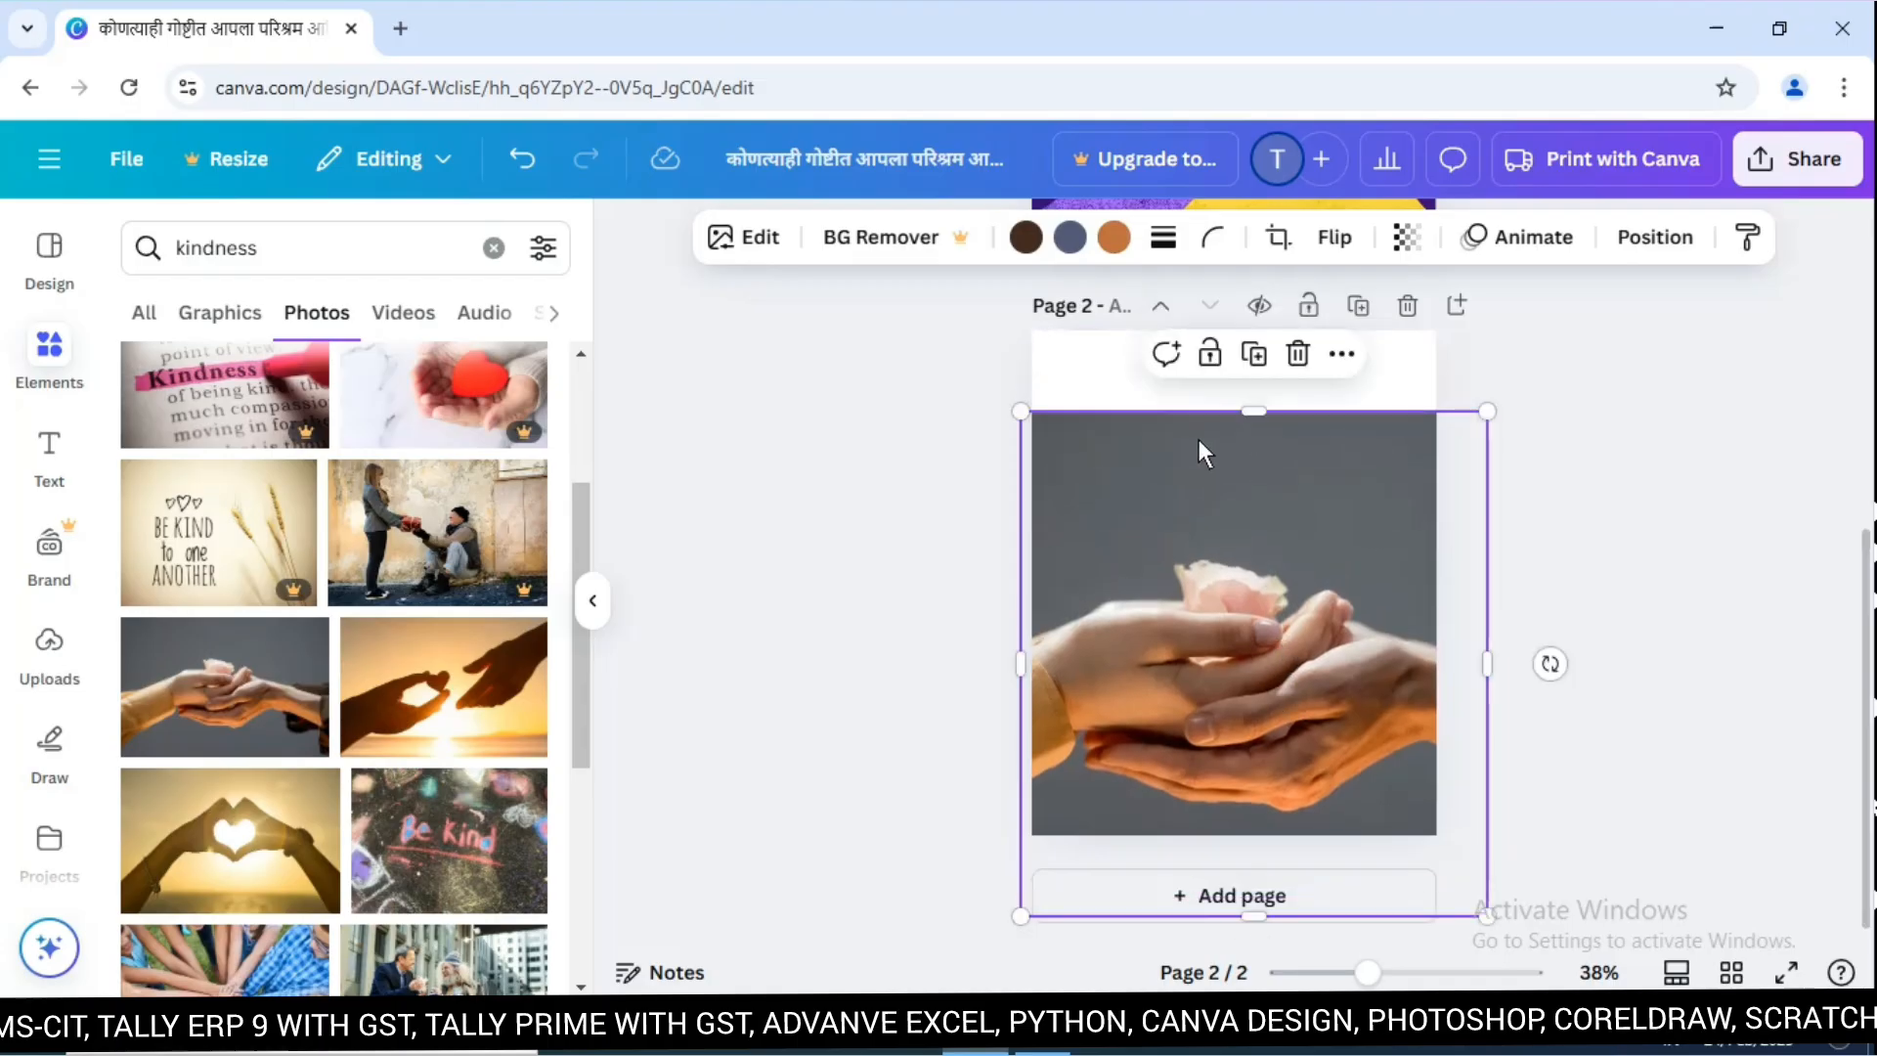
left_click(1115, 391)
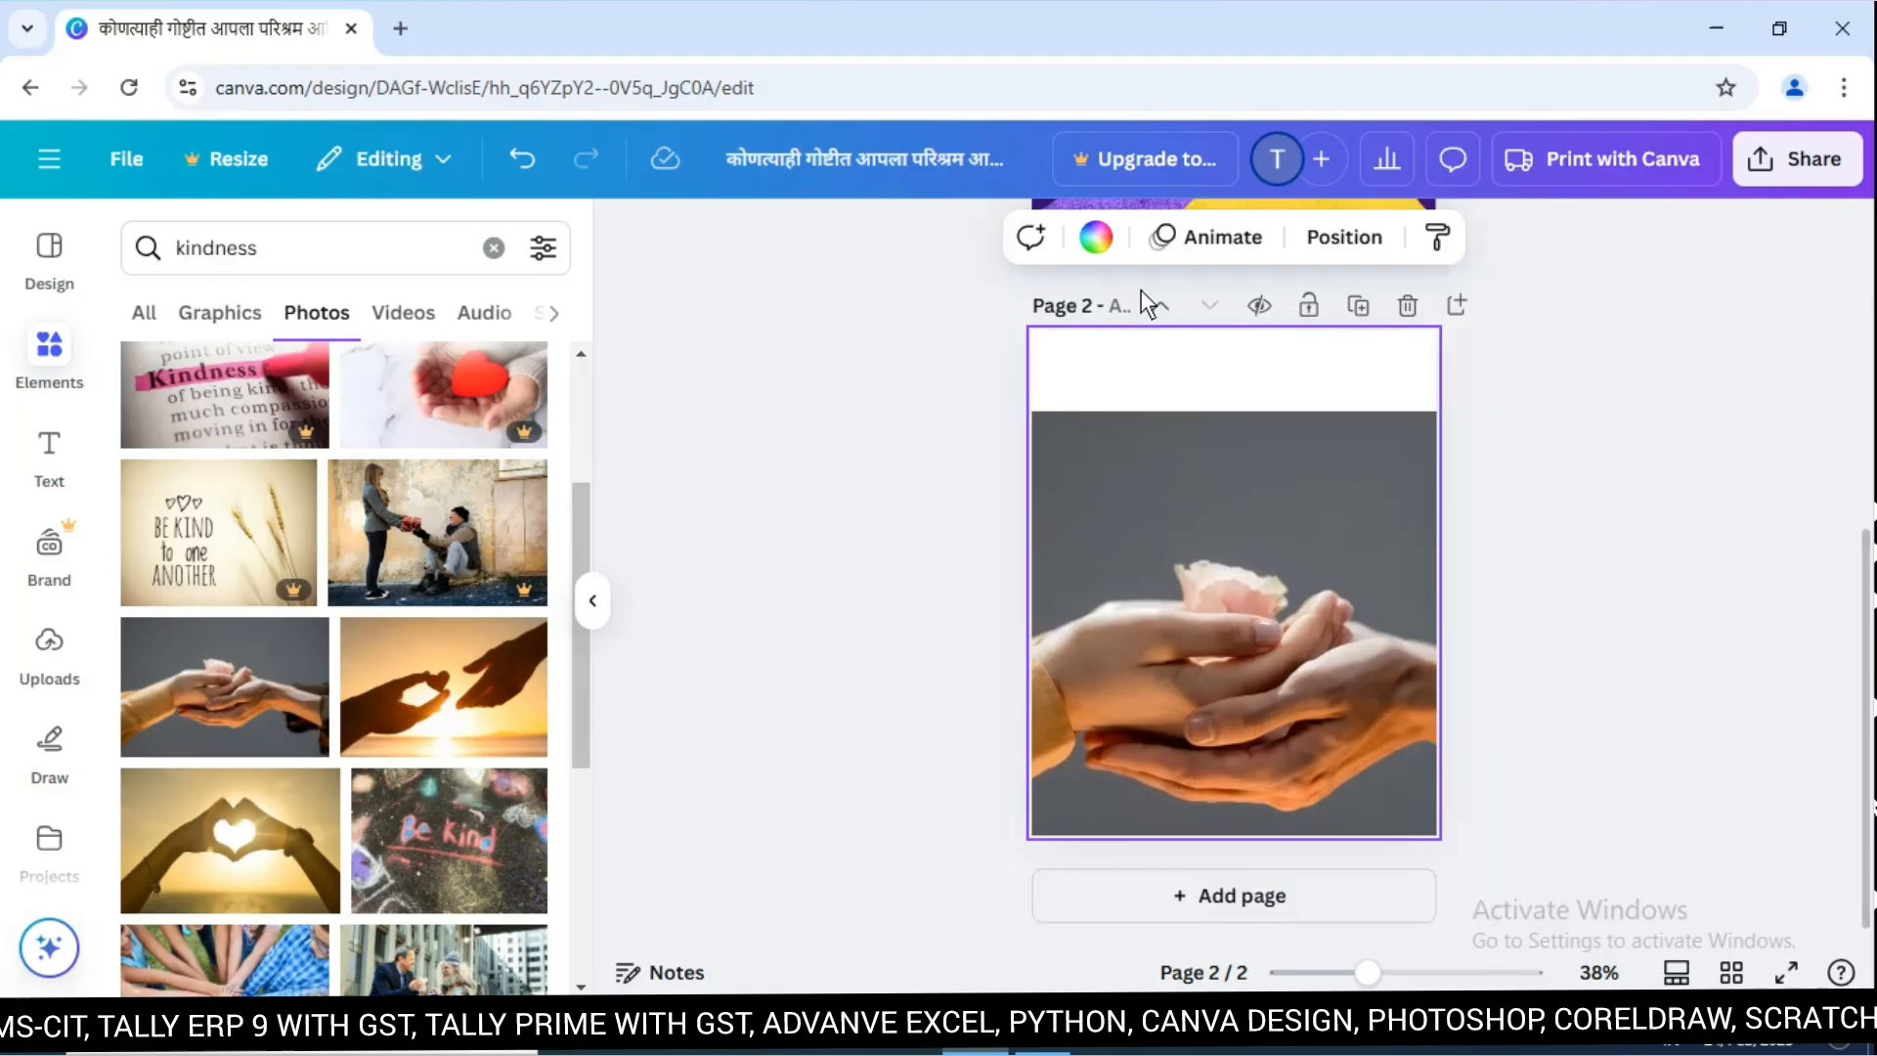
Fill the page 2 background with the dark grey from the photo colours to match the photo's backdrop.
left_click(1210, 474)
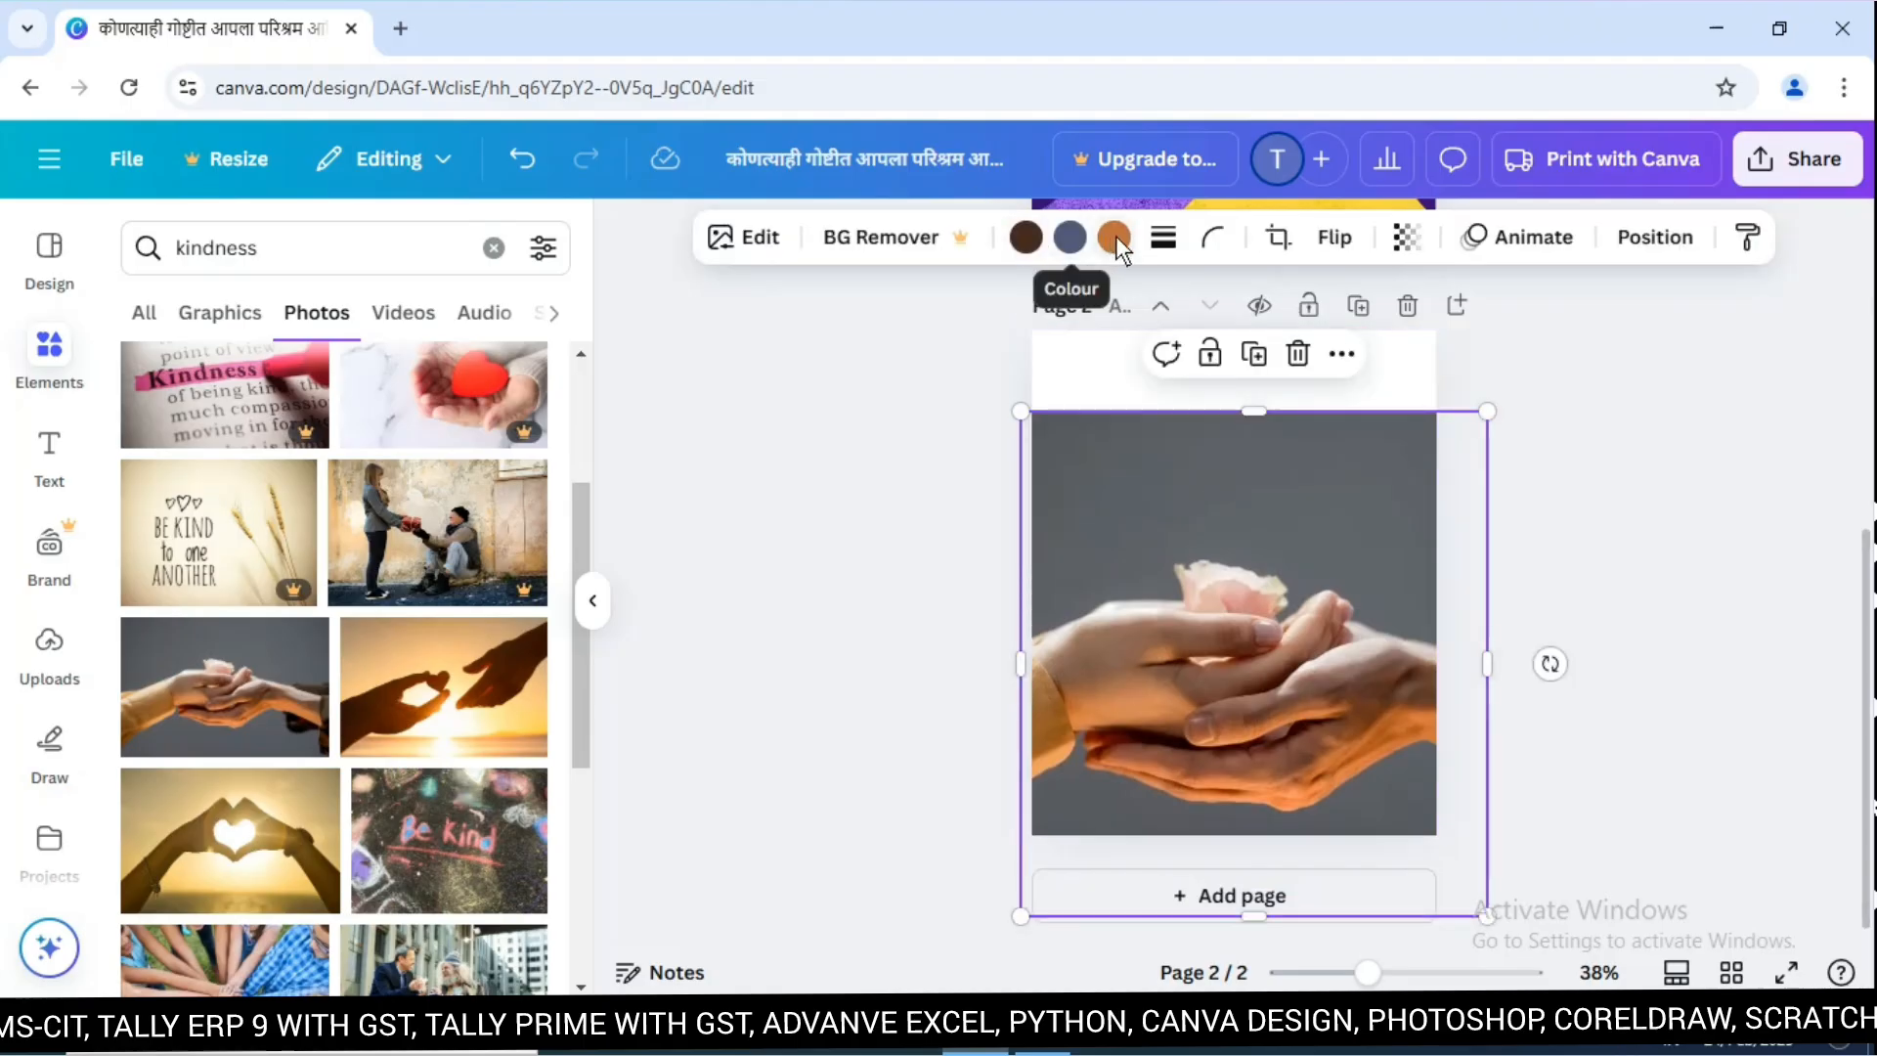
left_click(1023, 236)
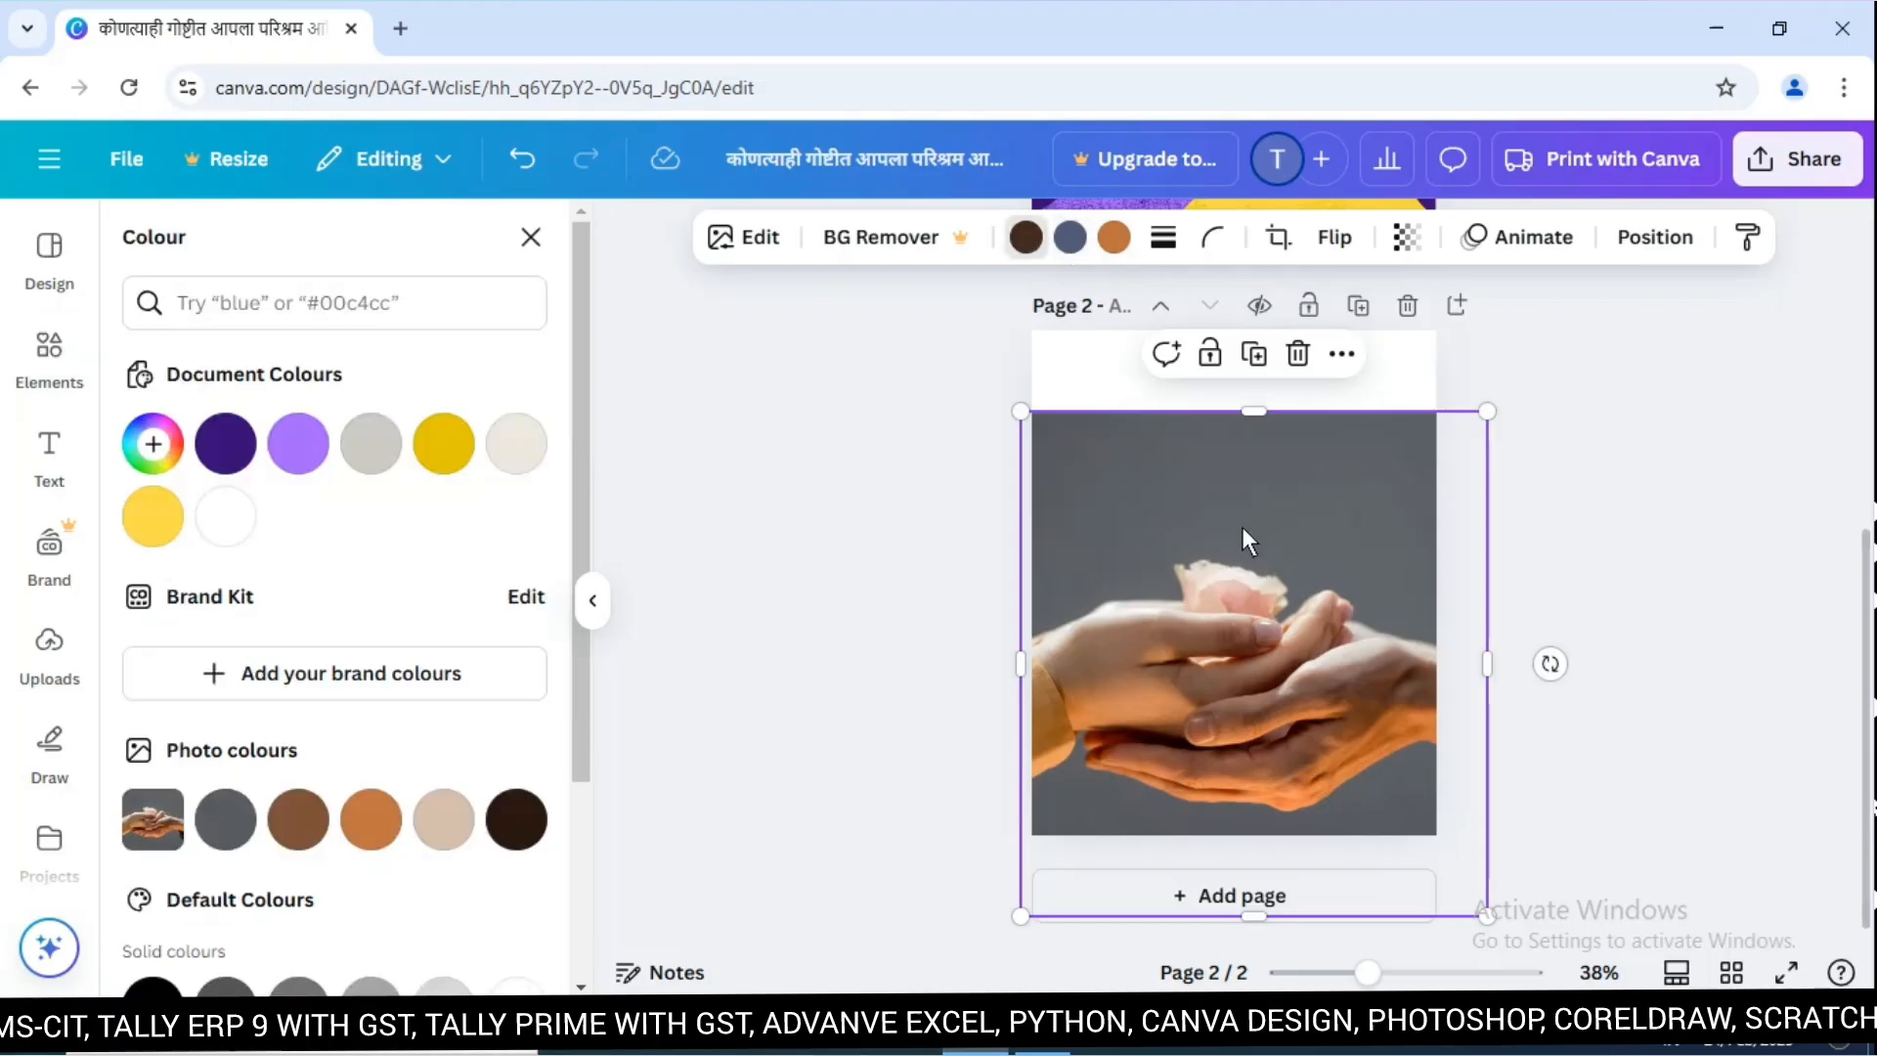
left_click(1104, 384)
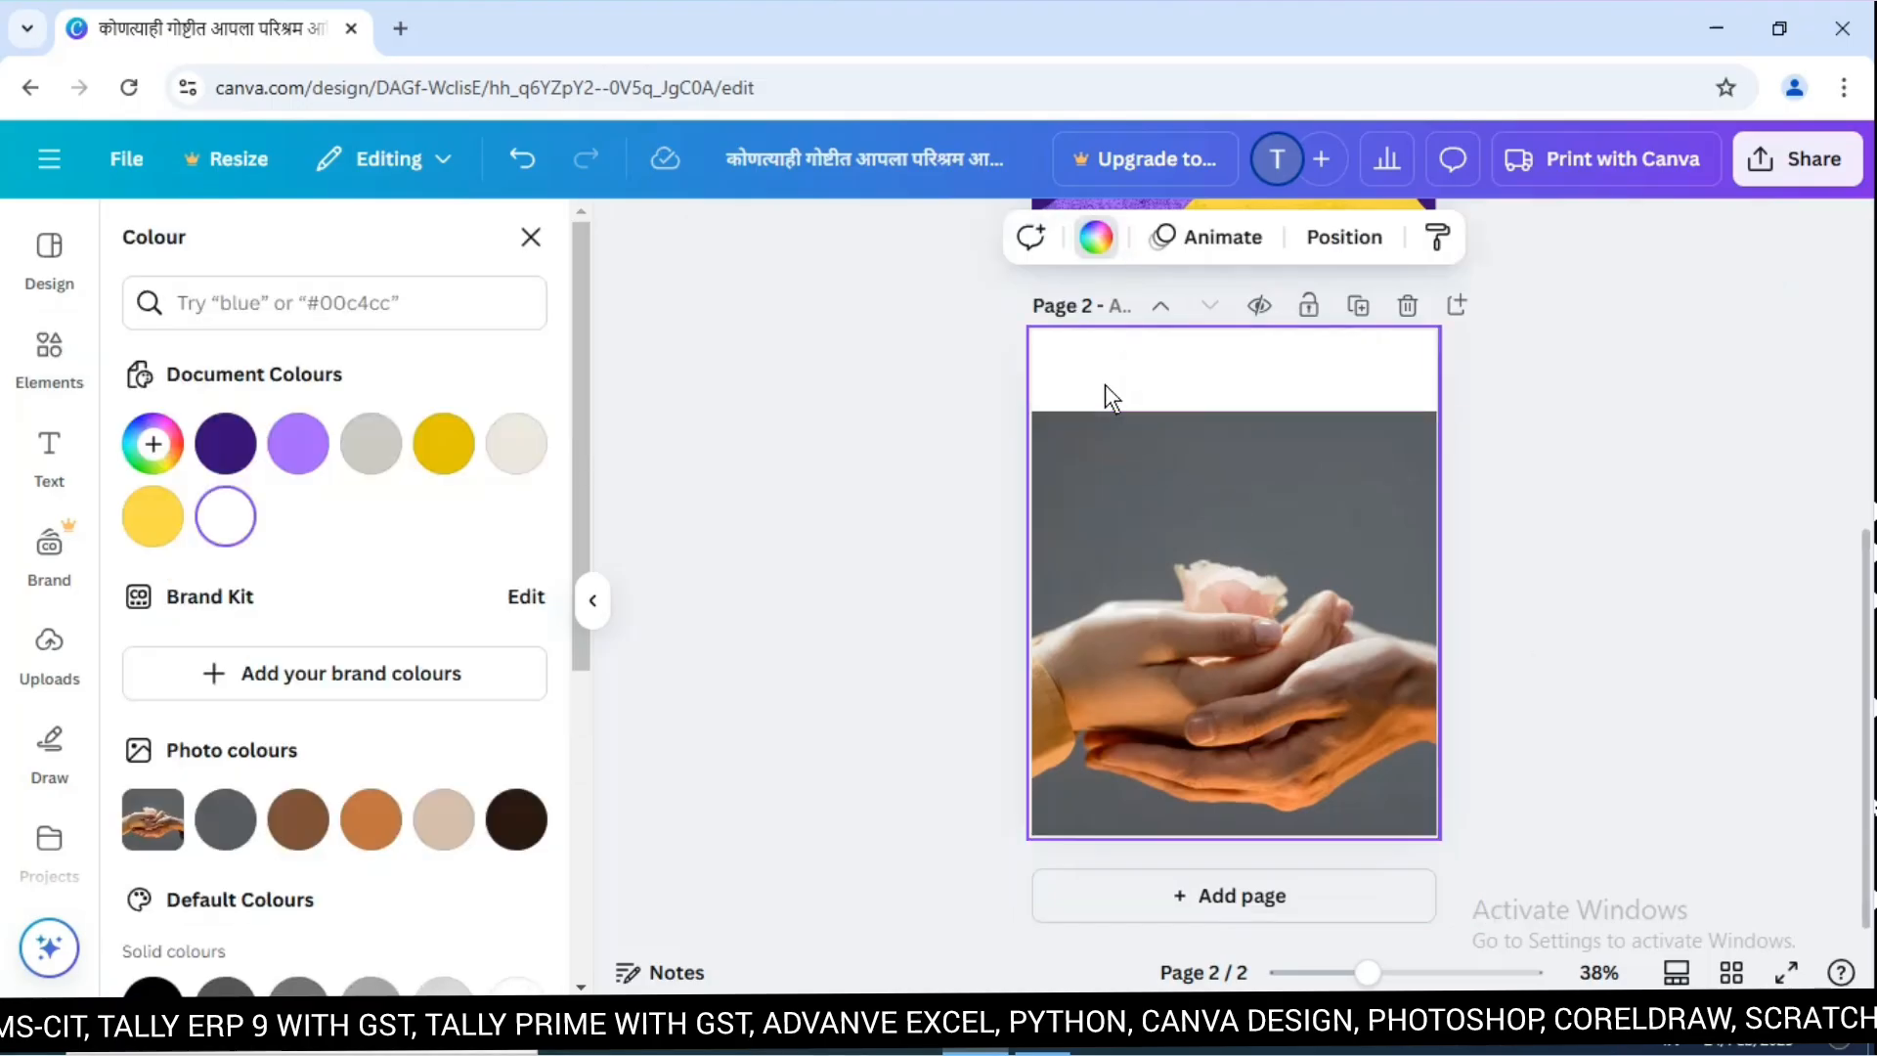
left_click(1096, 236)
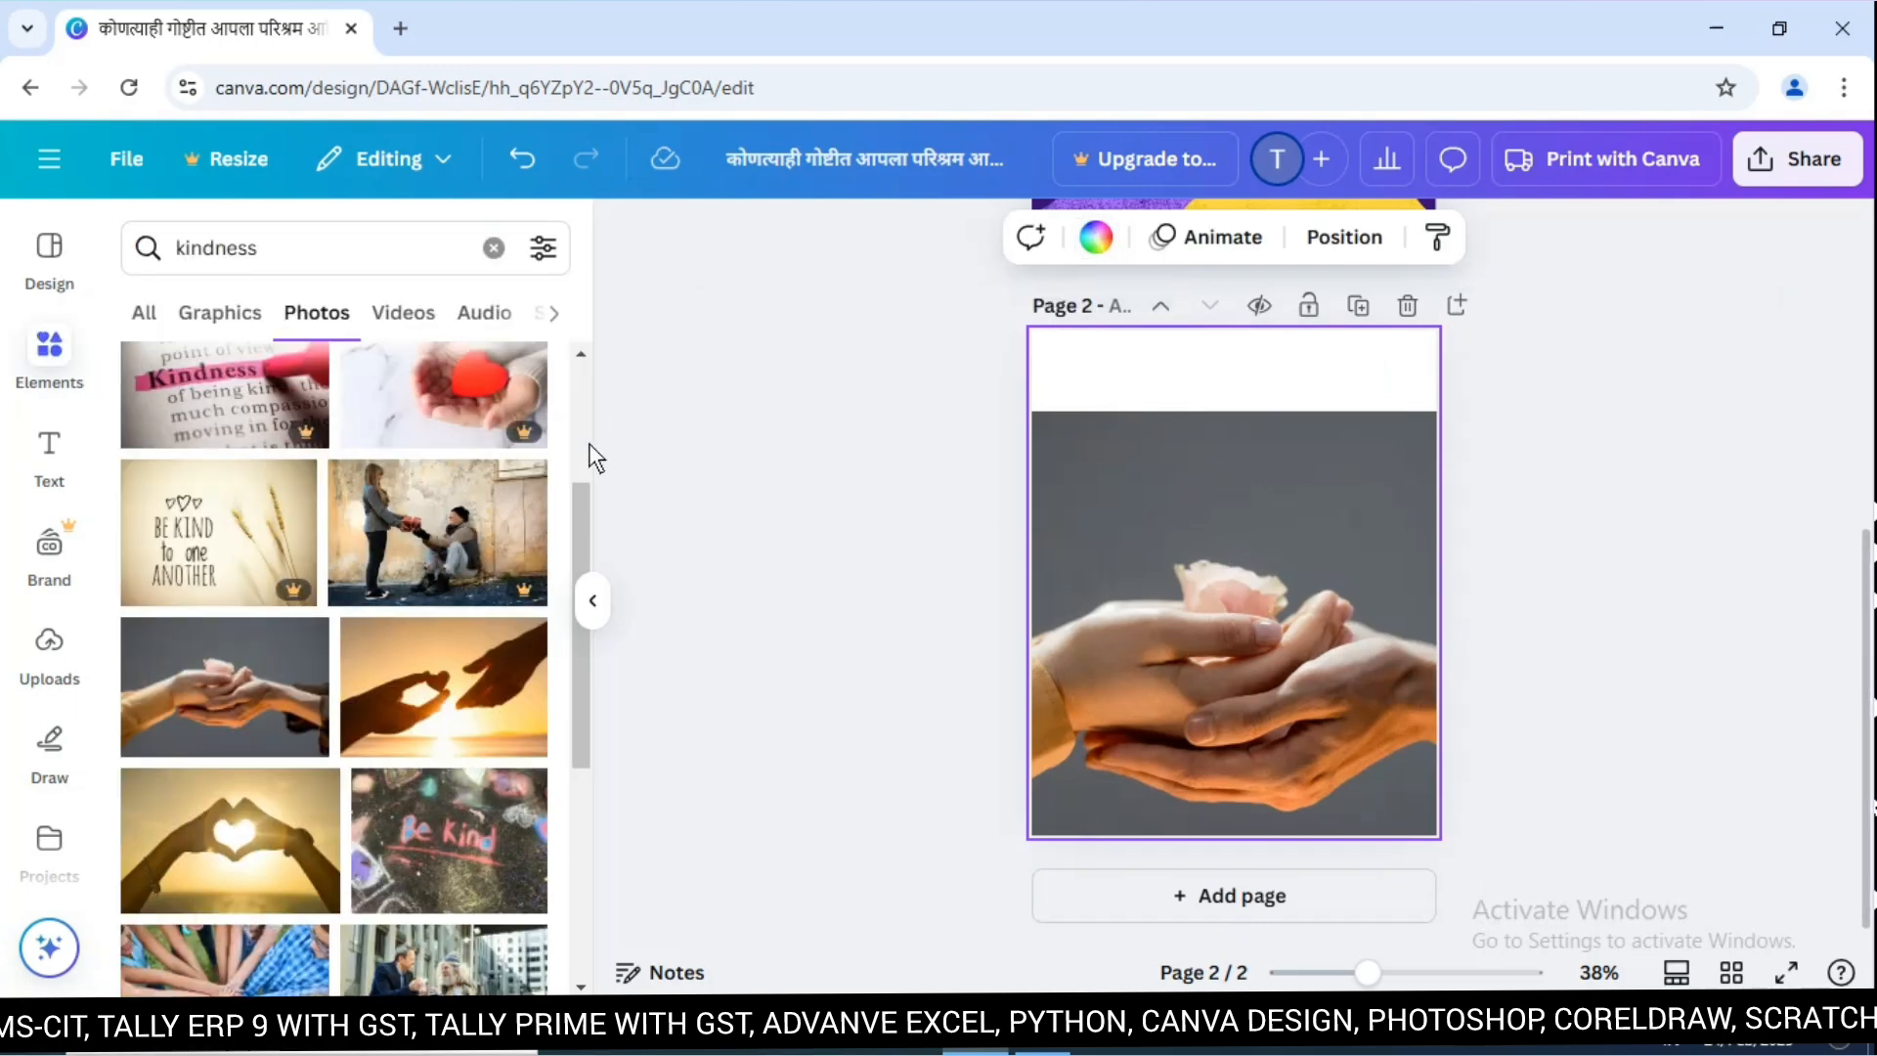
left_click(1096, 235)
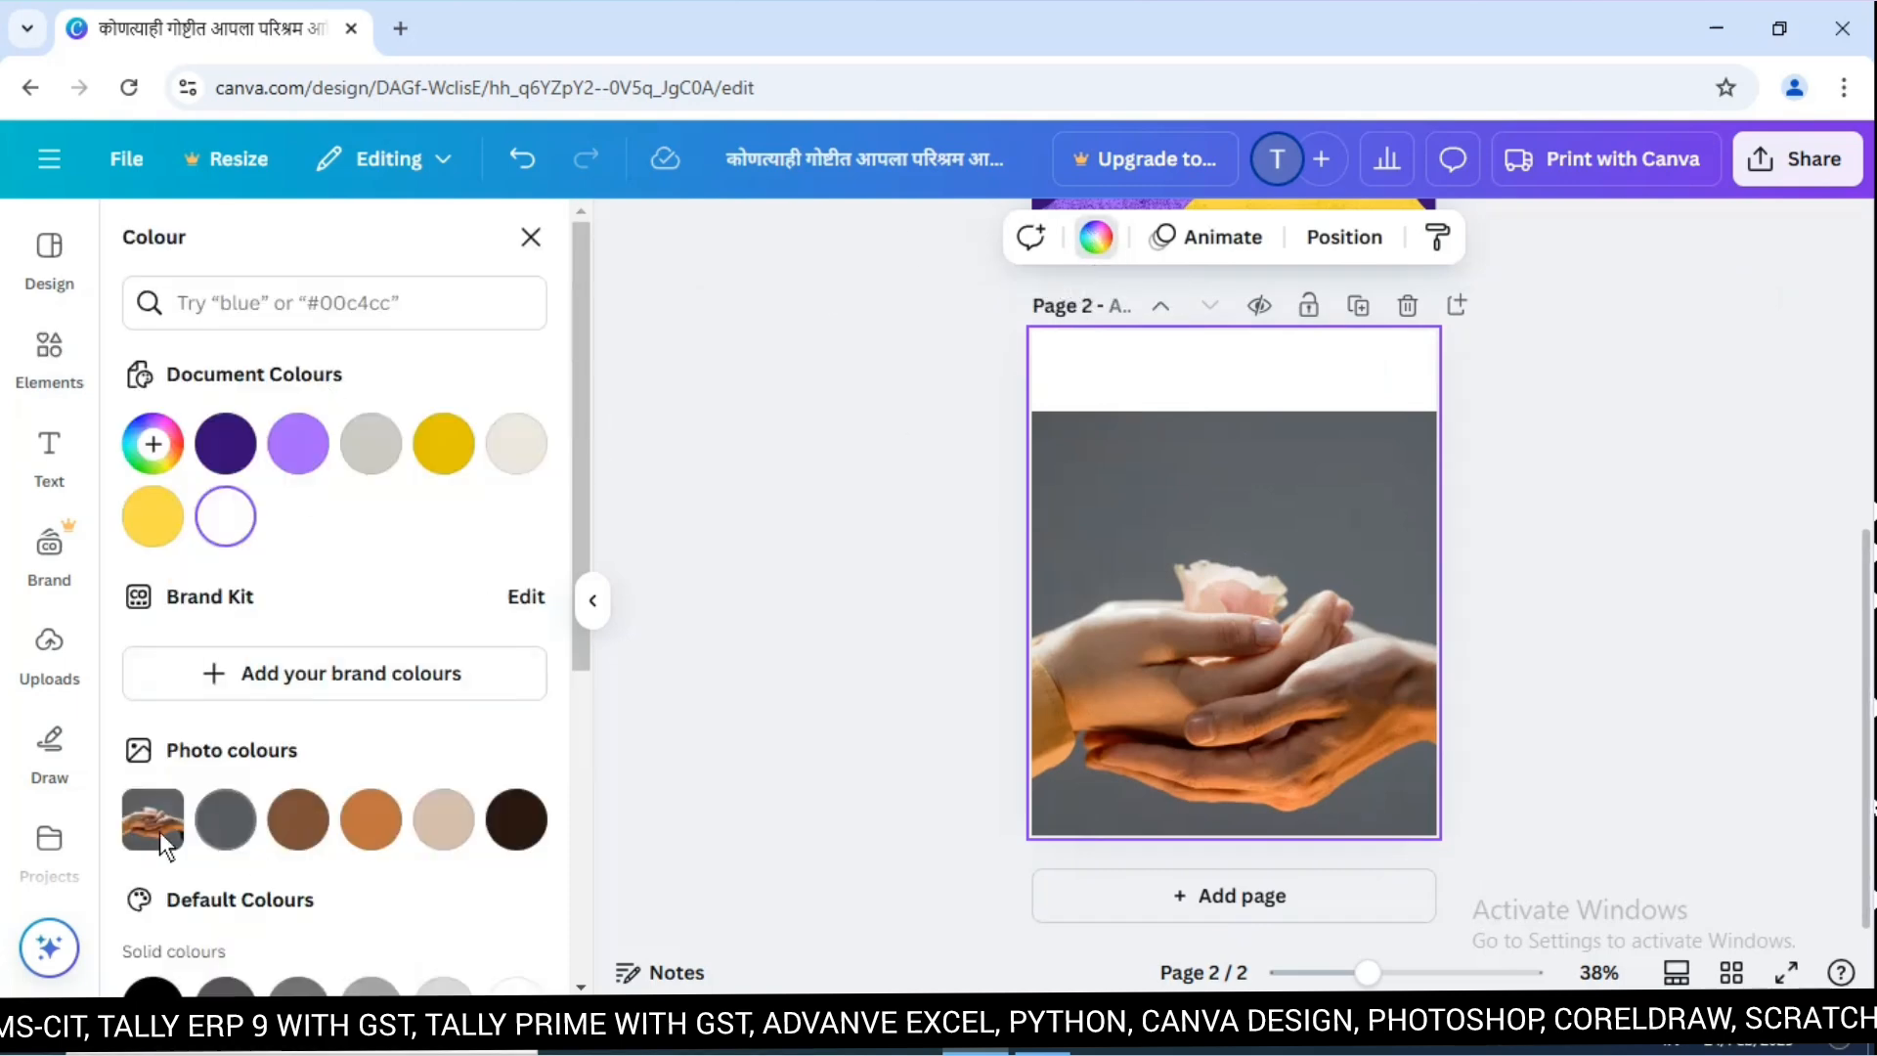
left_click(222, 825)
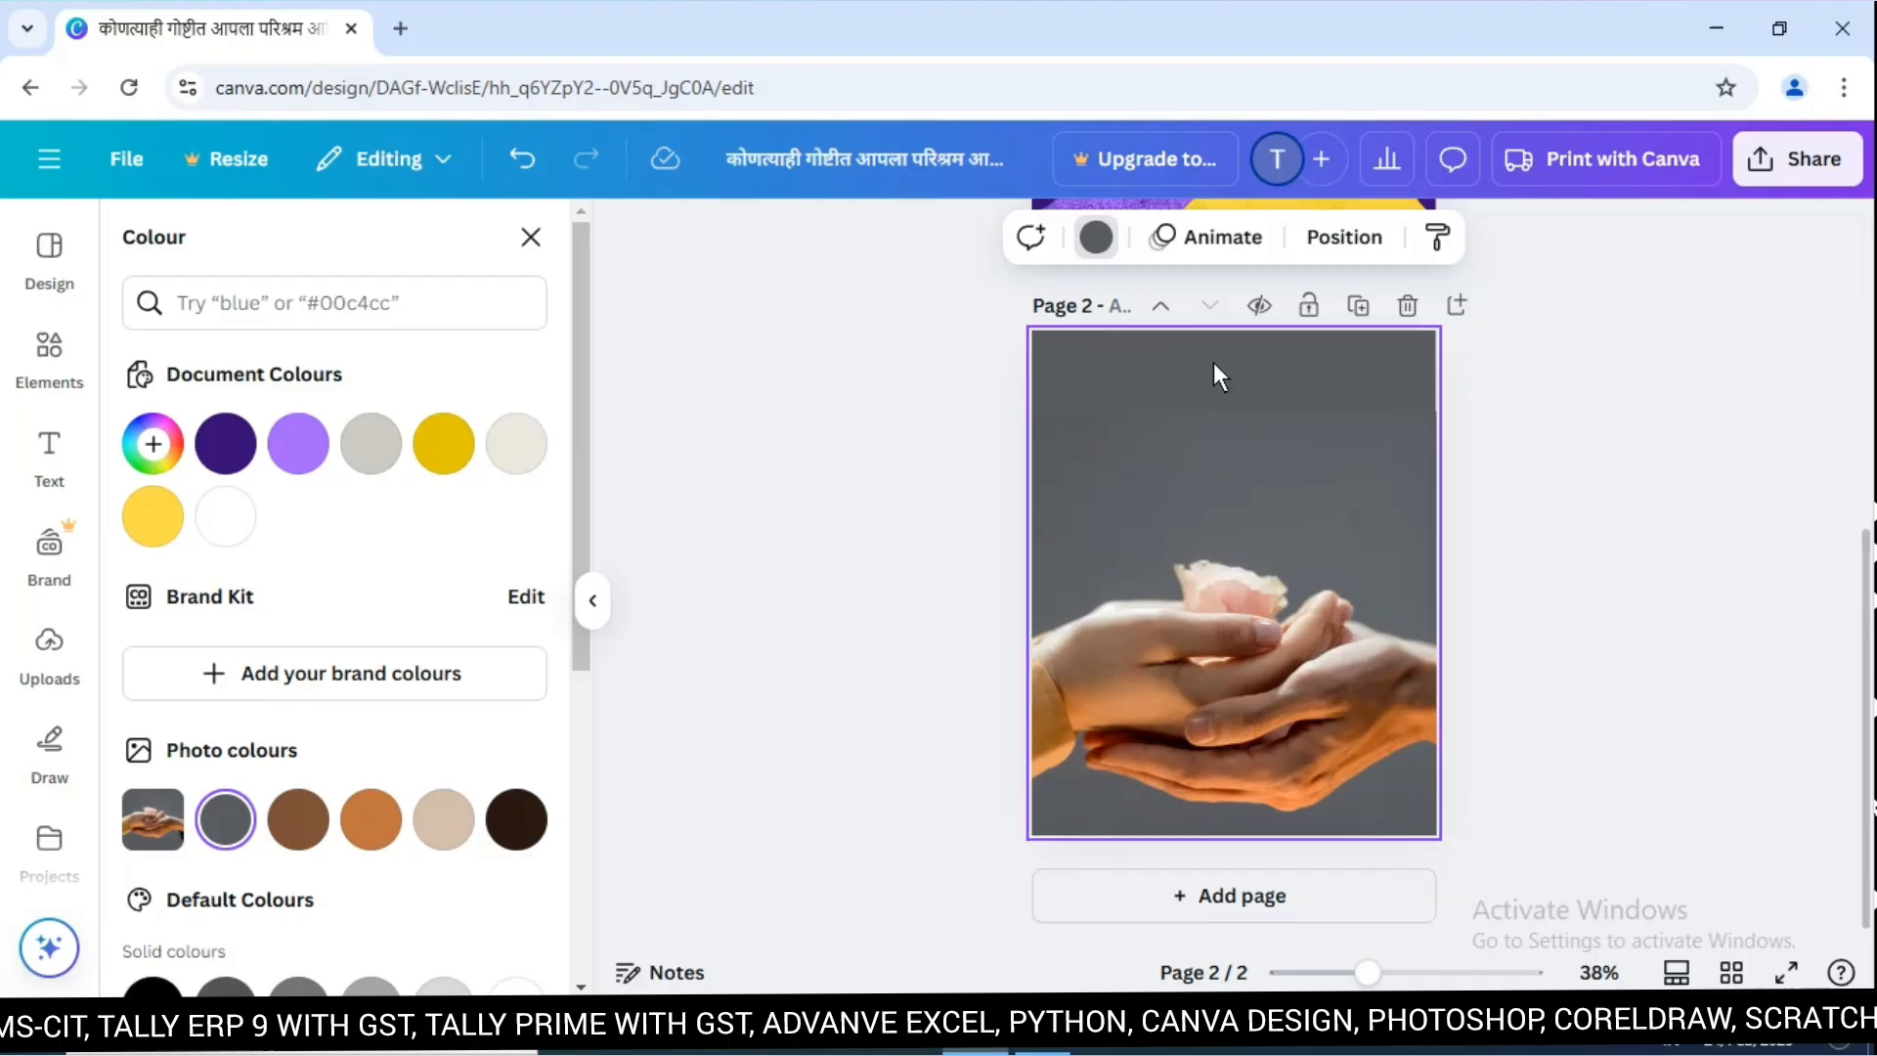
Nudge the hands photo slightly up and to the left over the grey background.
left_click_drag(1267, 492, 1261, 482)
left_click(1262, 480)
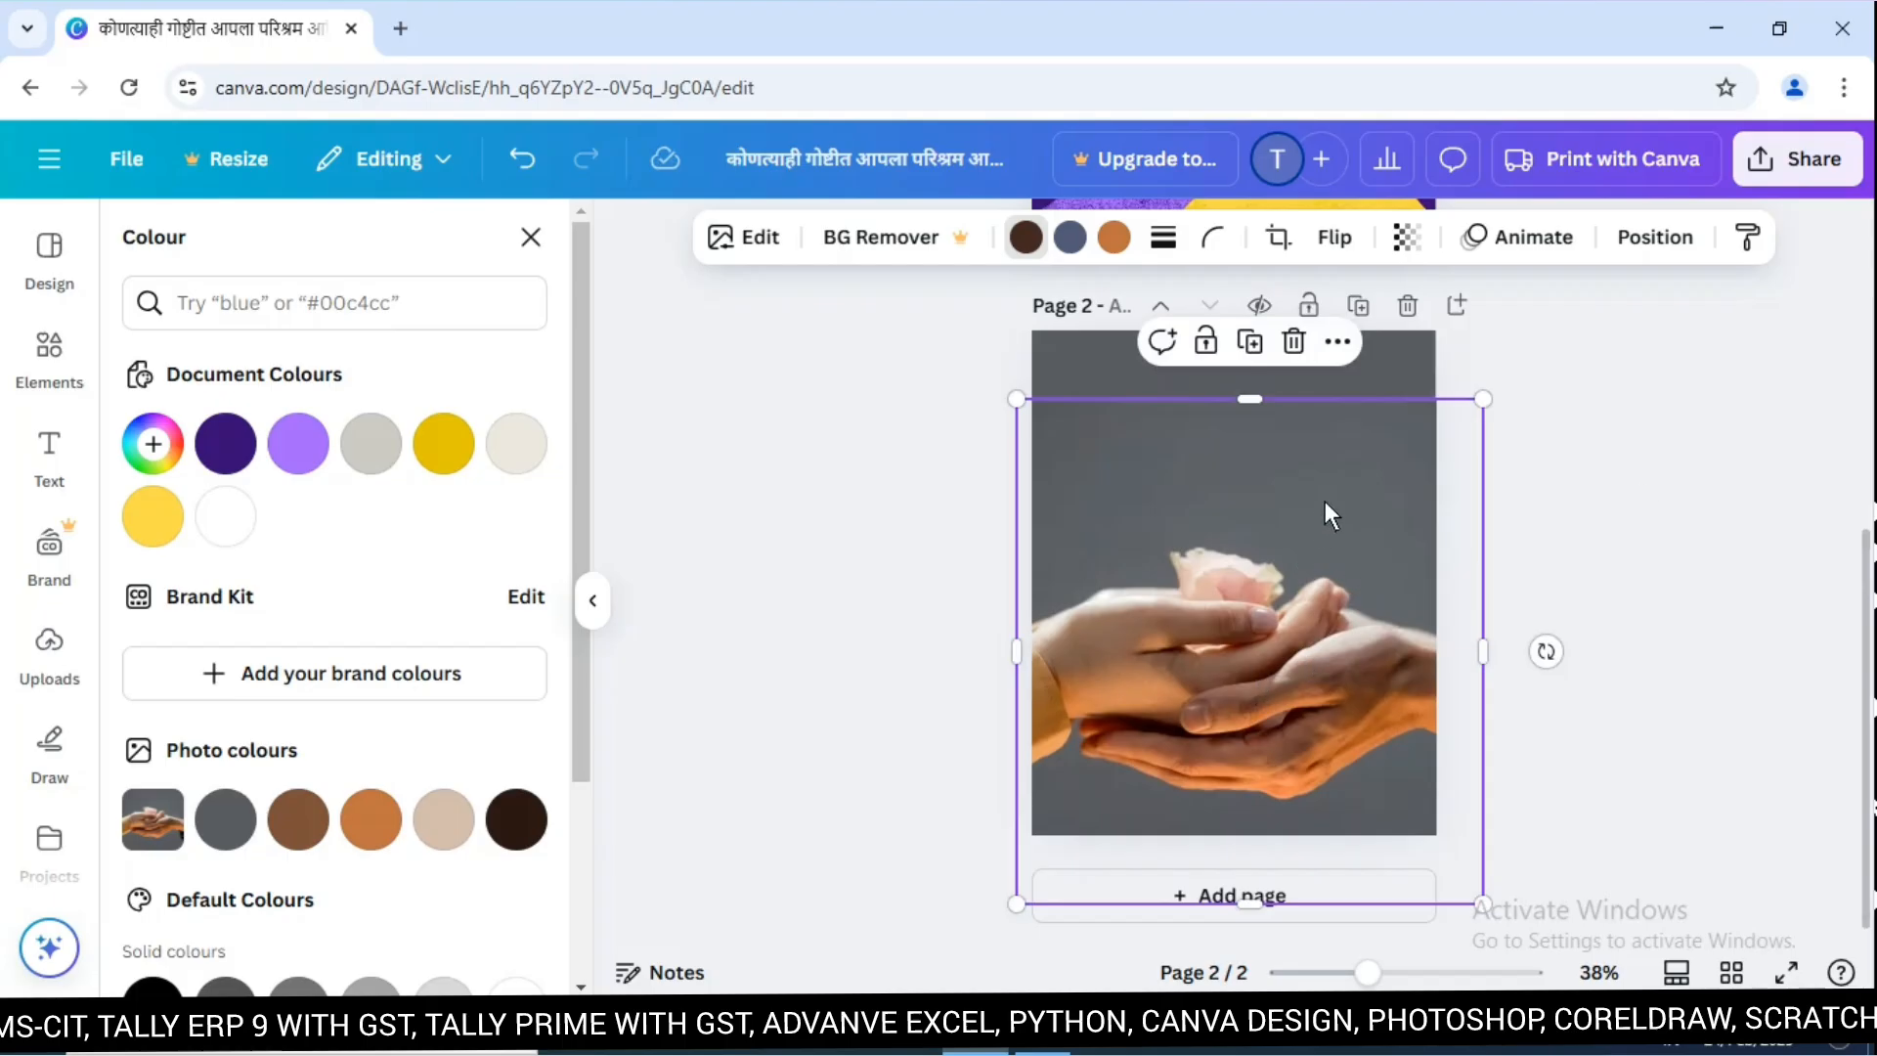
left_click(1127, 372)
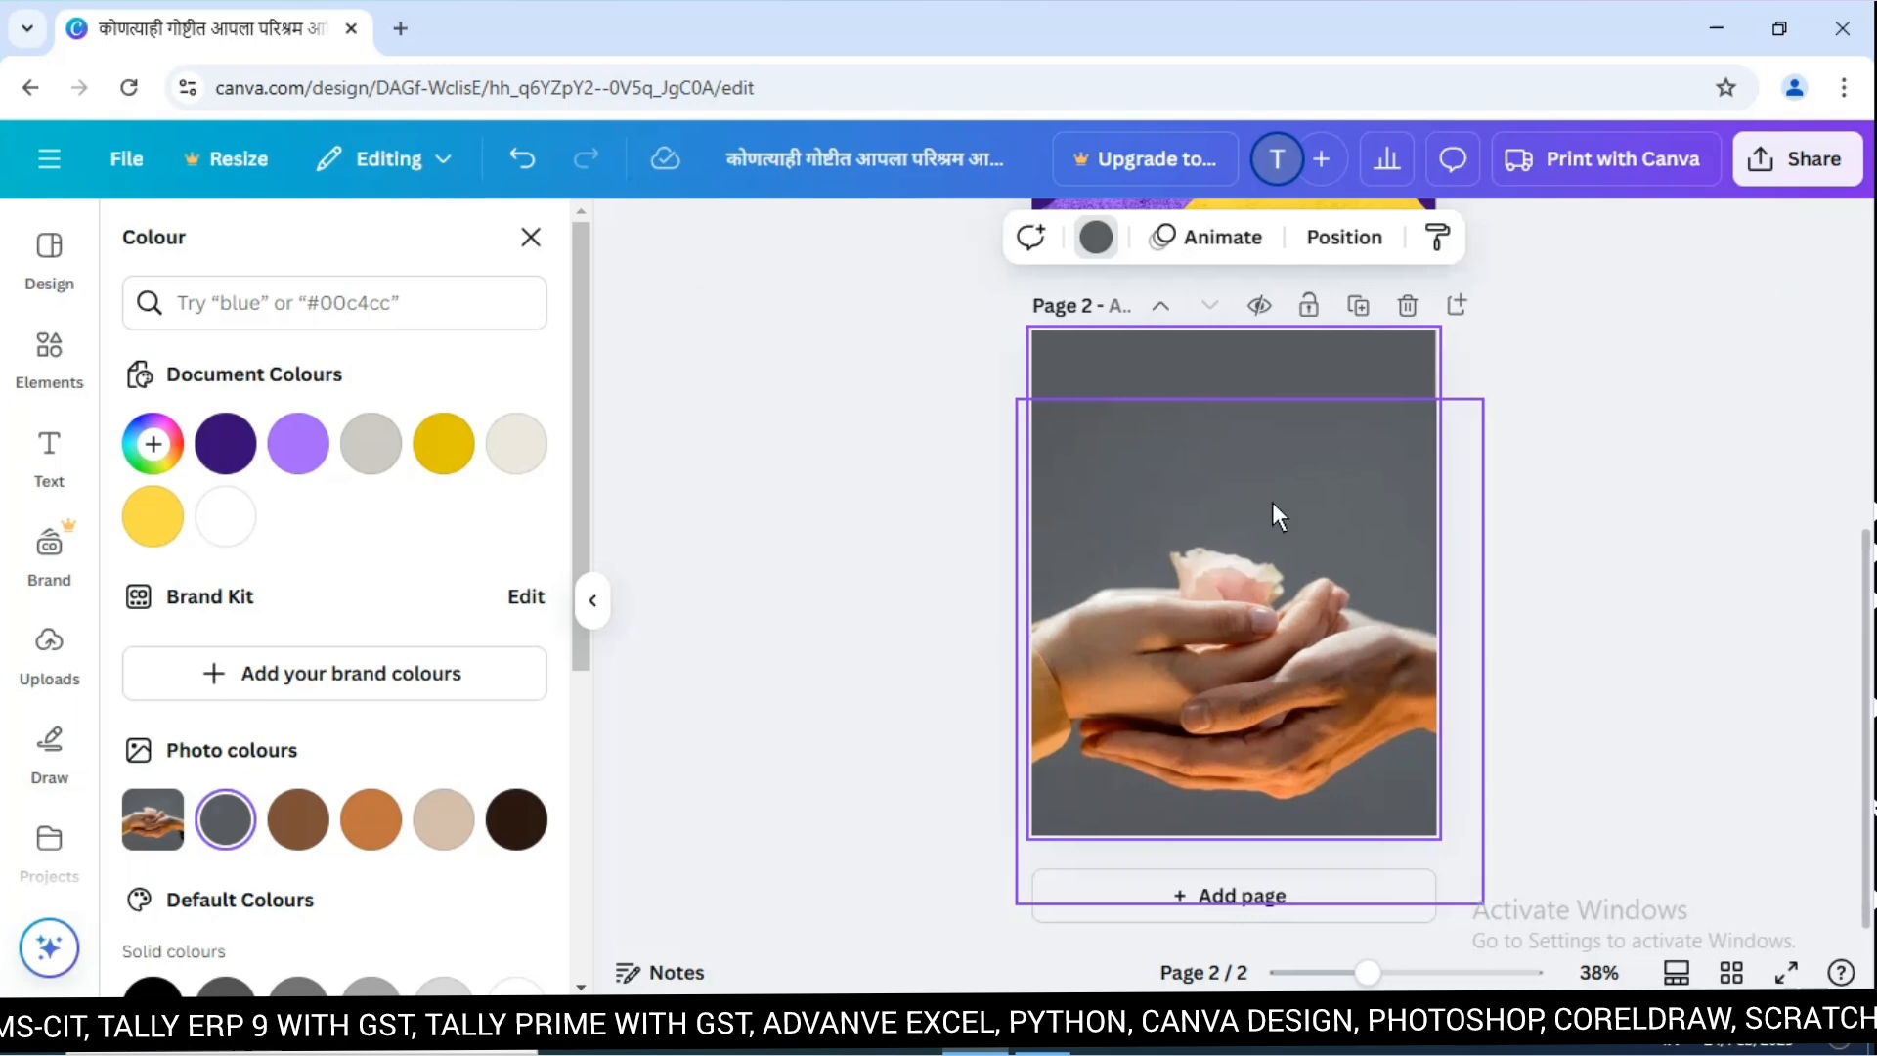
Set the hands photo's transparency to 70.
left_click(1352, 549)
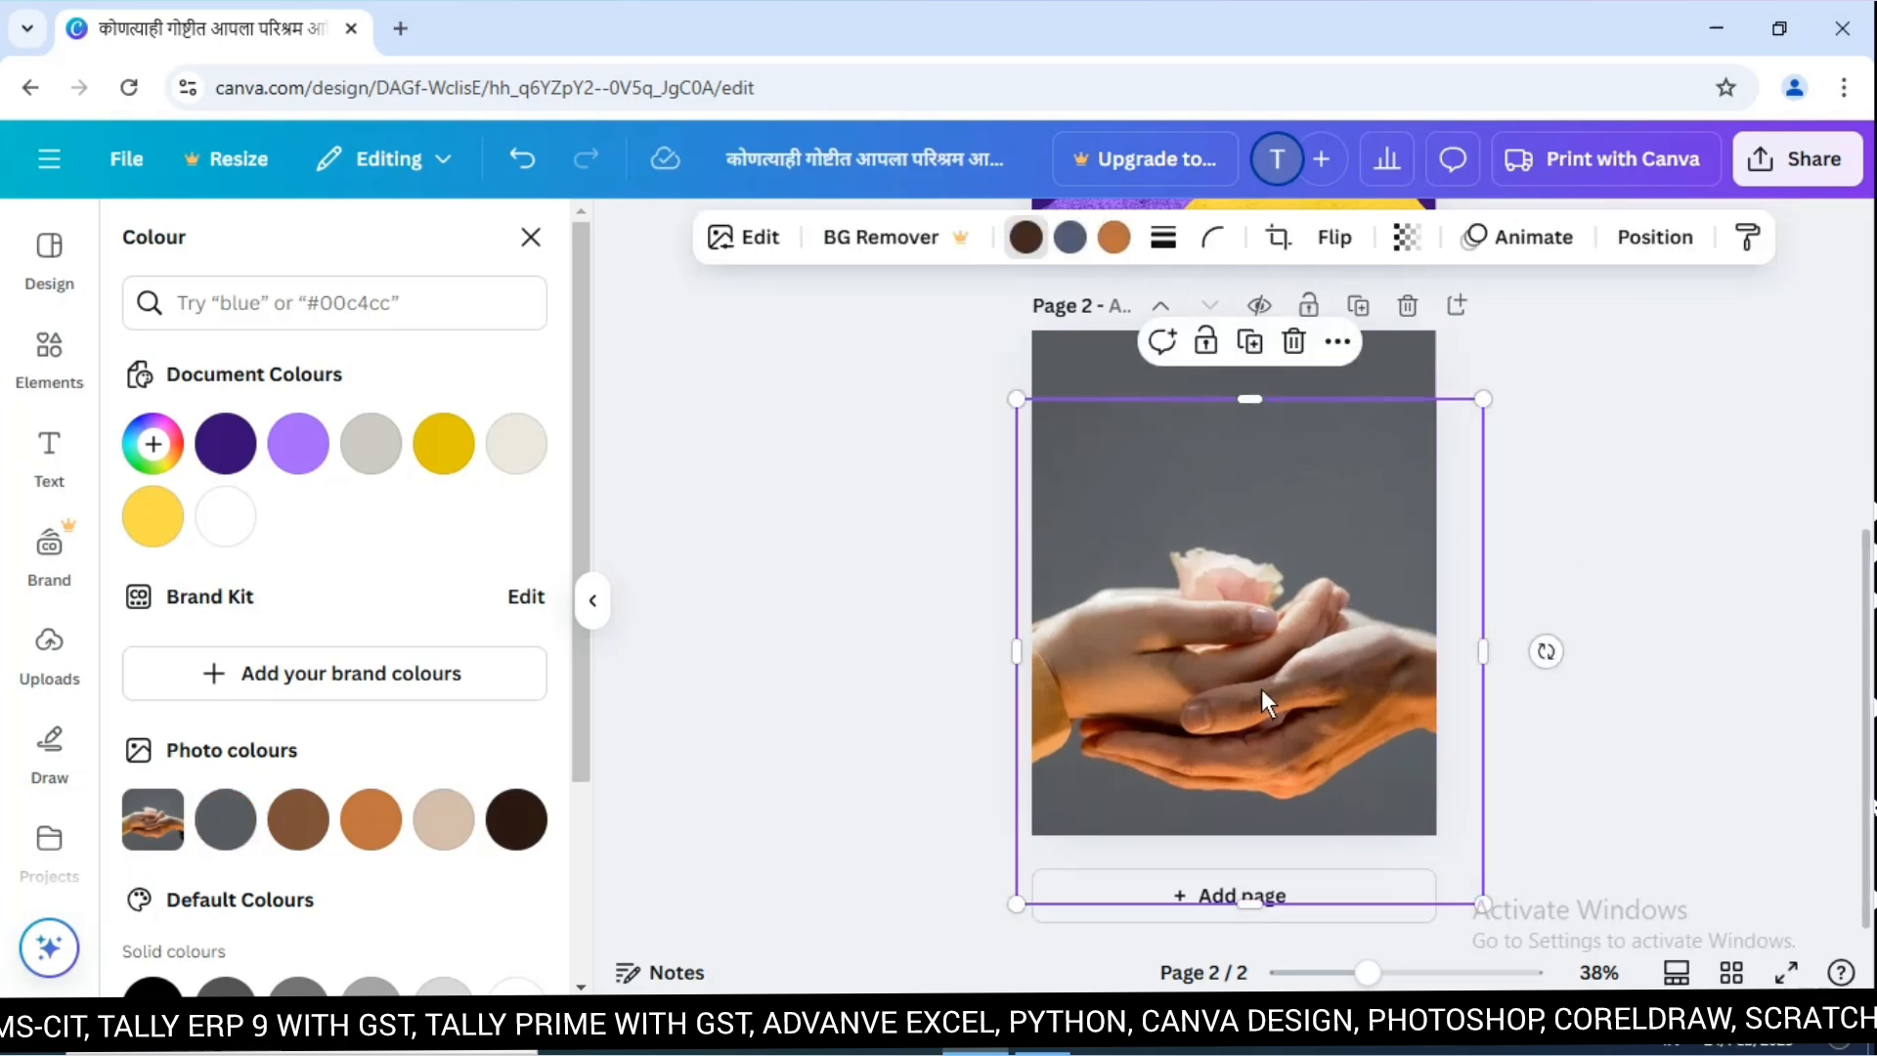
left_click(1406, 238)
left_click_drag(1477, 350, 1411, 350)
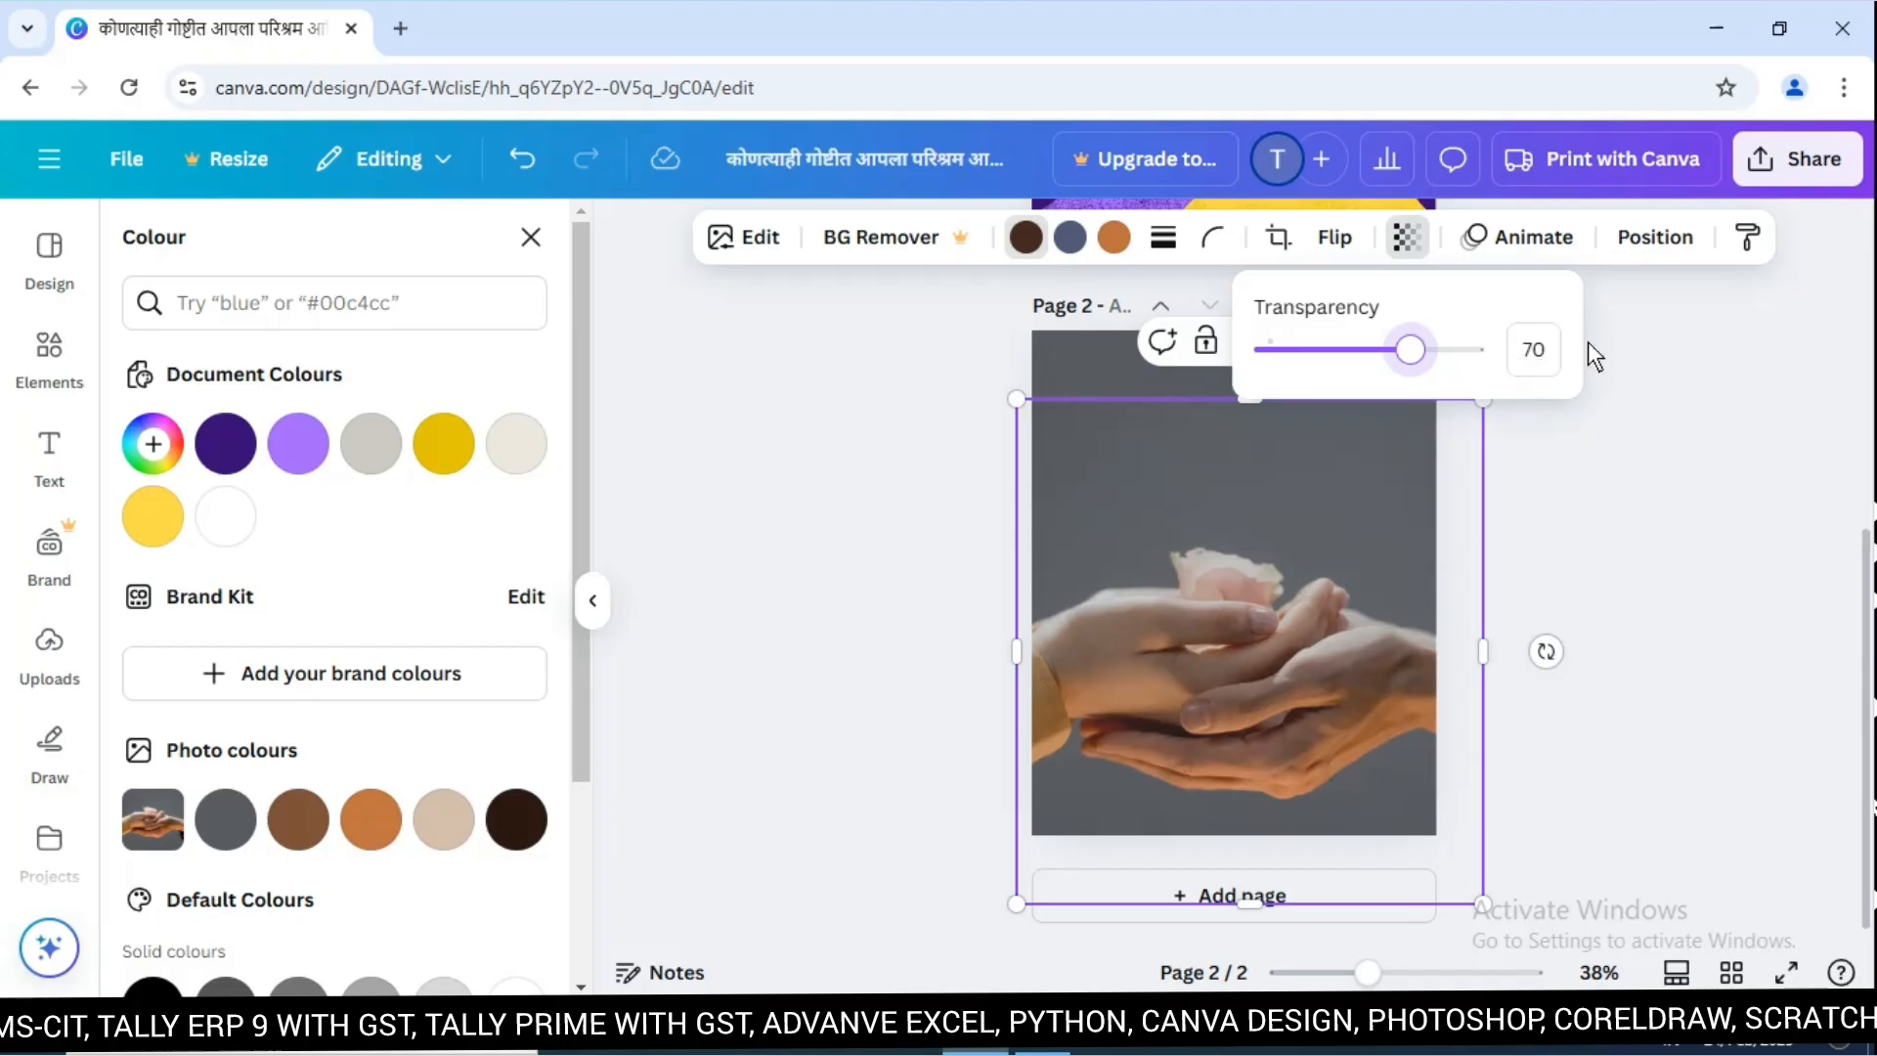
Add a subheading text box to page 2 and move it above the hands, near the top of the poster.
left_click(1641, 543)
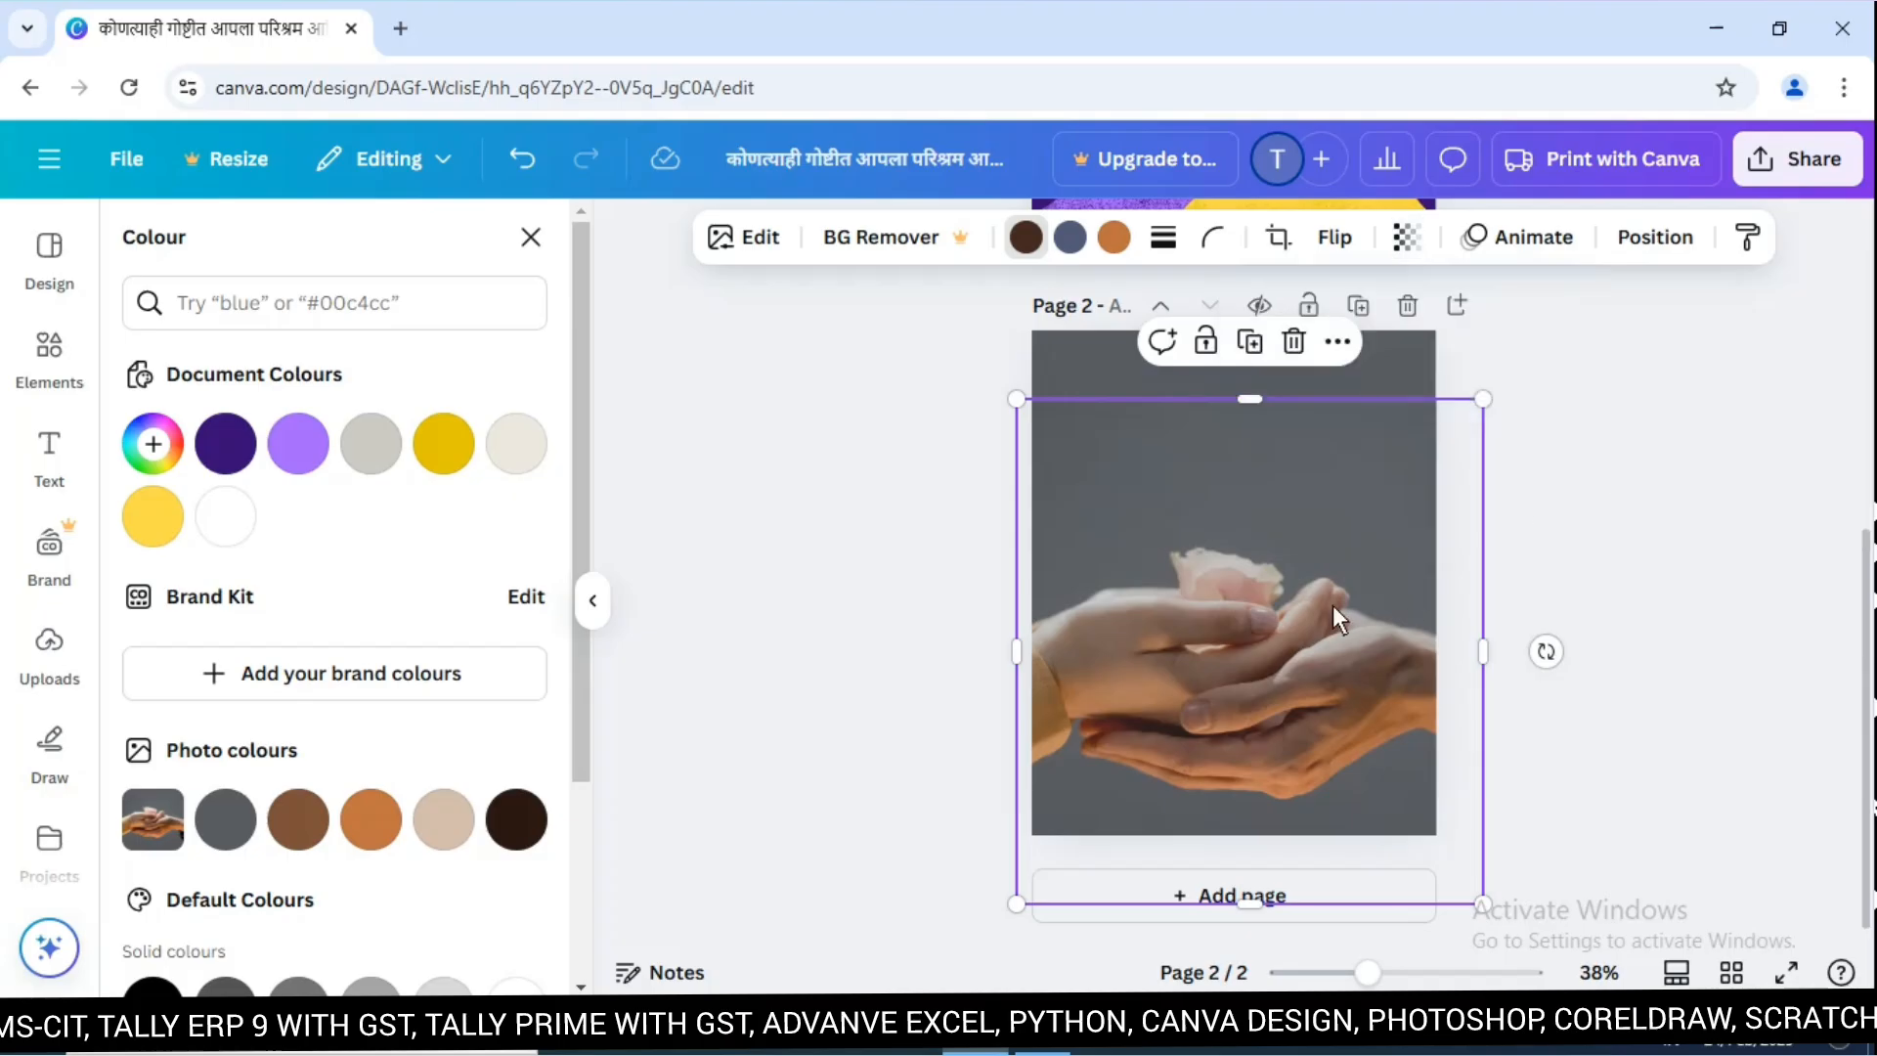
left_click(978, 542)
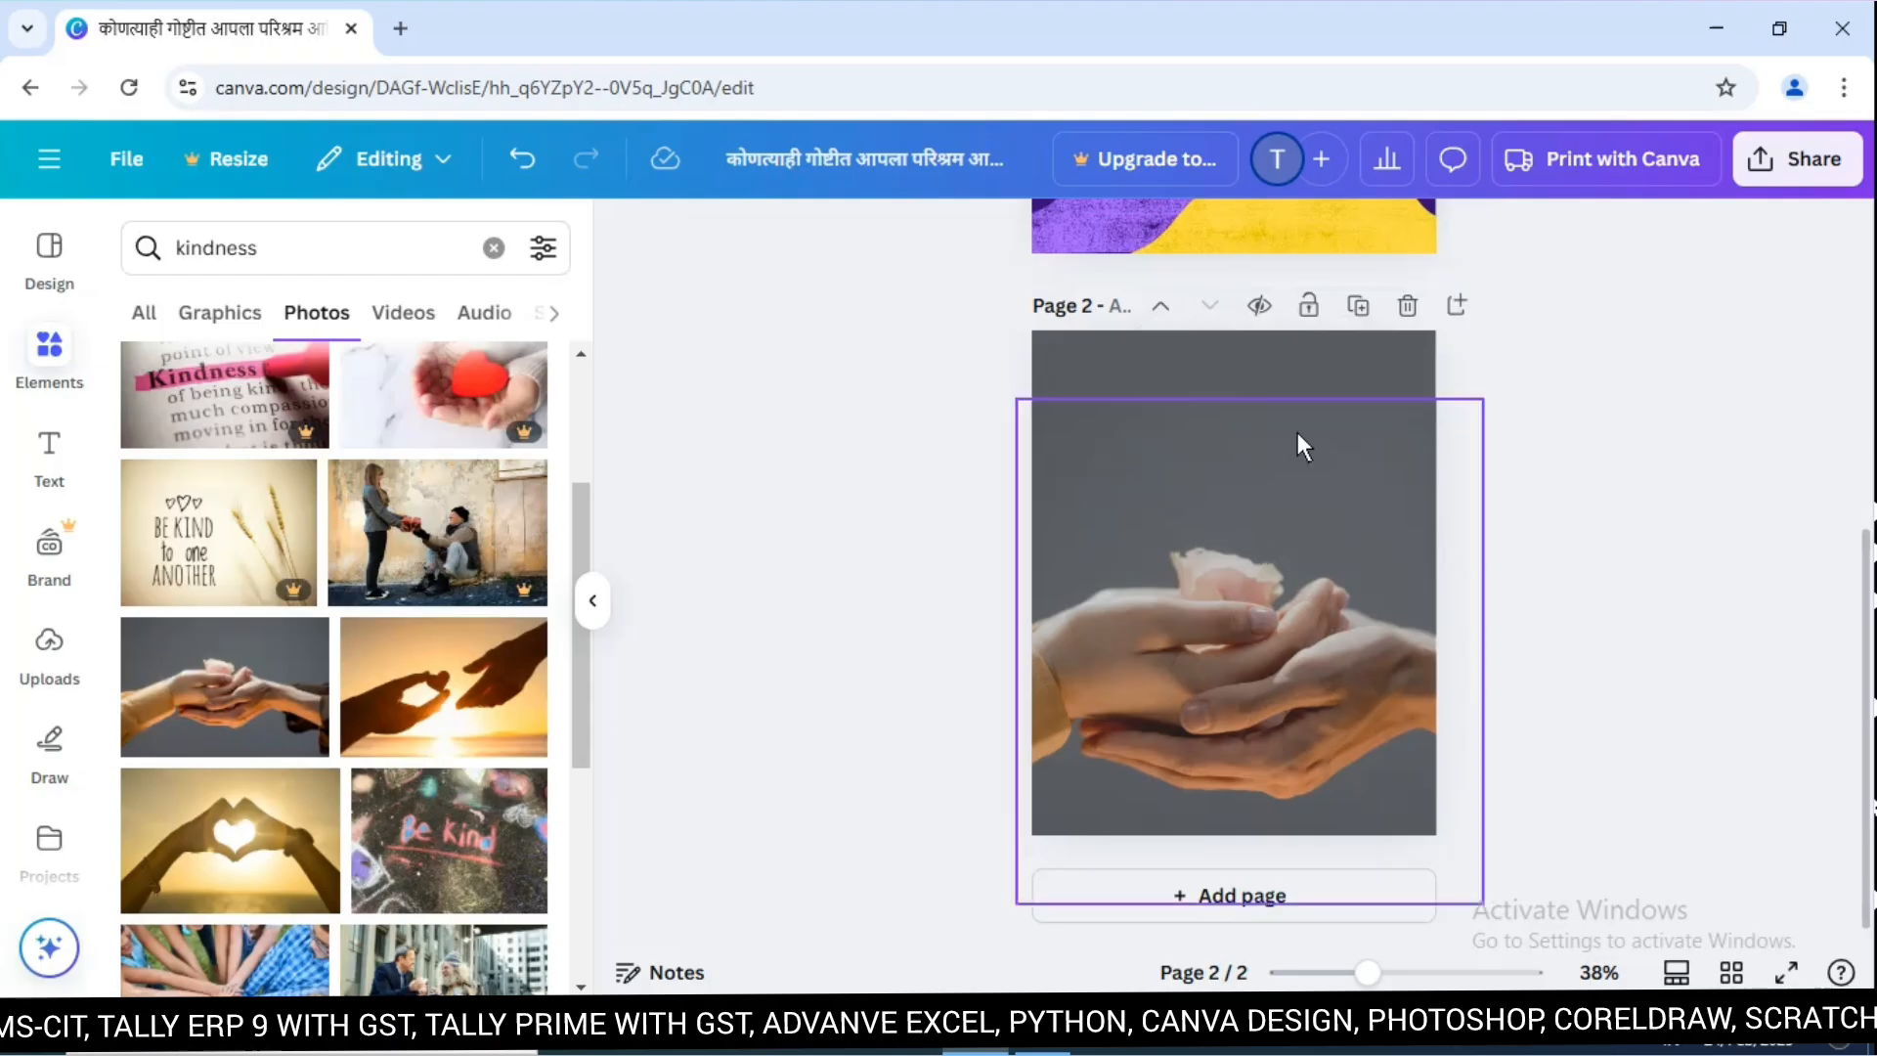
left_click(54, 449)
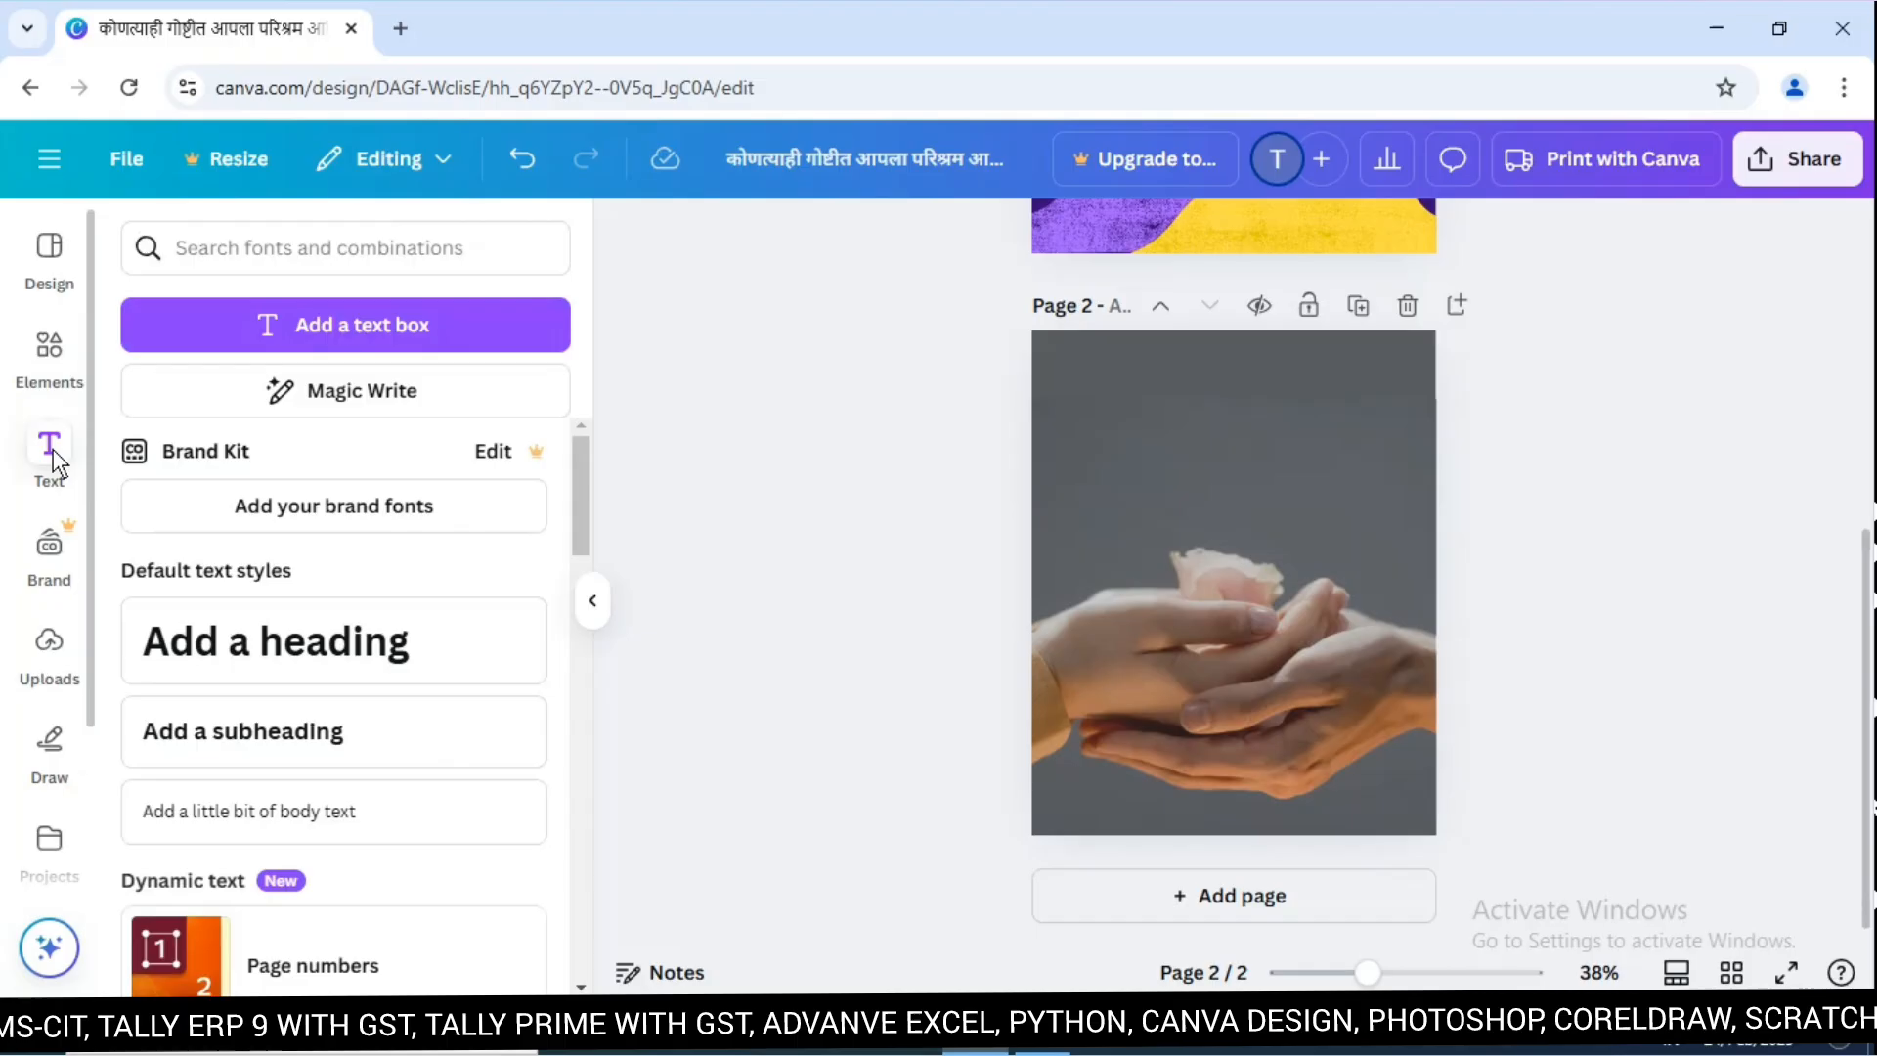
left_click(241, 734)
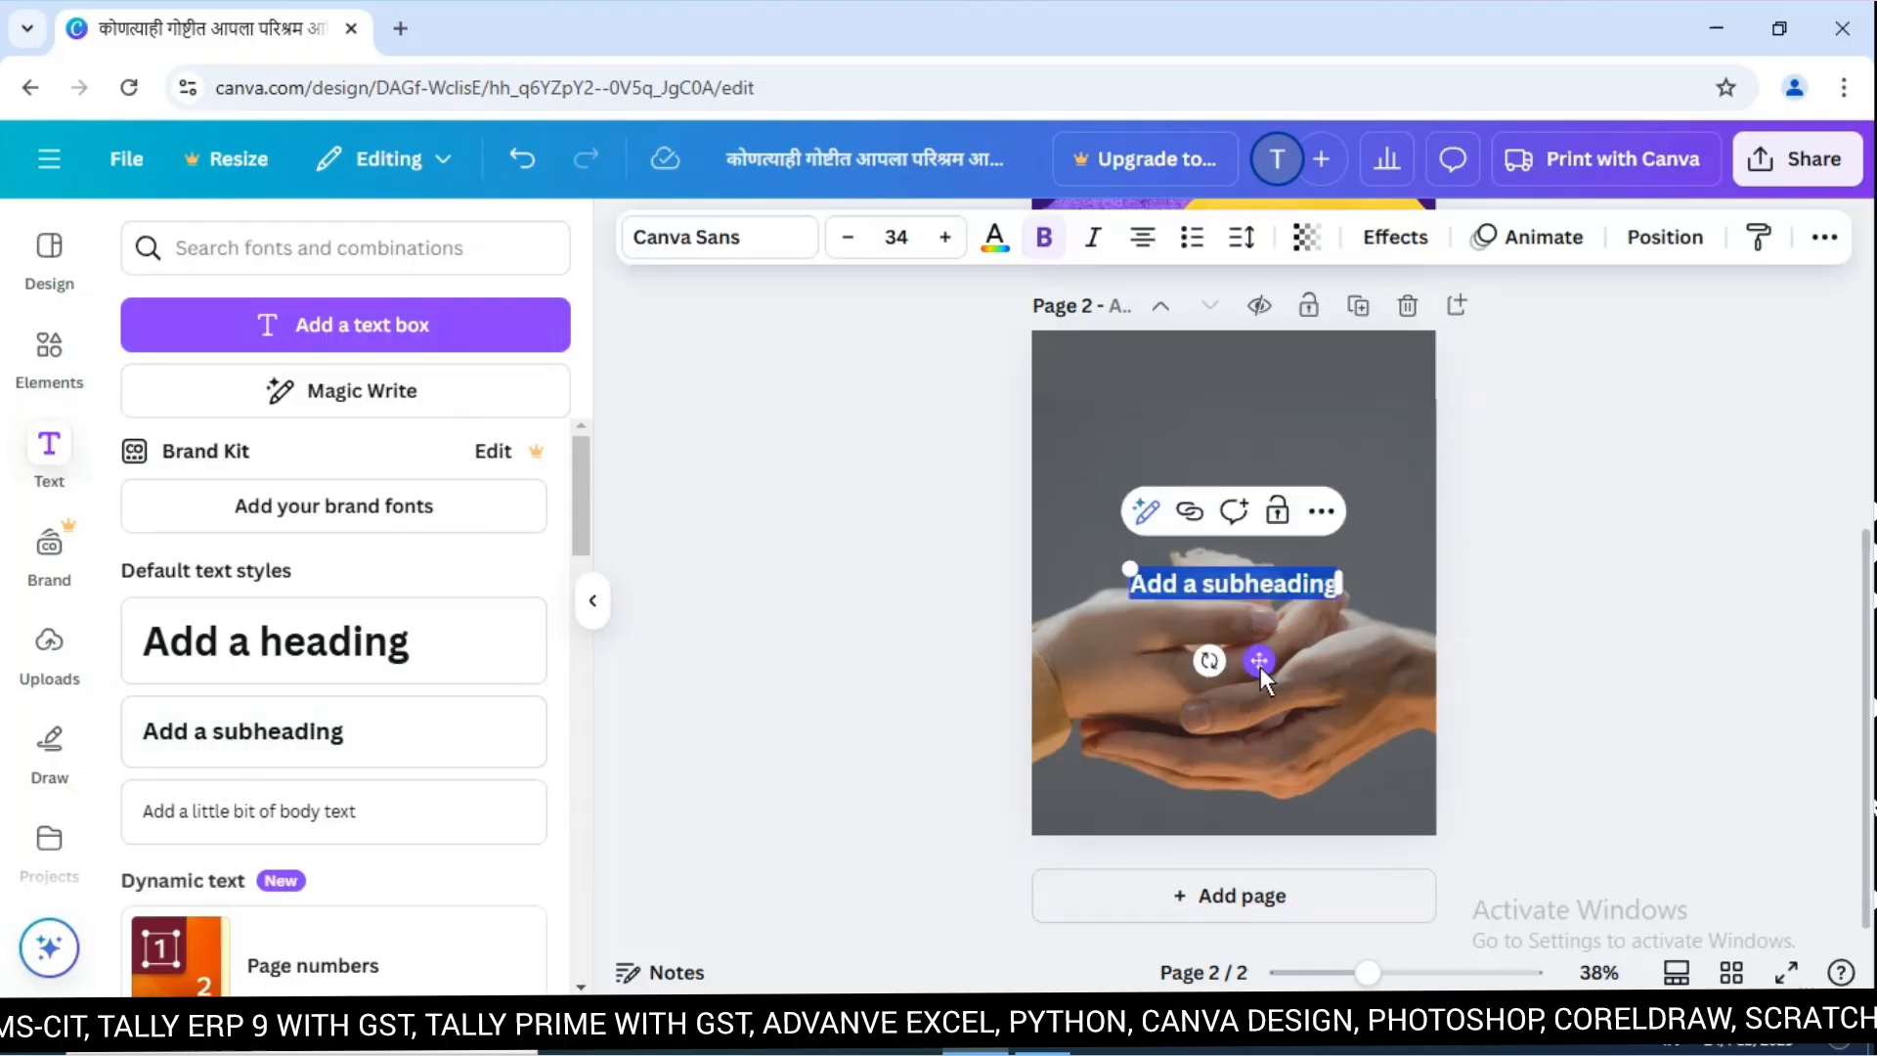
left_click_drag(1259, 662, 1227, 495)
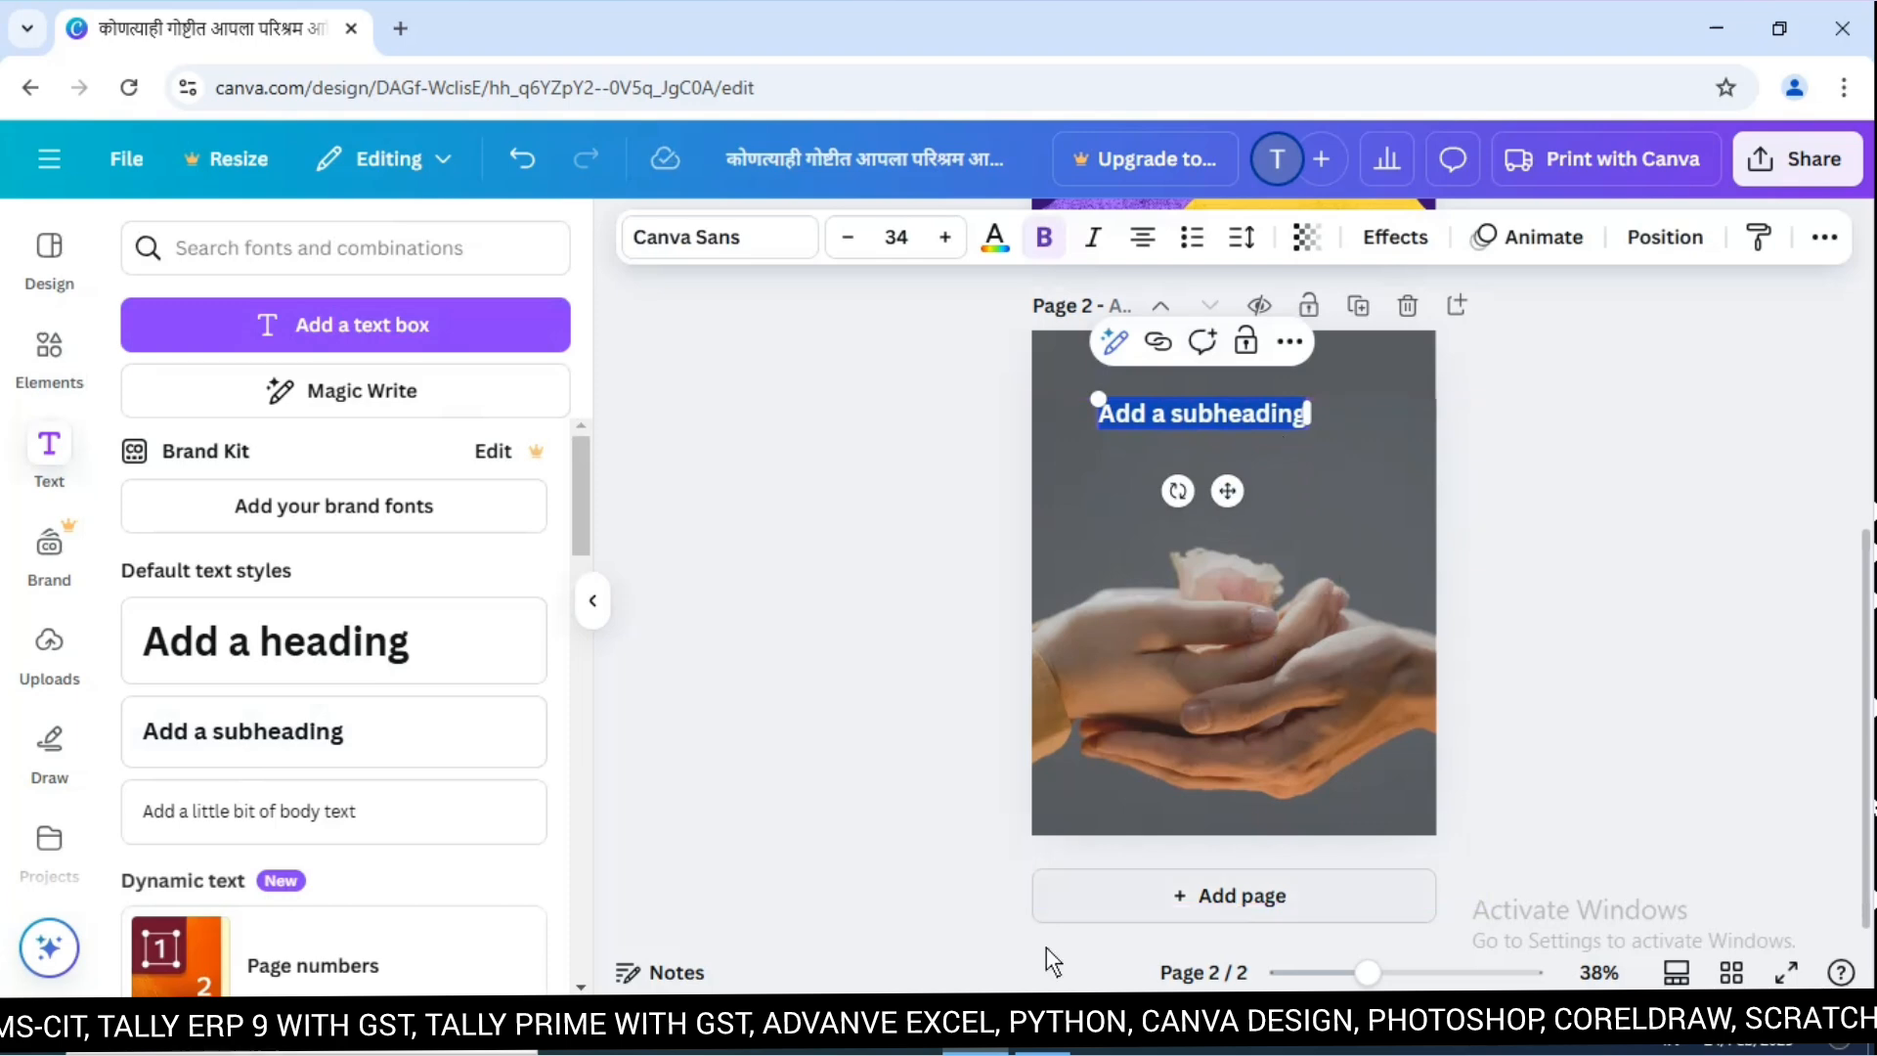
Switch to Notepad, copy the quote "Be the change that you wish to see in the world." and return to Canva.
left_click(1046, 1042)
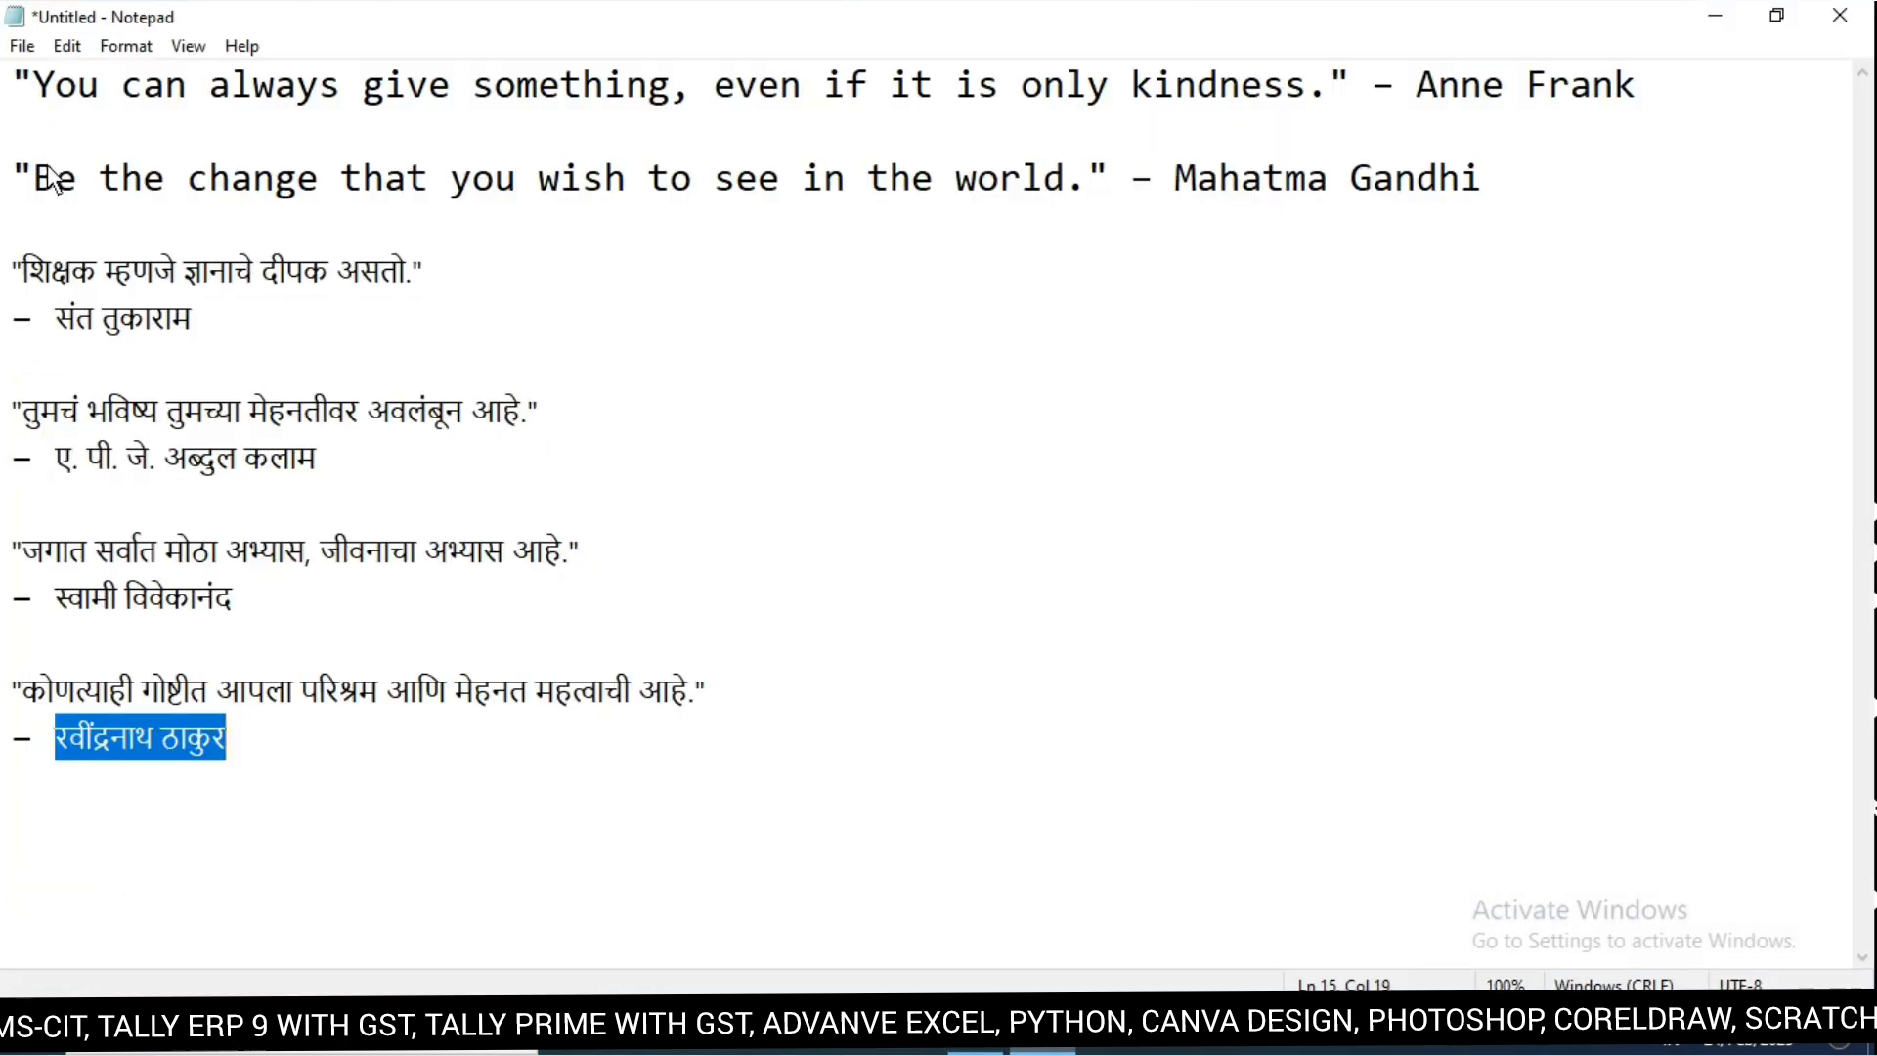
left_click_drag(40, 177, 1084, 184)
key("ctrl+c")
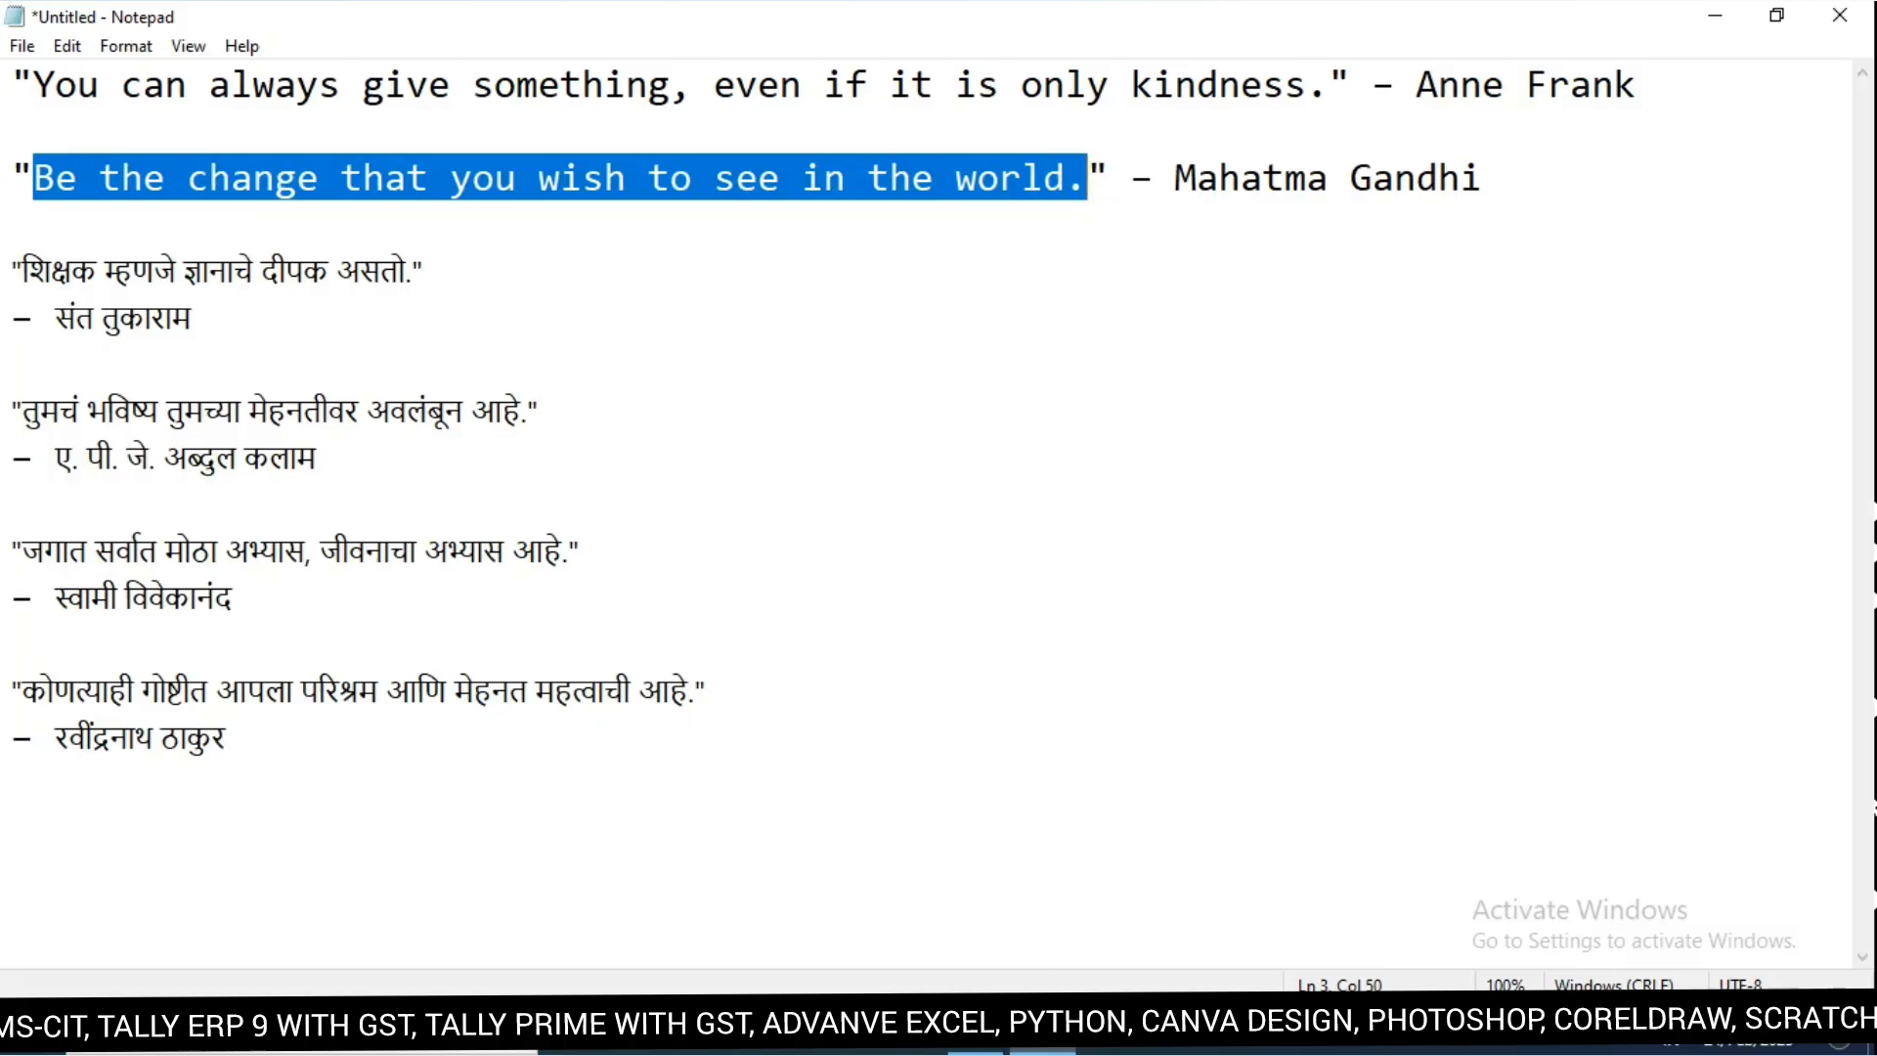
key("alt+Tab")
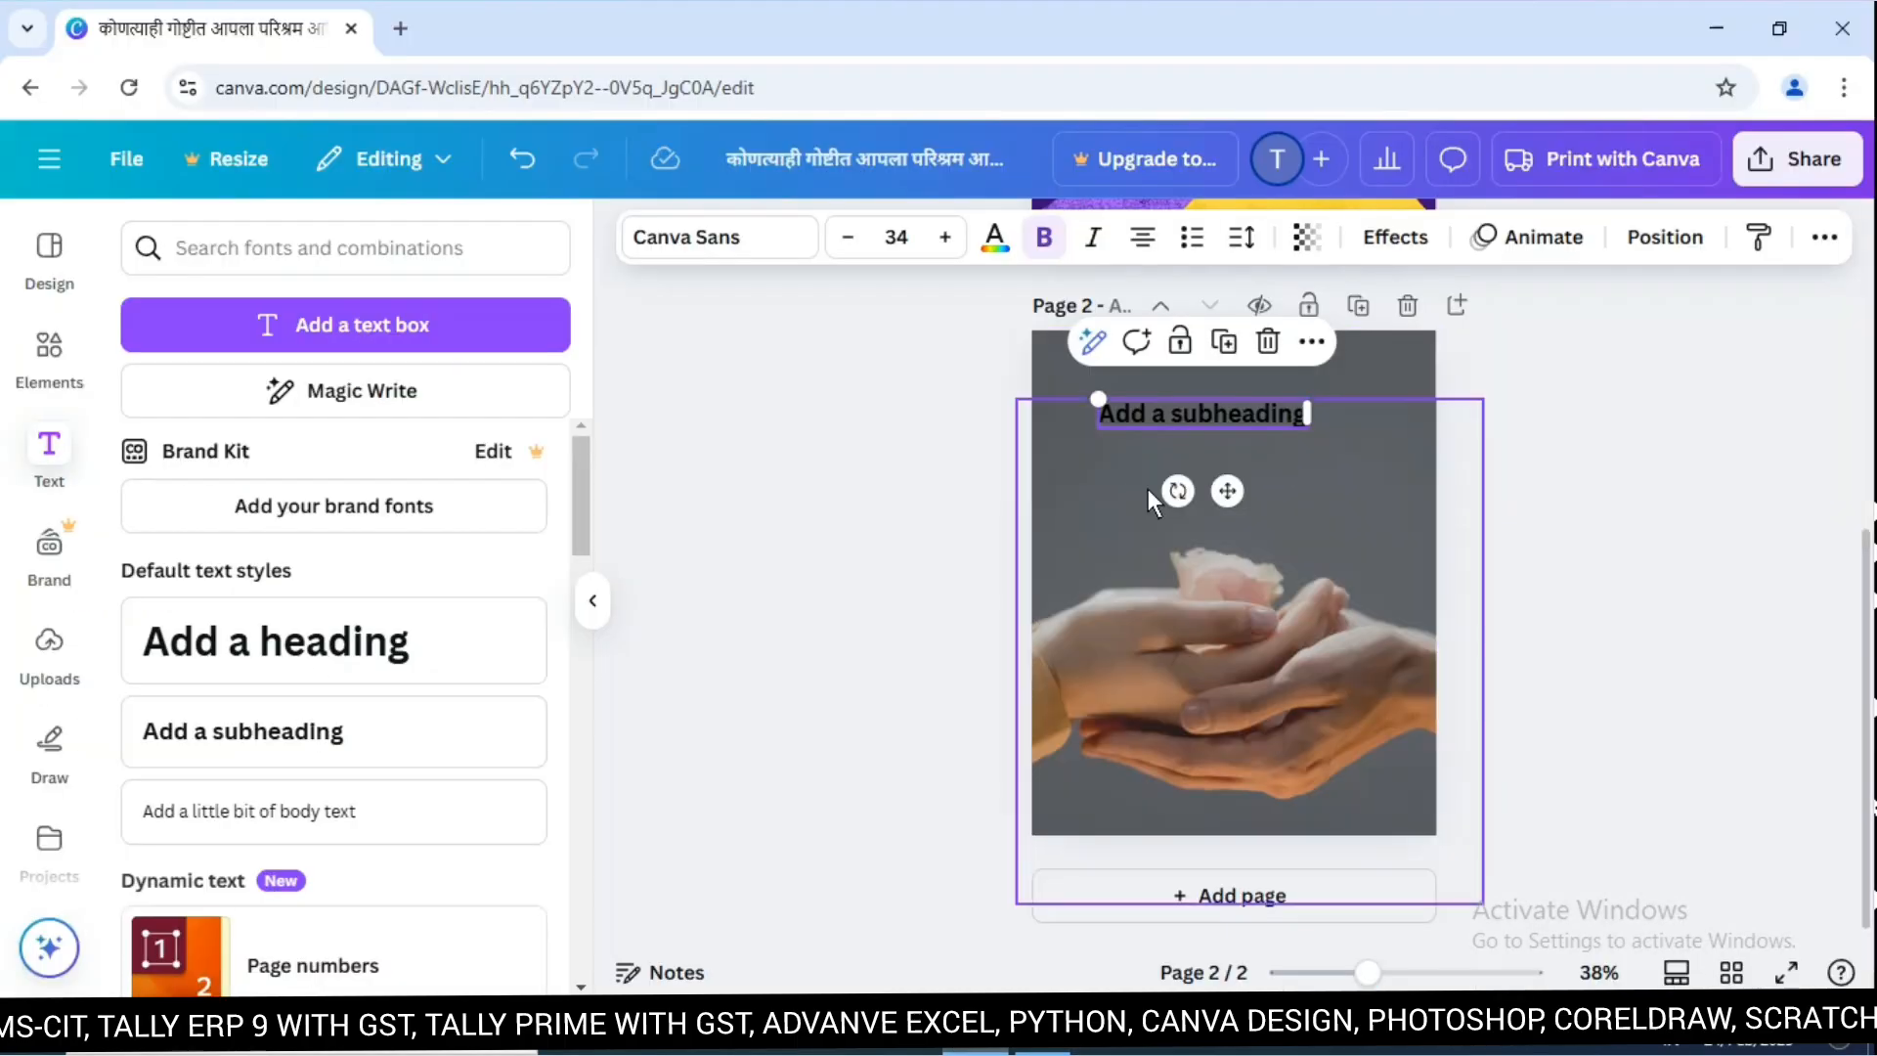
Try to paste the copied quote over the subheading, and undo the paste.
type("Be the change you wish to see in the world.")
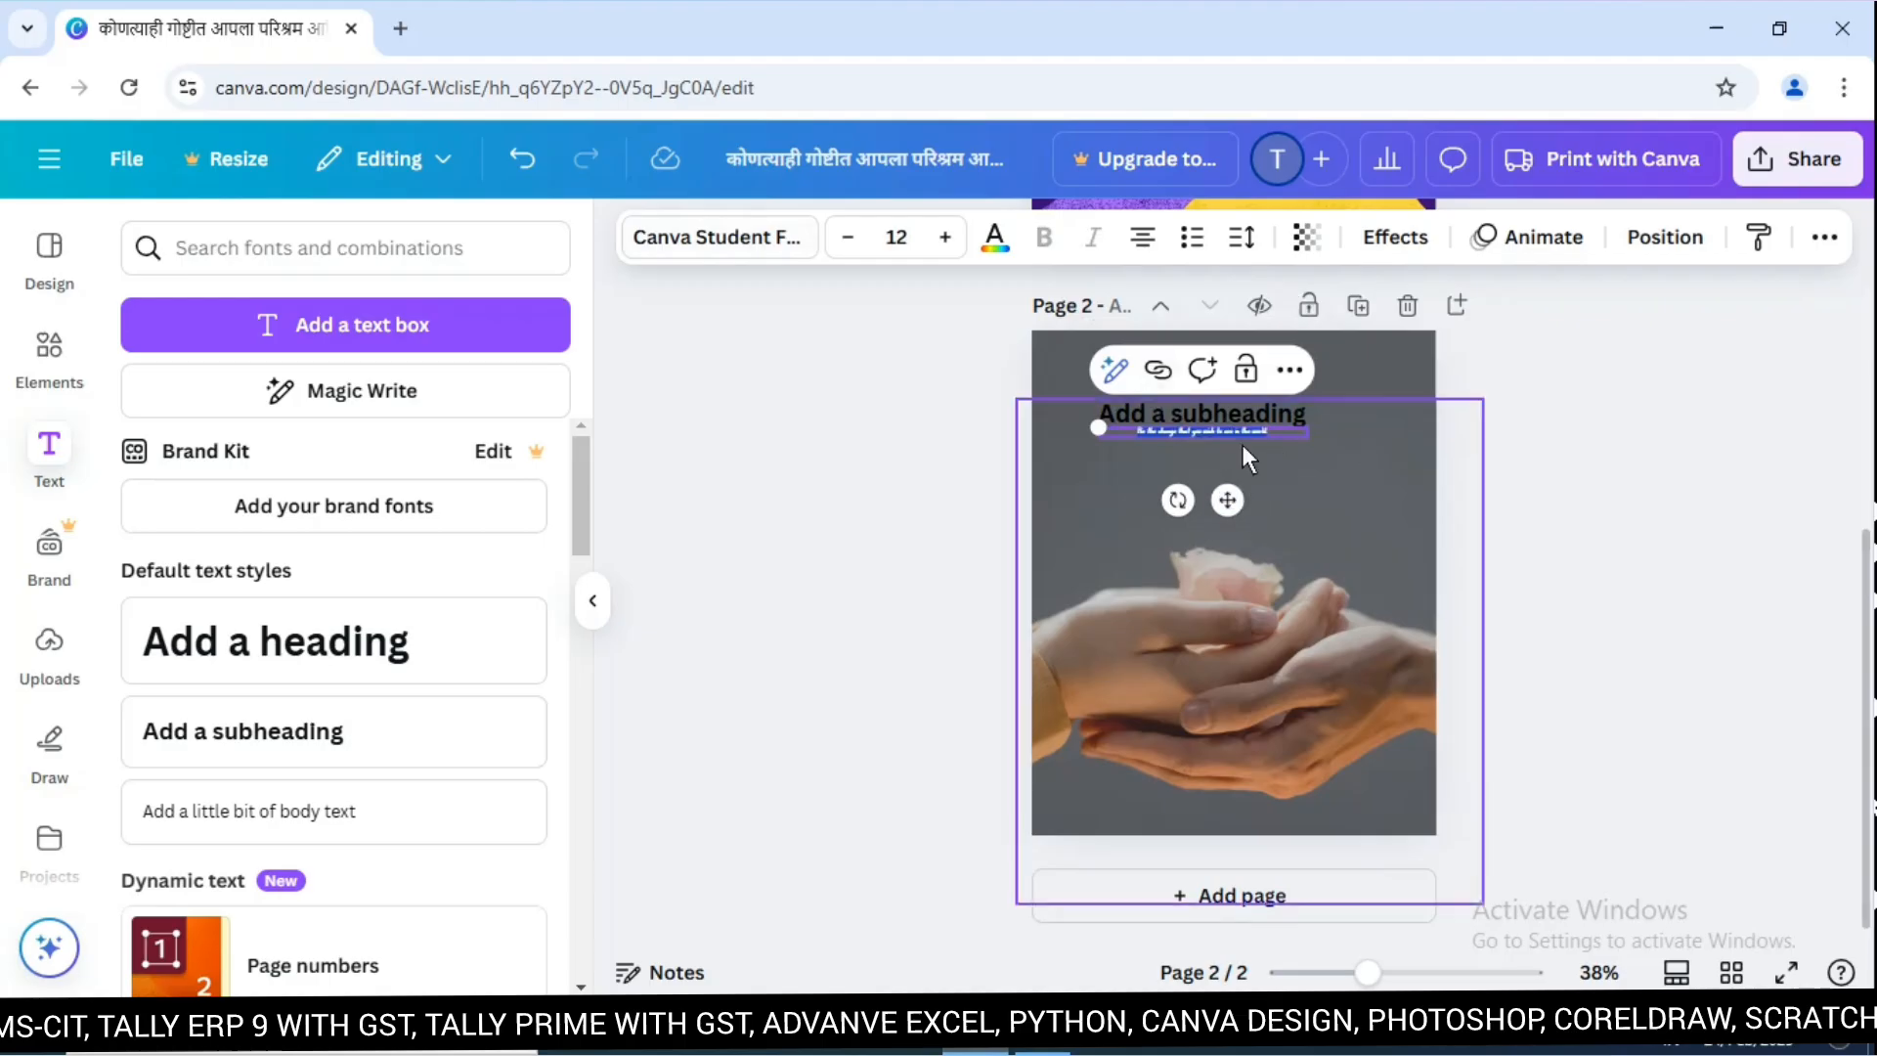
left_click(1200, 440)
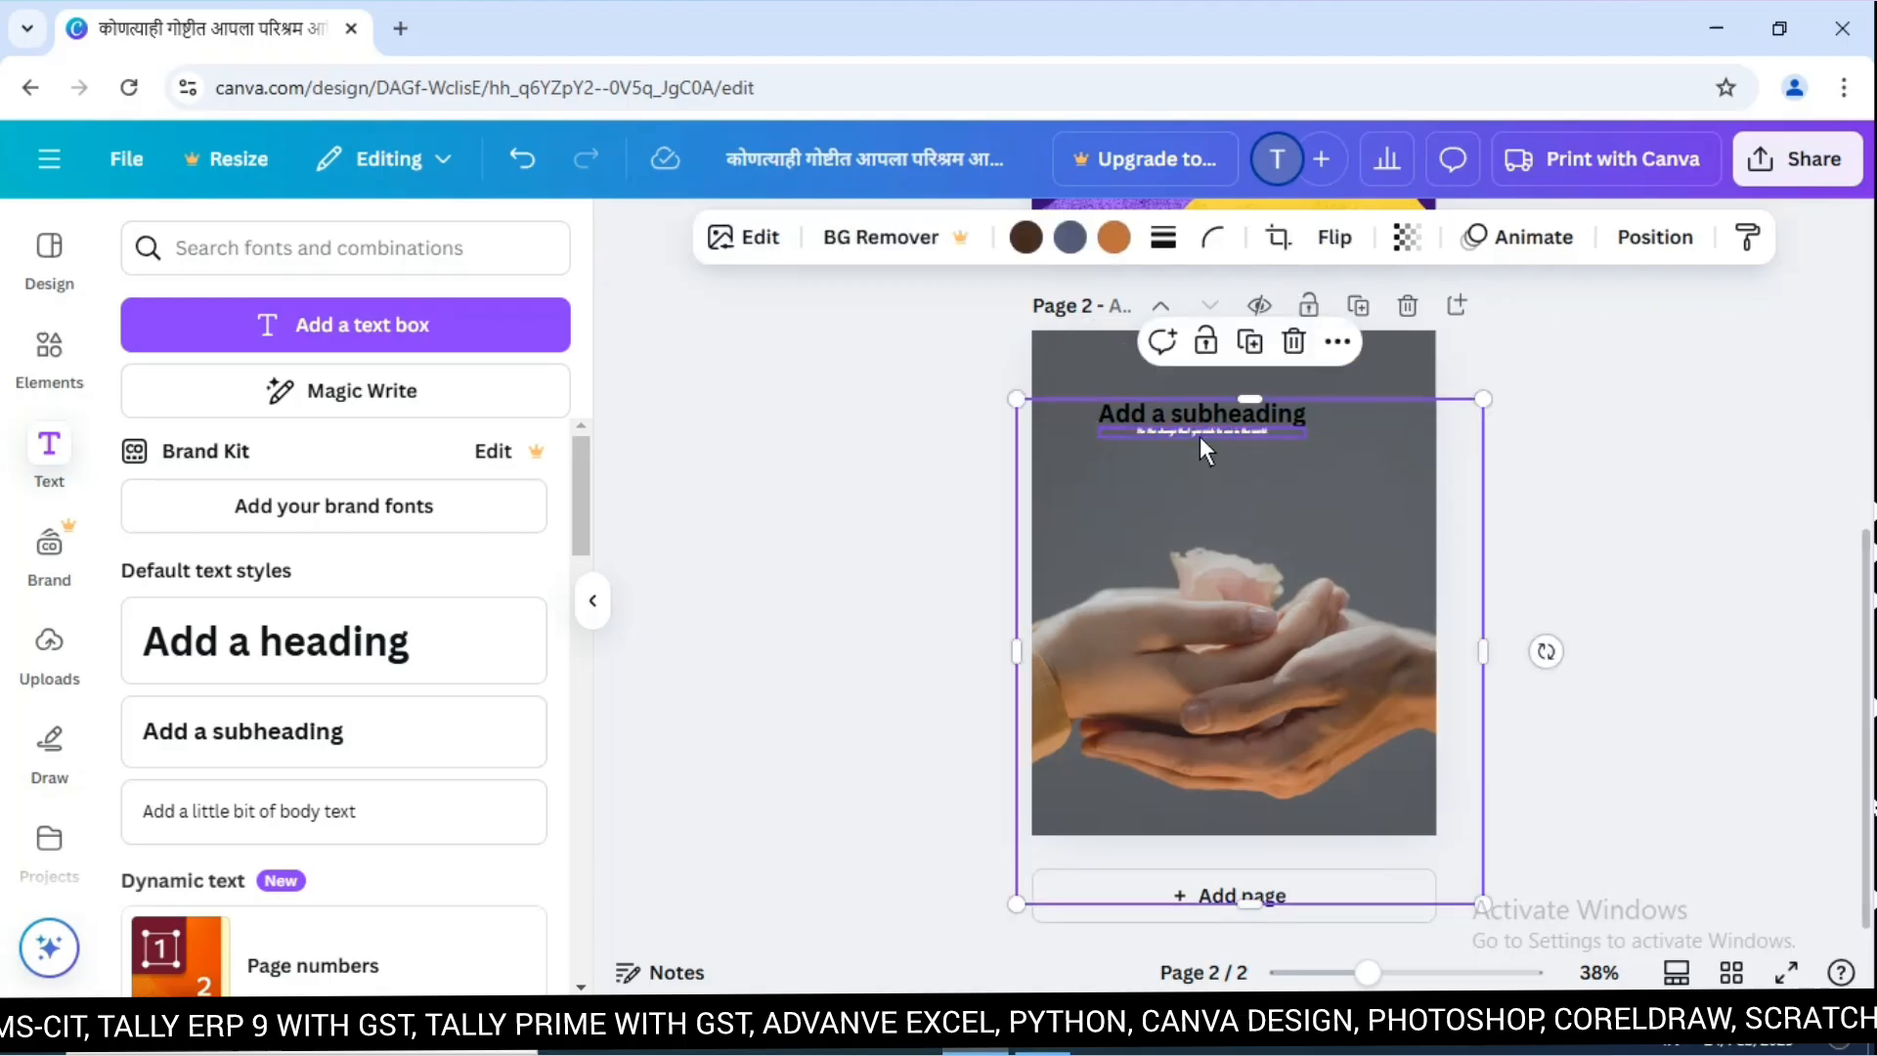
left_click(1199, 436)
key("ctrl+z")
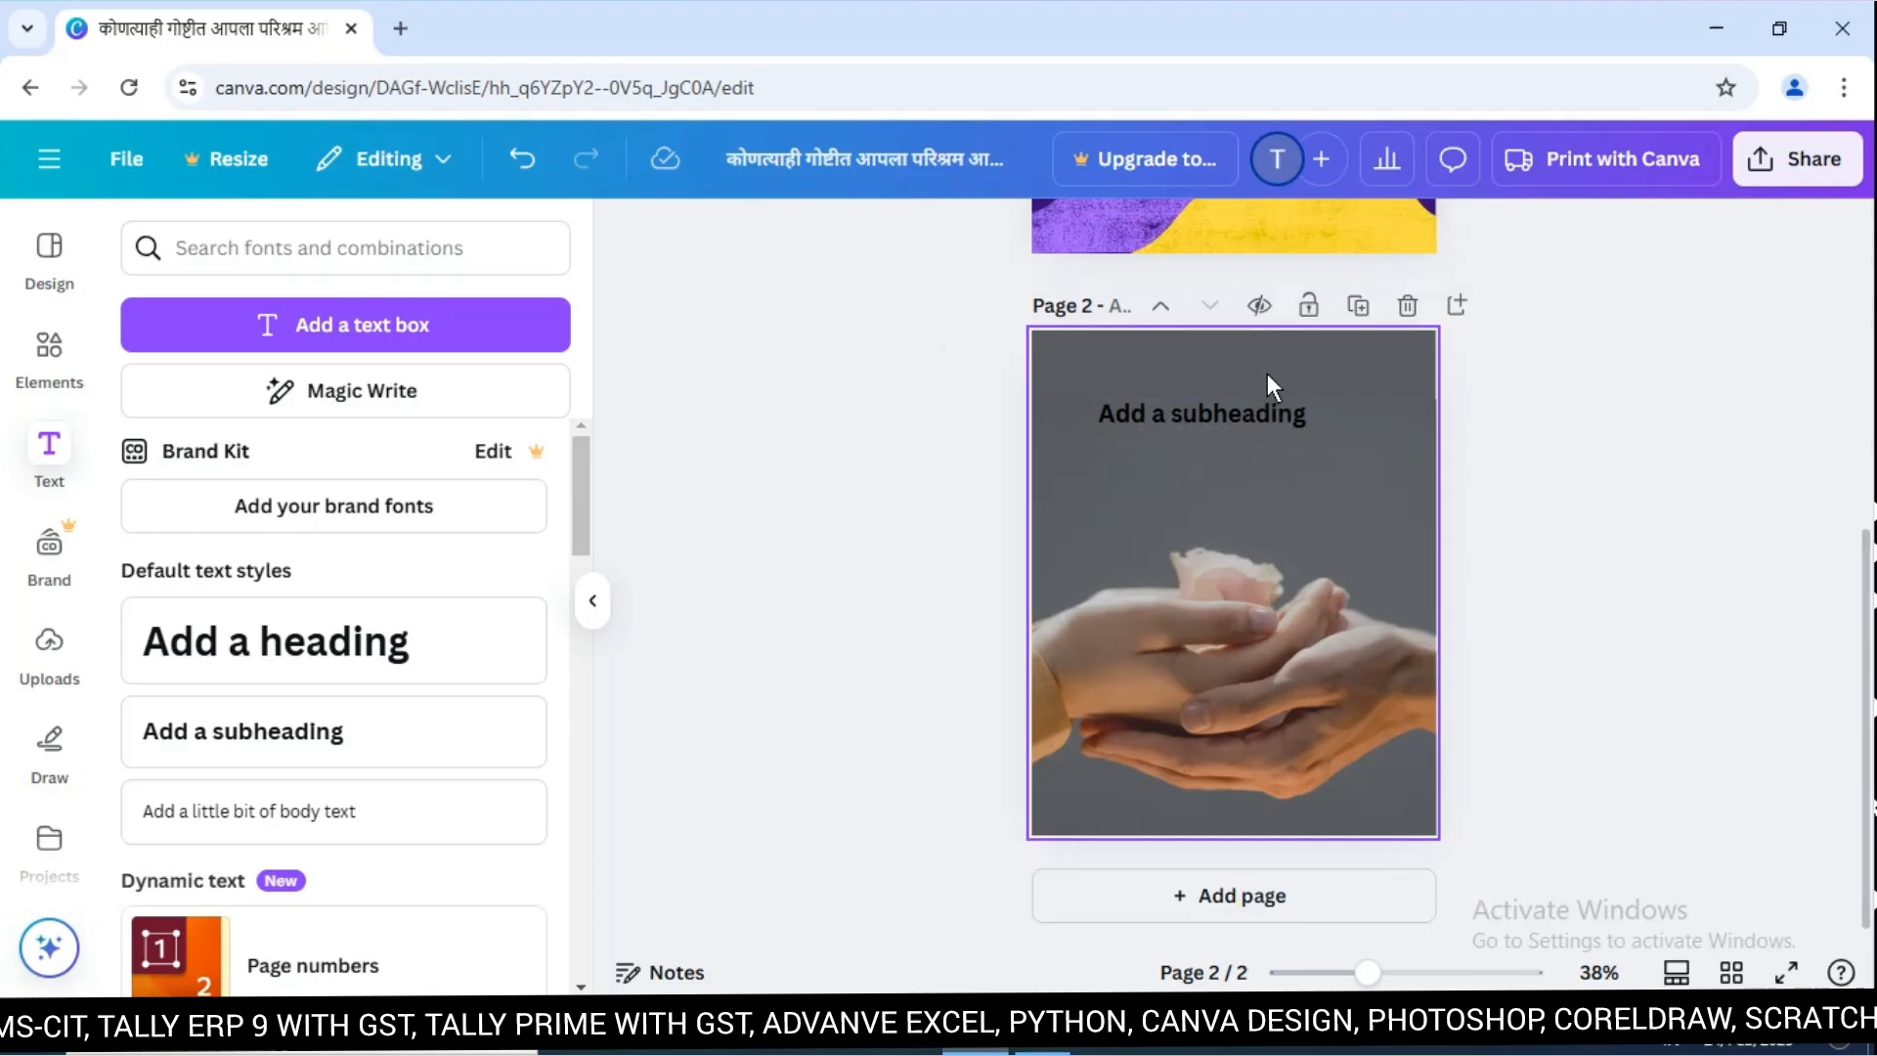
Replace the subheading's placeholder text with the copied quote and shift it slightly up, closer to the page's centre.
double_click(1214, 417)
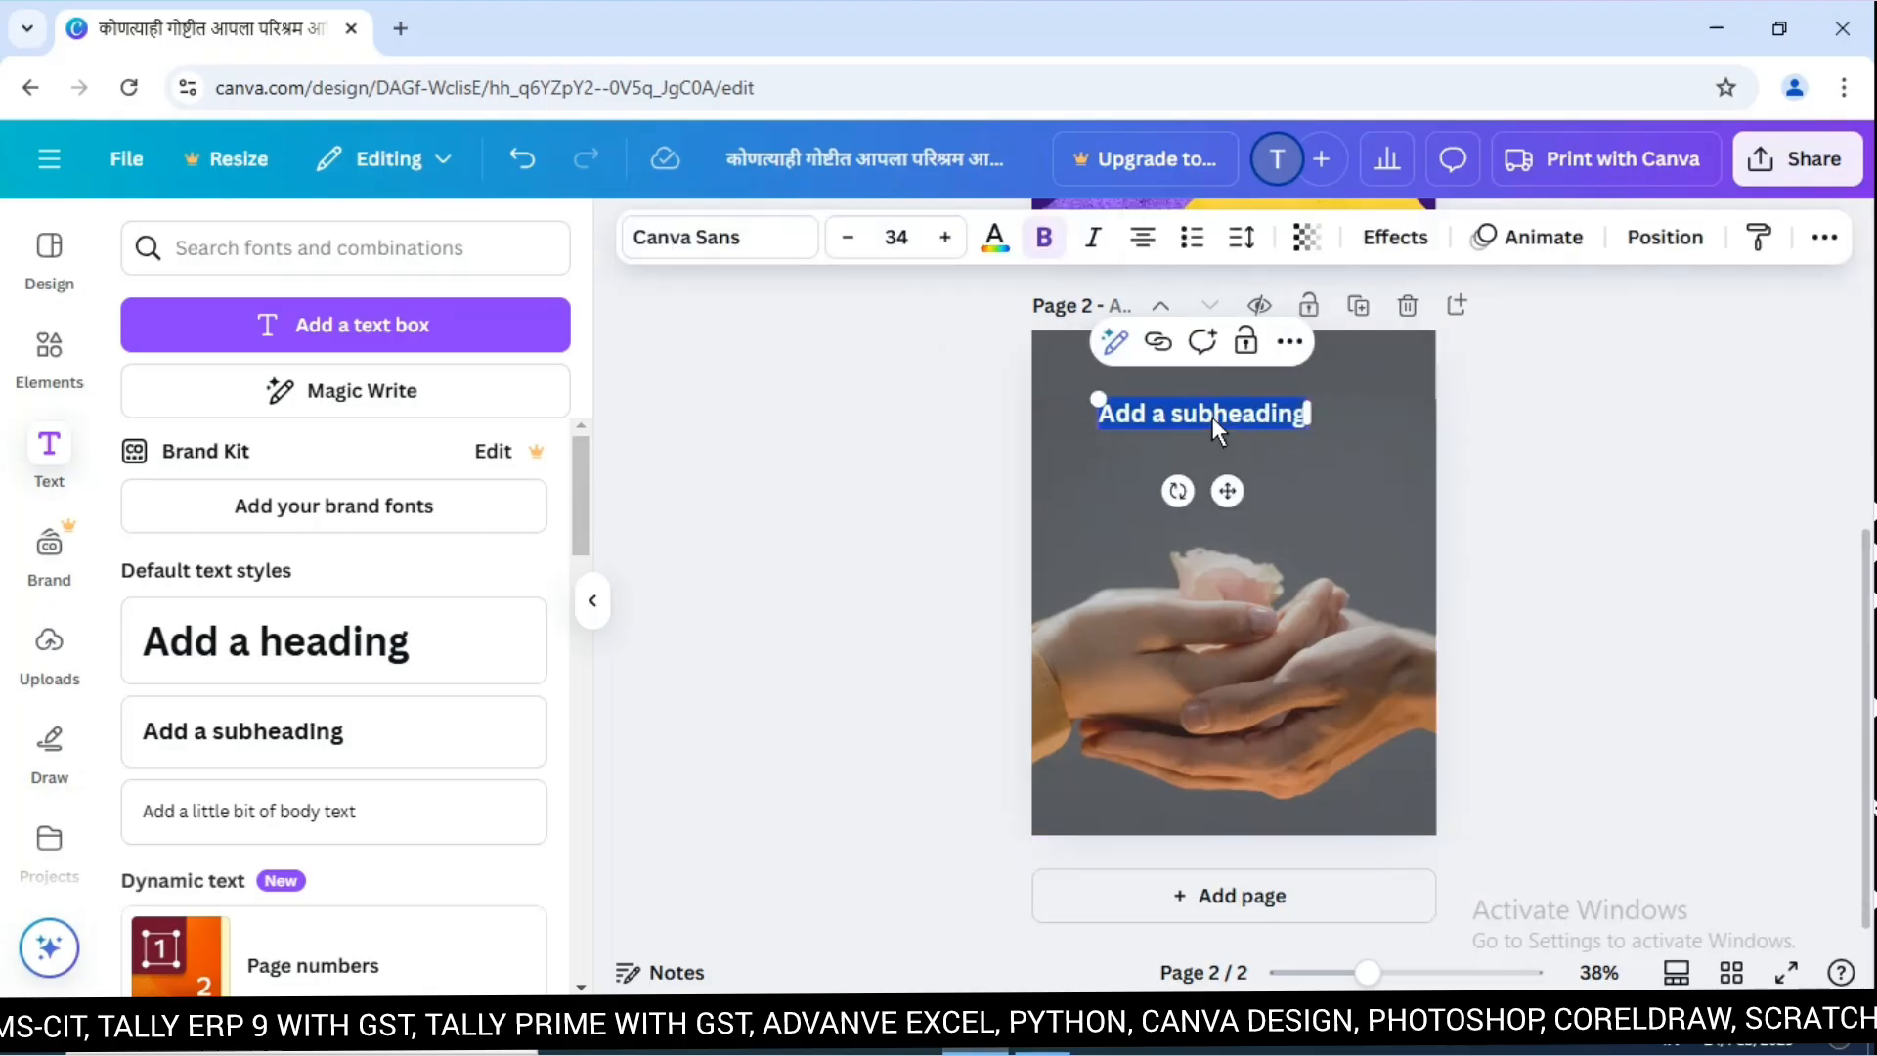
key("ctrl+v")
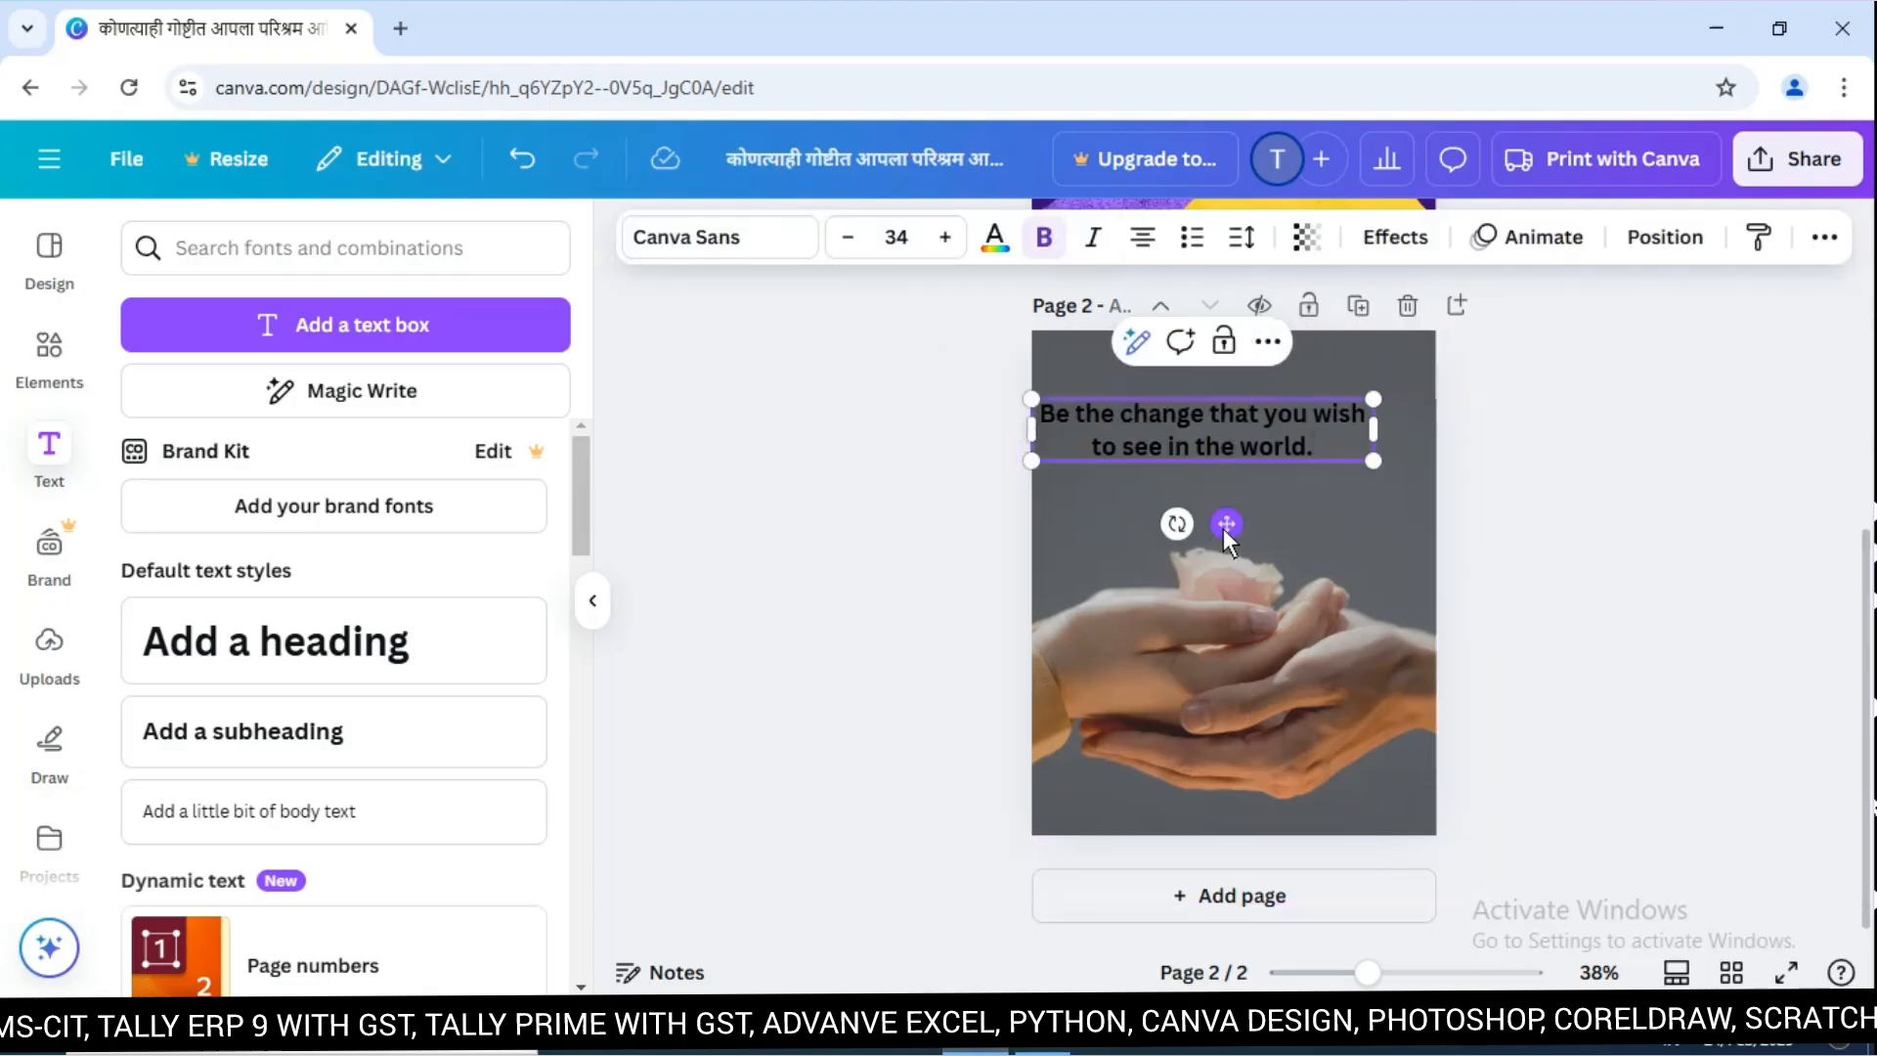
left_click_drag(1223, 529, 1244, 500)
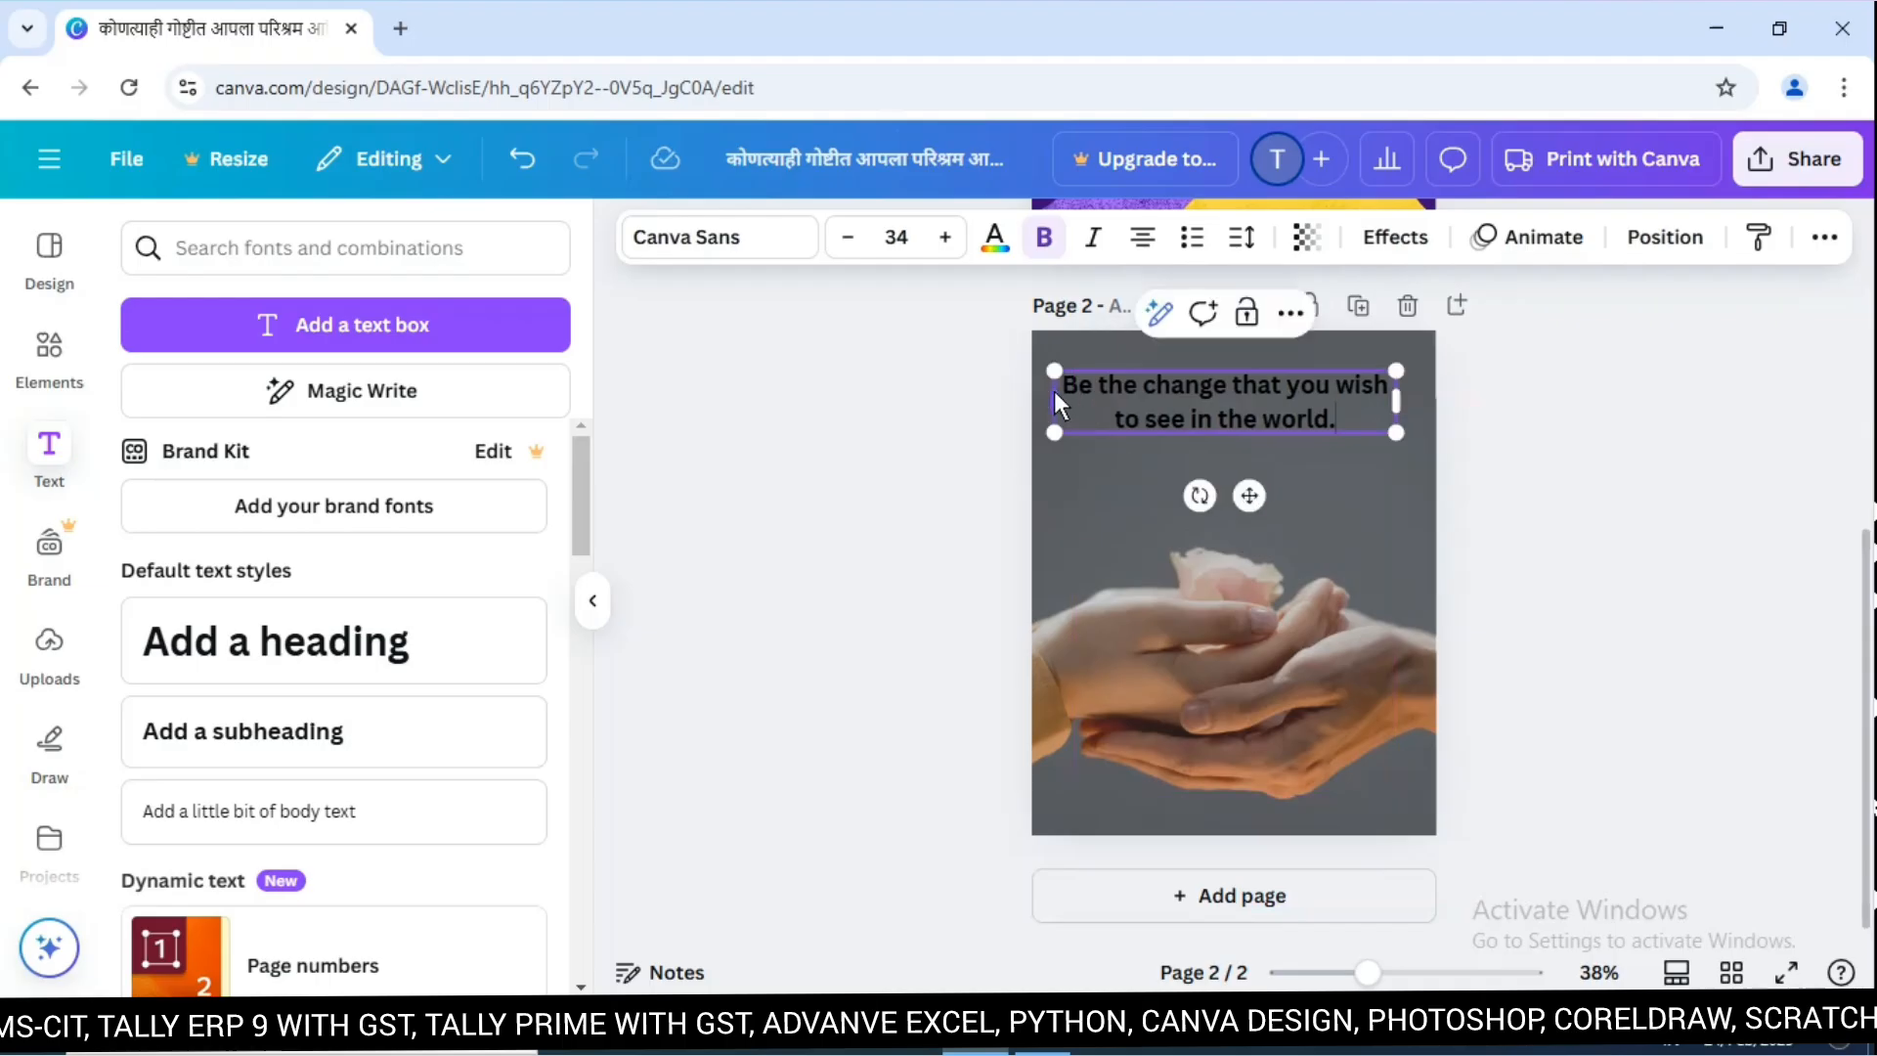
Colour the whole quote text white.
left_click_drag(1059, 389, 1291, 405)
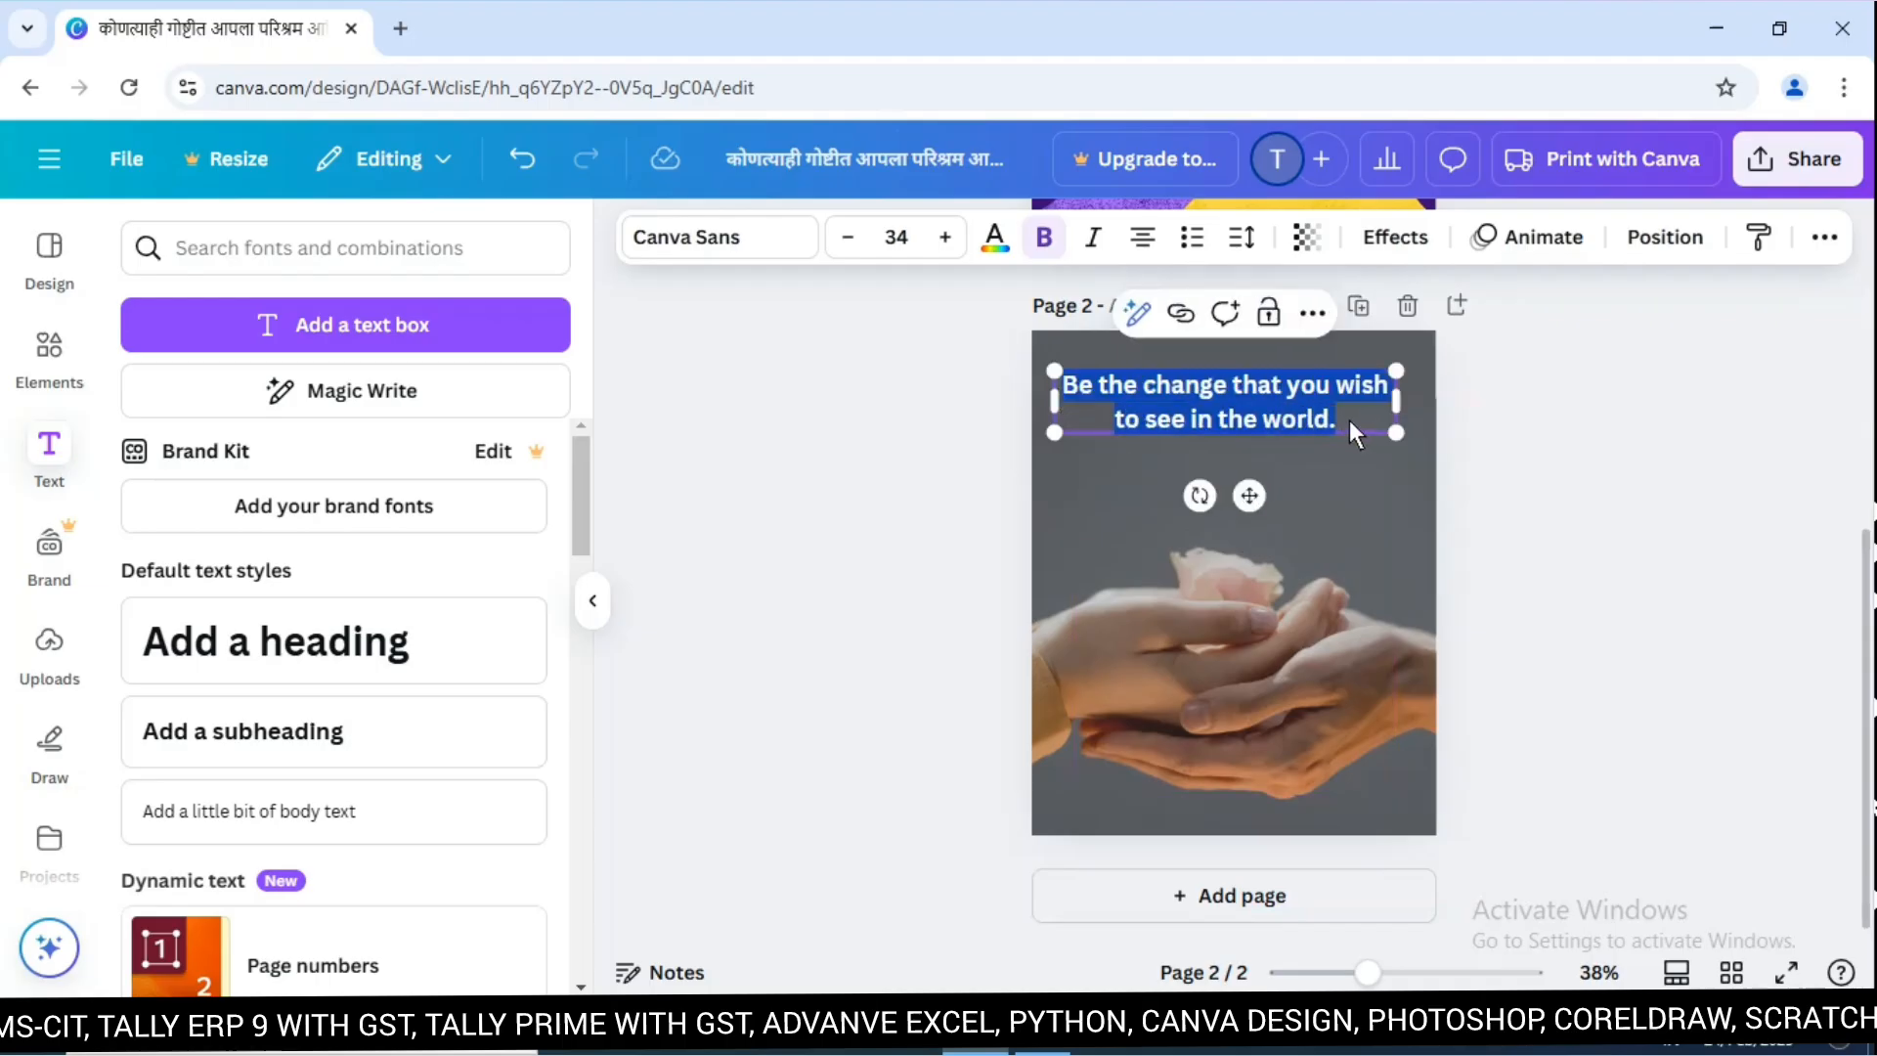
left_click(996, 239)
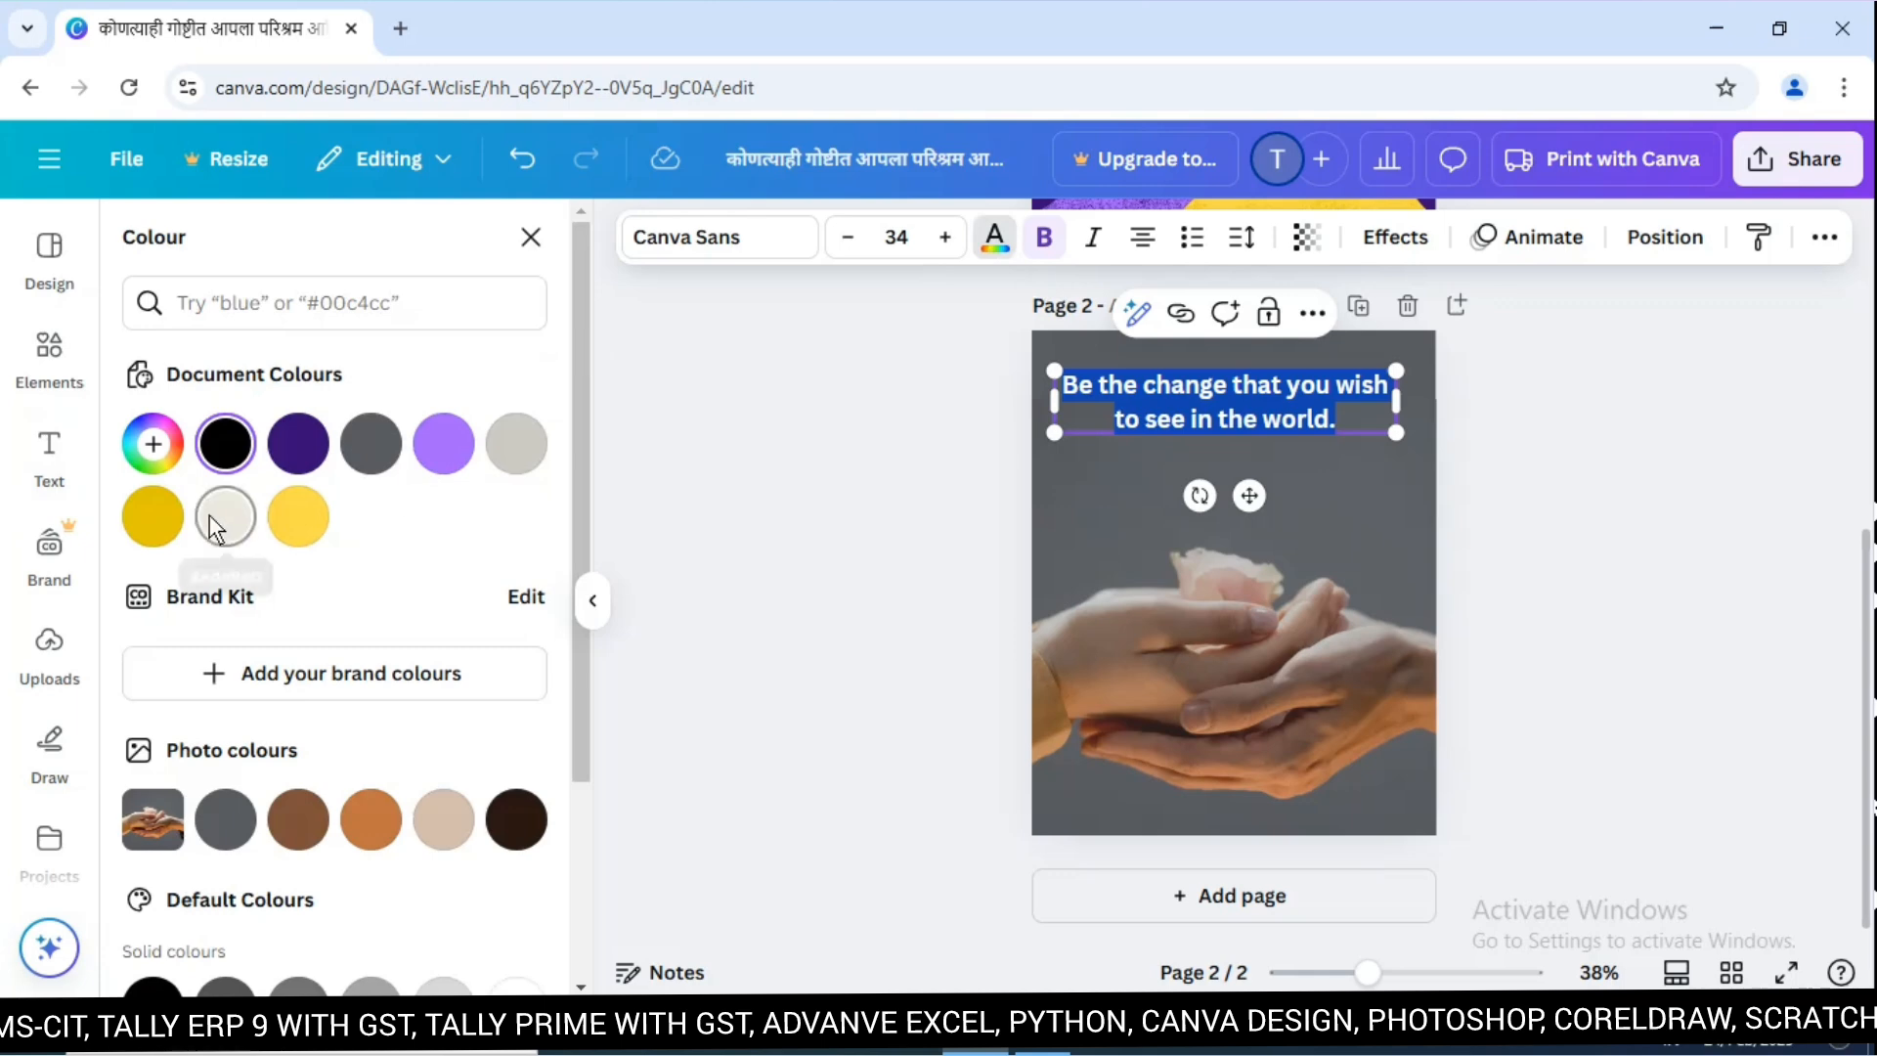
left_click_drag(574, 523, 566, 716)
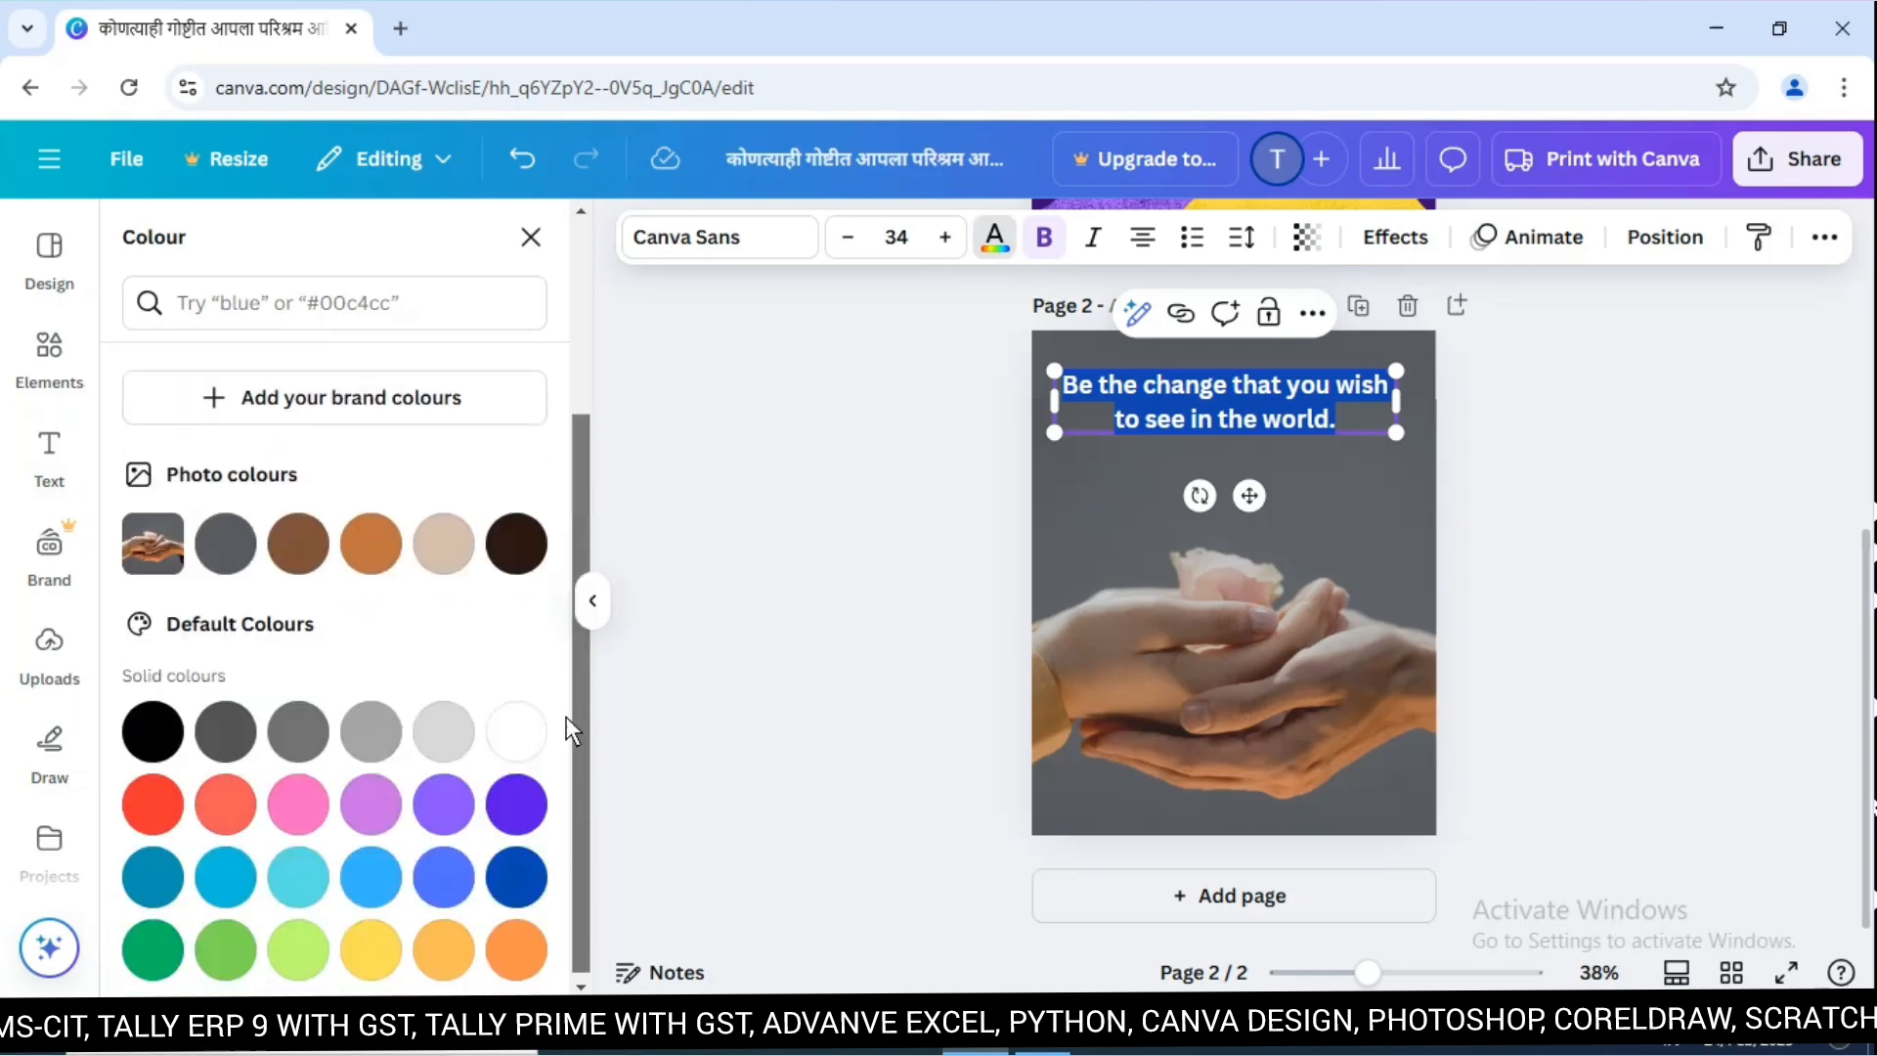
left_click(513, 728)
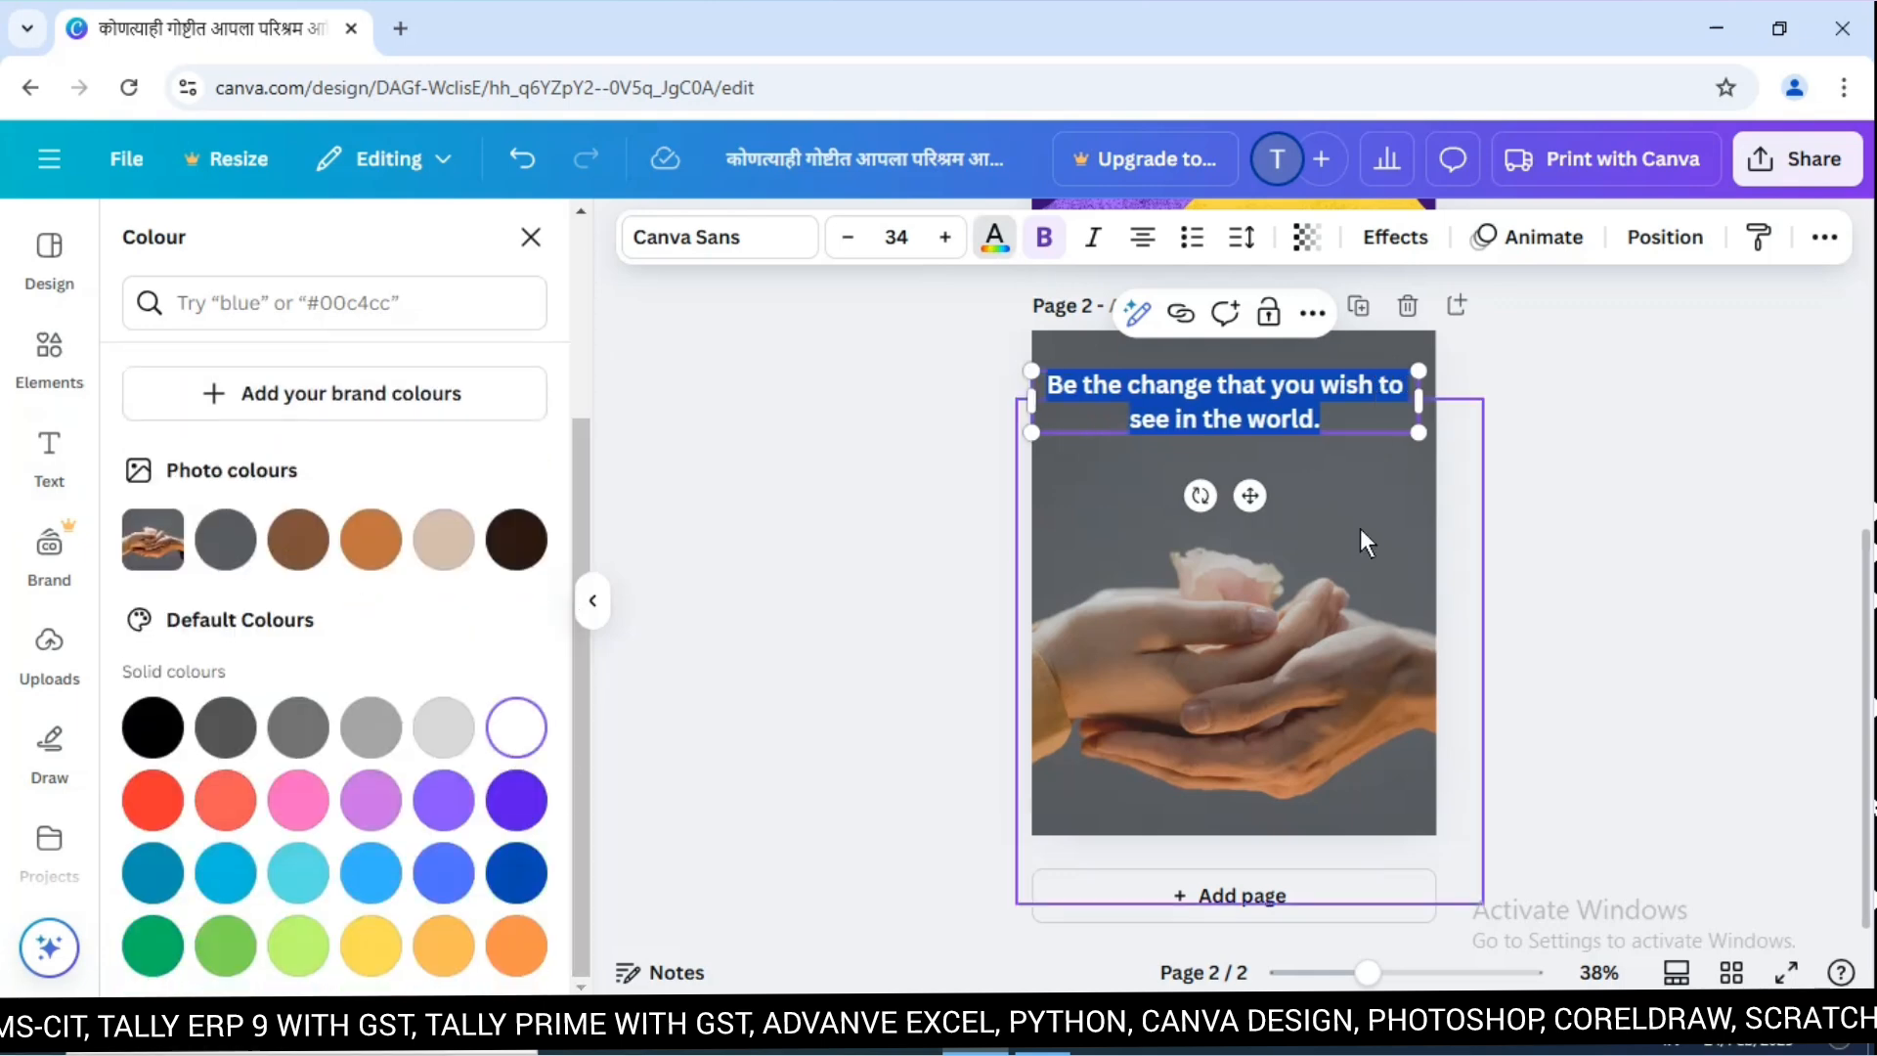
left_click(1395, 511)
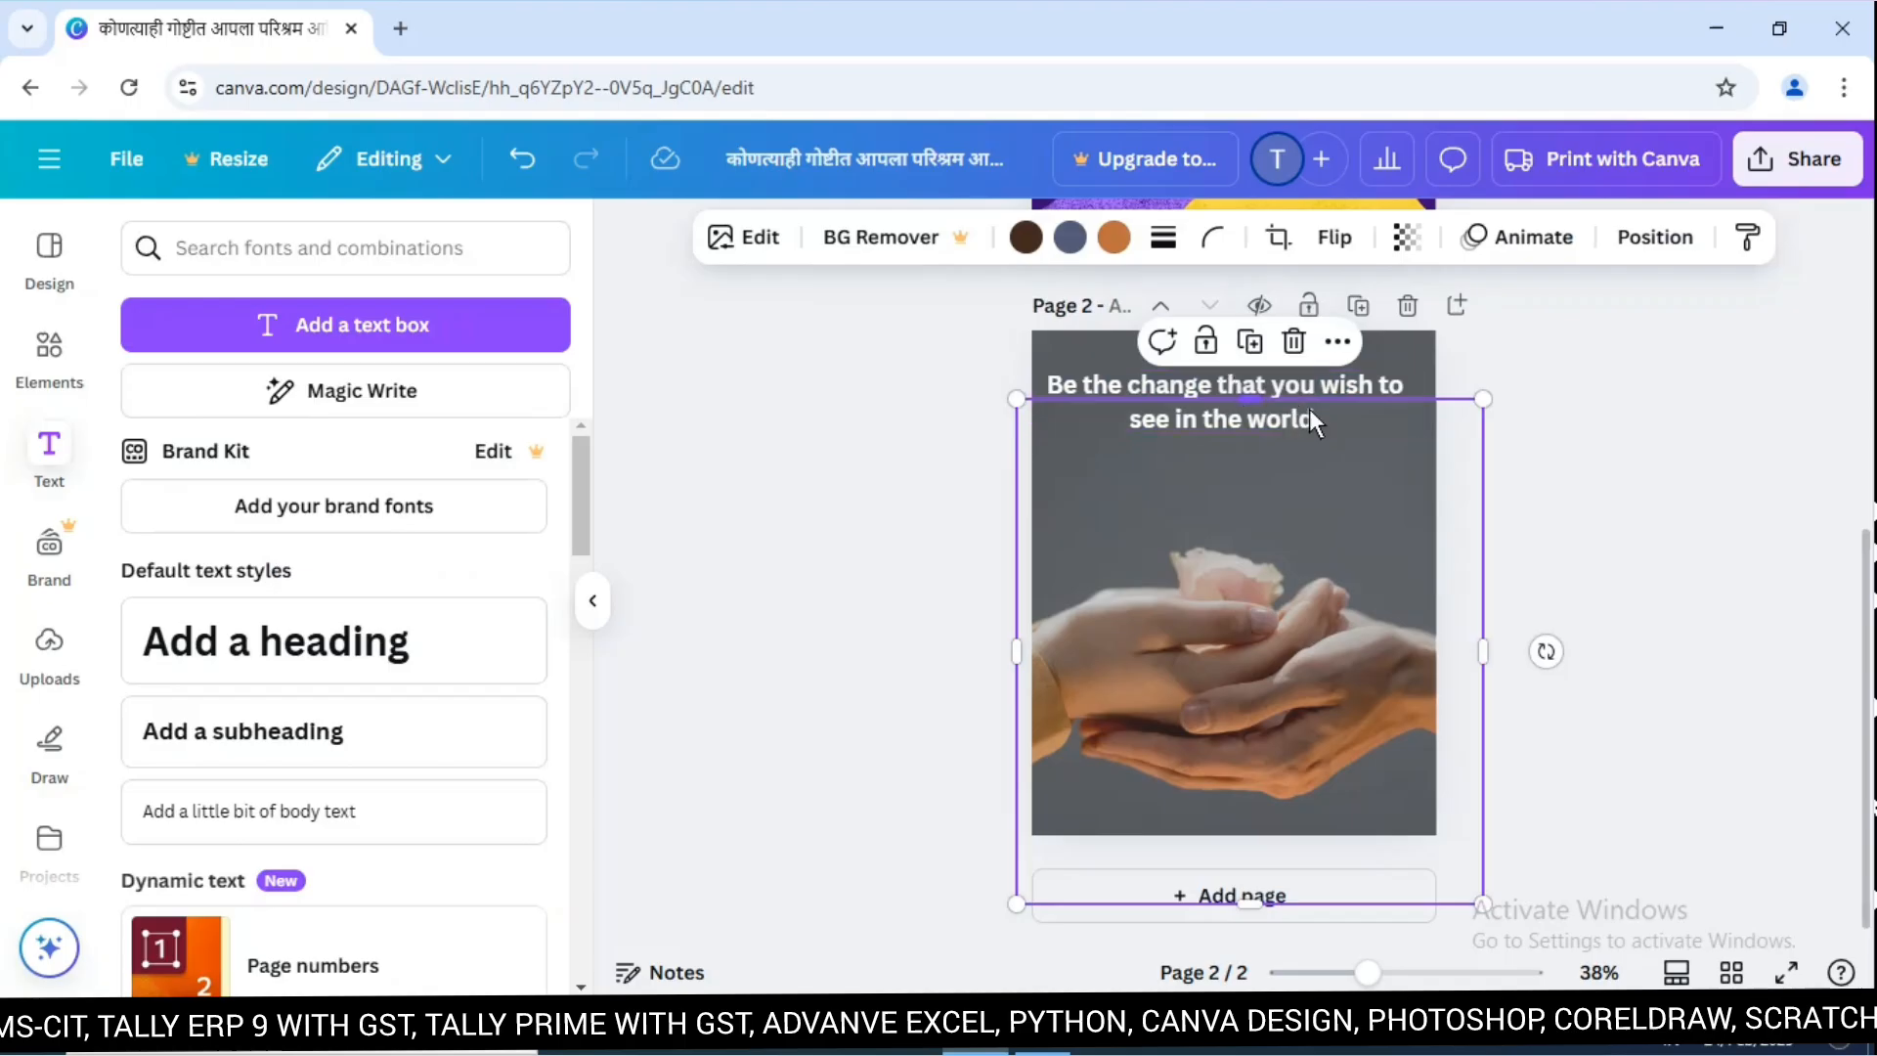
left_click(1573, 452)
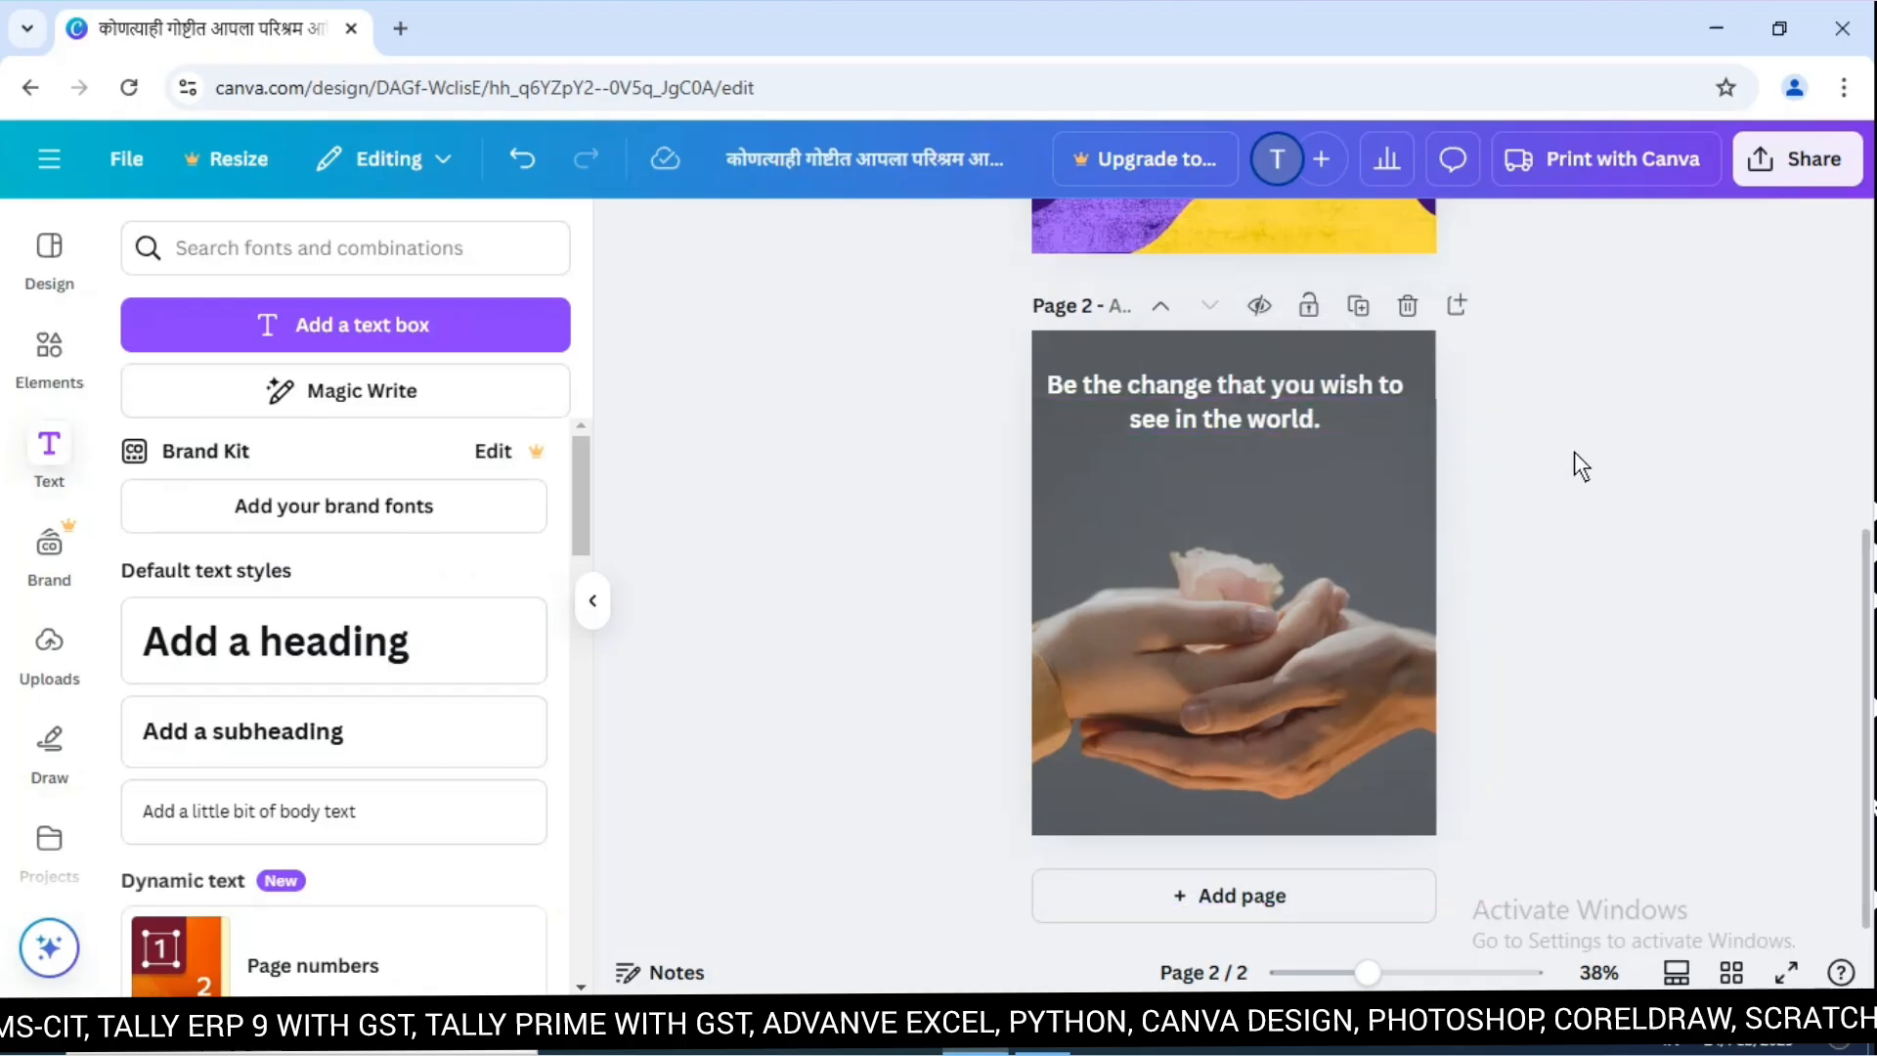
Increase the quote's font size to 50.
left_click(1254, 422)
left_click(944, 236)
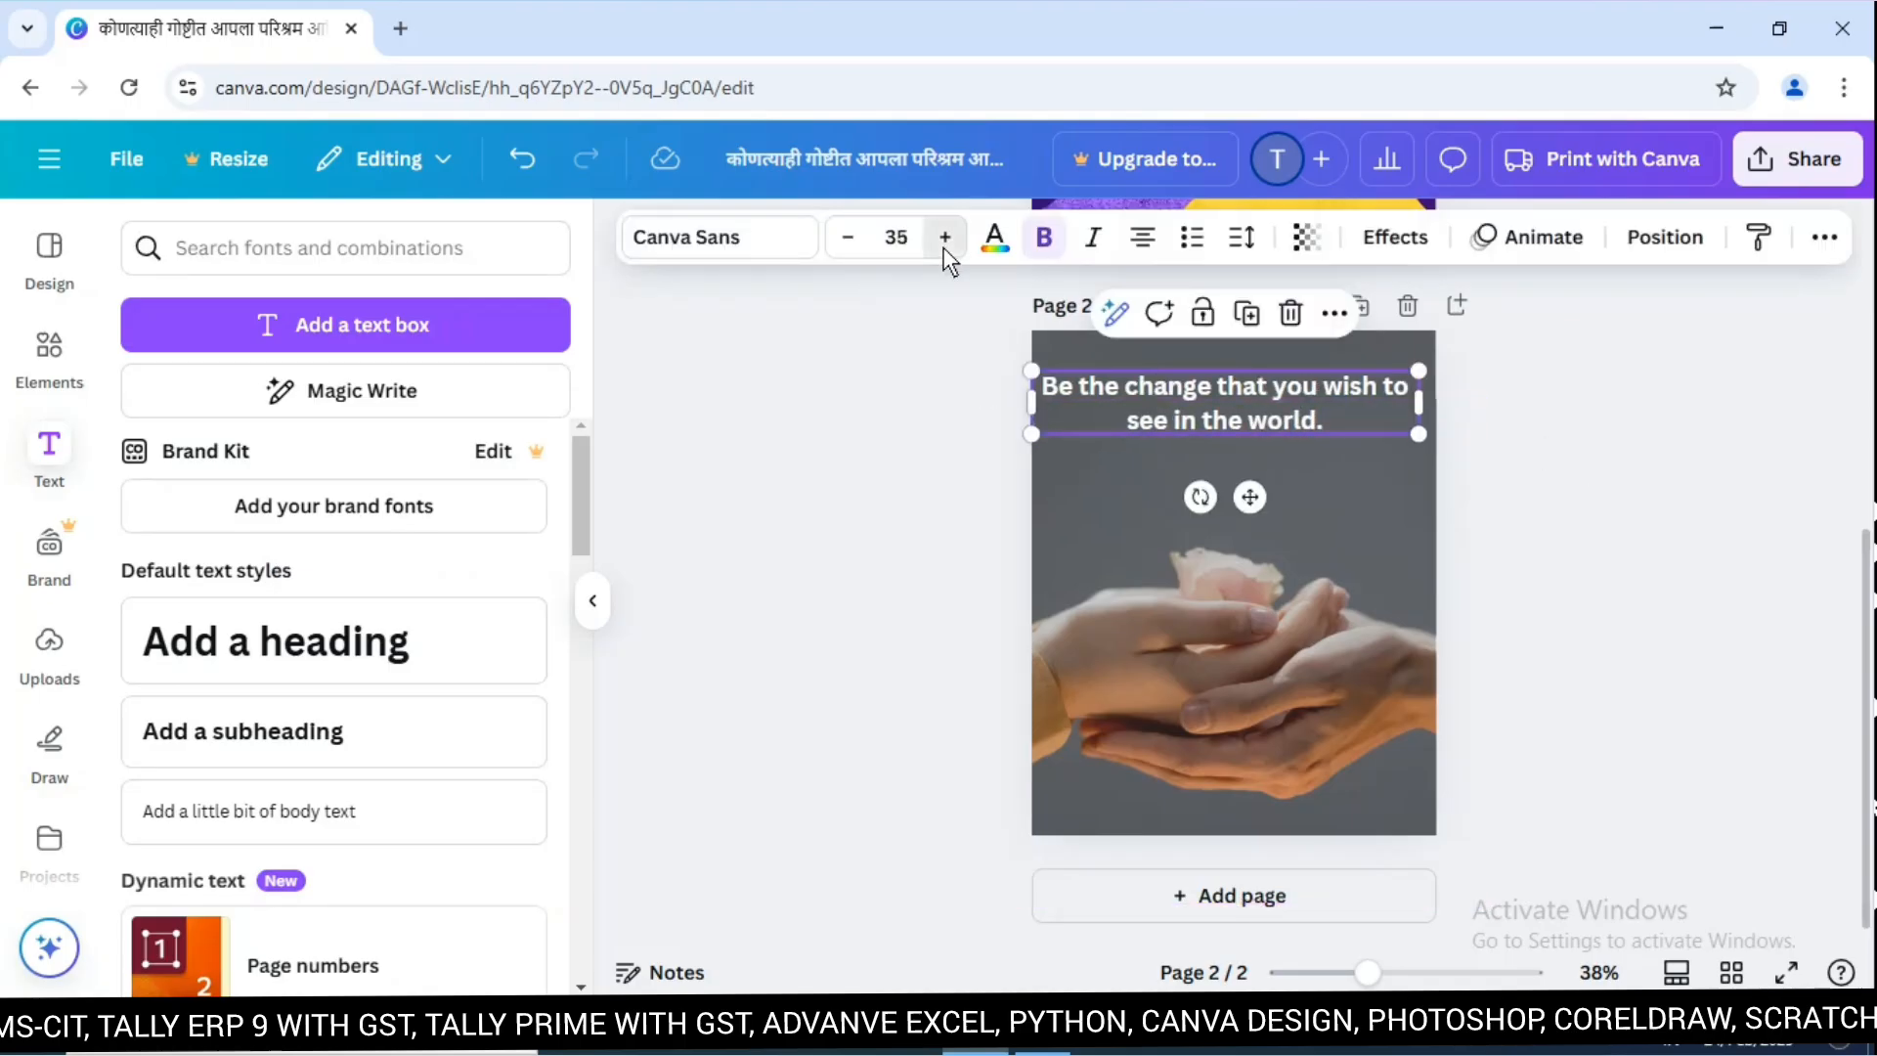
left_click(944, 237)
left_click(944, 235)
double_click(945, 236)
left_click(945, 237)
double_click(945, 237)
double_click(946, 237)
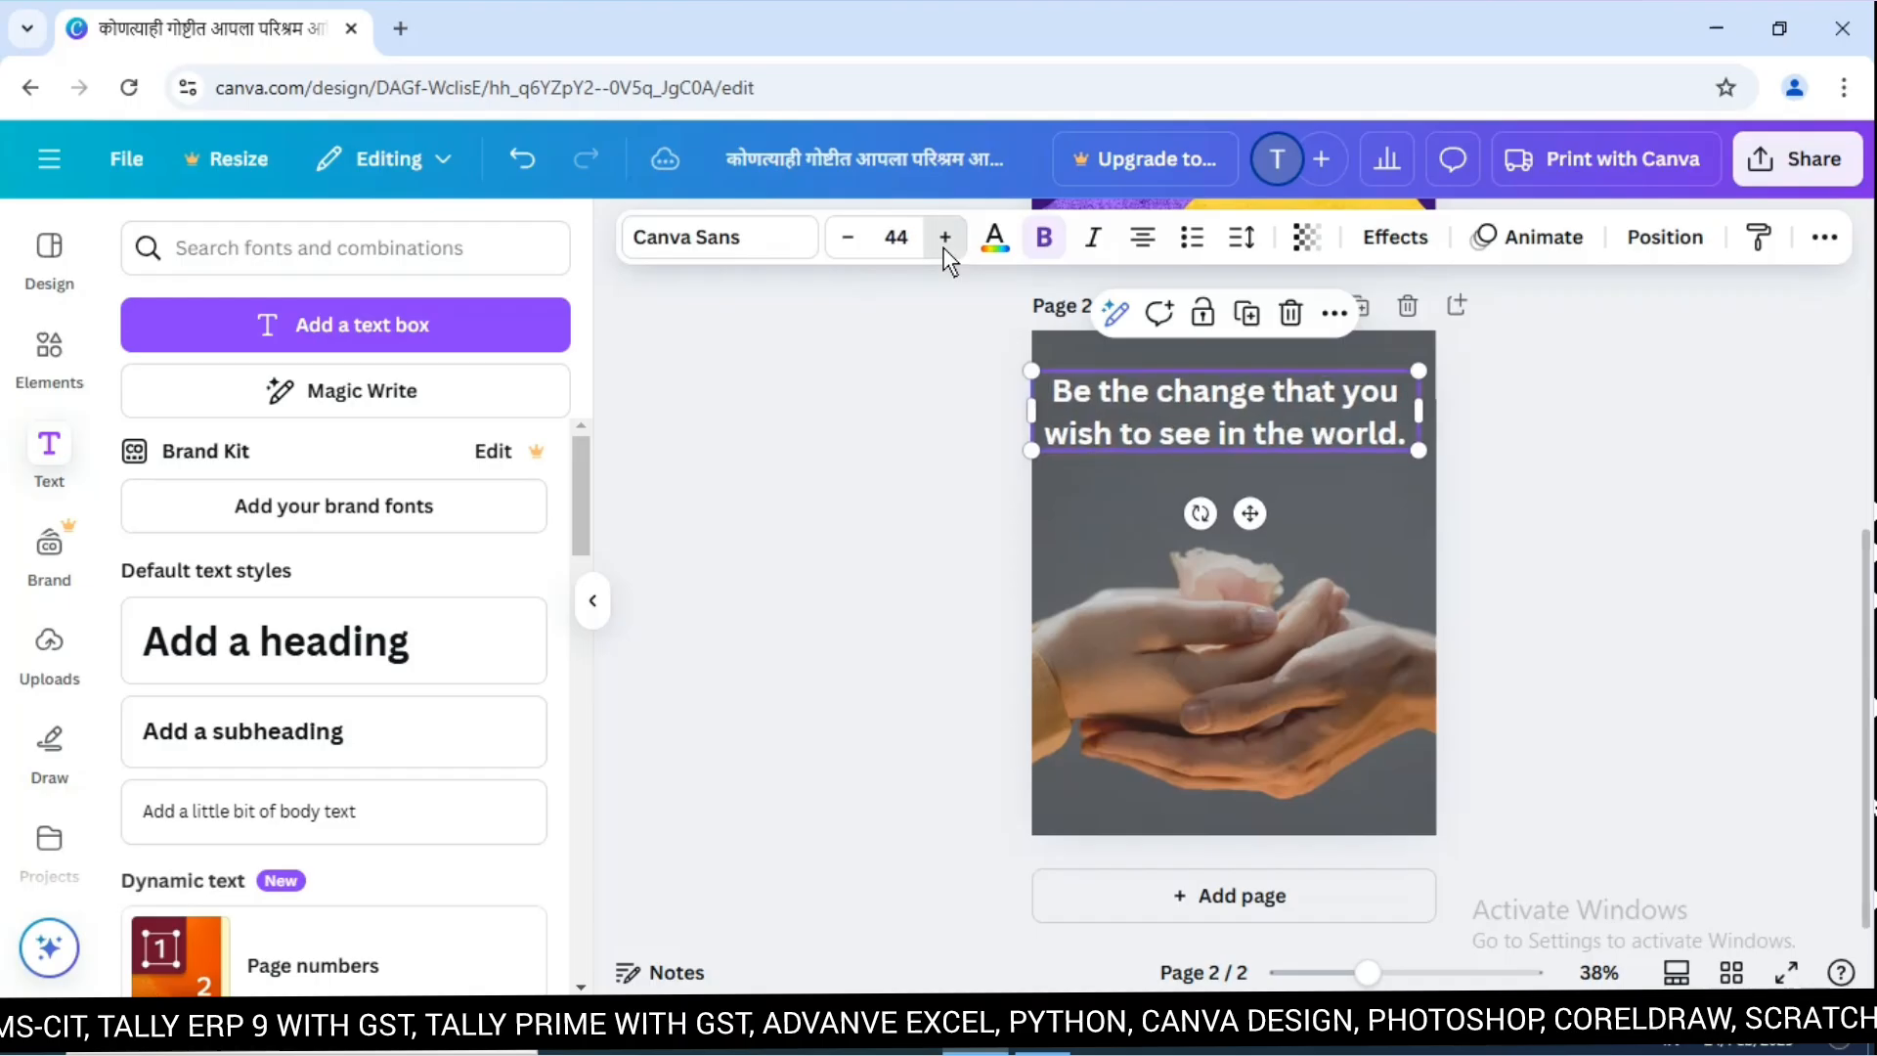
double_click(945, 236)
double_click(944, 236)
left_click(944, 237)
left_click(946, 236)
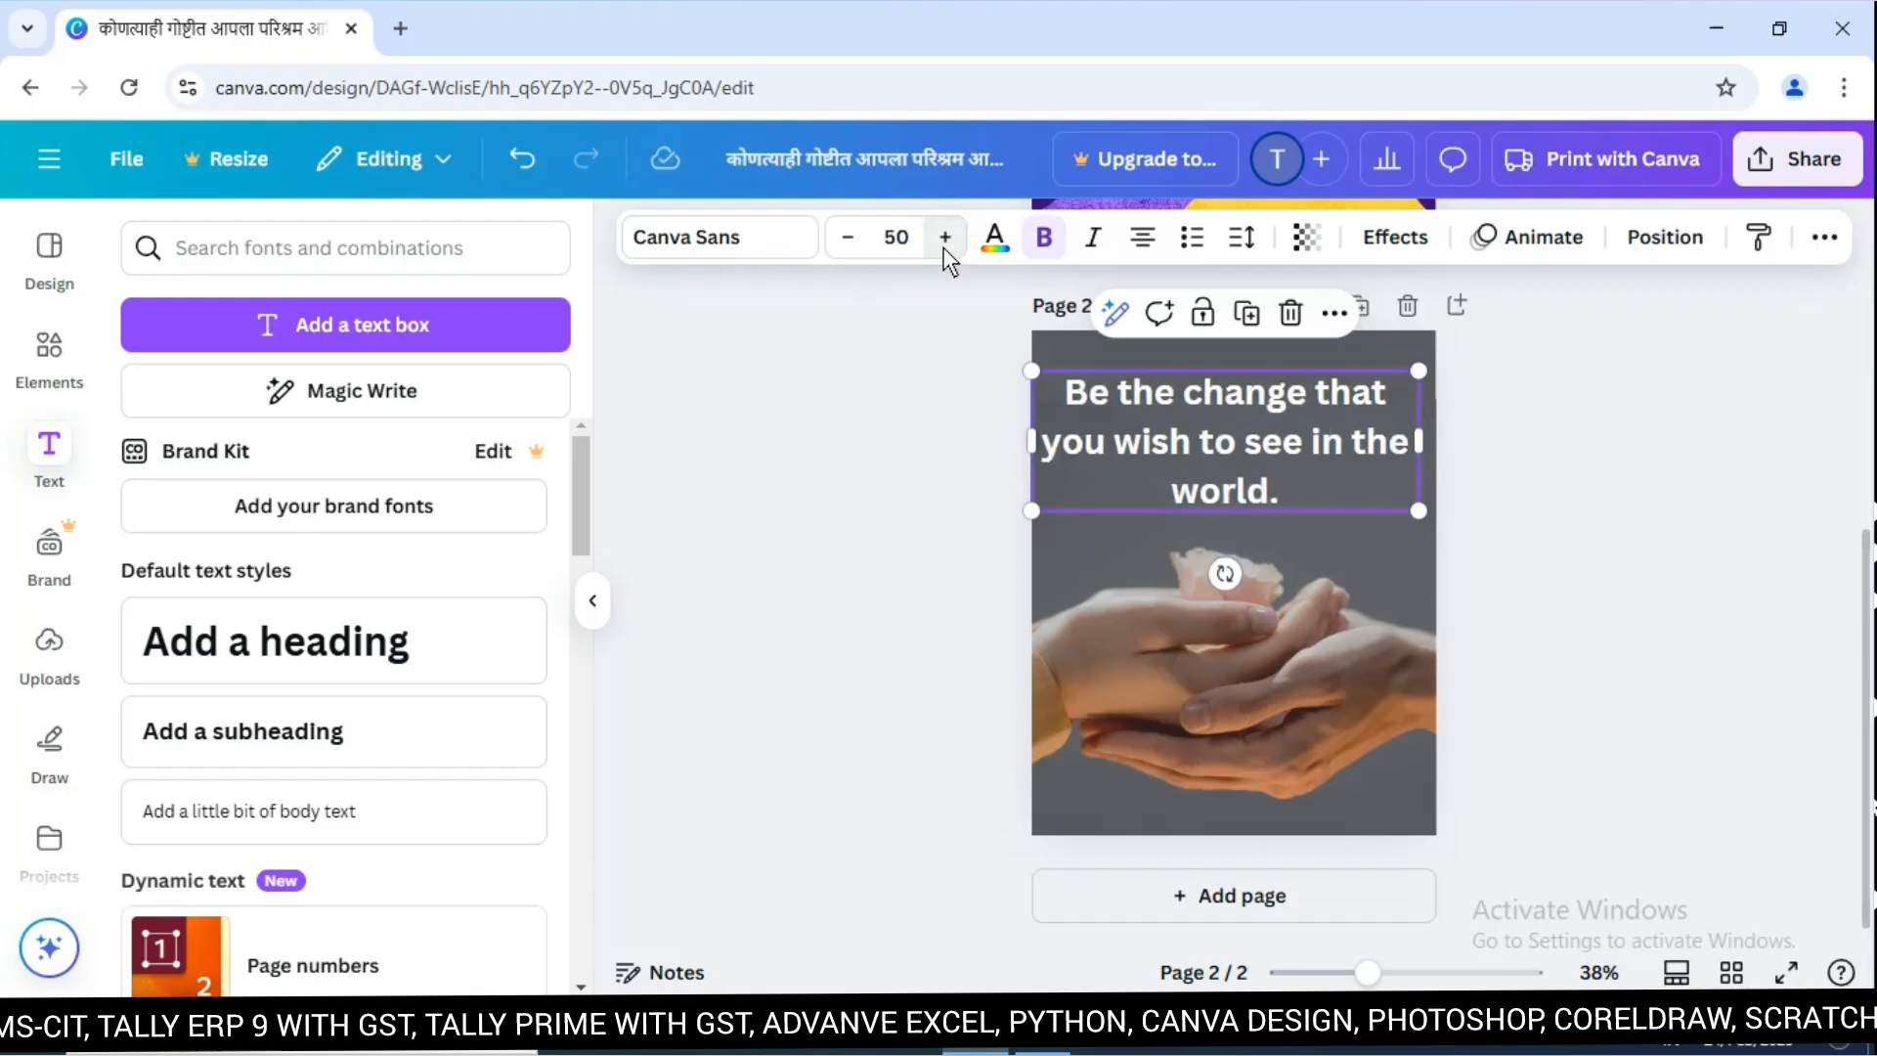
Search the fonts for "kalam" and apply Kalam to the quote.
left_click(723, 242)
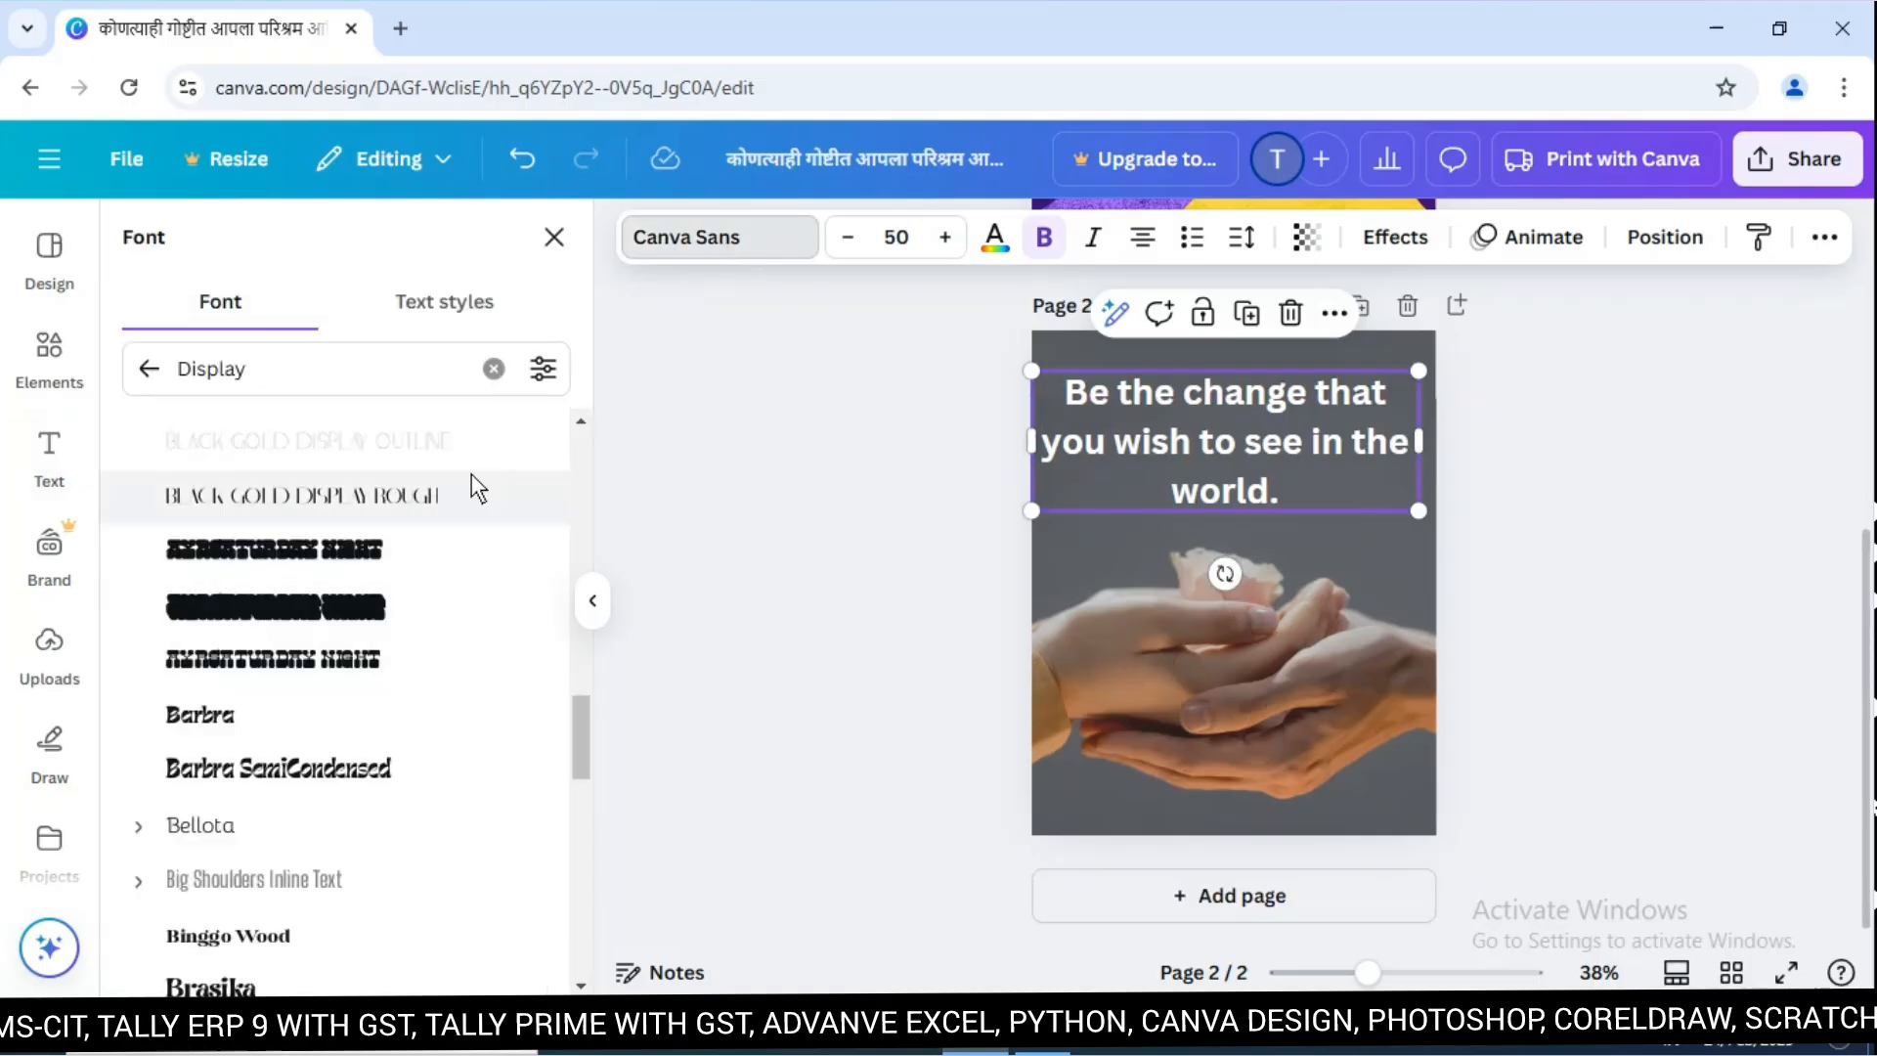
left_click(494, 368)
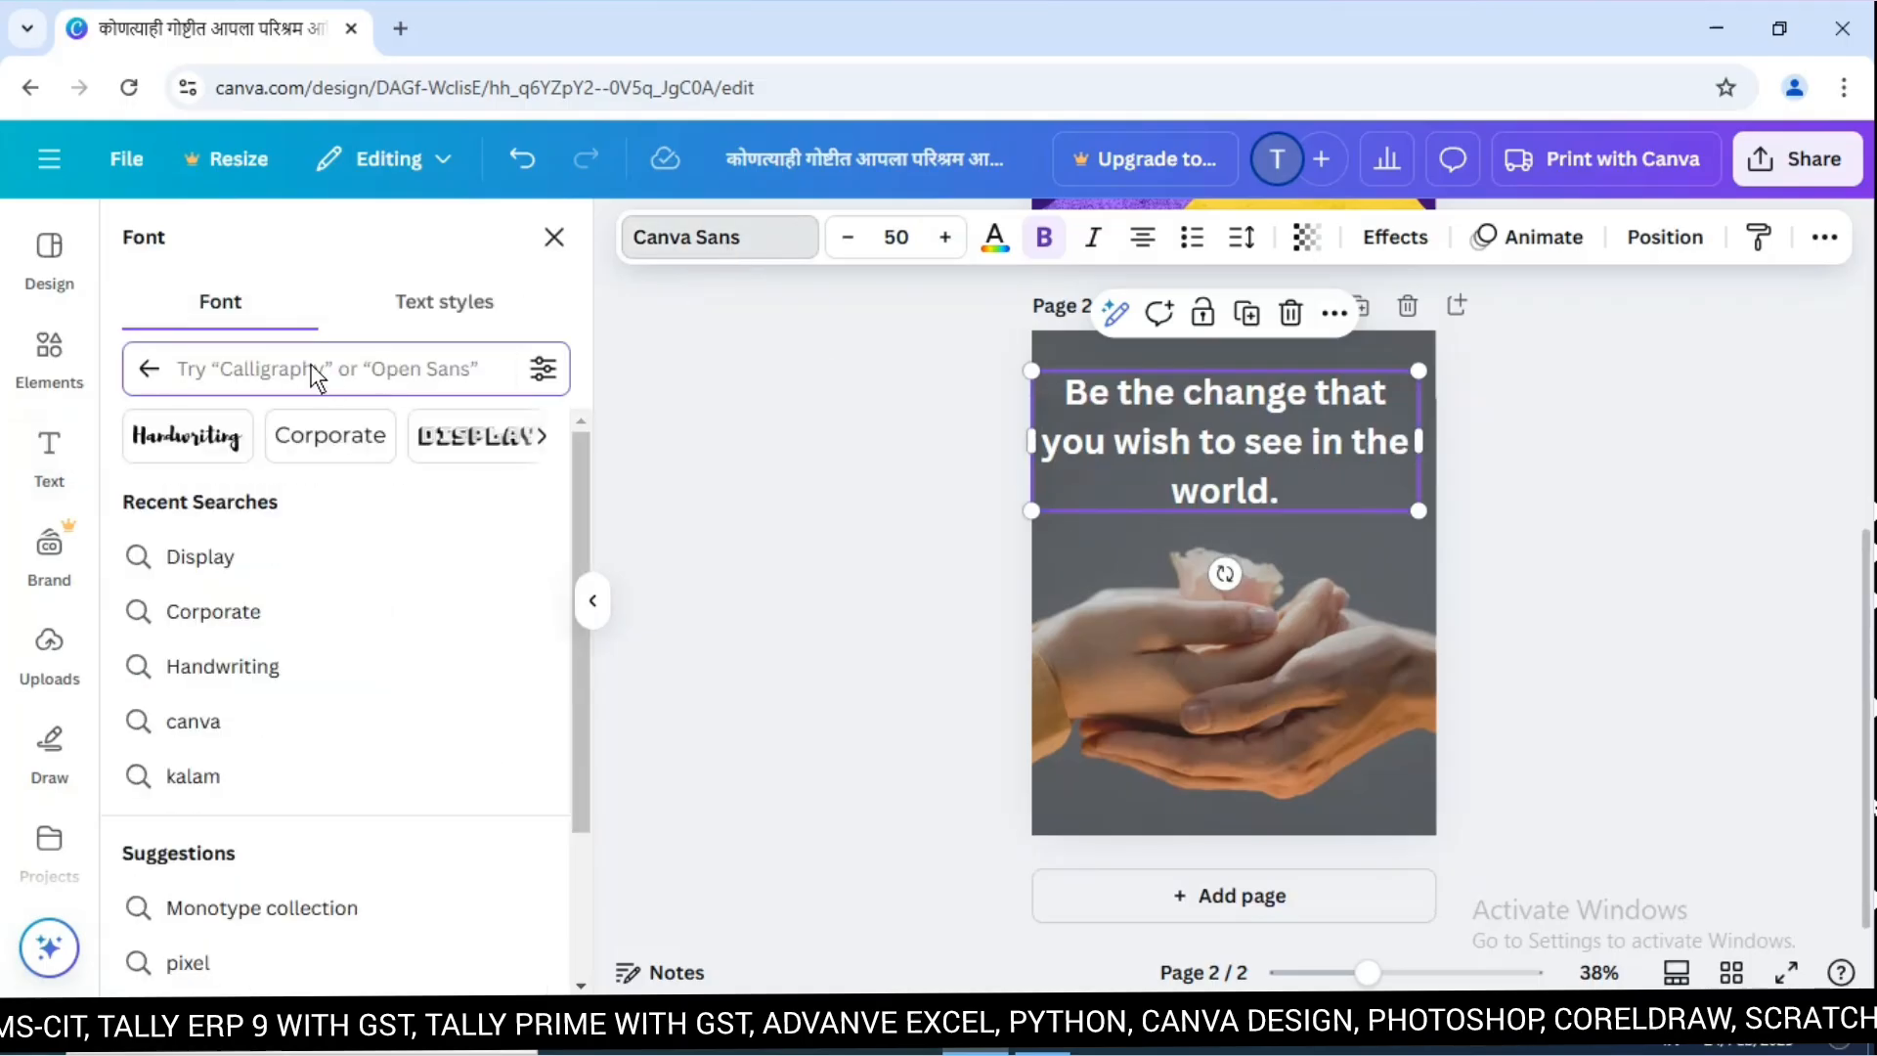
type("kalm")
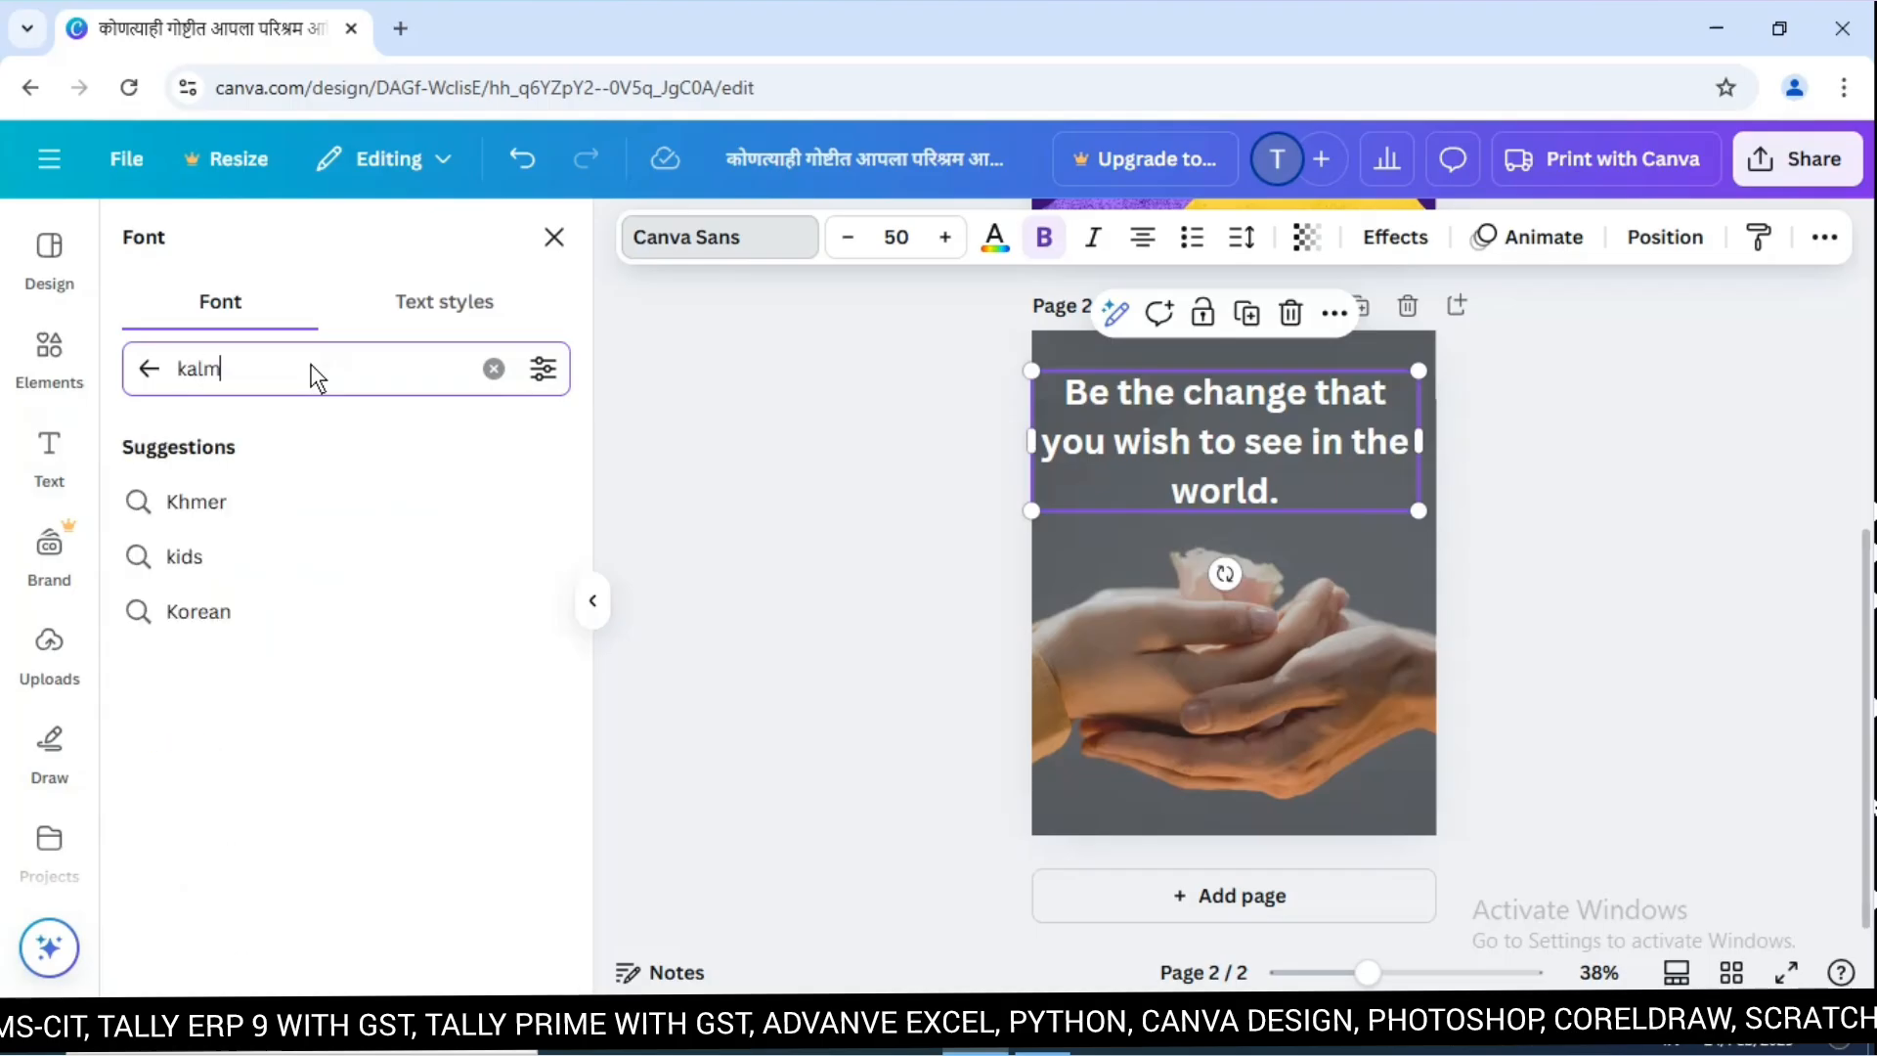
key("BackSpace")
key("BackSpace")
type("lam")
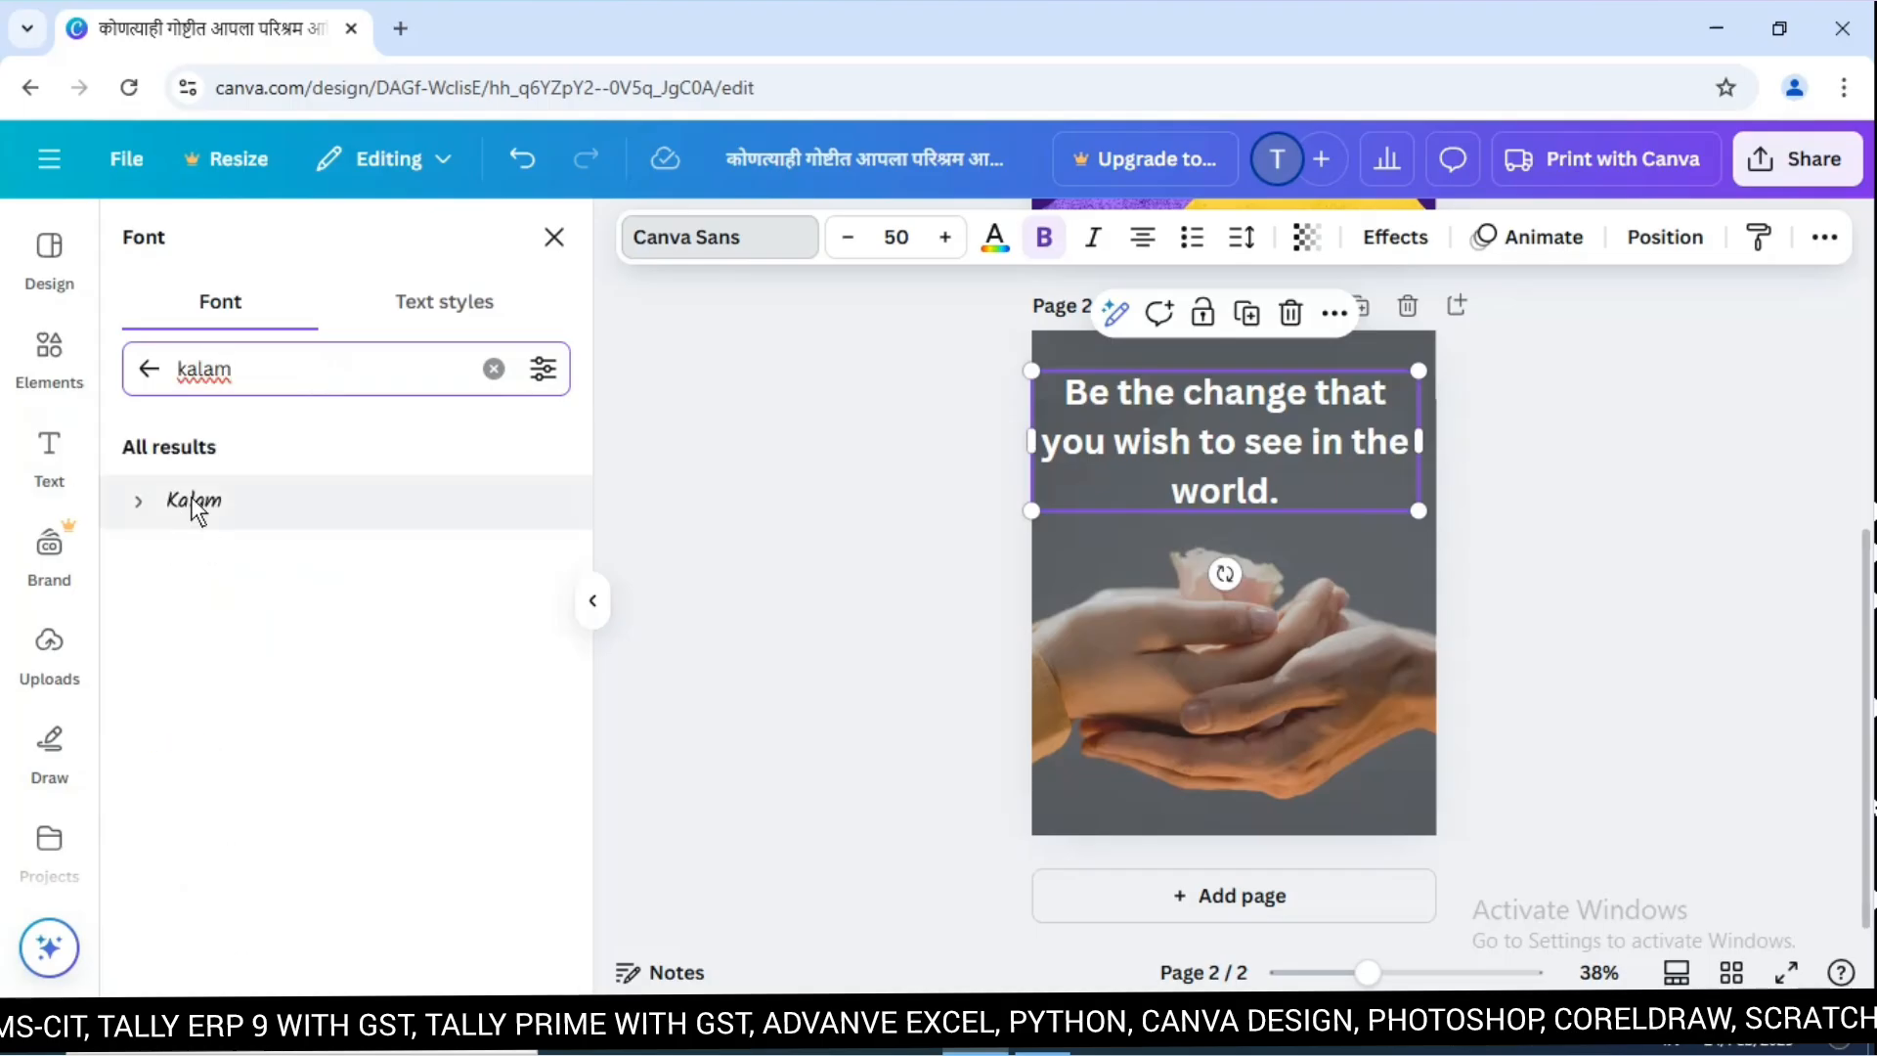
left_click(193, 502)
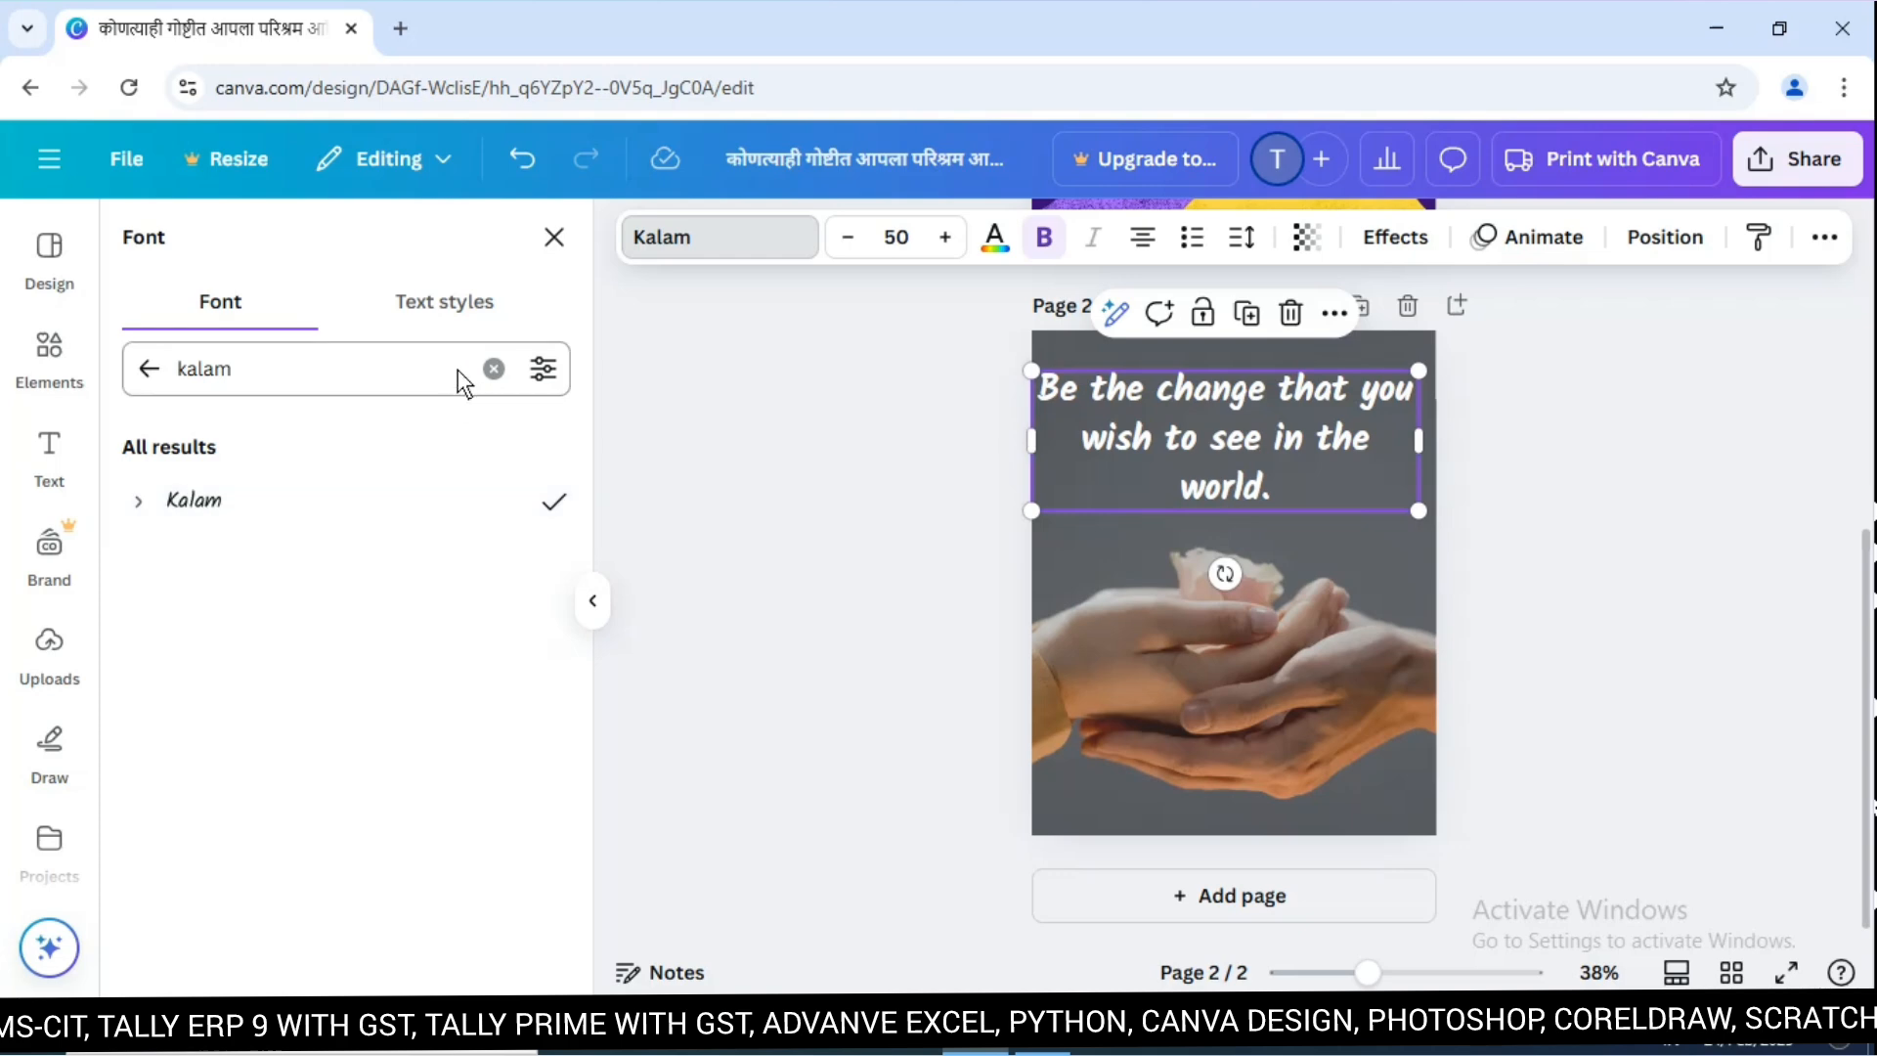
Set the quote's font to Canva Student Font and scale its text box to the page edge, at size 52.3.
left_click(496, 370)
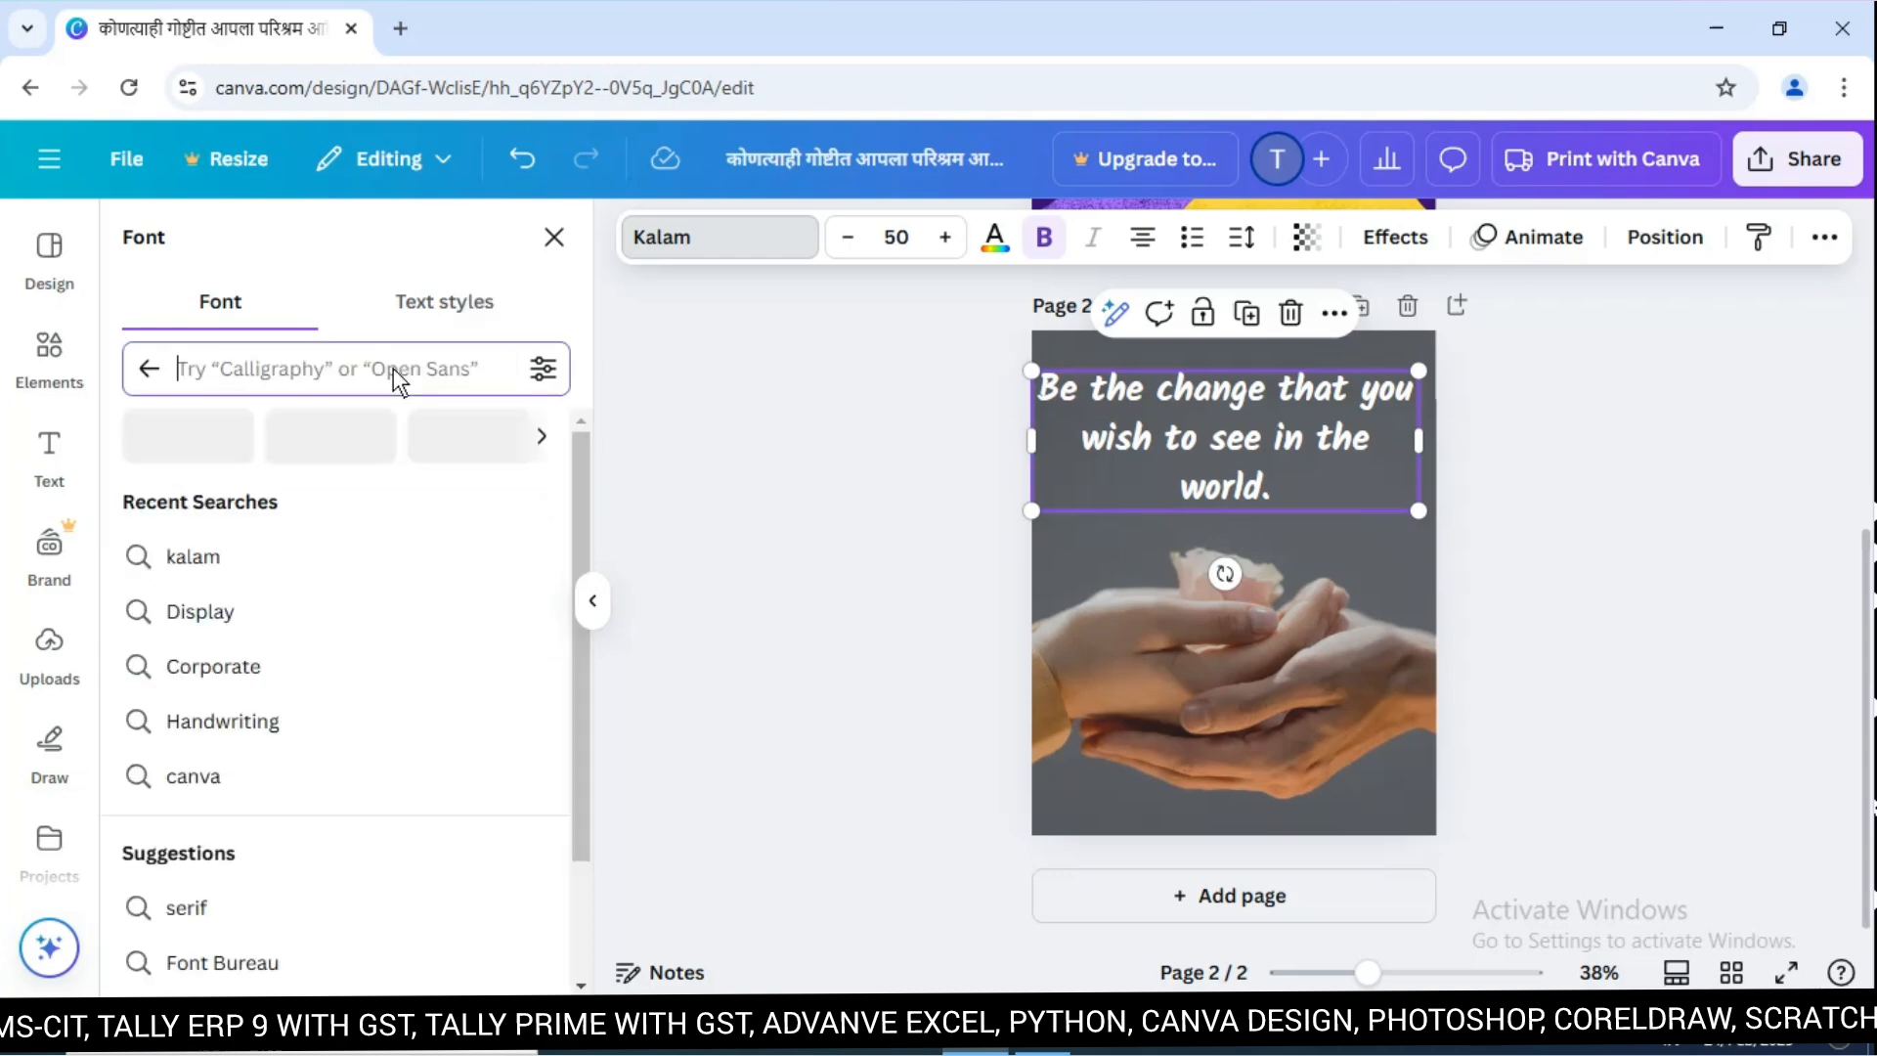
type("student")
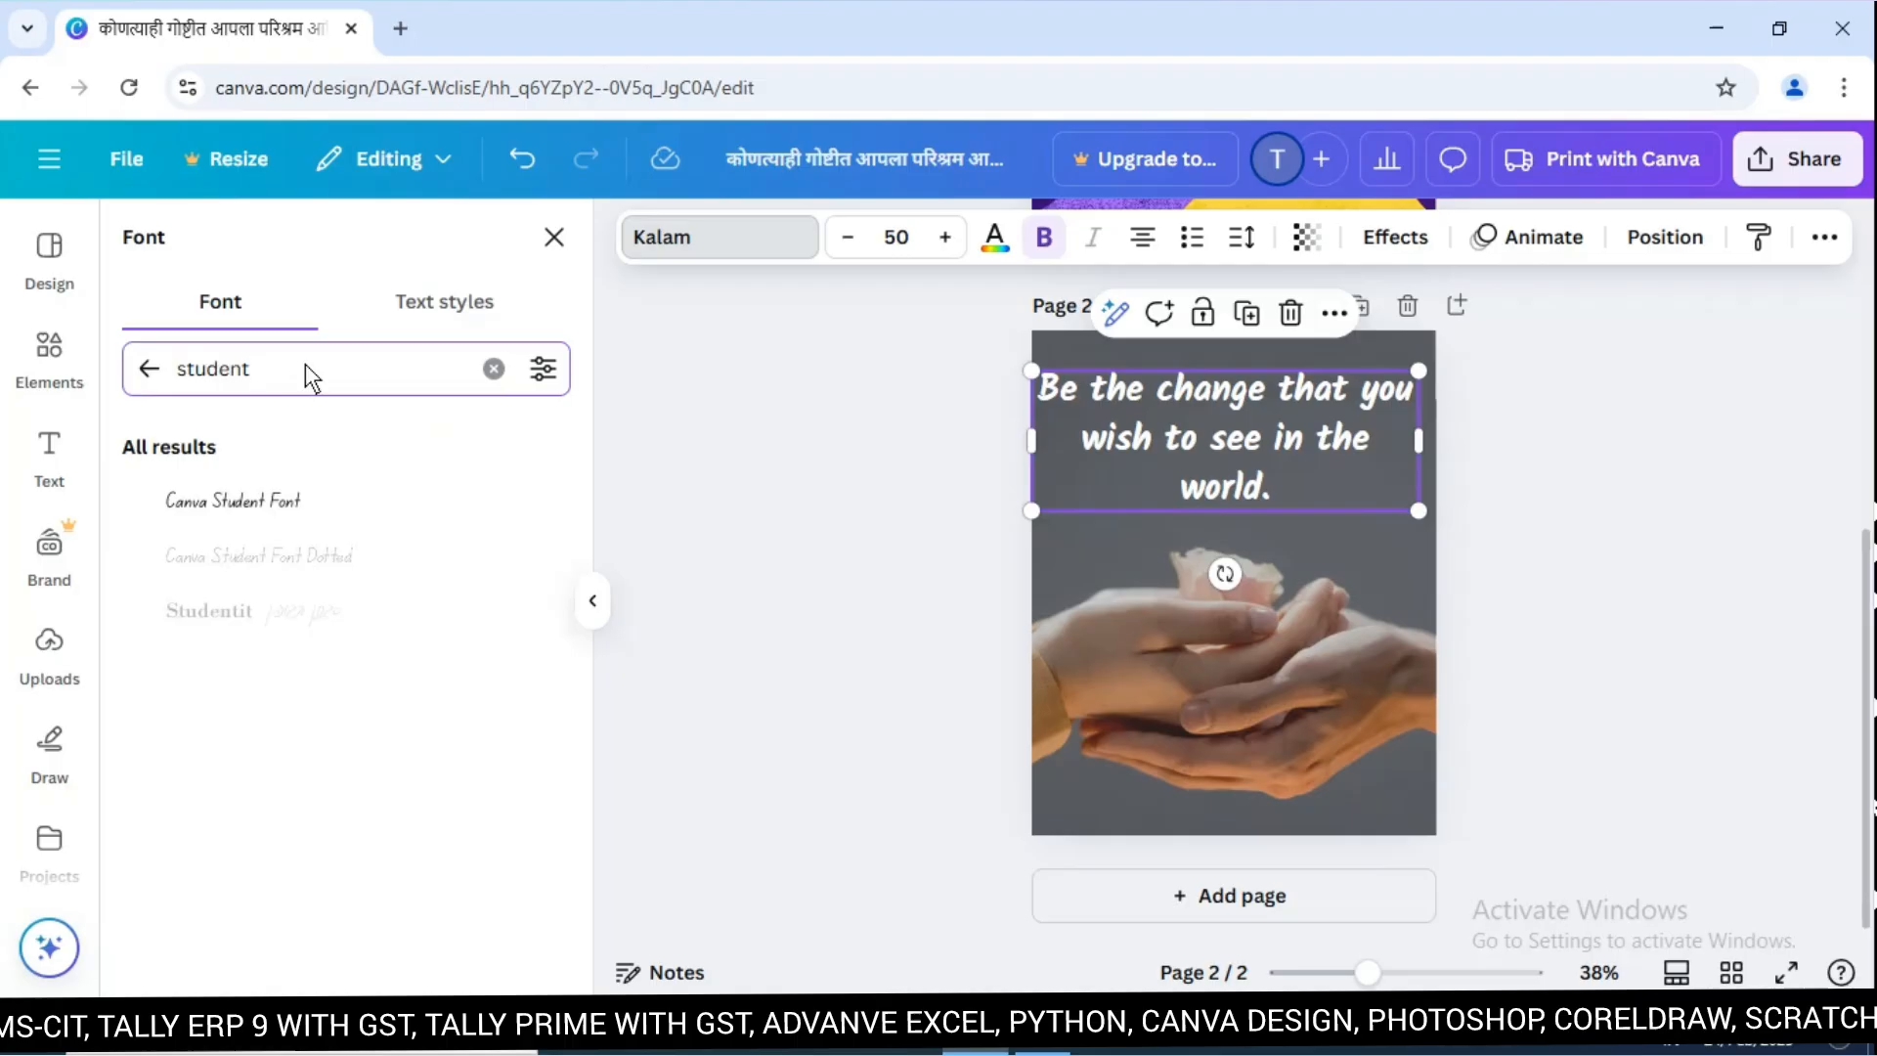
left_click(222, 502)
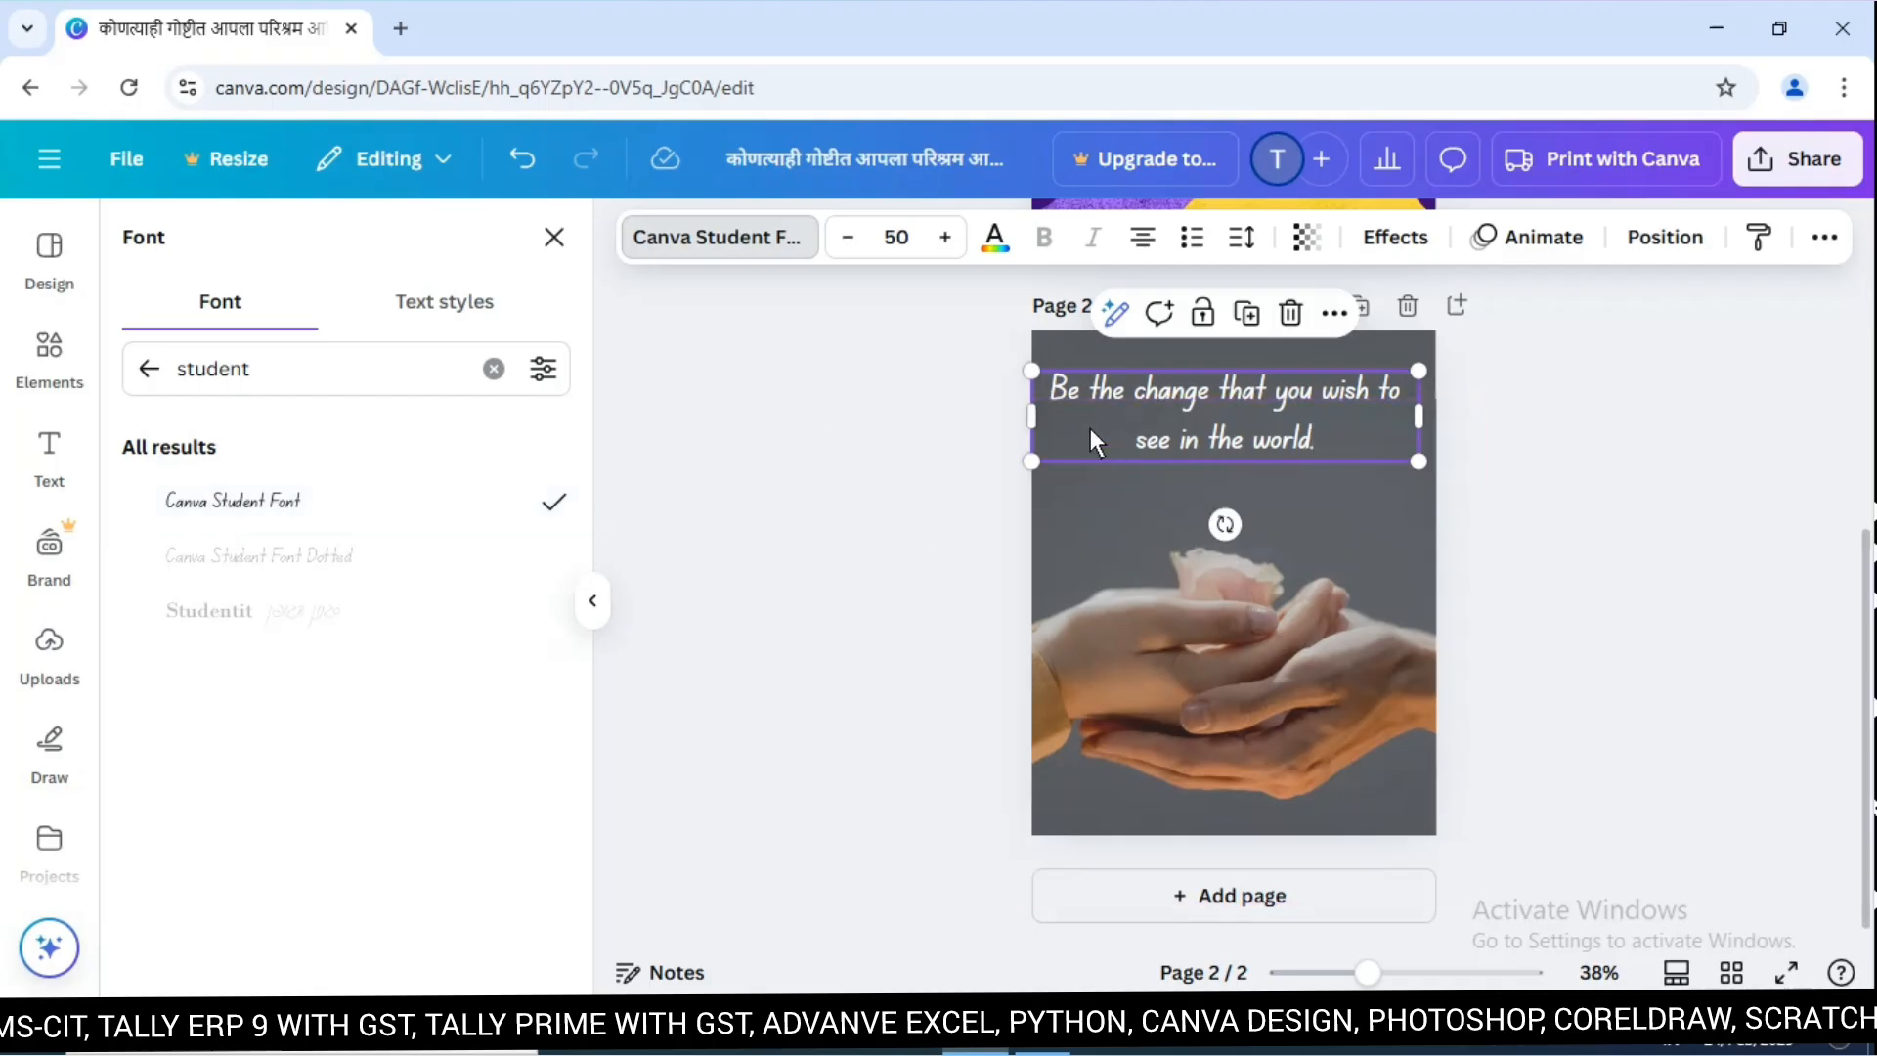
left_click_drag(1420, 462, 1430, 527)
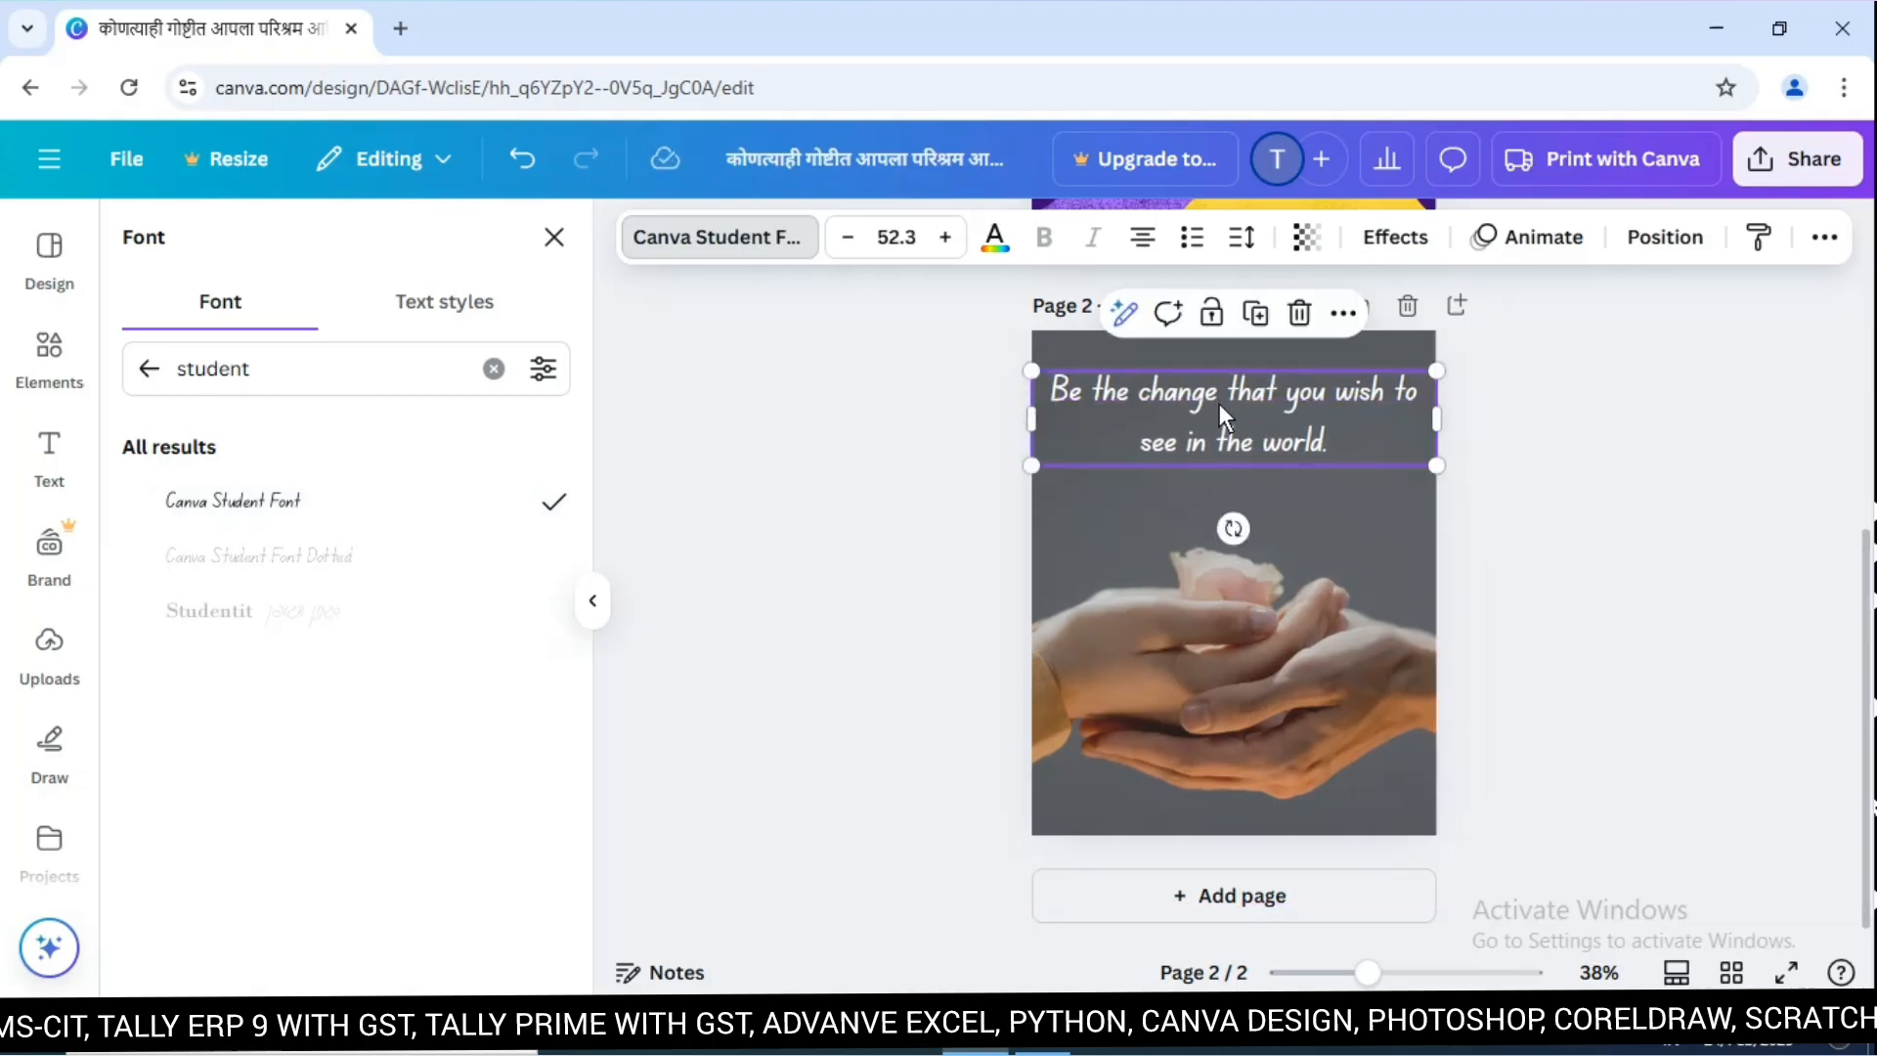
mouse_move(1247, 420)
left_mouse_down()
mouse_move(1251, 479)
mouse_move(1245, 405)
mouse_move(1239, 423)
left_mouse_up()
Switch to Notepad, copy the quote "You can always give something, even if it is only kindness." and go back to Canva.
key("alt+Tab")
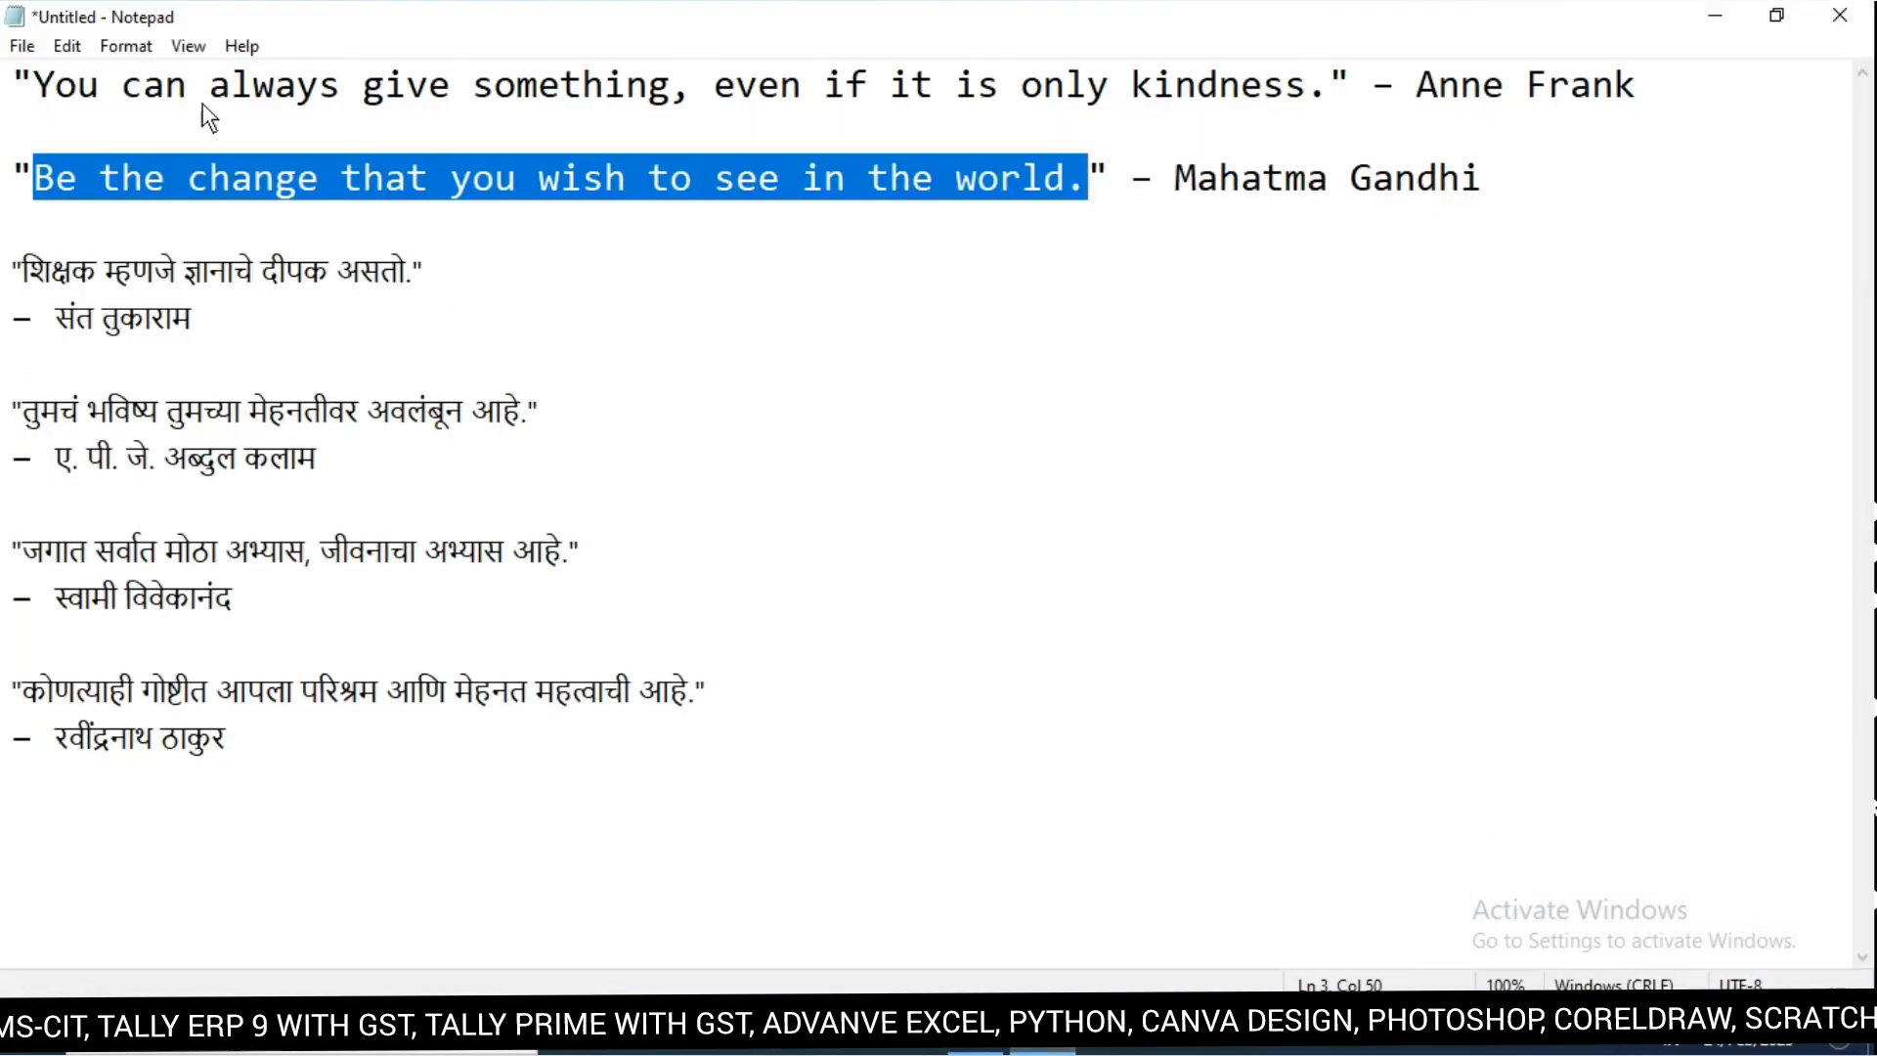
left_click_drag(34, 81, 1325, 81)
key("ctrl+c")
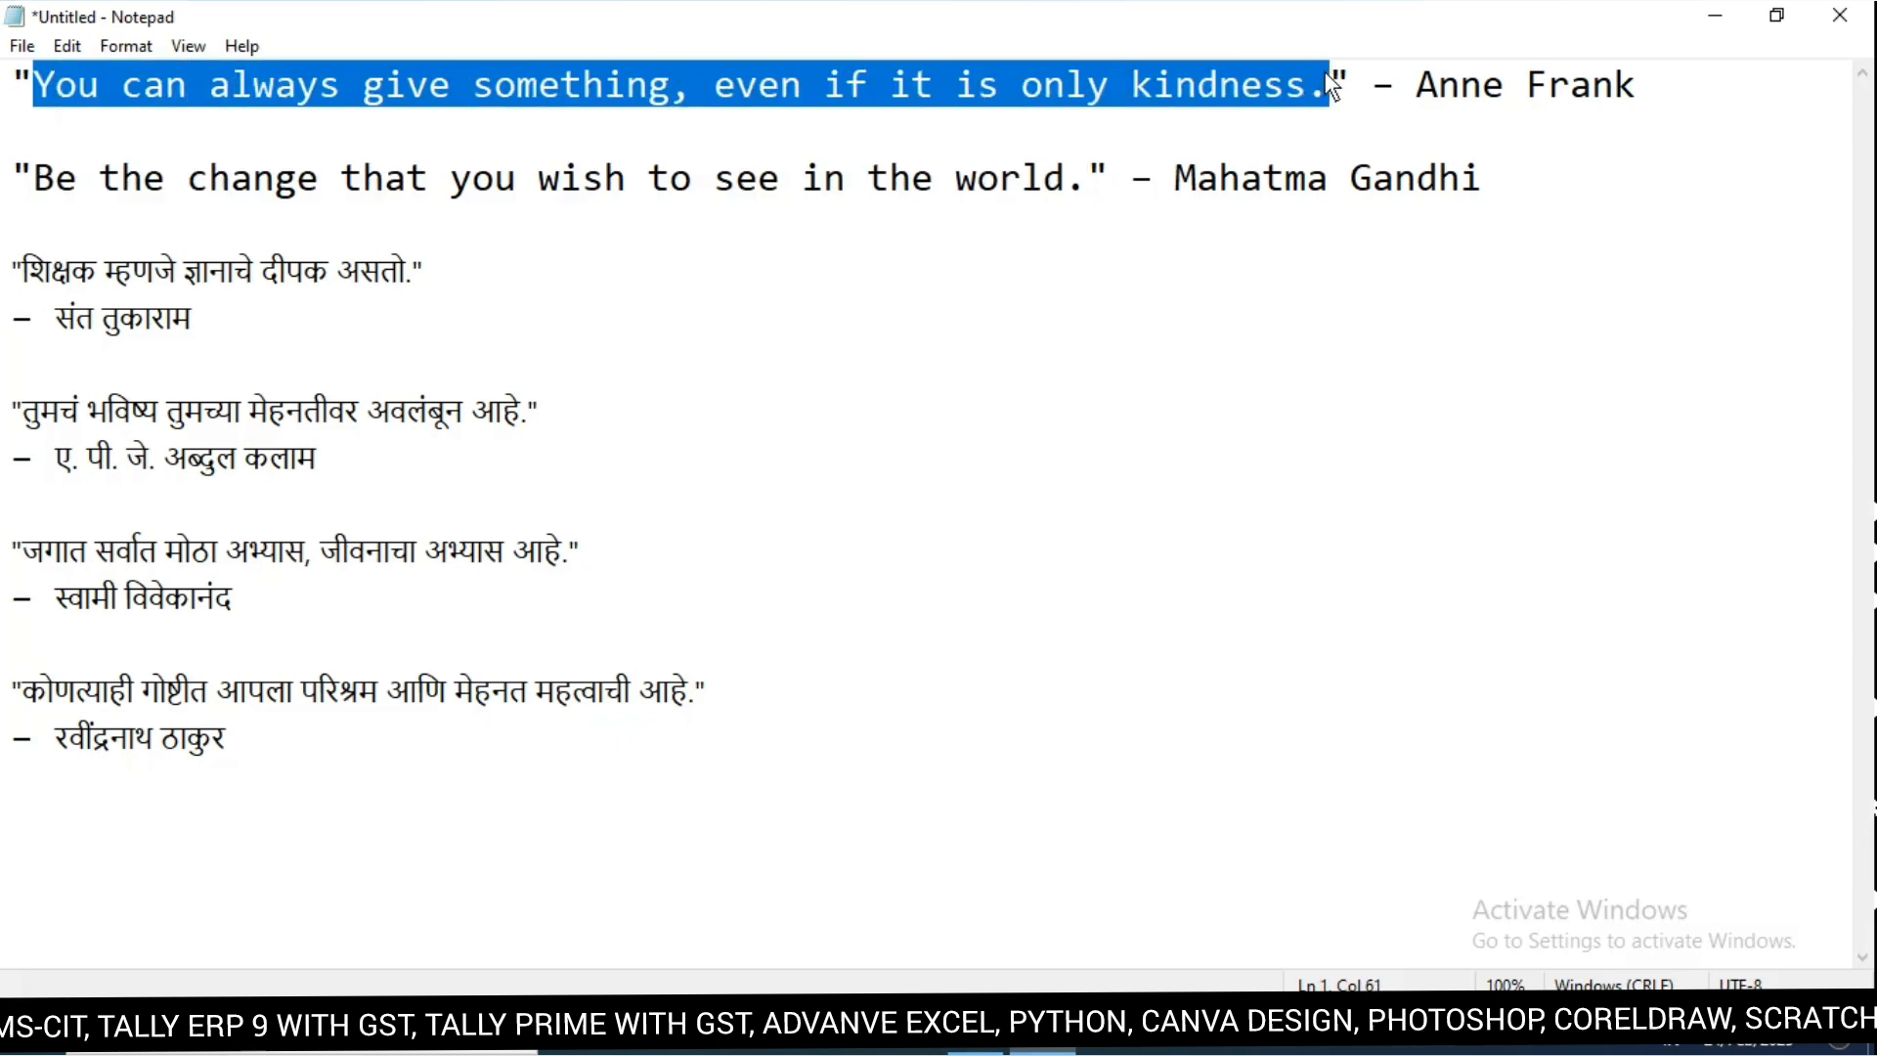
left_click(979, 1038)
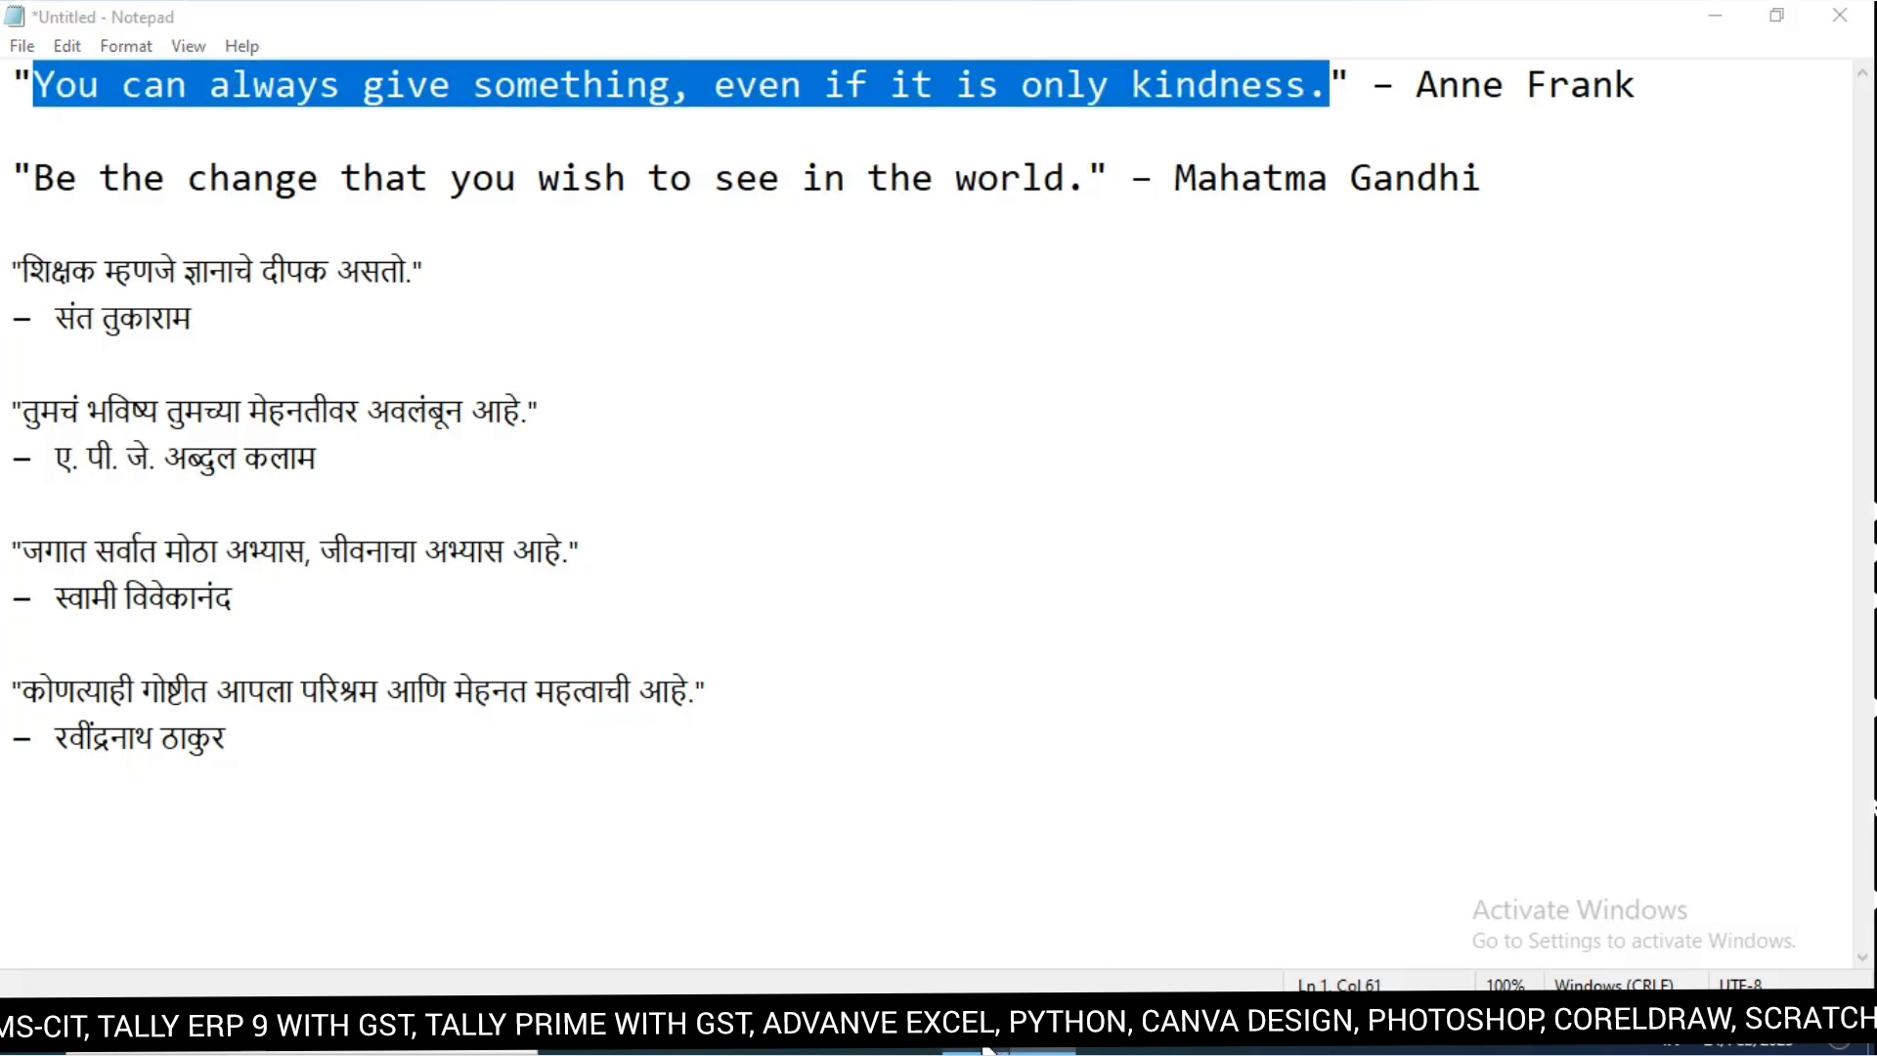
Replace the text on page 2 with the copied quote "You can always give something, even if it is only kindness.".
double_click(1068, 396)
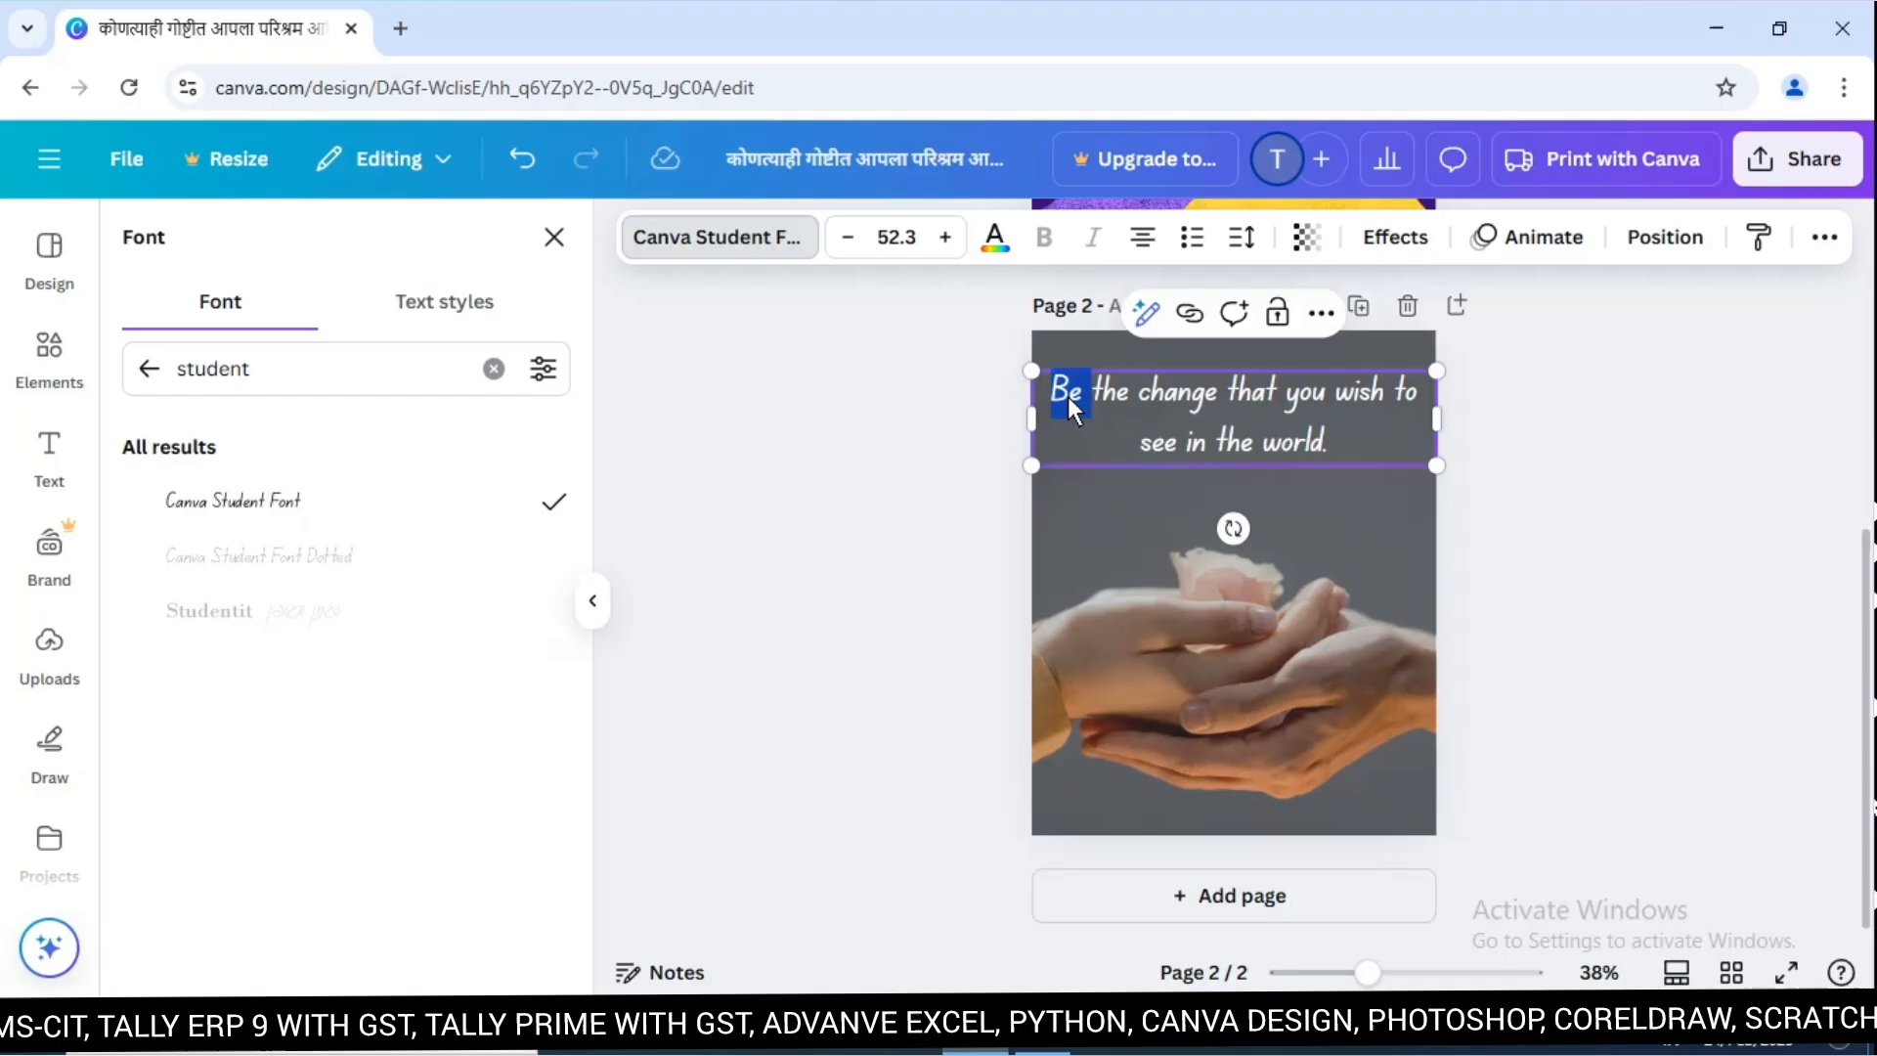
left_click(1199, 405)
double_click(1148, 401)
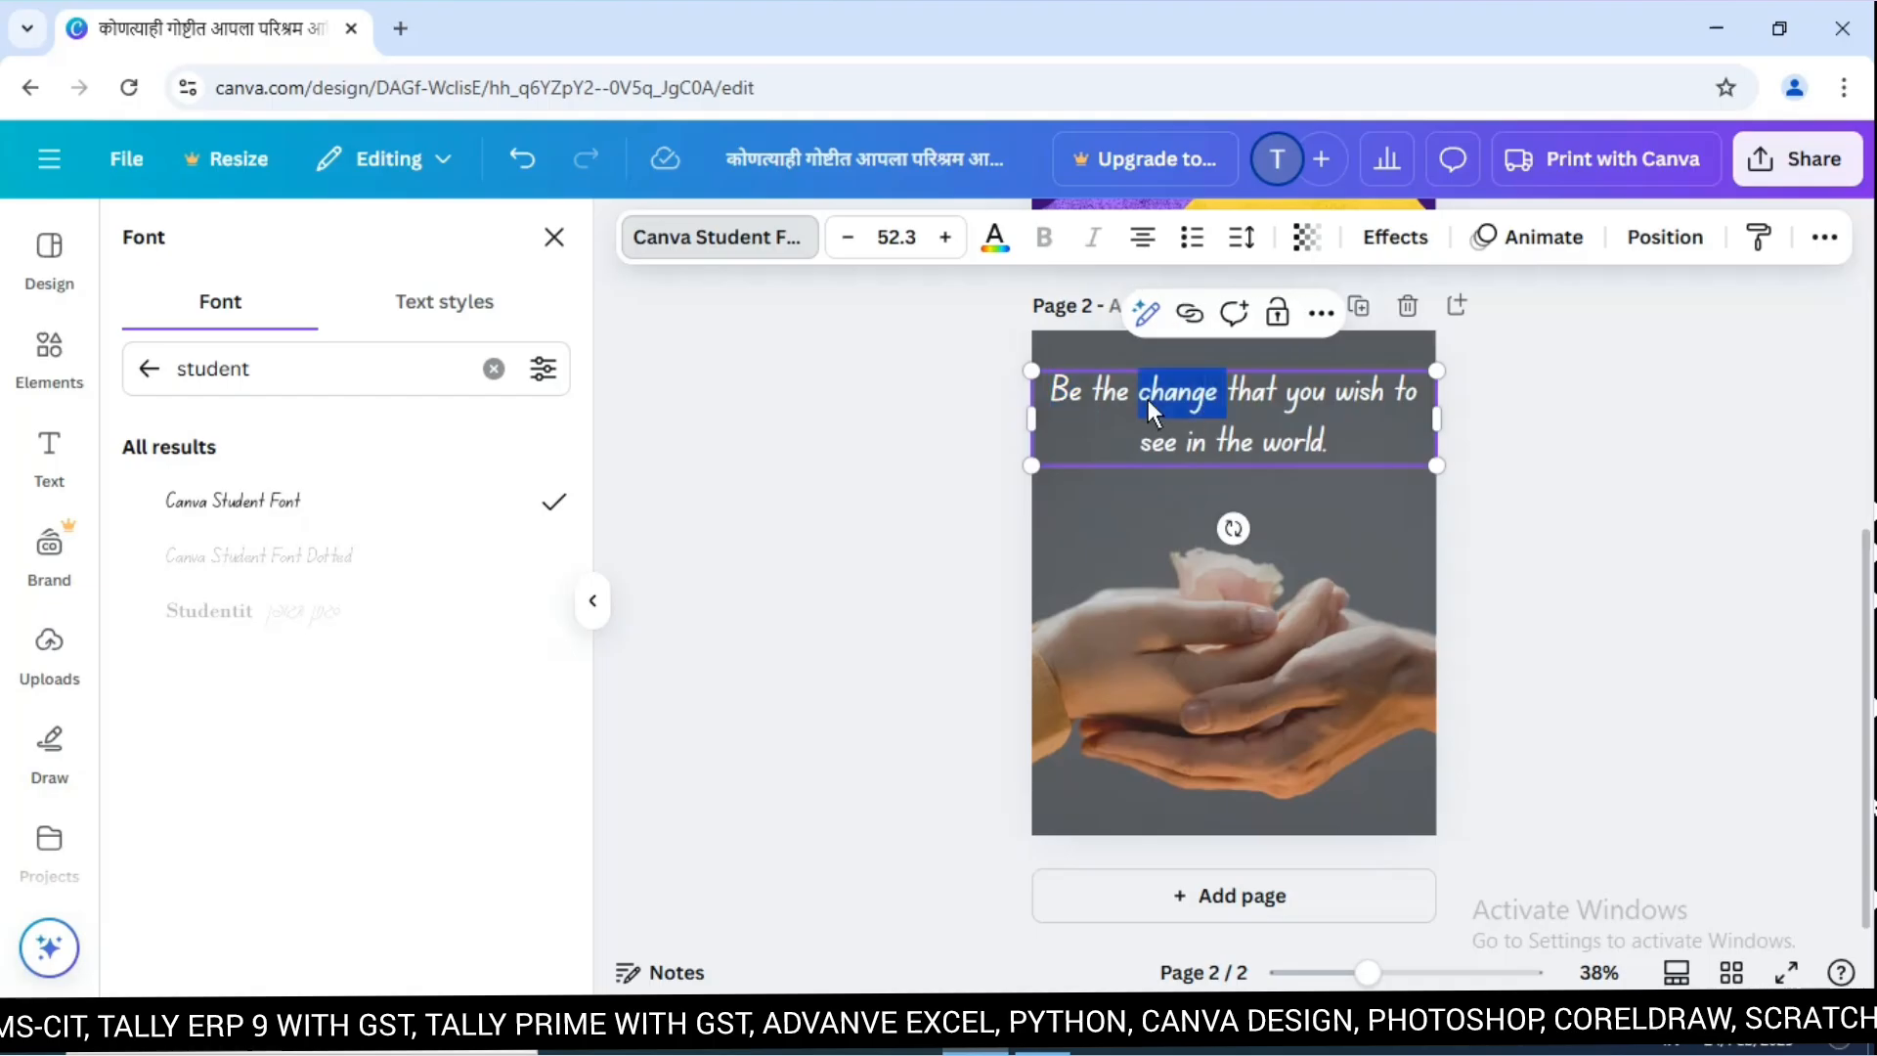
triple_click(1149, 399)
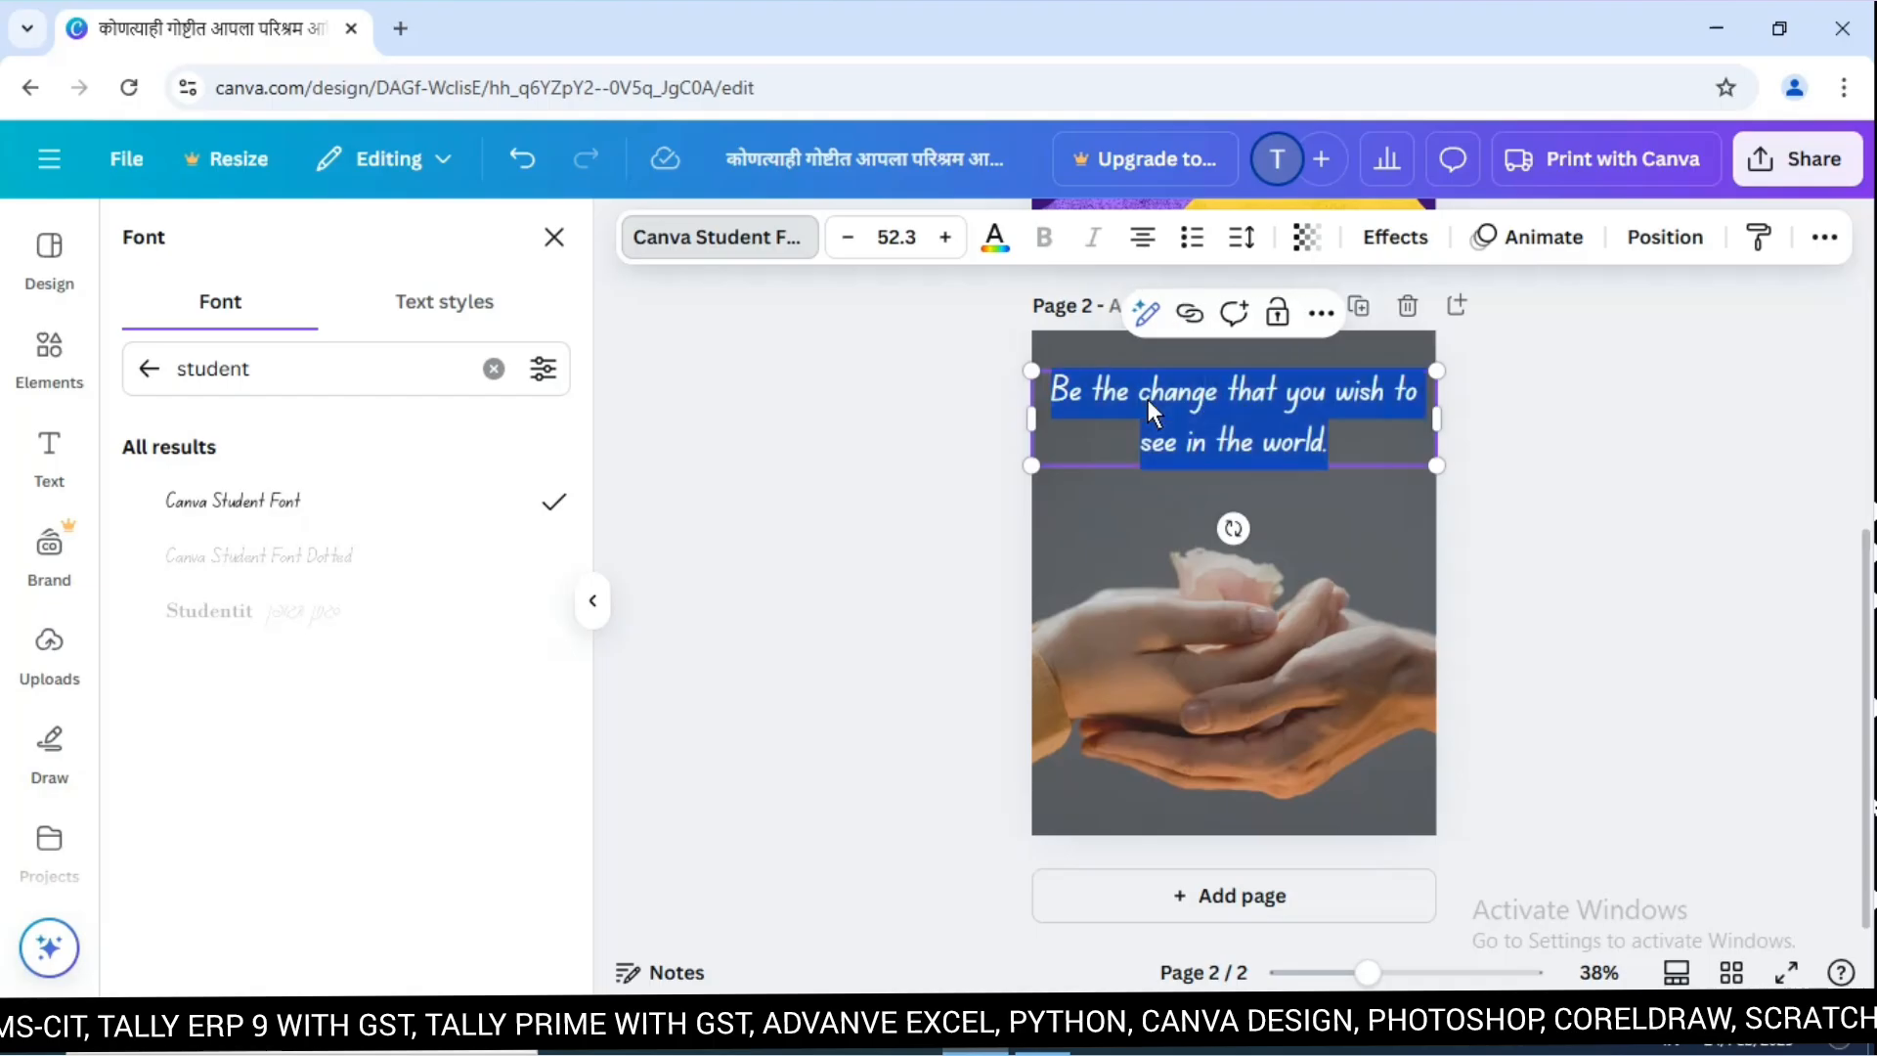
key("ctrl+v")
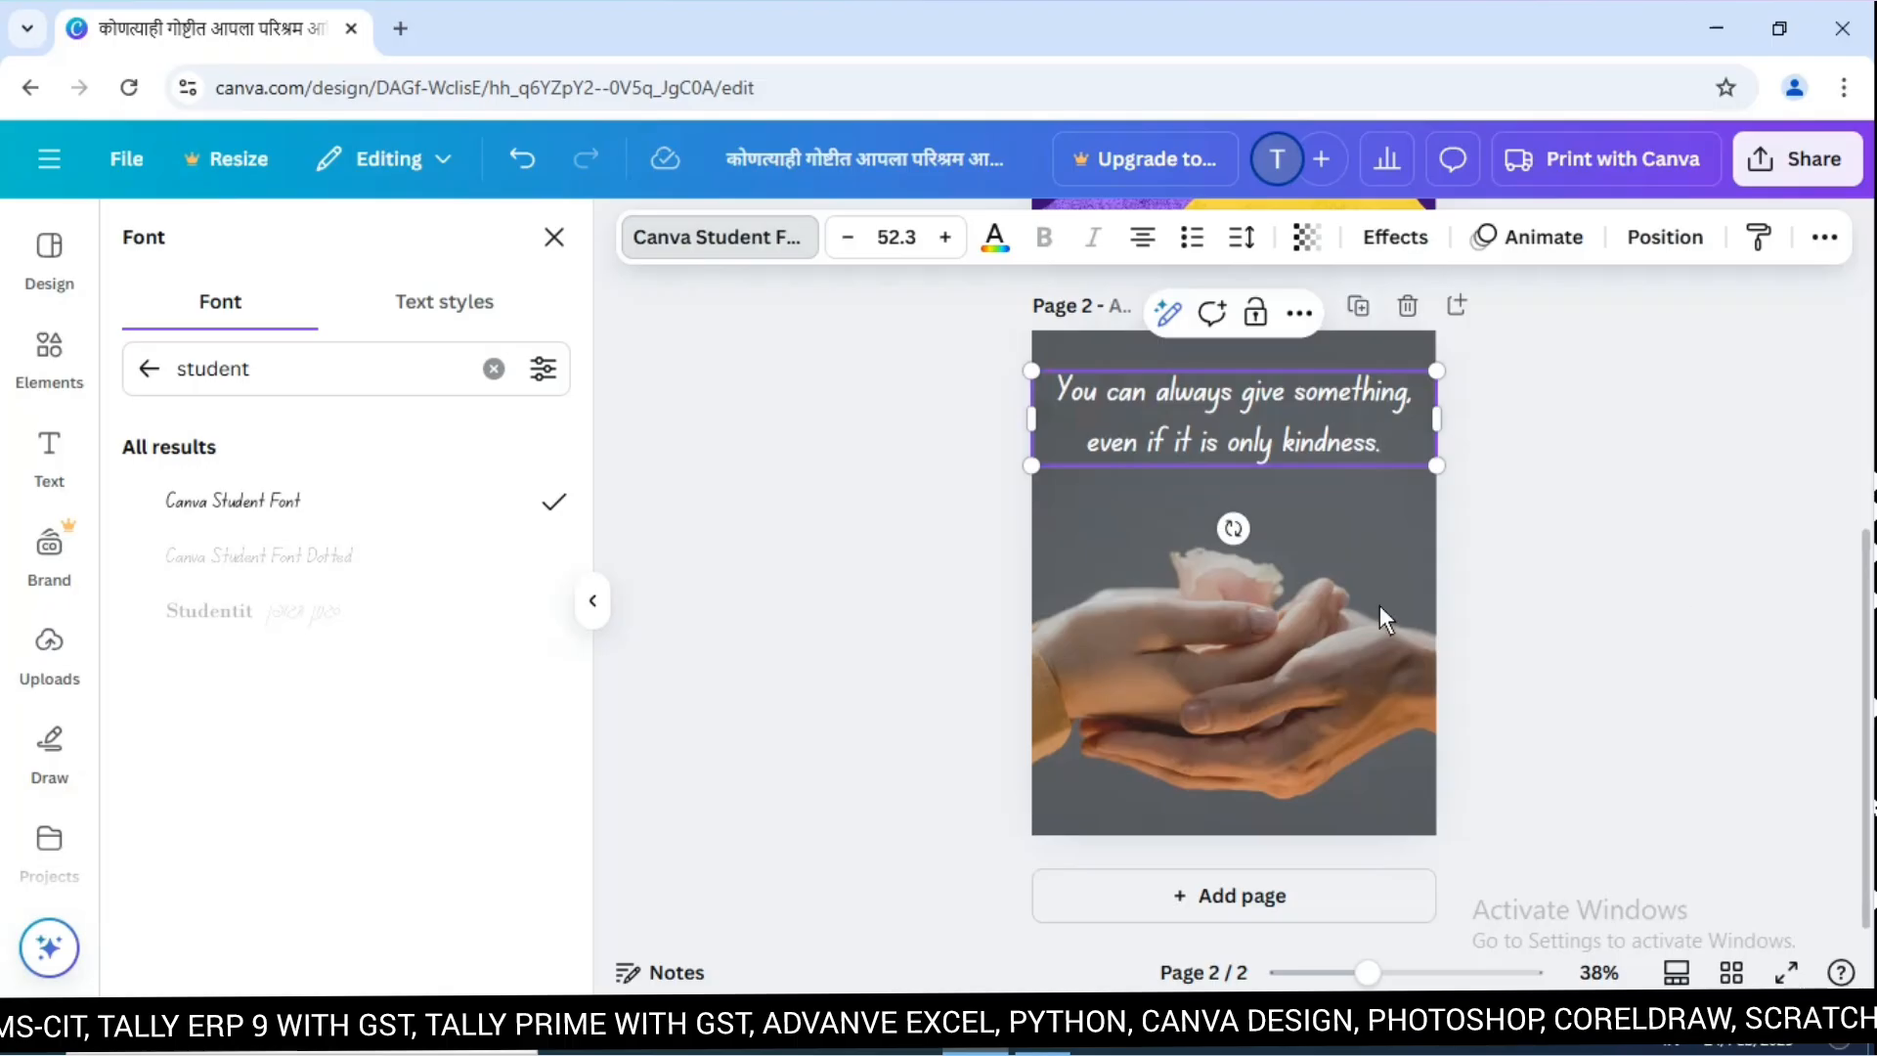
left_click(1665, 539)
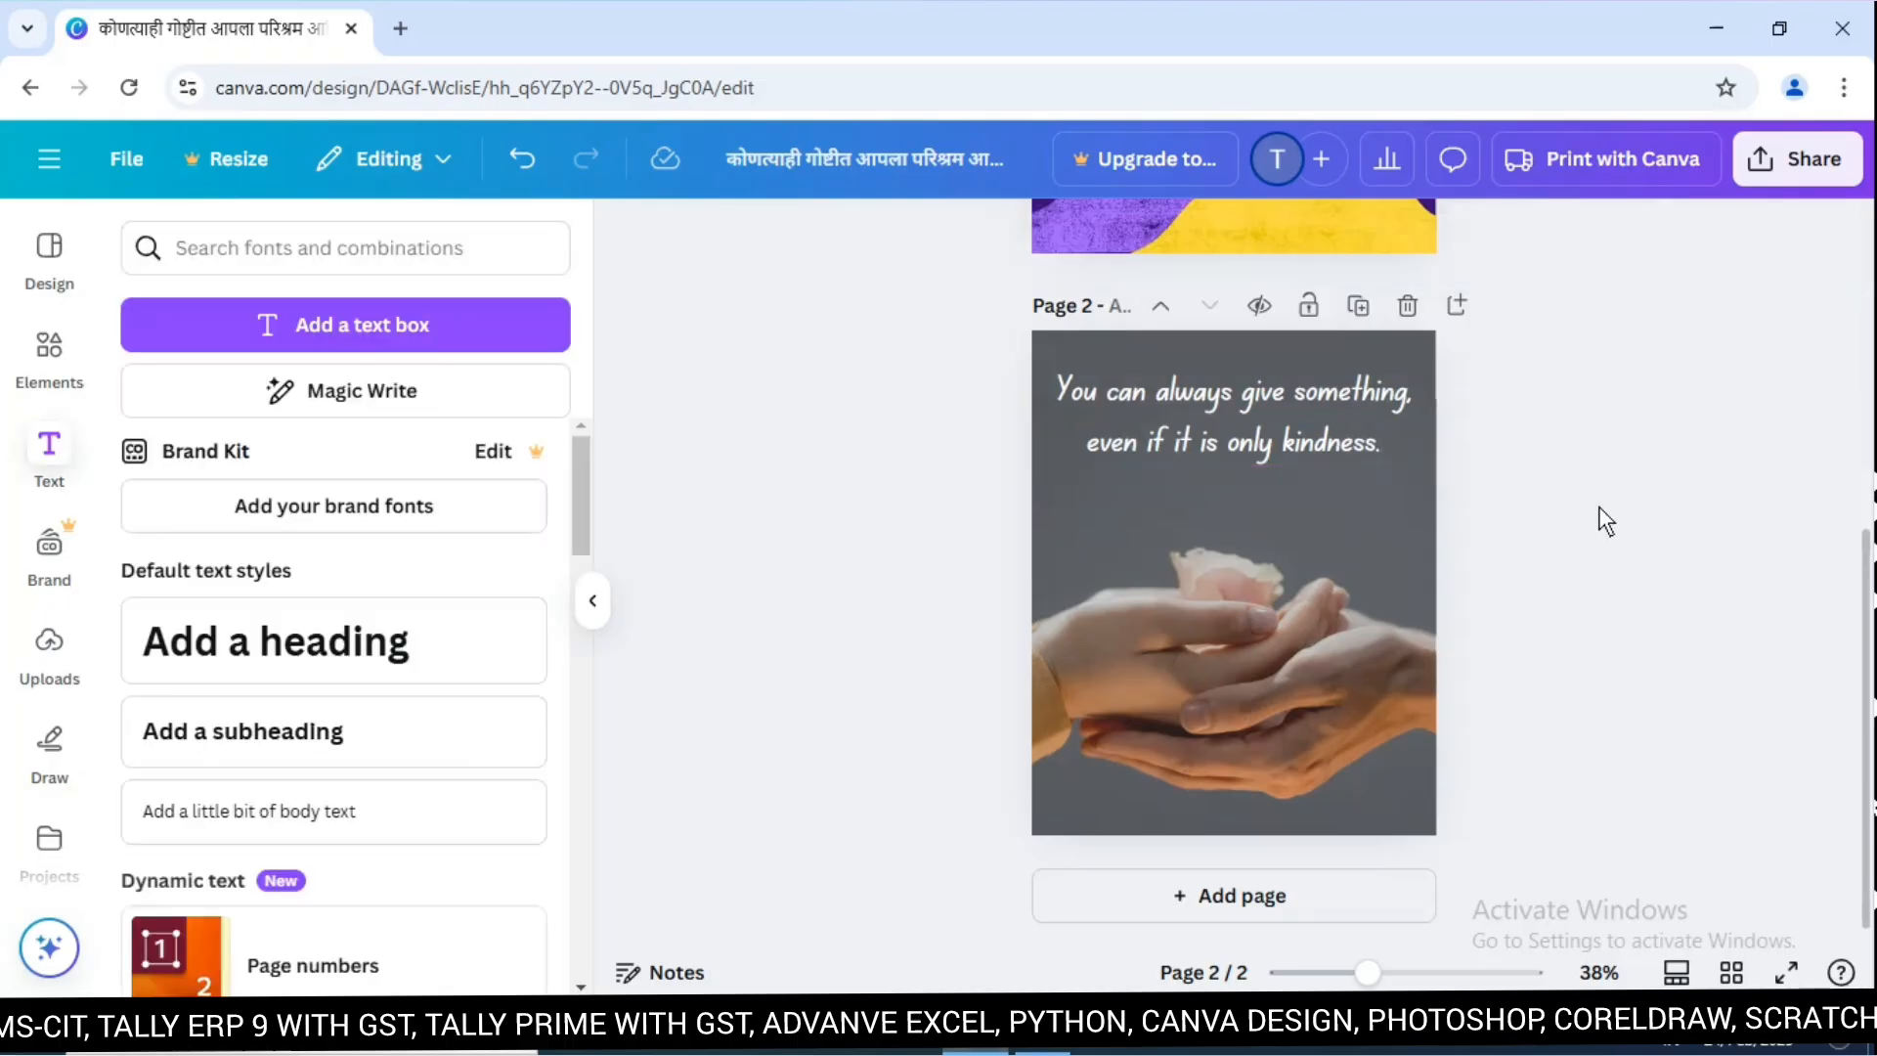
Move the kindness quote slightly higher on page 2 and set its font size to 59.3.
left_click(1188, 400)
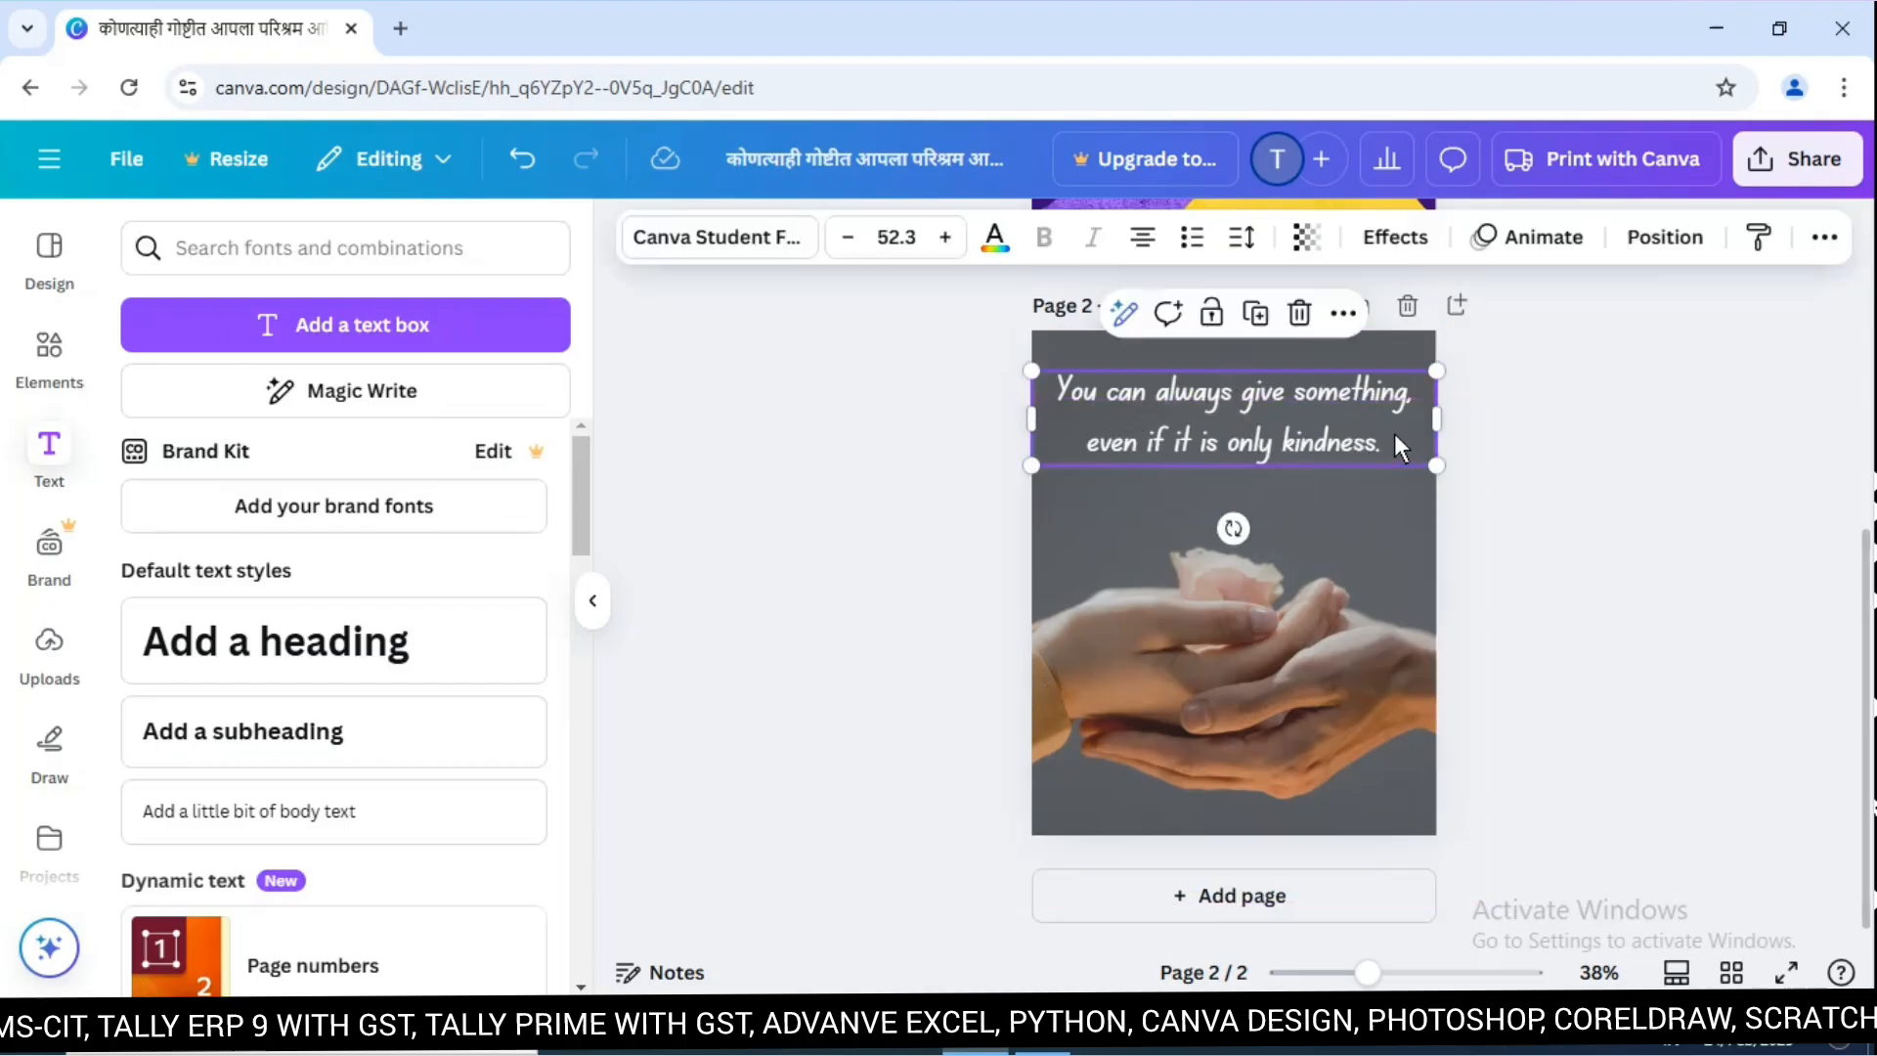
left_click_drag(1397, 431, 1394, 423)
left_click(946, 239)
left_click(946, 239)
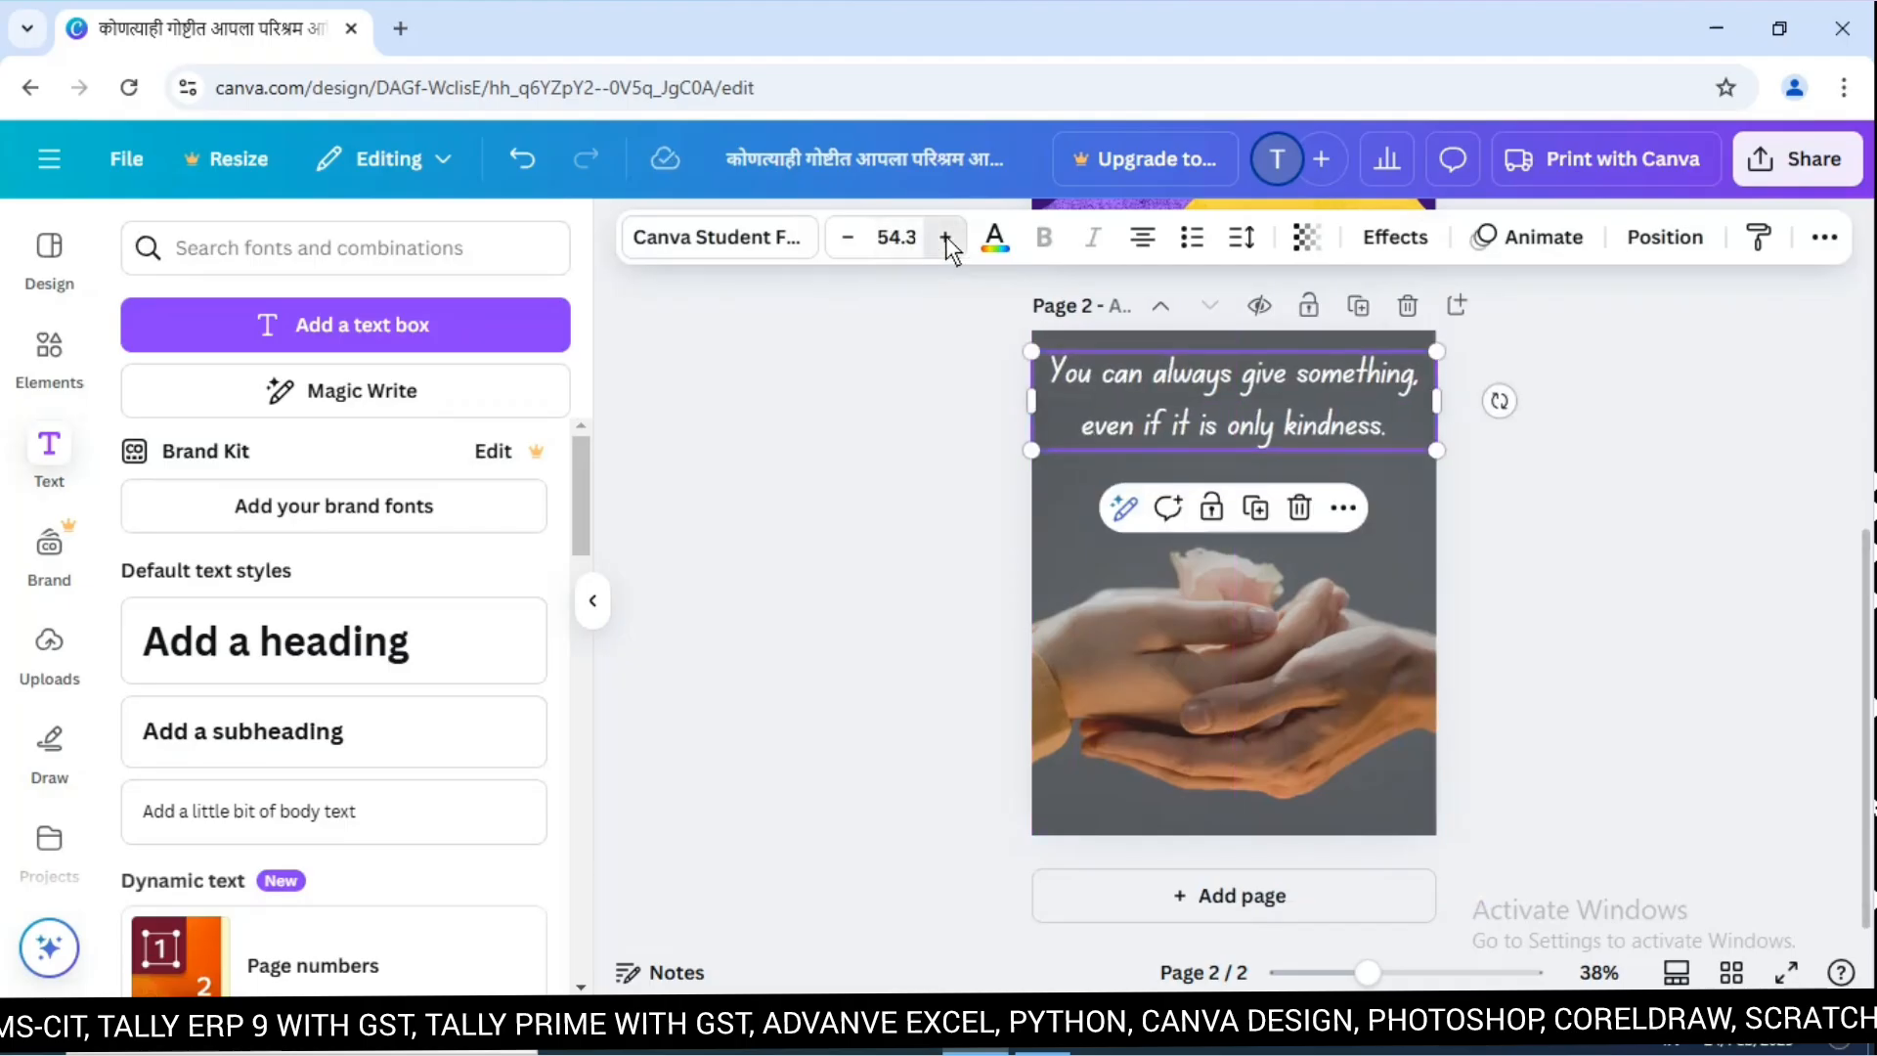
left_click(946, 239)
left_click(947, 238)
left_click(945, 240)
left_click(946, 239)
left_click(946, 238)
left_click(946, 239)
left_click(946, 239)
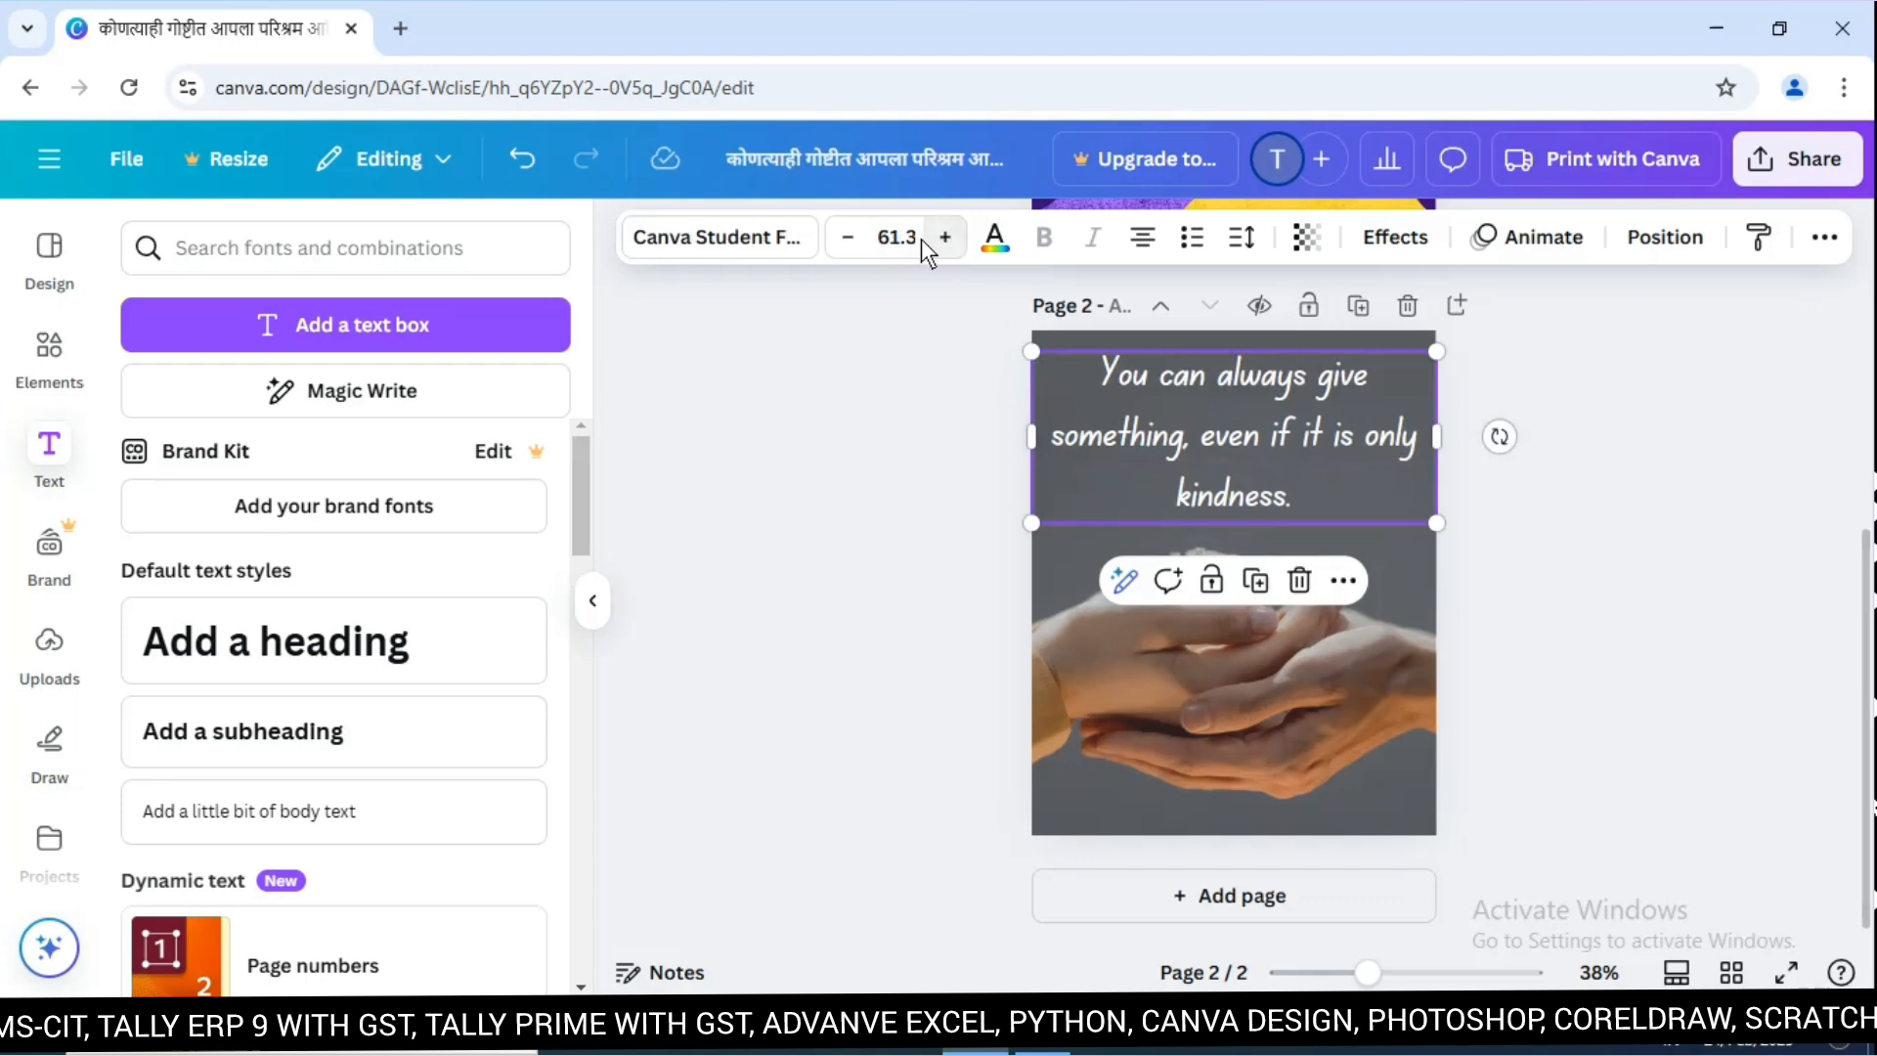
left_click(861, 242)
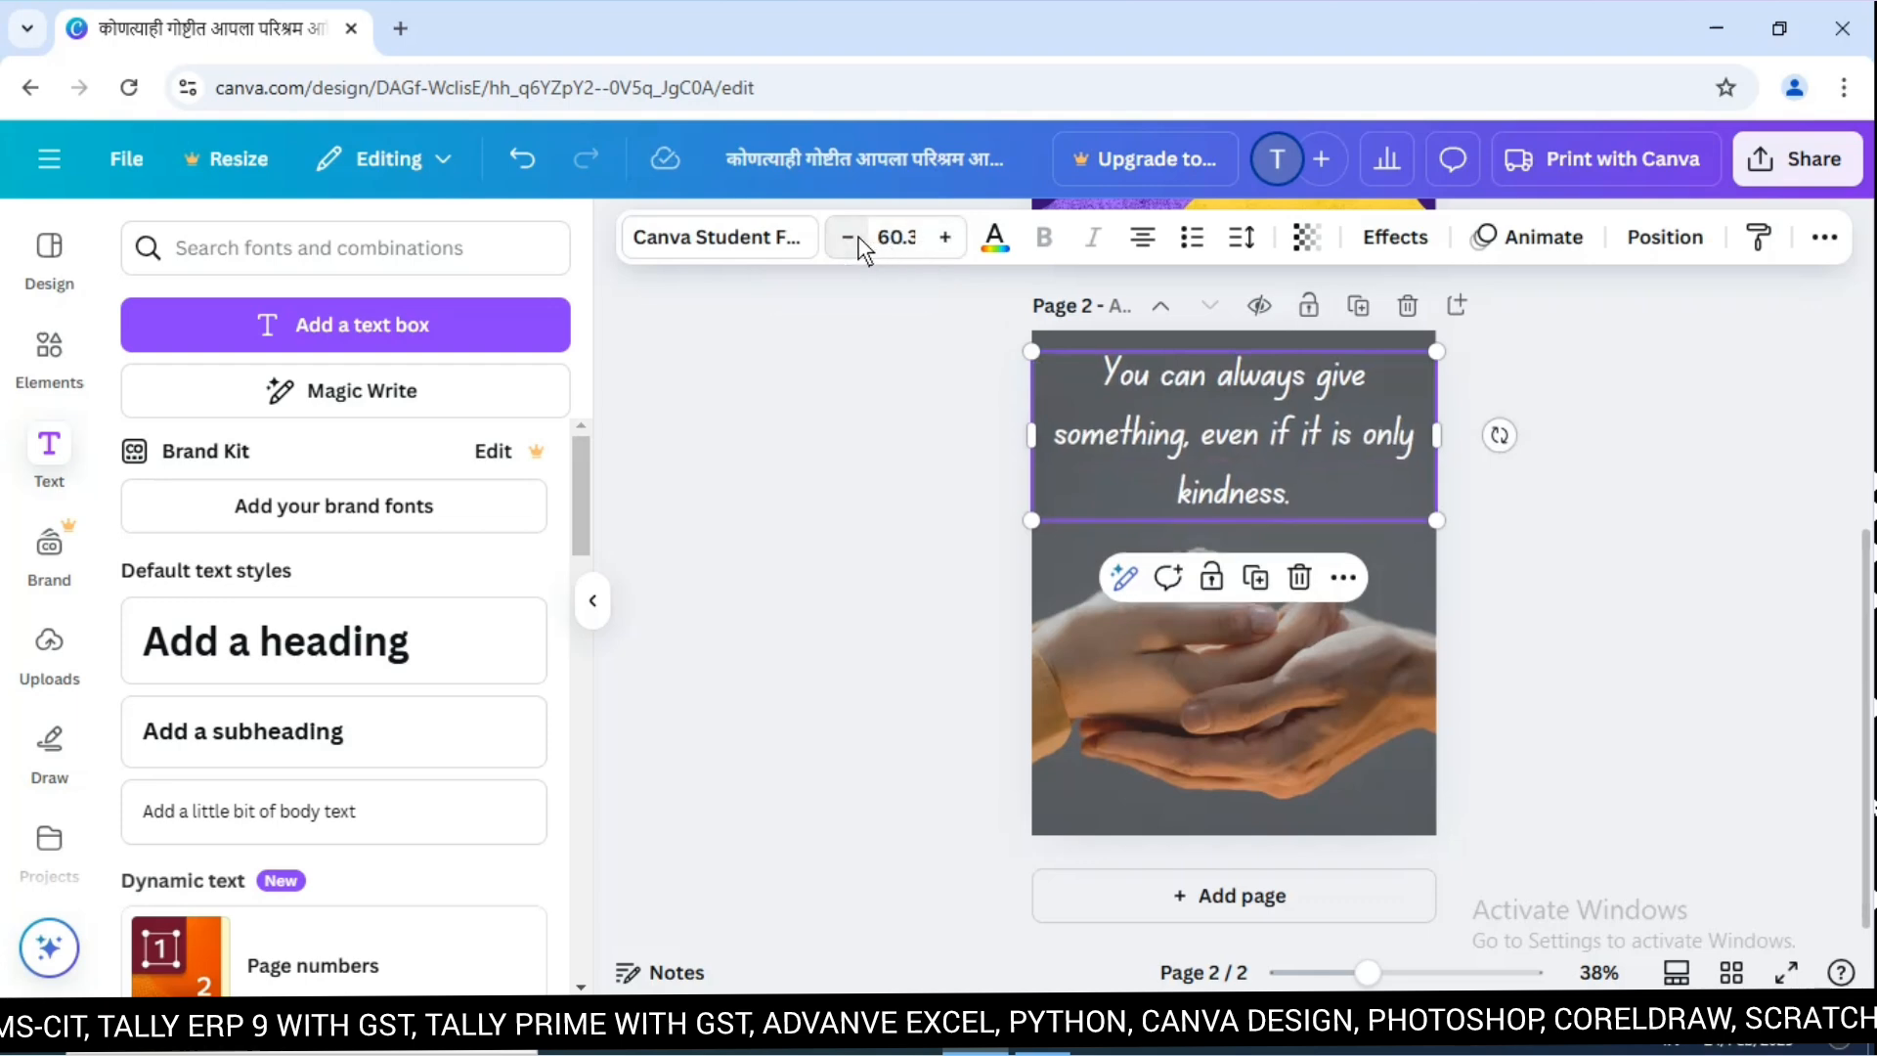
left_click(861, 241)
left_click(1798, 543)
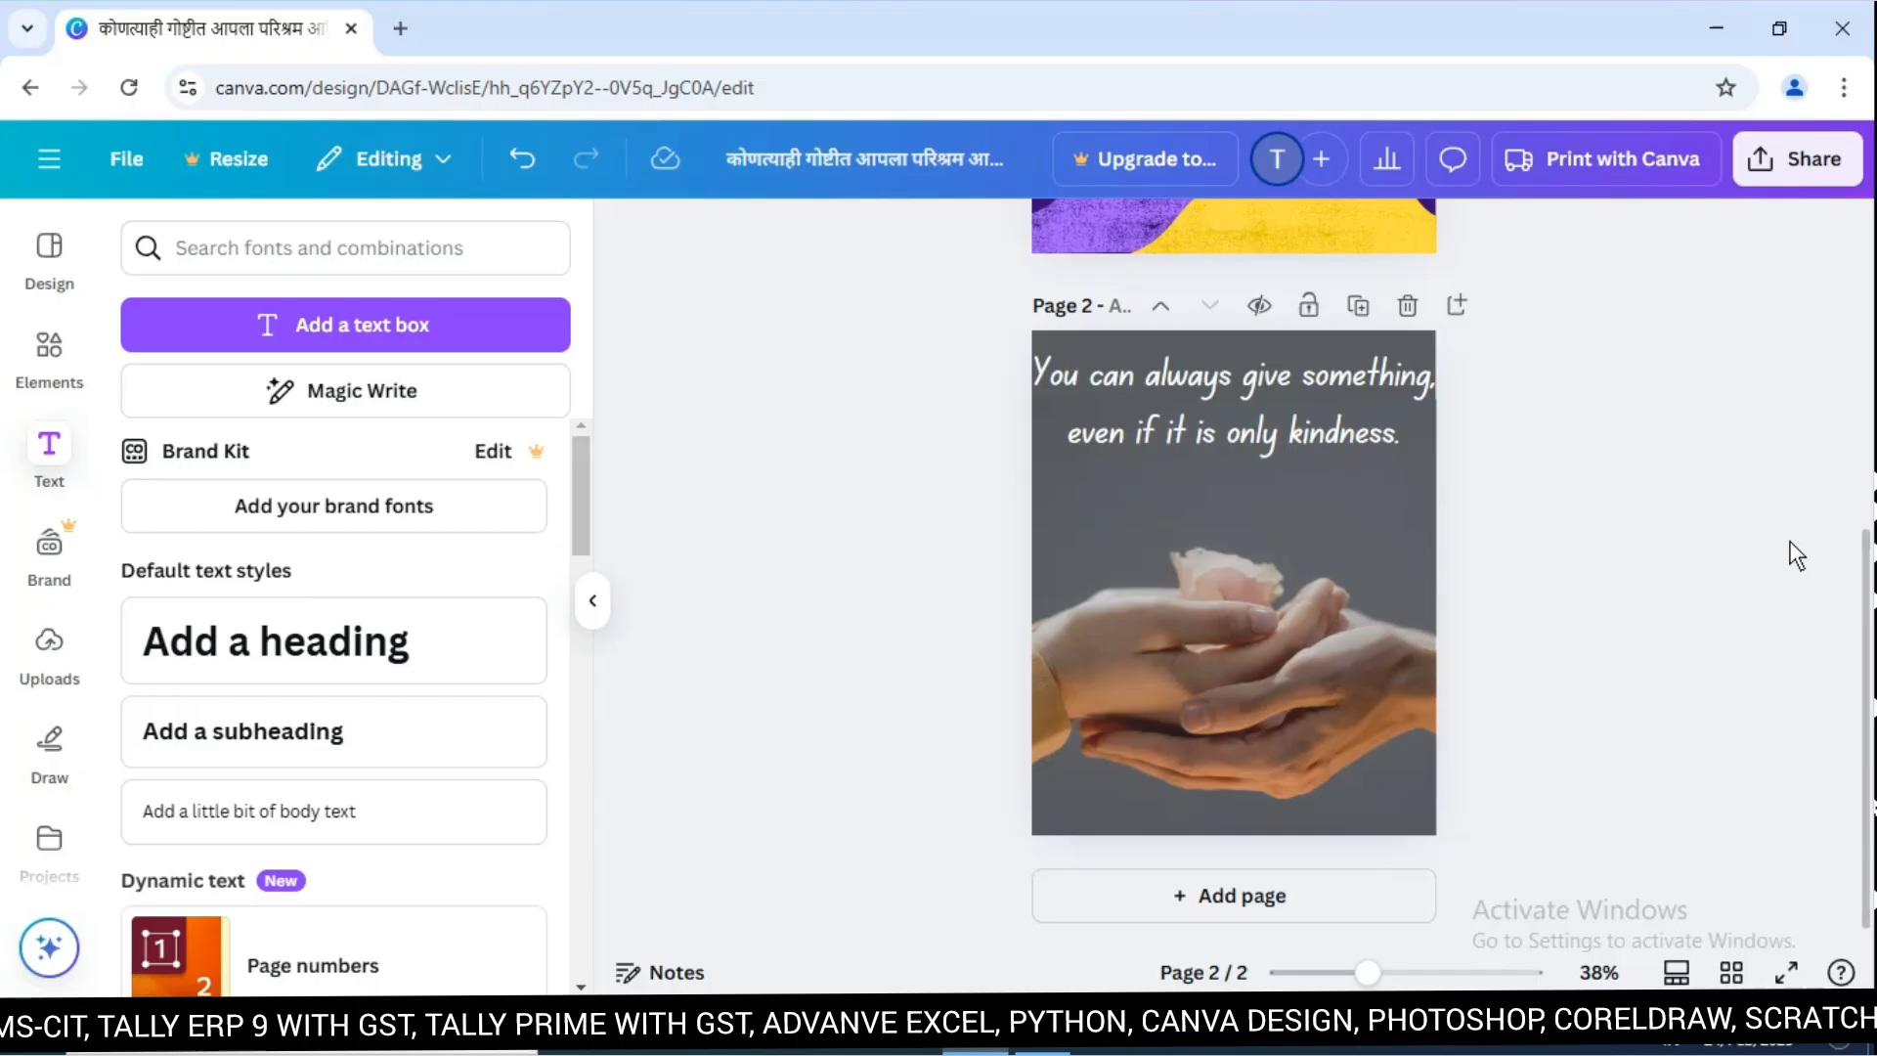
Narrow the quote's text box so it wraps onto three lines and centre it across the page.
left_click(1336, 391)
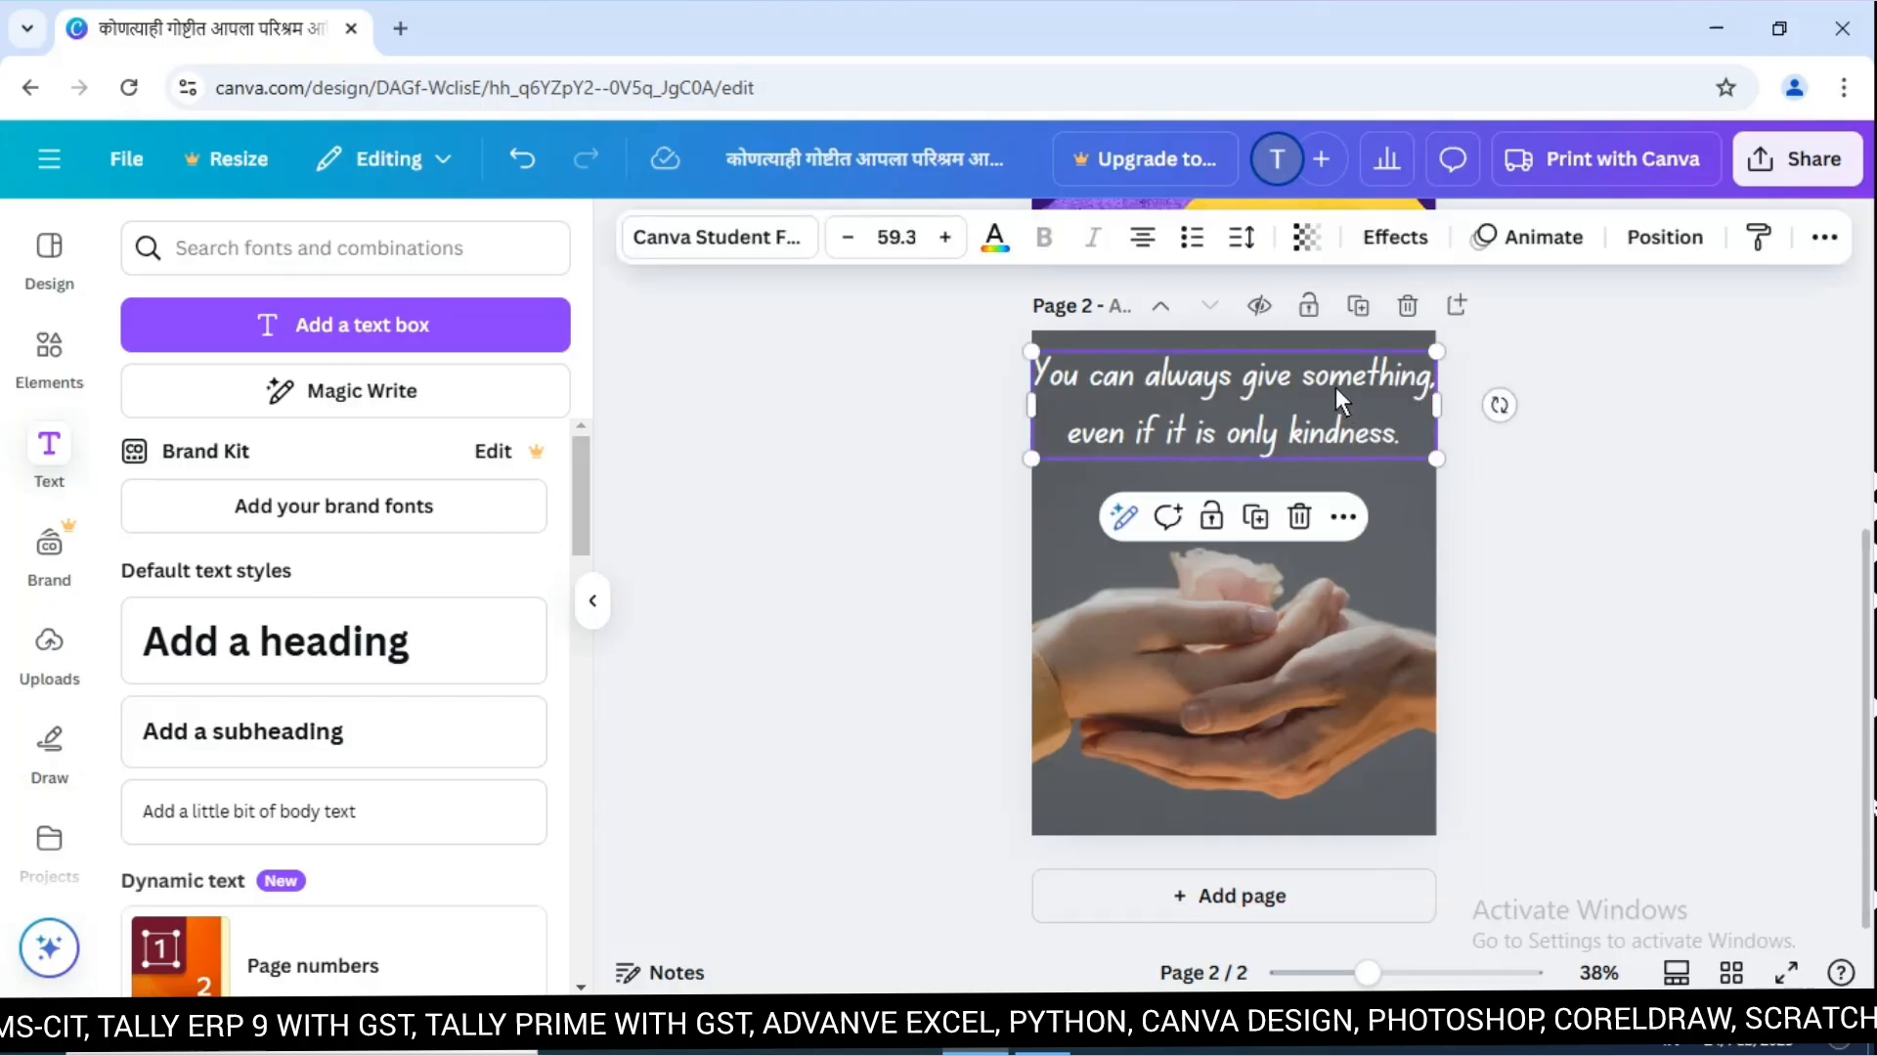
left_click_drag(1438, 408, 1427, 406)
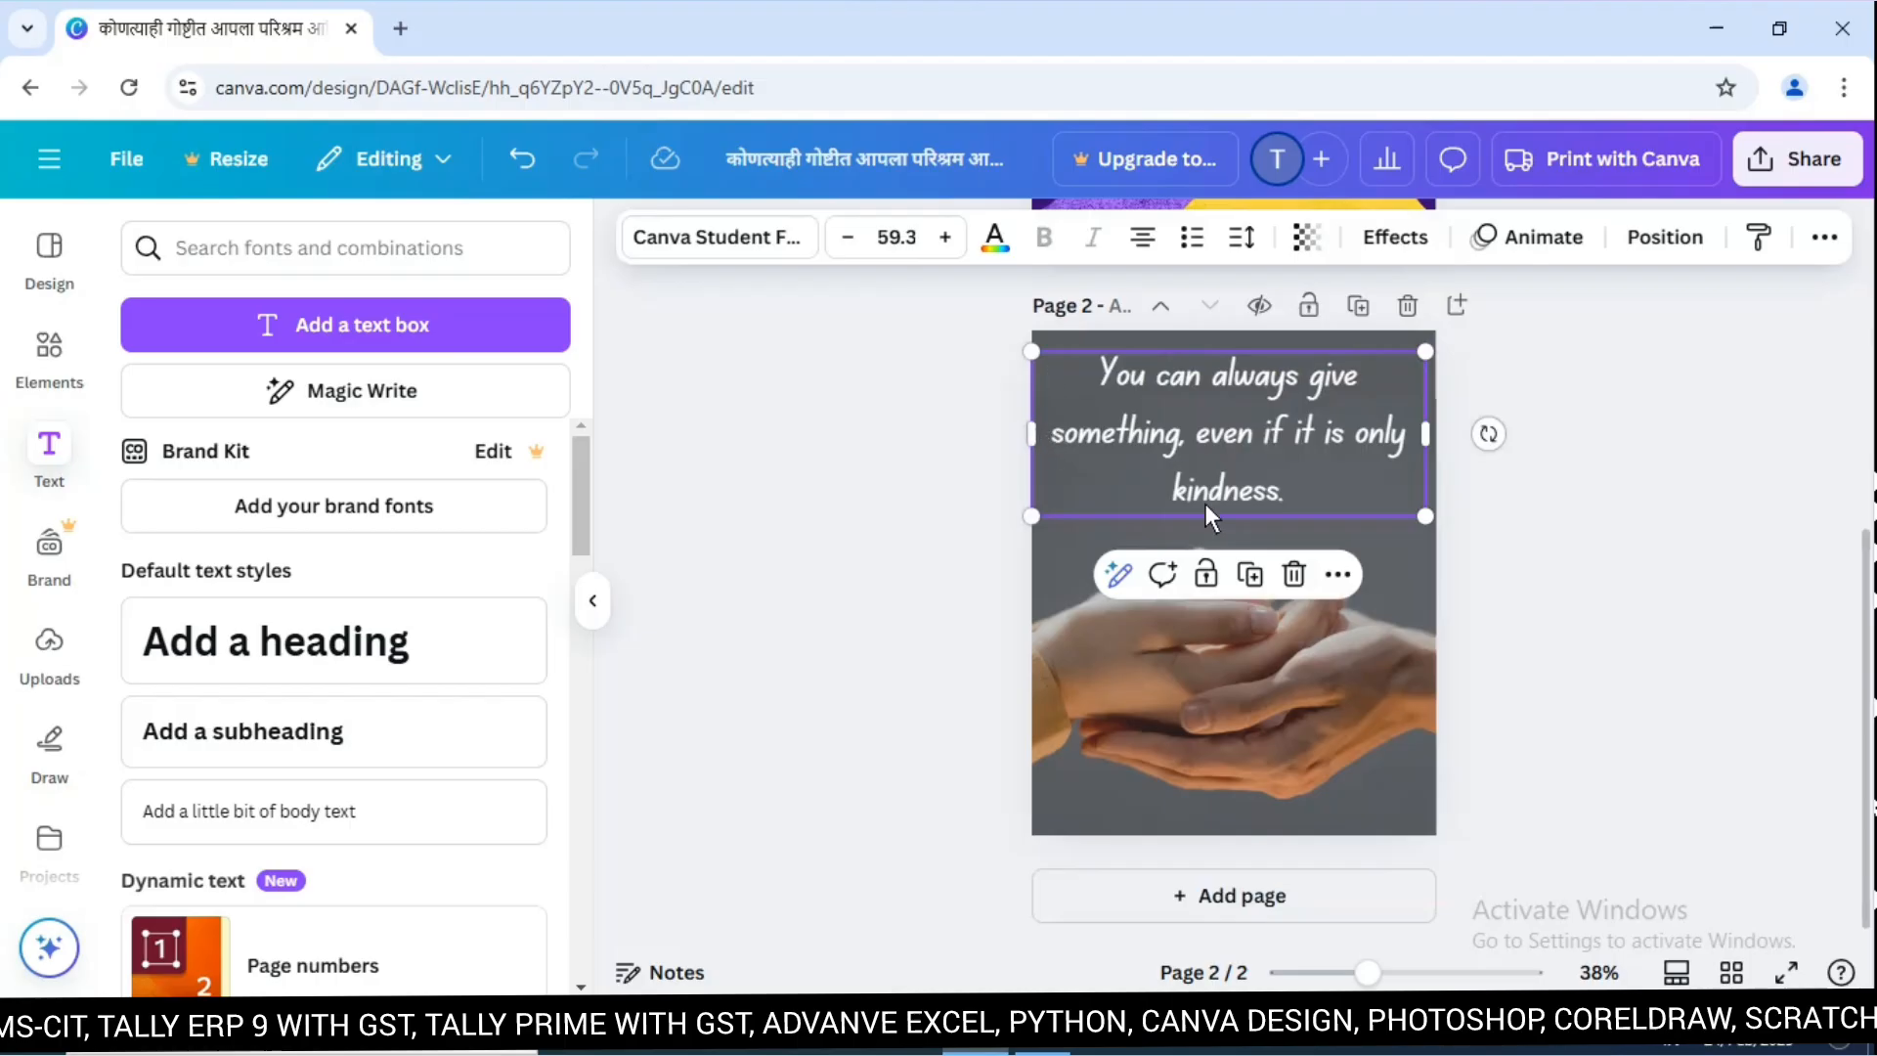
left_click(1614, 509)
left_click_drag(1240, 456, 1248, 452)
left_click(1571, 545)
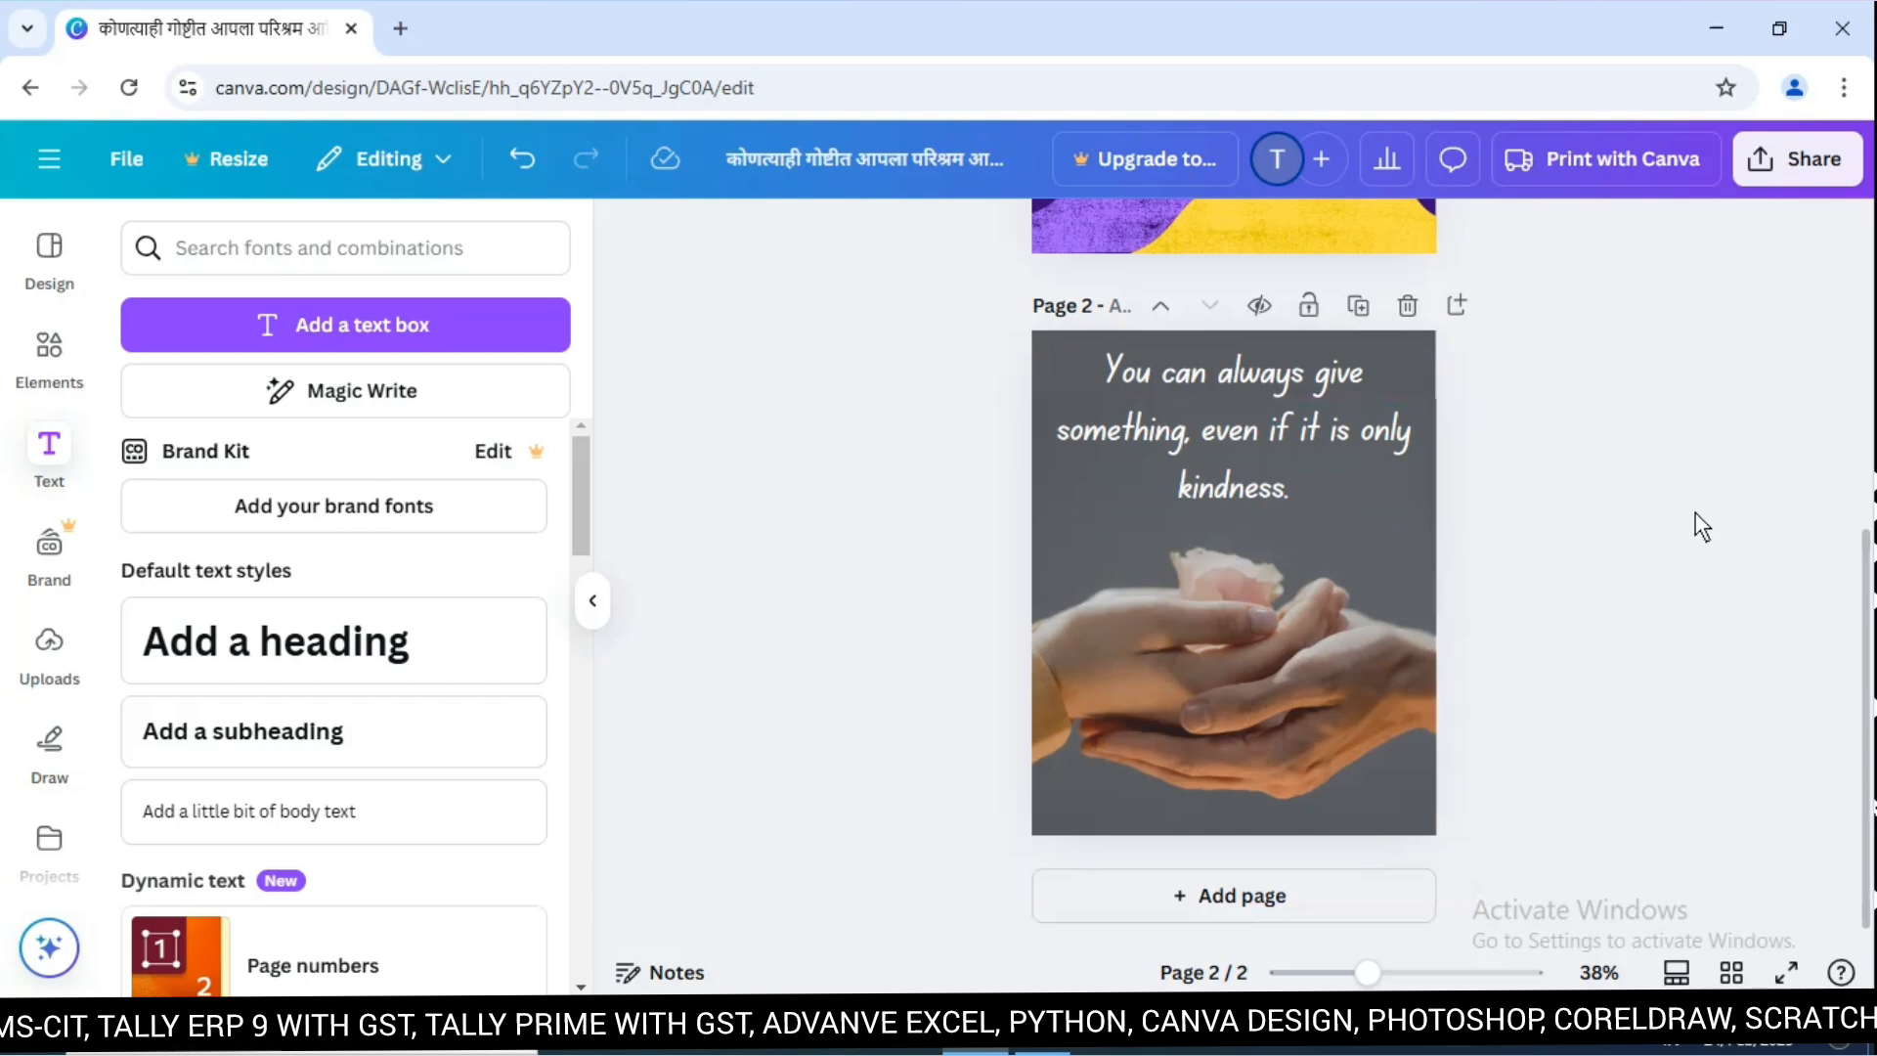
Replace the quote's text box with a new heading reading "You can always give something, even if it is only kindness." near the page's upper edge.
left_click(1281, 428)
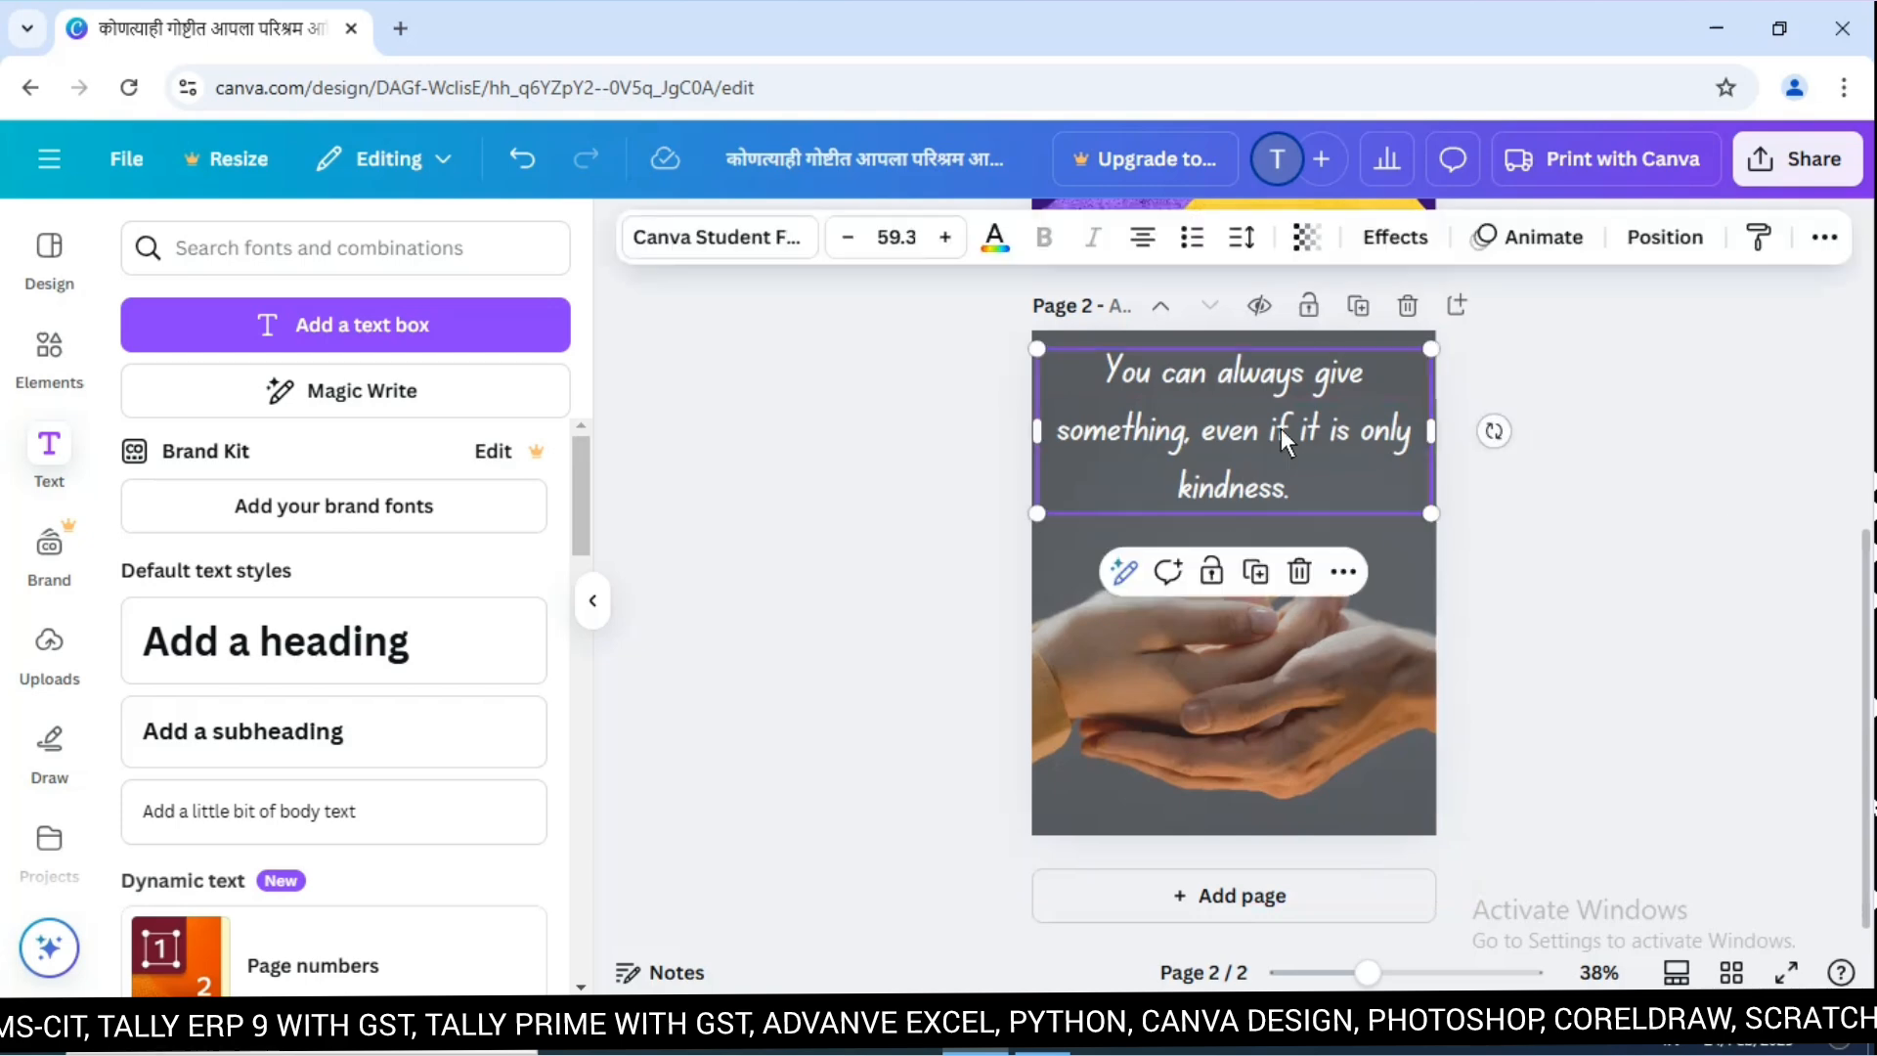
left_click(1301, 574)
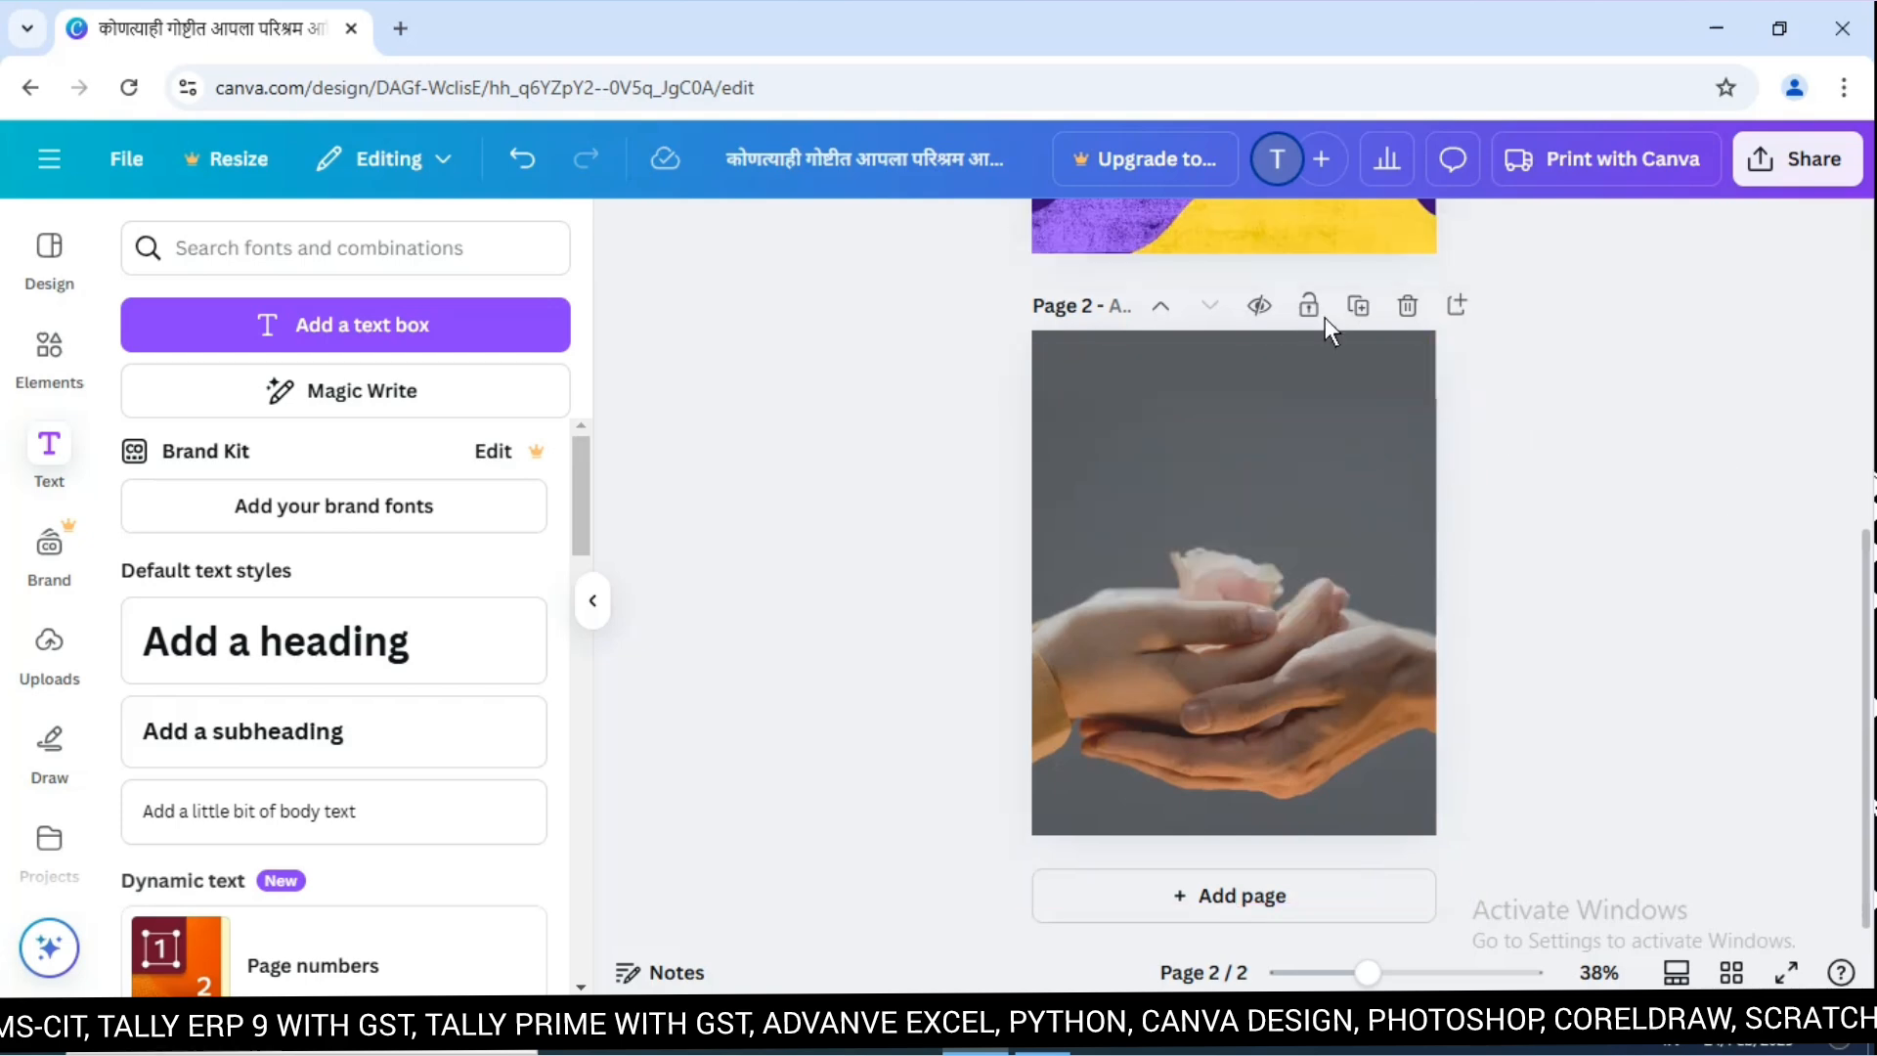
left_click(305, 651)
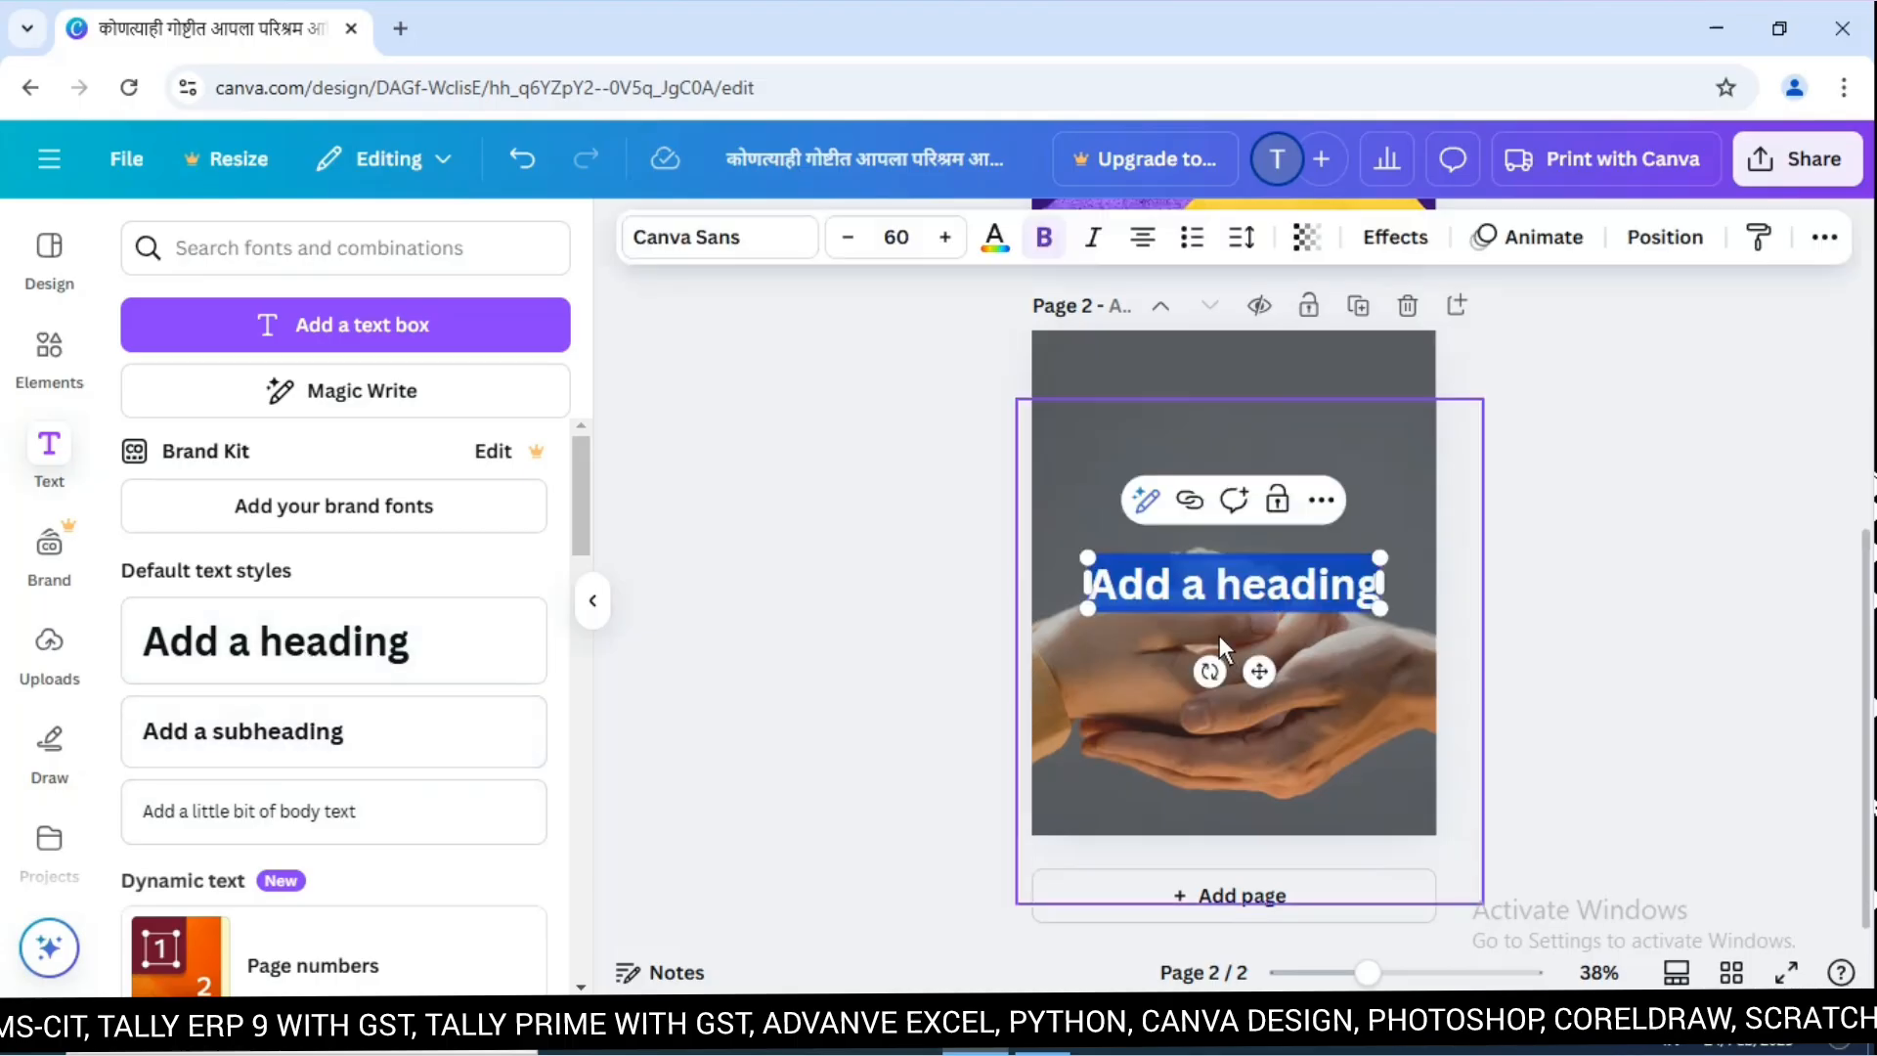
type("You can always give something, even if it is only kindness.")
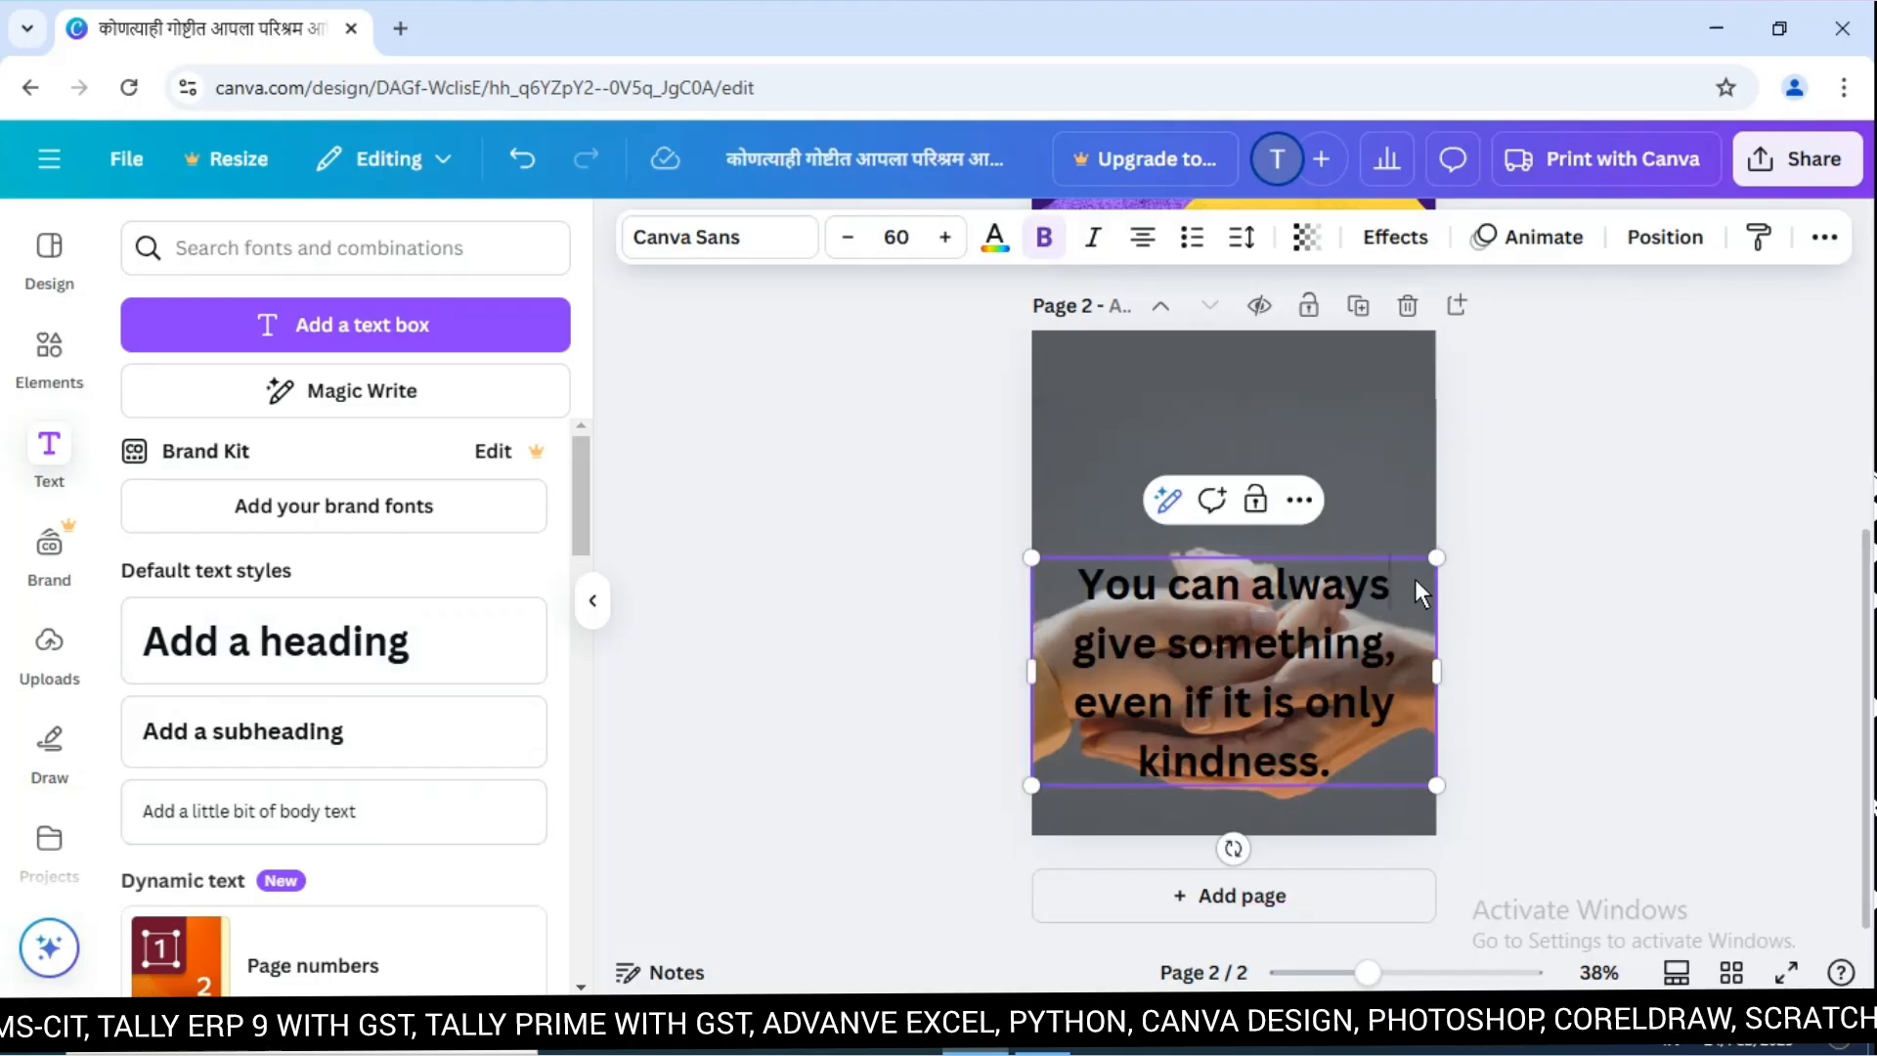
left_click_drag(1412, 631, 1400, 412)
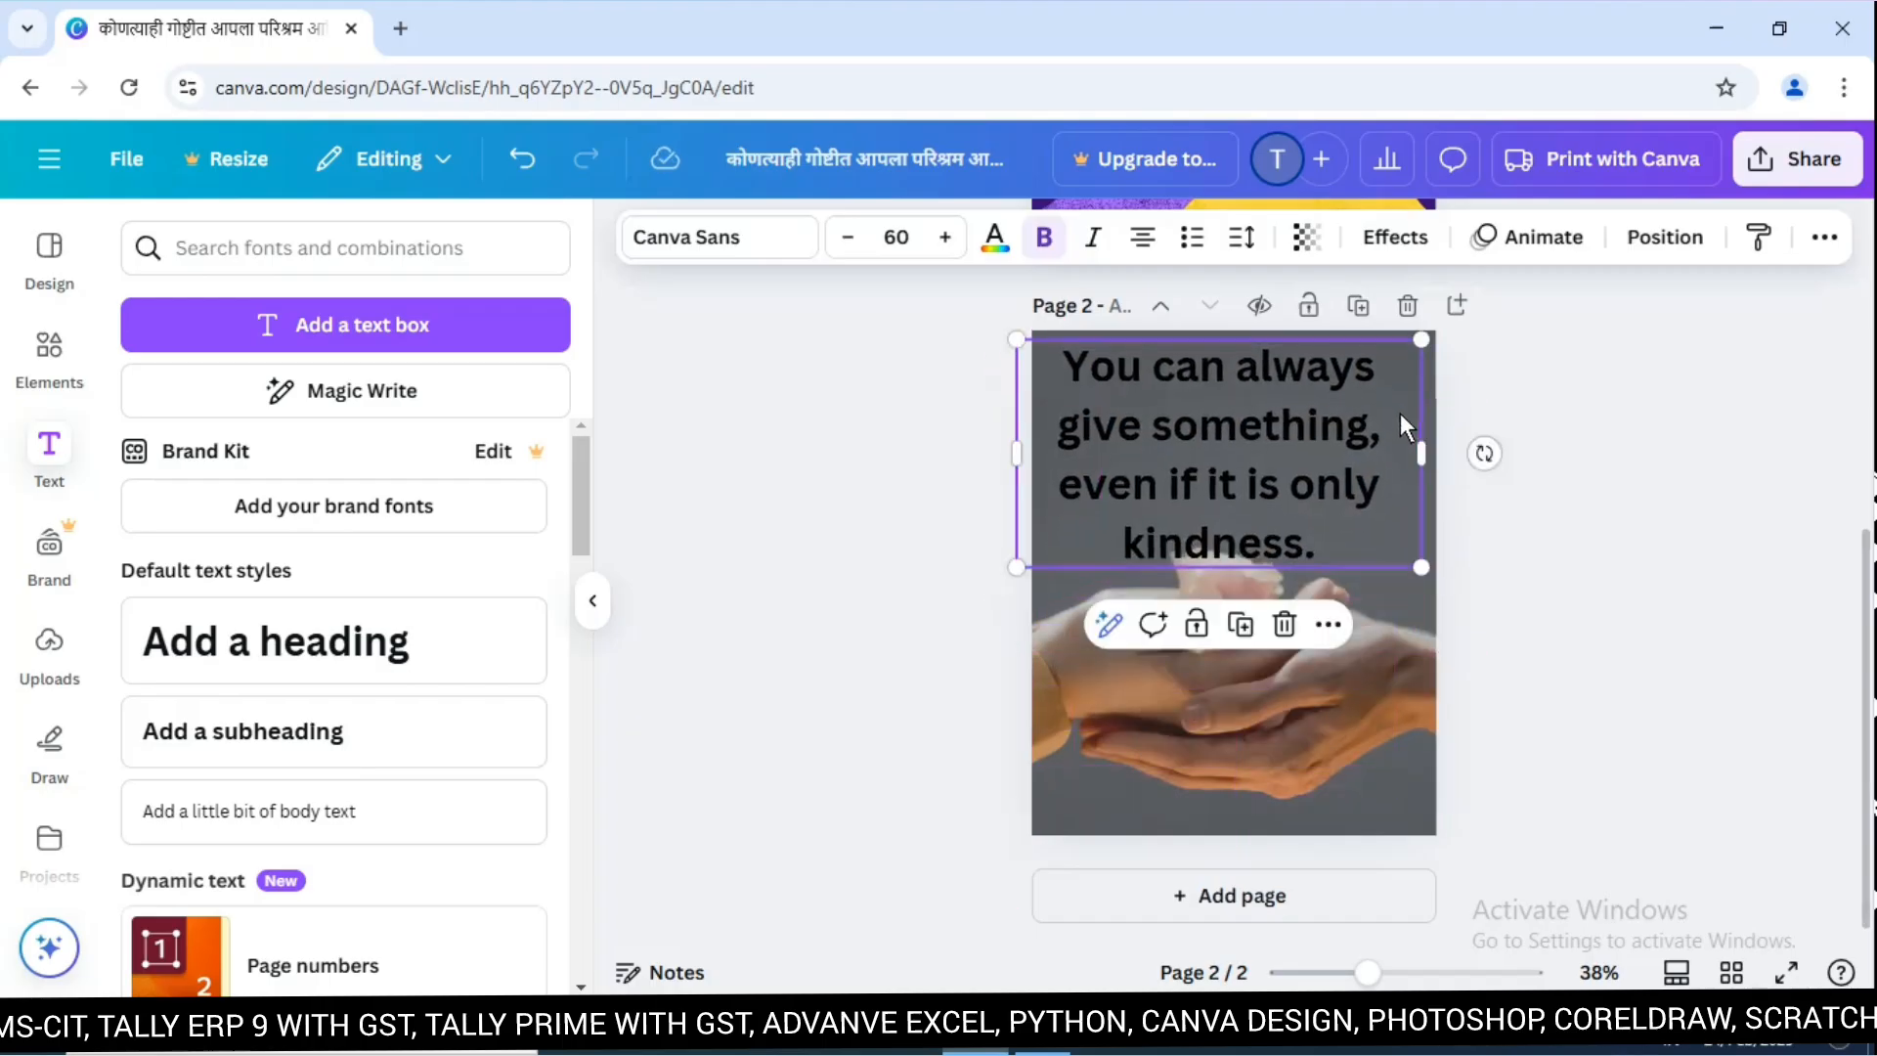
Set the colour of all the text in the new quote heading to white.
left_click(1069, 357)
left_click_drag(1086, 357, 1349, 601)
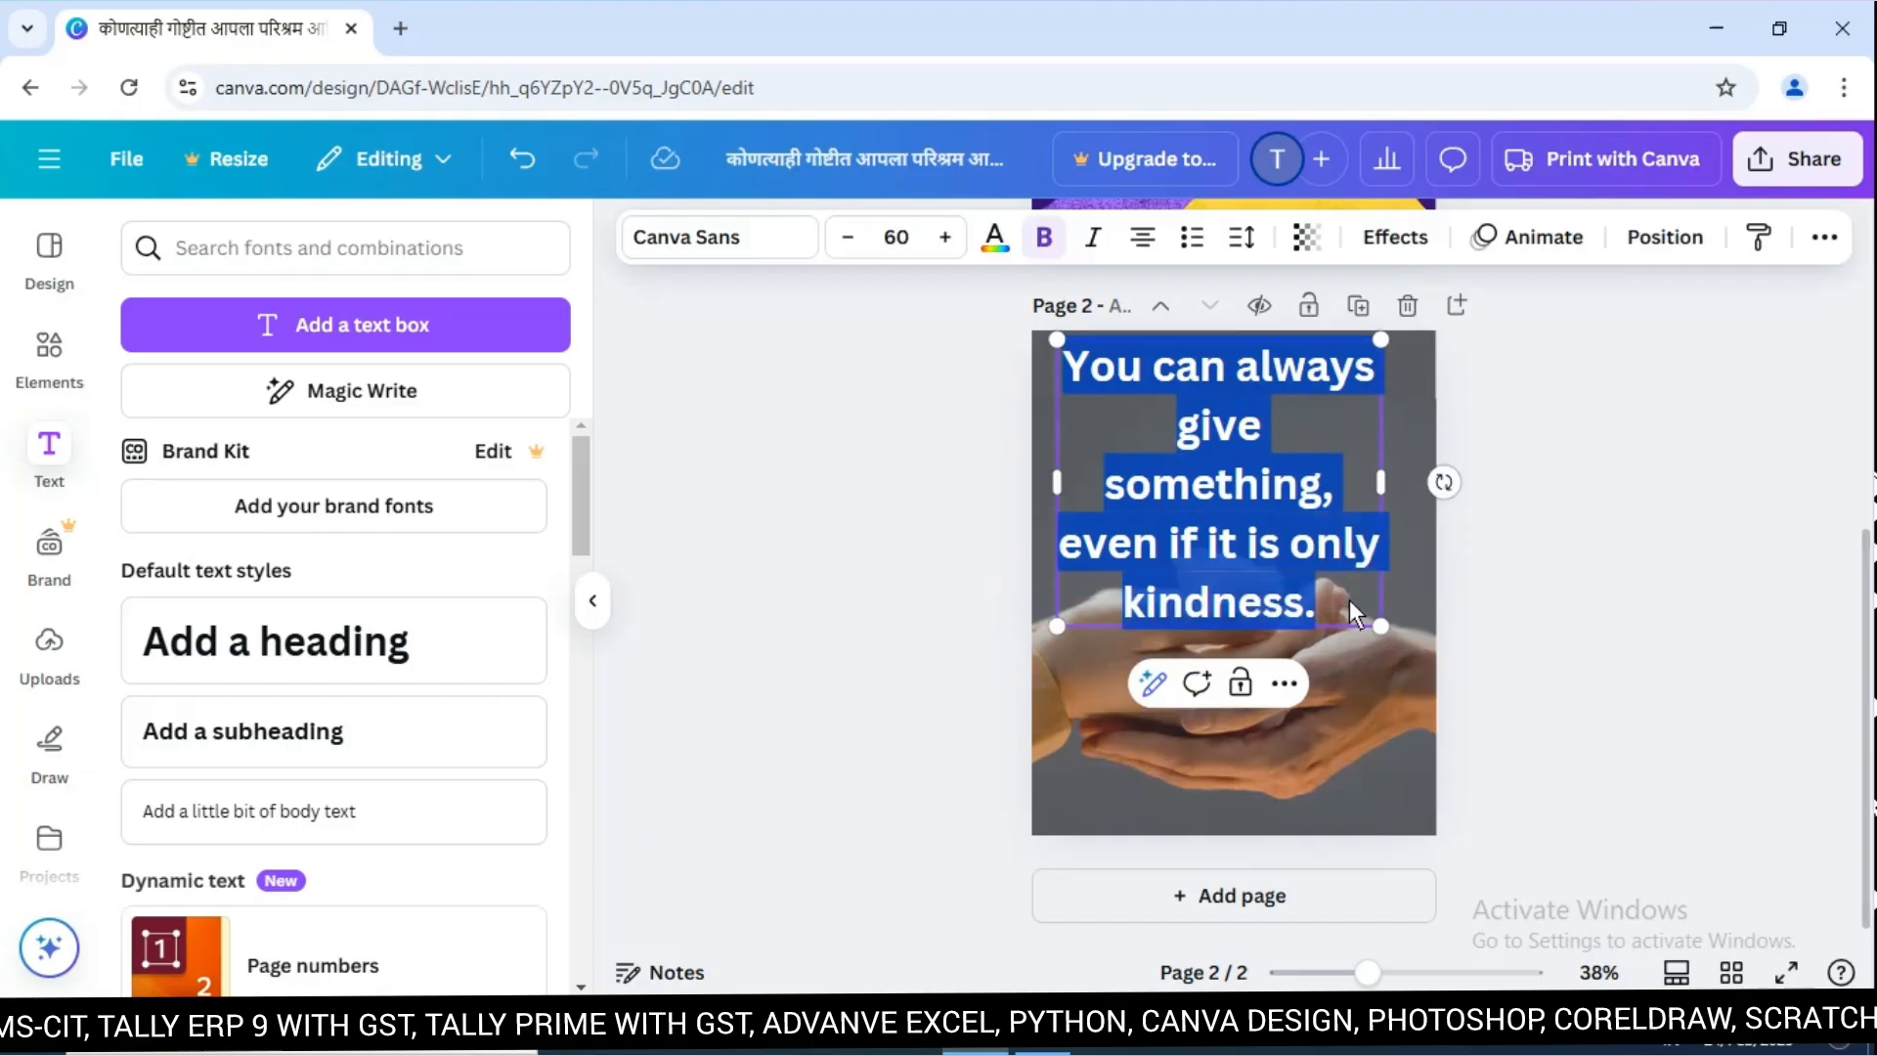
left_click(994, 238)
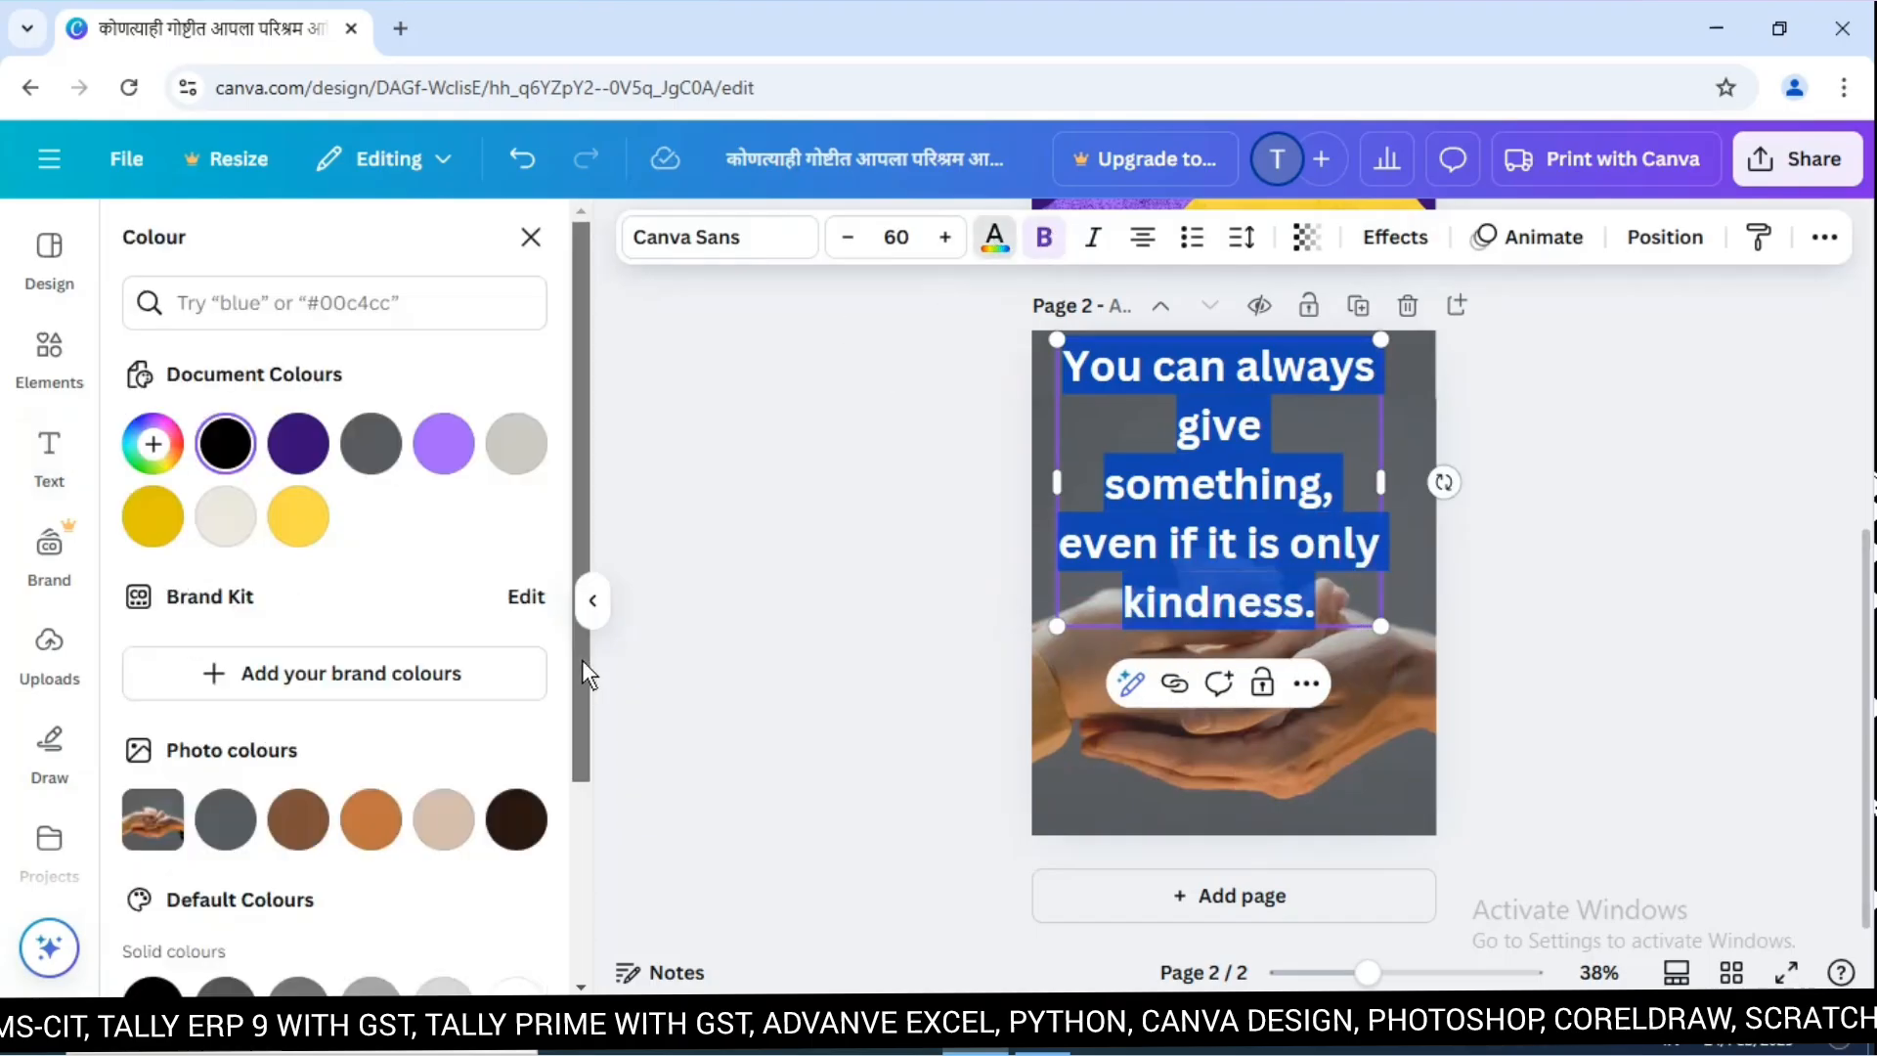
scroll(582, 660, "down", 3)
left_click(515, 723)
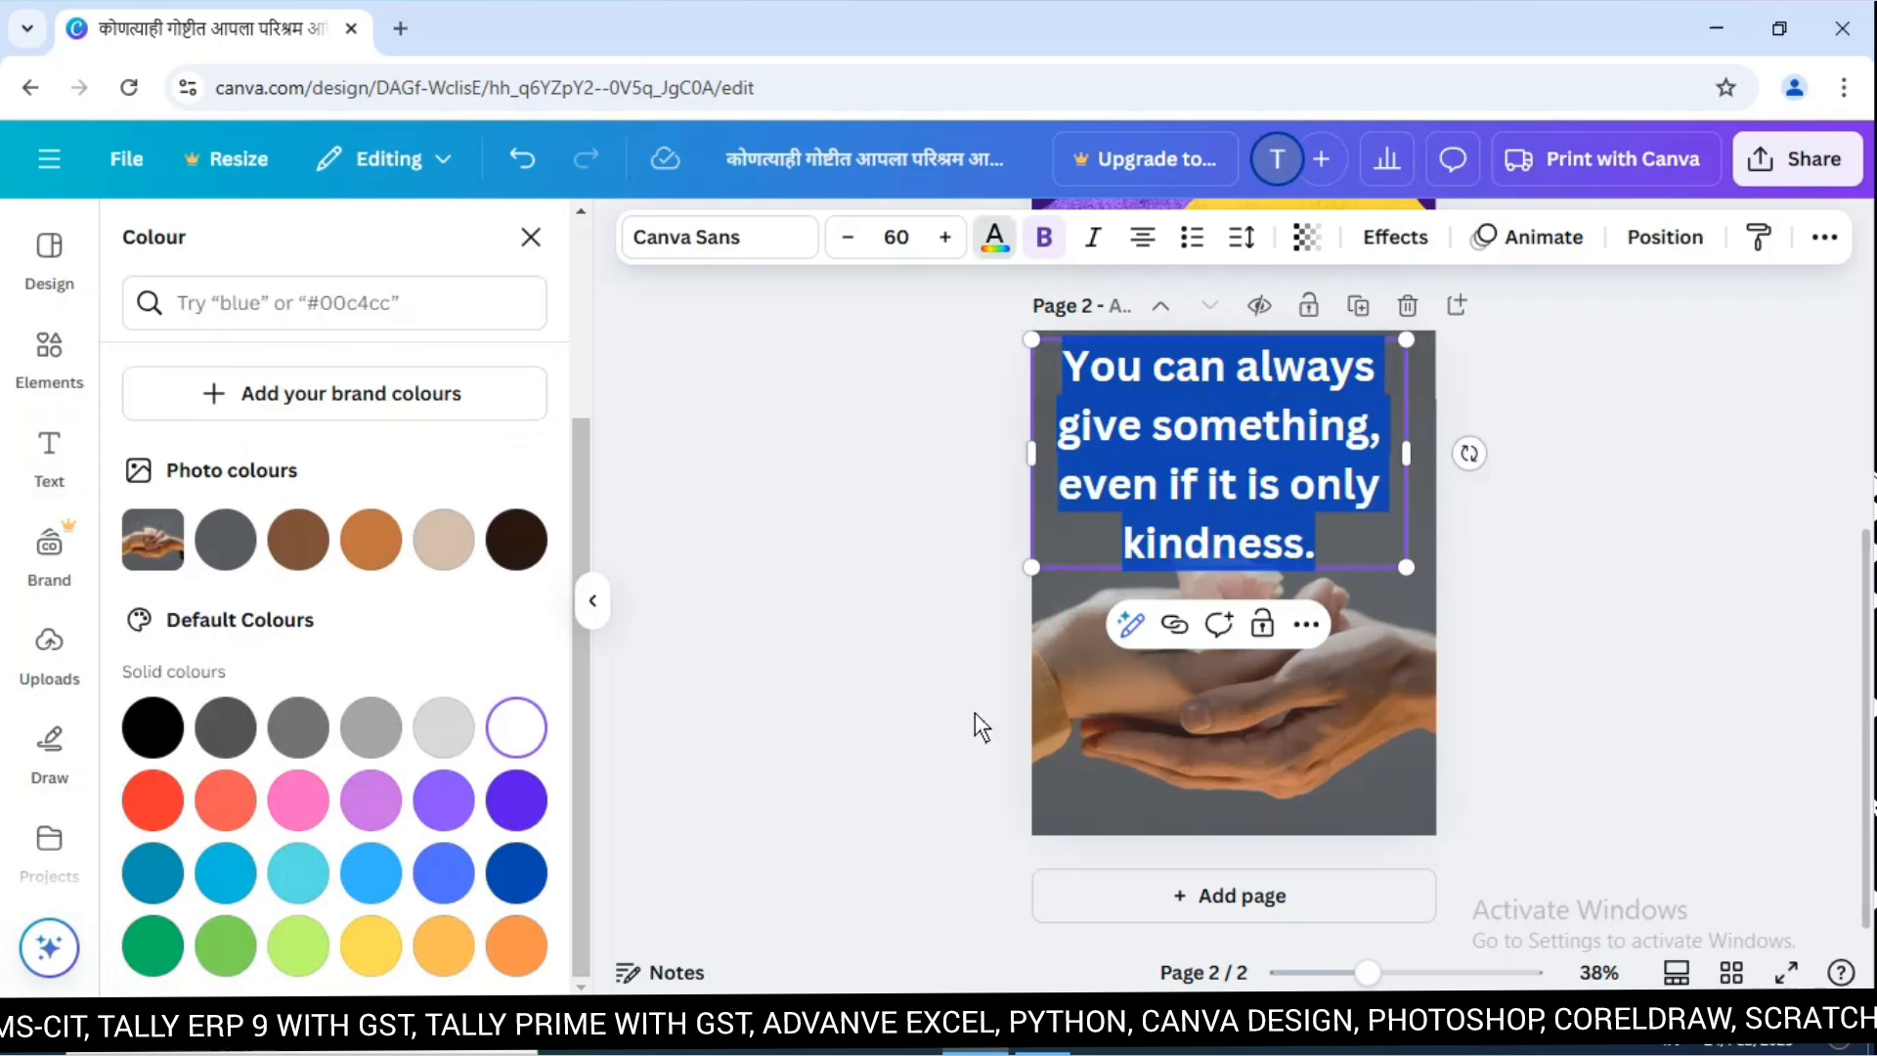
Scale the quote's text box close to the page's right edge, at font size 60.
left_click(850, 240)
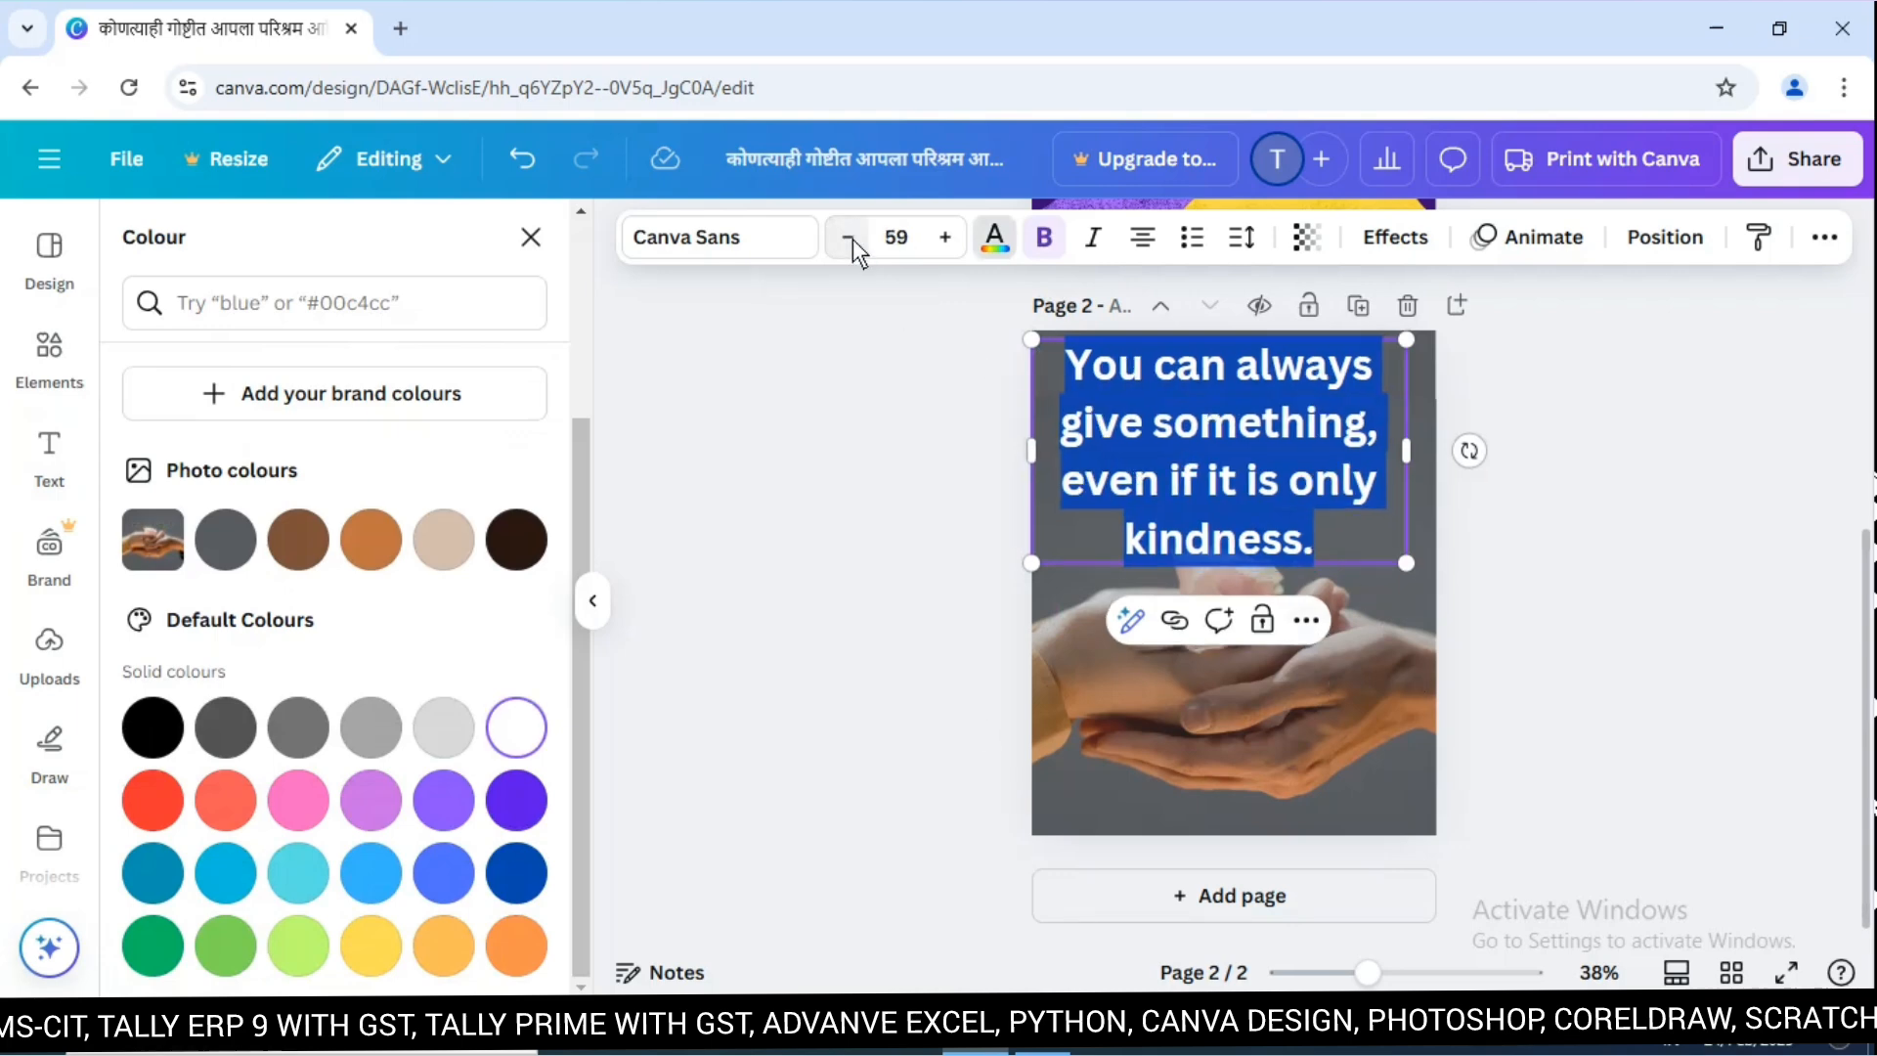
left_click(849, 238)
left_click(849, 240)
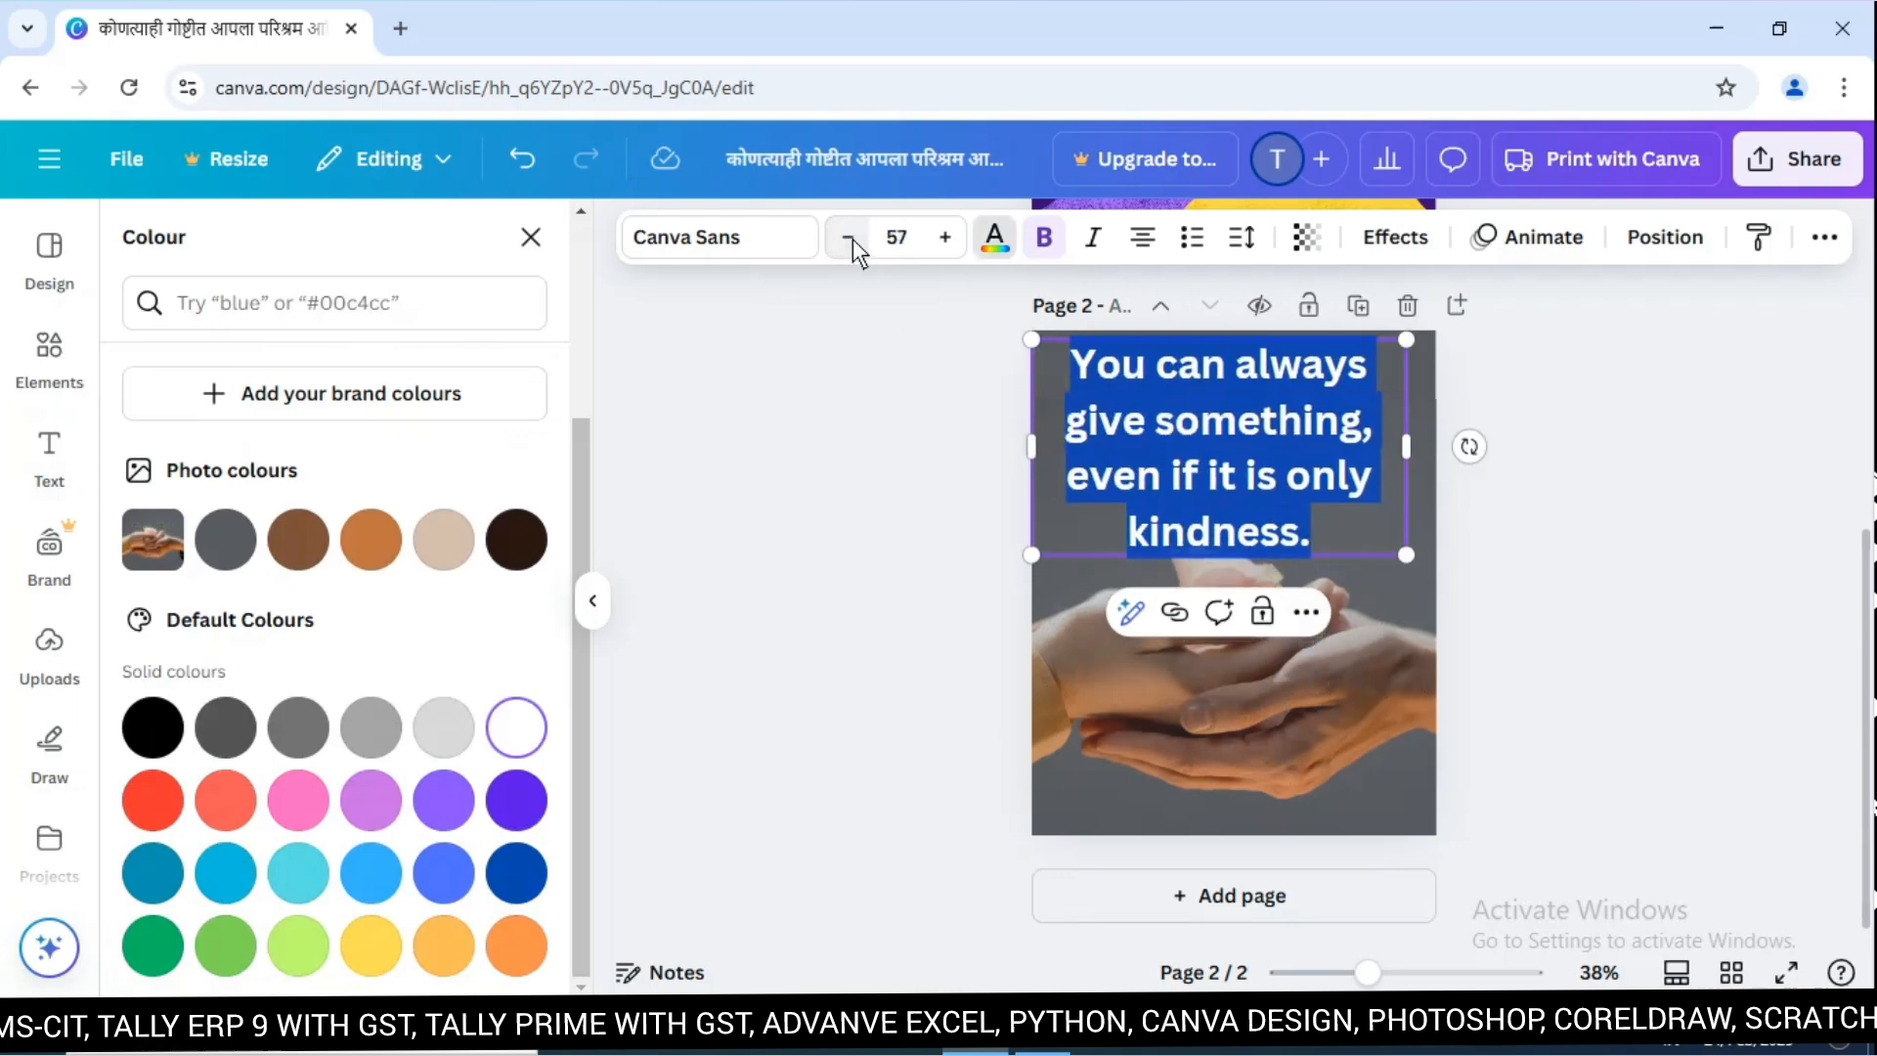
left_click_drag(1407, 554, 1418, 579)
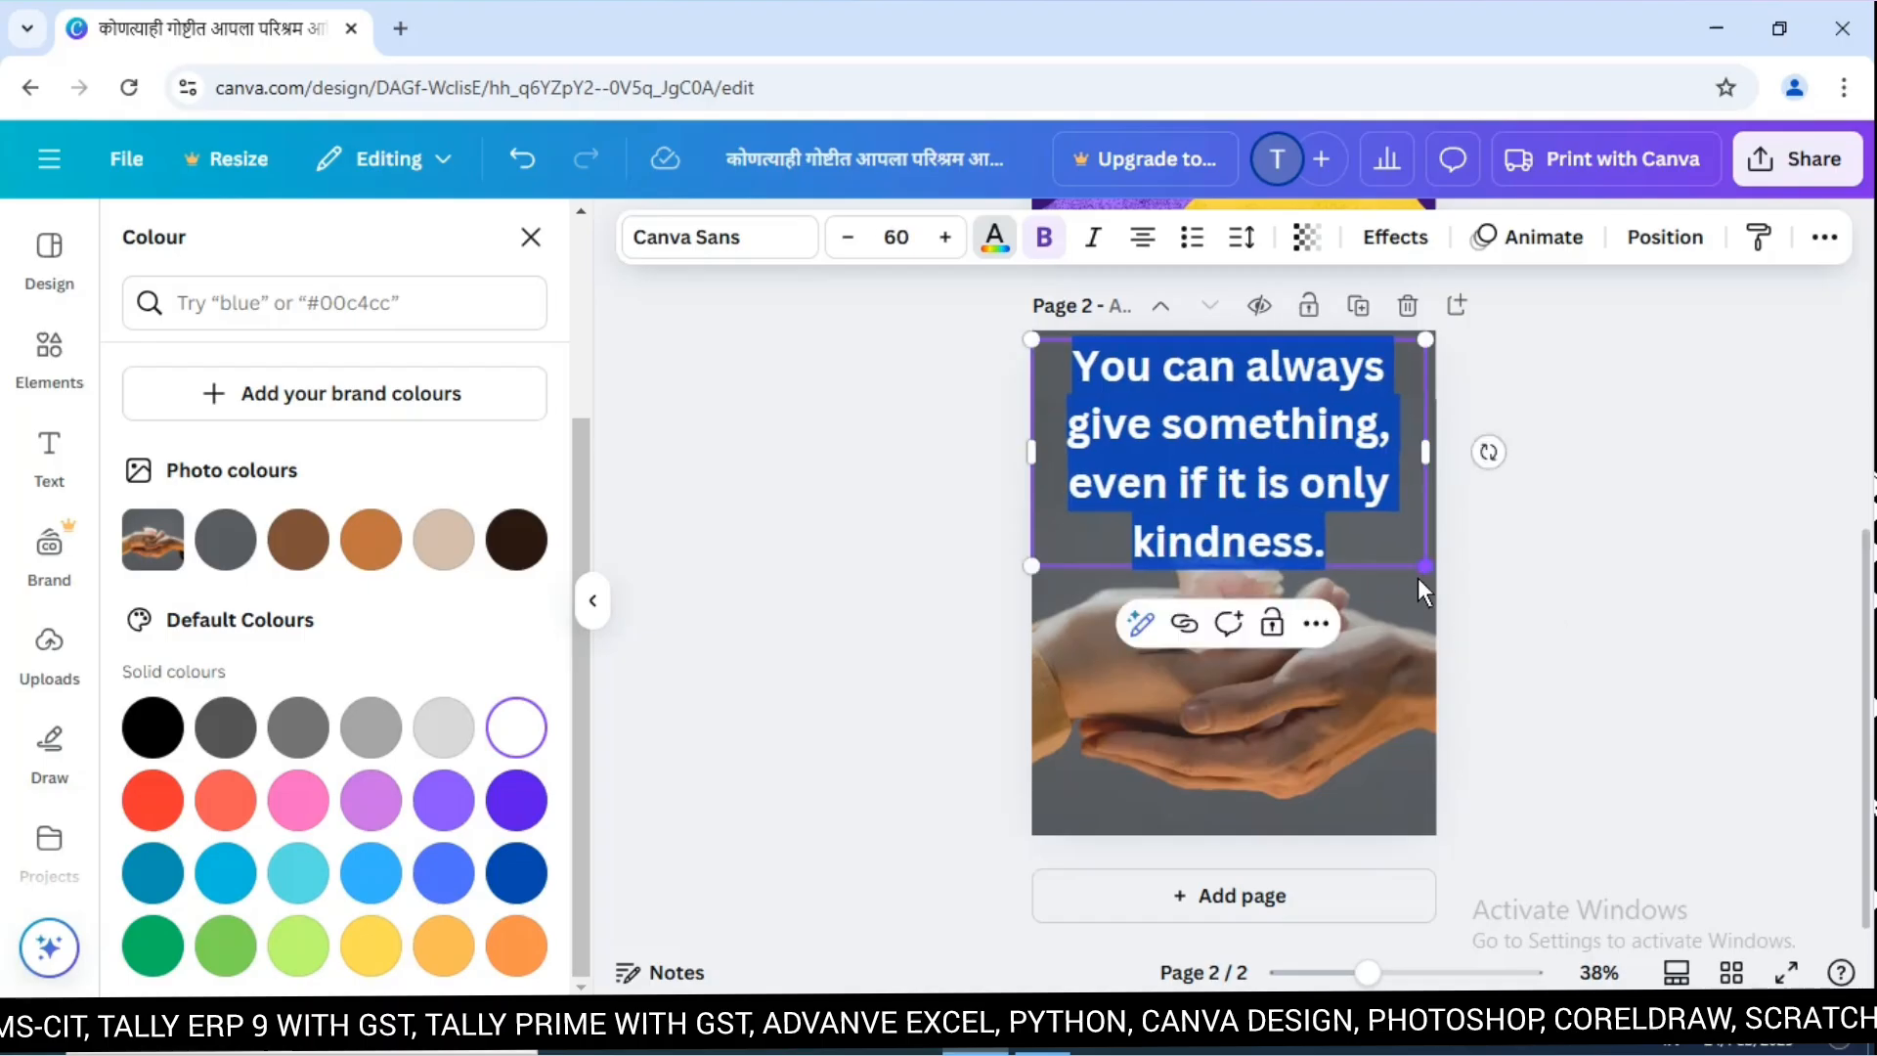
Set the quote's font to Canva Student Font and deselect the text.
left_click(735, 239)
left_click(283, 521)
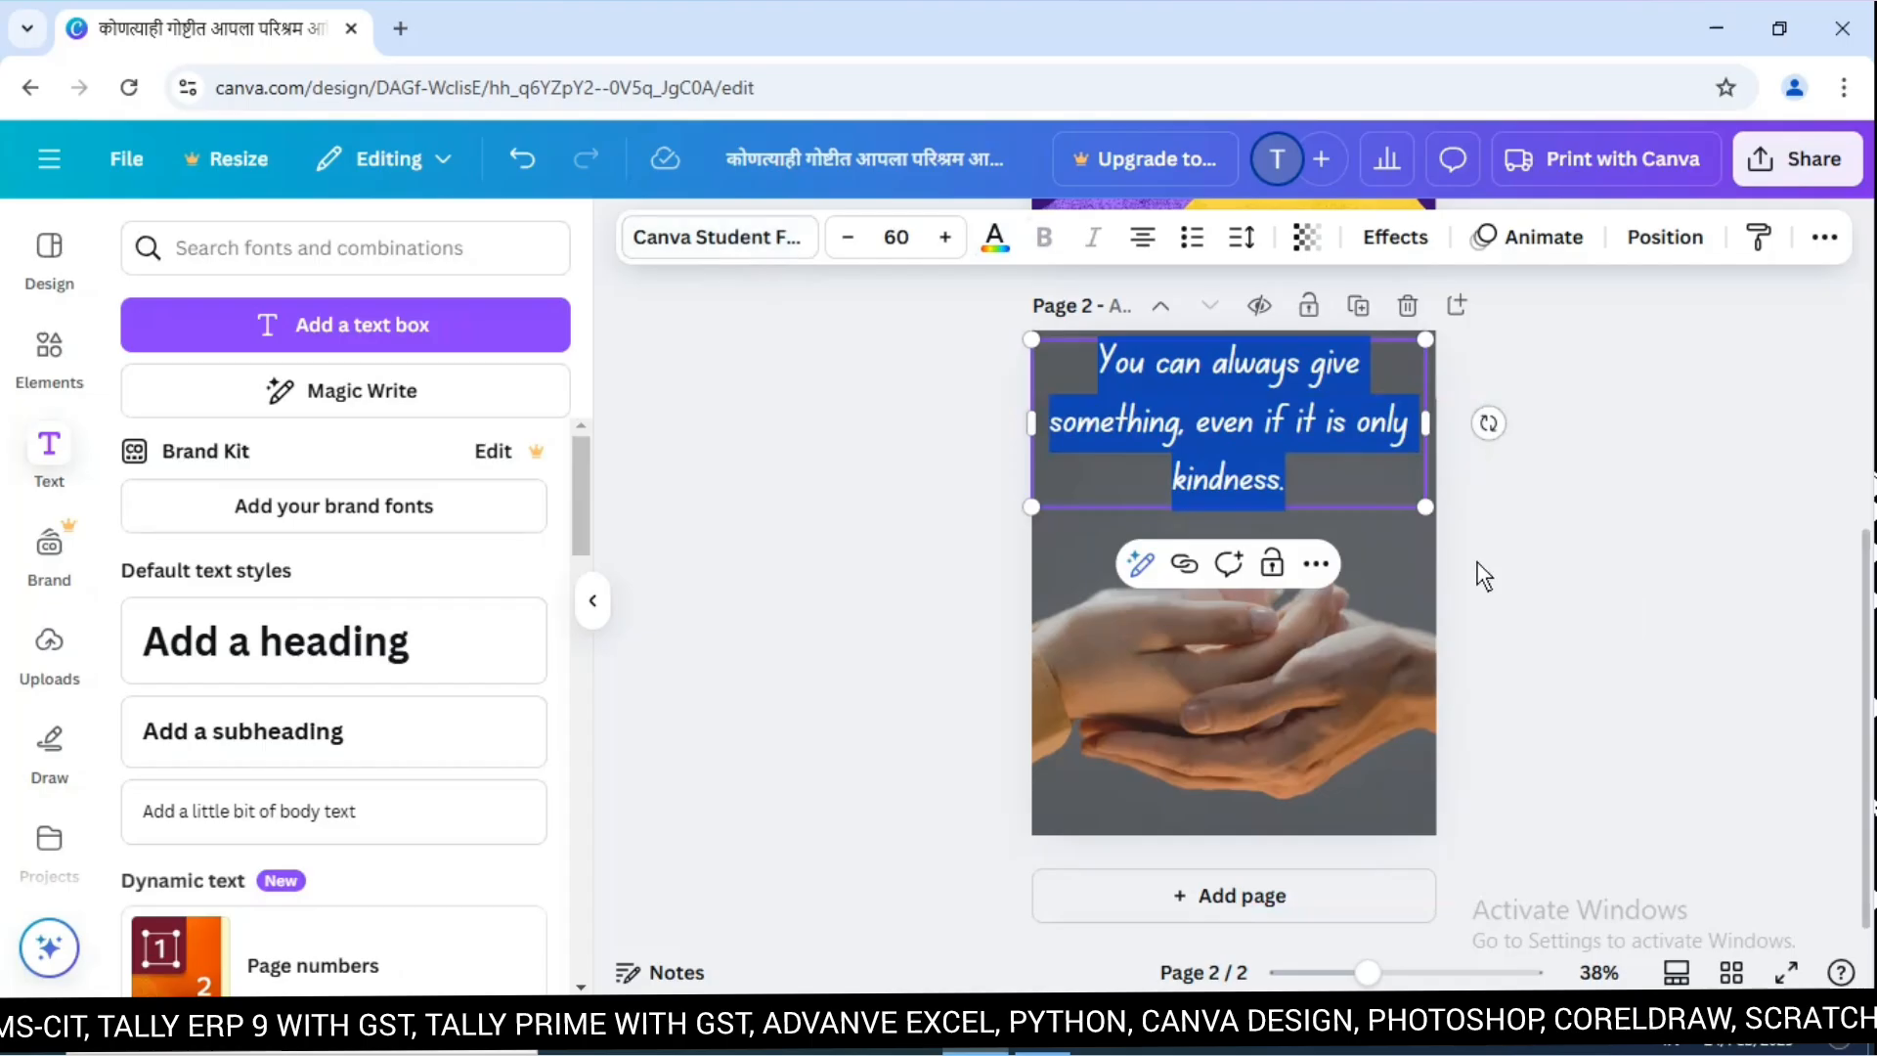
left_click(1390, 570)
left_click(1656, 580)
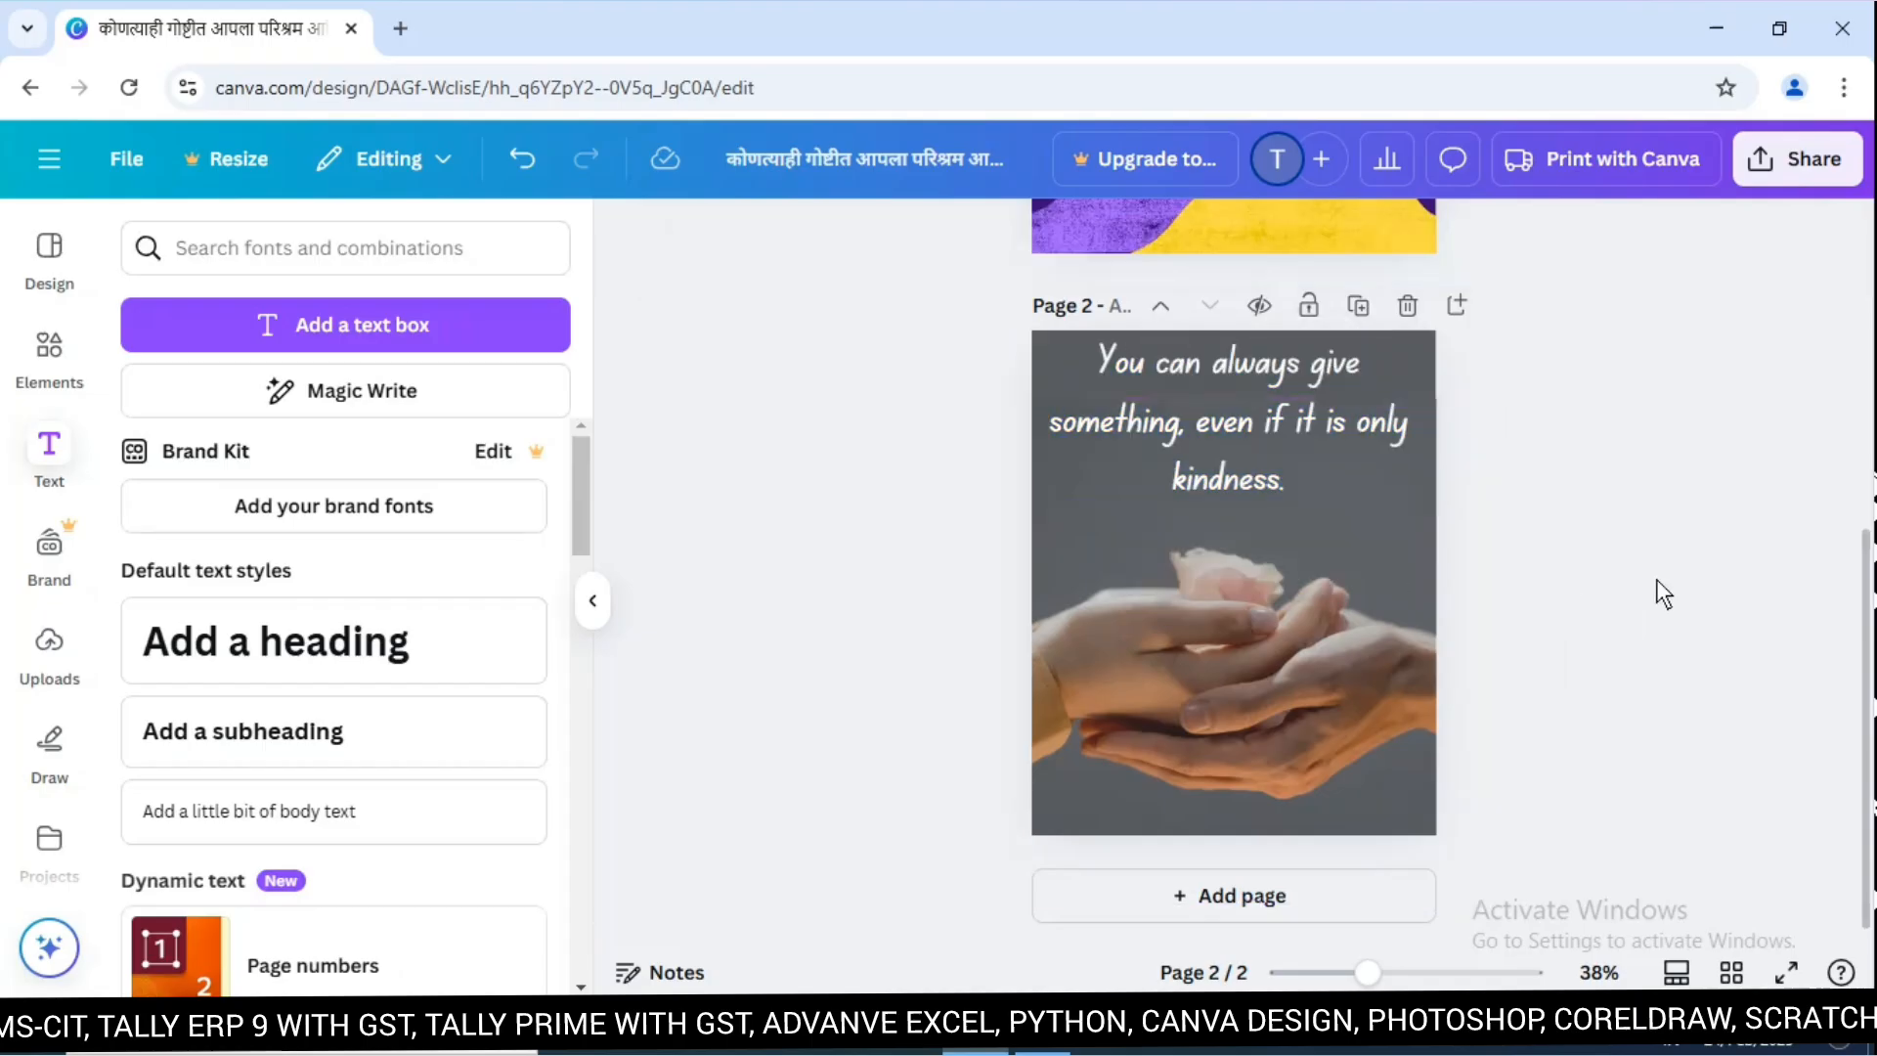
Compare the quote with page 1 and move it slightly lower, away from page 2's upper edge.
left_click(1336, 451)
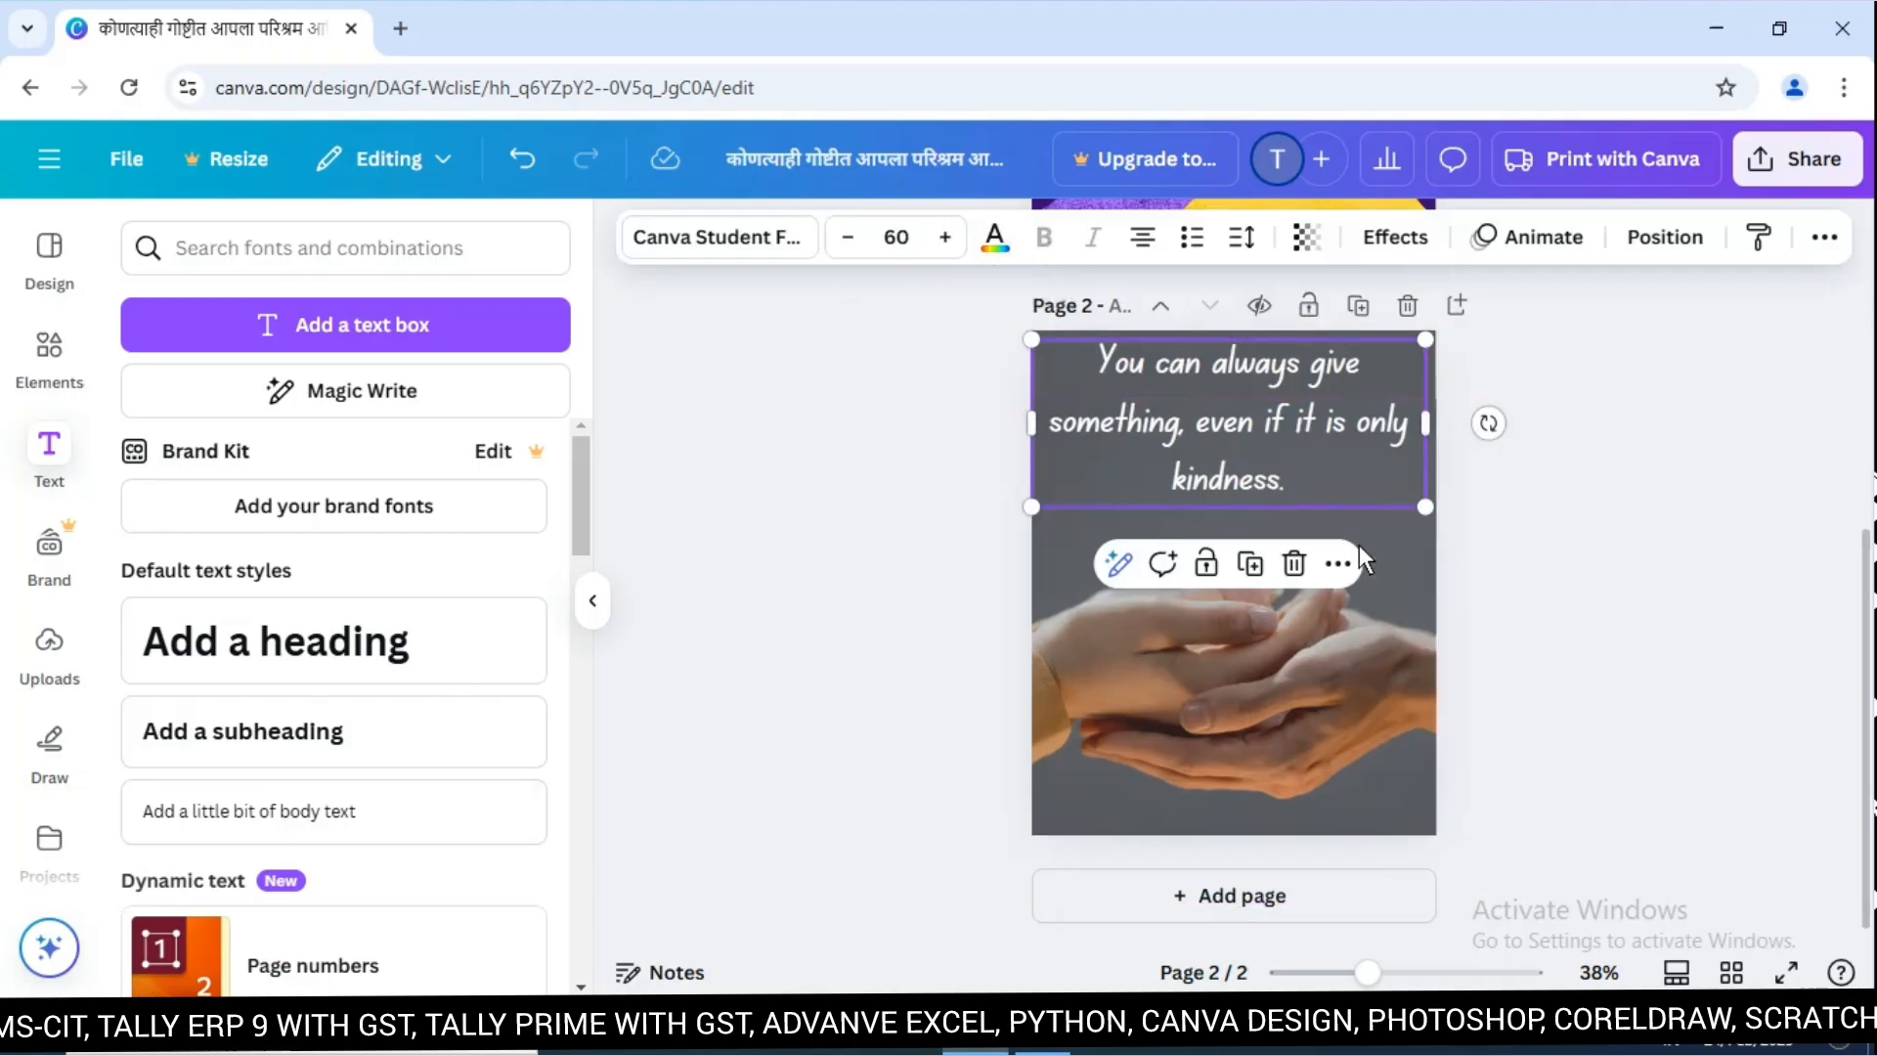
left_click(1613, 537)
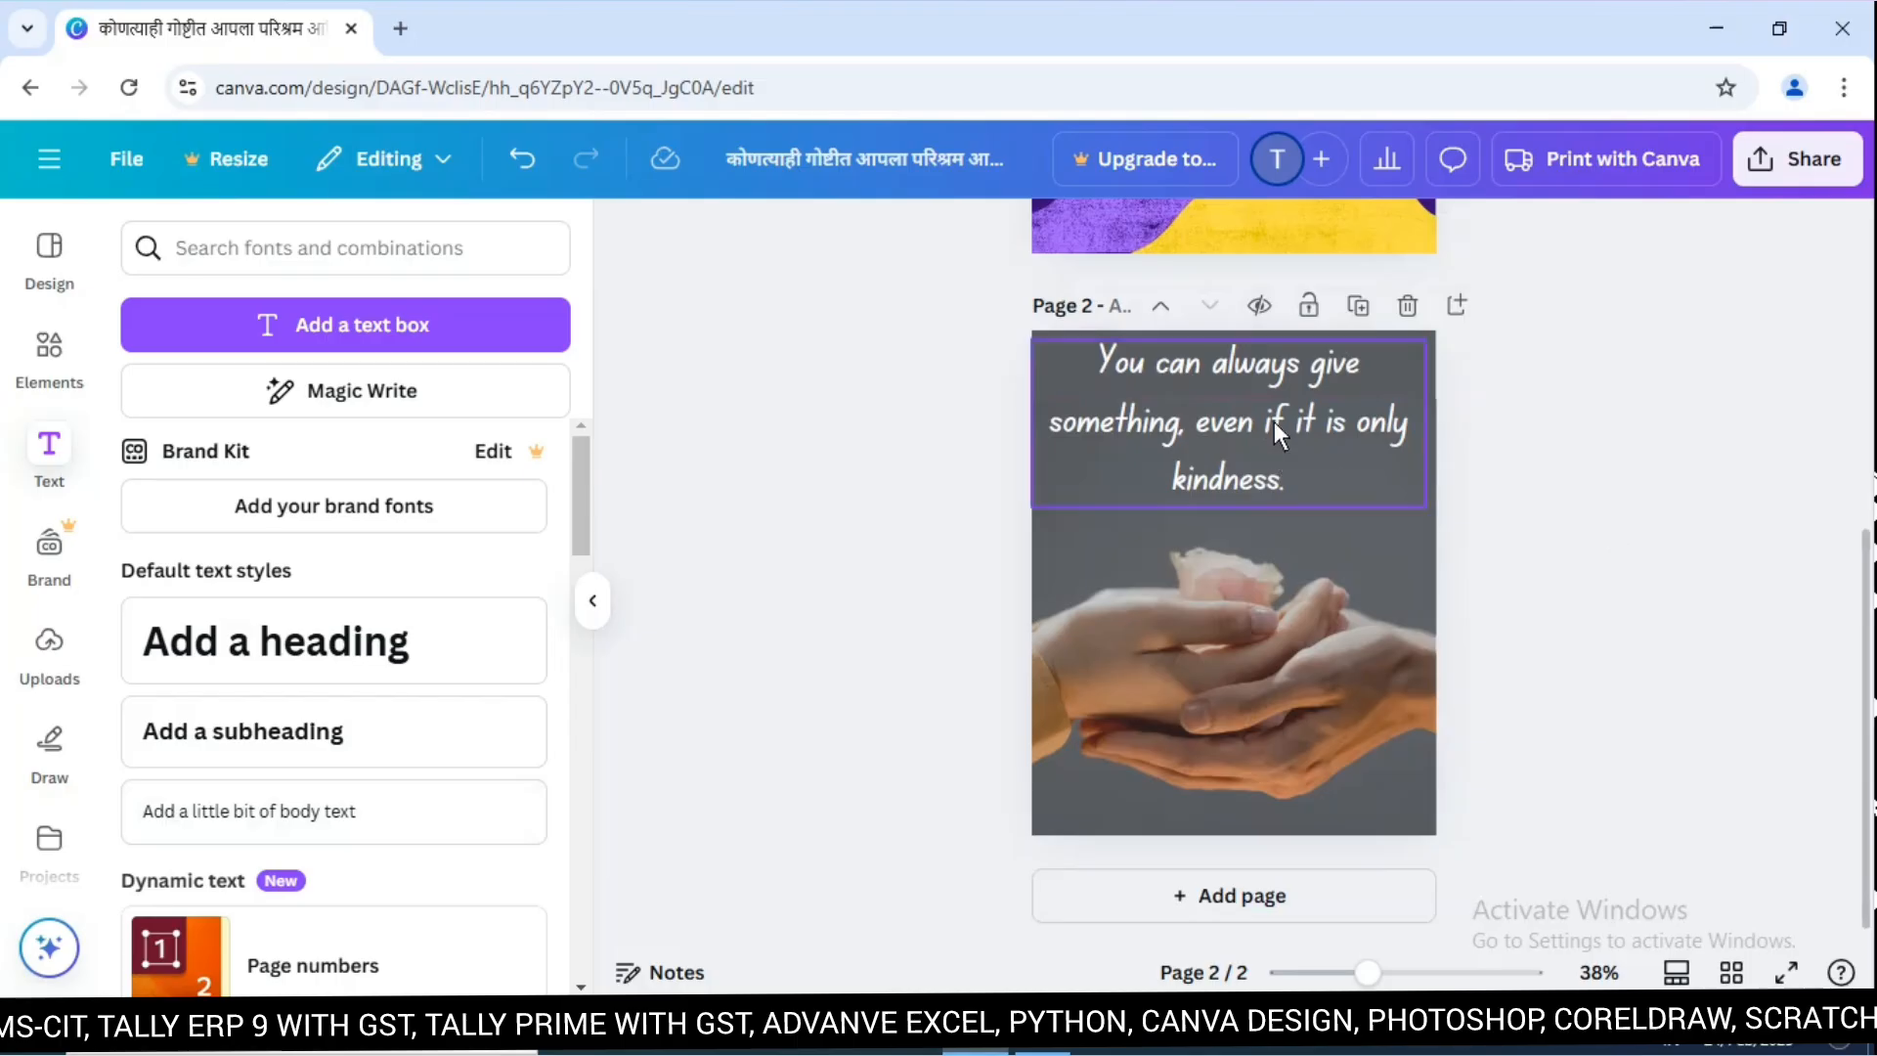
scroll(1548, 569, "up", 4)
scroll(1547, 570, "up", 2)
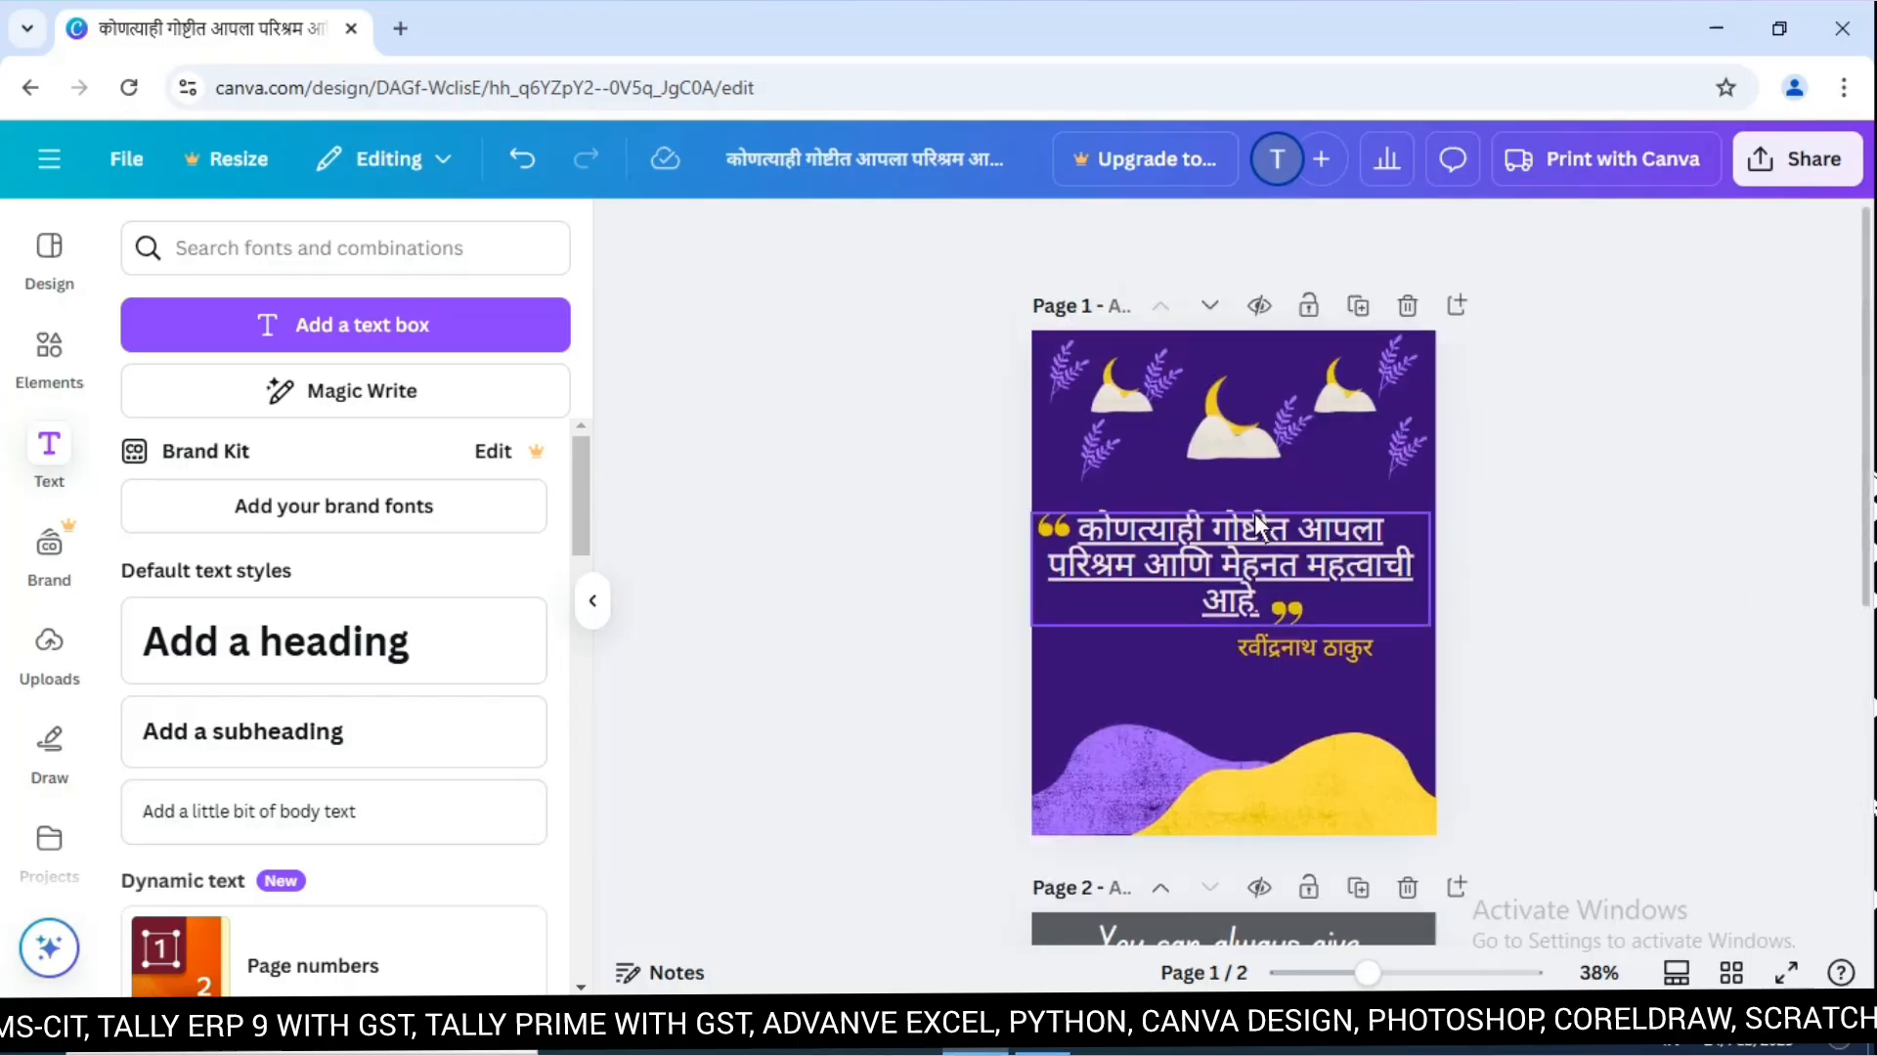
scroll(1574, 574, "down", 5)
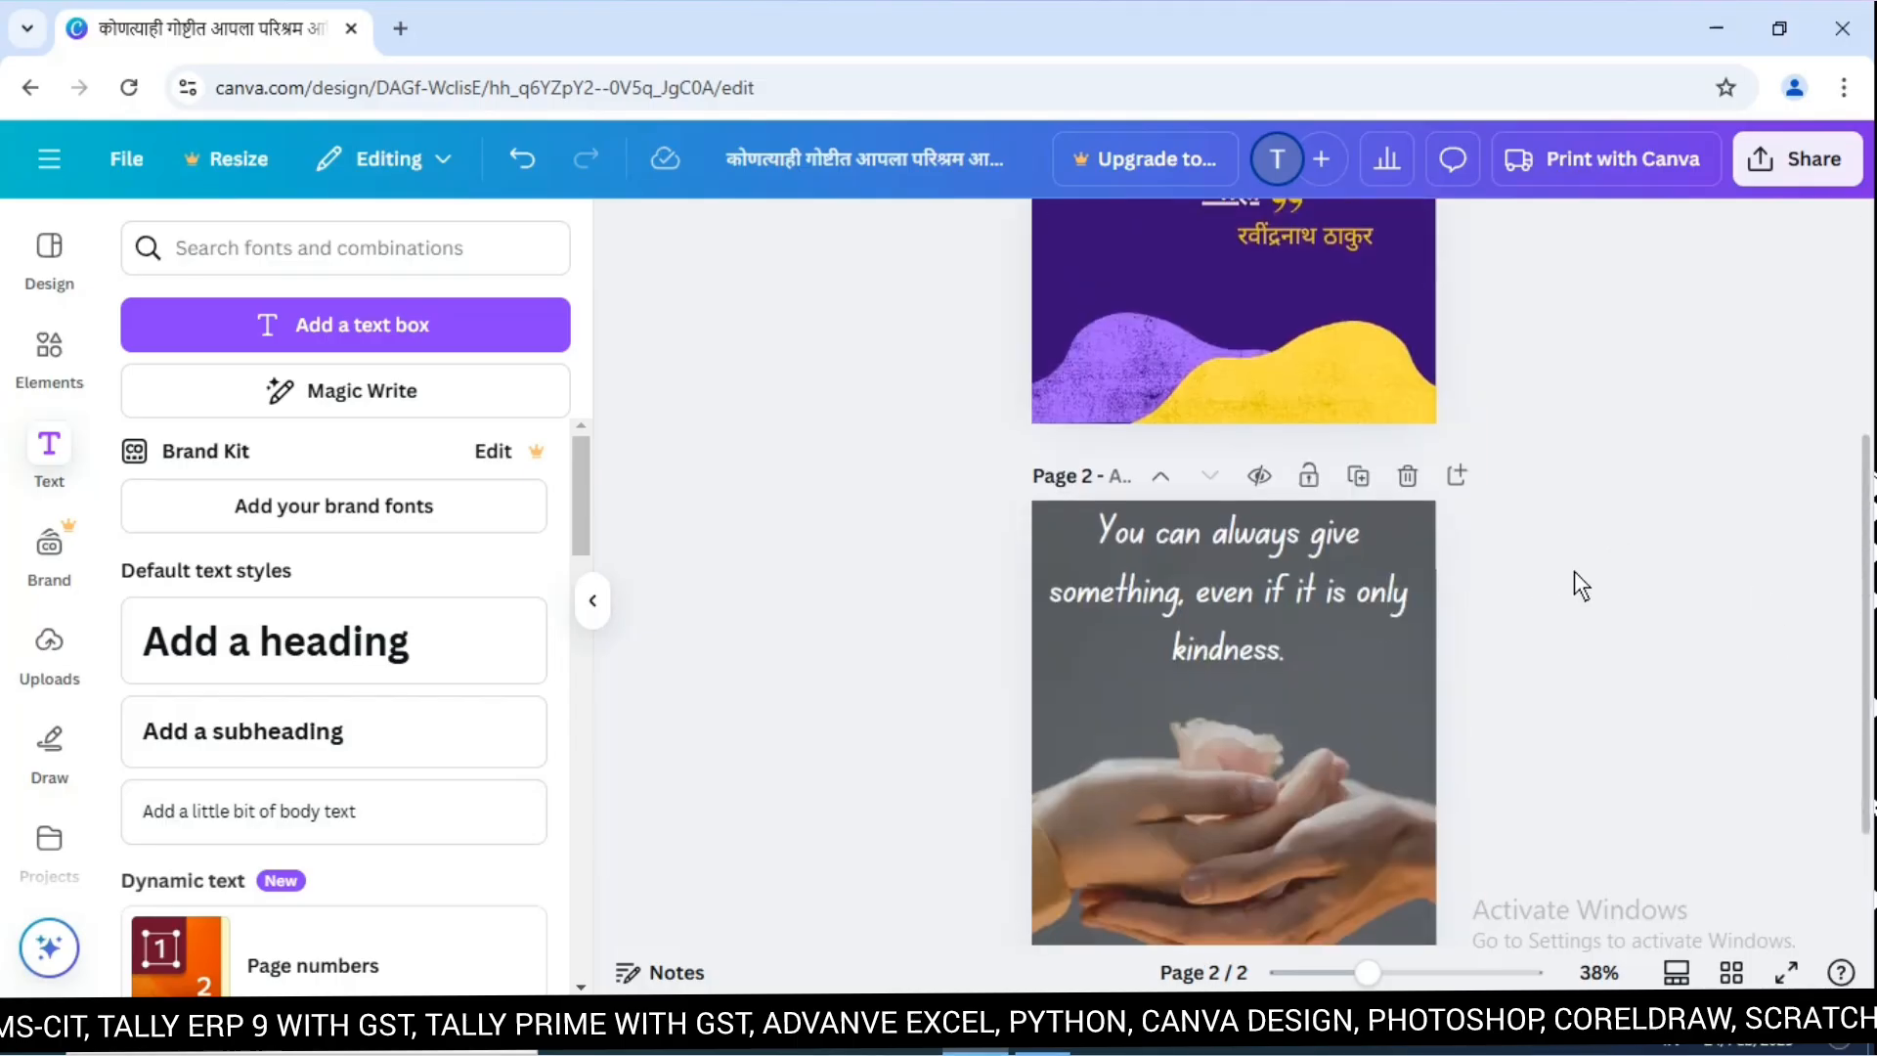
left_click(1291, 590)
left_click_drag(1292, 596, 1292, 599)
left_click(1627, 495)
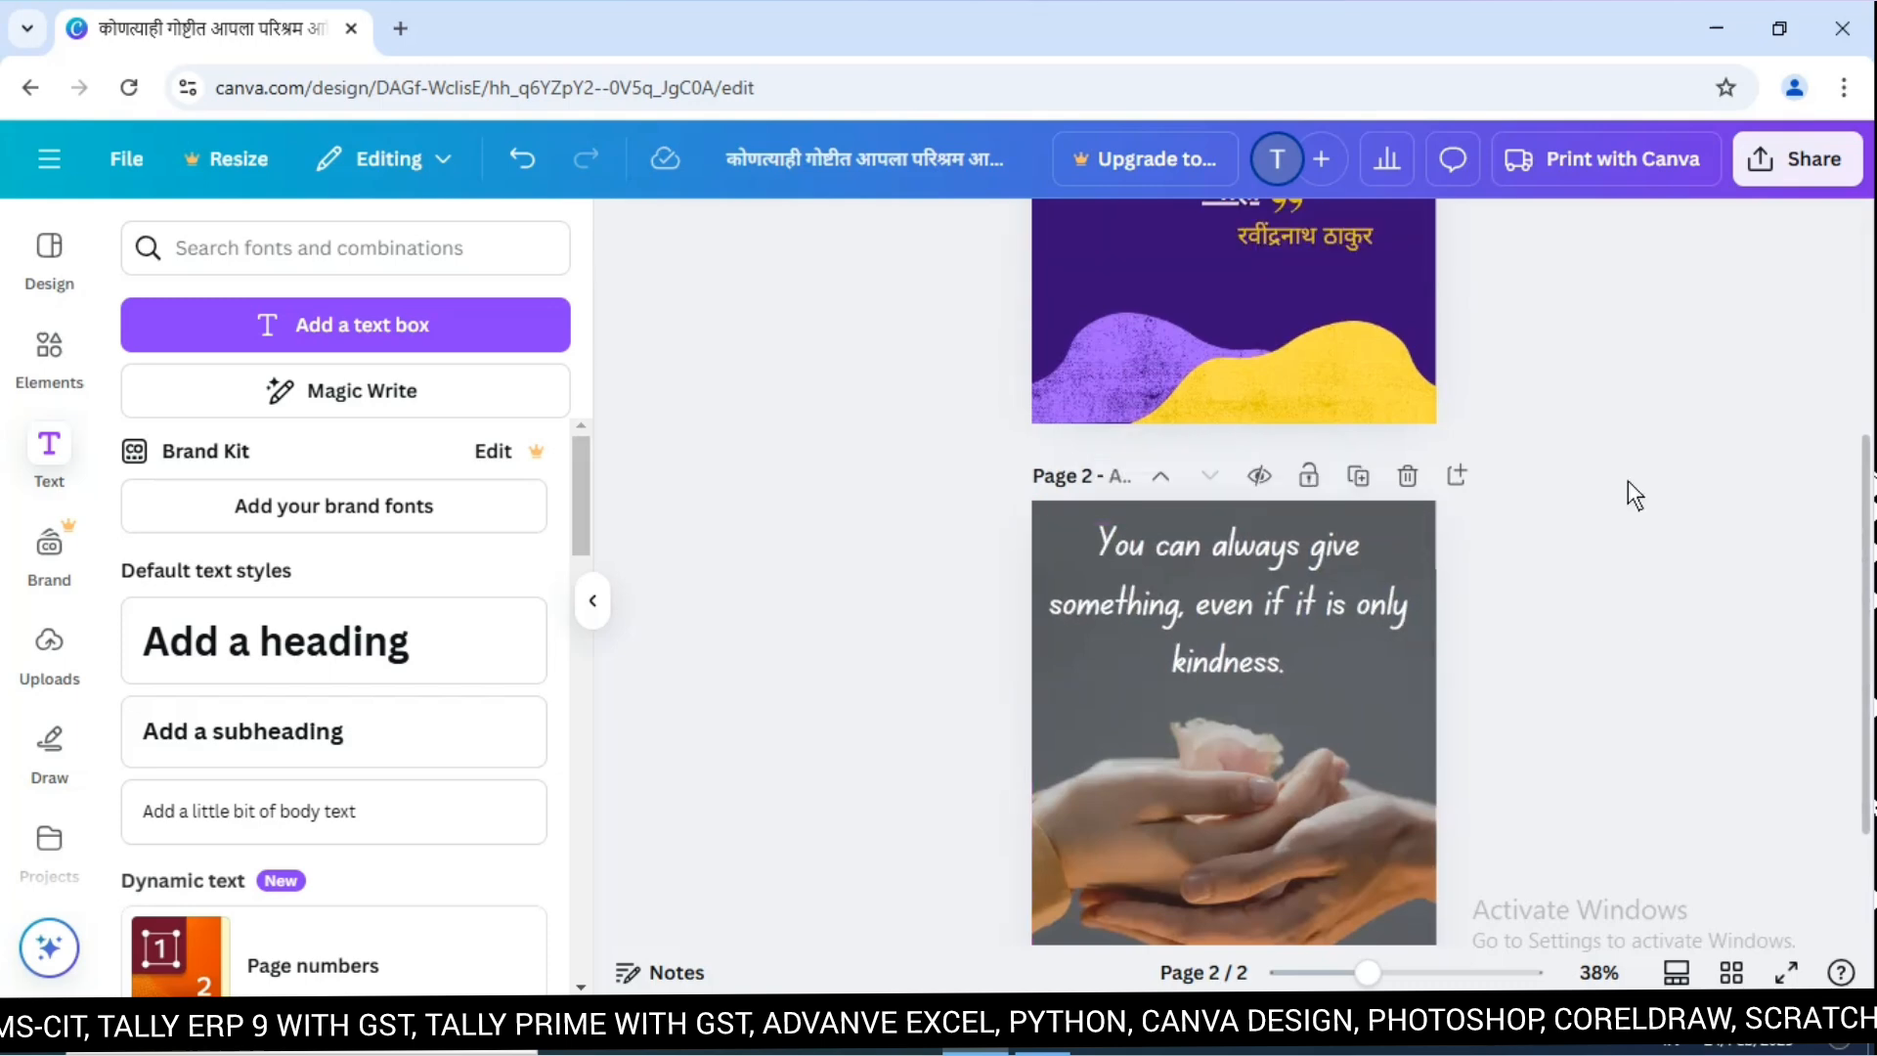
Clear the kindness search, browse the graphics, and add the recently used blue opening quotation mark to page 2.
left_click(51, 371)
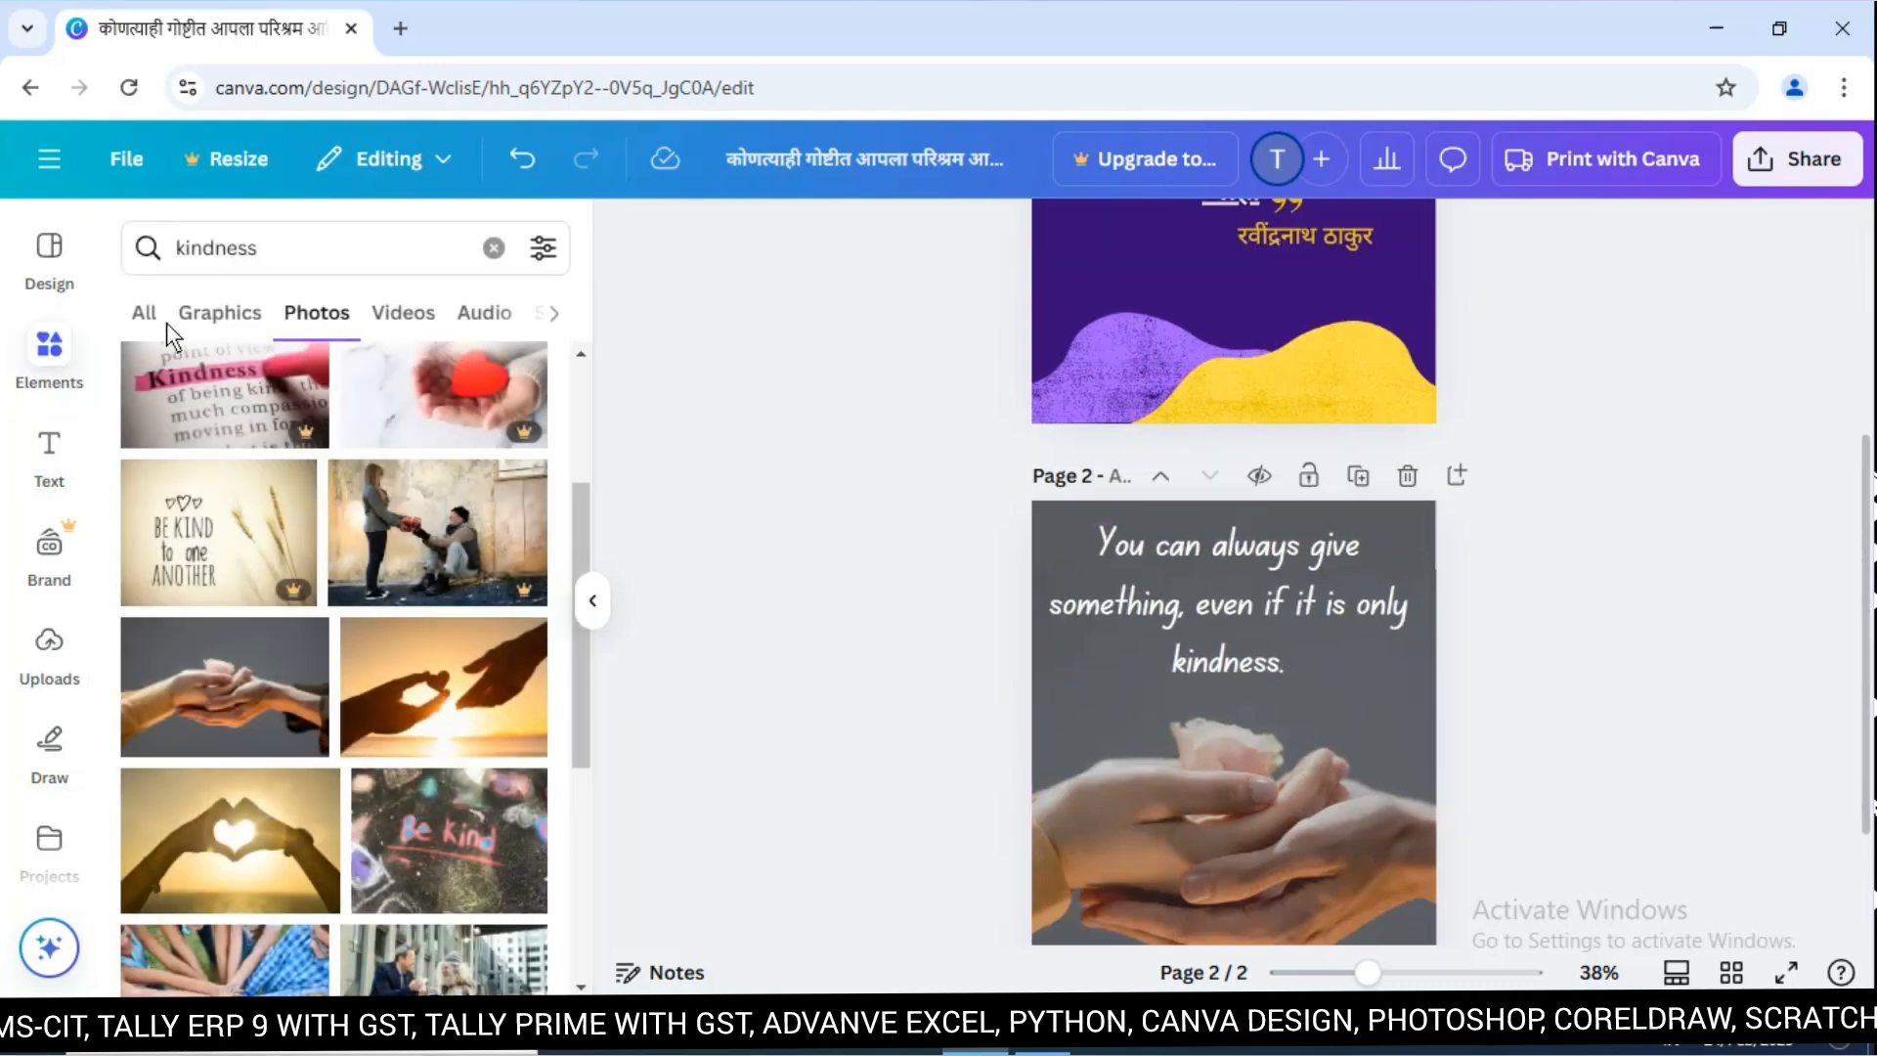
left_click(494, 248)
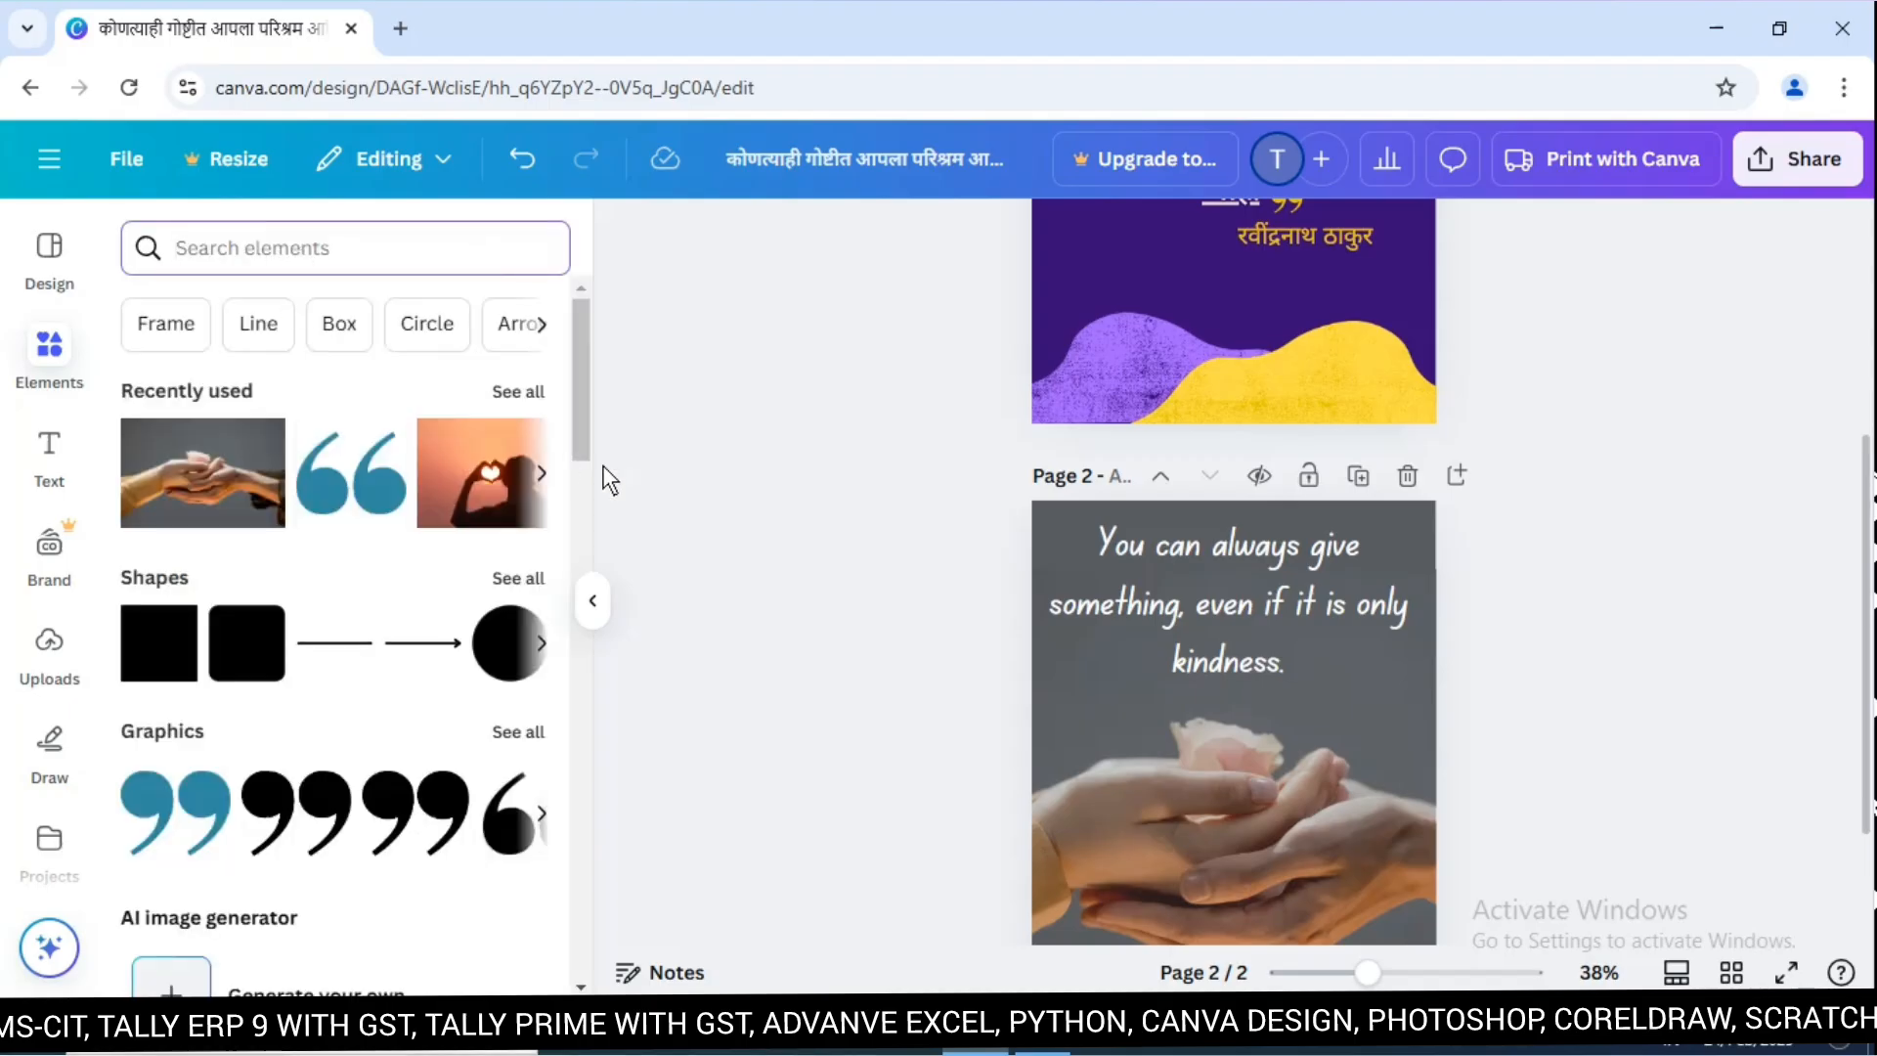
mouse_move(584, 417)
left_mouse_down()
mouse_move(574, 480)
mouse_move(573, 415)
left_mouse_up()
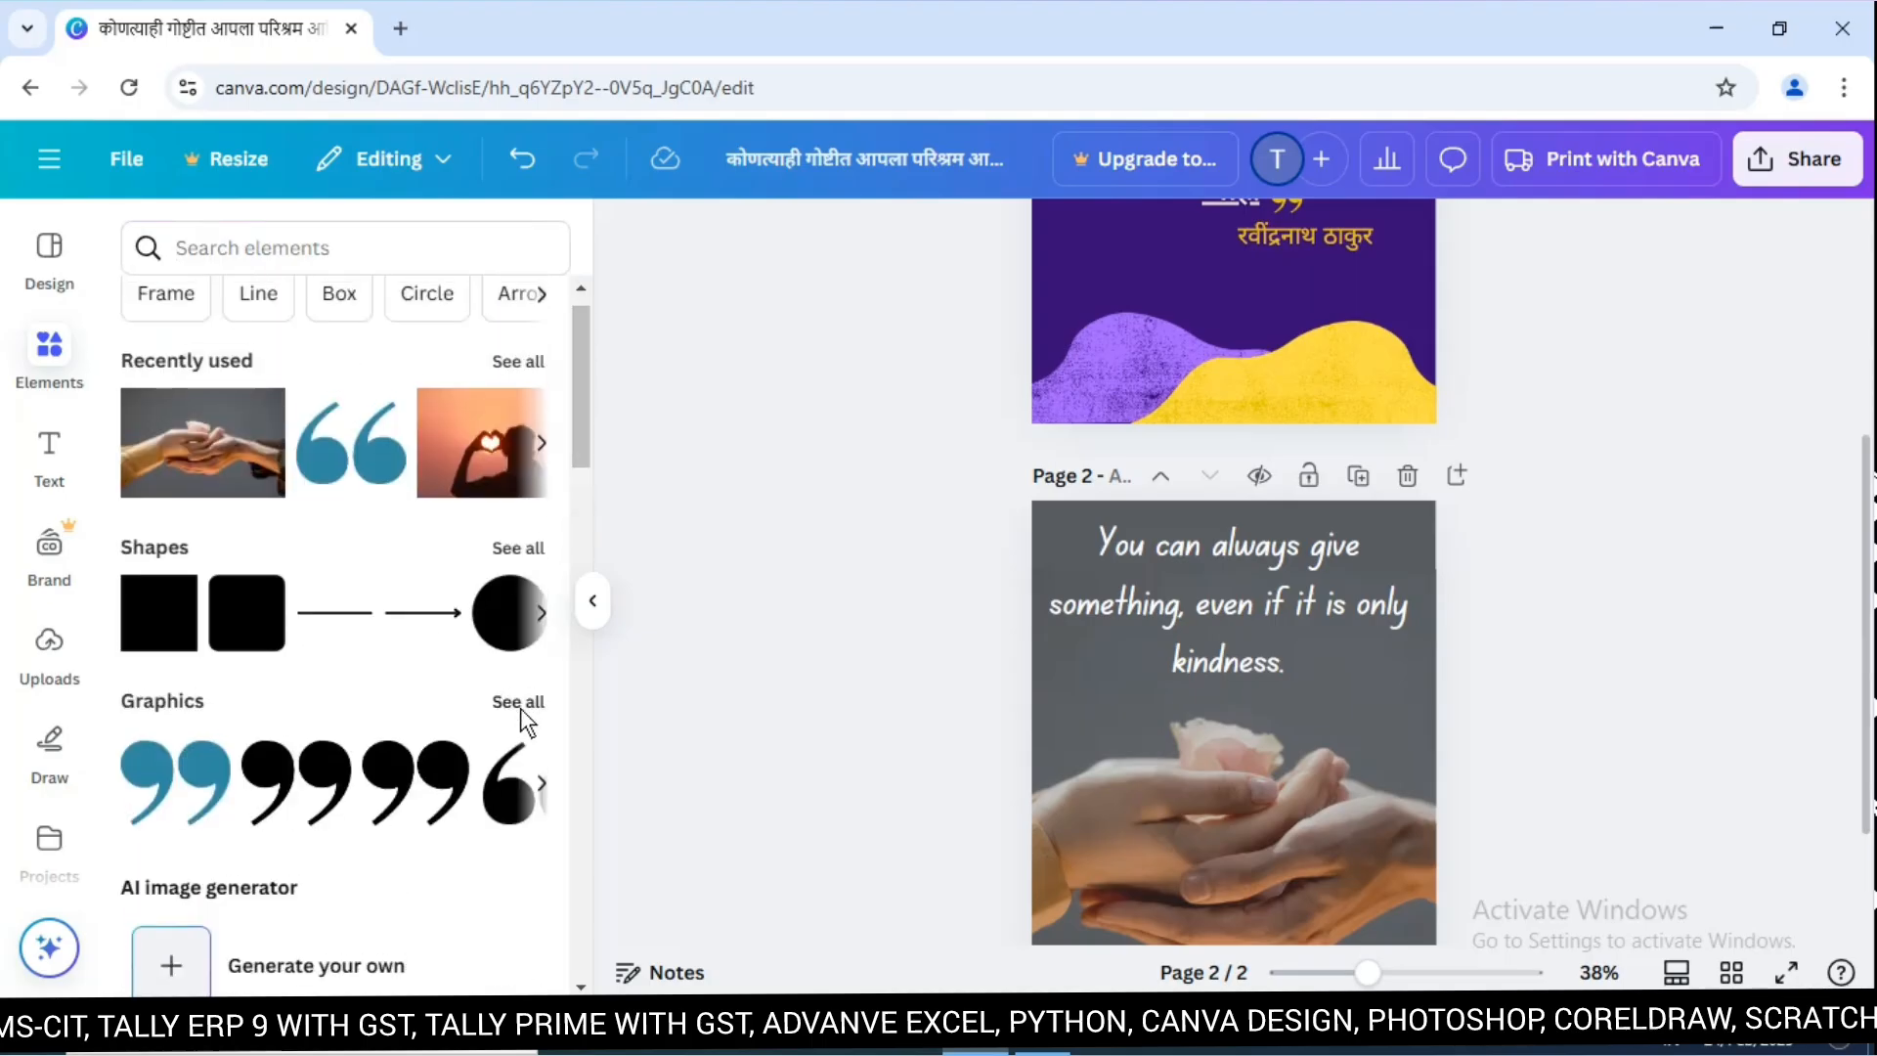
left_click(541, 775)
left_click(542, 780)
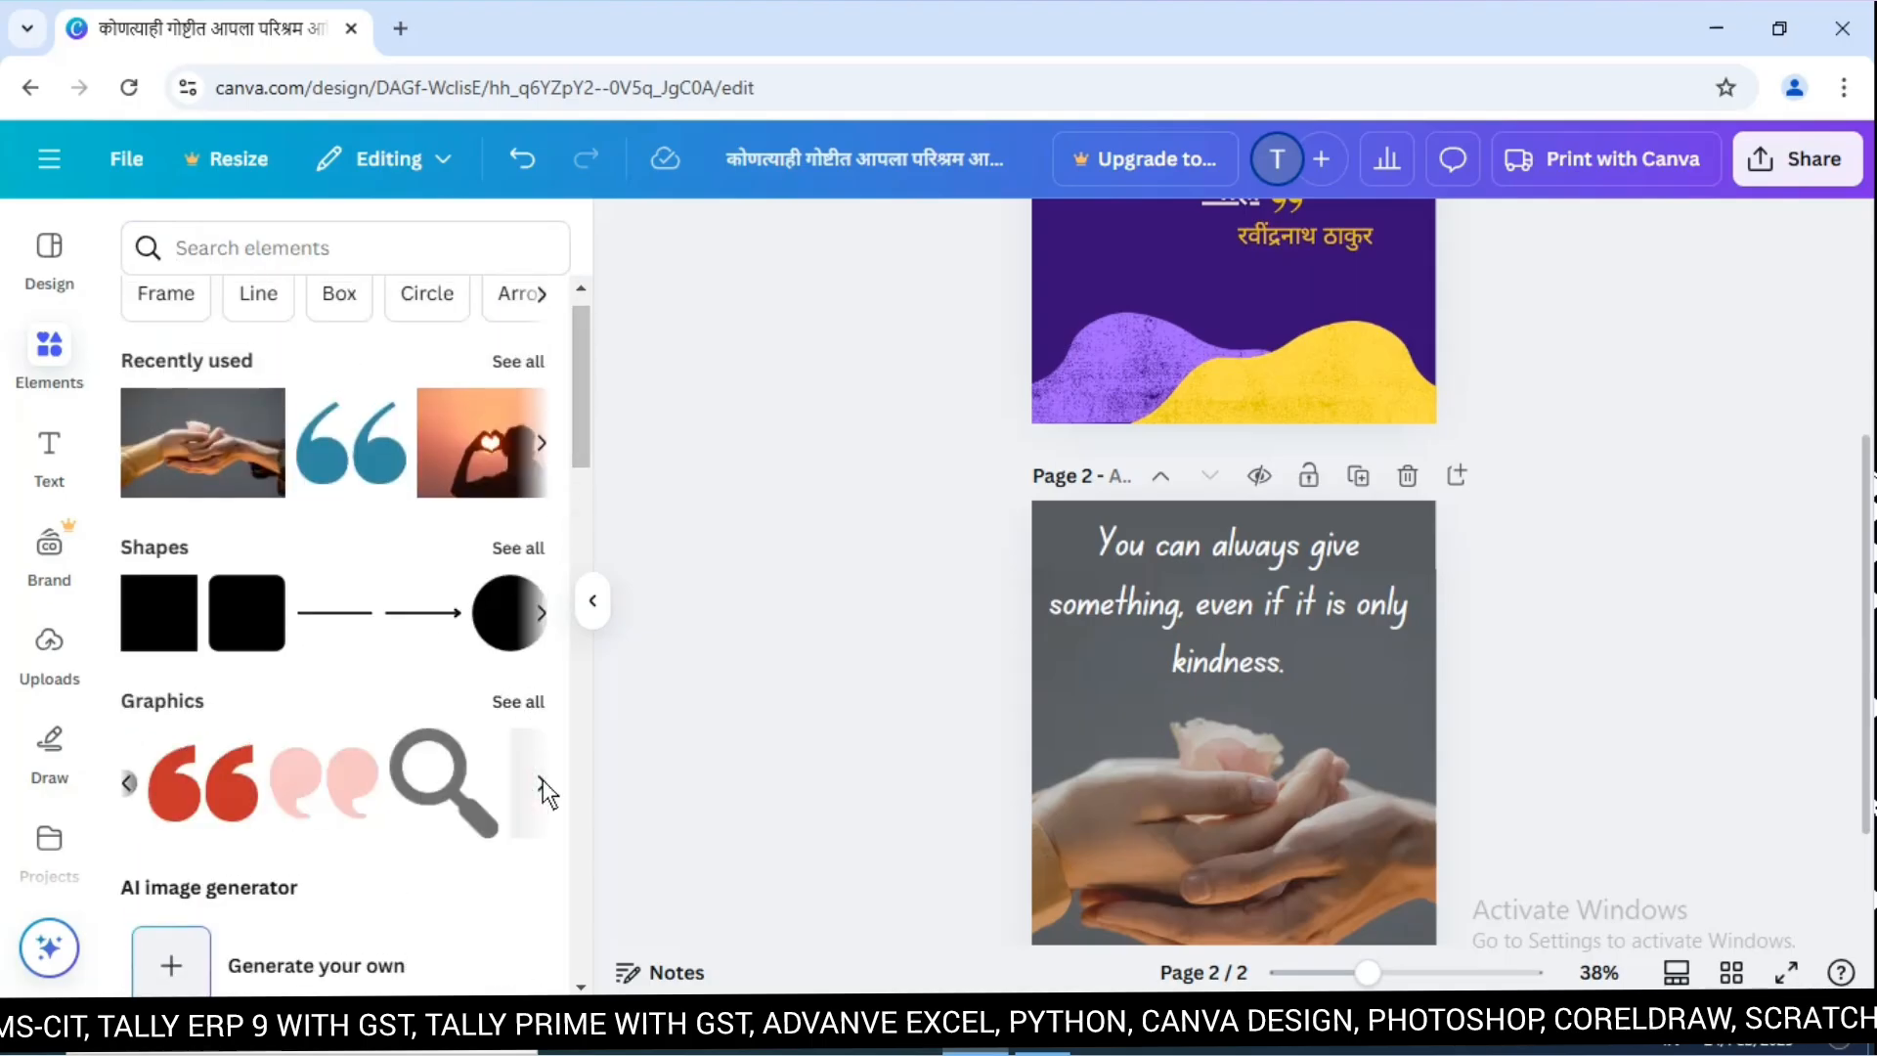
left_click(542, 778)
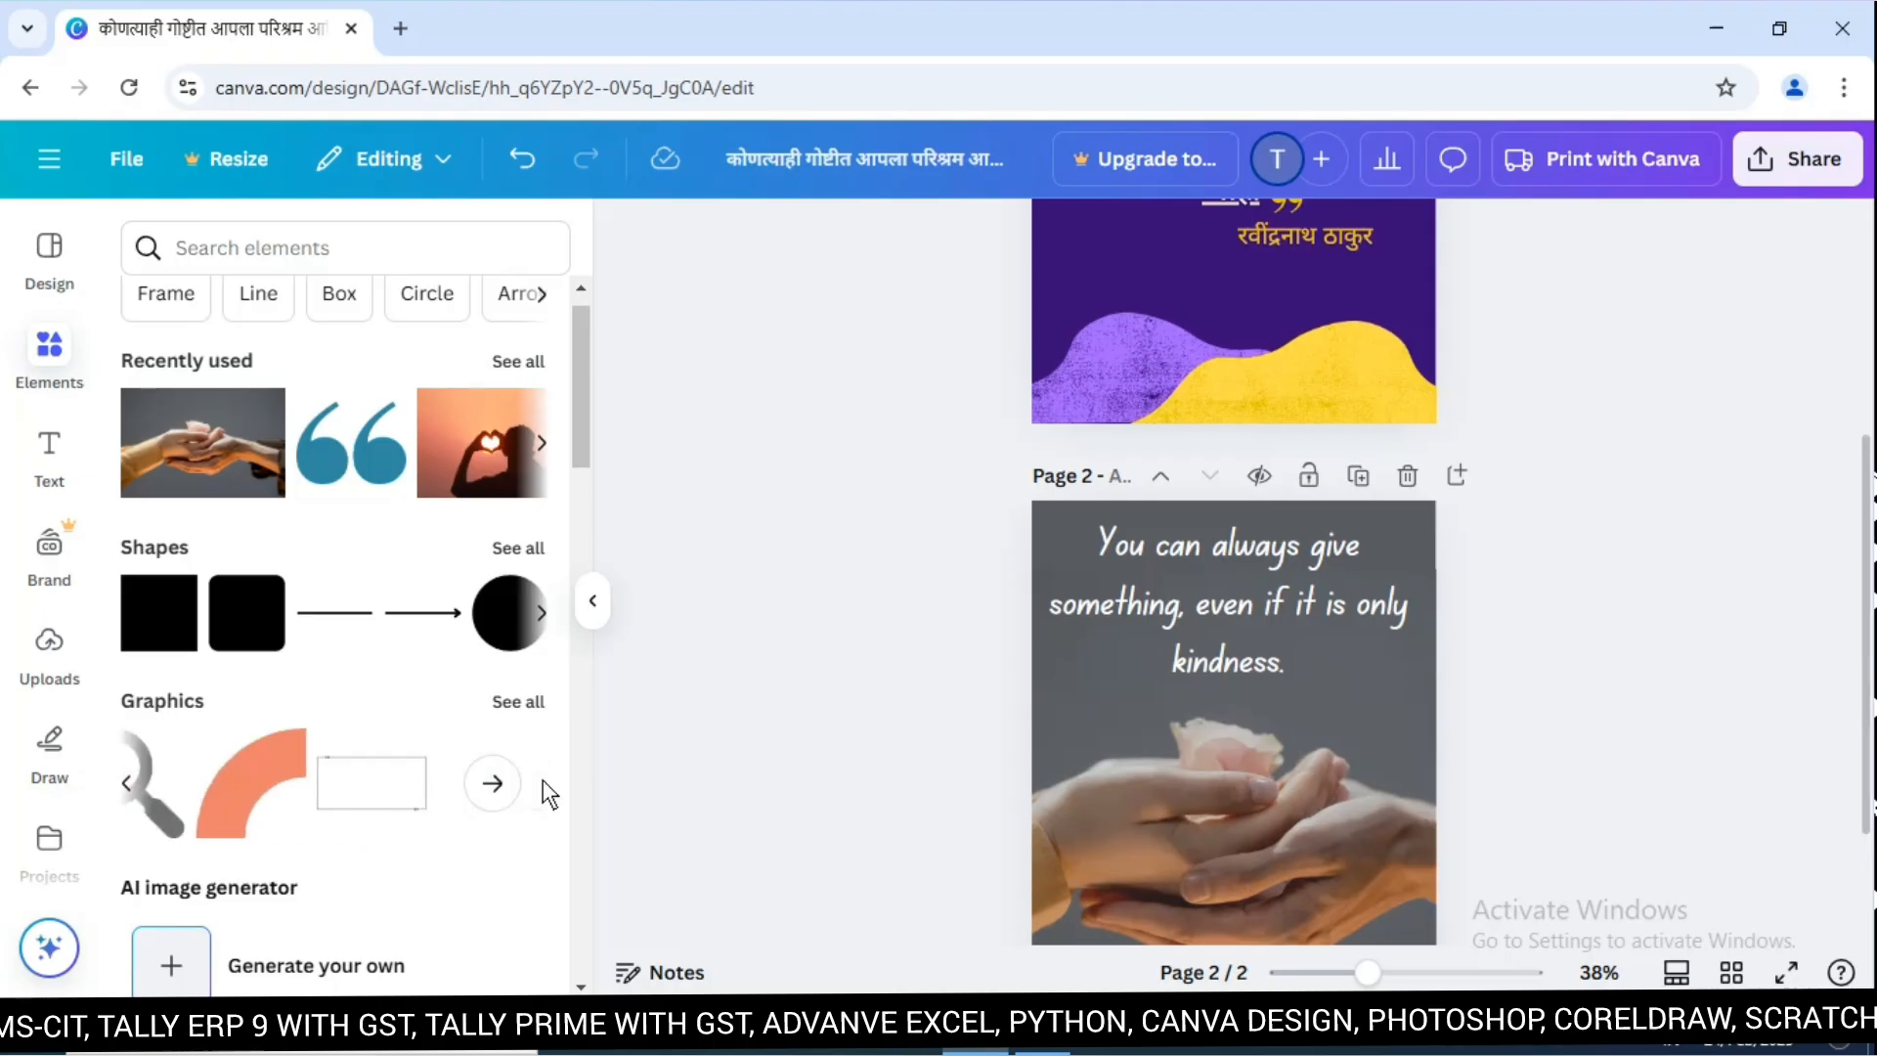
left_click(359, 459)
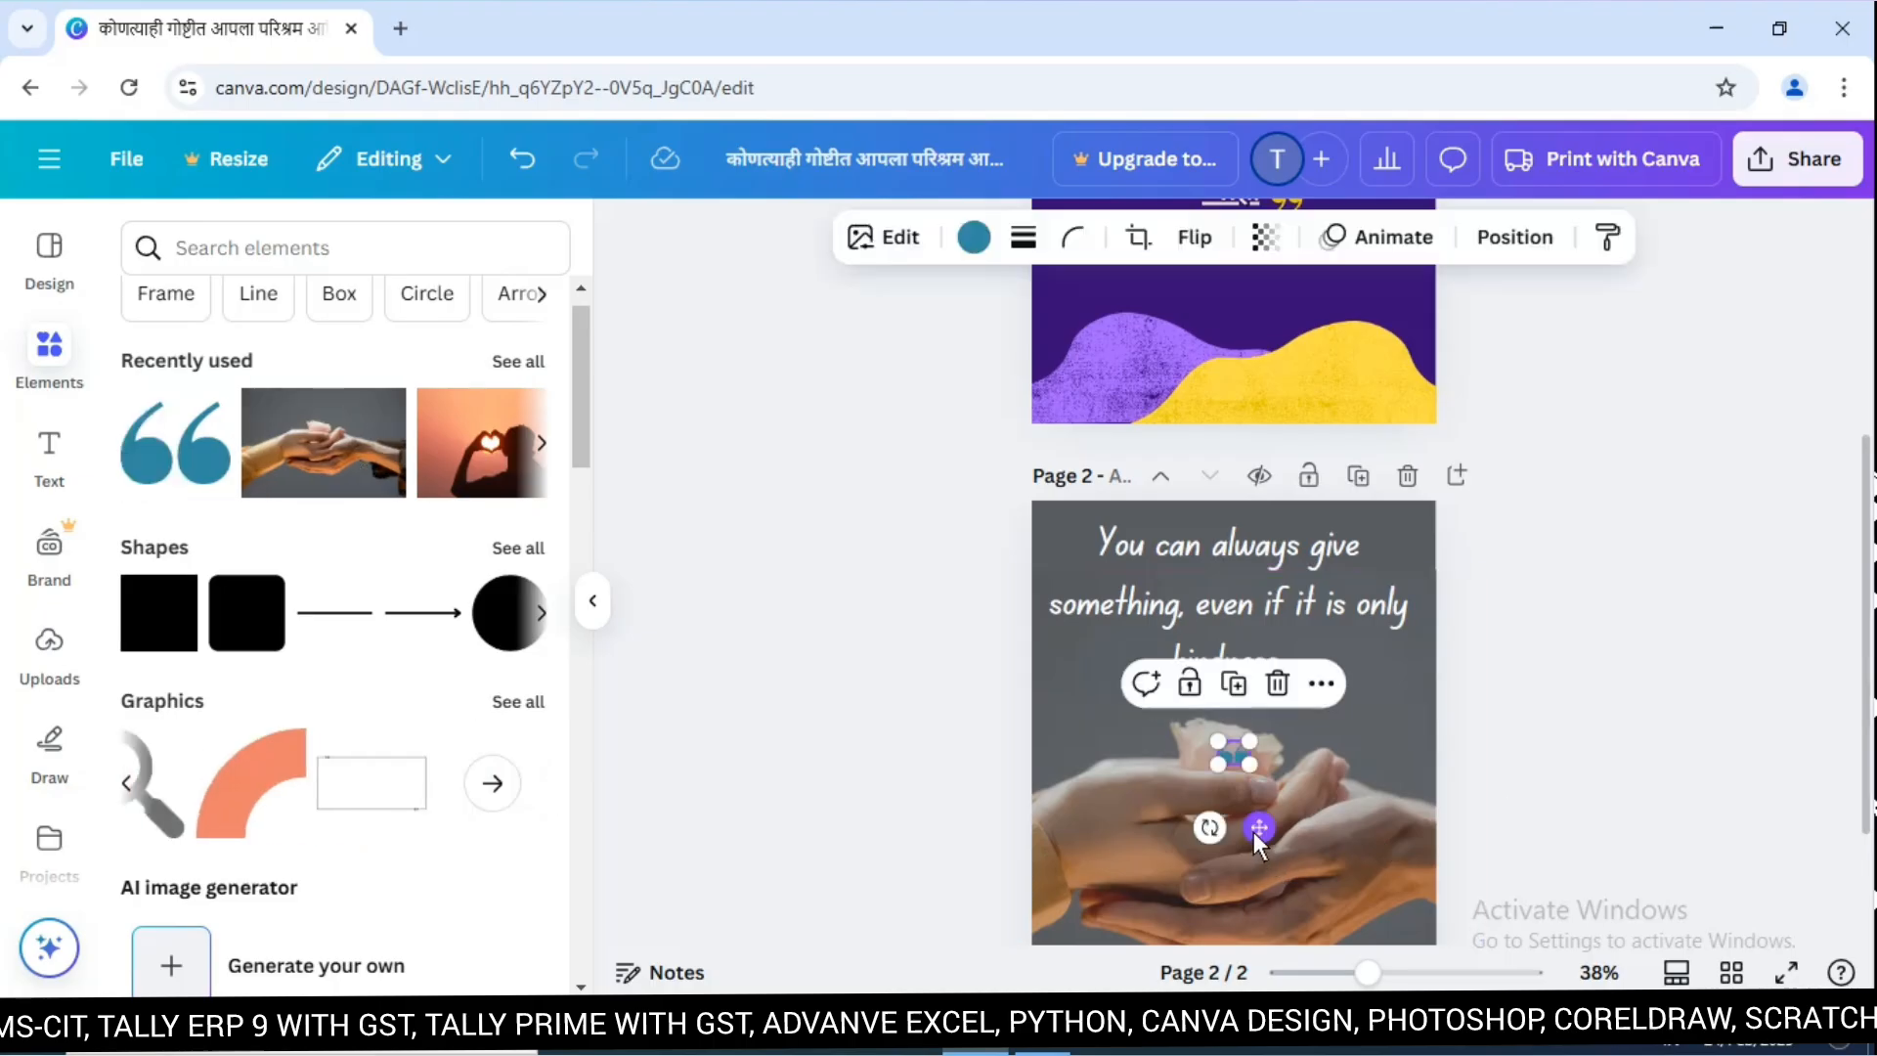
Enlarge the quotation mark slightly and place it above and just before the quote's first word "You".
left_click_drag(1253, 831, 1081, 614)
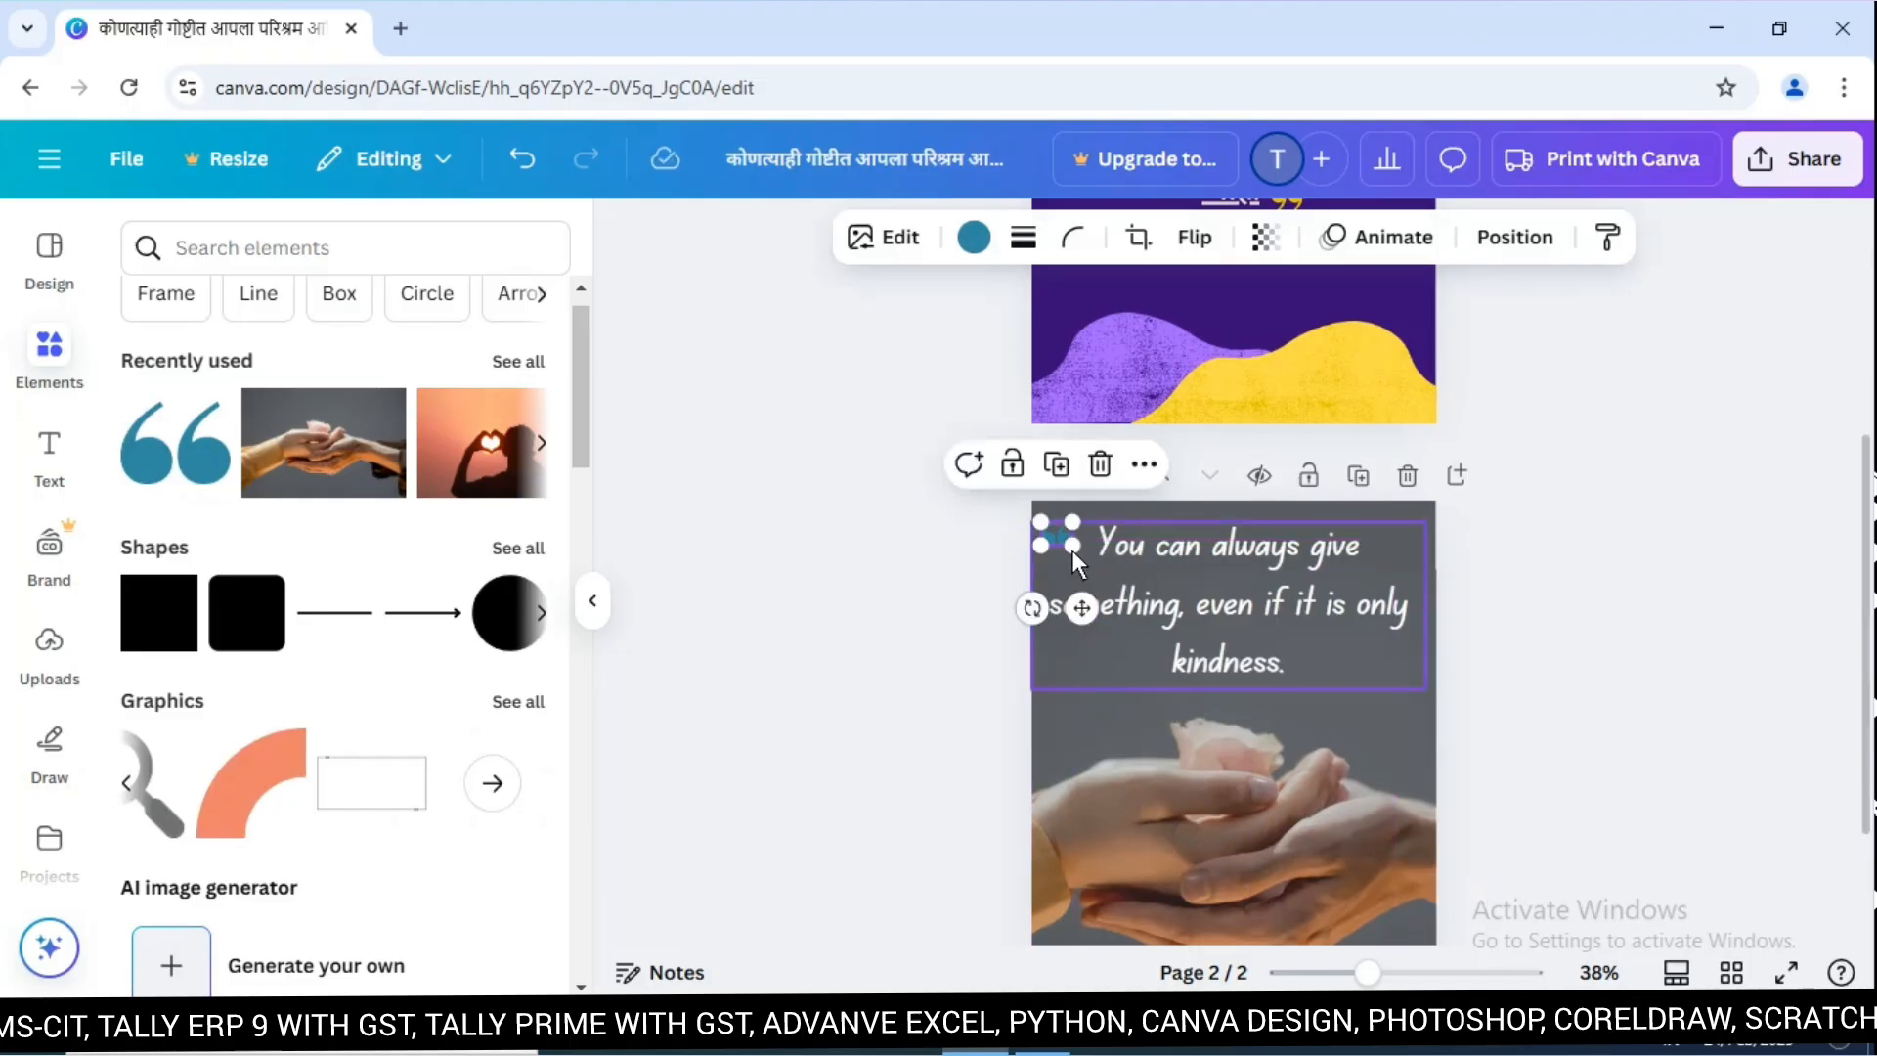
left_click_drag(1072, 547, 1102, 568)
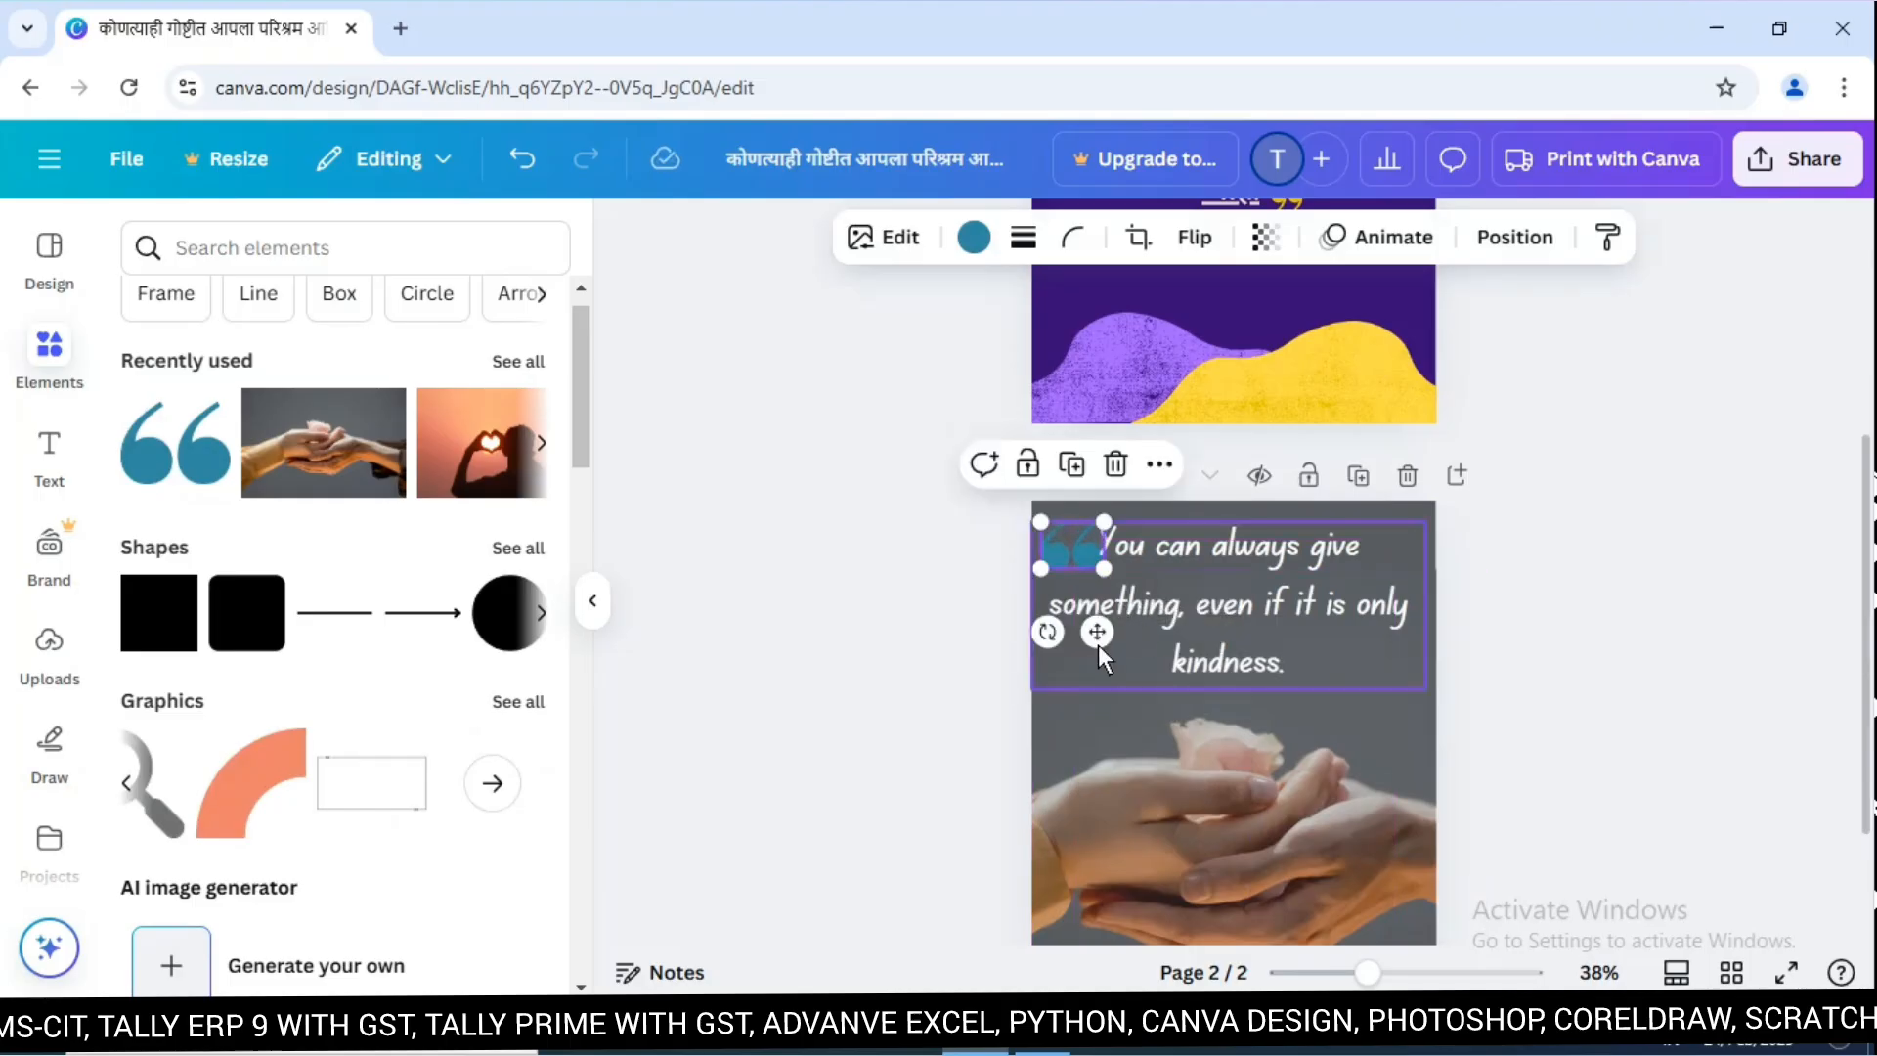
left_click_drag(1095, 636, 1090, 560)
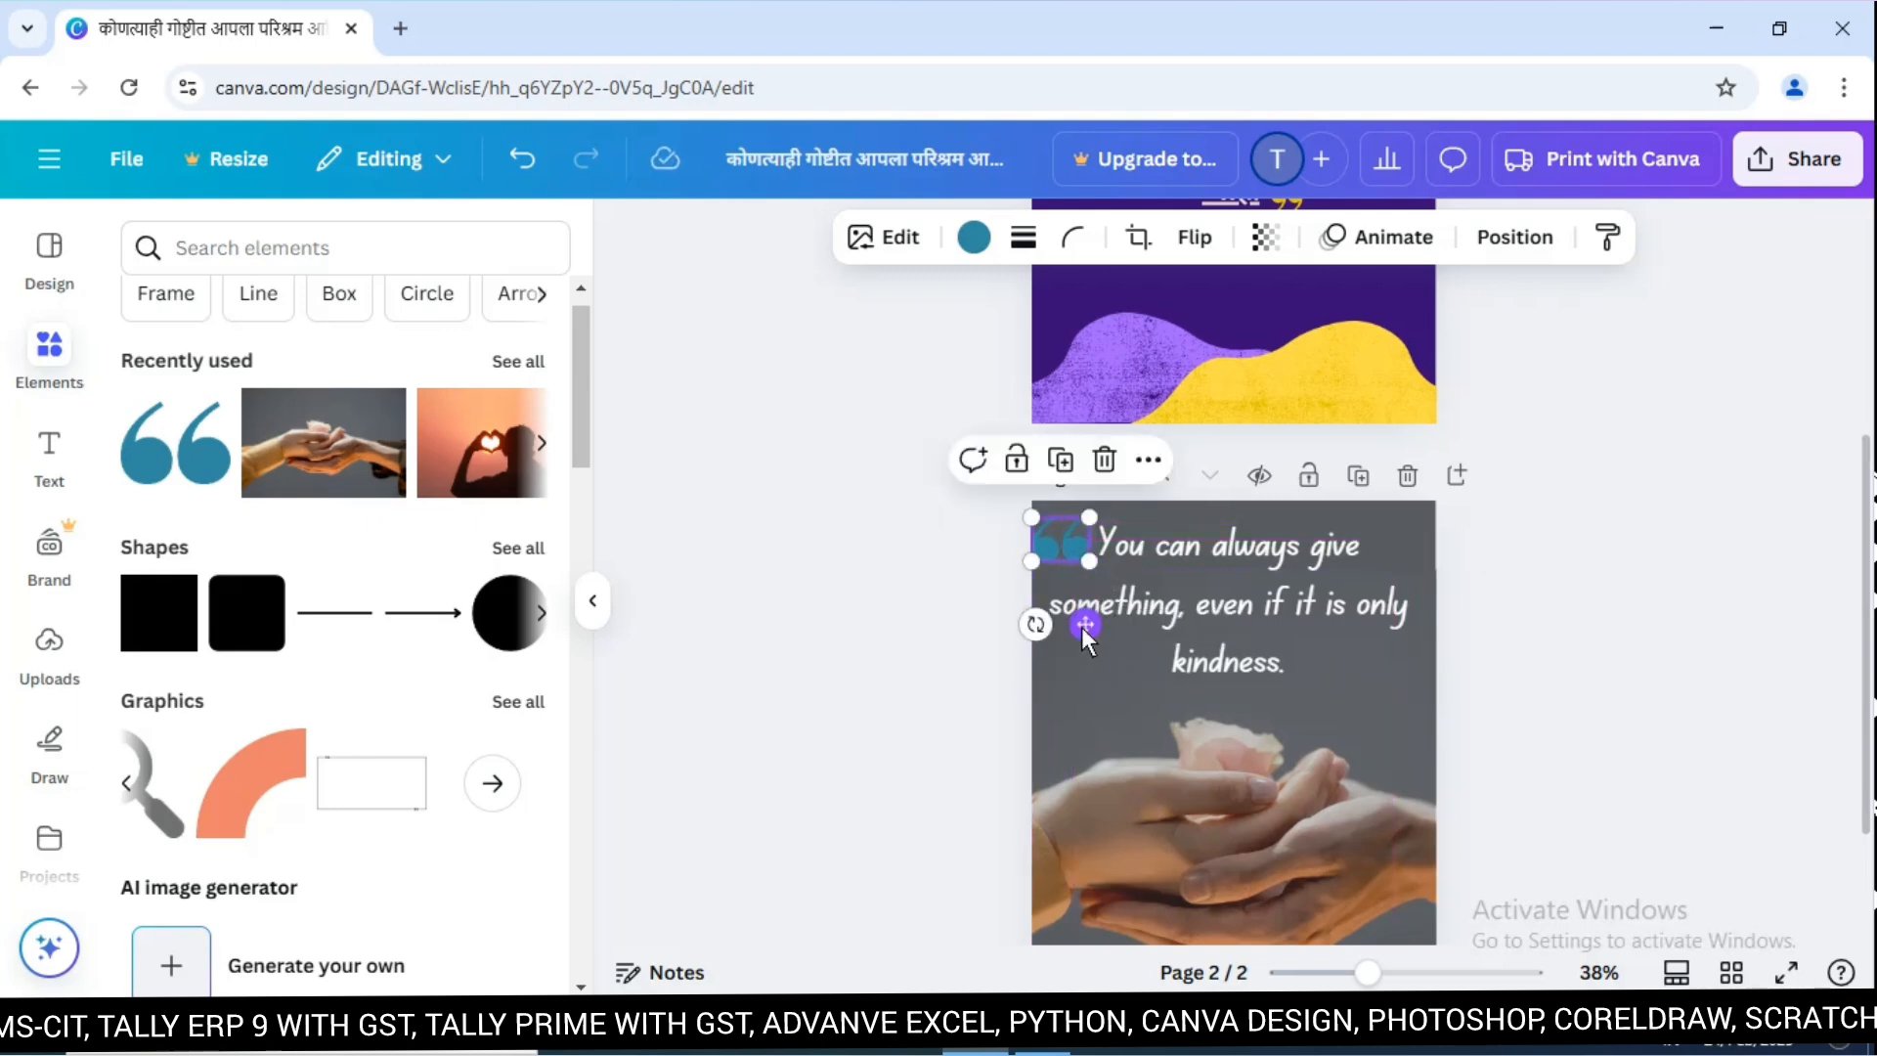
left_click_drag(1085, 627, 1086, 621)
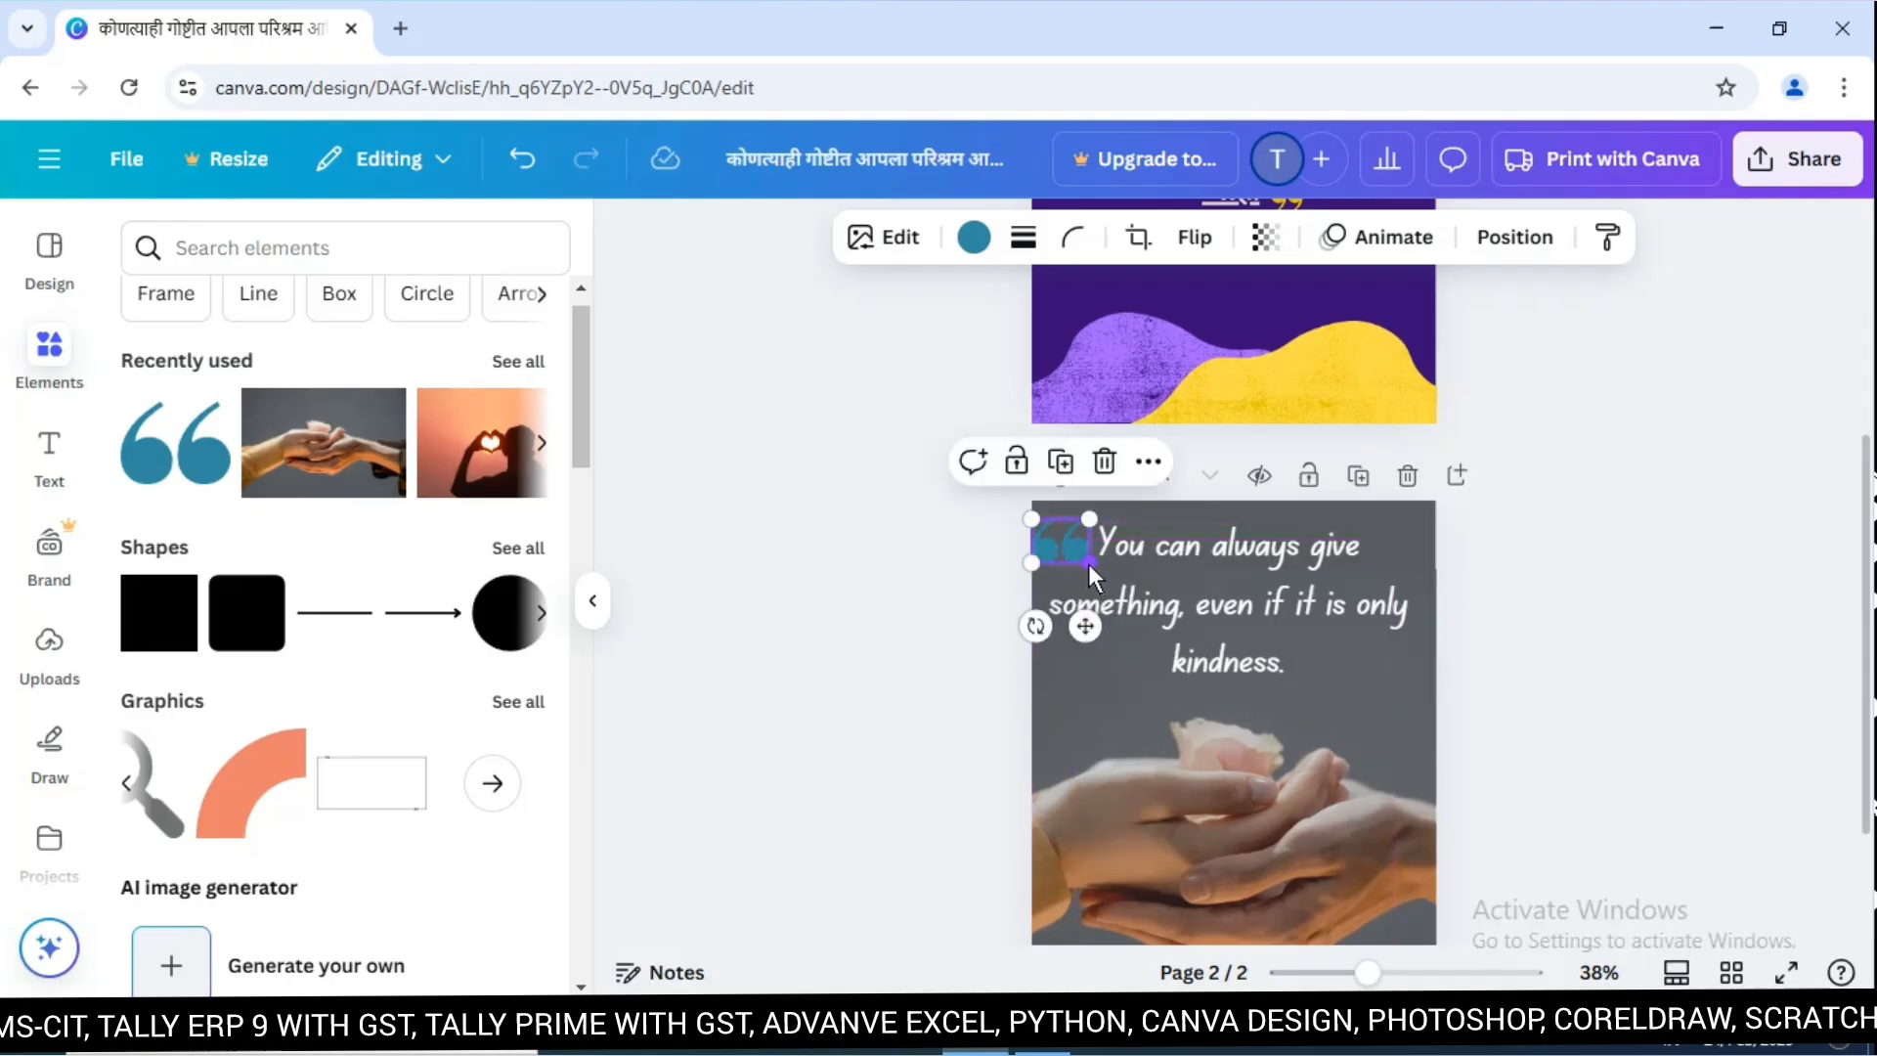
left_click_drag(1088, 563, 1090, 613)
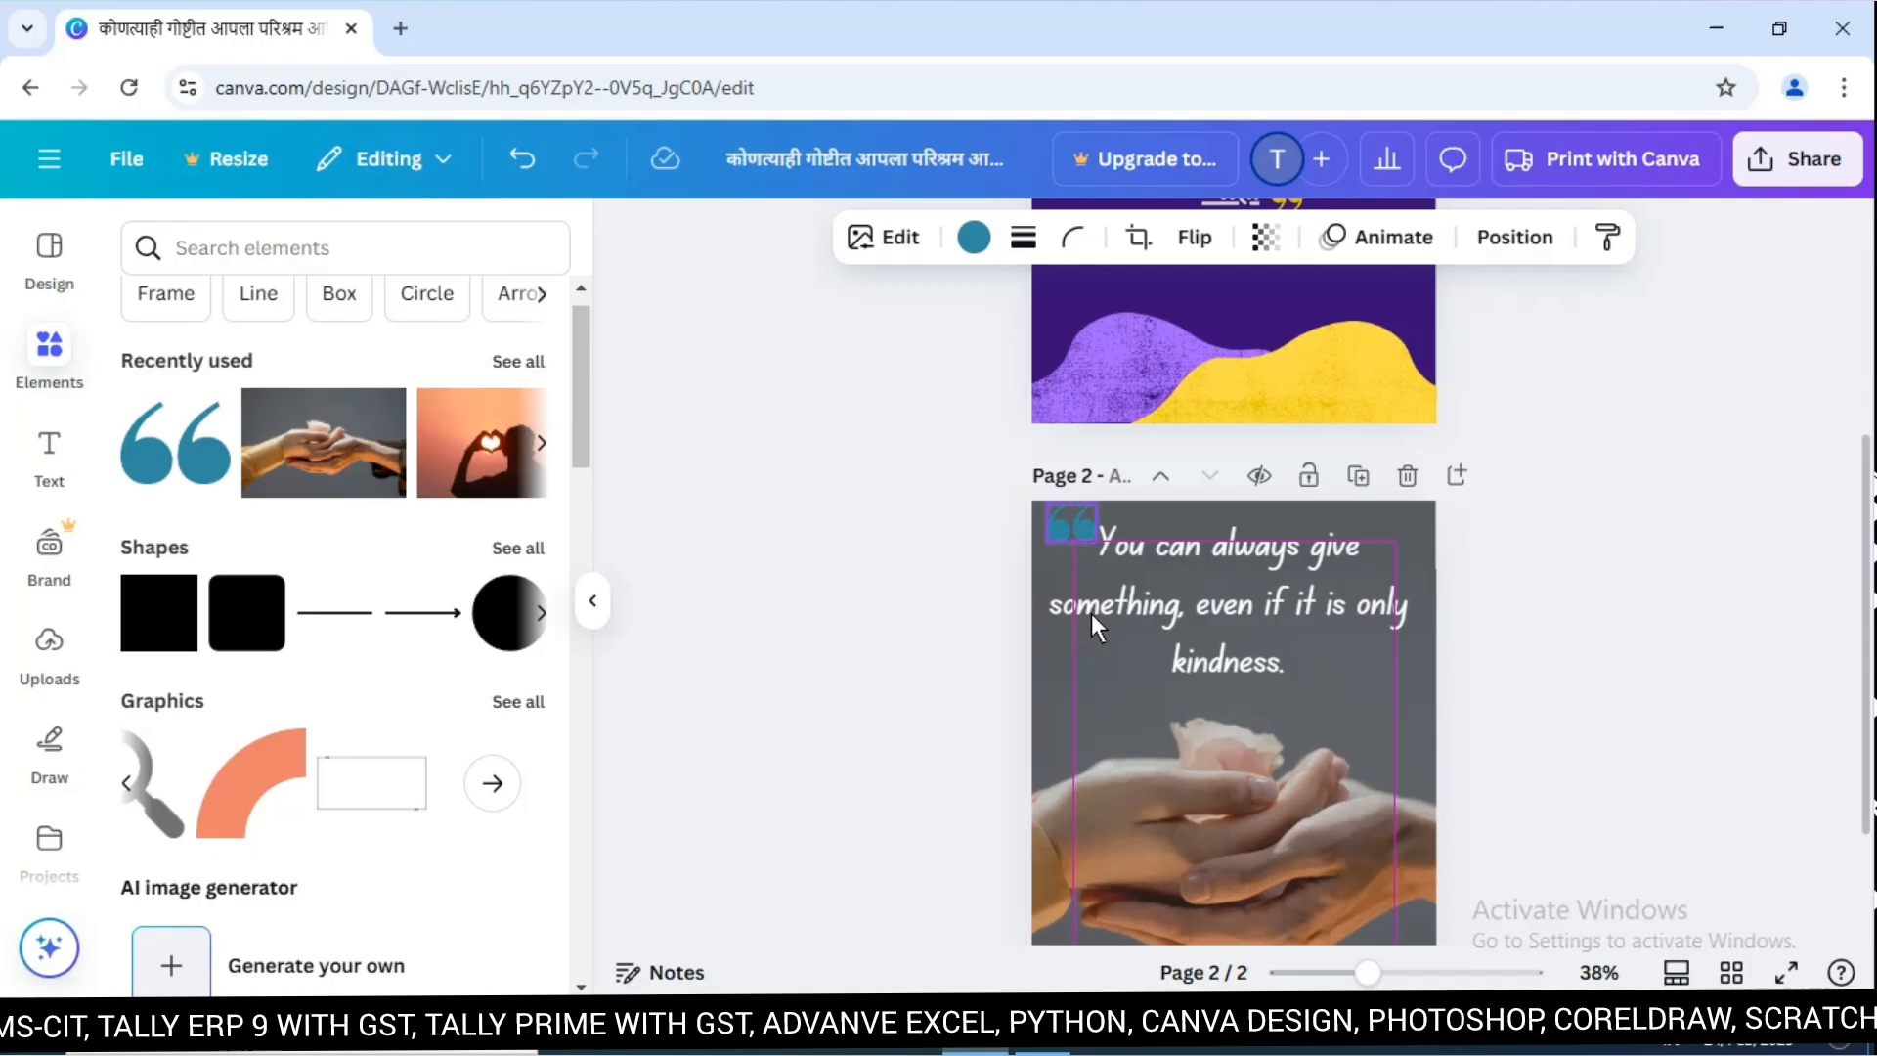
left_click_drag(1091, 613, 1091, 613)
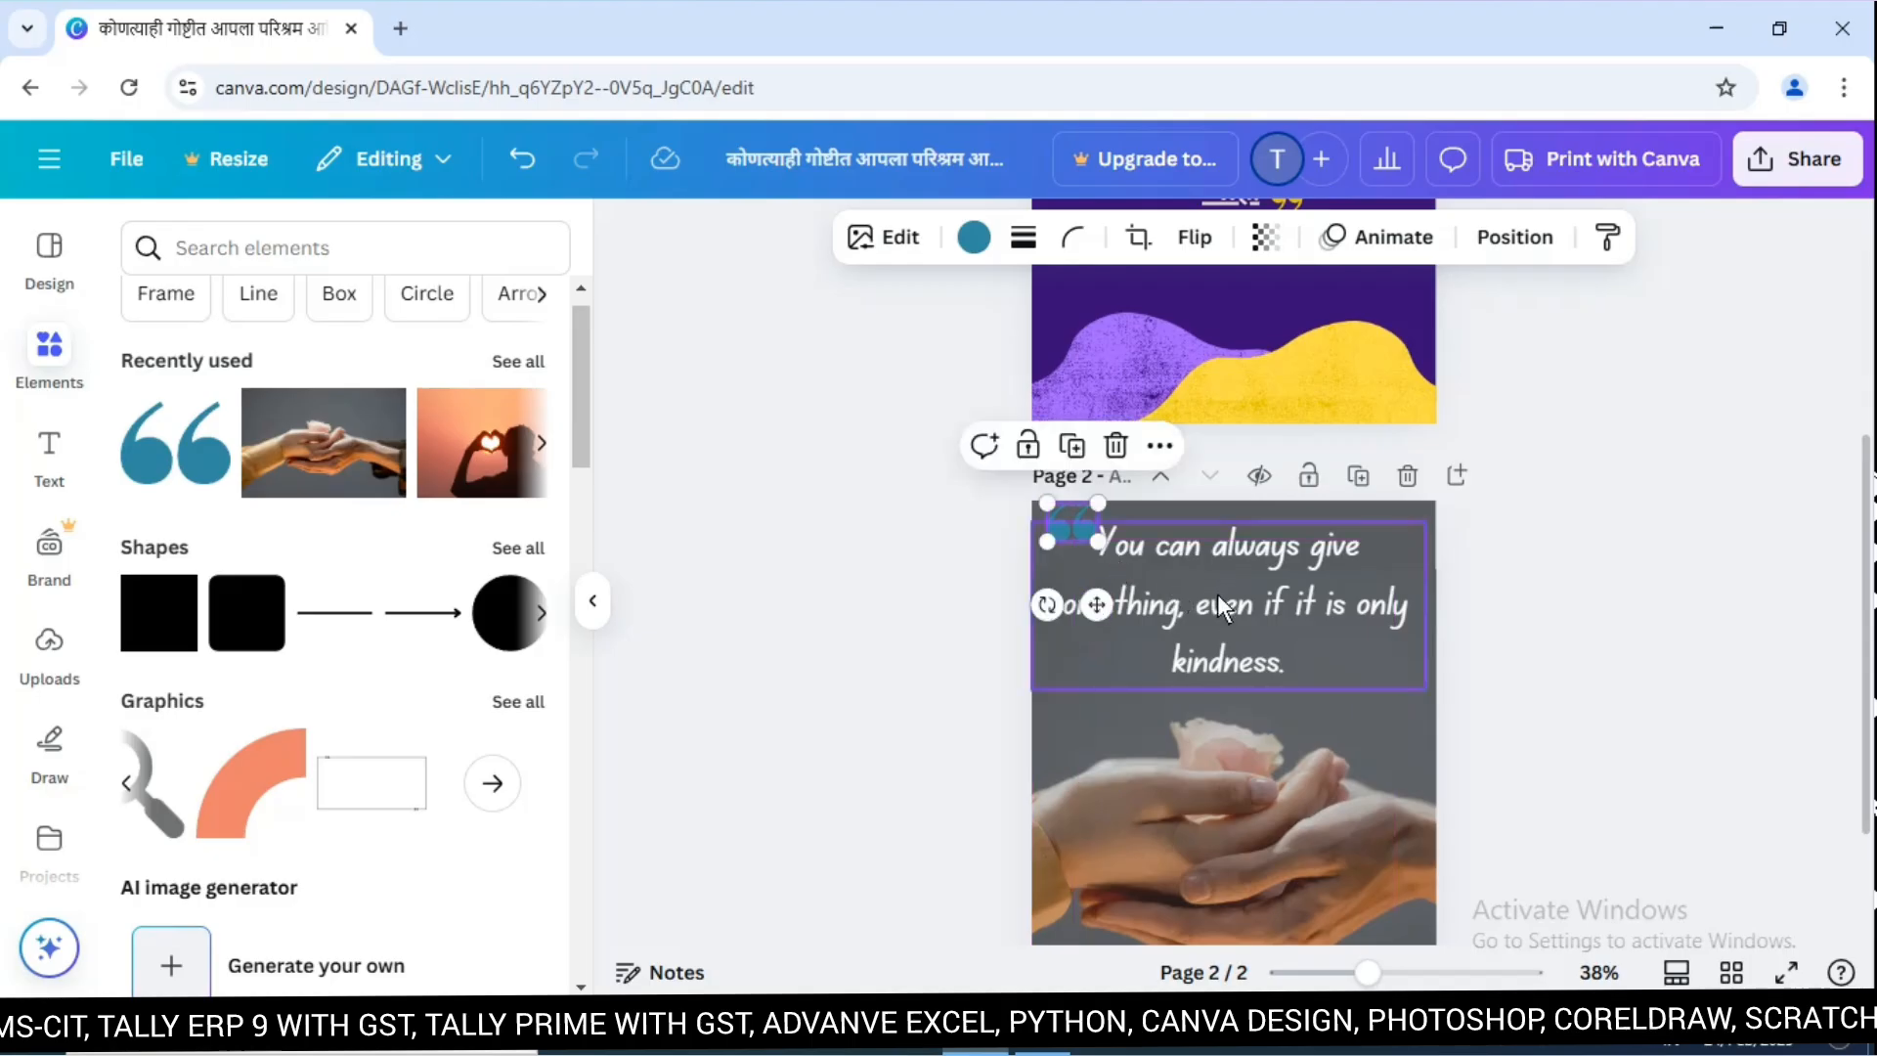
Try dark brown and black on the opening quotation mark, settling on the default purple #8c52ff.
left_click(972, 235)
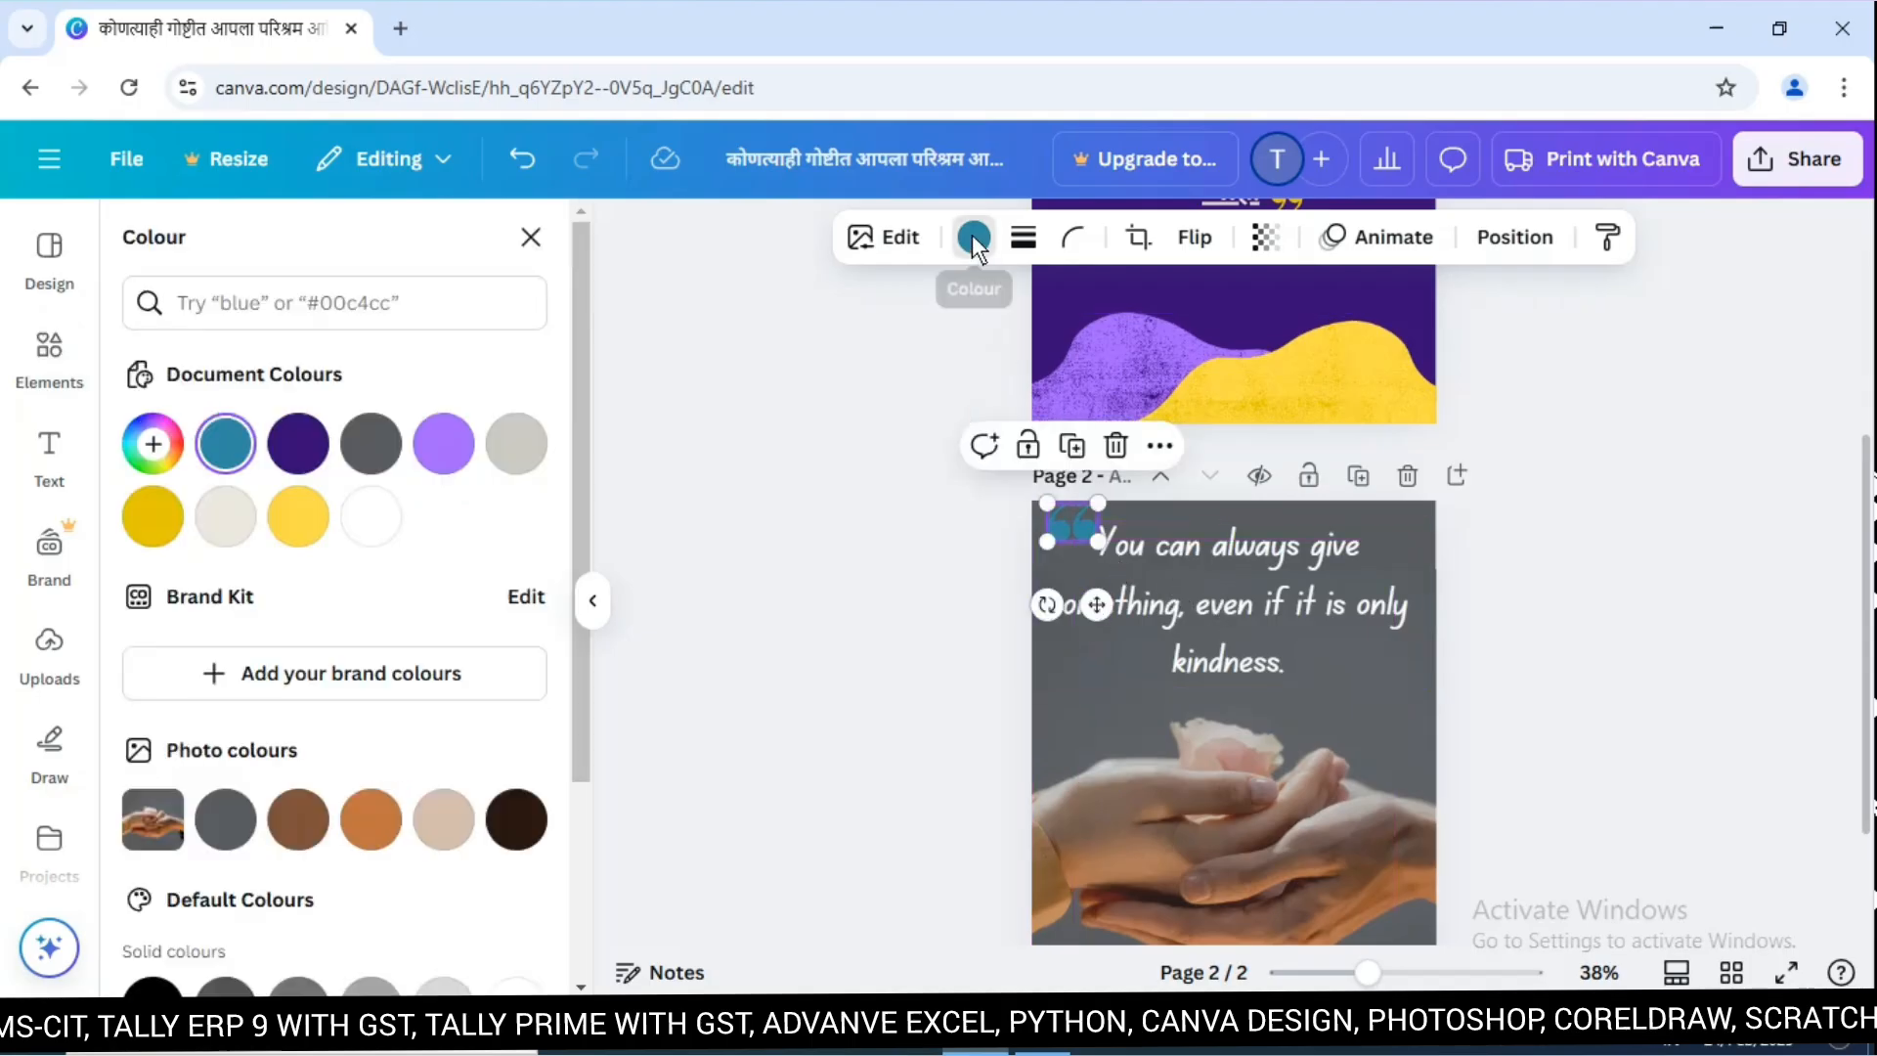
left_click(515, 819)
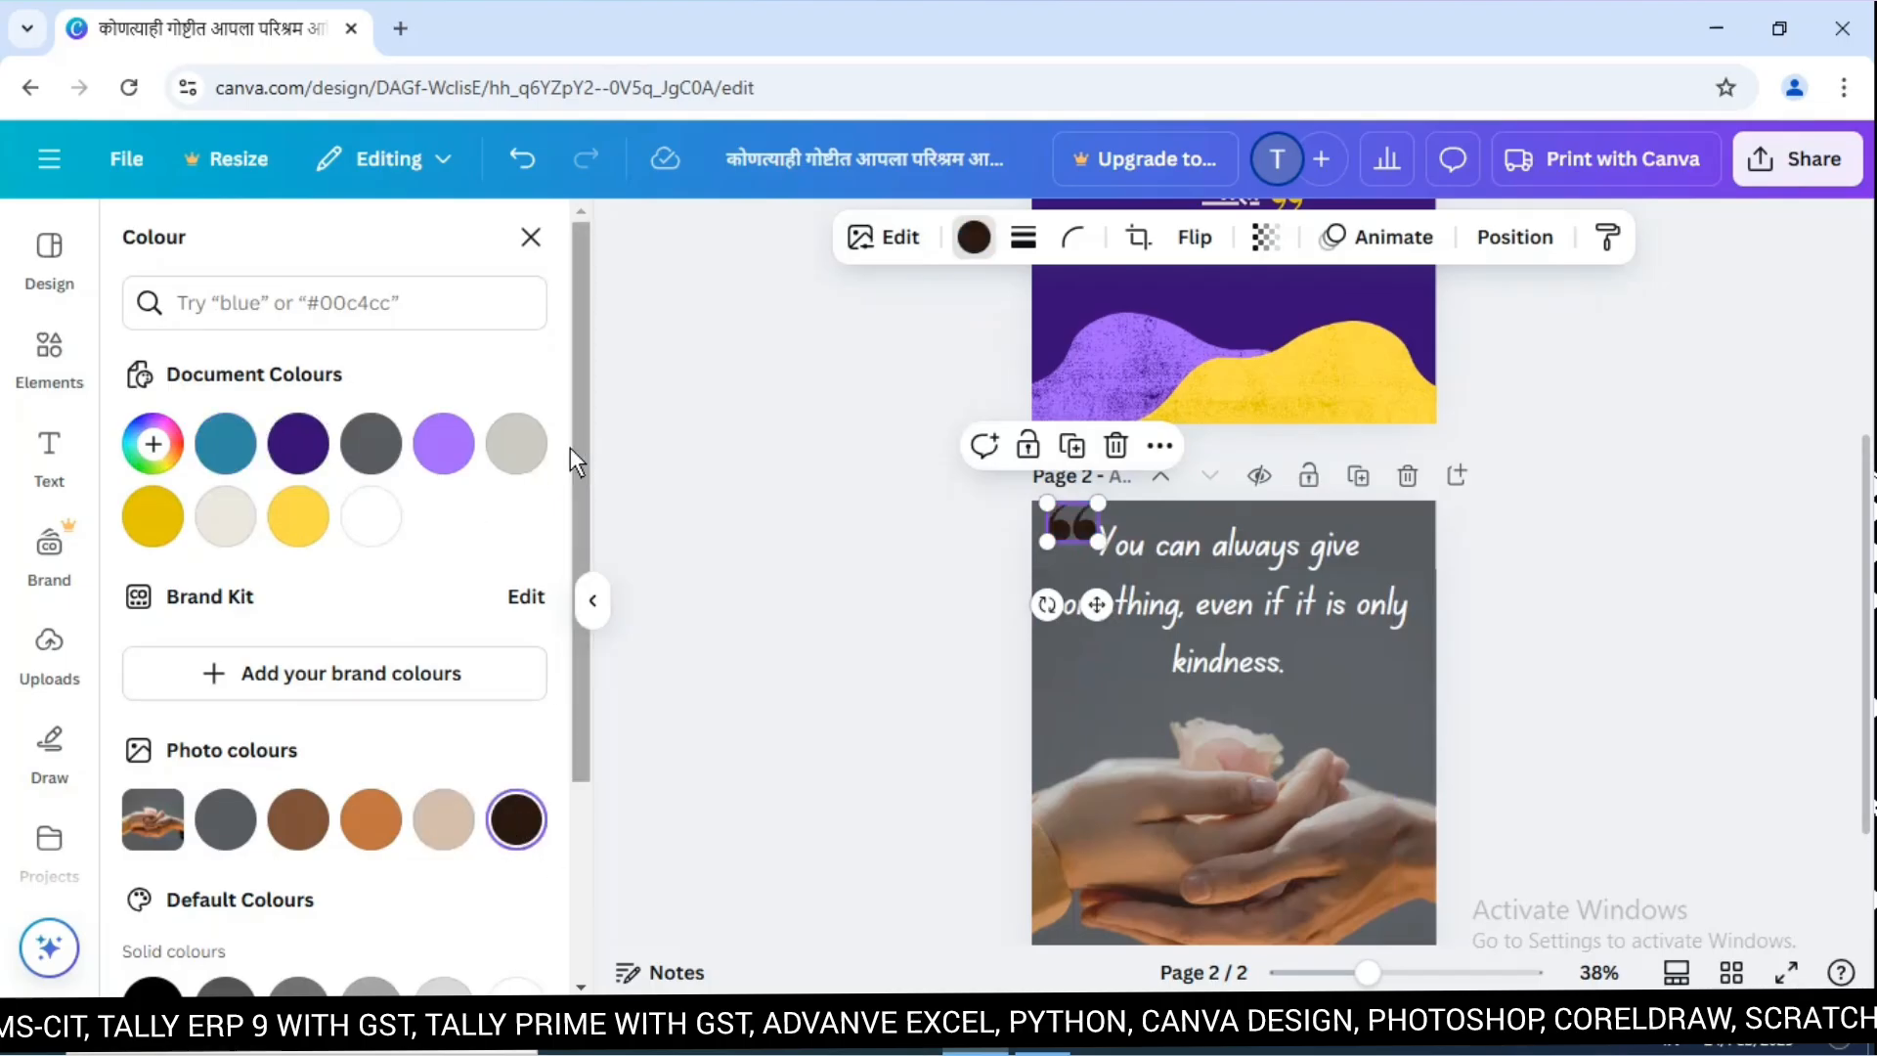
left_click_drag(571, 447, 575, 656)
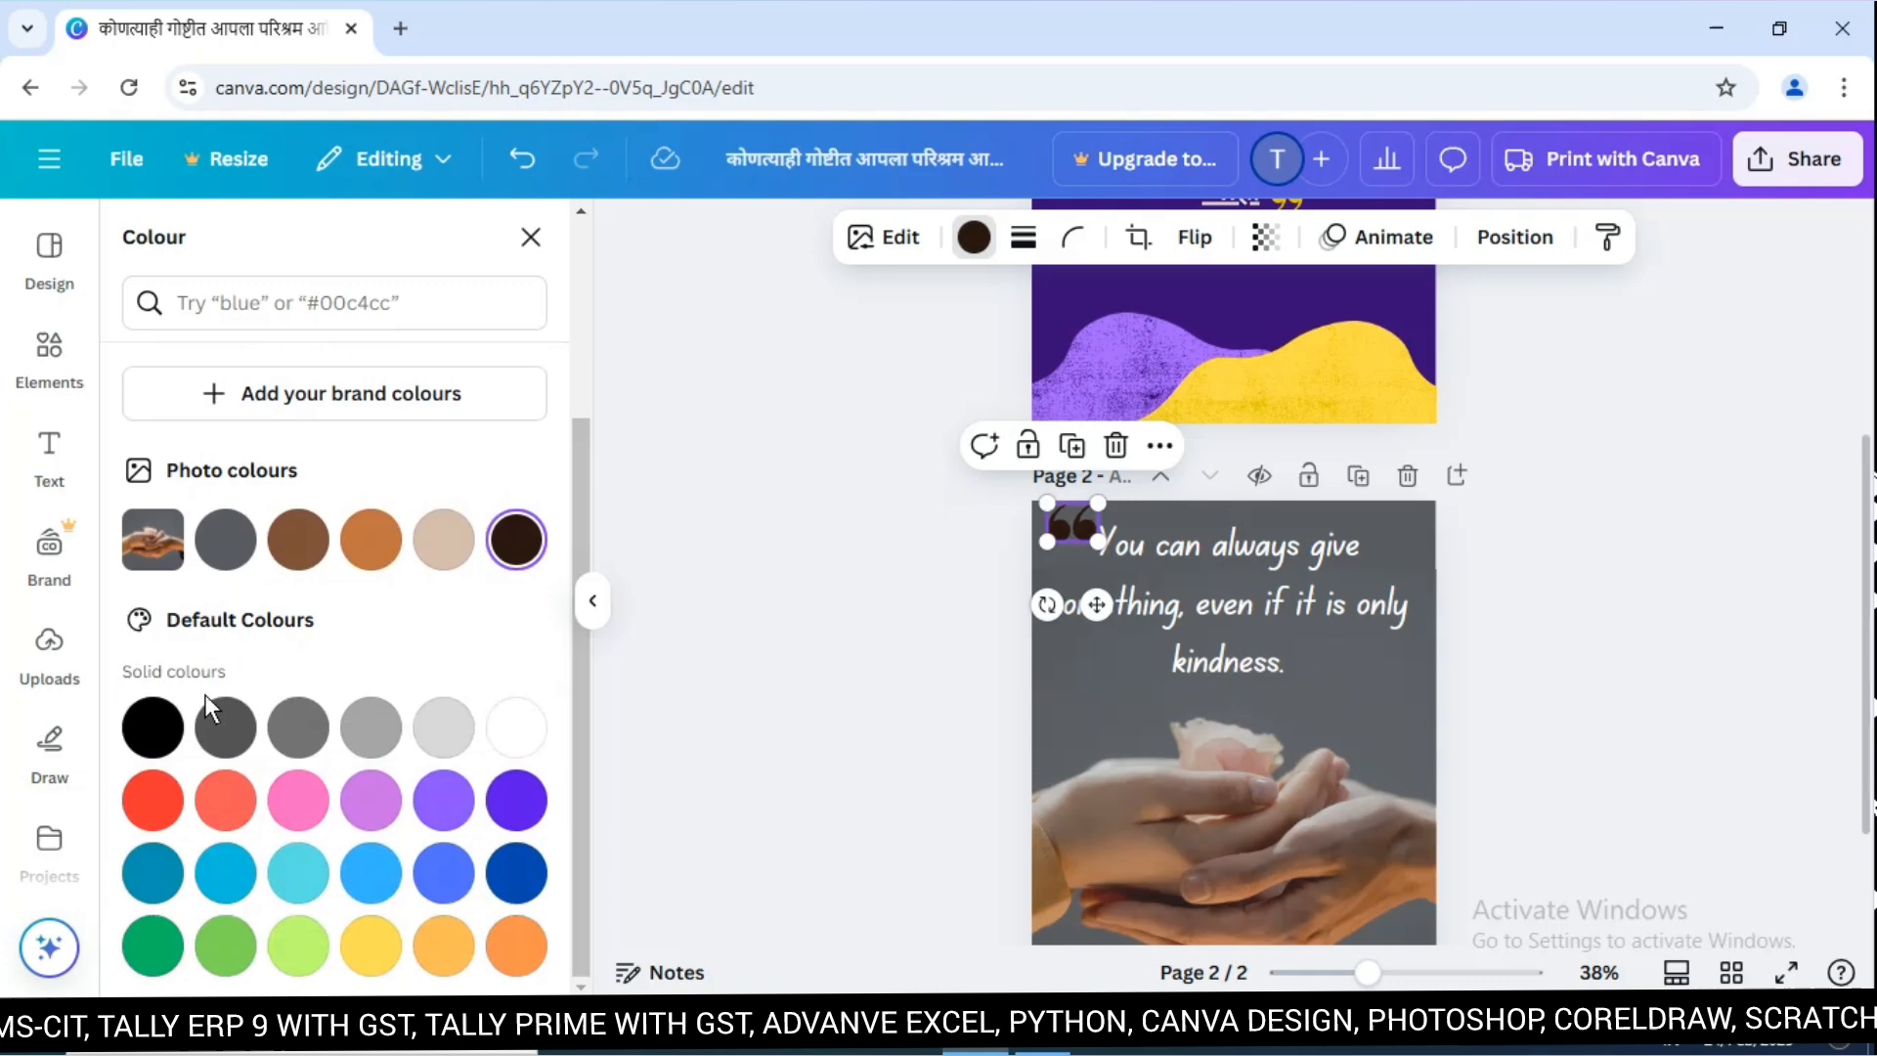
left_click(154, 726)
left_click(441, 798)
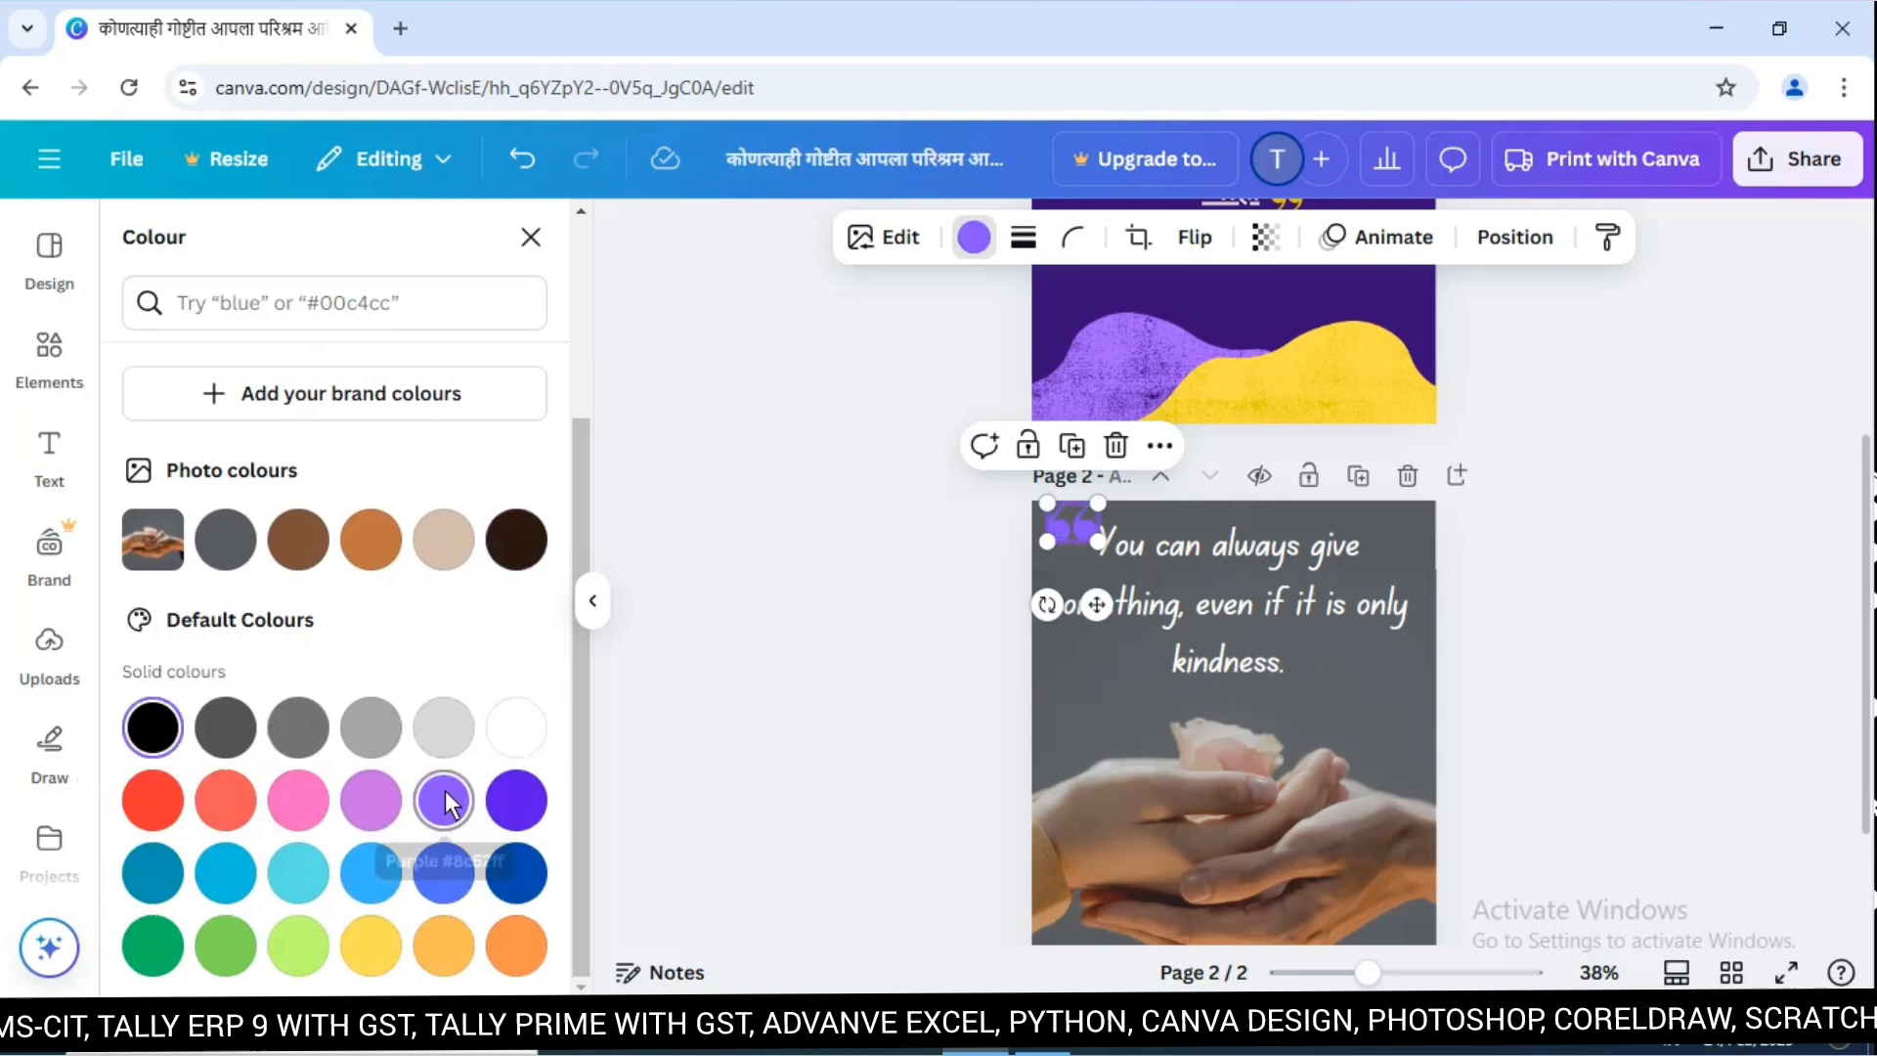
left_click(1516, 649)
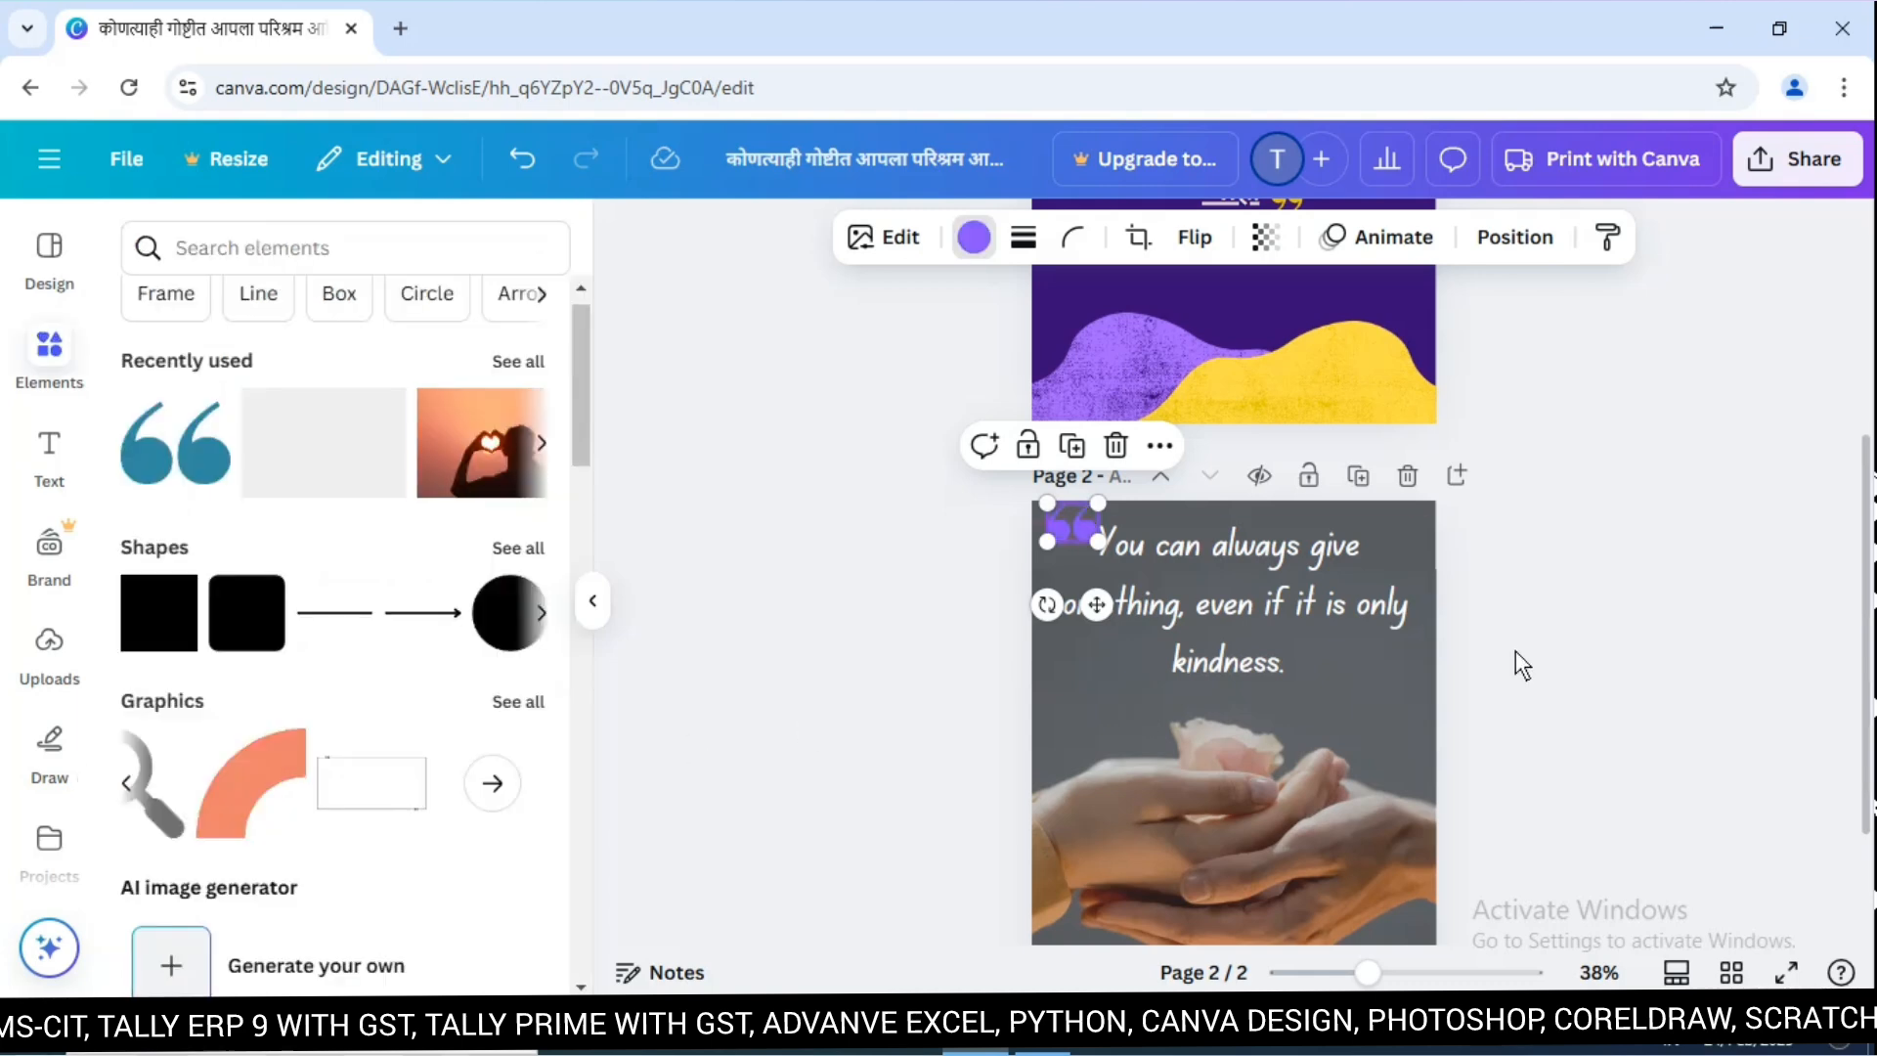
Set the purple opening quotation mark's transparency to 70 and deselect it.
left_click(1064, 527)
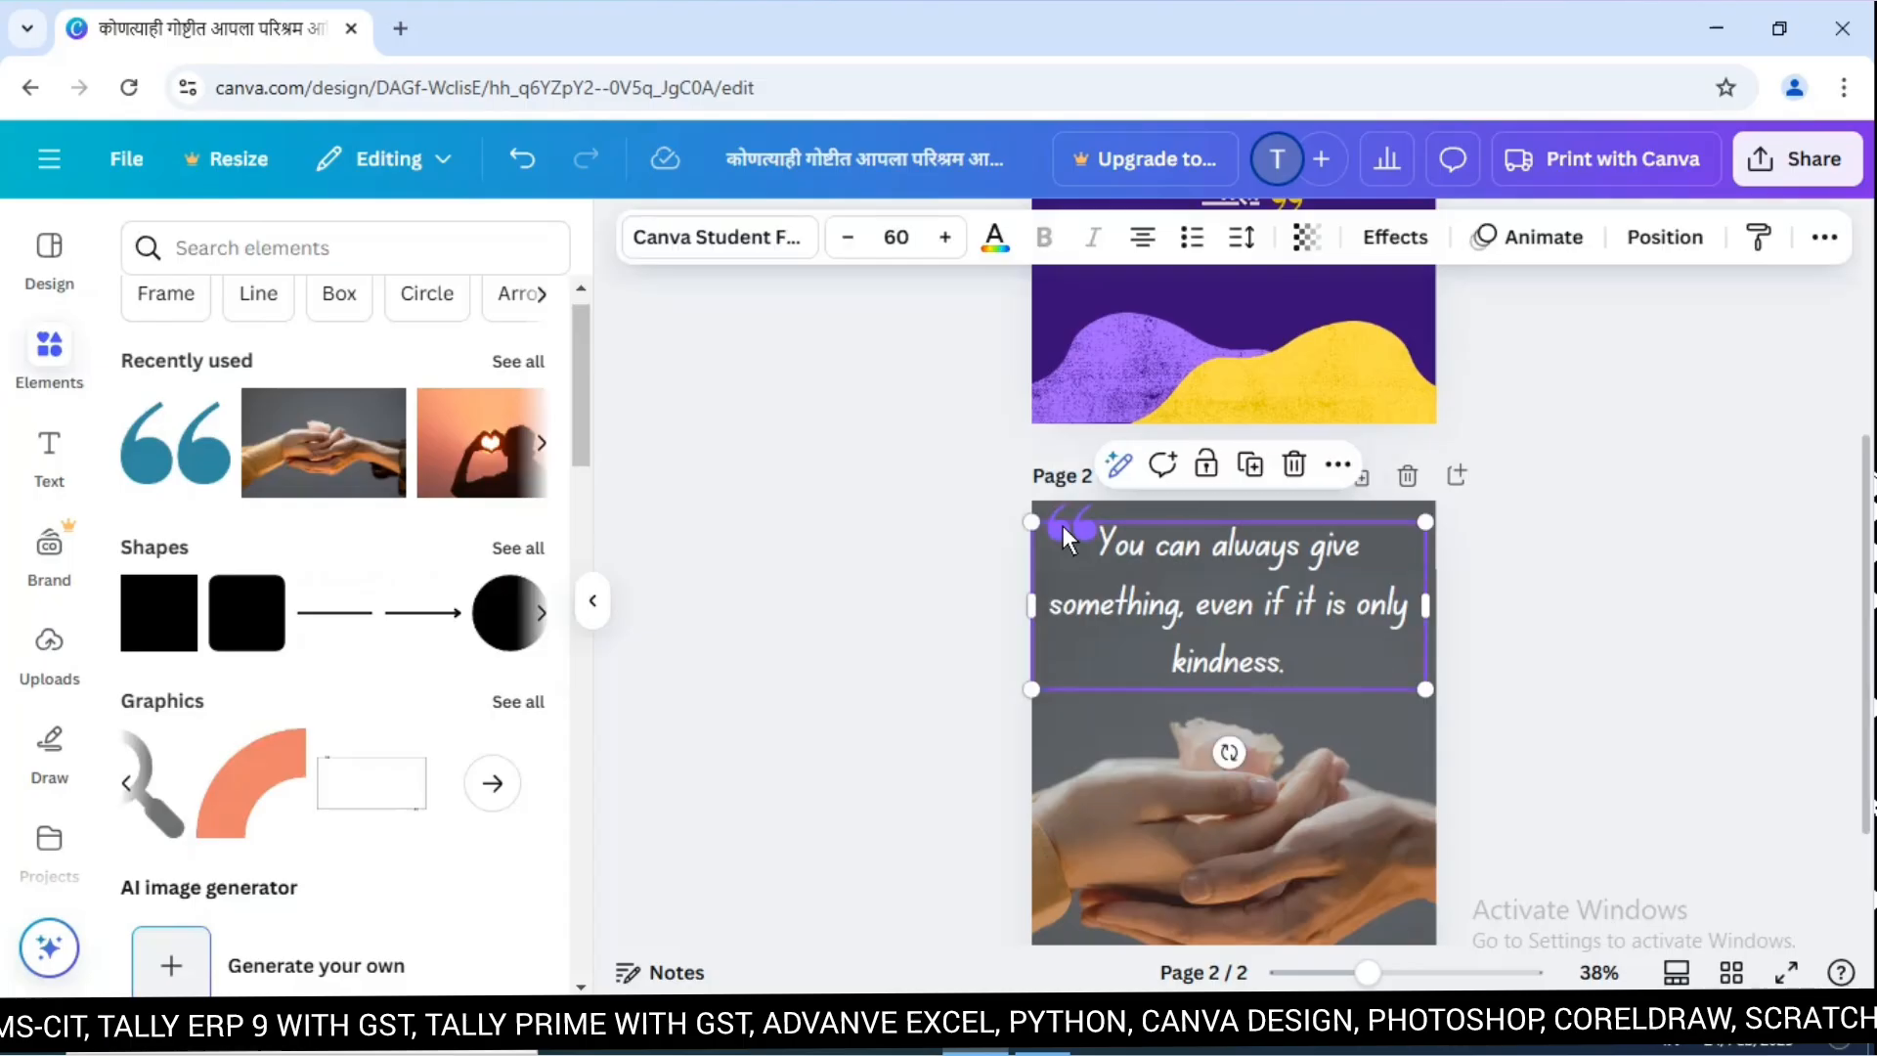
left_click(1081, 535)
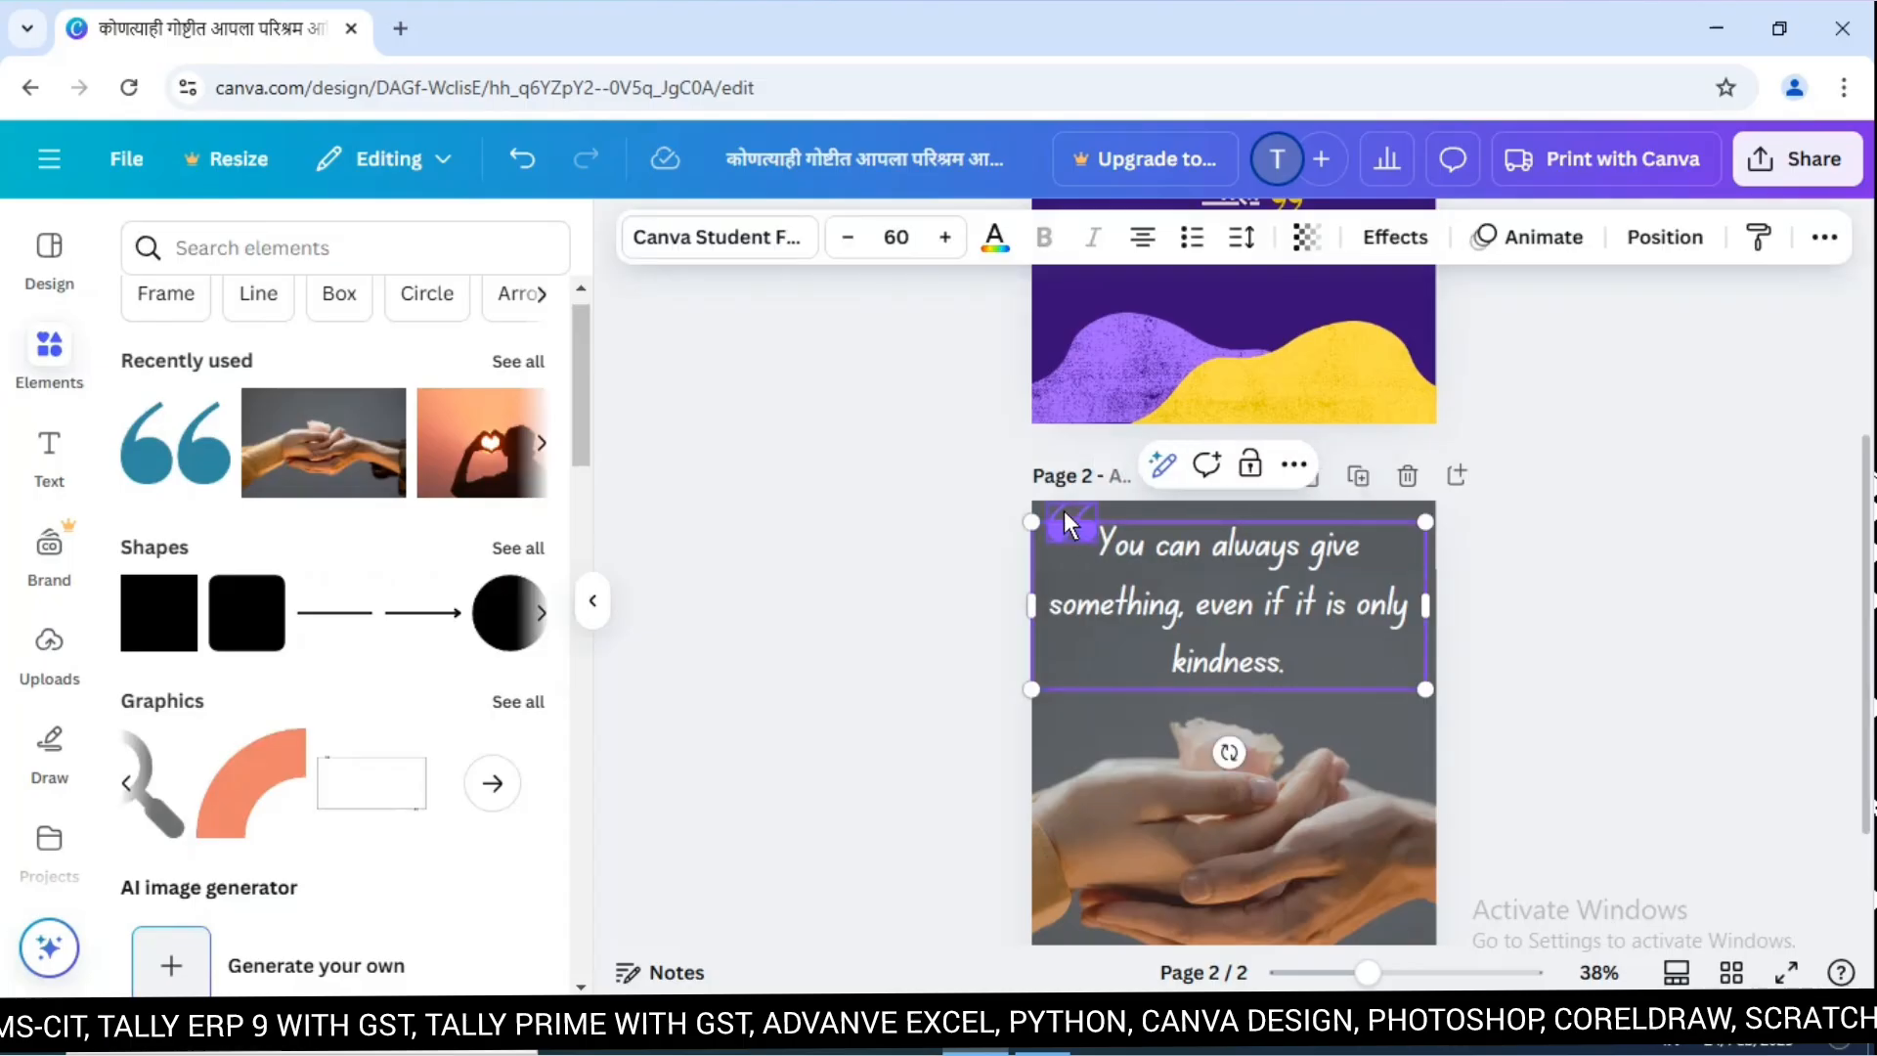
left_click(1065, 512)
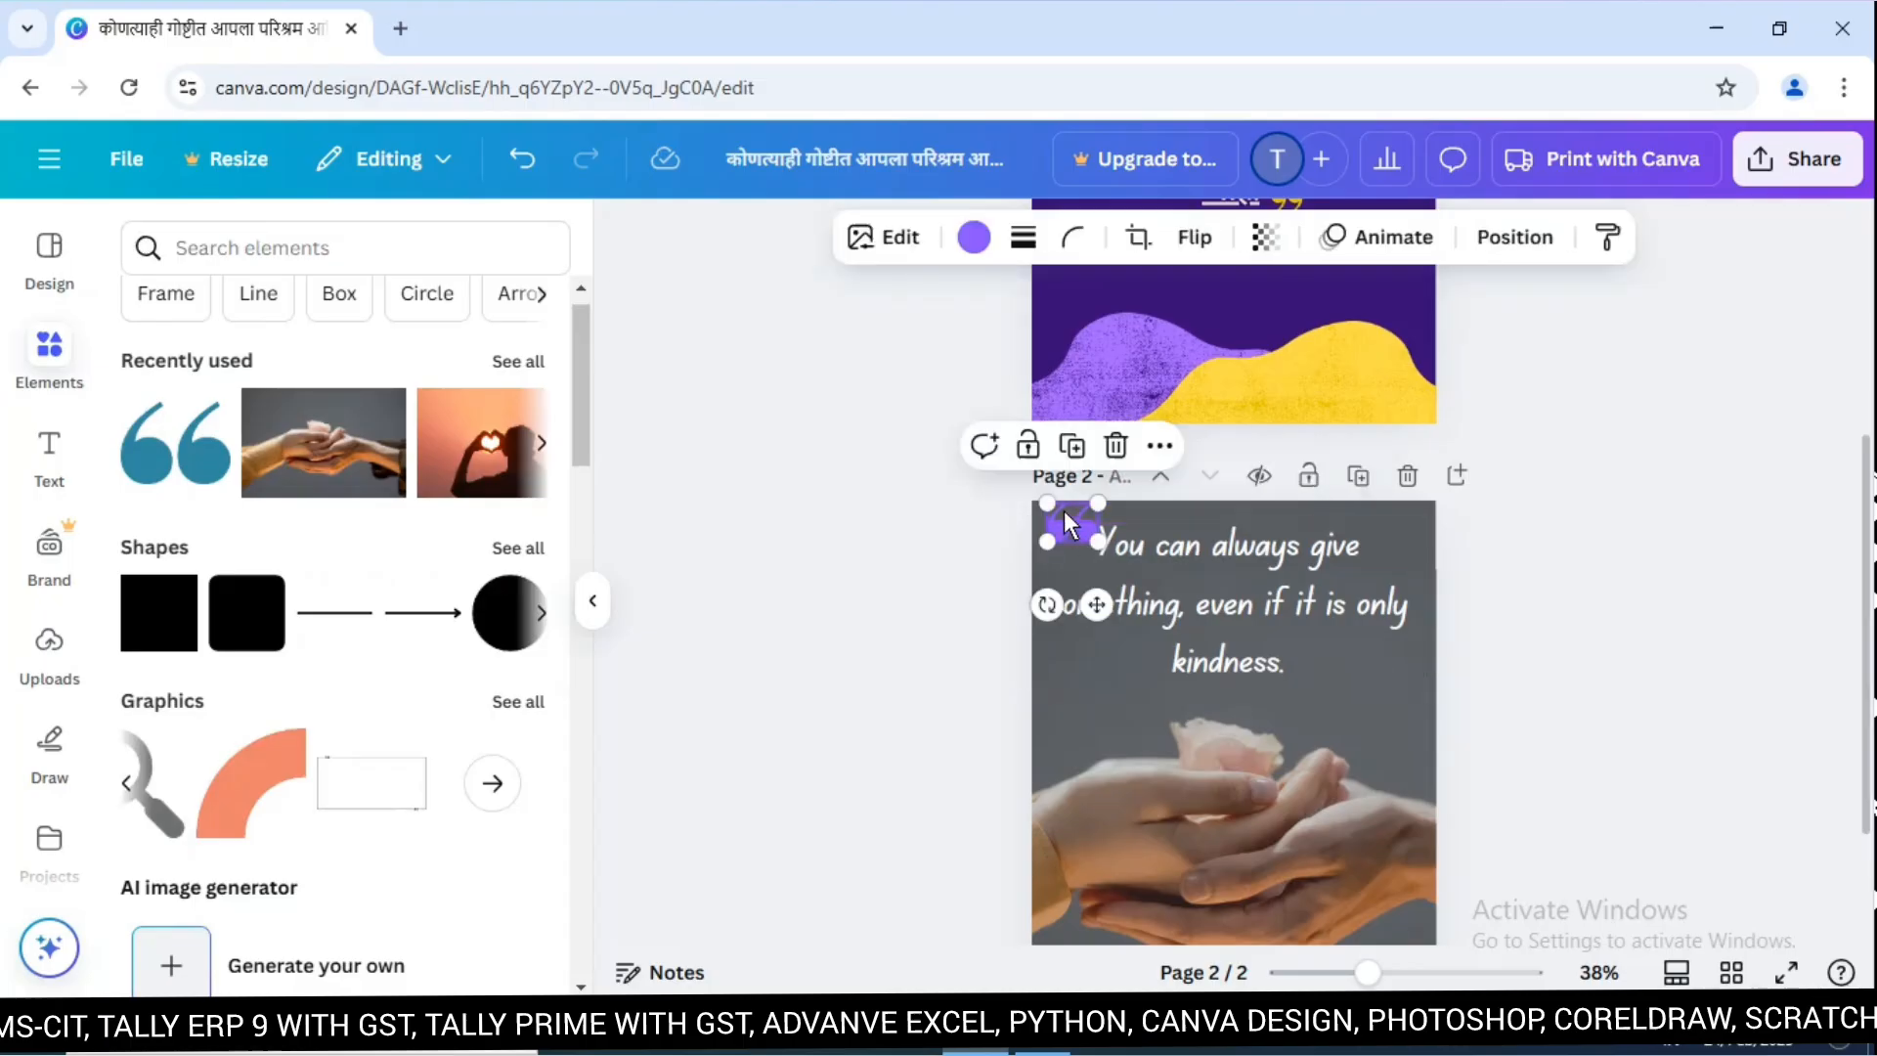
left_click(1266, 237)
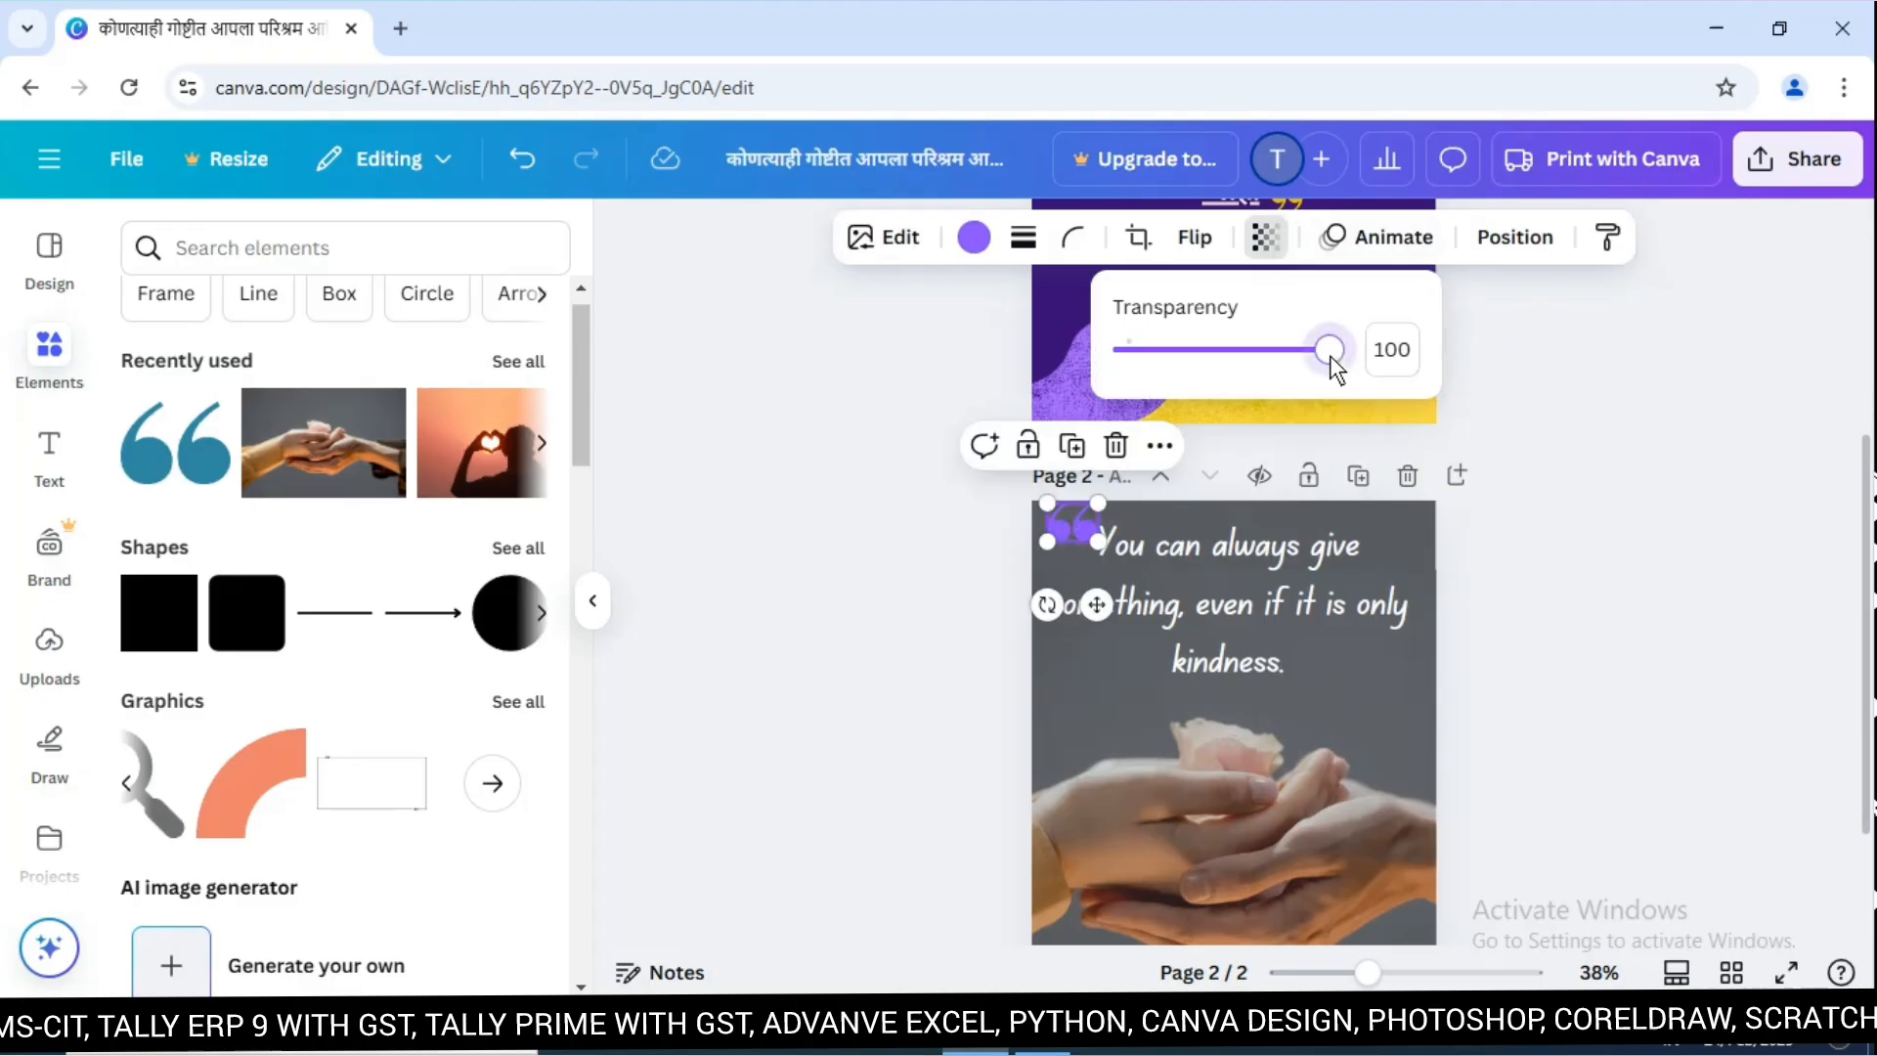
left_click_drag(1330, 354, 1270, 362)
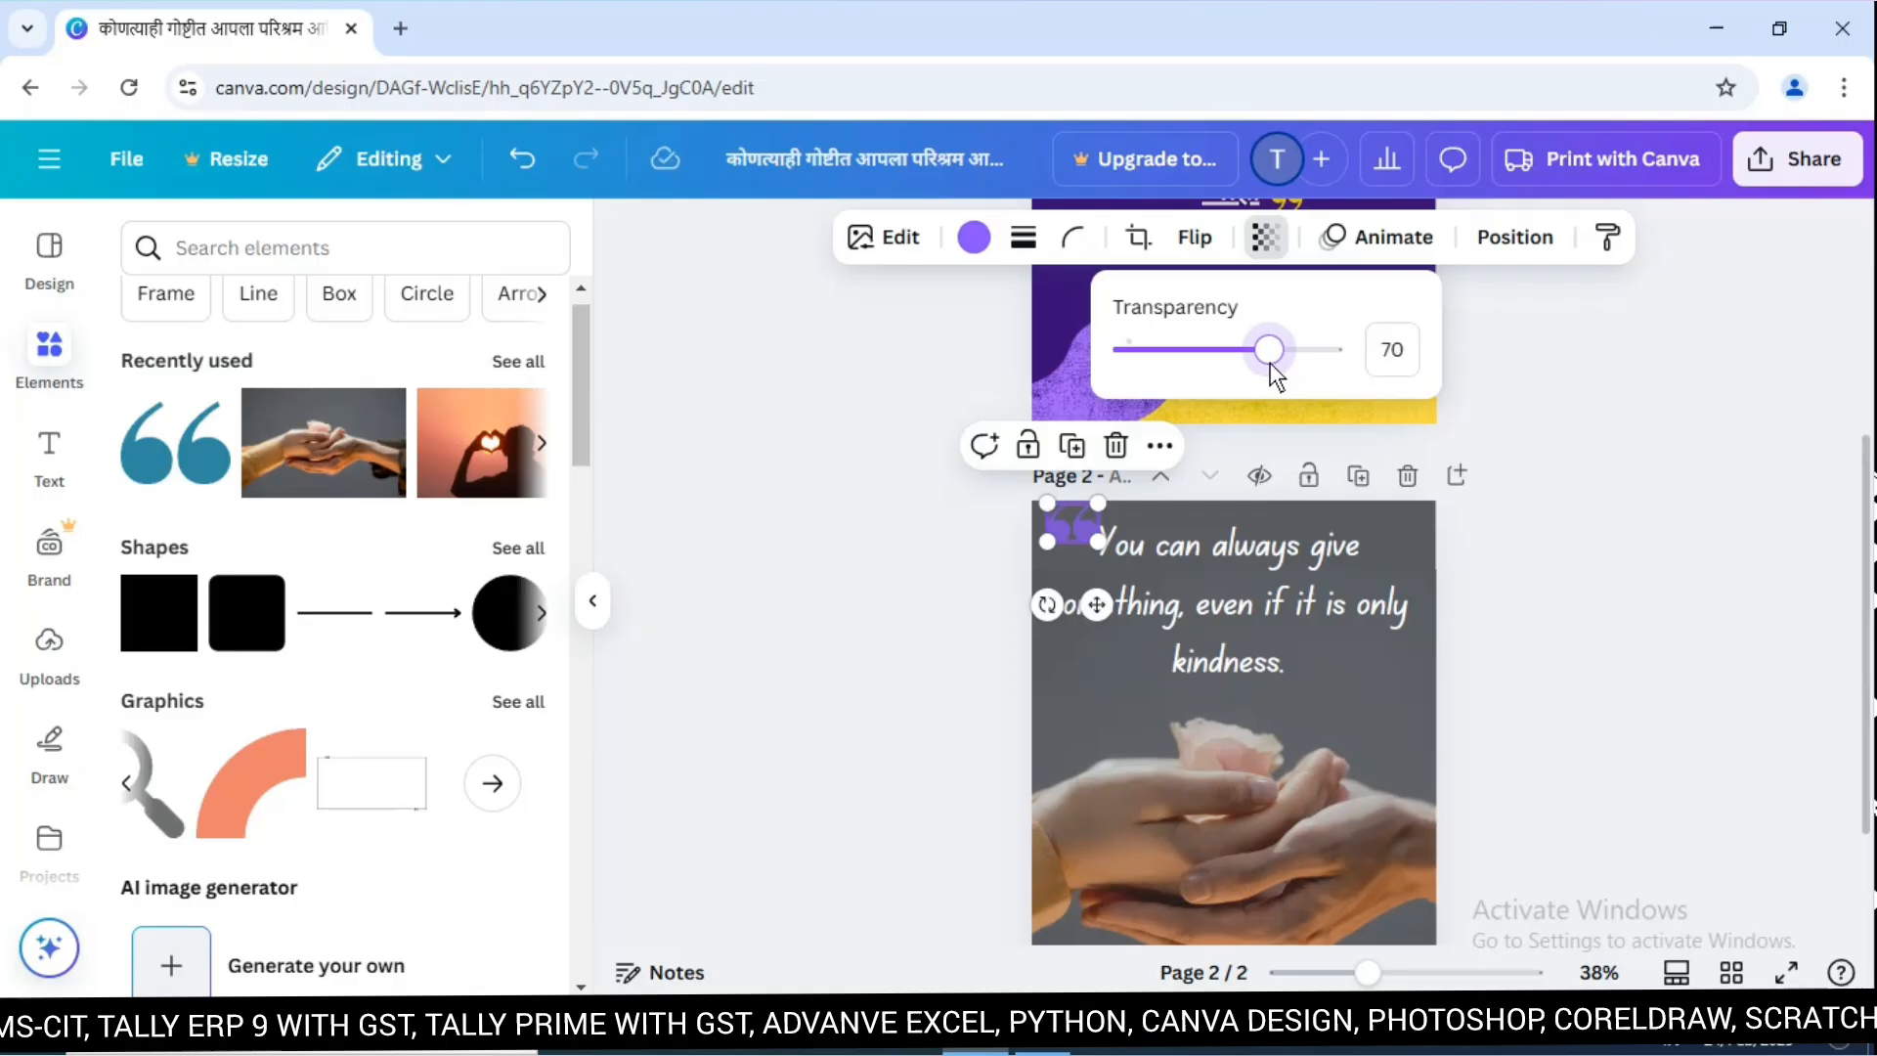
left_click(1673, 542)
left_click(1669, 547)
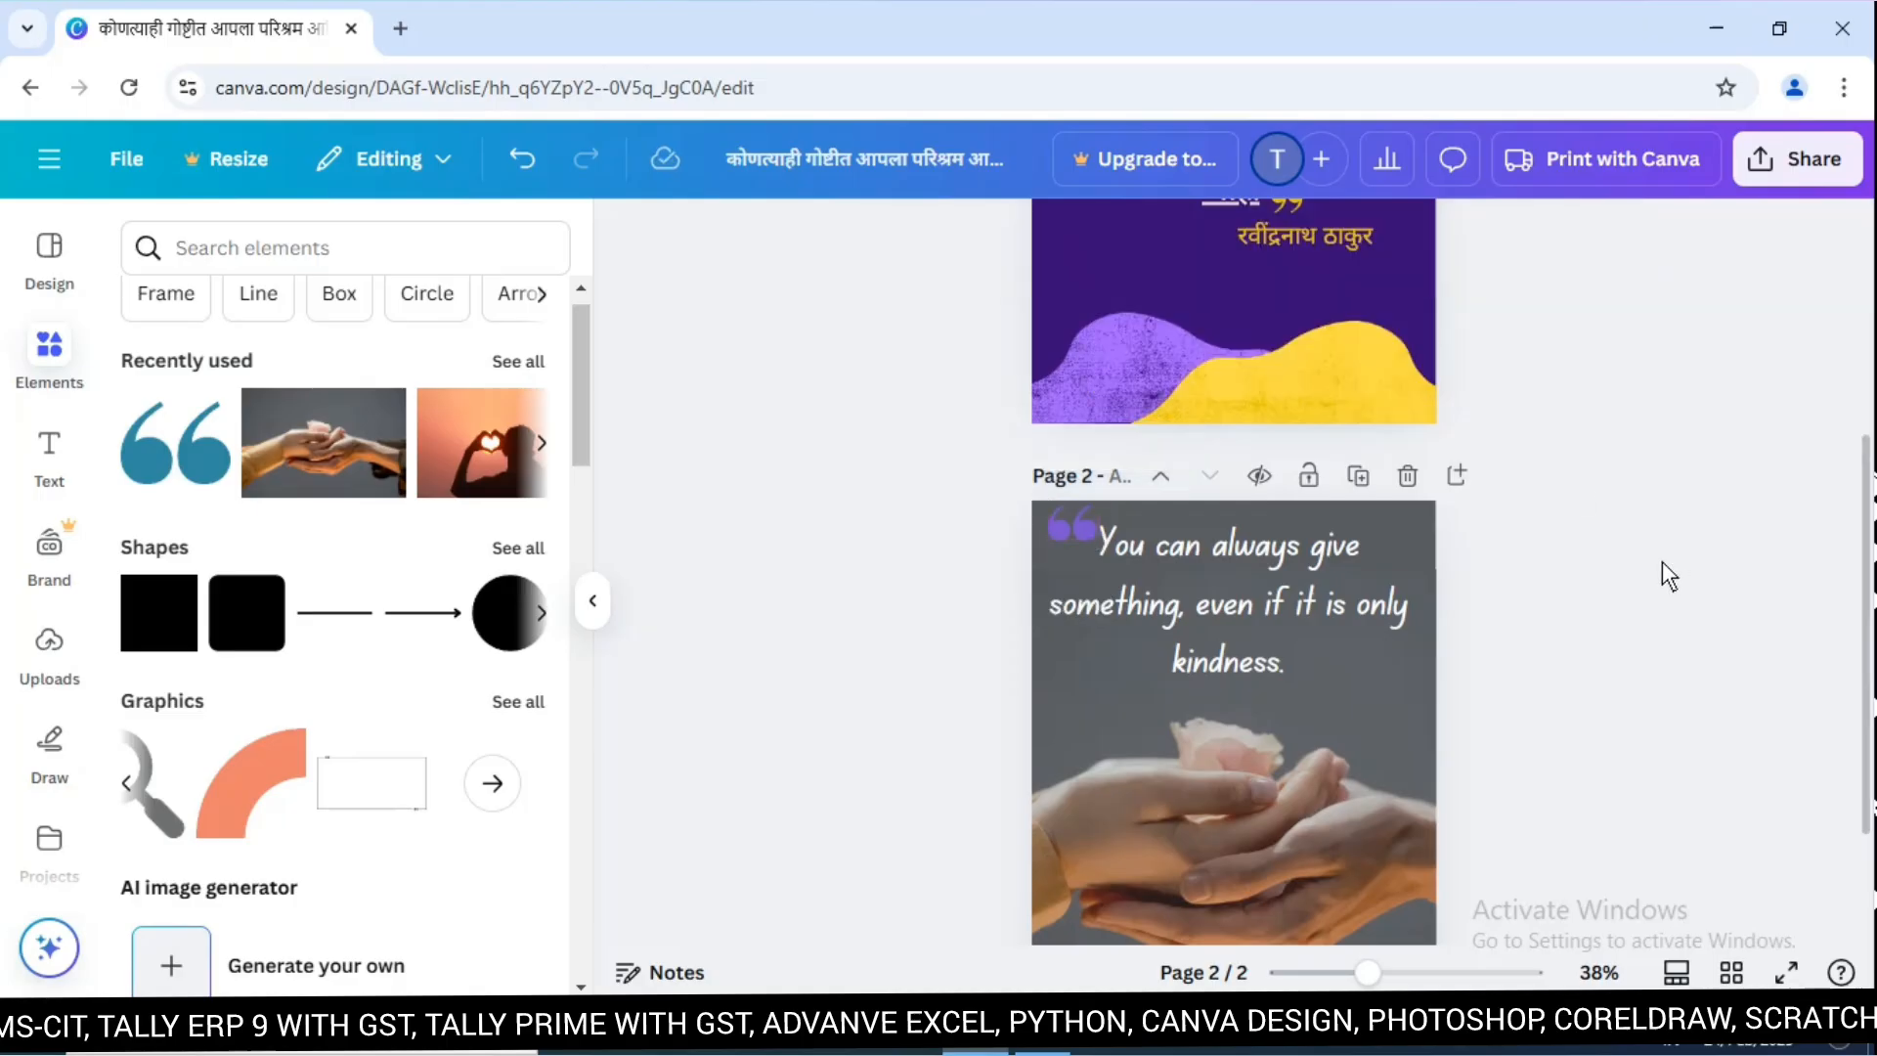
Duplicate the purple opening quotation mark and place the copy right after "kindness." at the quote's end.
left_click(1072, 529)
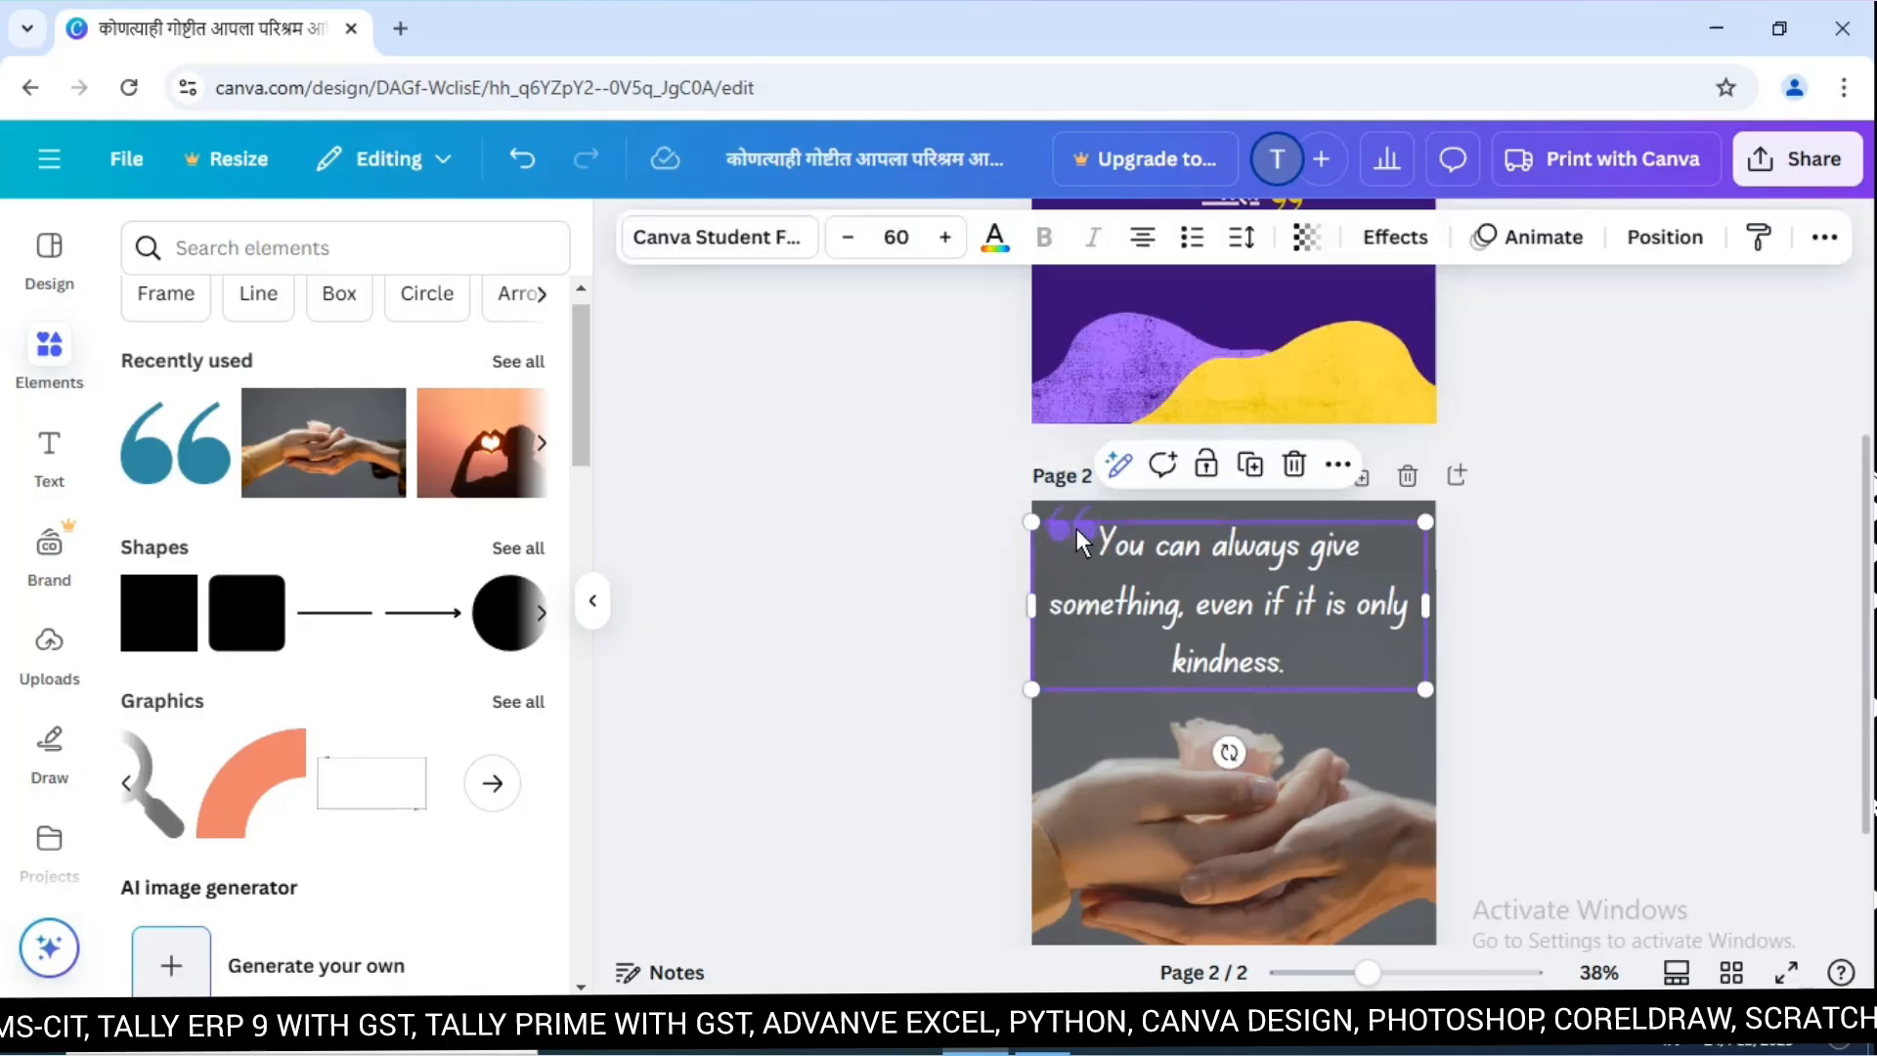
left_click(1077, 528)
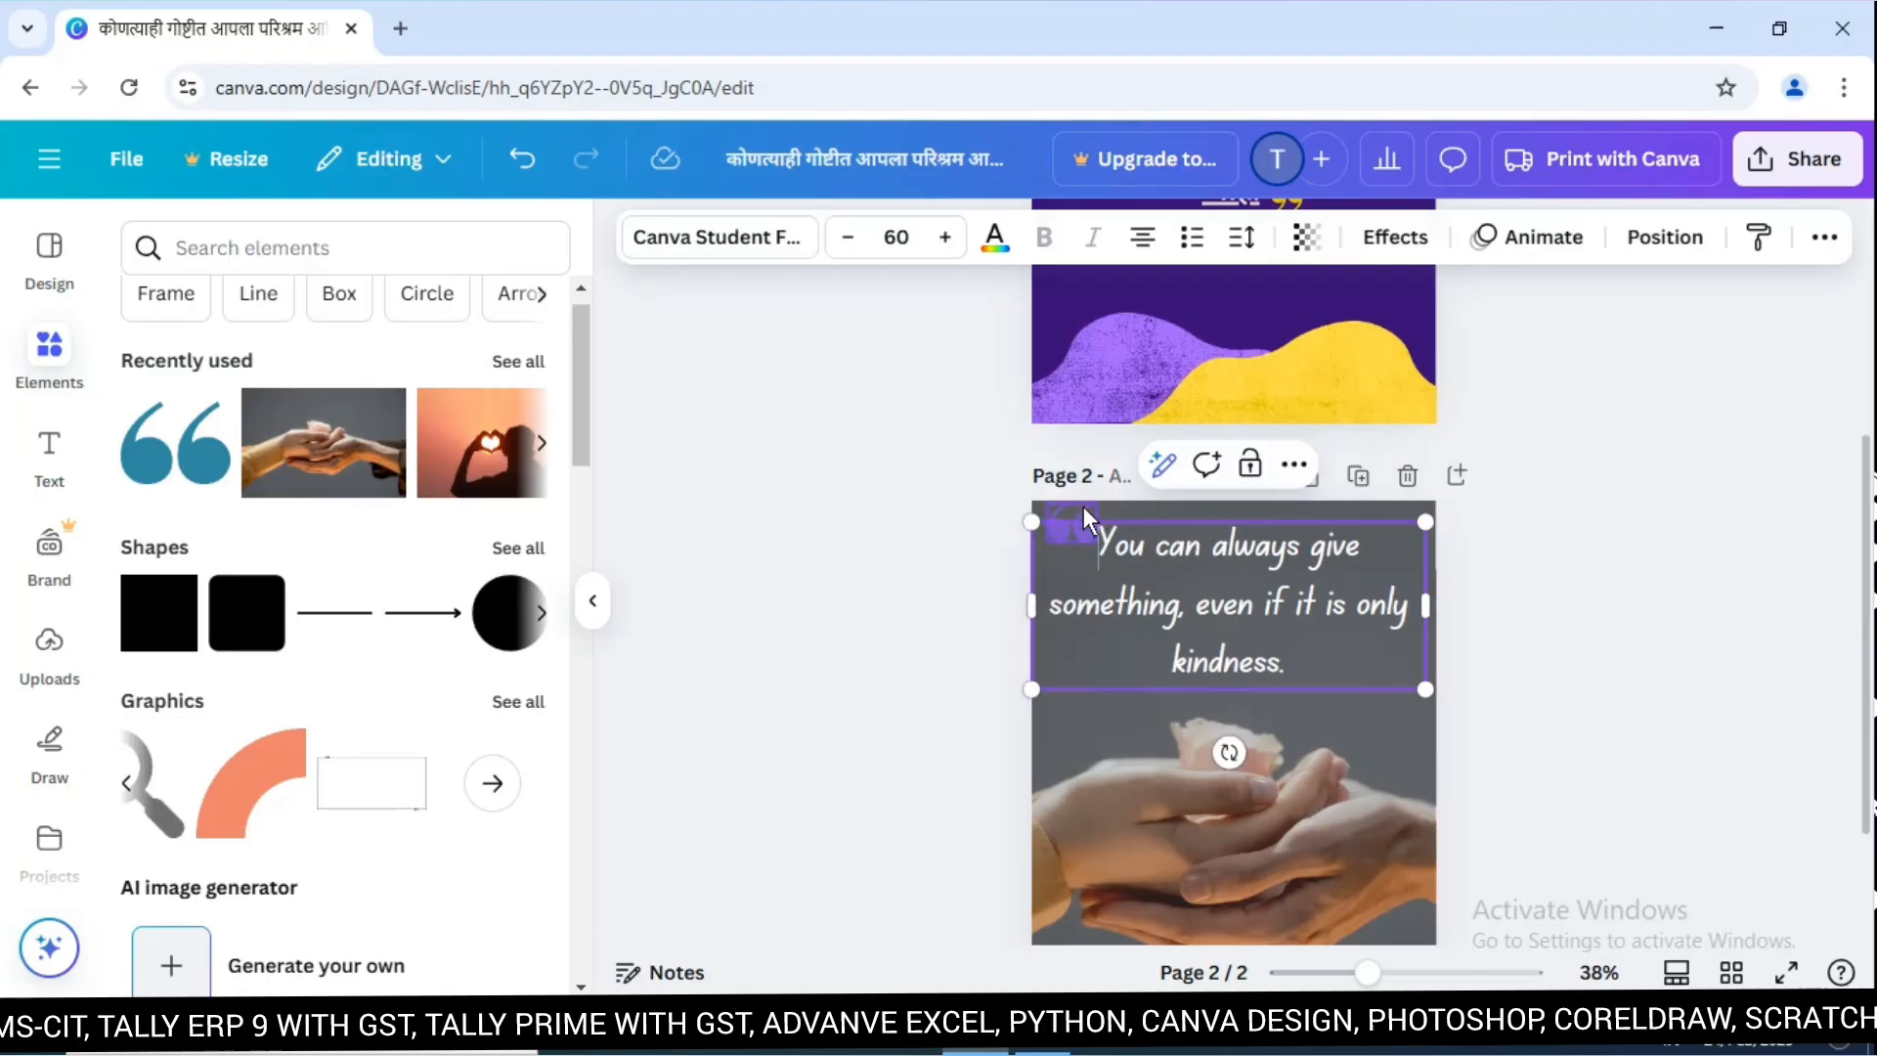
left_click(1084, 507)
left_click(1070, 444)
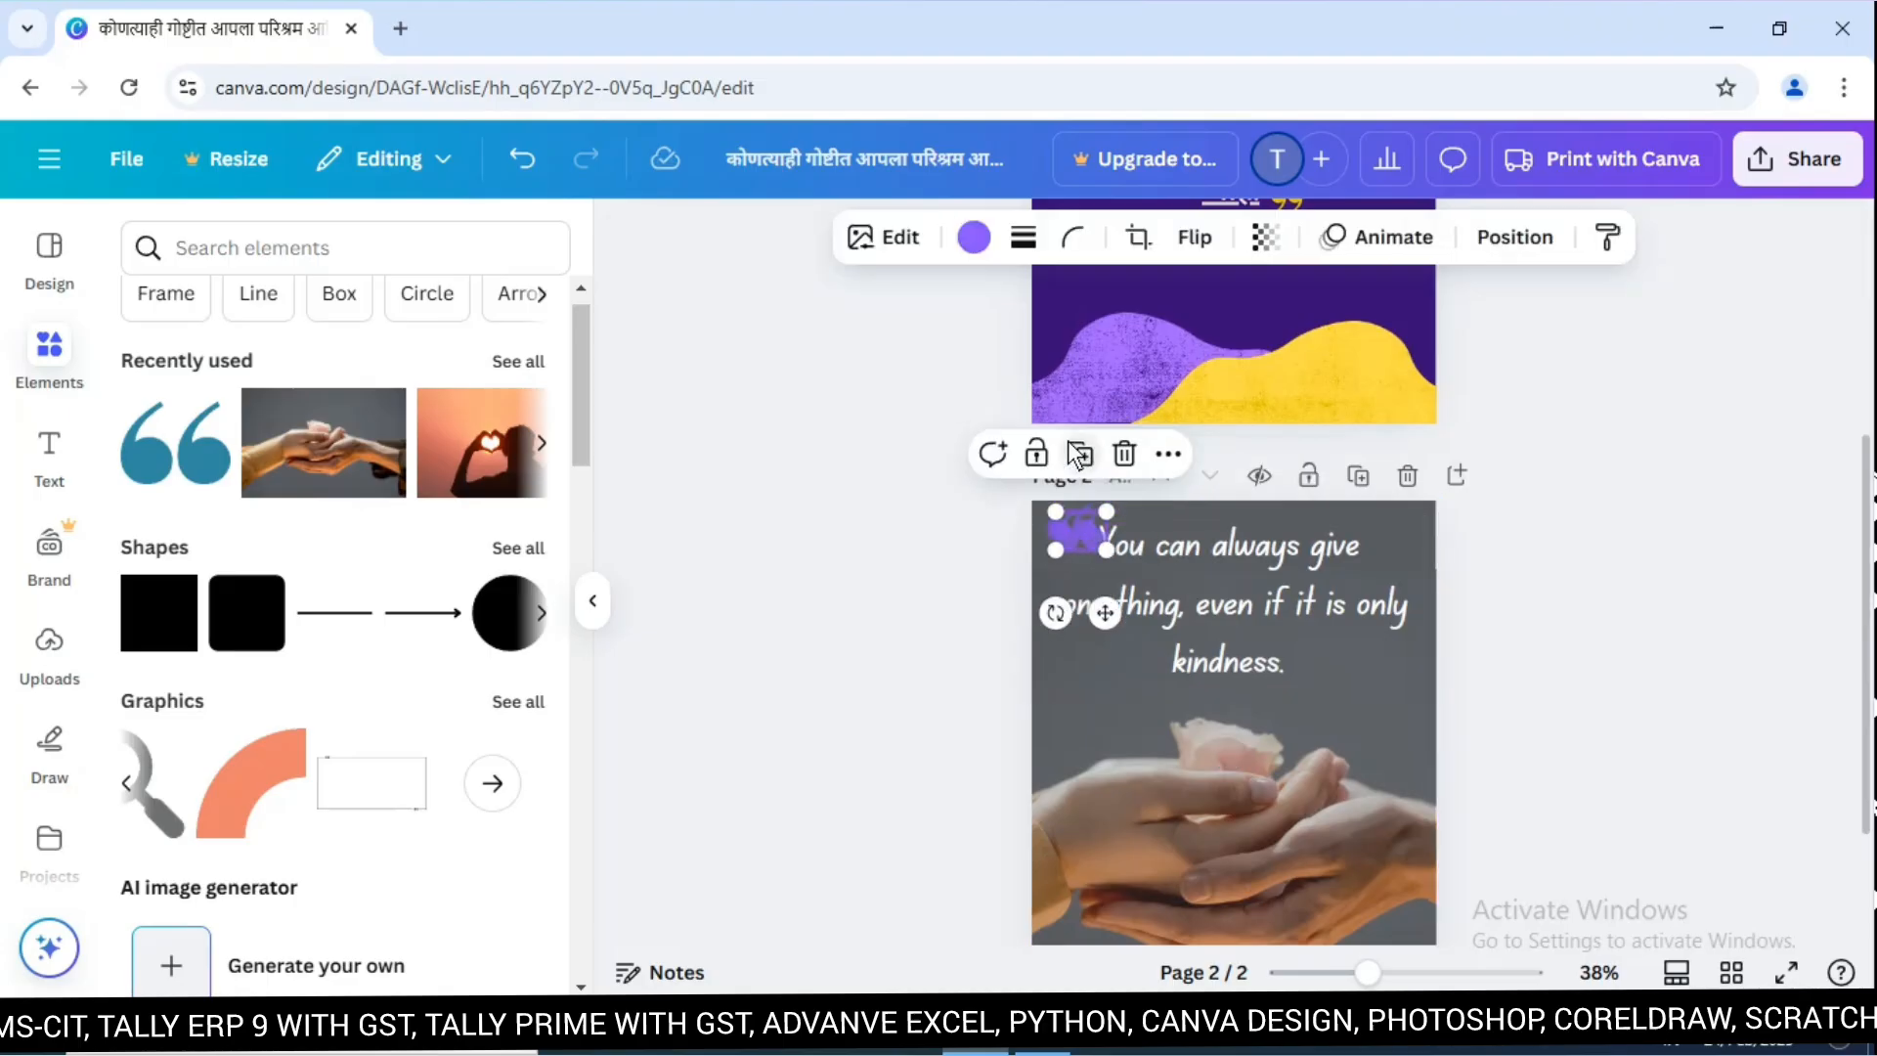
left_click_drag(1106, 622, 1345, 750)
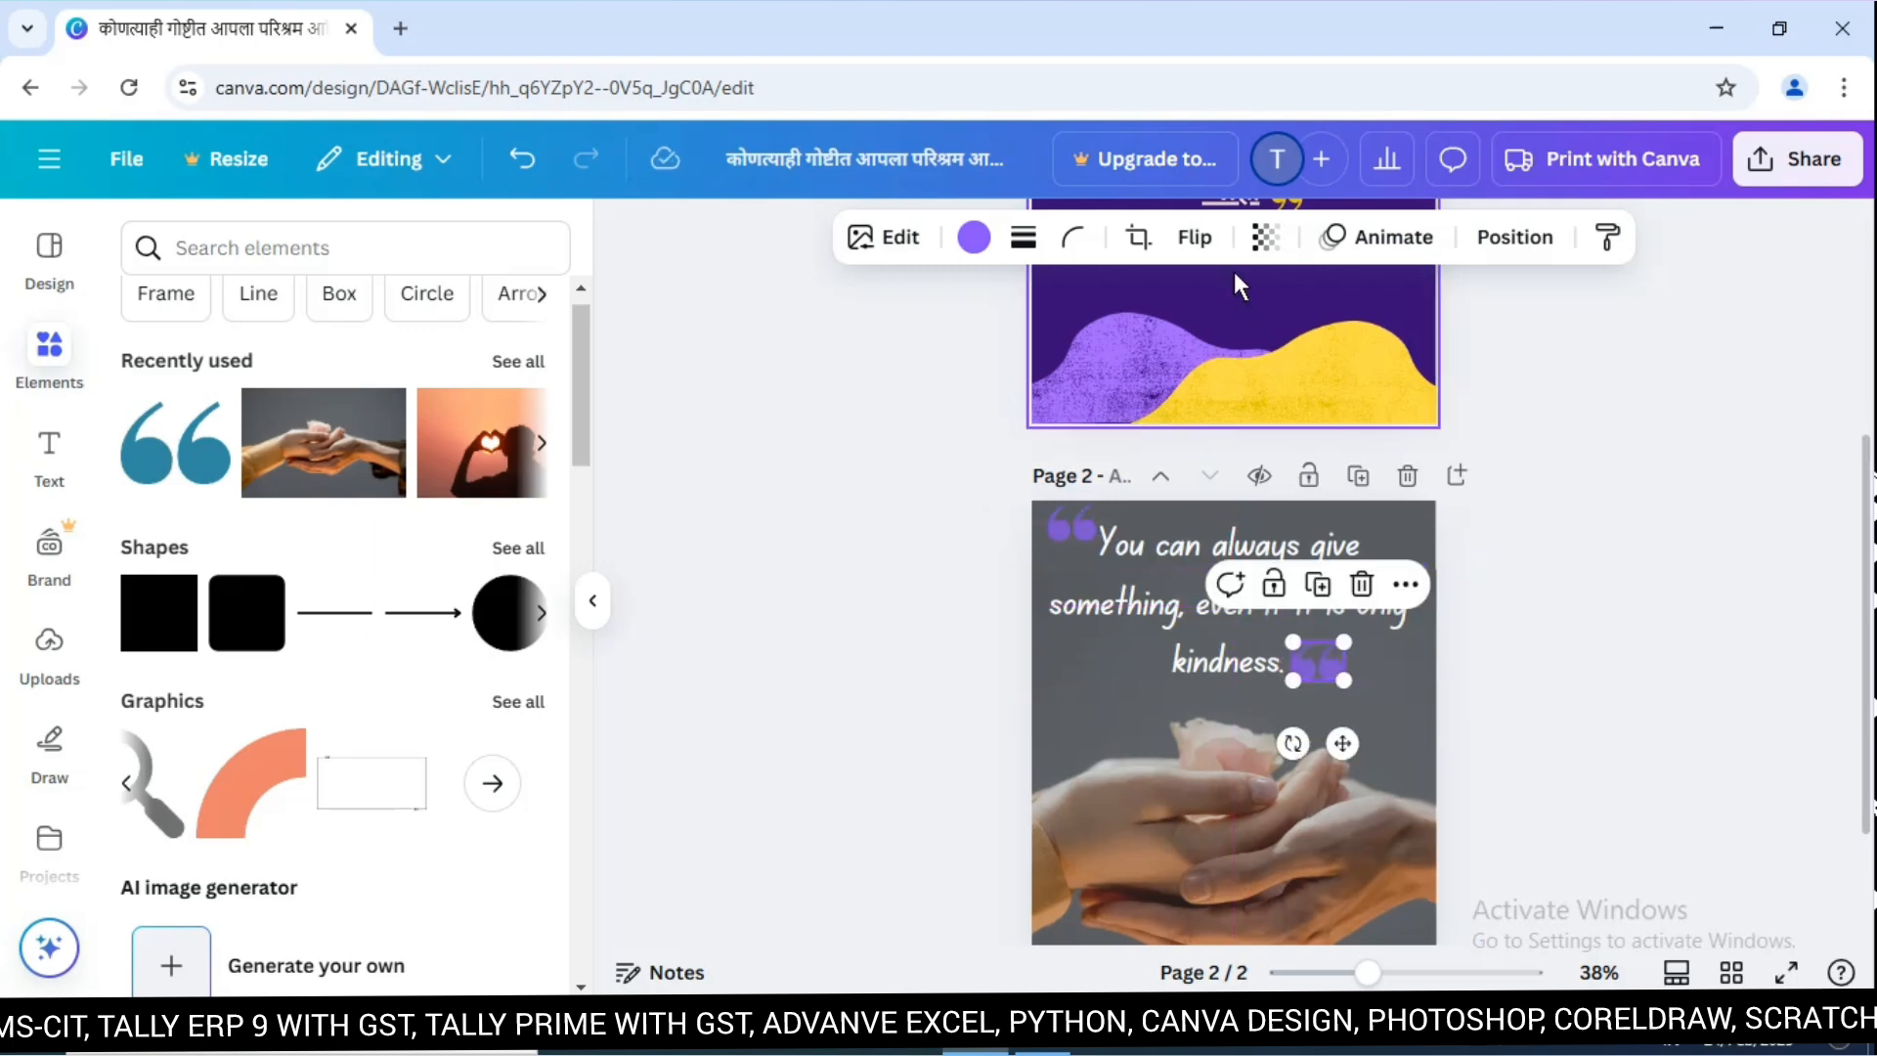
Flip the copied quotation mark both horizontally and vertically to make it a closing mark, and deselect it.
left_click(1194, 242)
left_click(1212, 311)
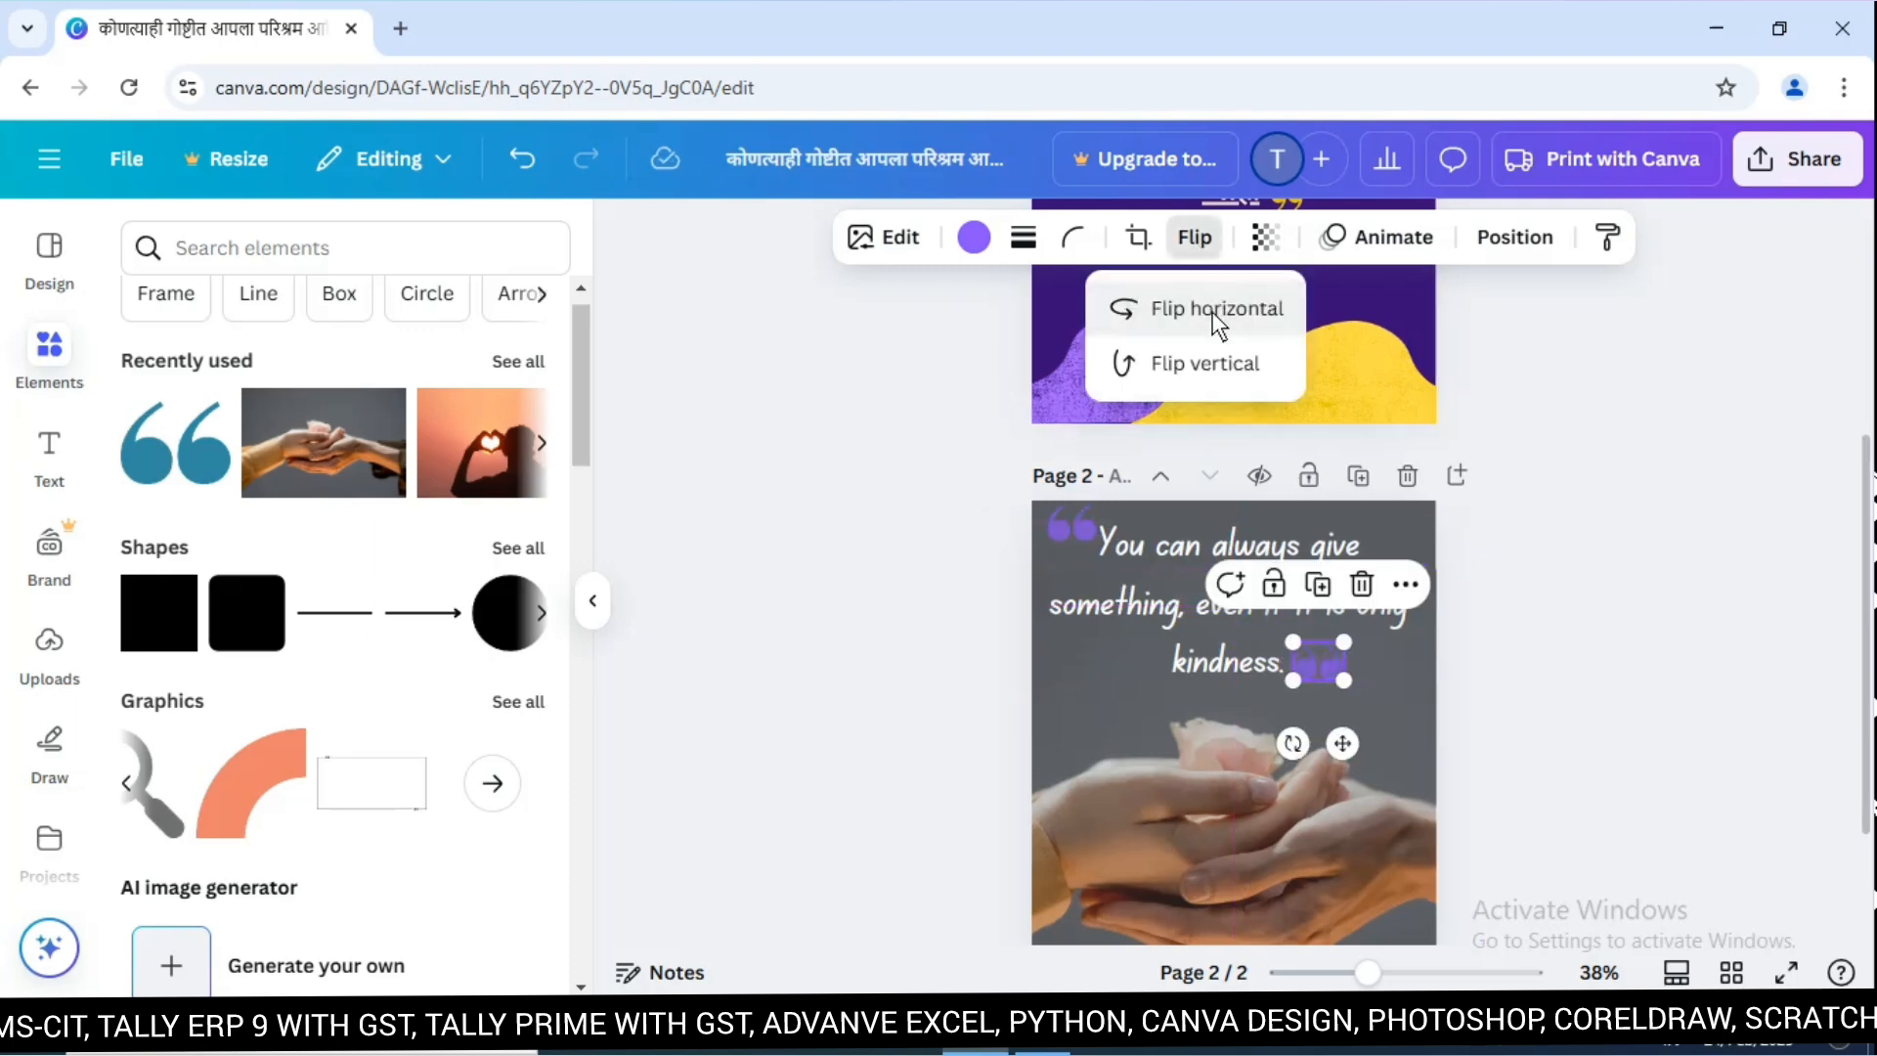
left_click(1209, 368)
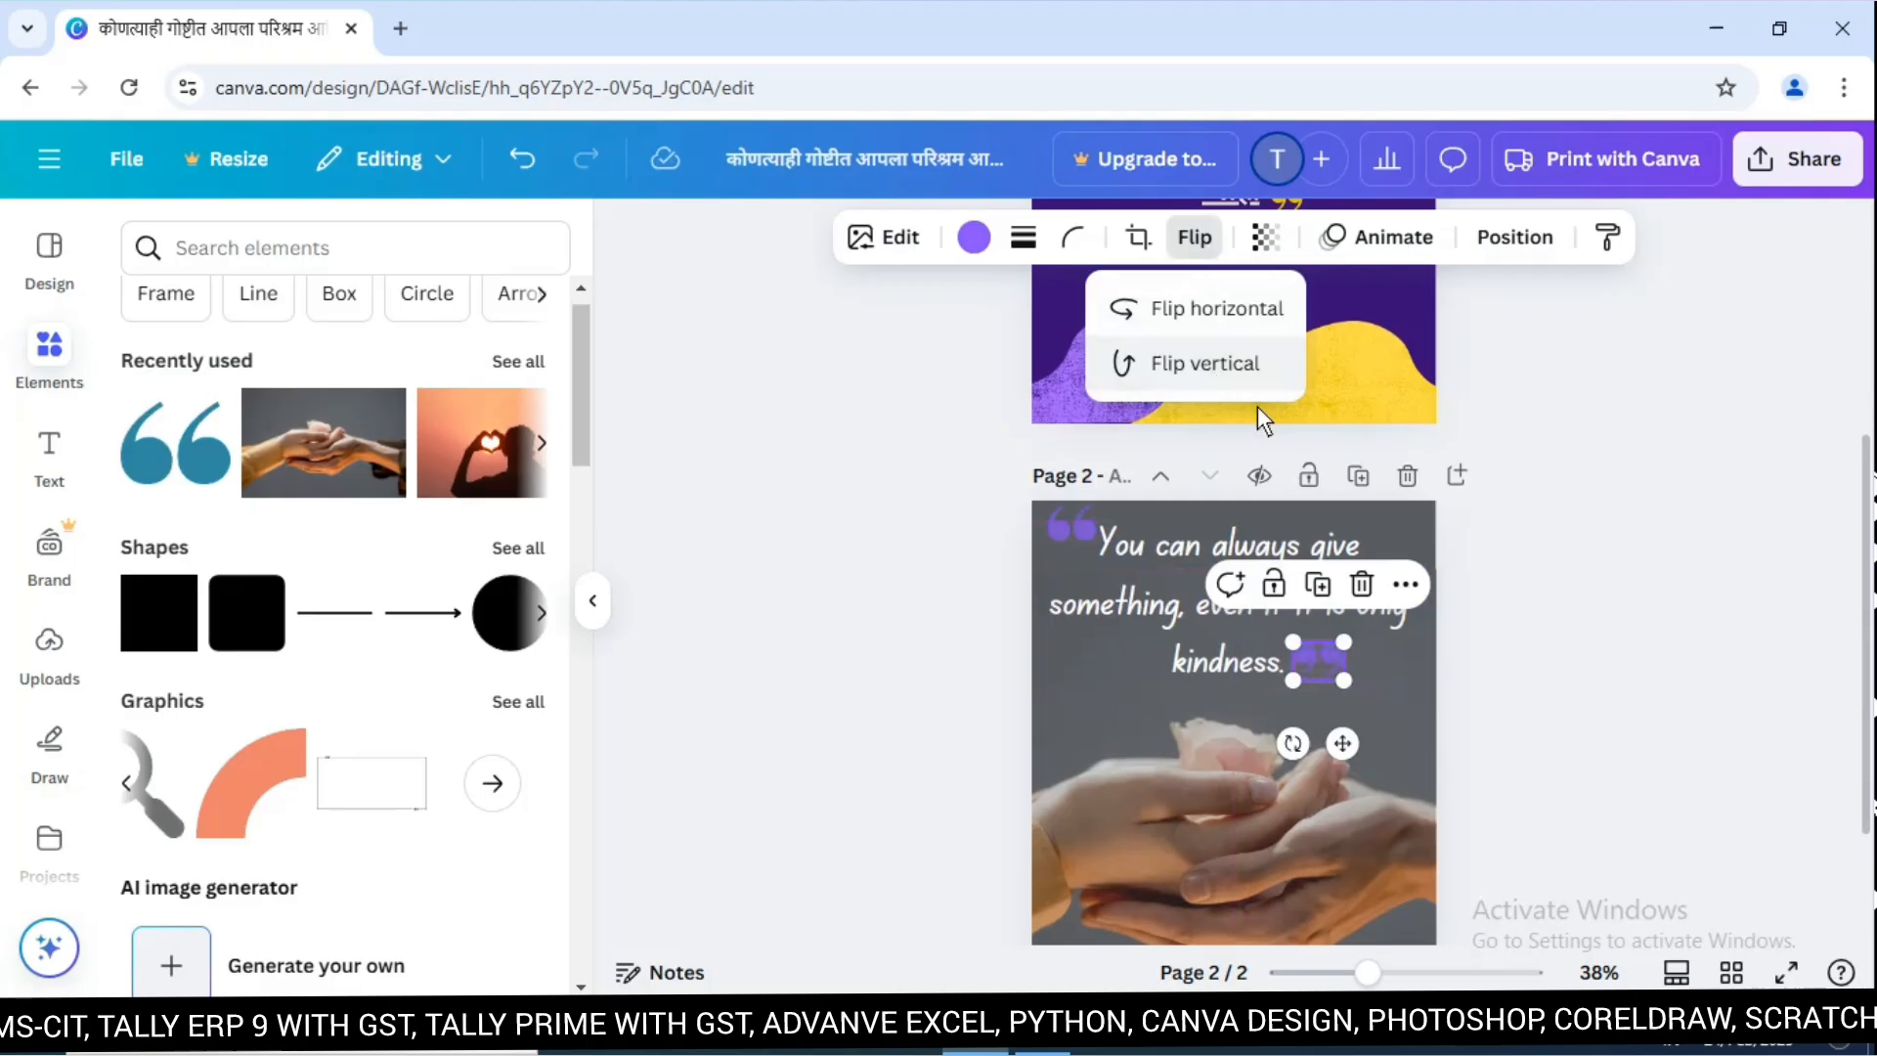
left_click(1584, 731)
left_click(1584, 738)
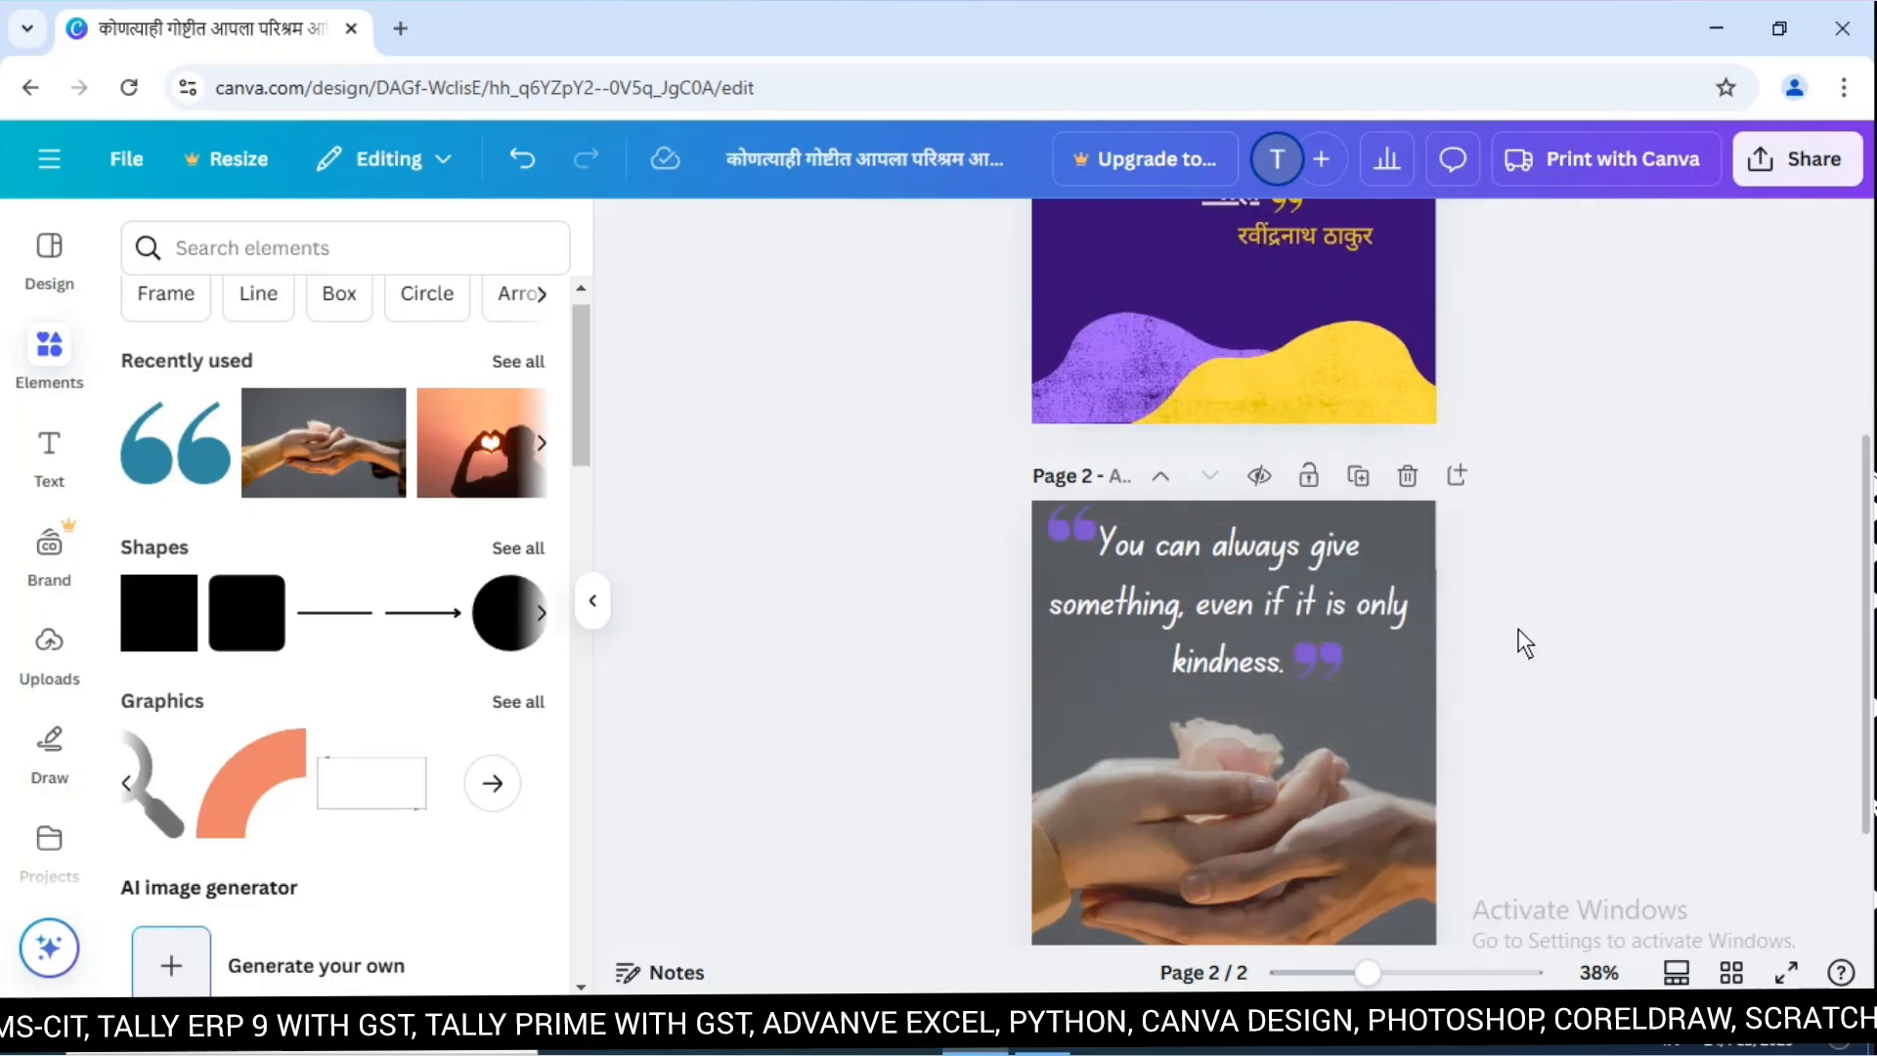
Recolour the closing quotation mark with the photo's colours, trying orange-brown and settling on light beige.
left_click(1075, 532)
left_click(1326, 666)
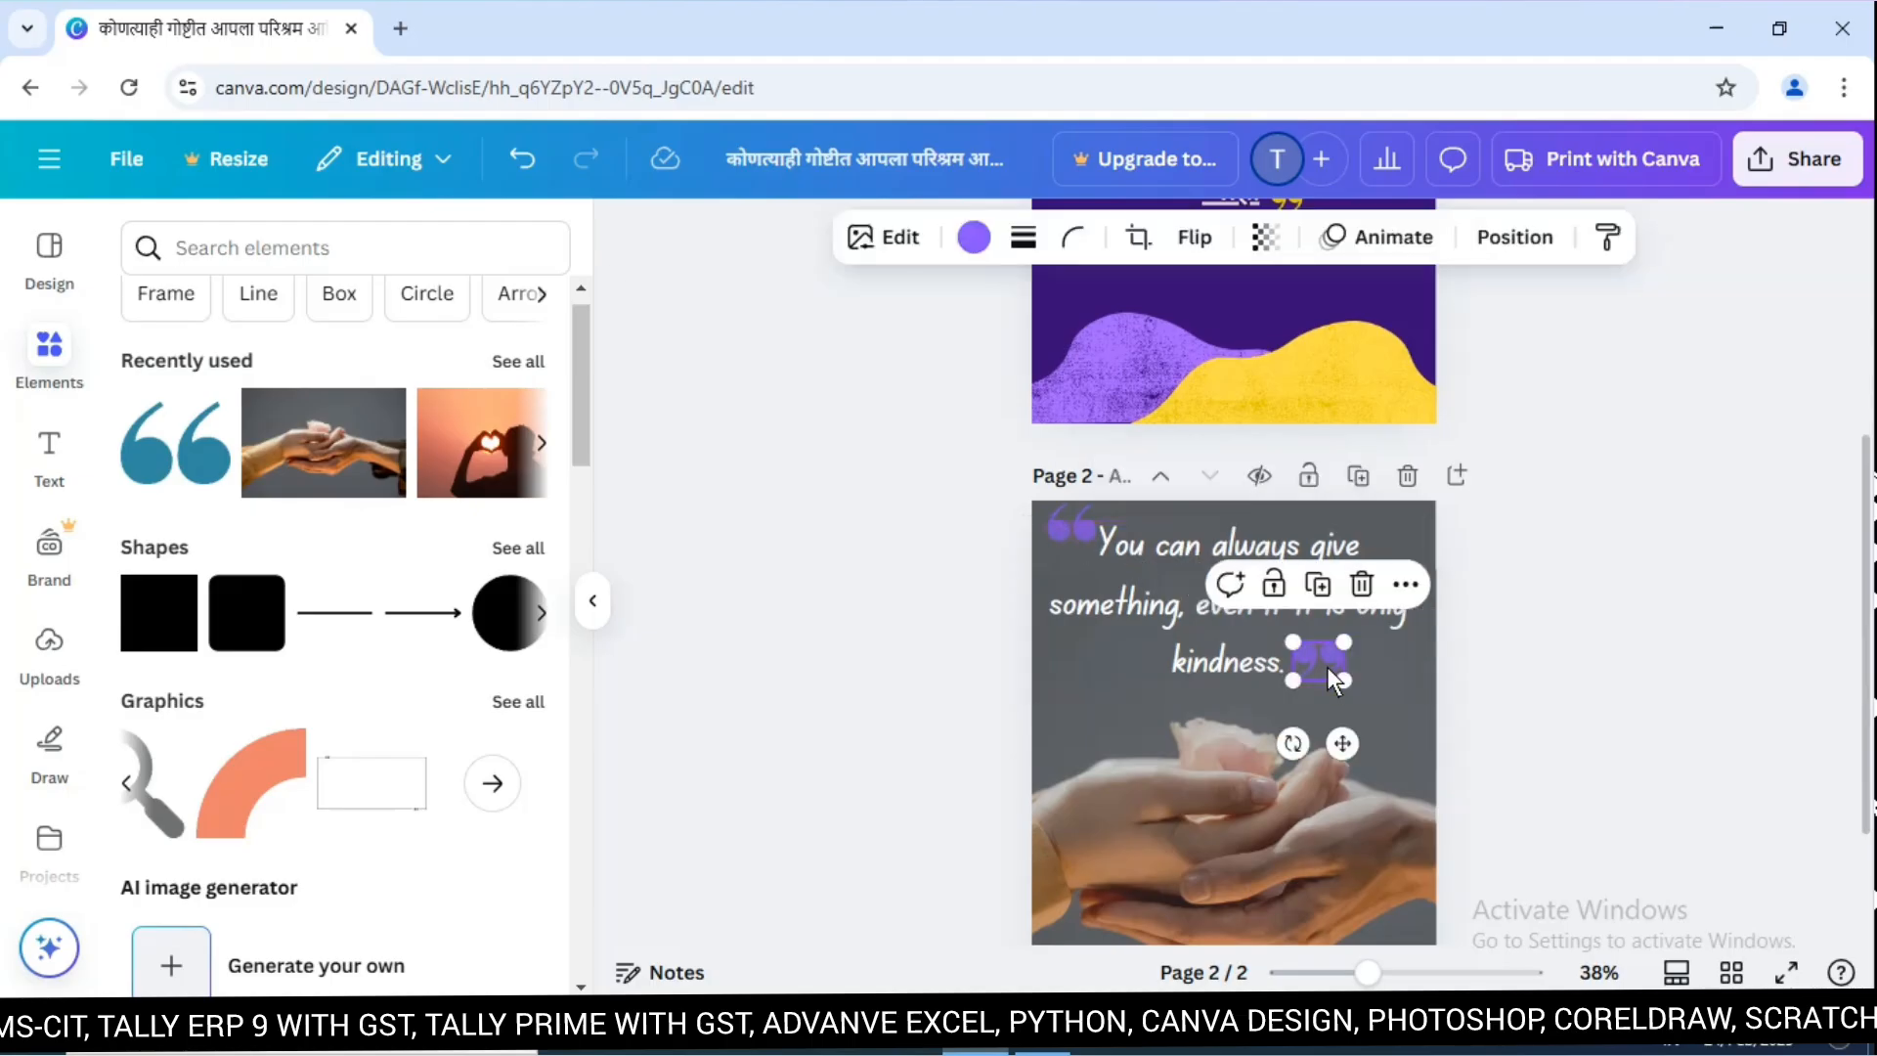
left_click(975, 235)
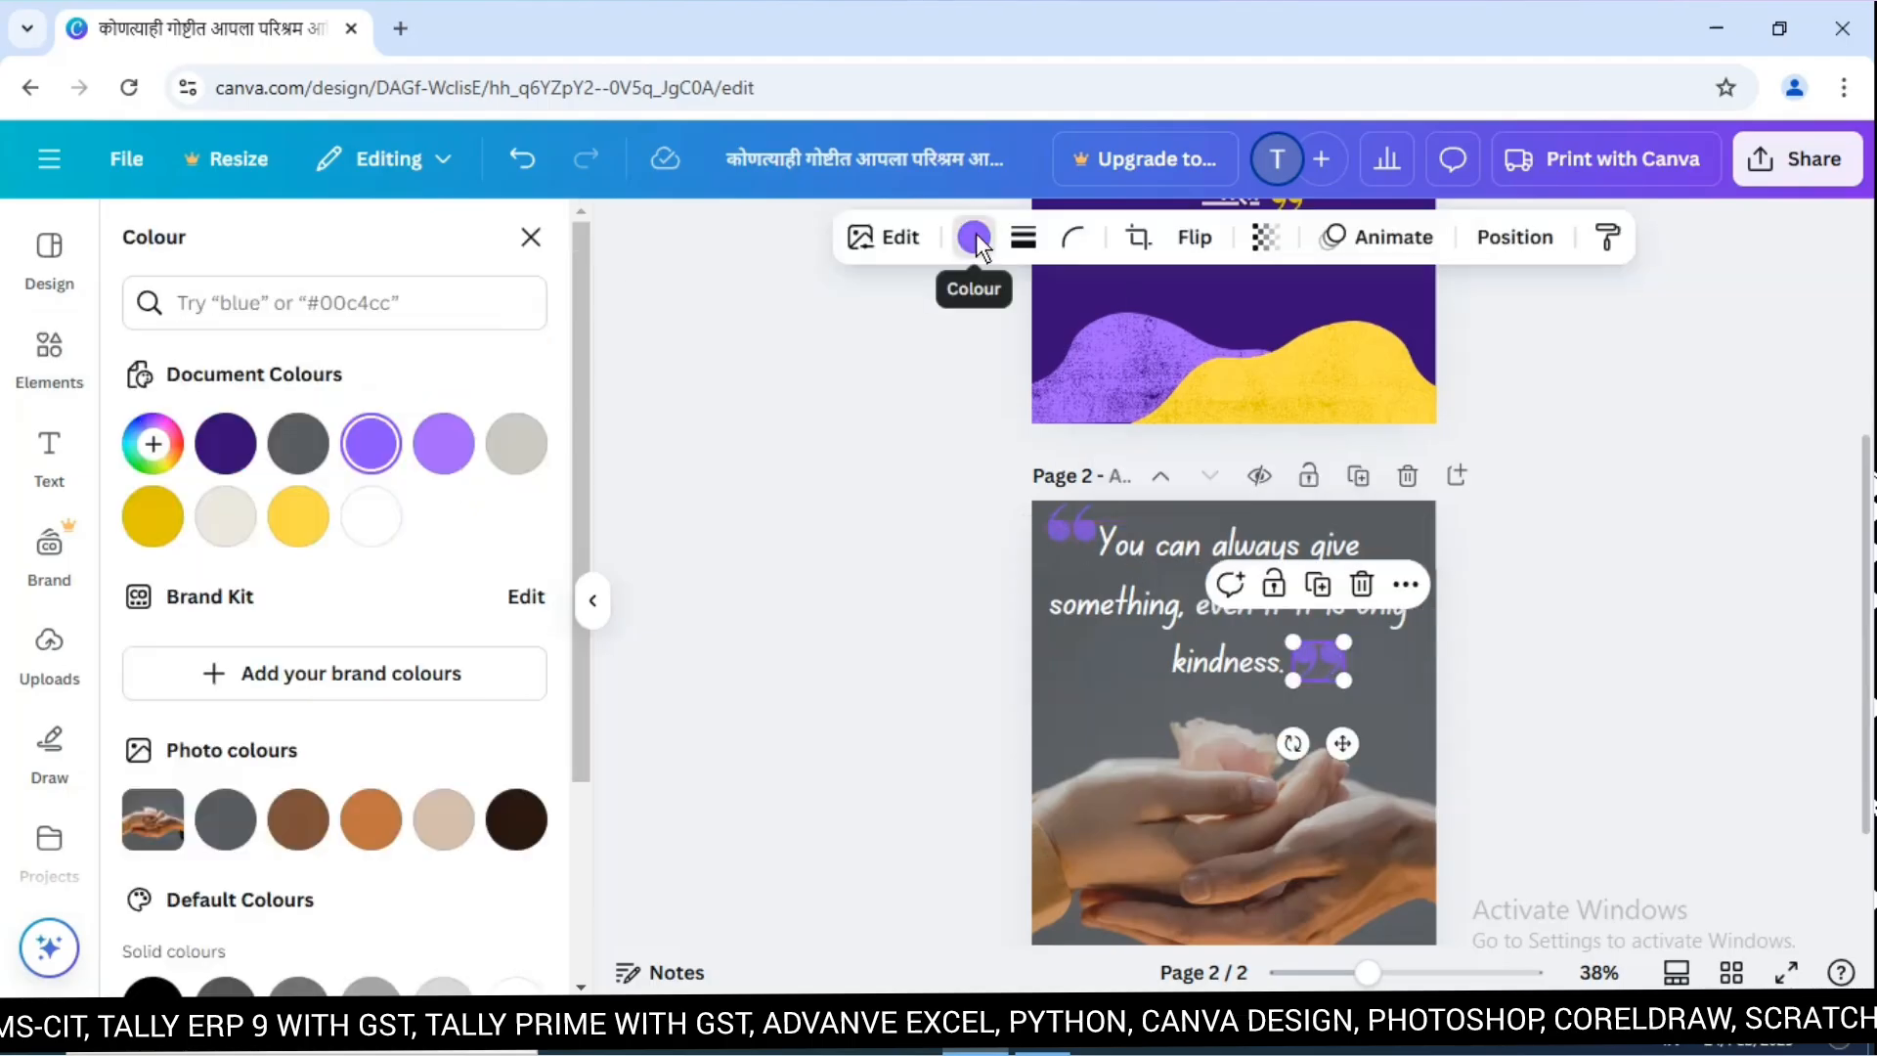
left_click_drag(580, 712, 574, 861)
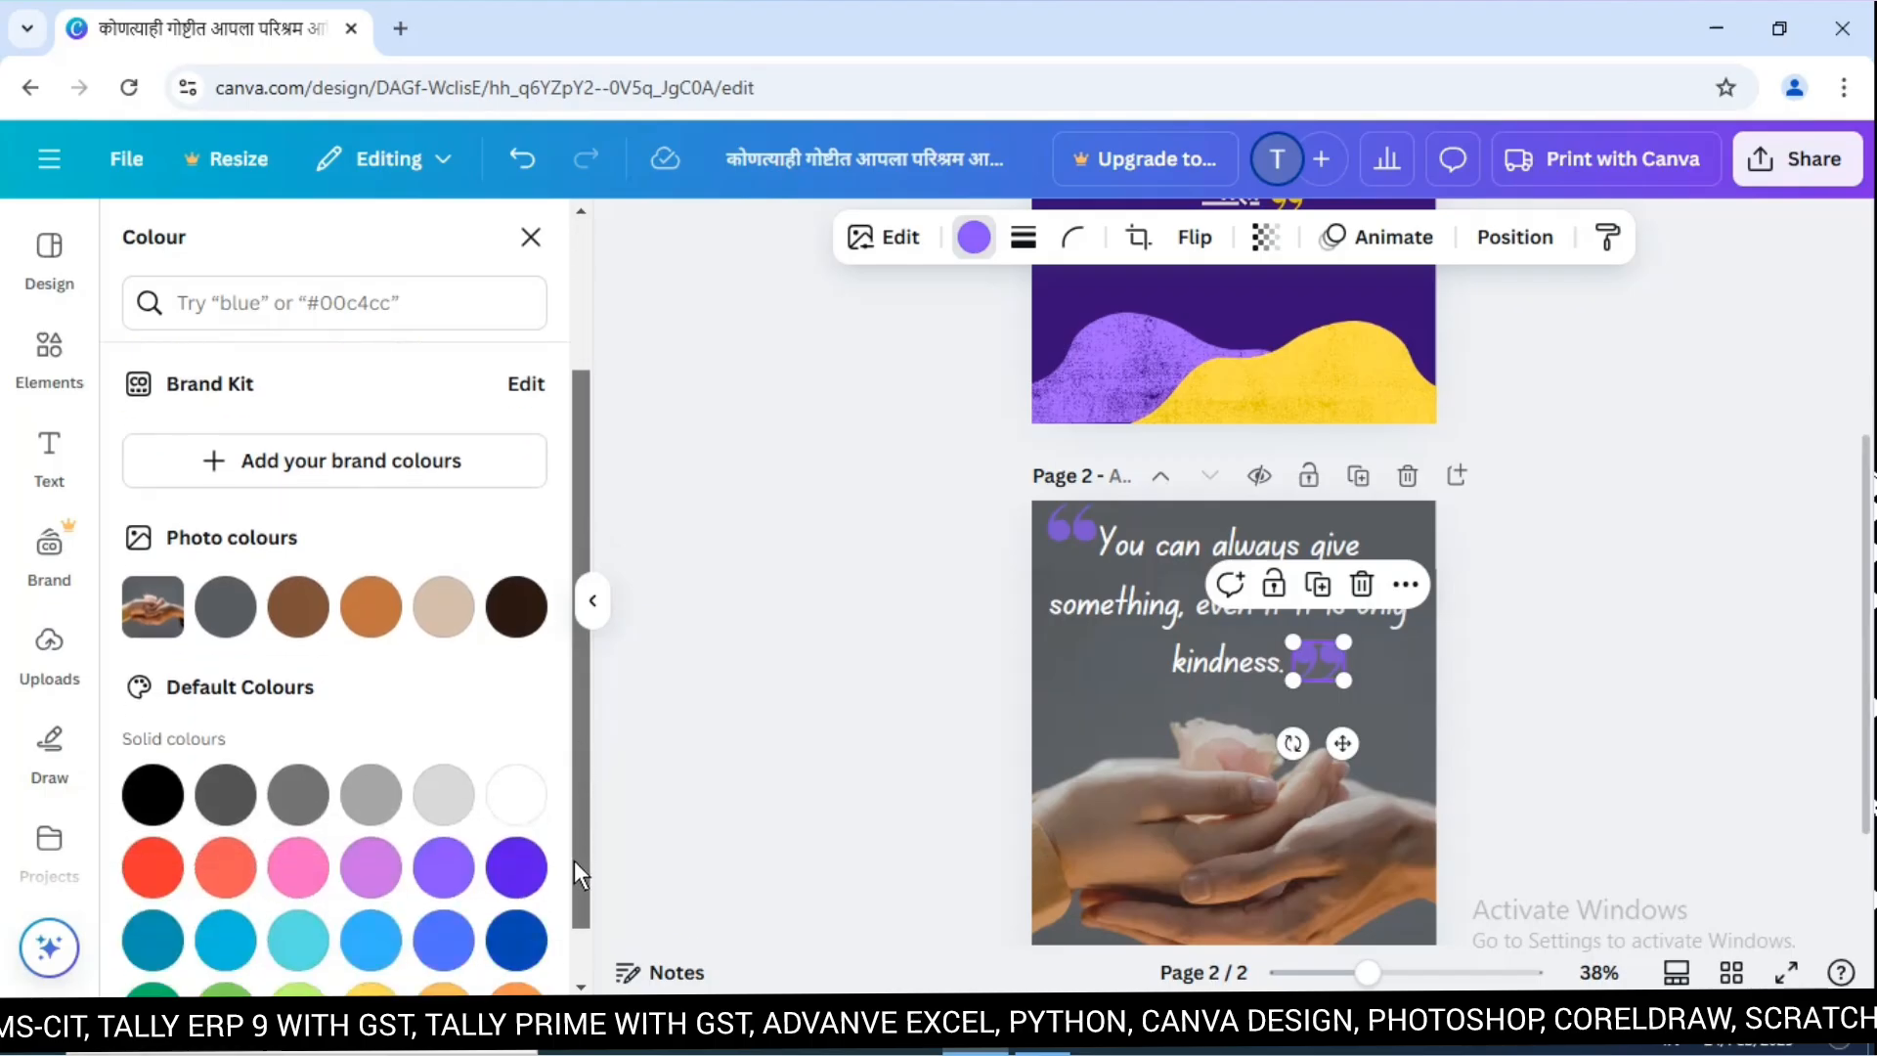
left_click(373, 608)
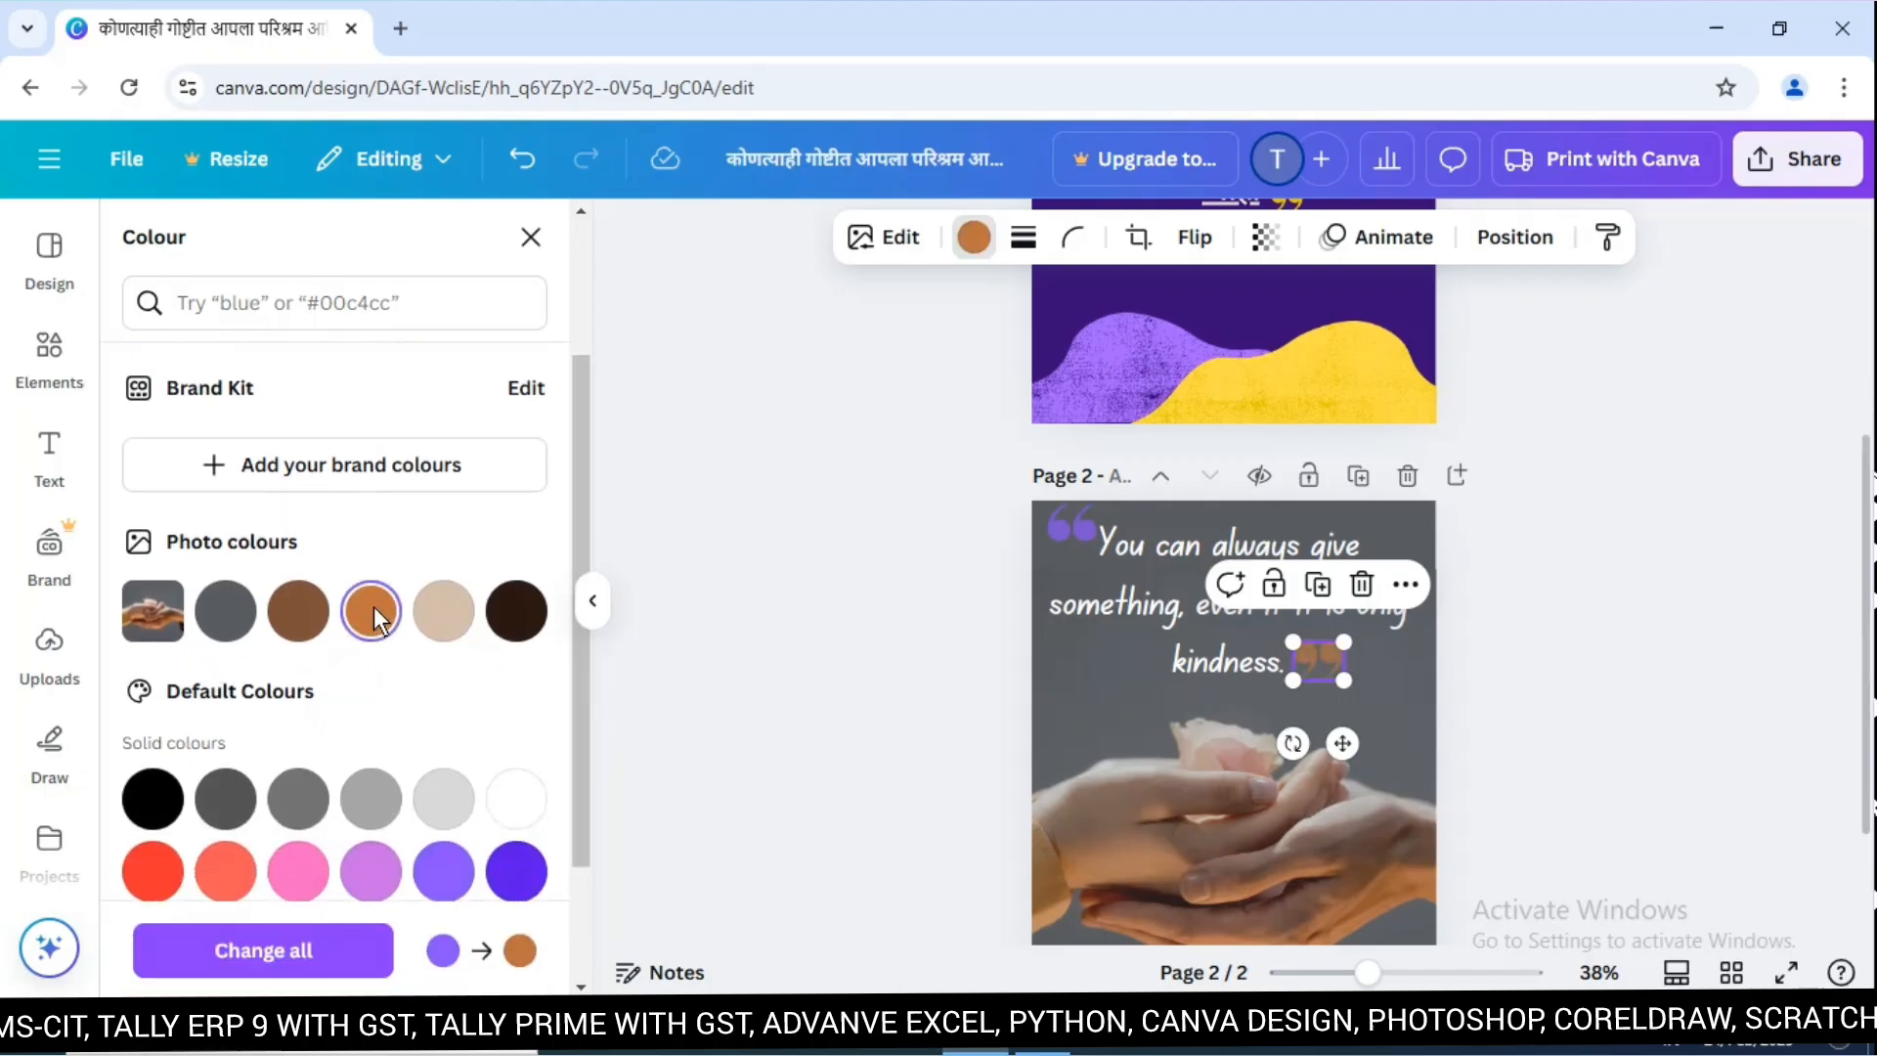
left_click(439, 611)
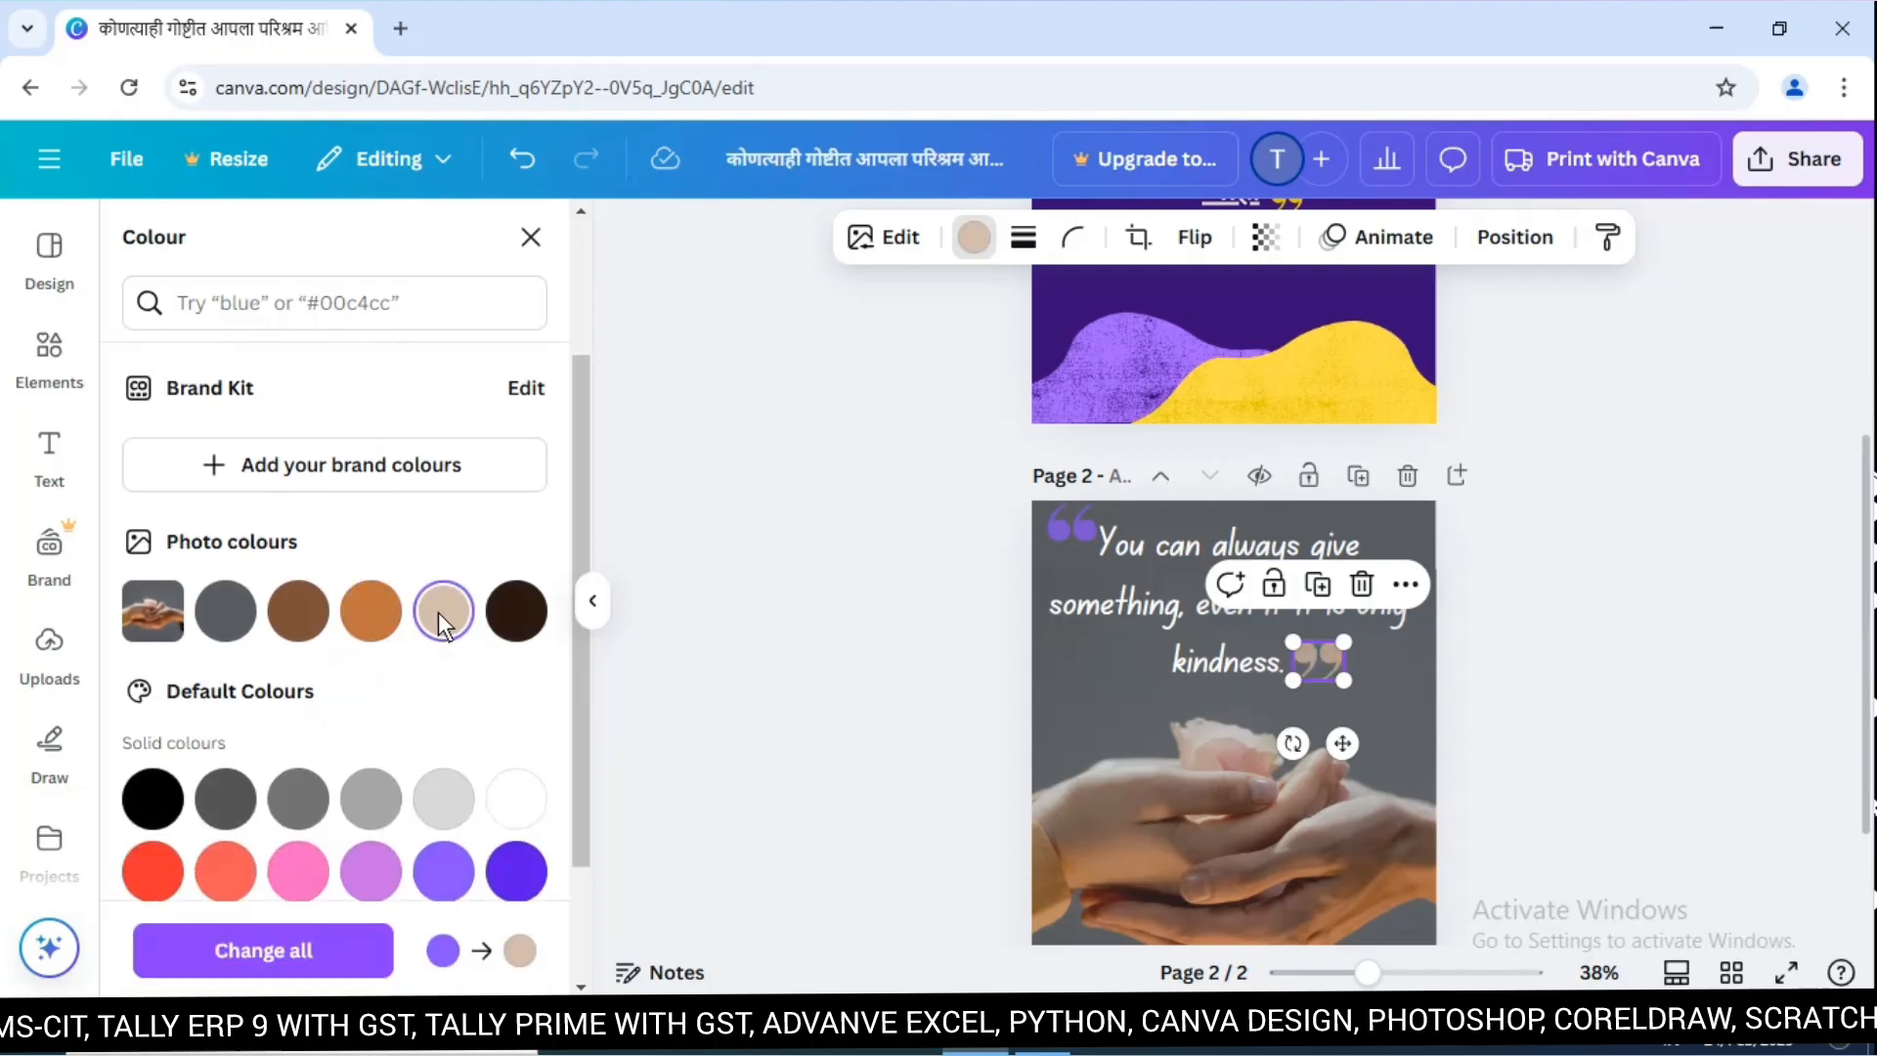
Recolour the opening quotation mark on page 2 with the photo's colours, trying orange-brown and settling on light beige, and deselect it.
left_click(1064, 527)
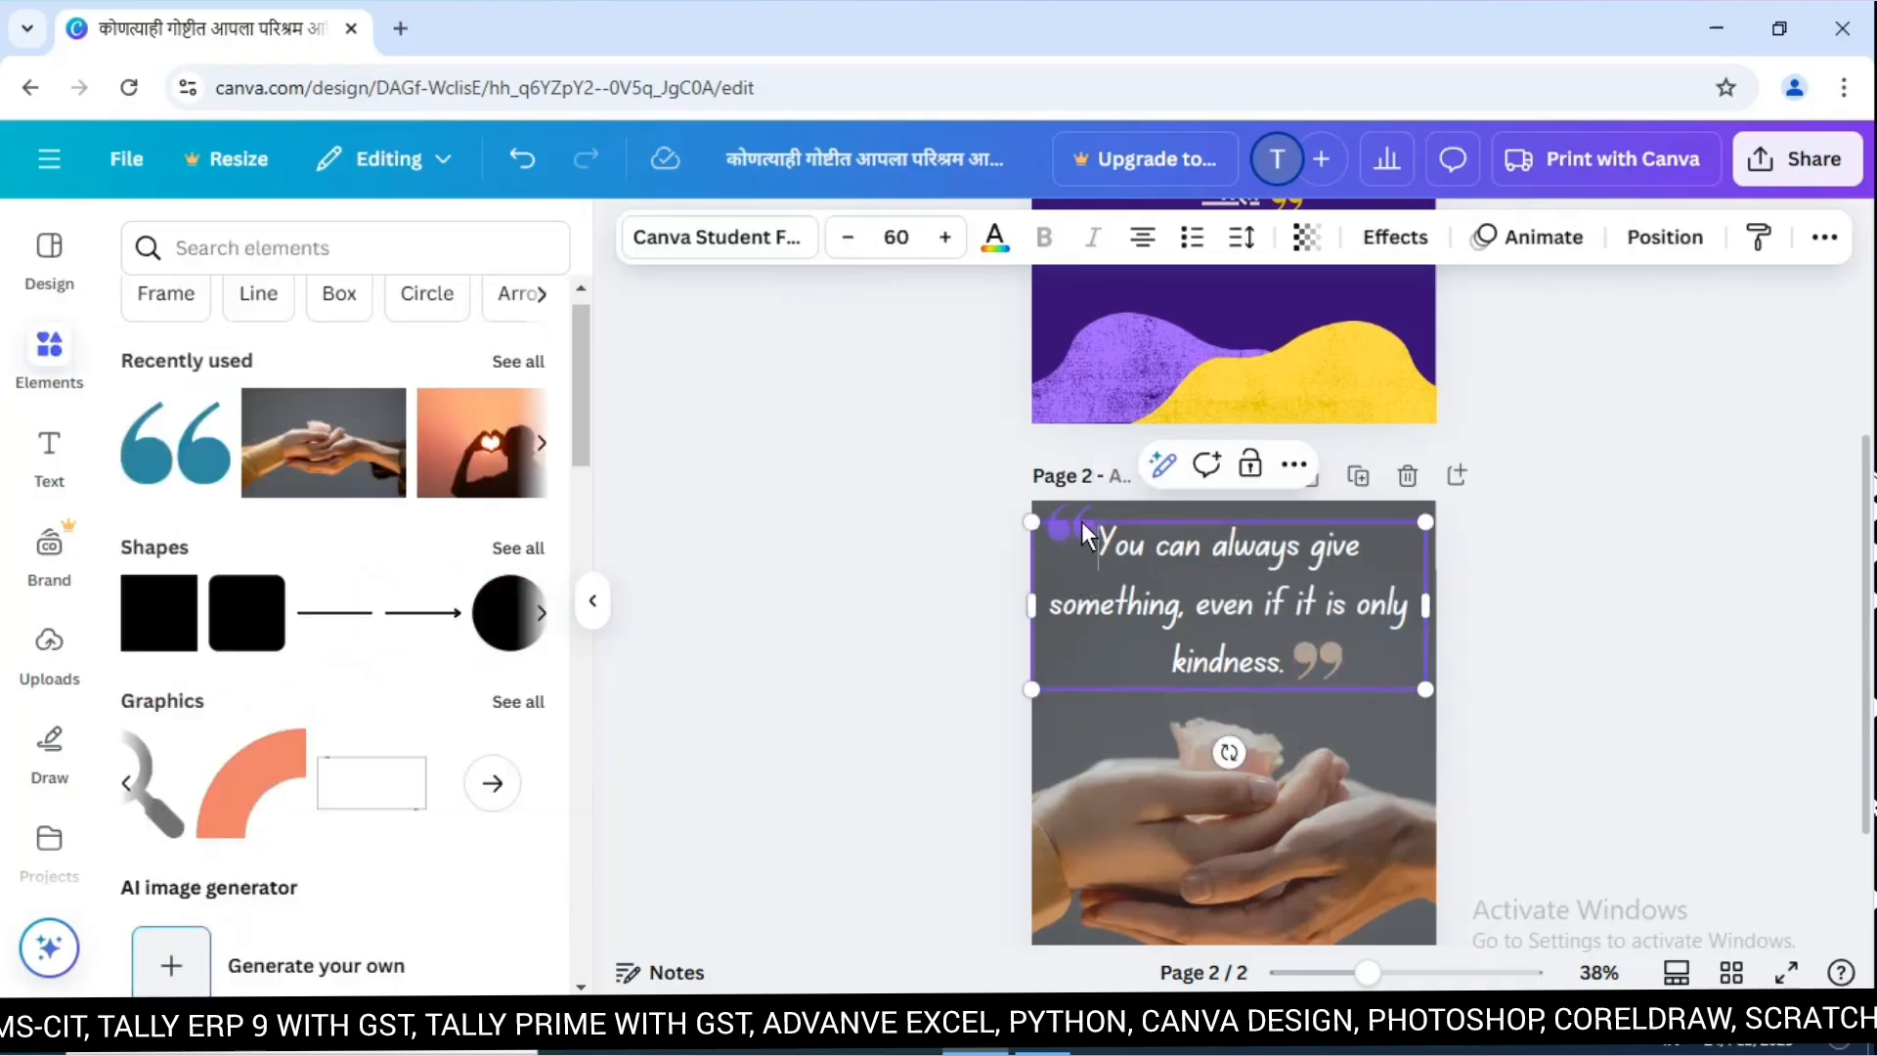
left_click(1058, 510)
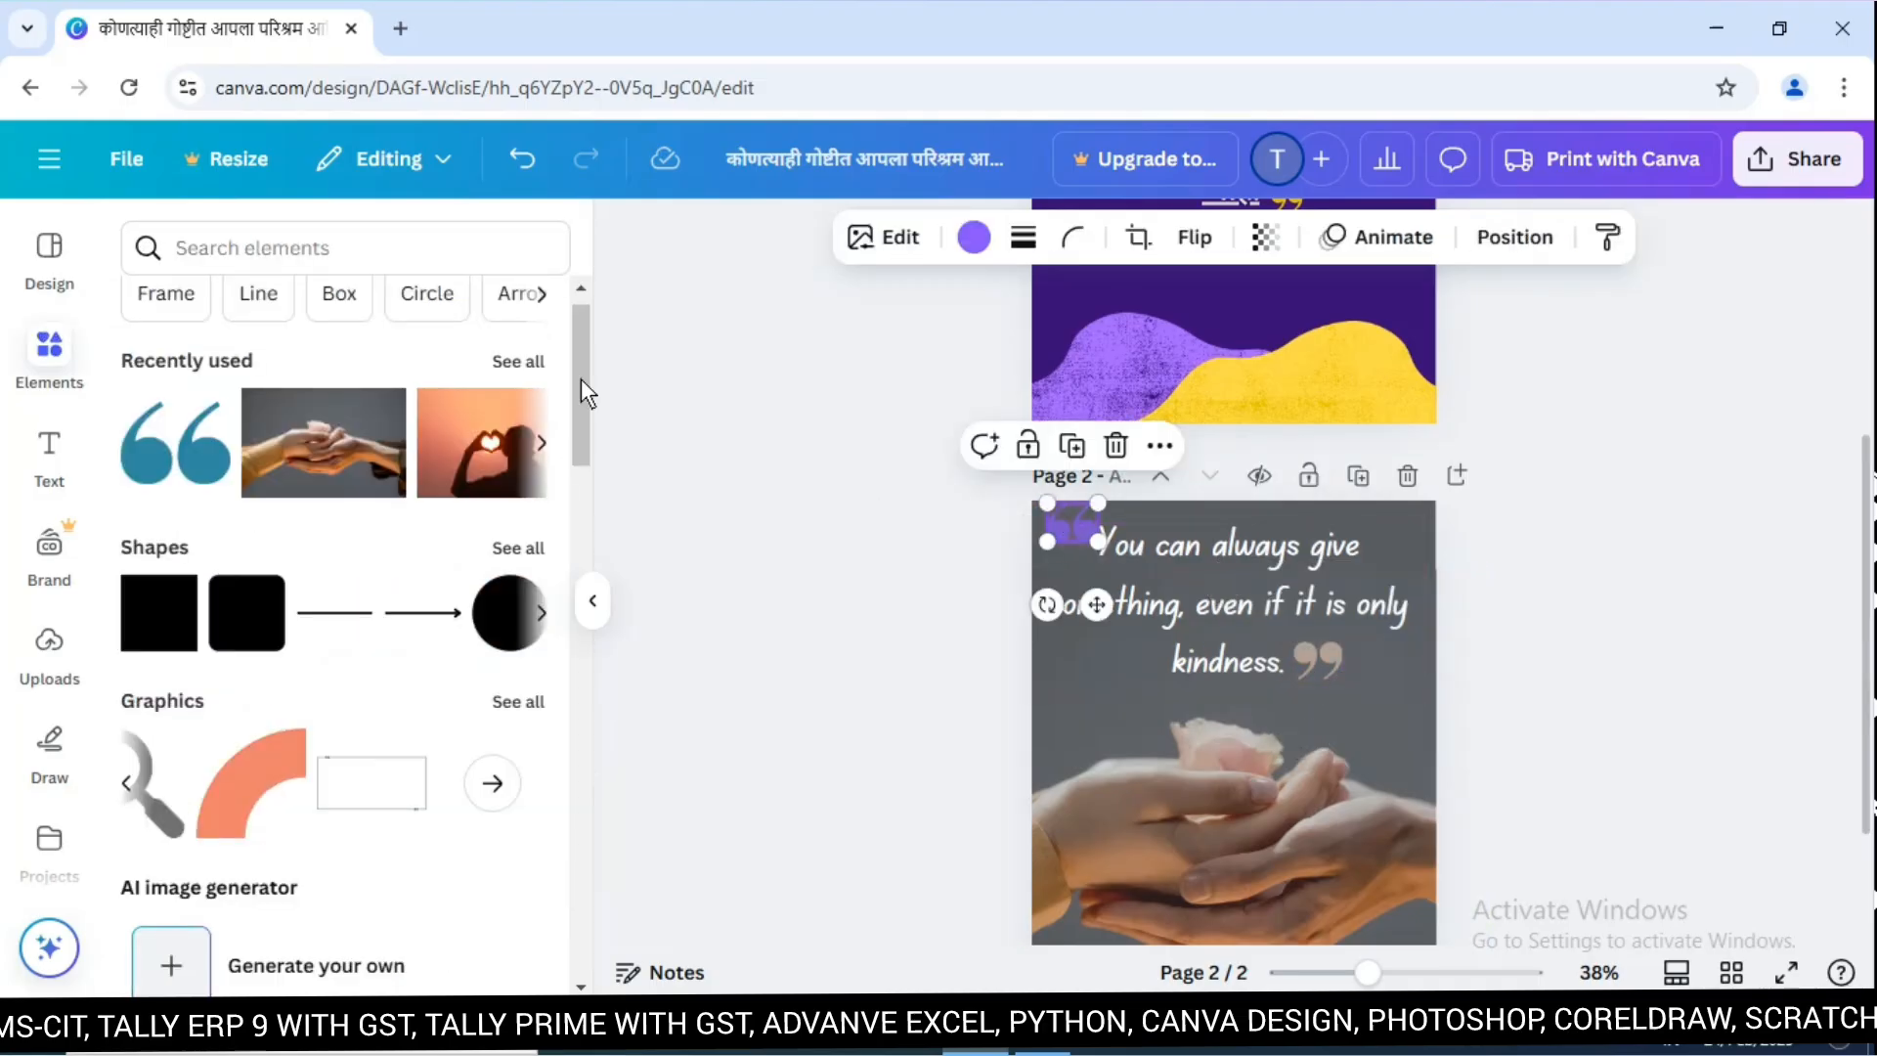
left_click(973, 234)
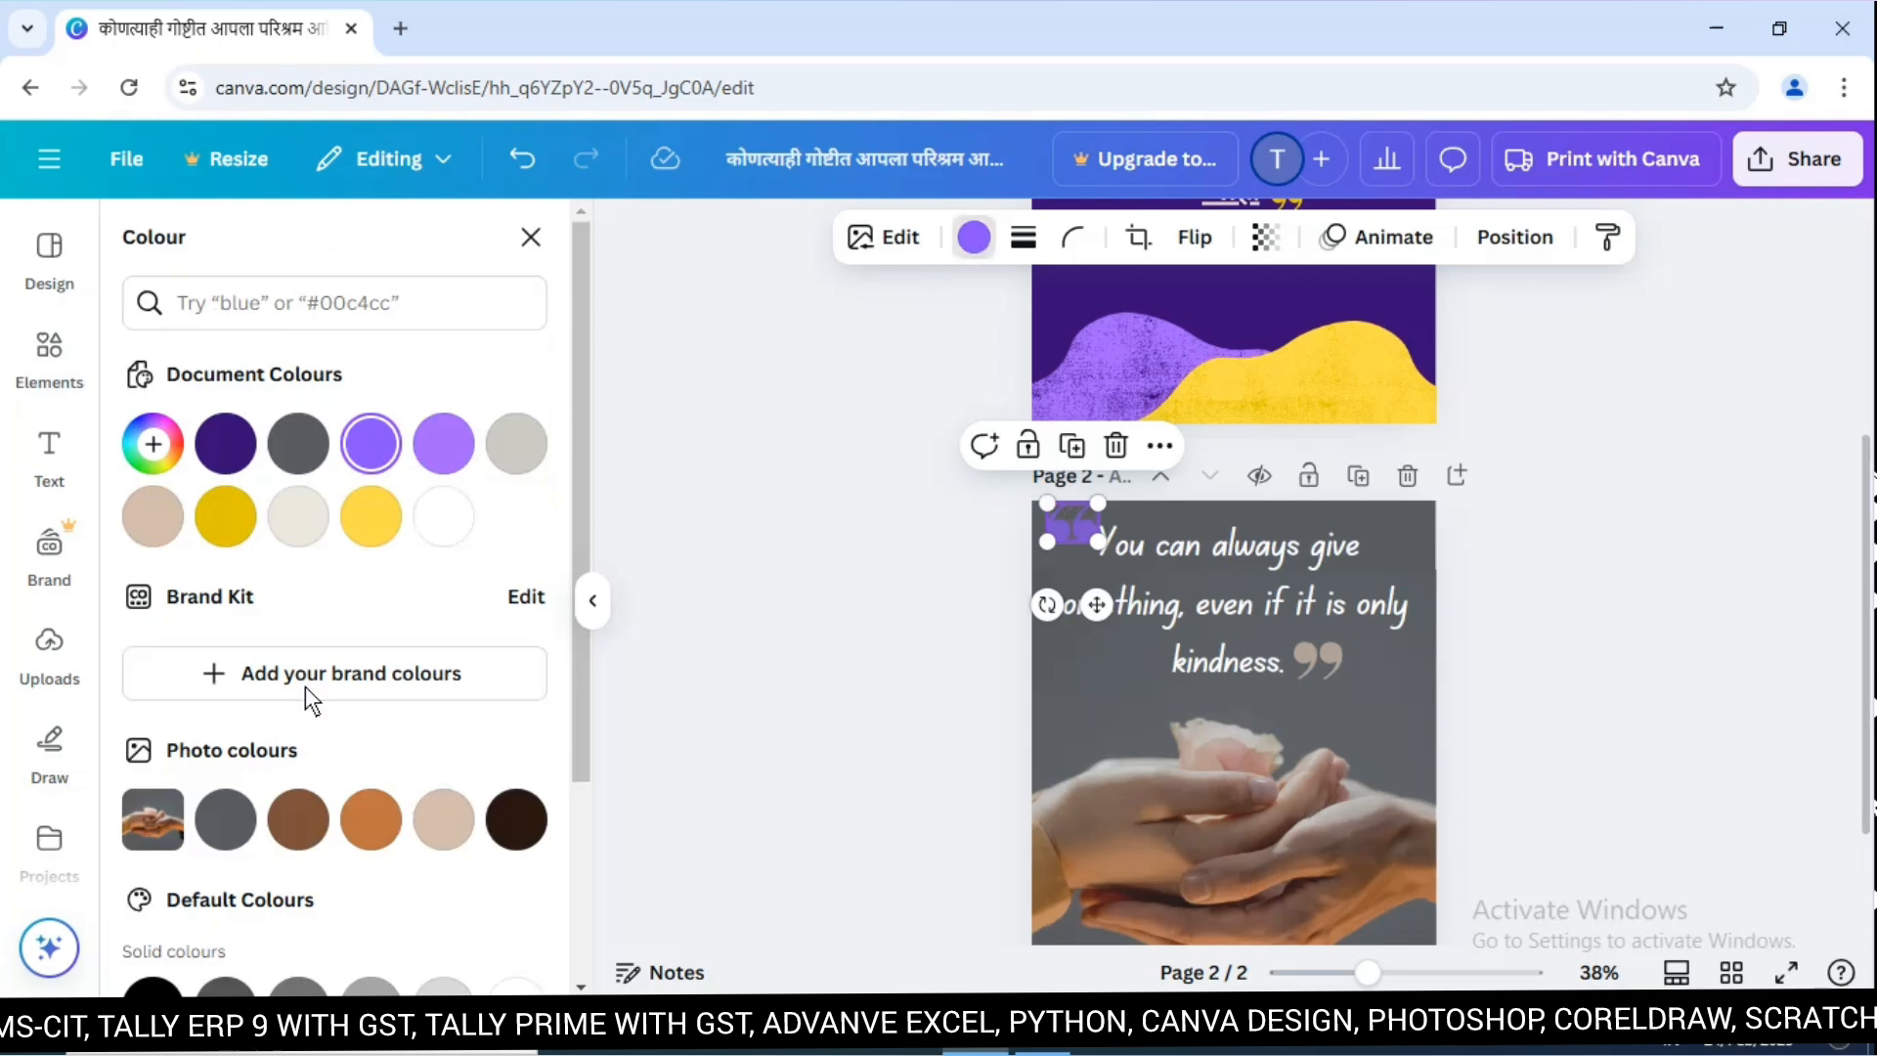
left_click(380, 827)
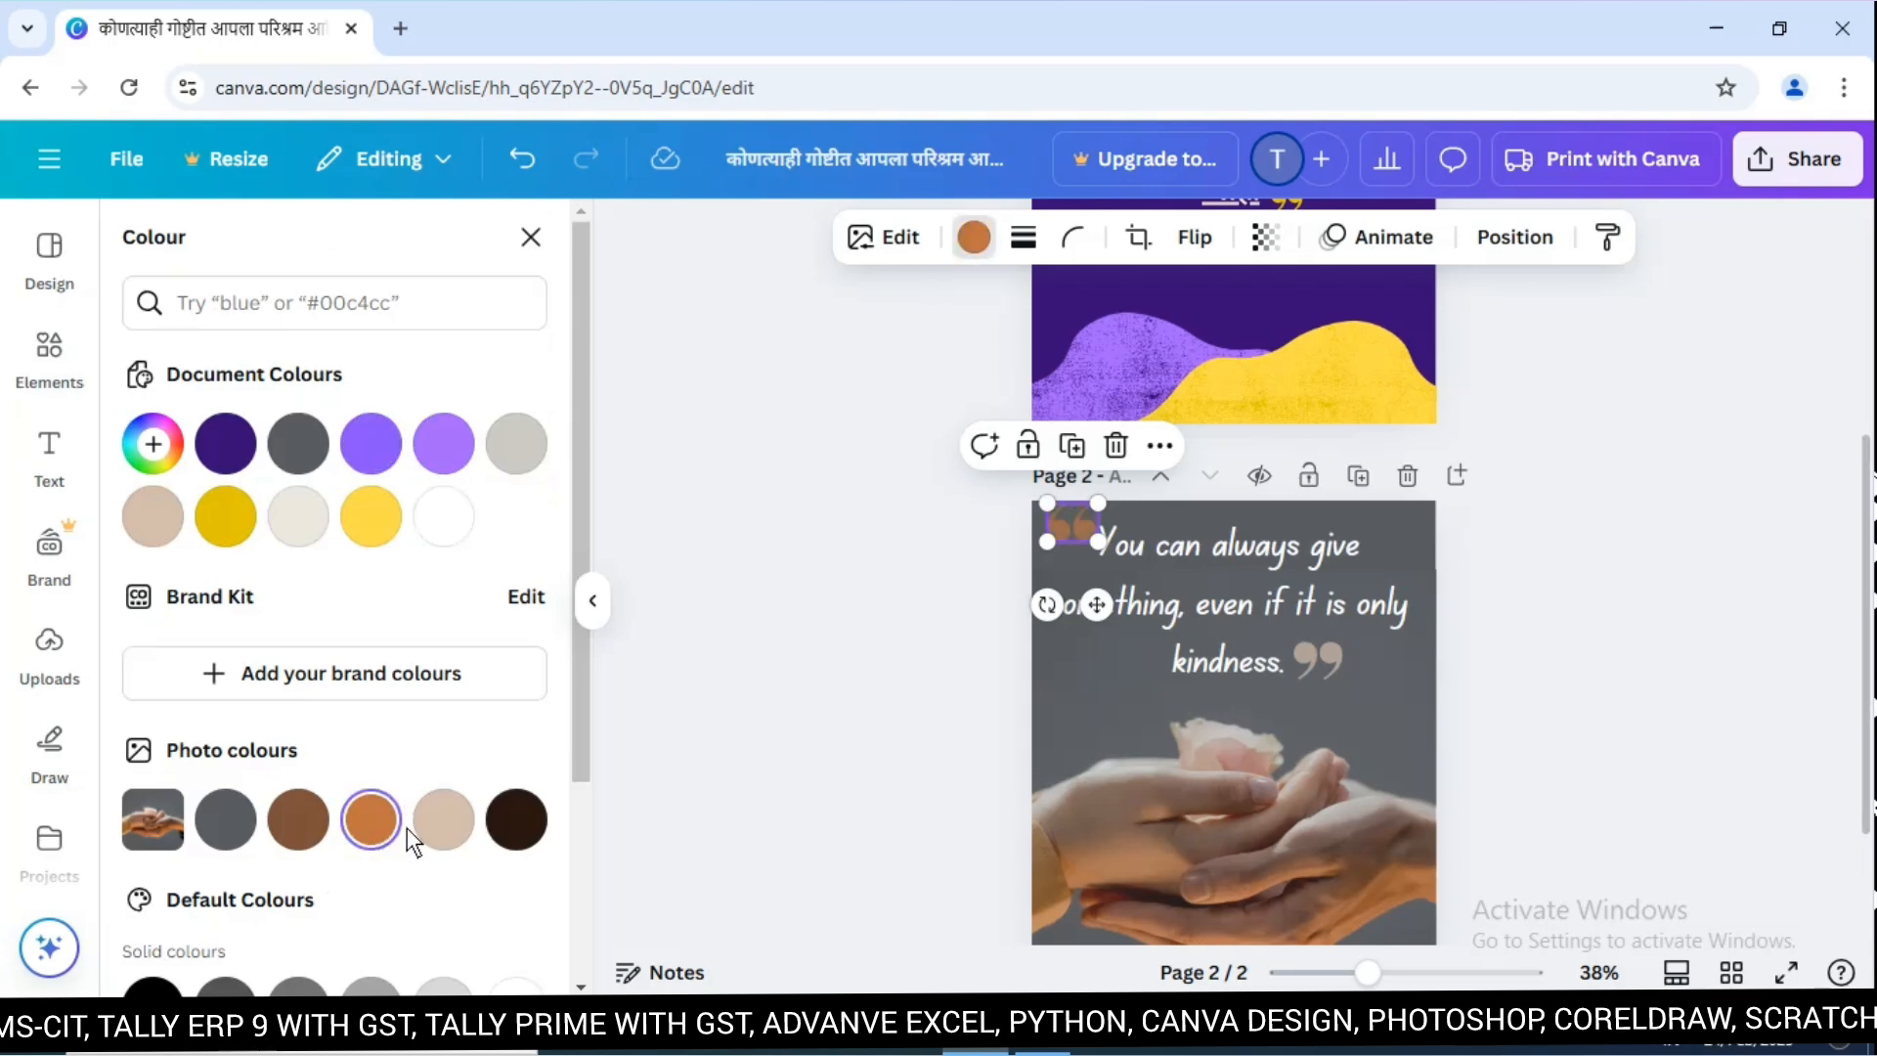
left_click(437, 827)
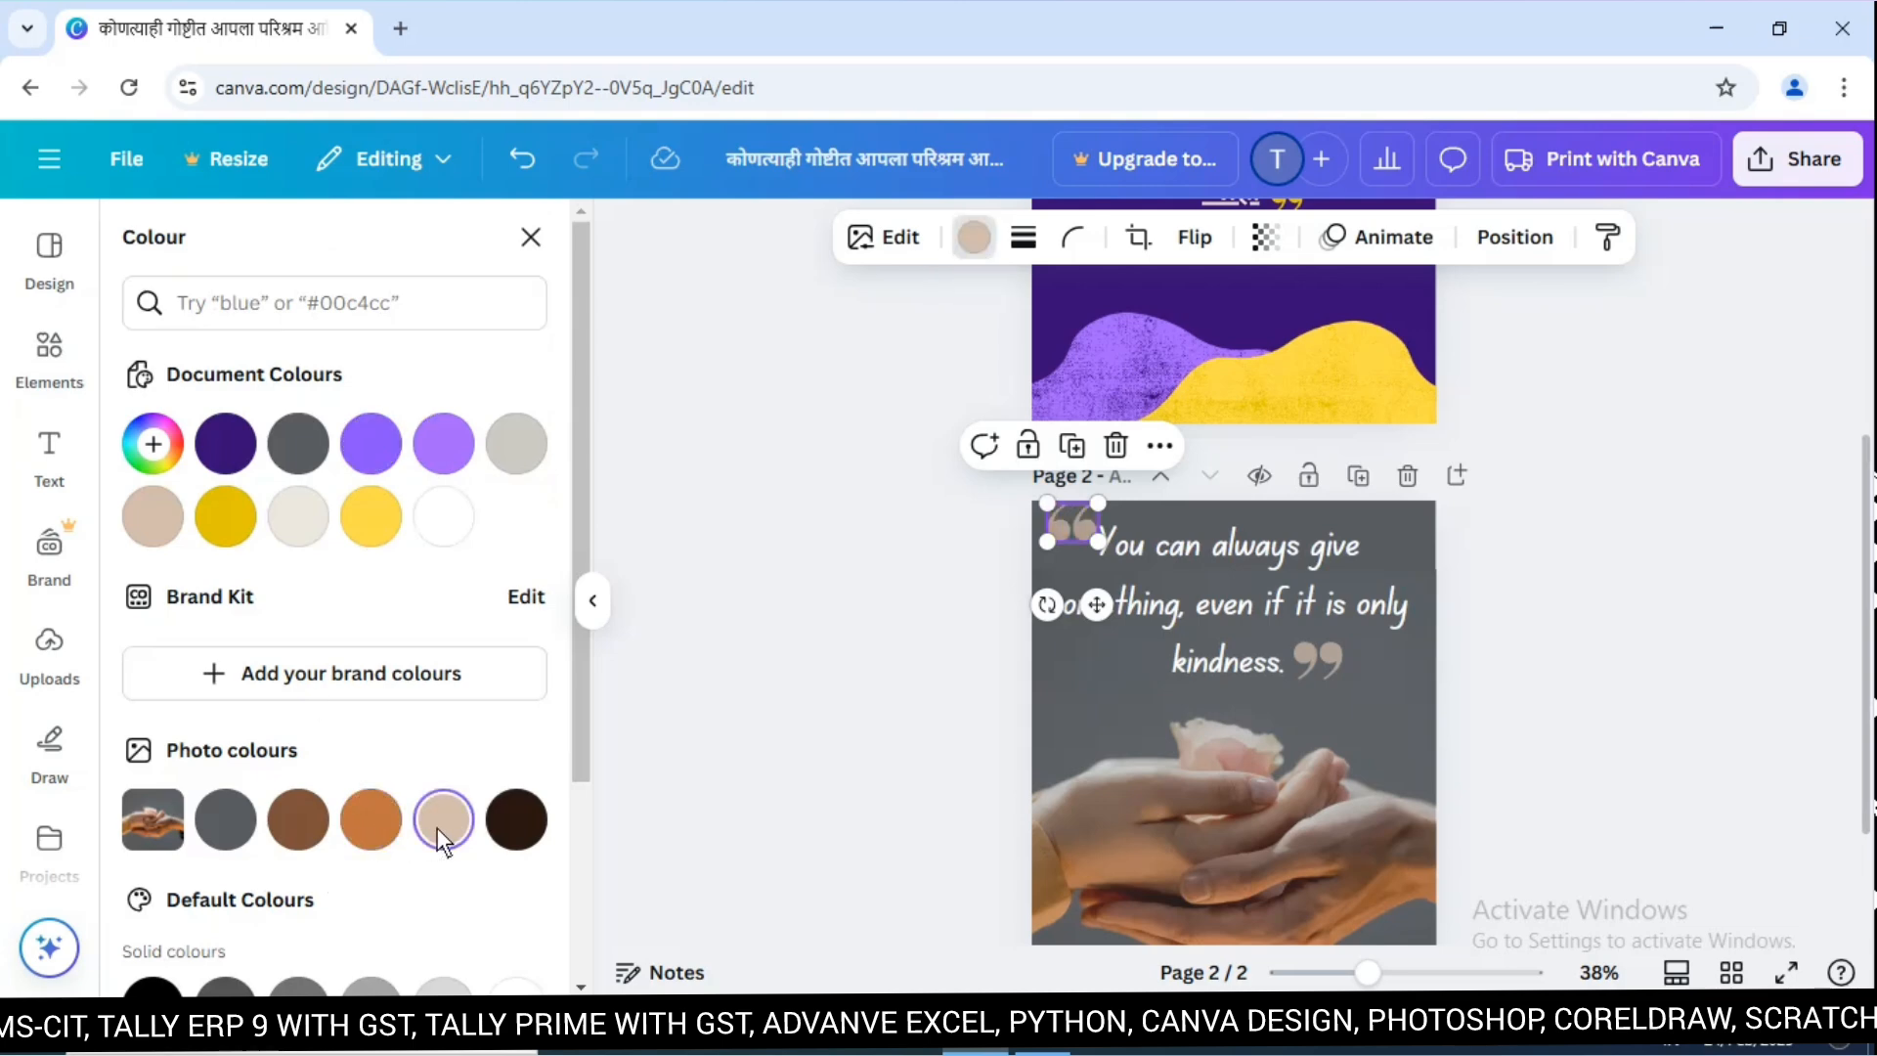
left_click(1649, 709)
left_click(1678, 649)
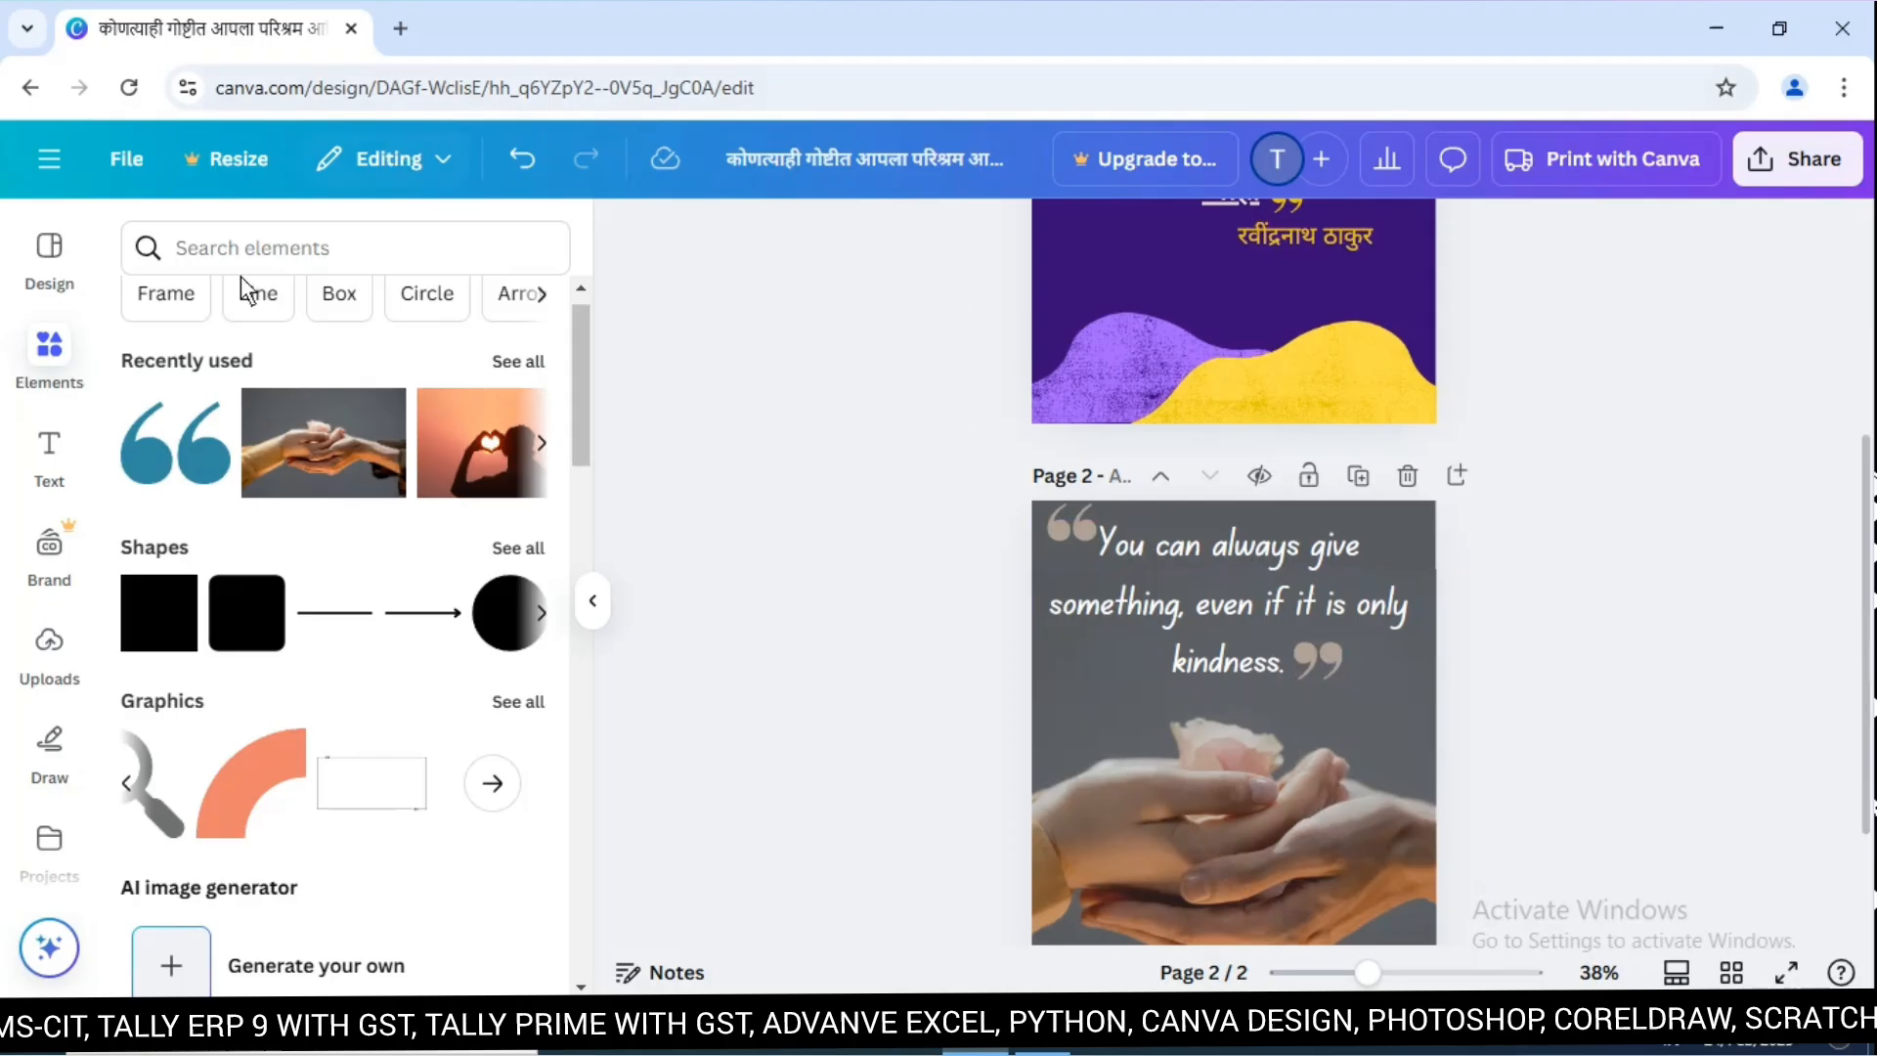
Add a subheading to page 2, switch to Notepad and copy the author name "Anne Frank" from the kindness quote.
left_click(53, 453)
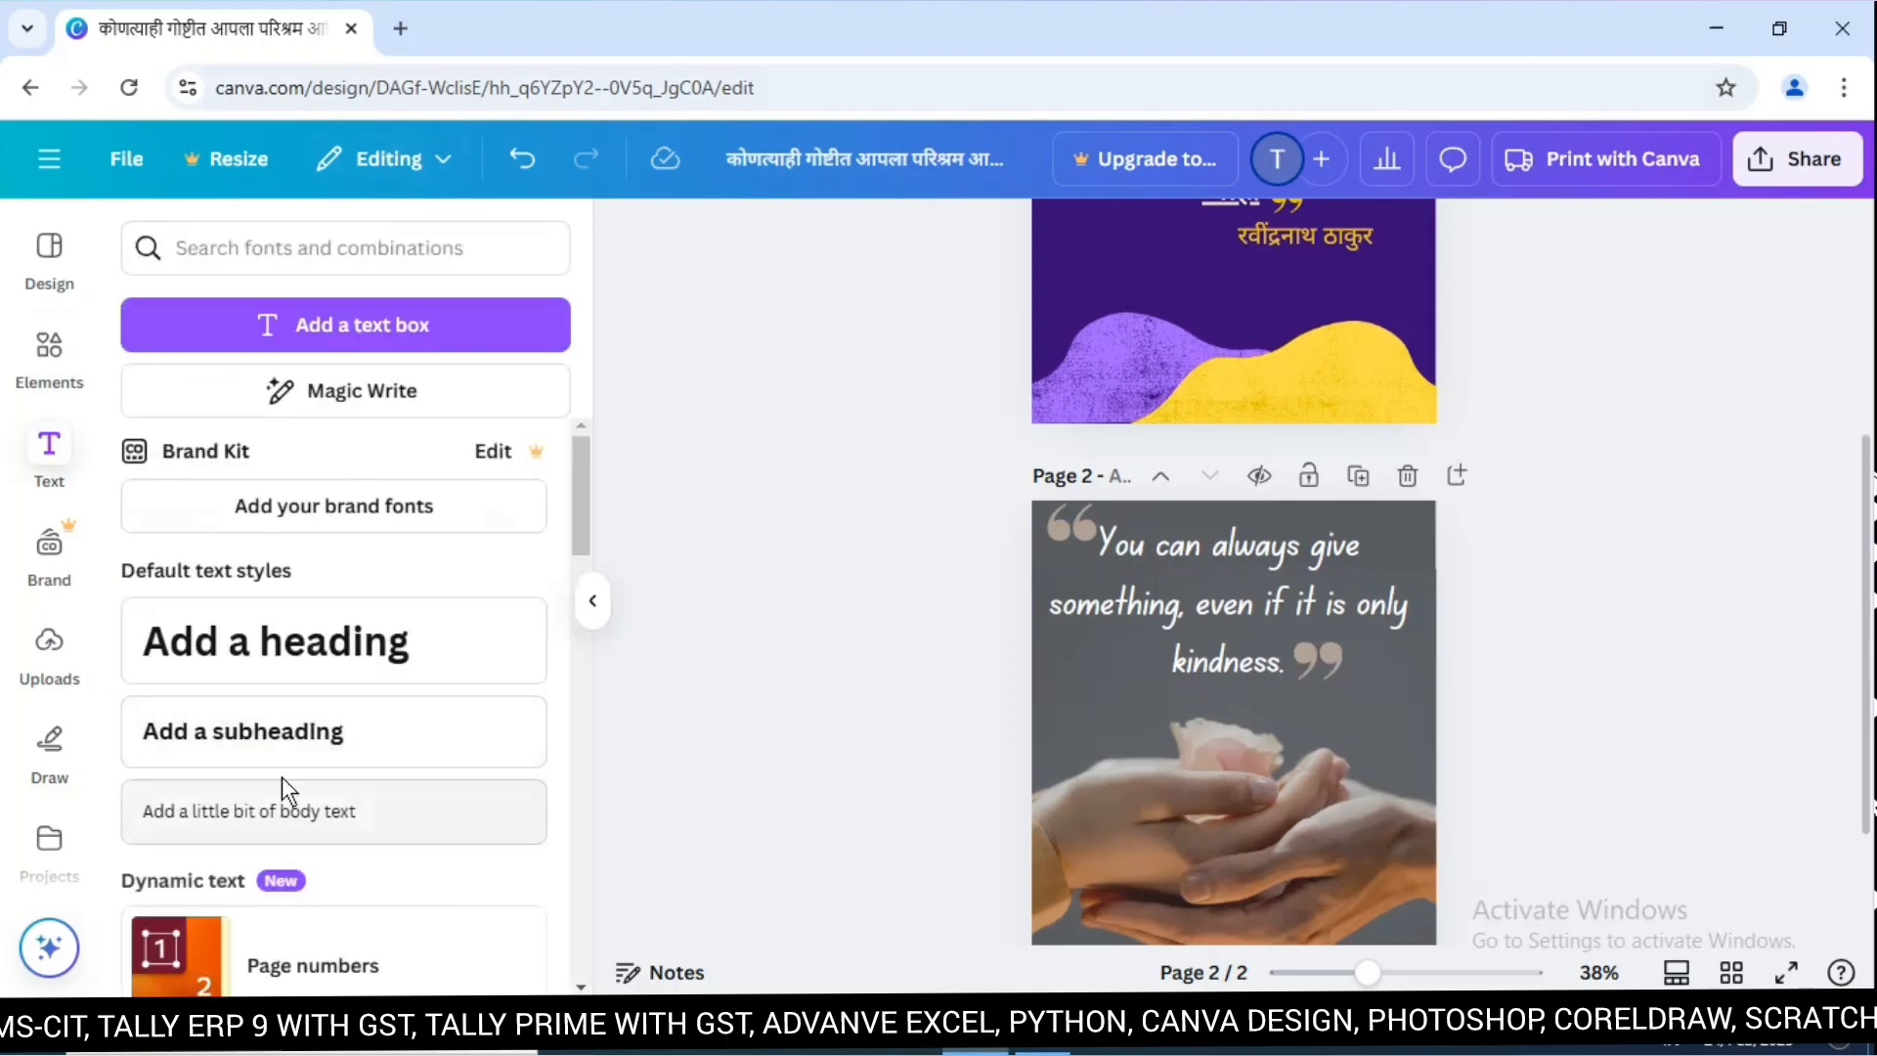
left_click(260, 752)
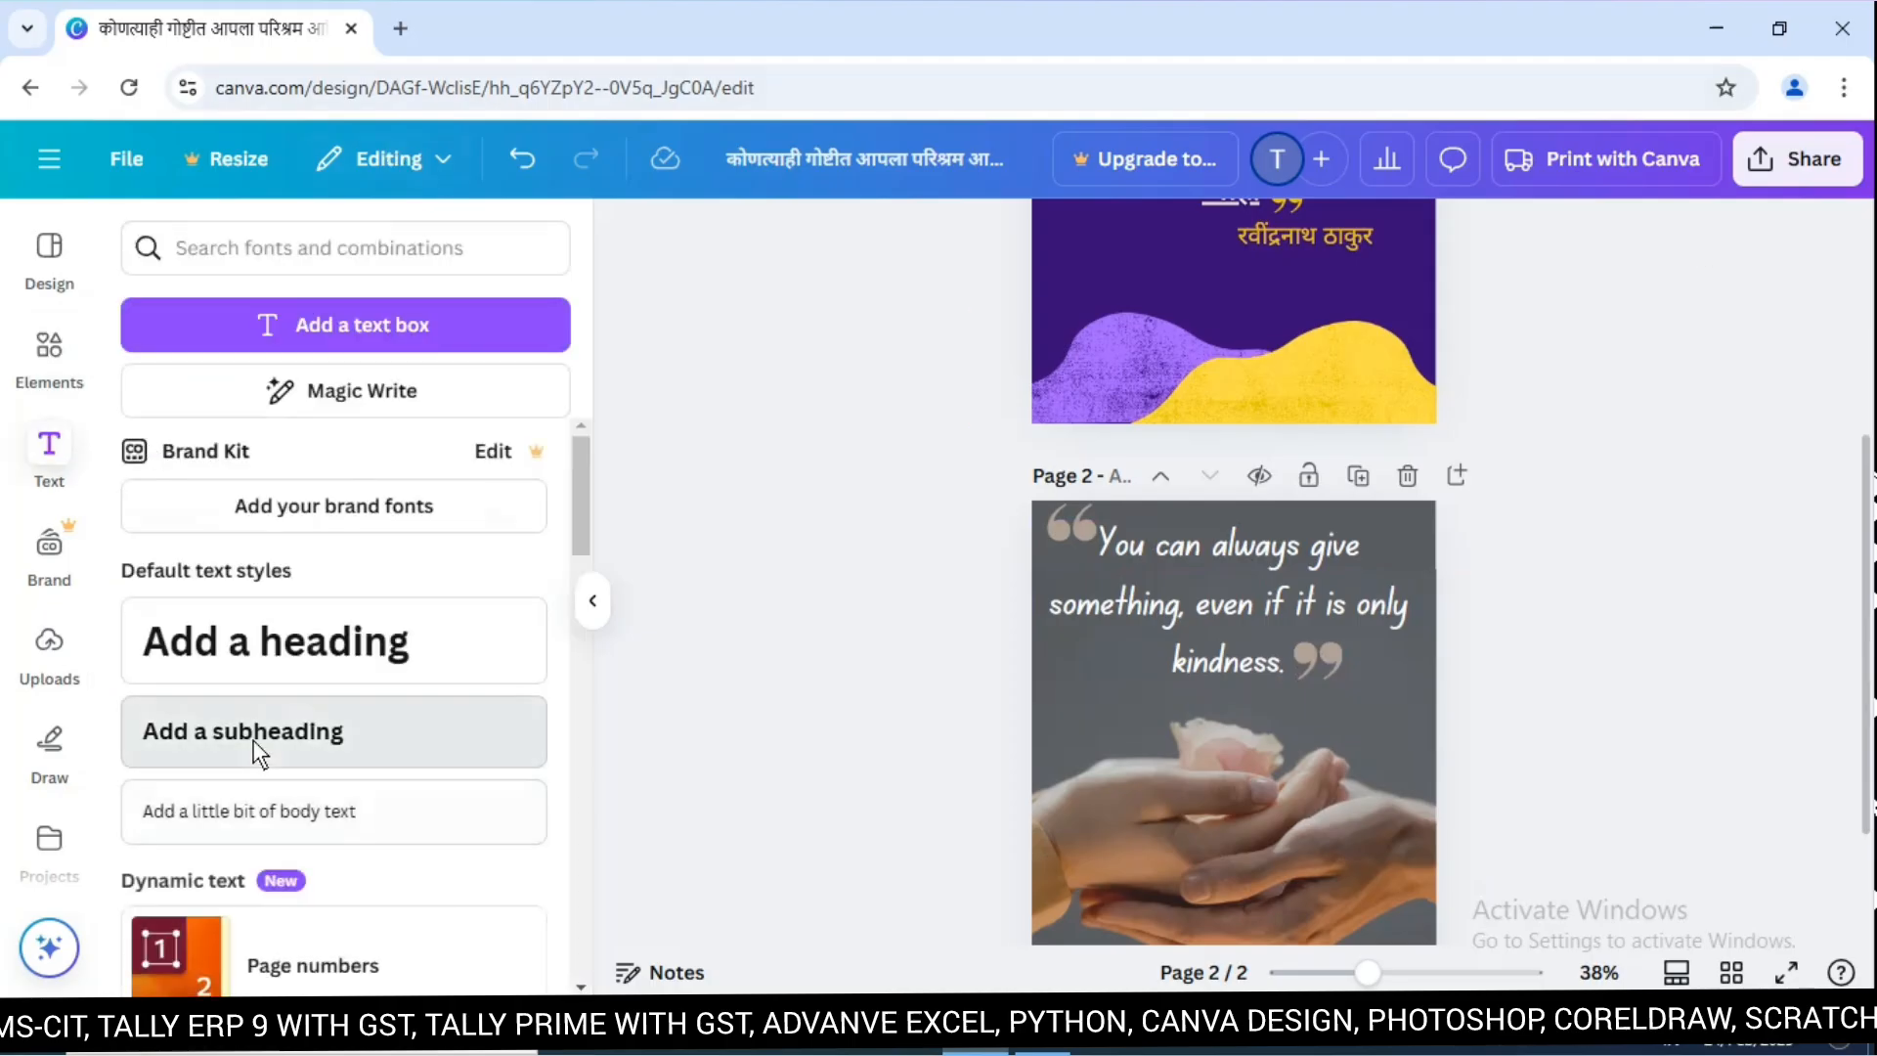
left_click(1042, 1052)
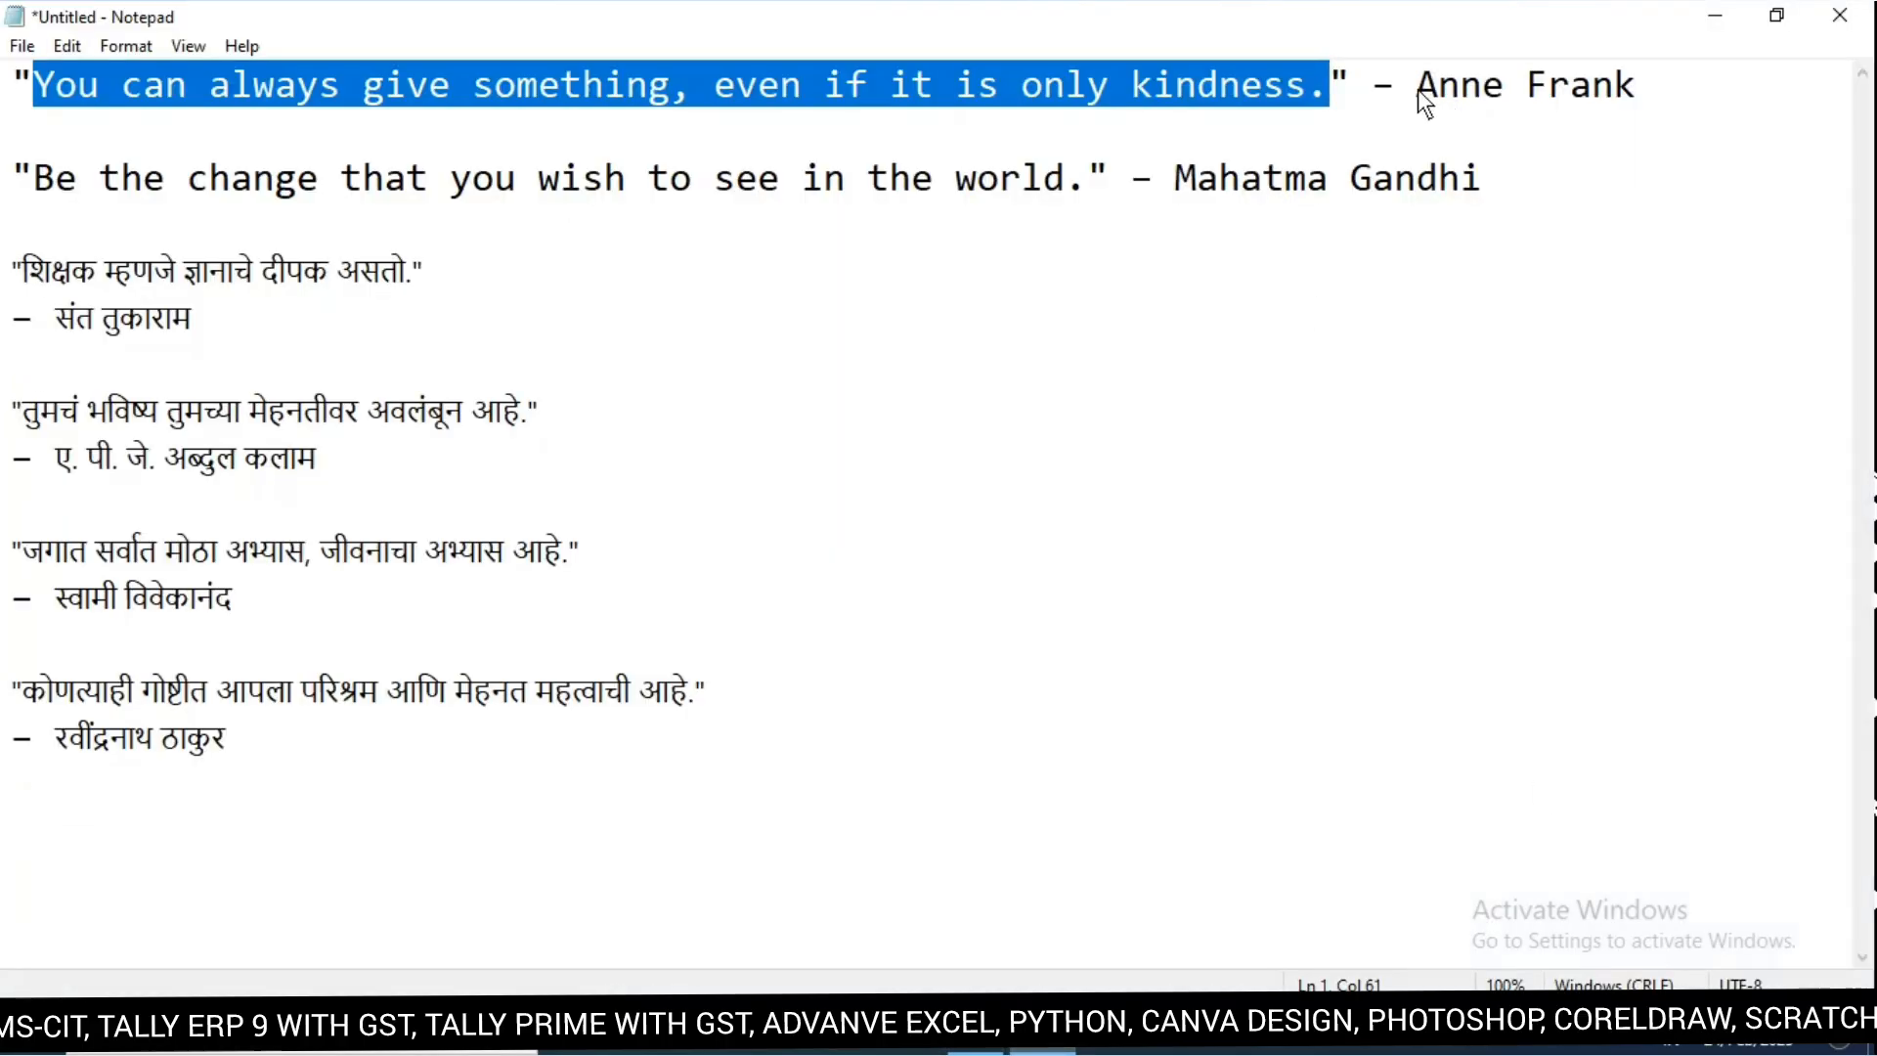
left_click_drag(1419, 90, 1659, 92)
key("ctrl+c")
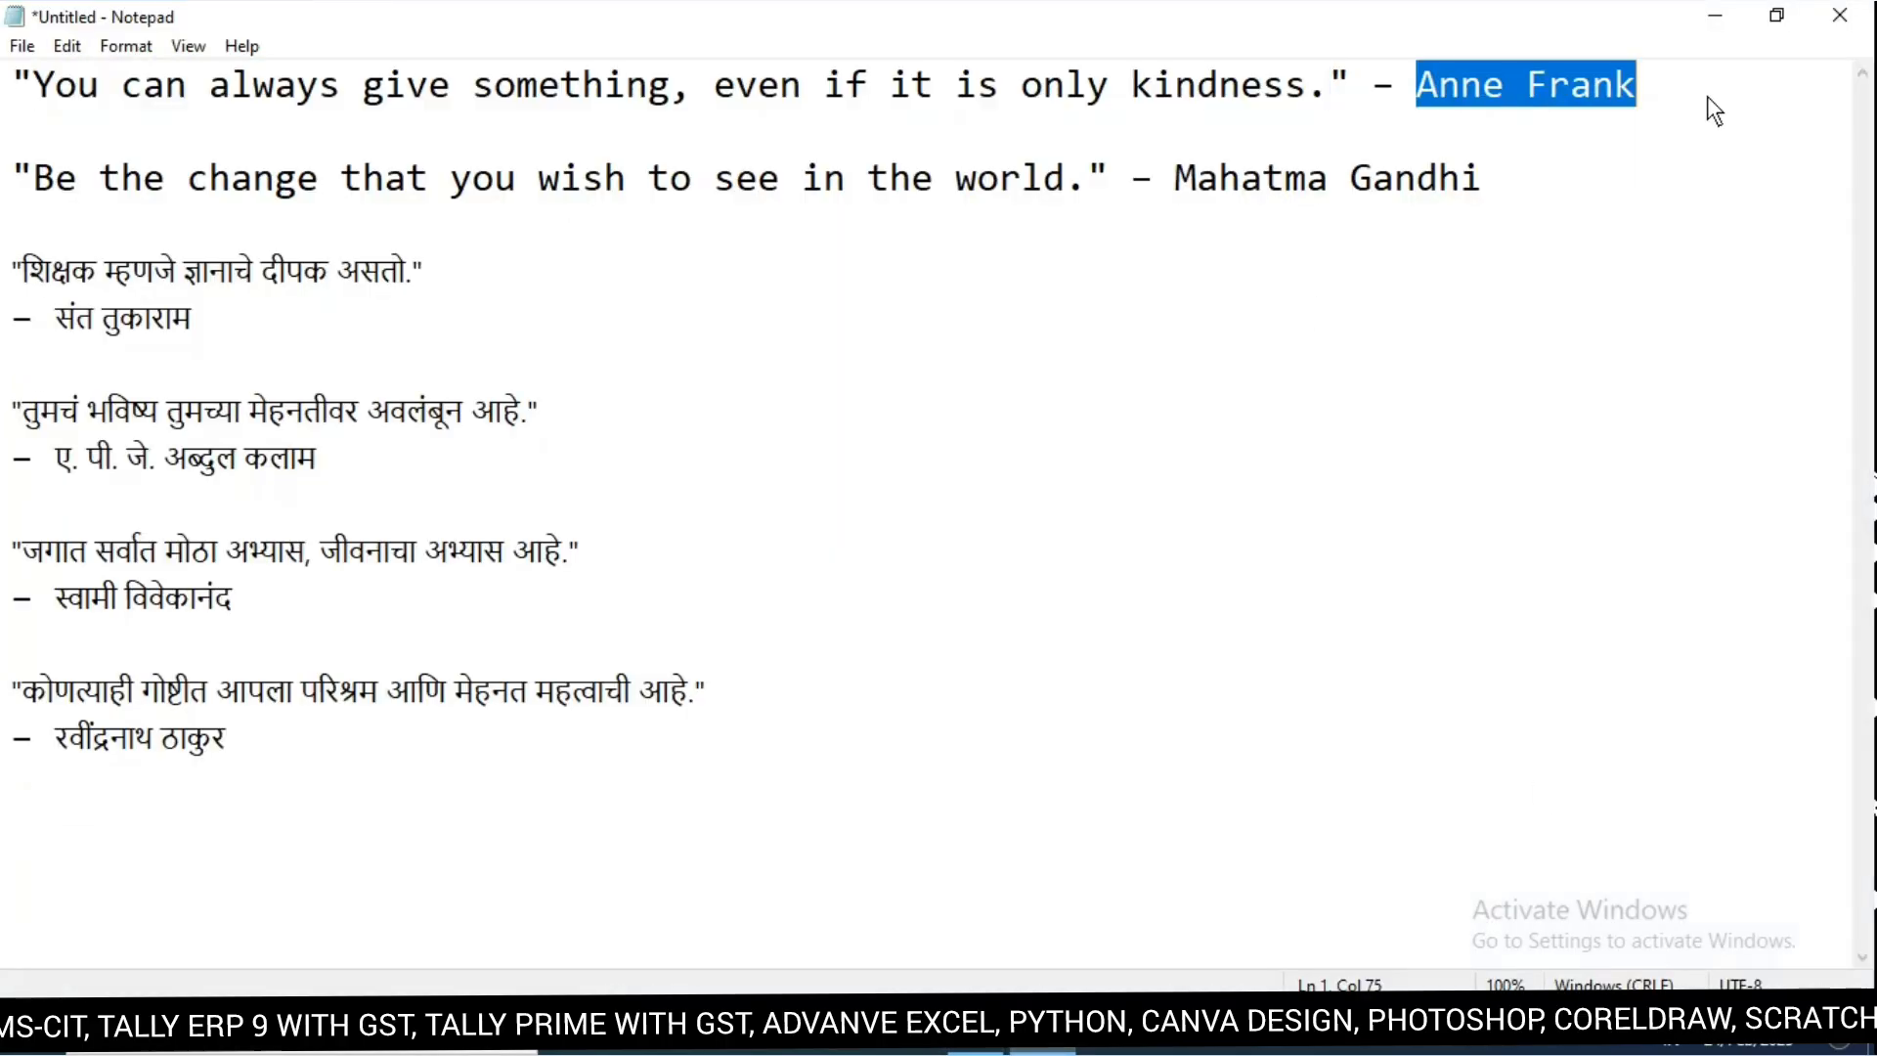
Switch back to Canva, replace the subheading's placeholder with the copied "Anne Frank" and place it just below the closing quotation mark.
left_click(978, 1052)
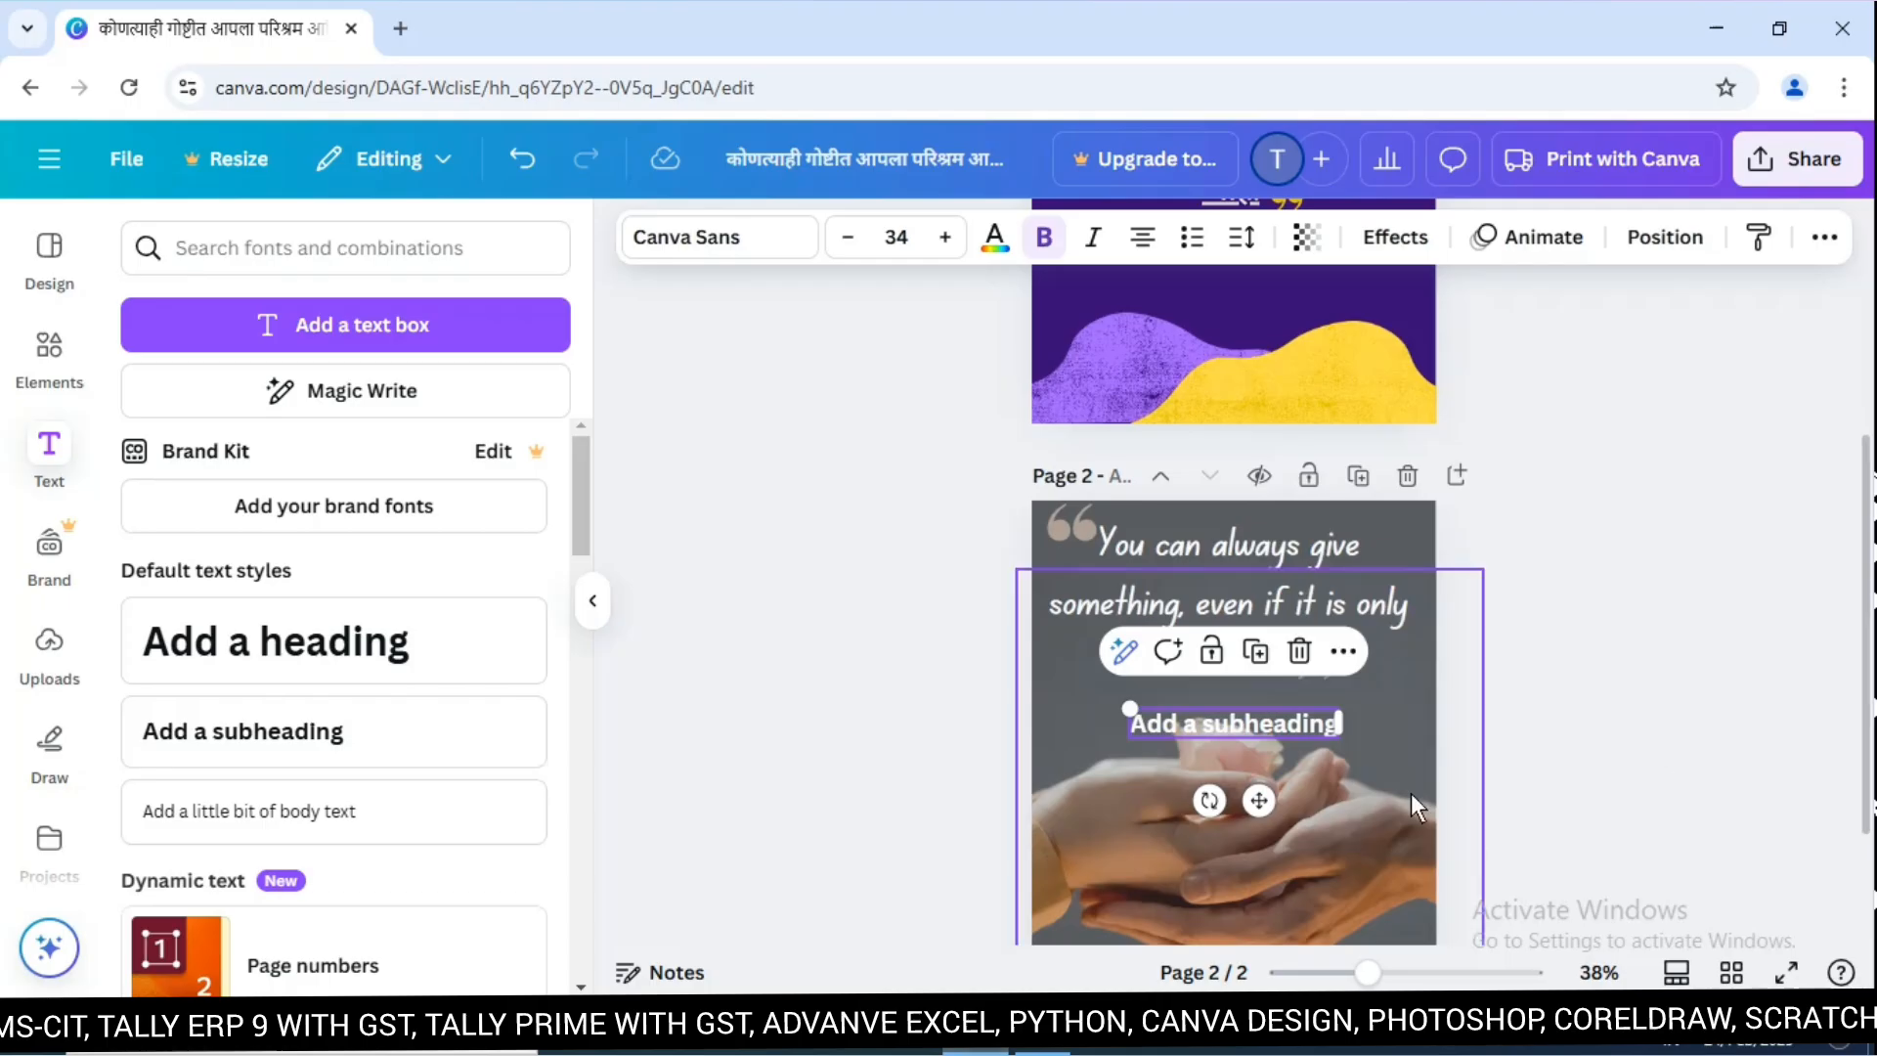
double_click(1251, 725)
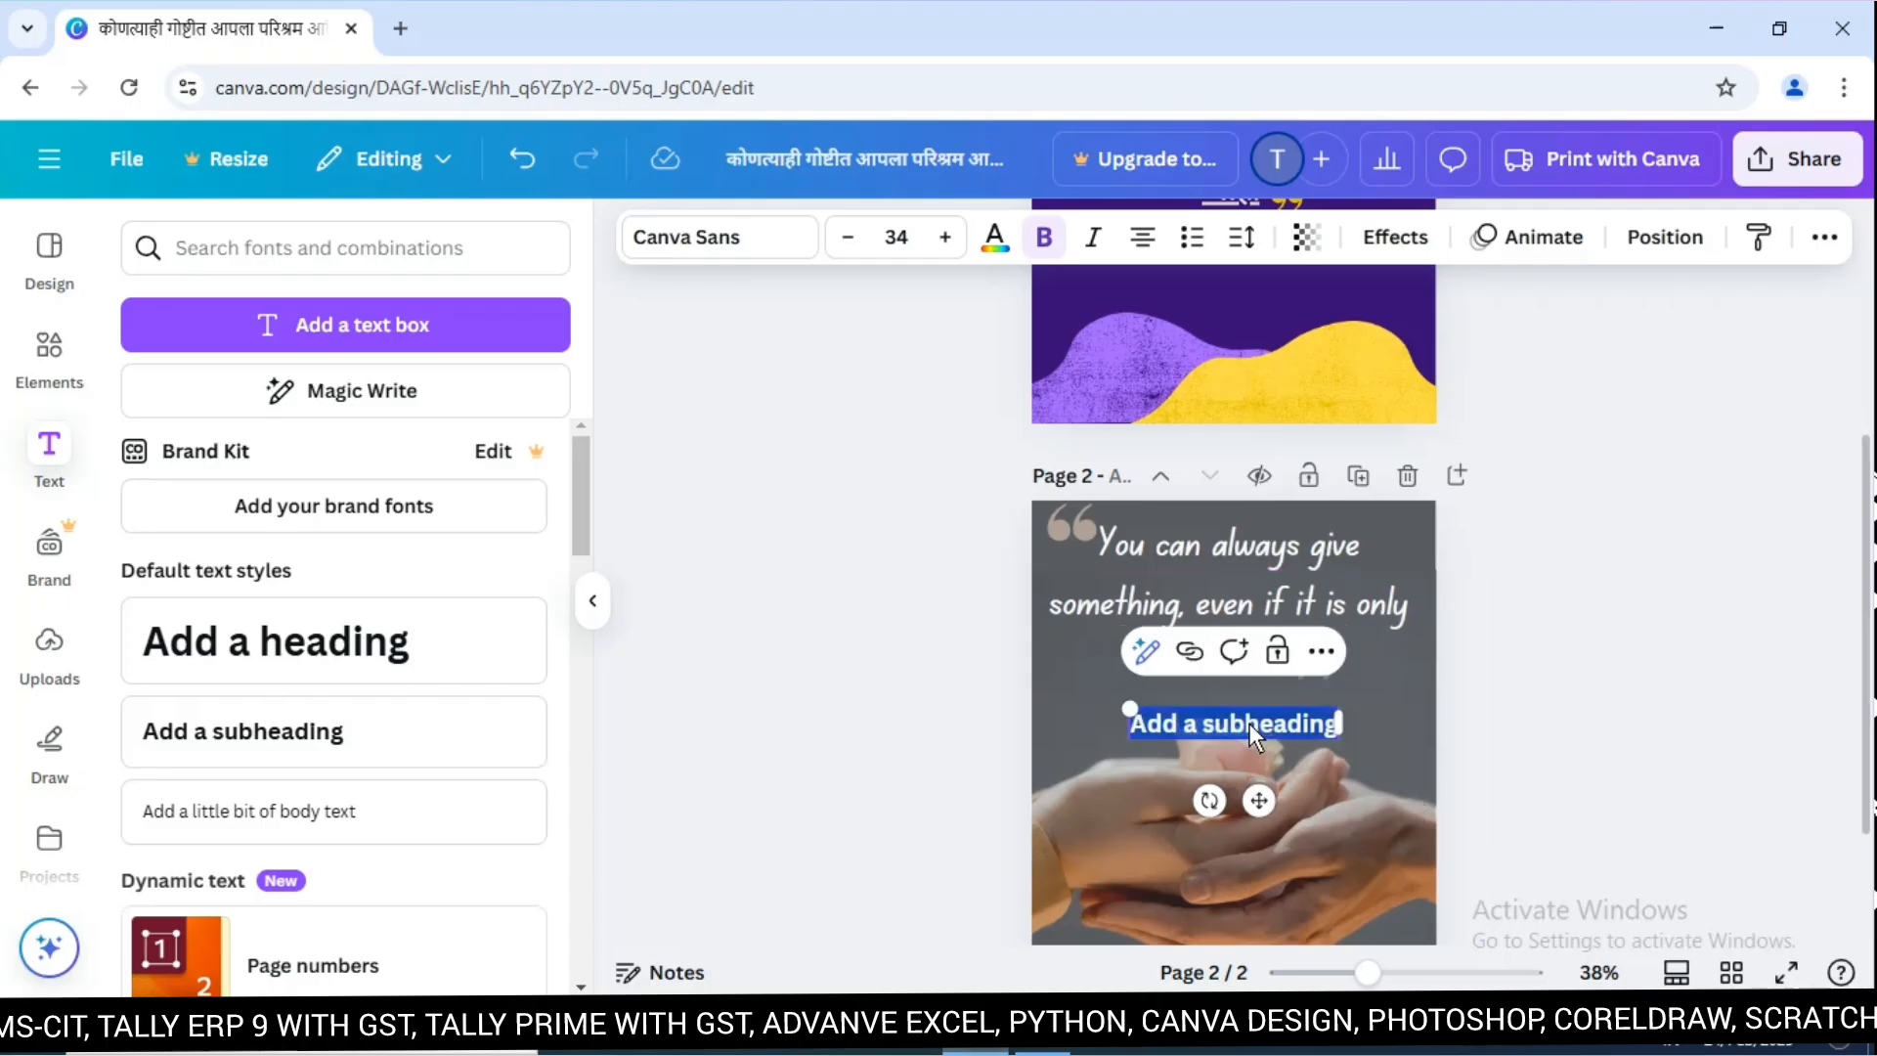
key("ctrl+v")
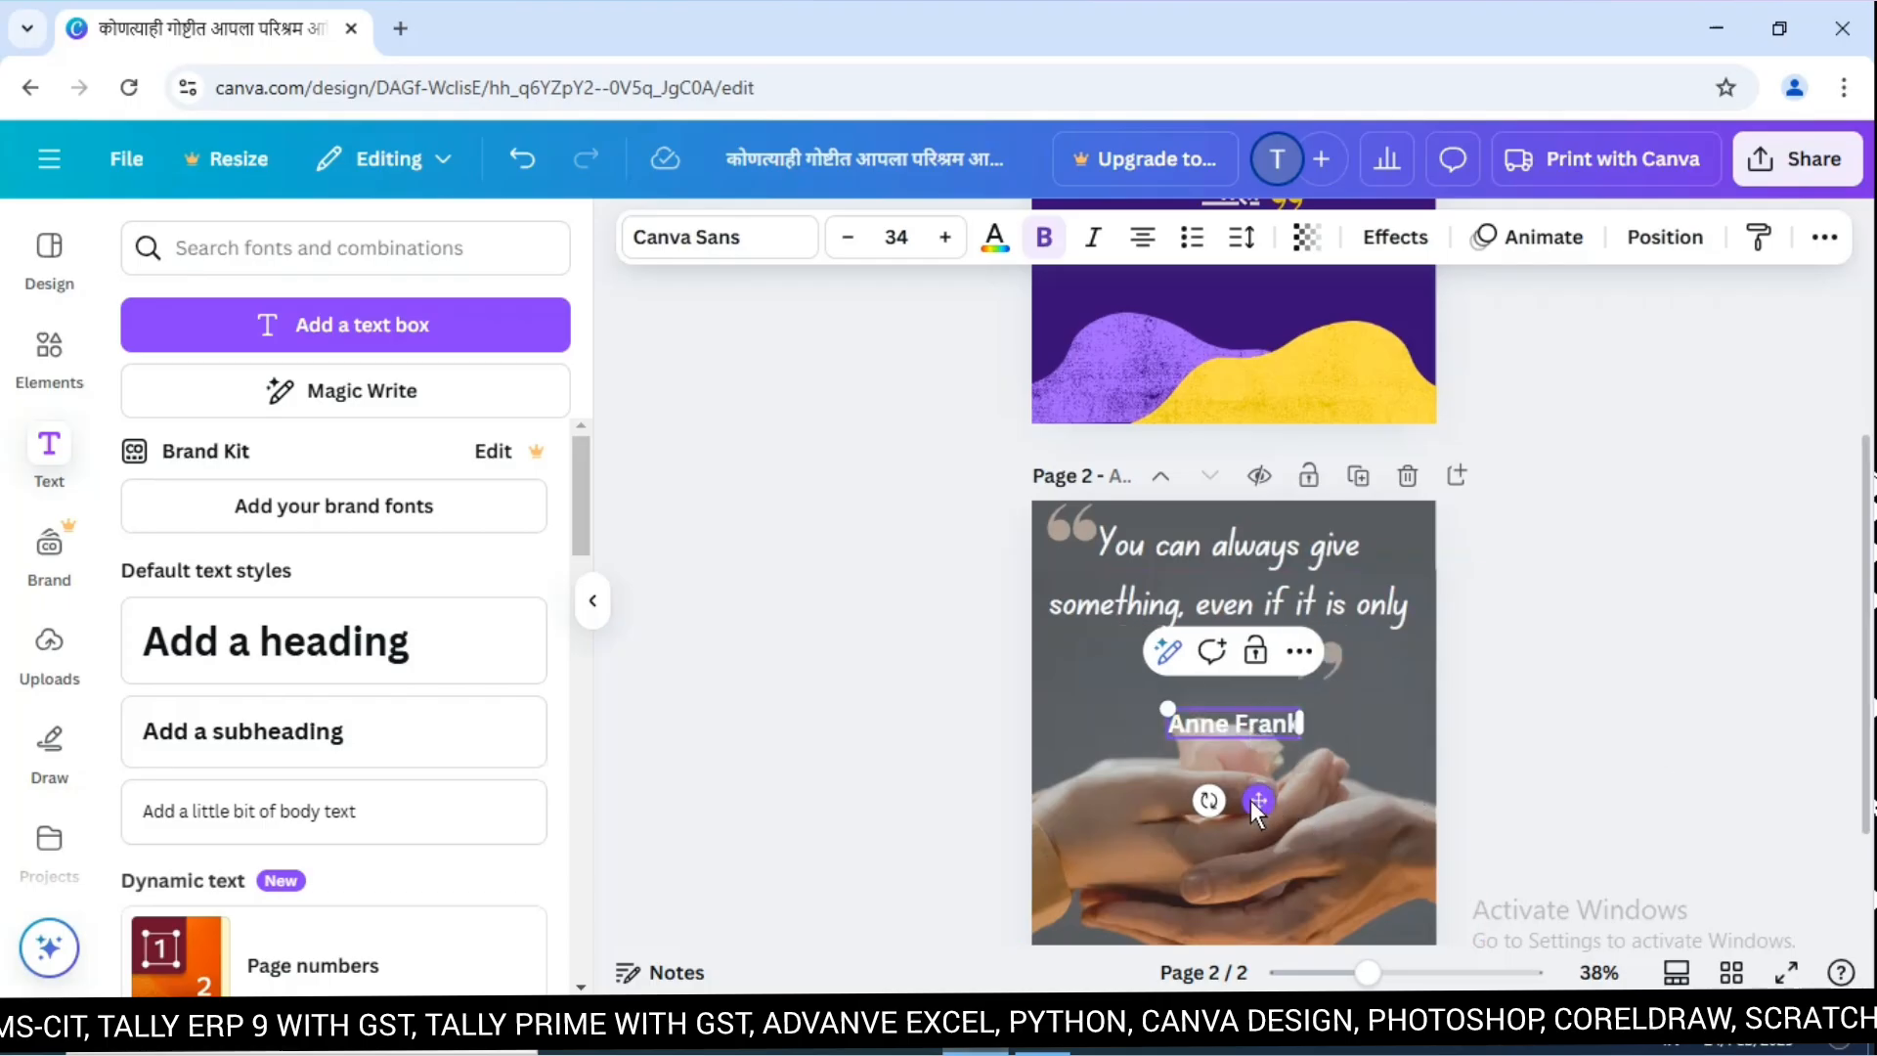
left_click_drag(1250, 799, 1360, 779)
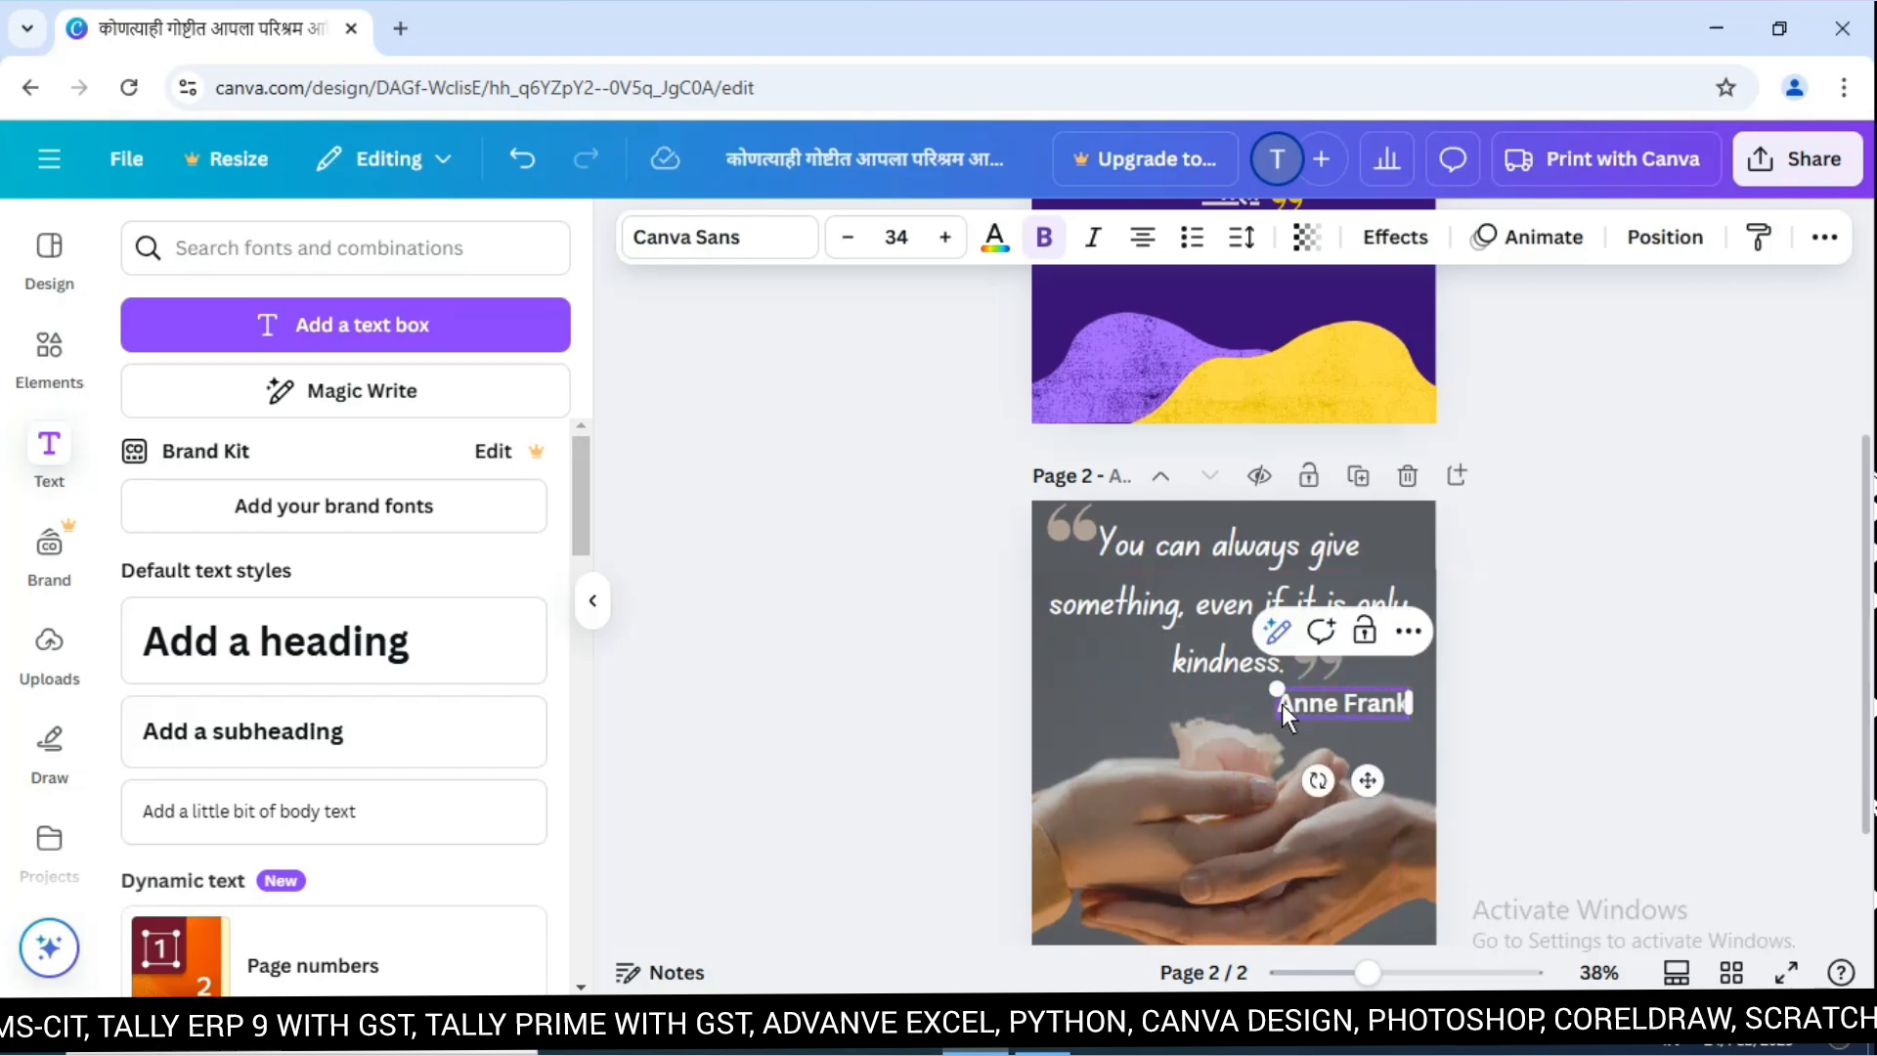
Try to set the author name in the Studentit font and dismiss the premium upgrade offer.
left_click_drag(1363, 703, 1403, 704)
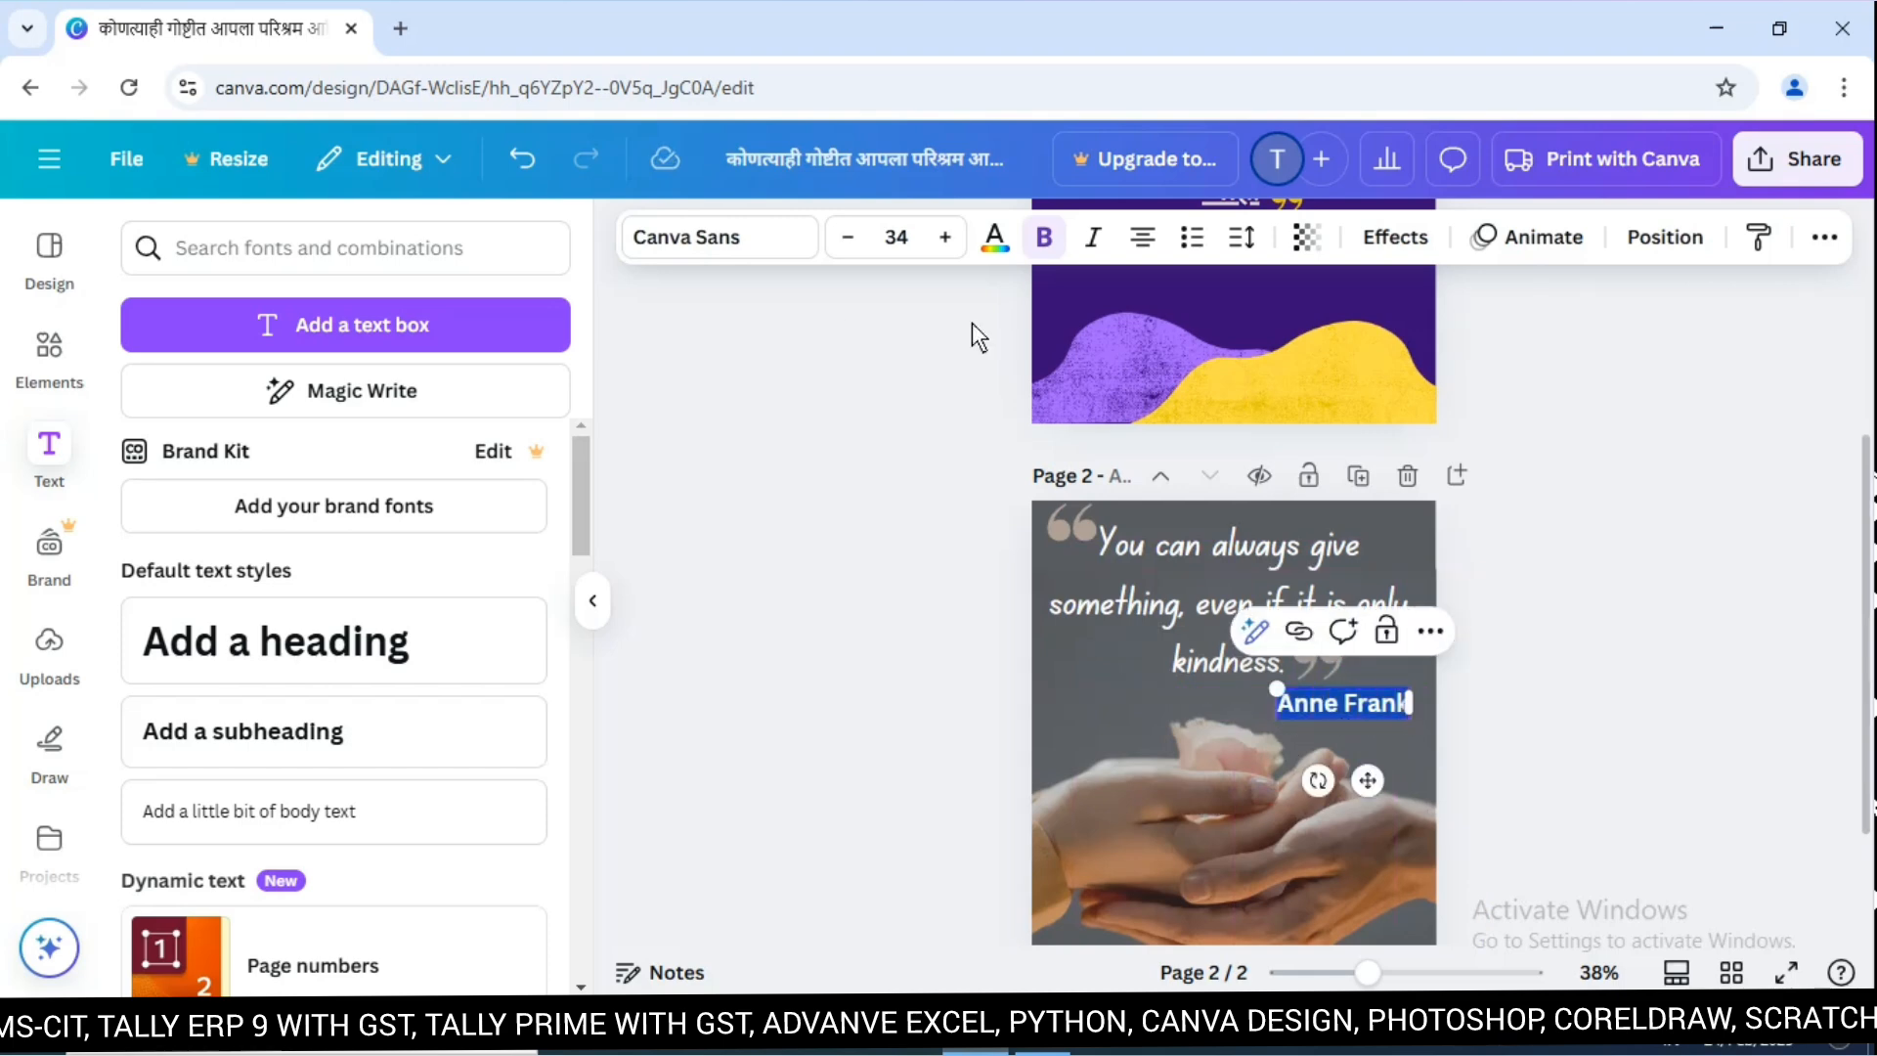
left_click(758, 240)
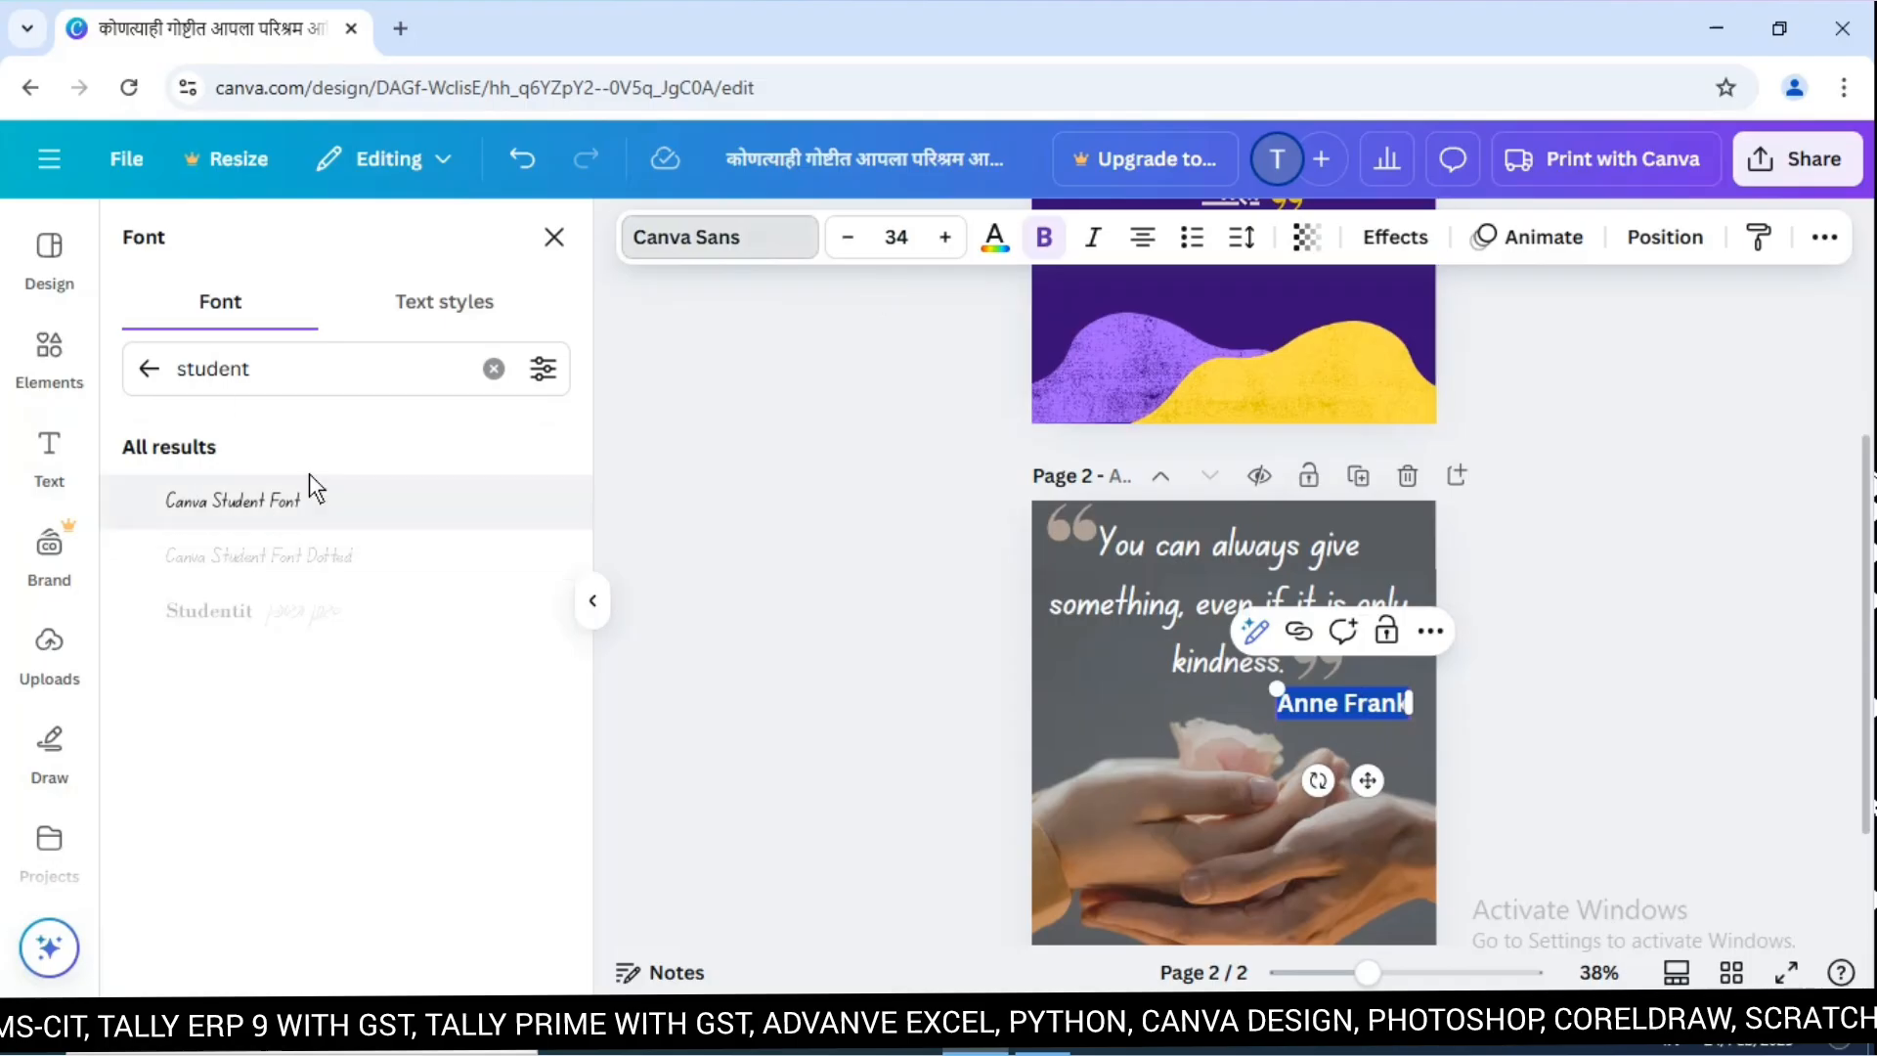
left_click(289, 615)
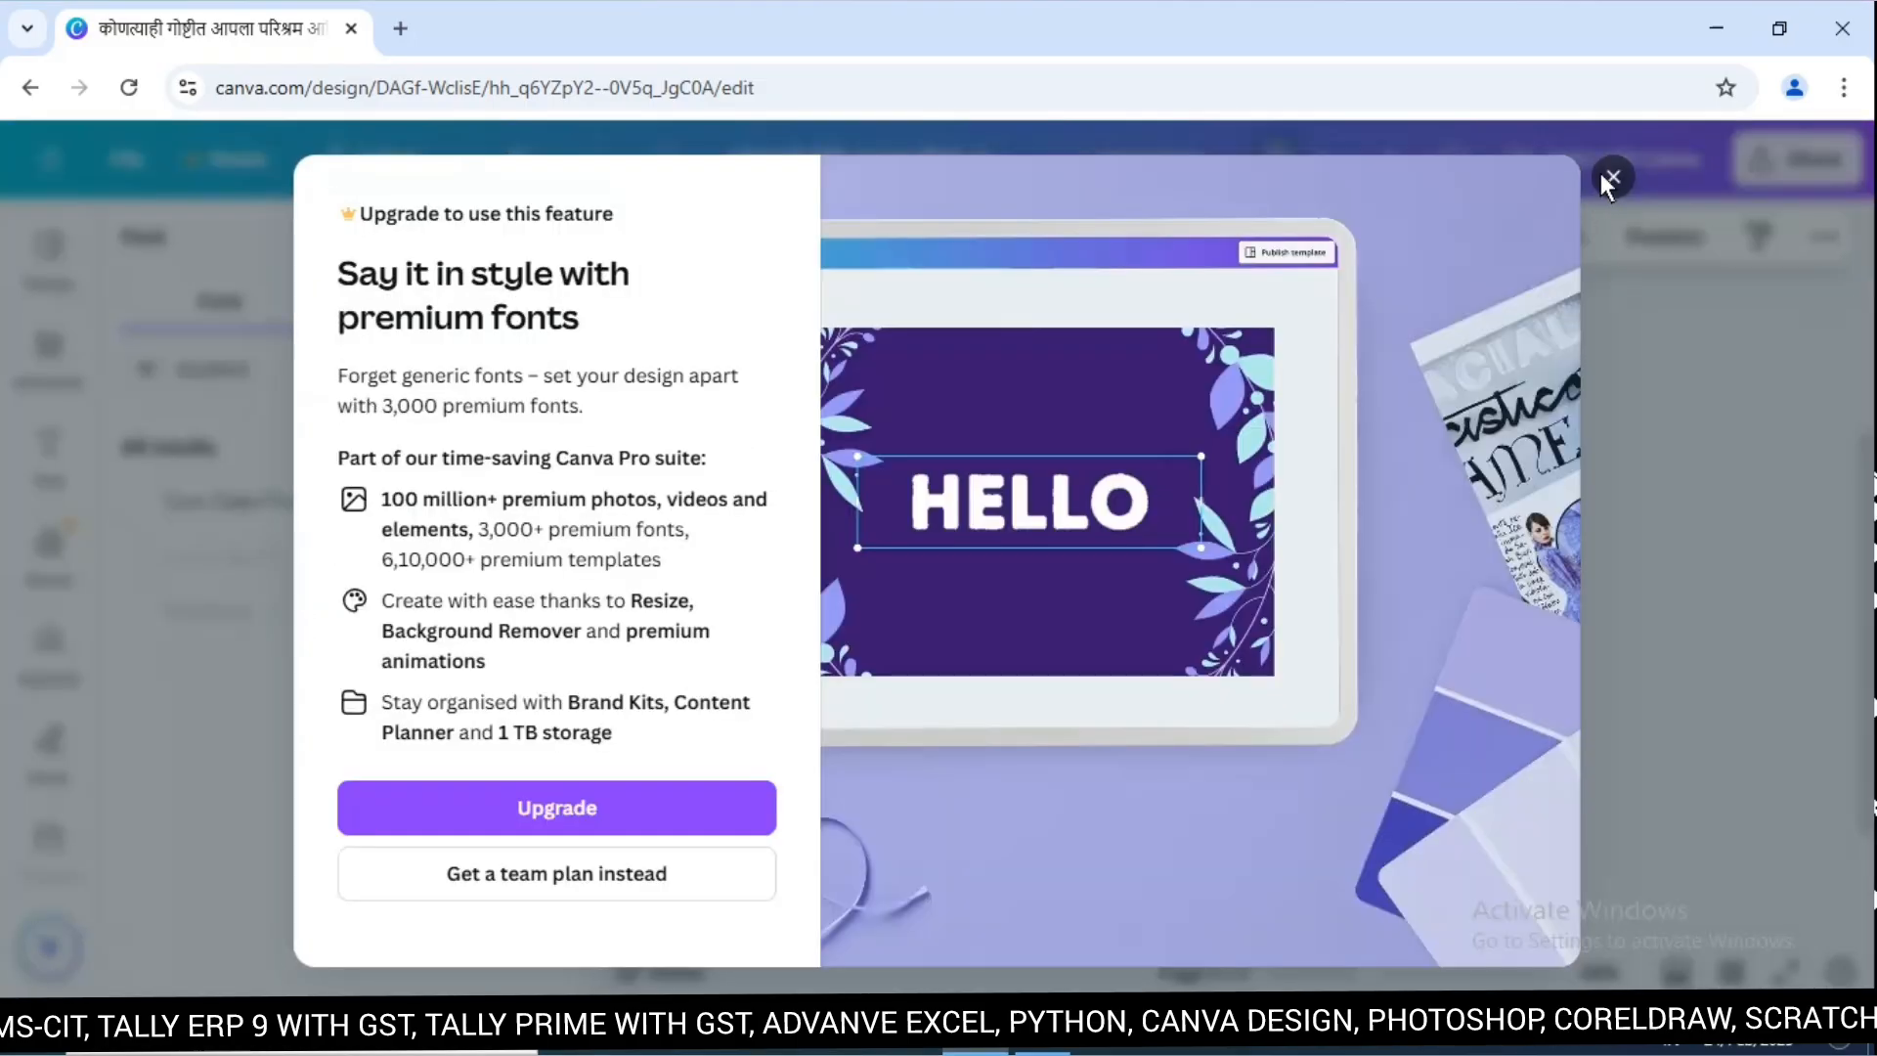
left_click(1610, 177)
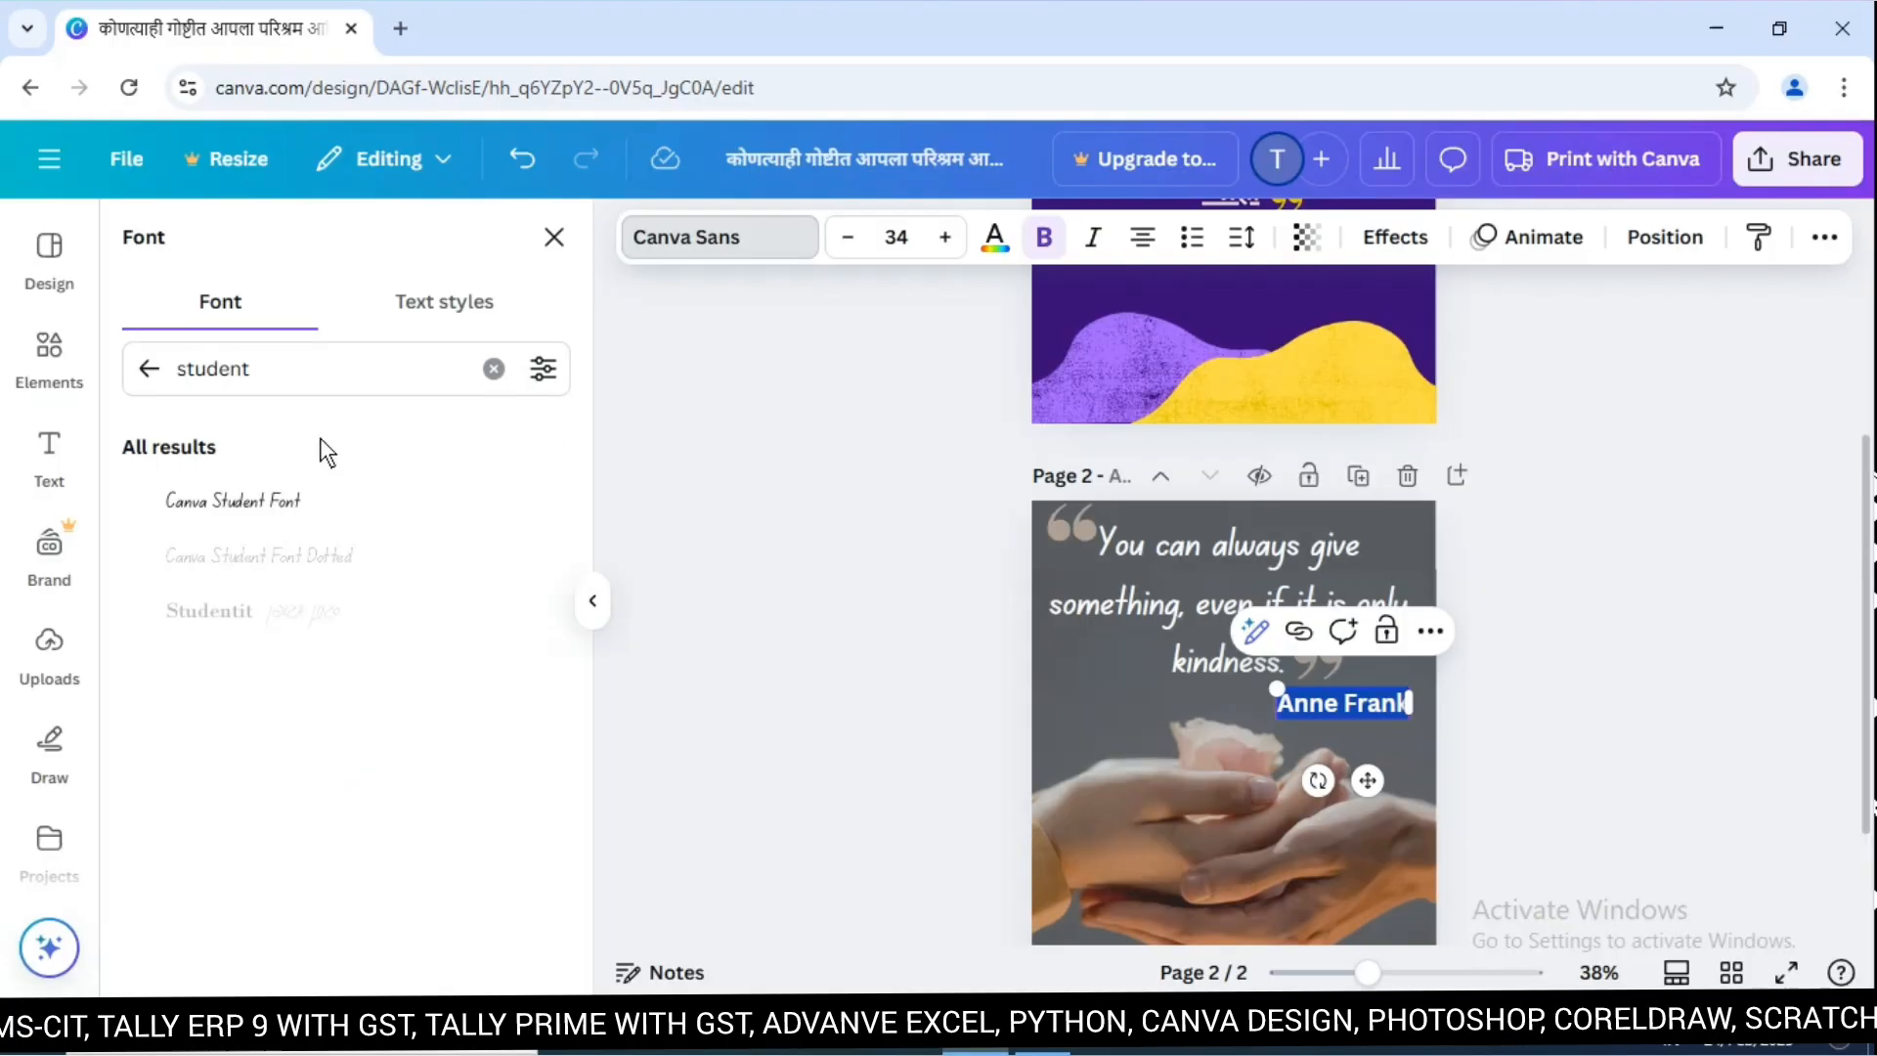
Try Bukhari Script, Canva Student Font and HK Modular on the author name, settle on Bodoni FLF and deselect the text.
left_click(493, 368)
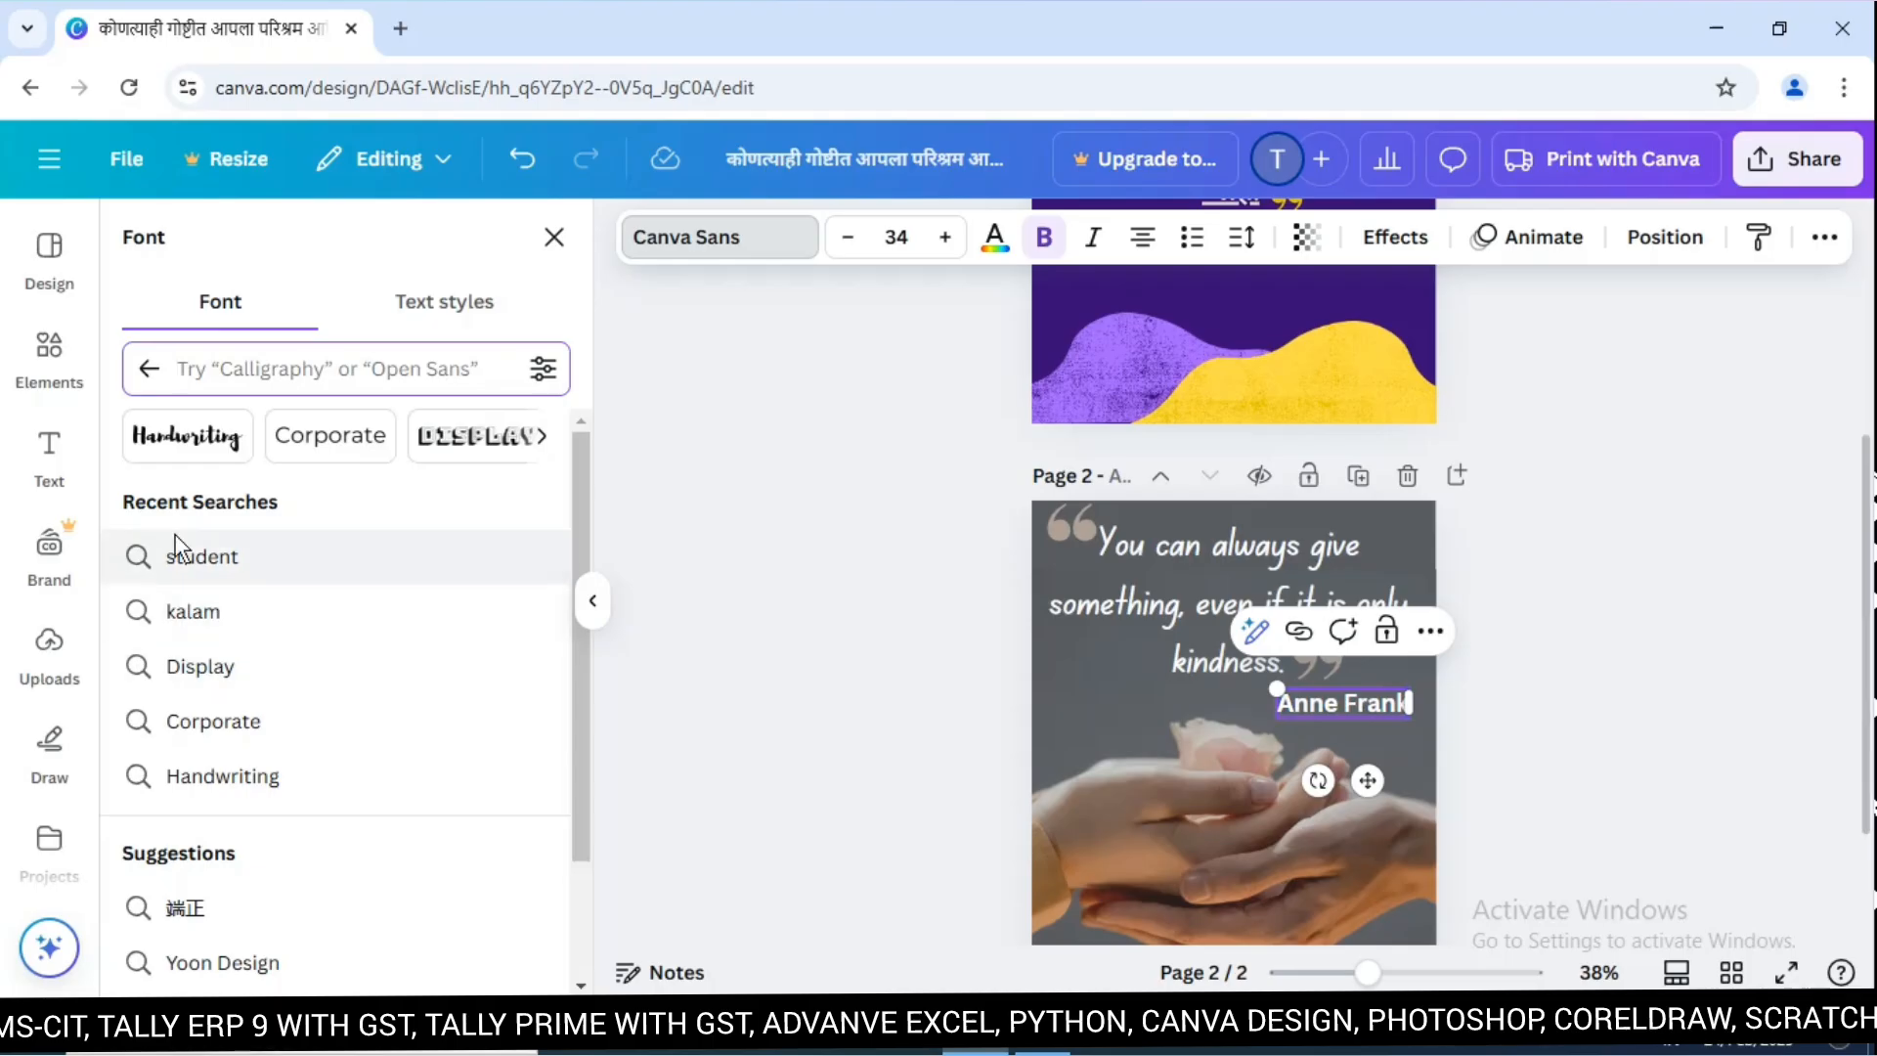
left_click(544, 435)
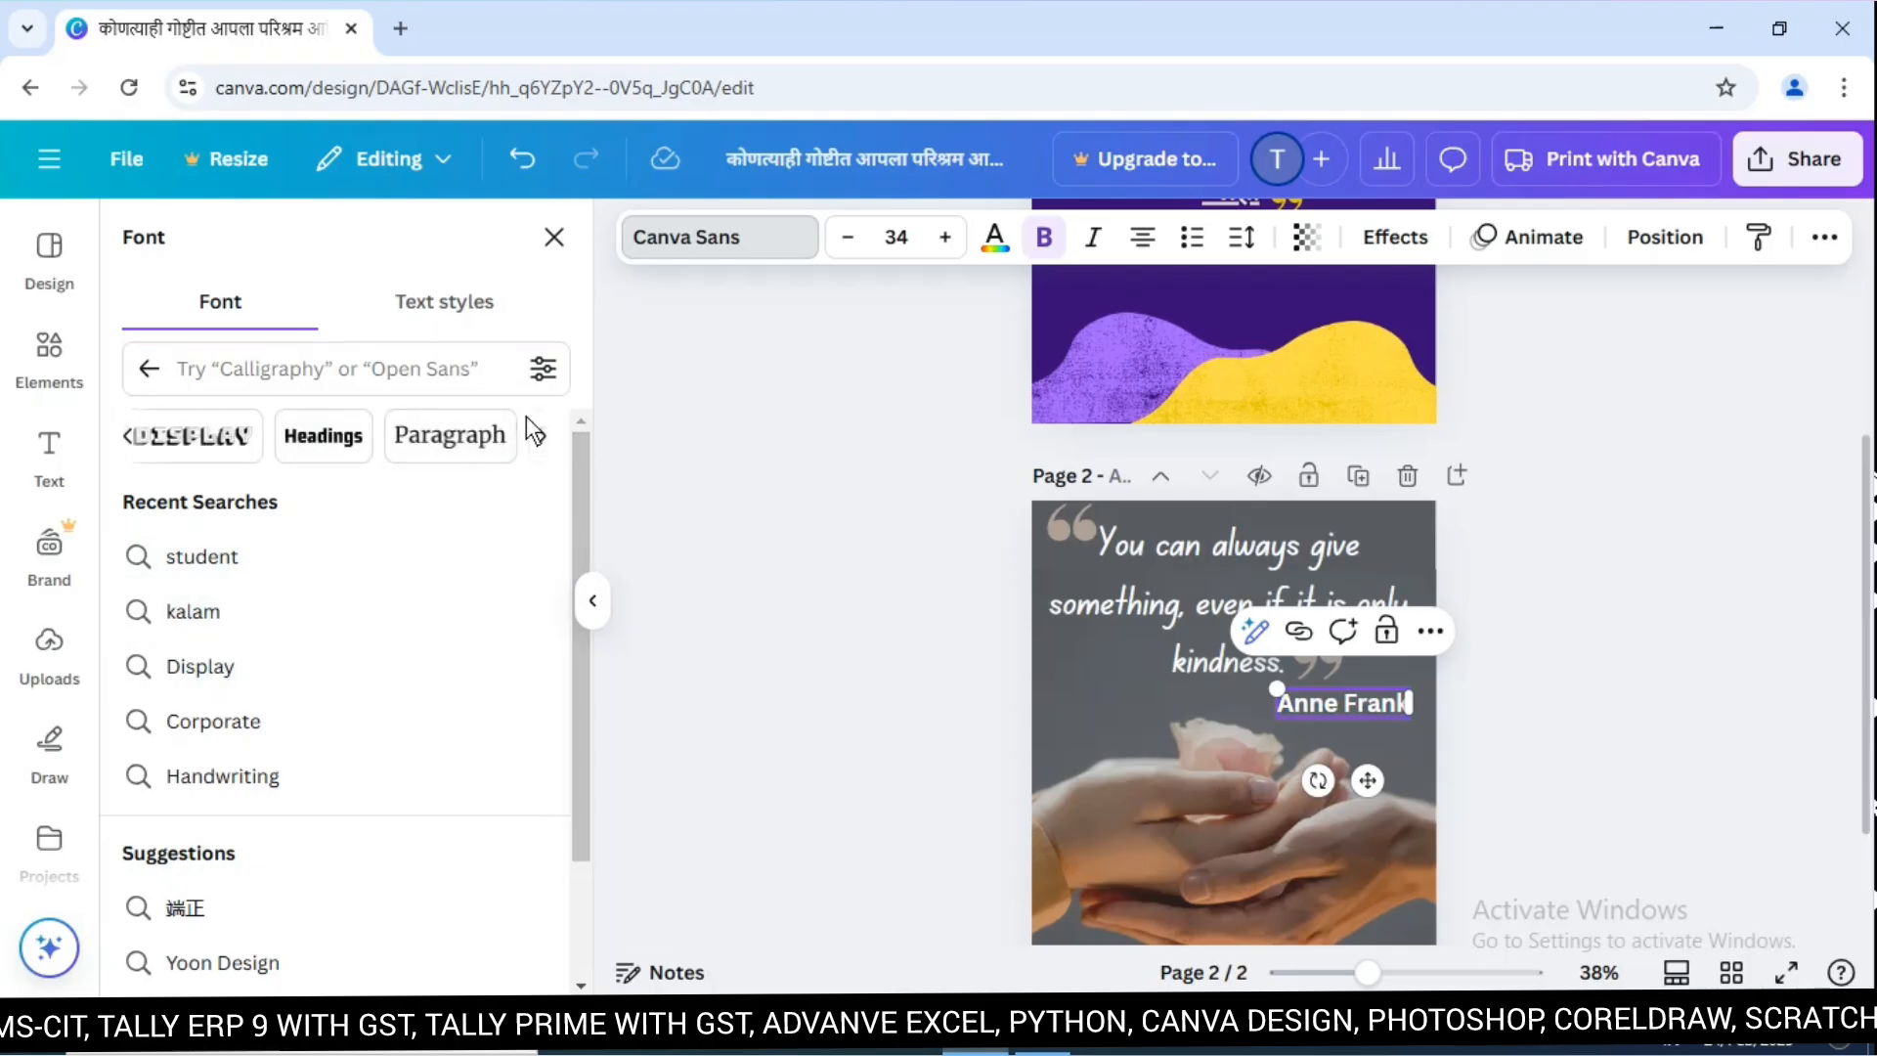
left_click(150, 371)
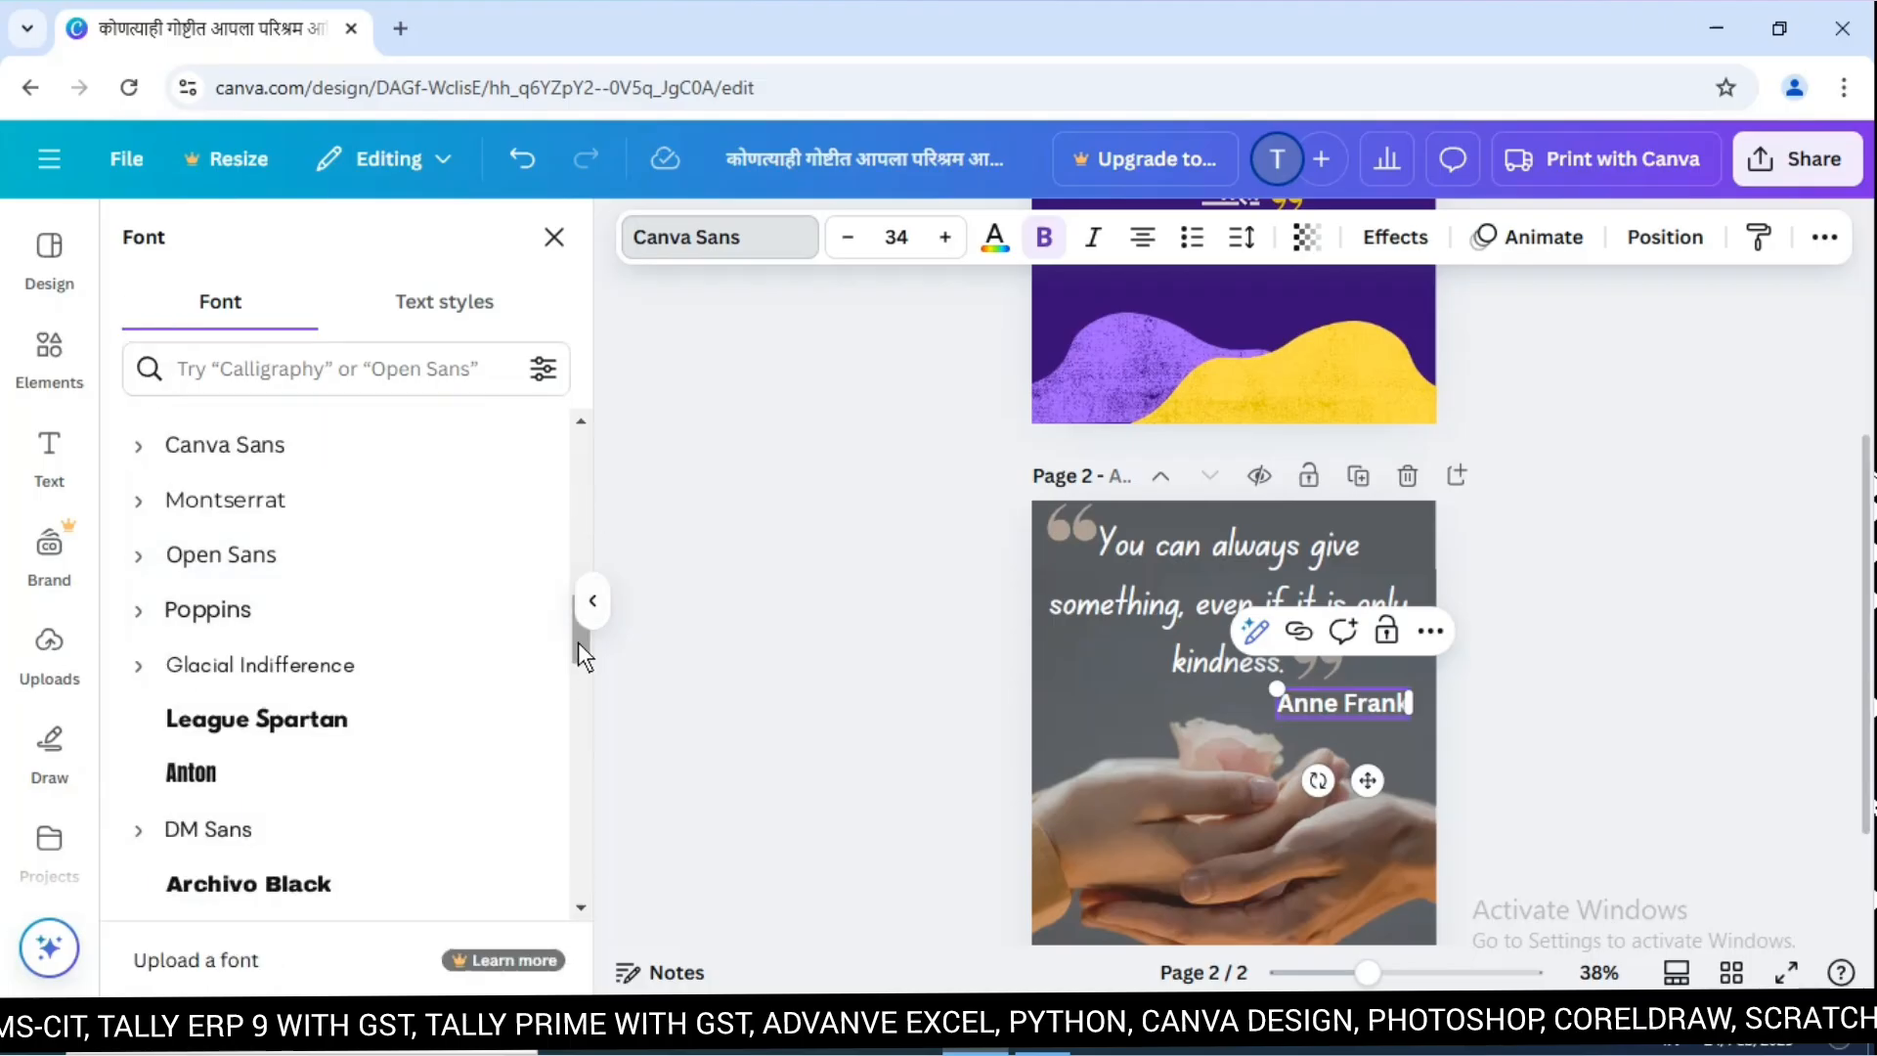
left_click_drag(580, 644, 573, 854)
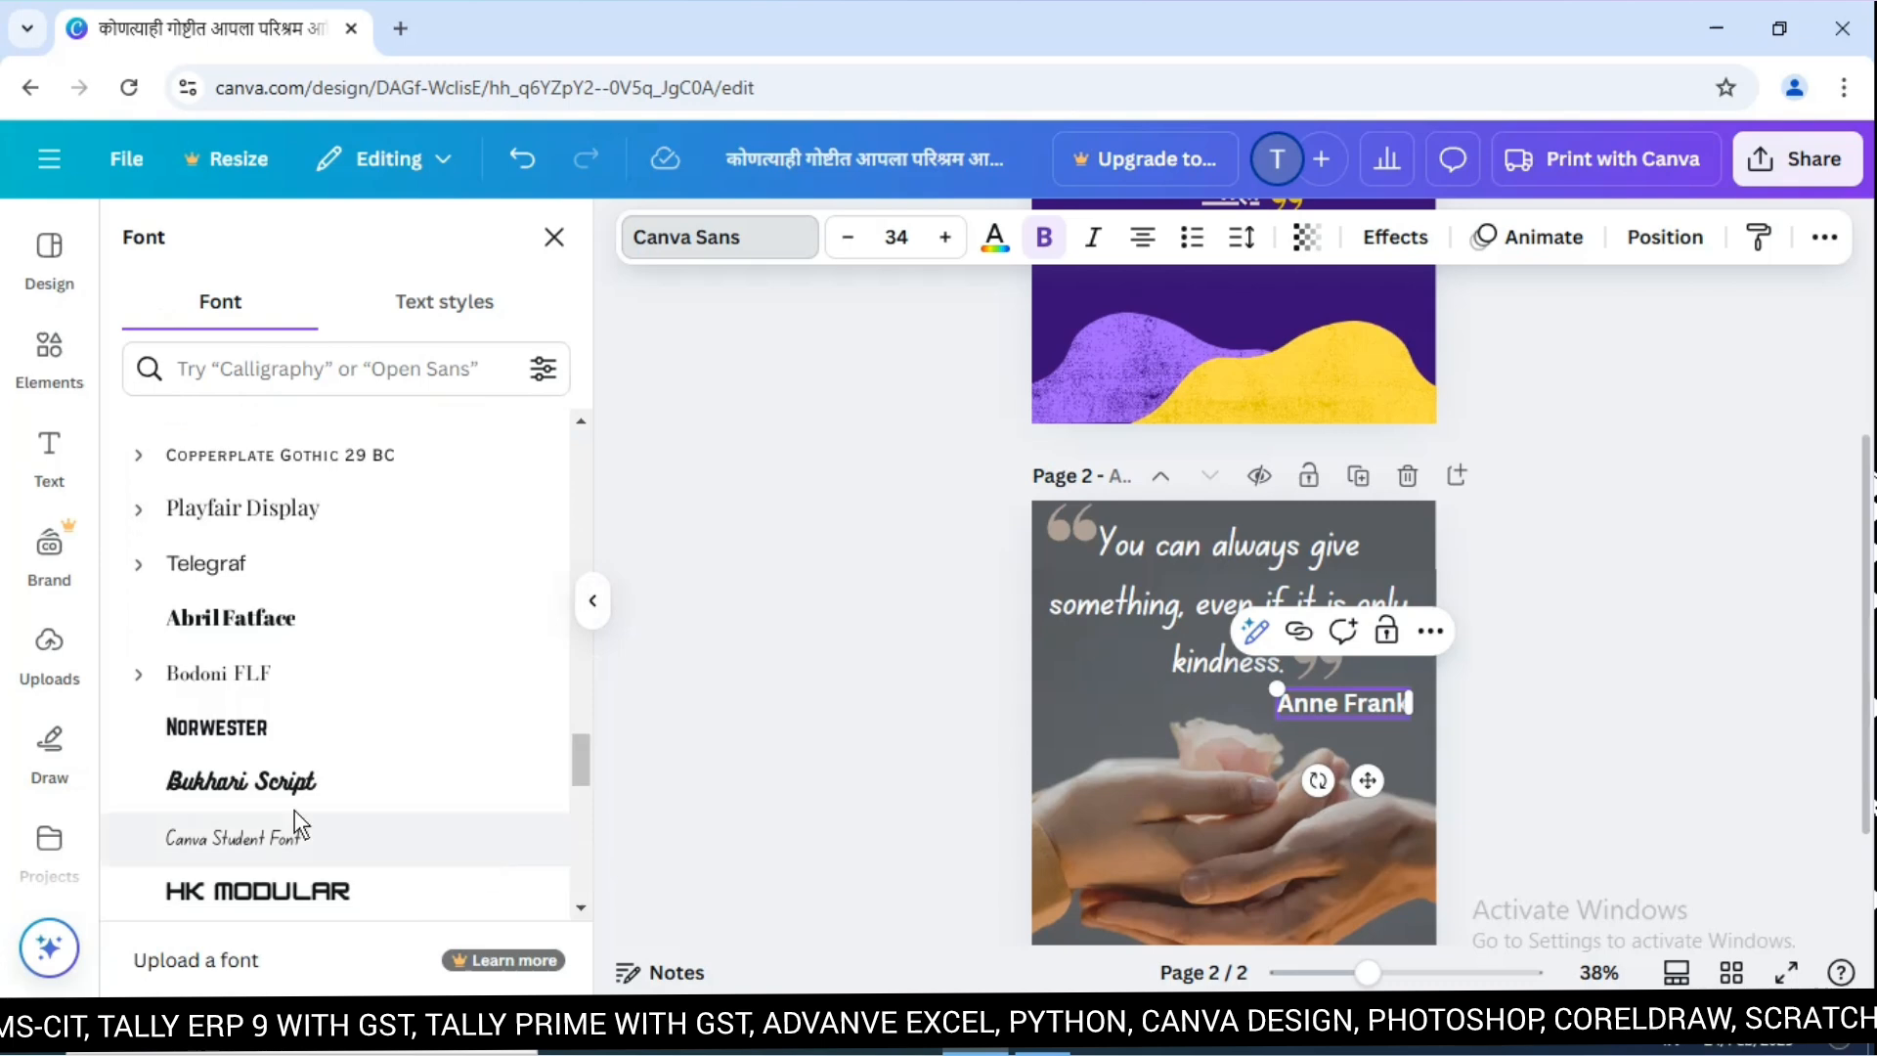
left_click(278, 773)
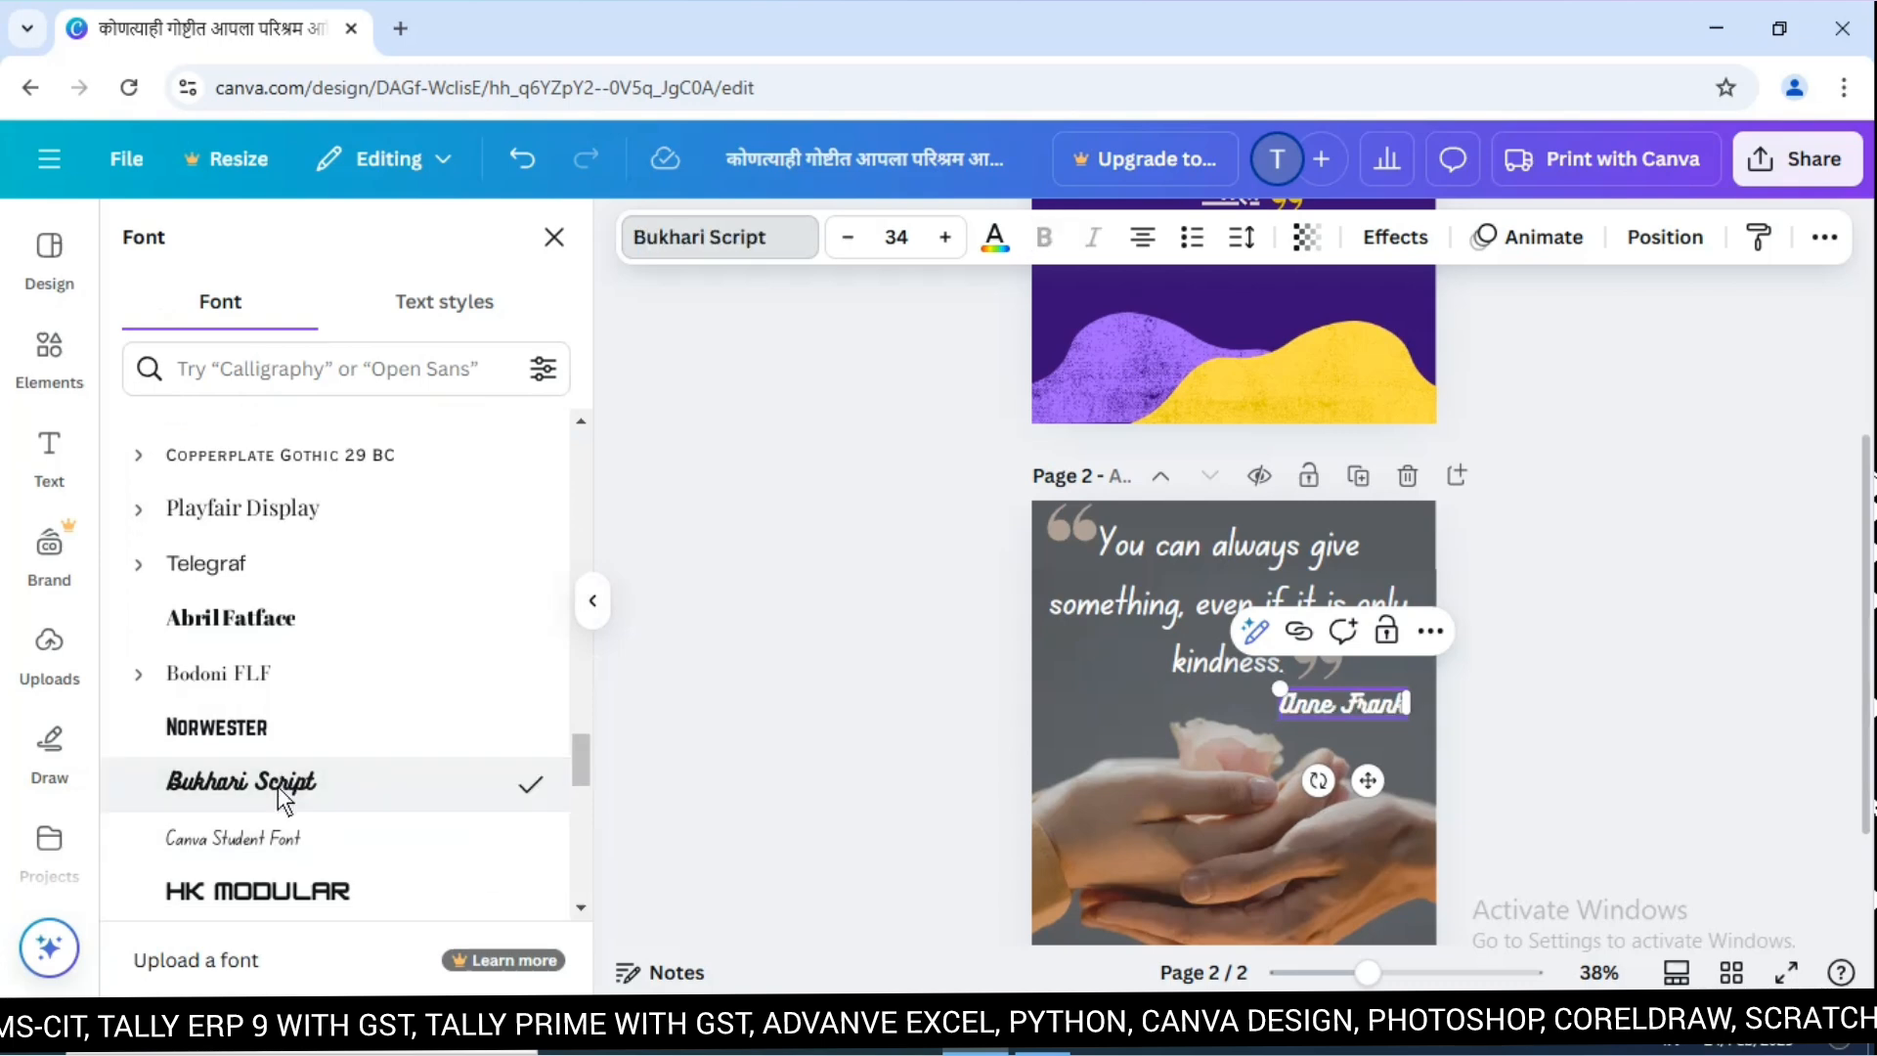
left_click(265, 834)
left_click(282, 885)
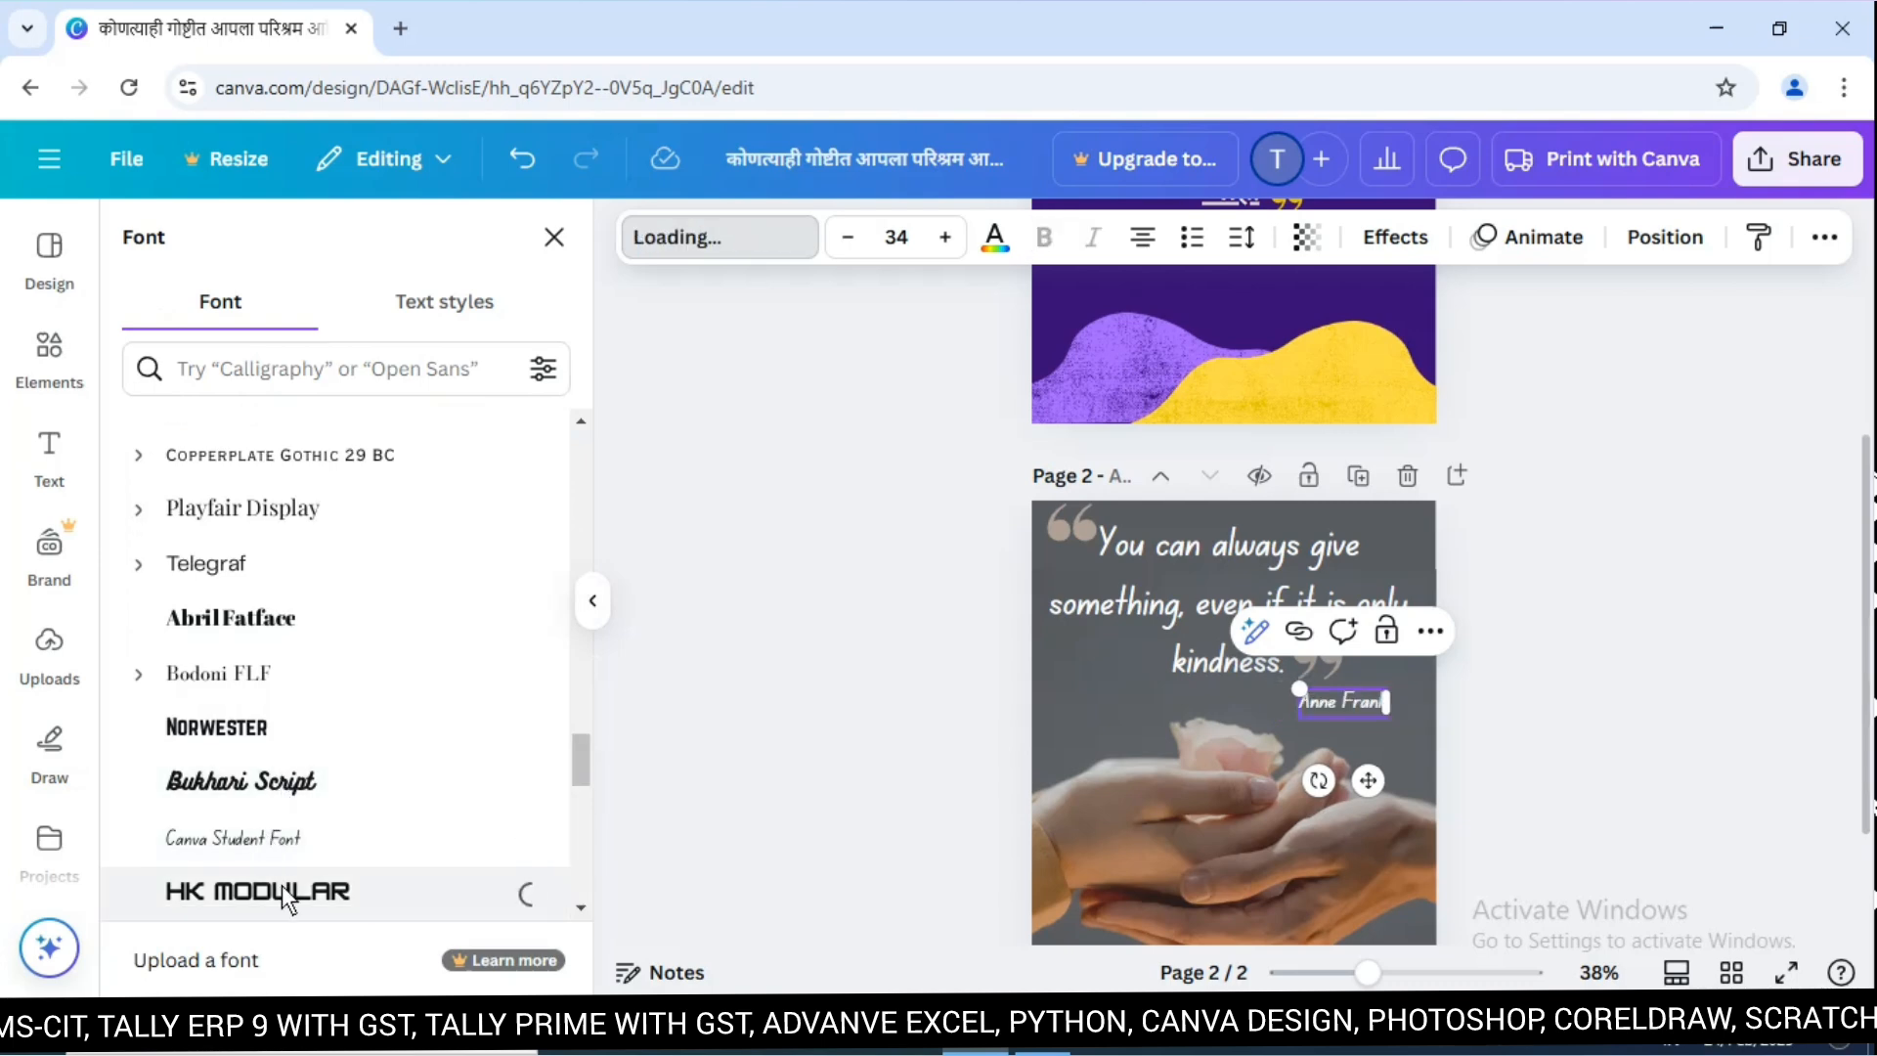
left_click(260, 675)
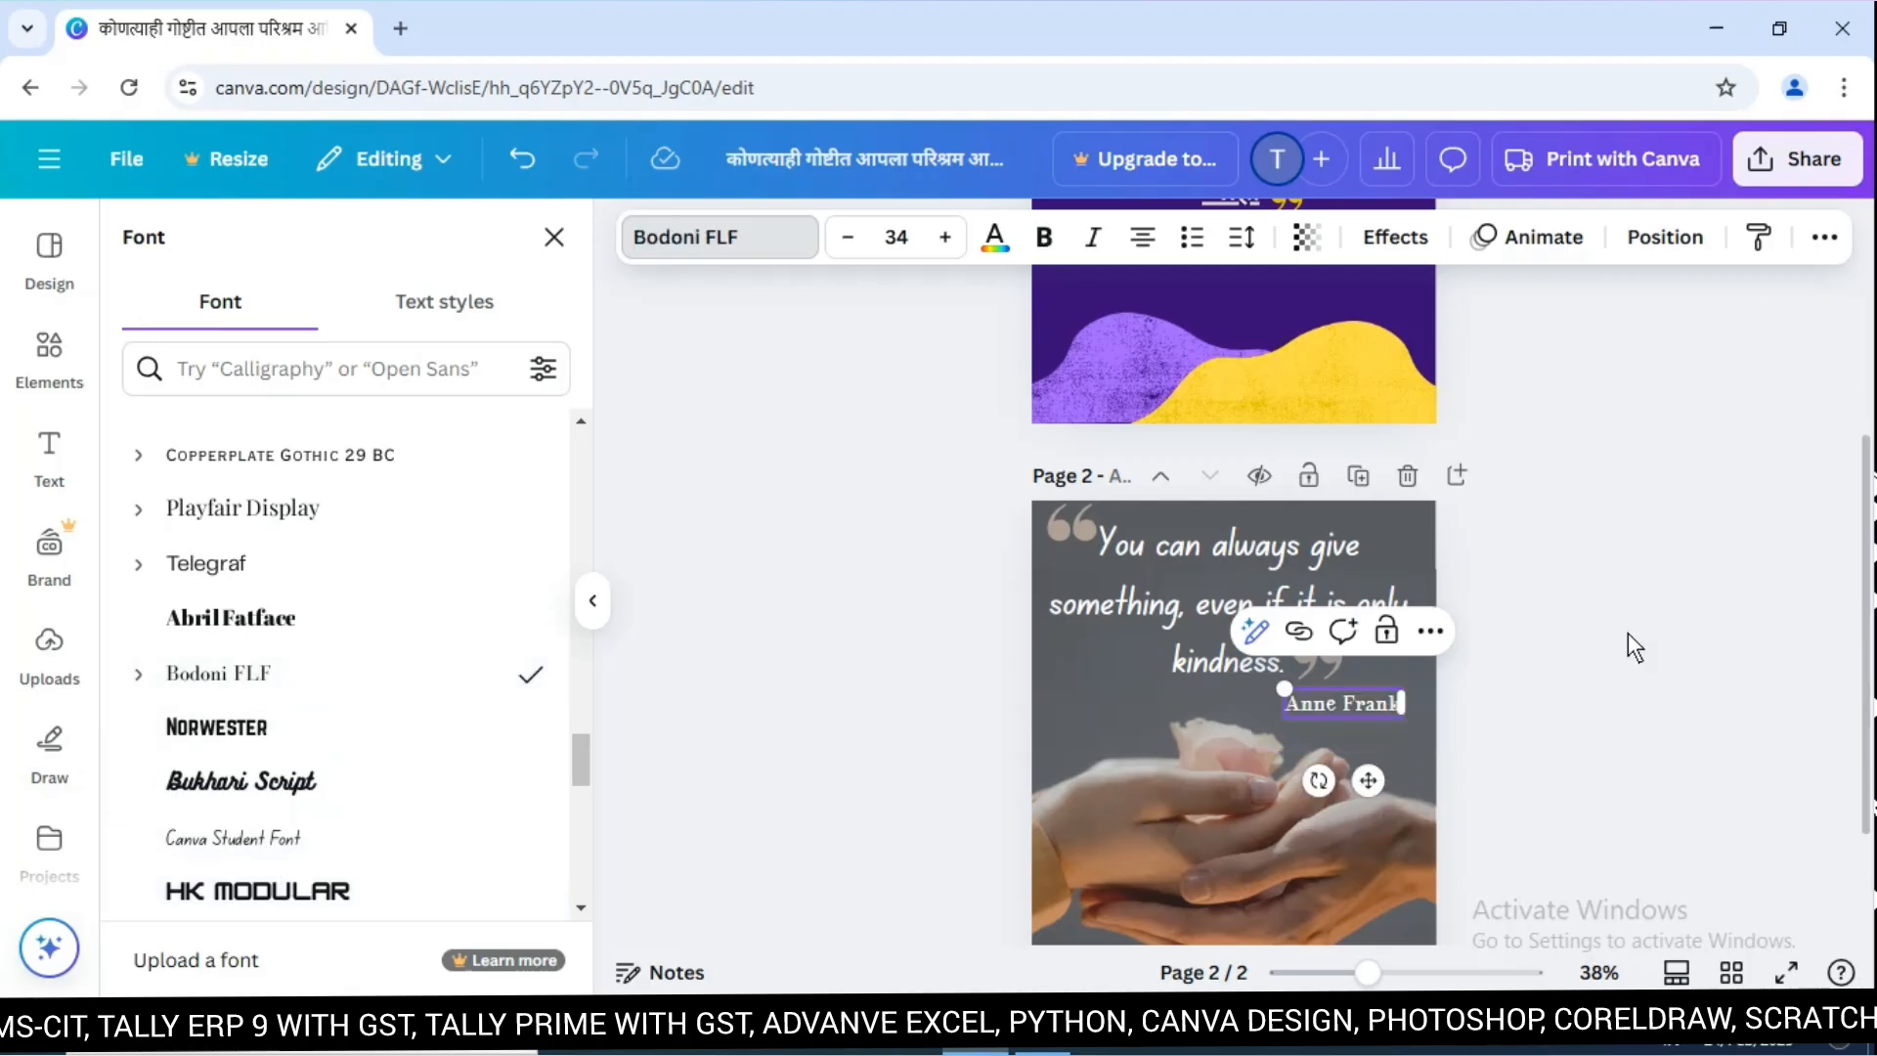
key("Escape")
left_click(1587, 743)
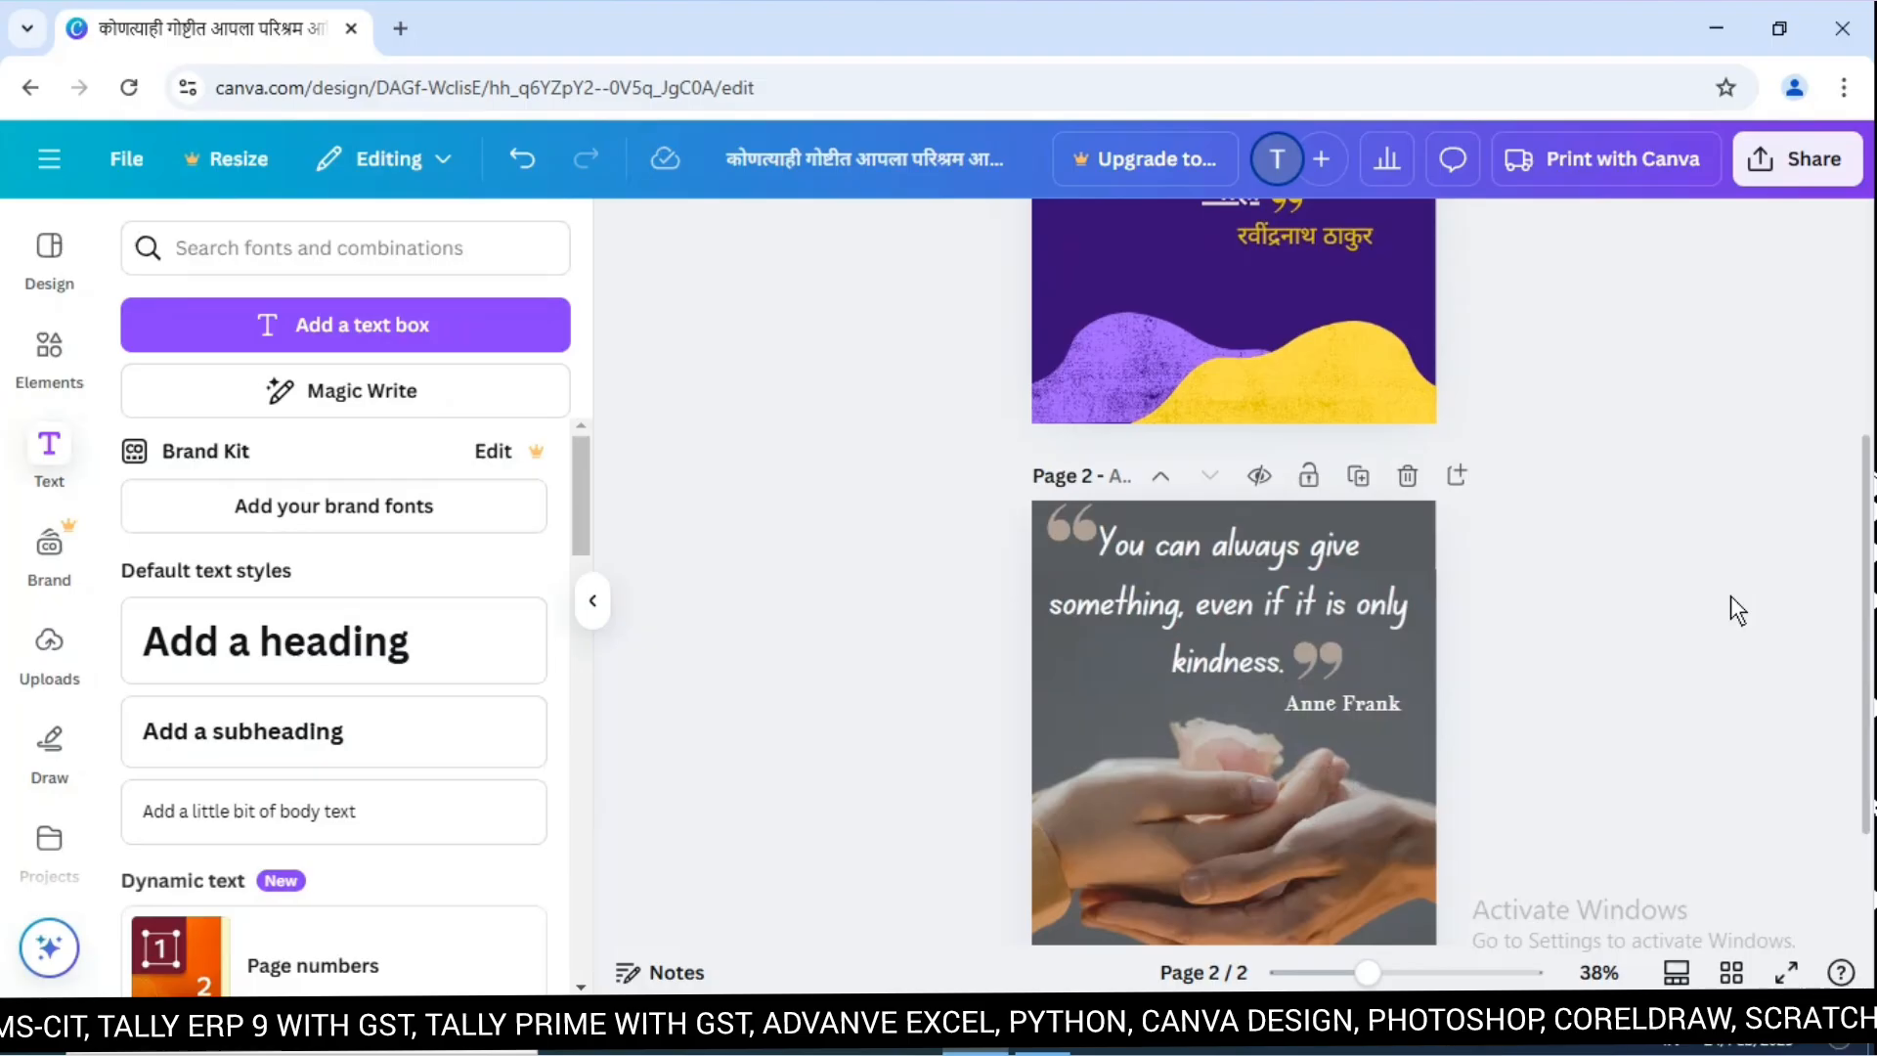
Review both finished posters, comparing the Marathi quote on page 1 with the kindness quote on page 2.
scroll(1730, 597, "down", 2)
scroll(1730, 598, "up", 2)
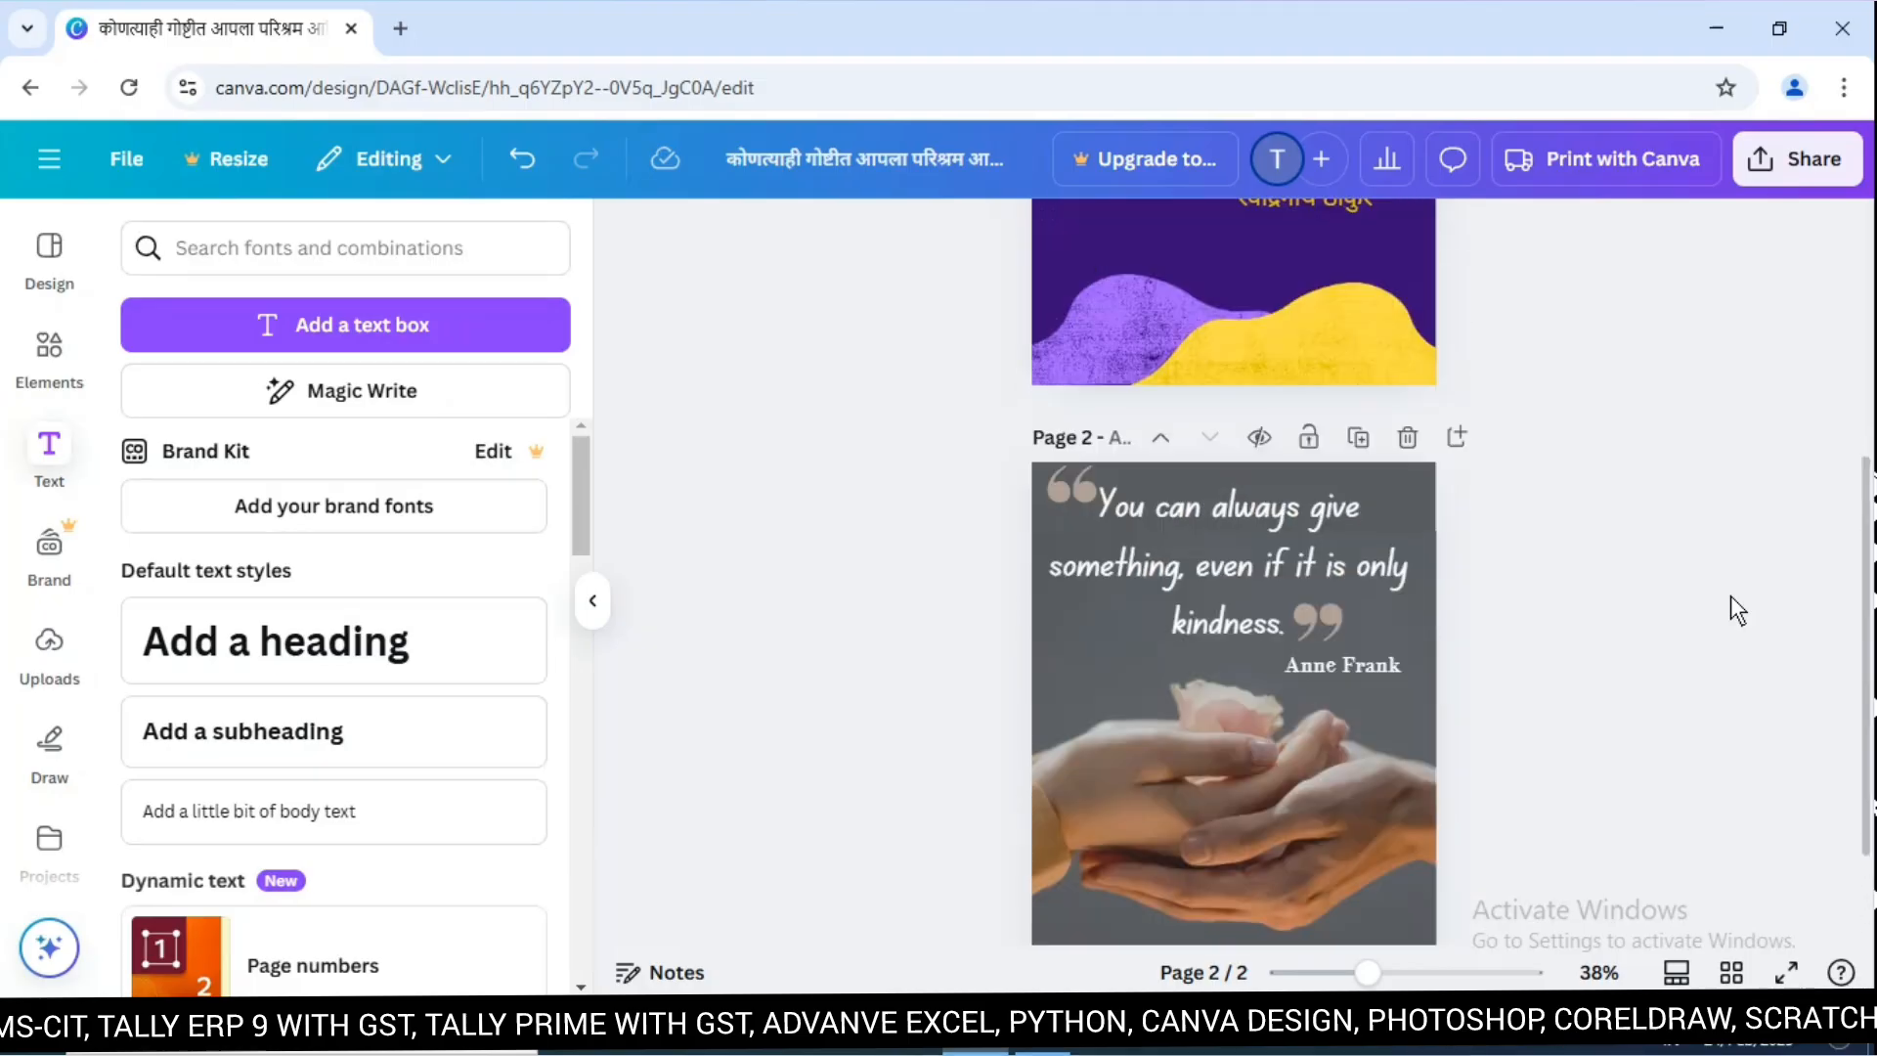
scroll(1730, 598, "up", 4)
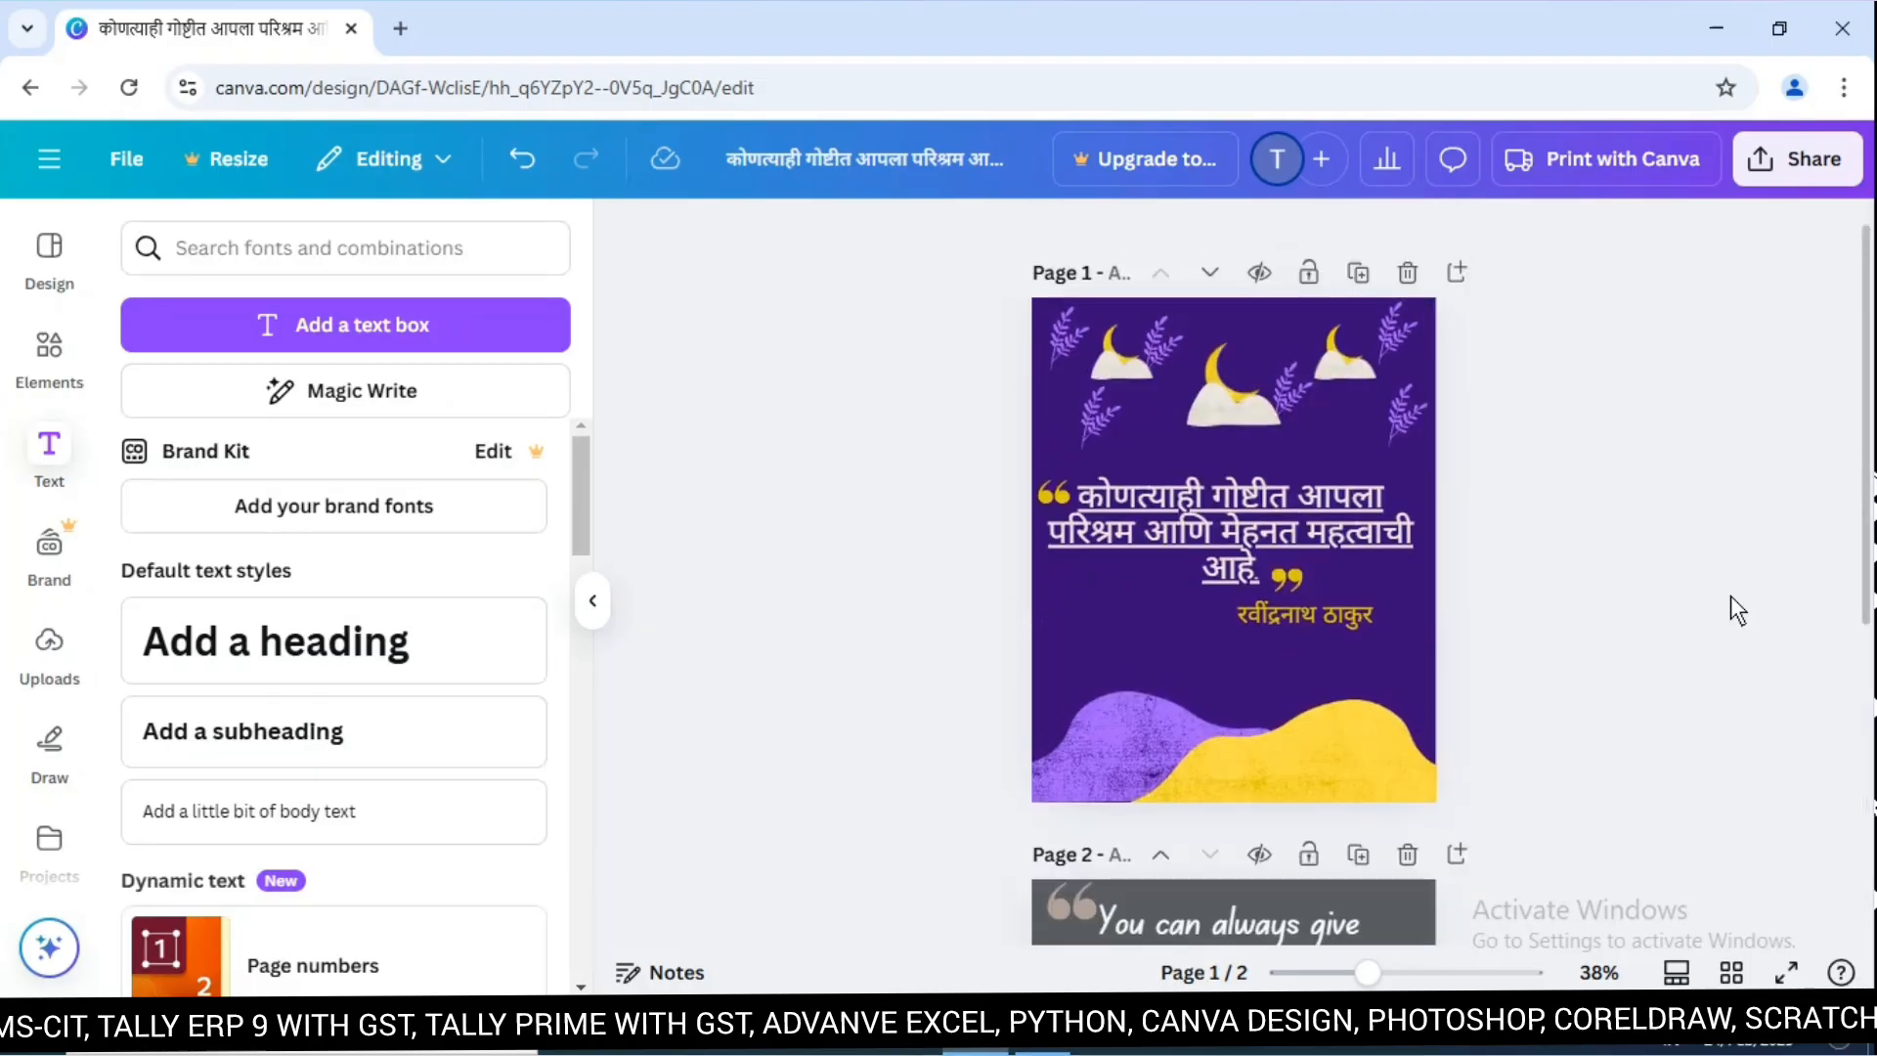
scroll(1730, 597, "down", 3)
scroll(1731, 596, "up", 3)
scroll(1553, 681, "down", 5)
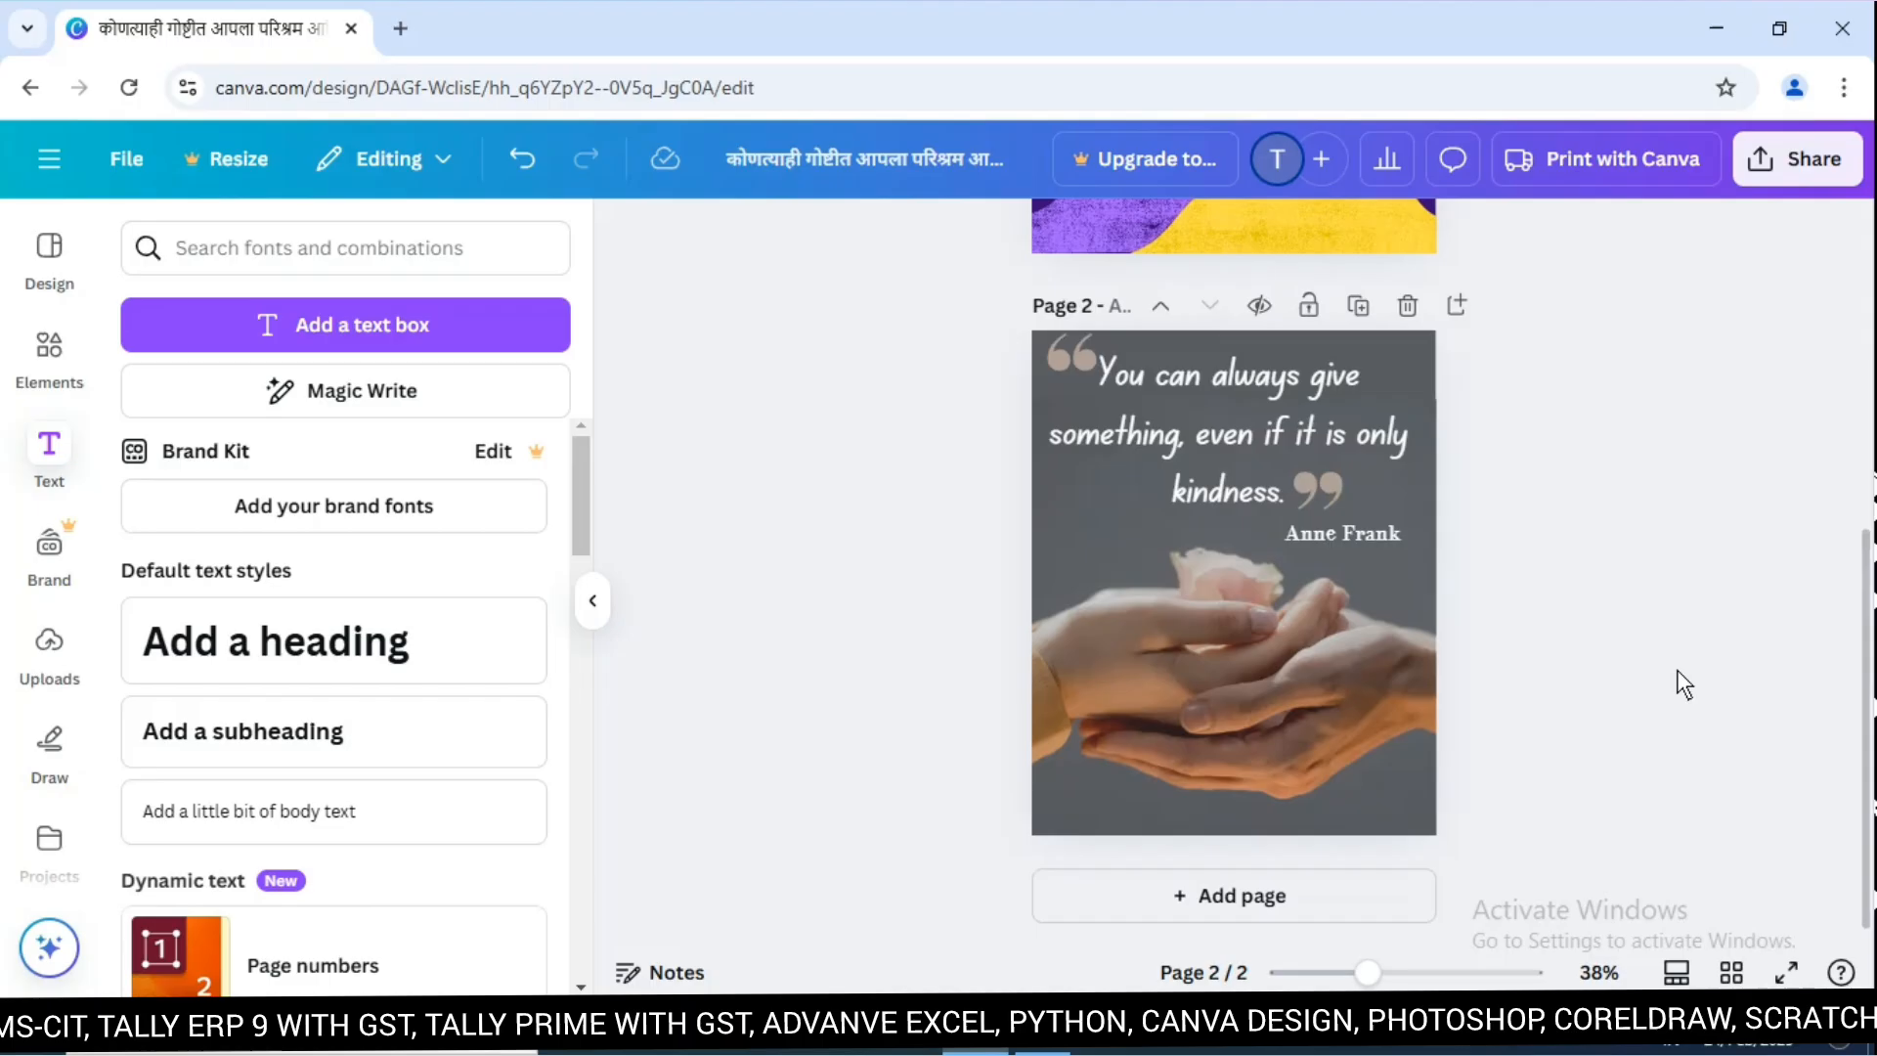
scroll(1684, 684, "up", 3)
scroll(1683, 684, "up", 3)
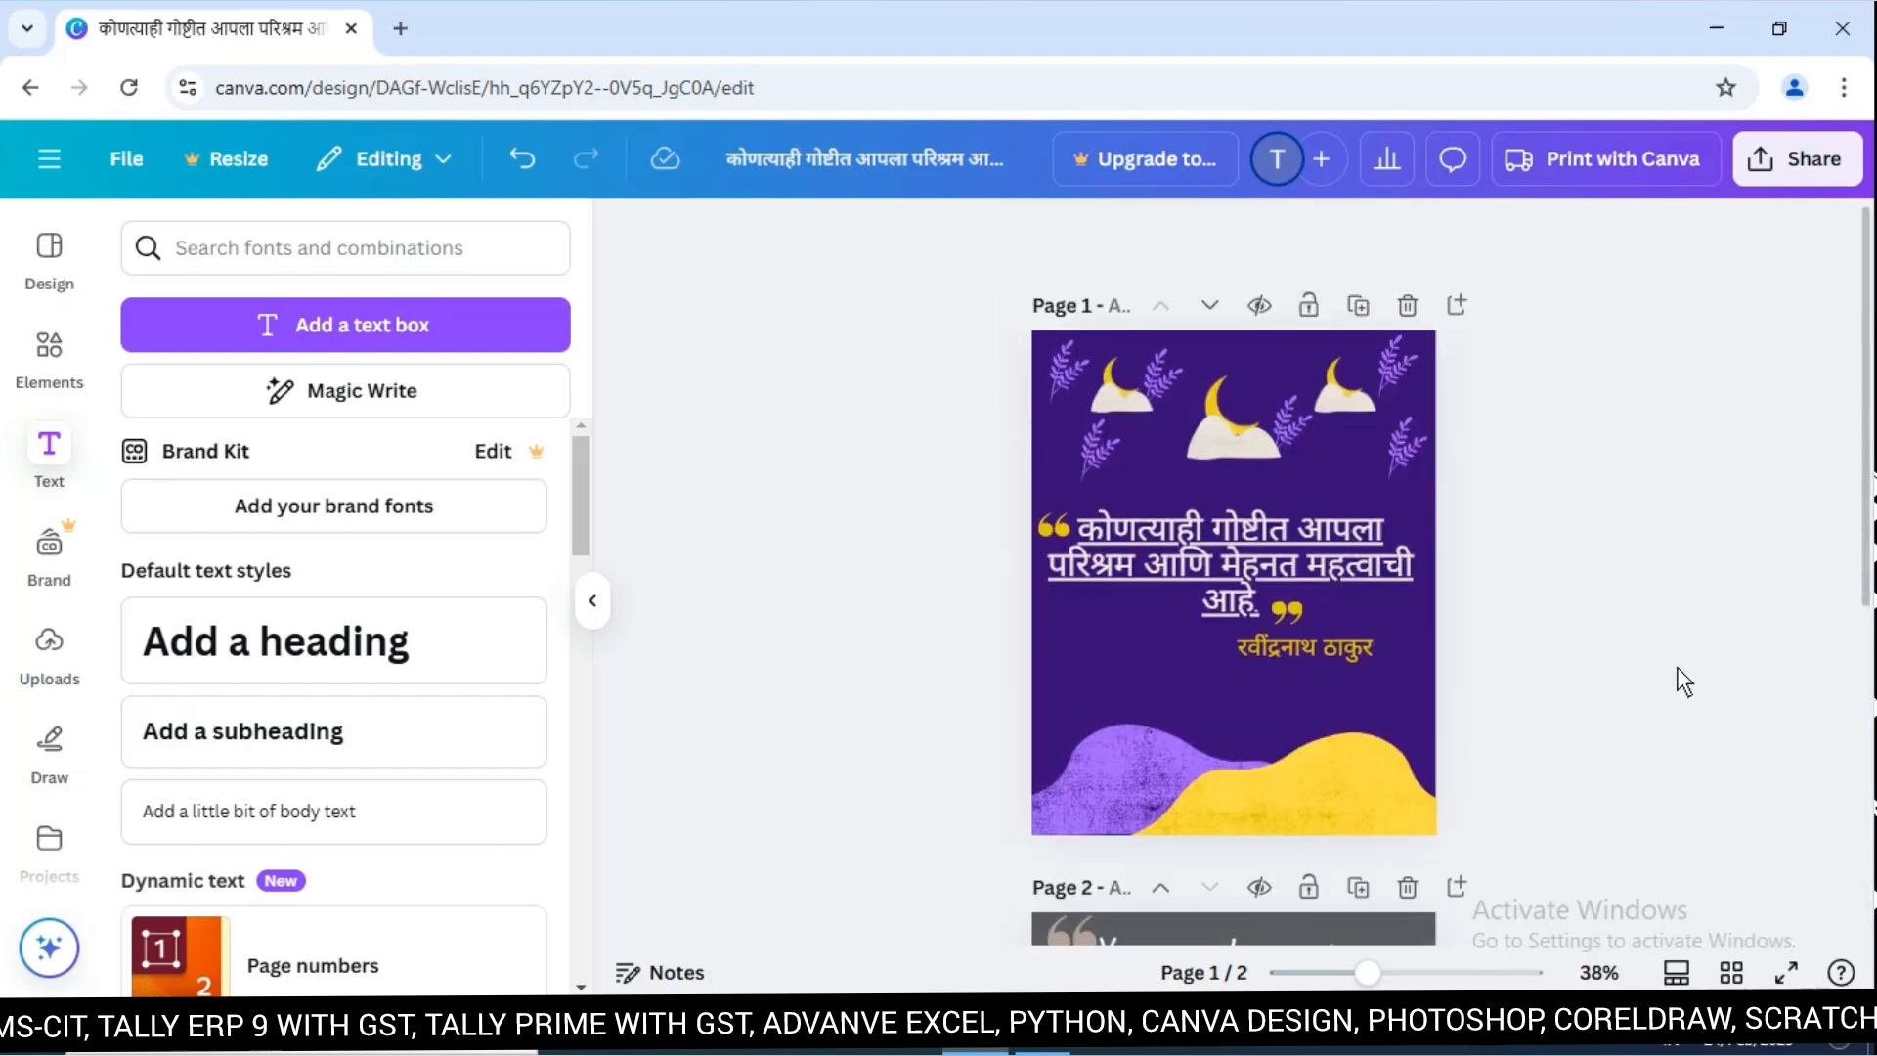
scroll(1679, 676, "down", 3)
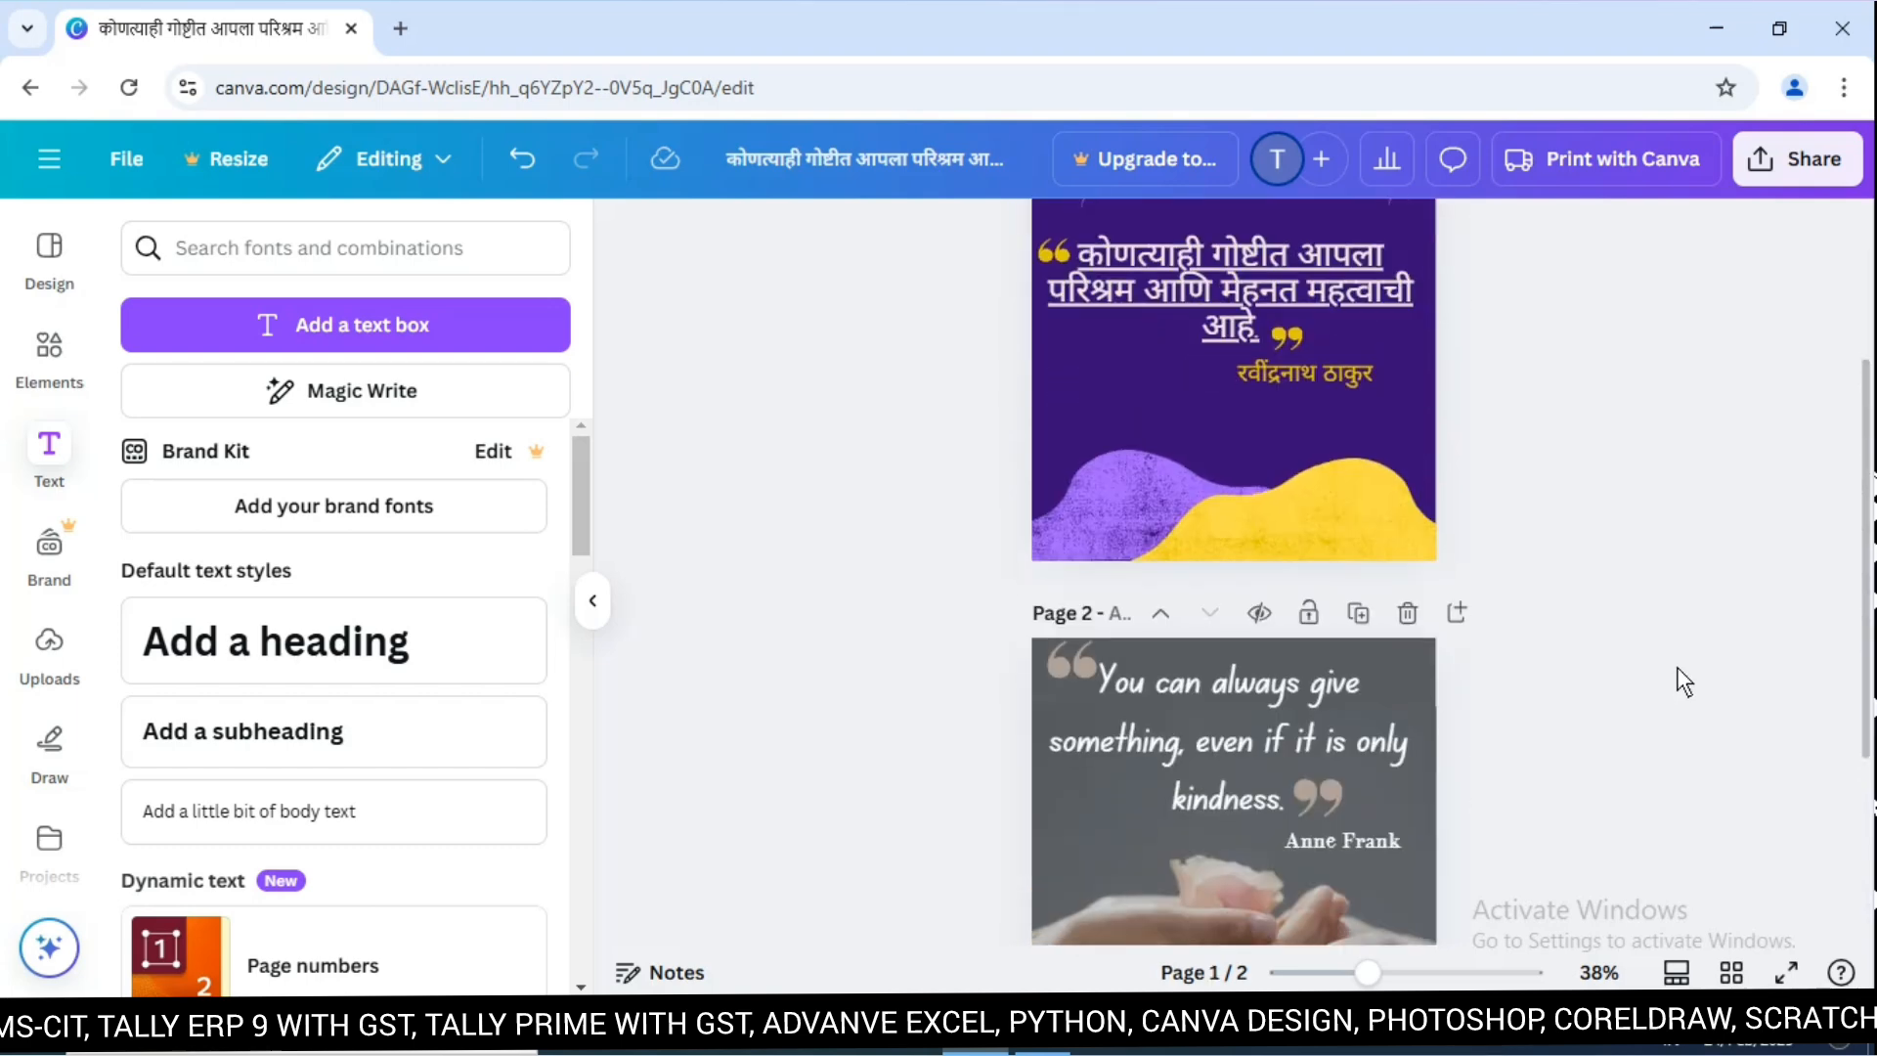
scroll(1679, 670, "down", 3)
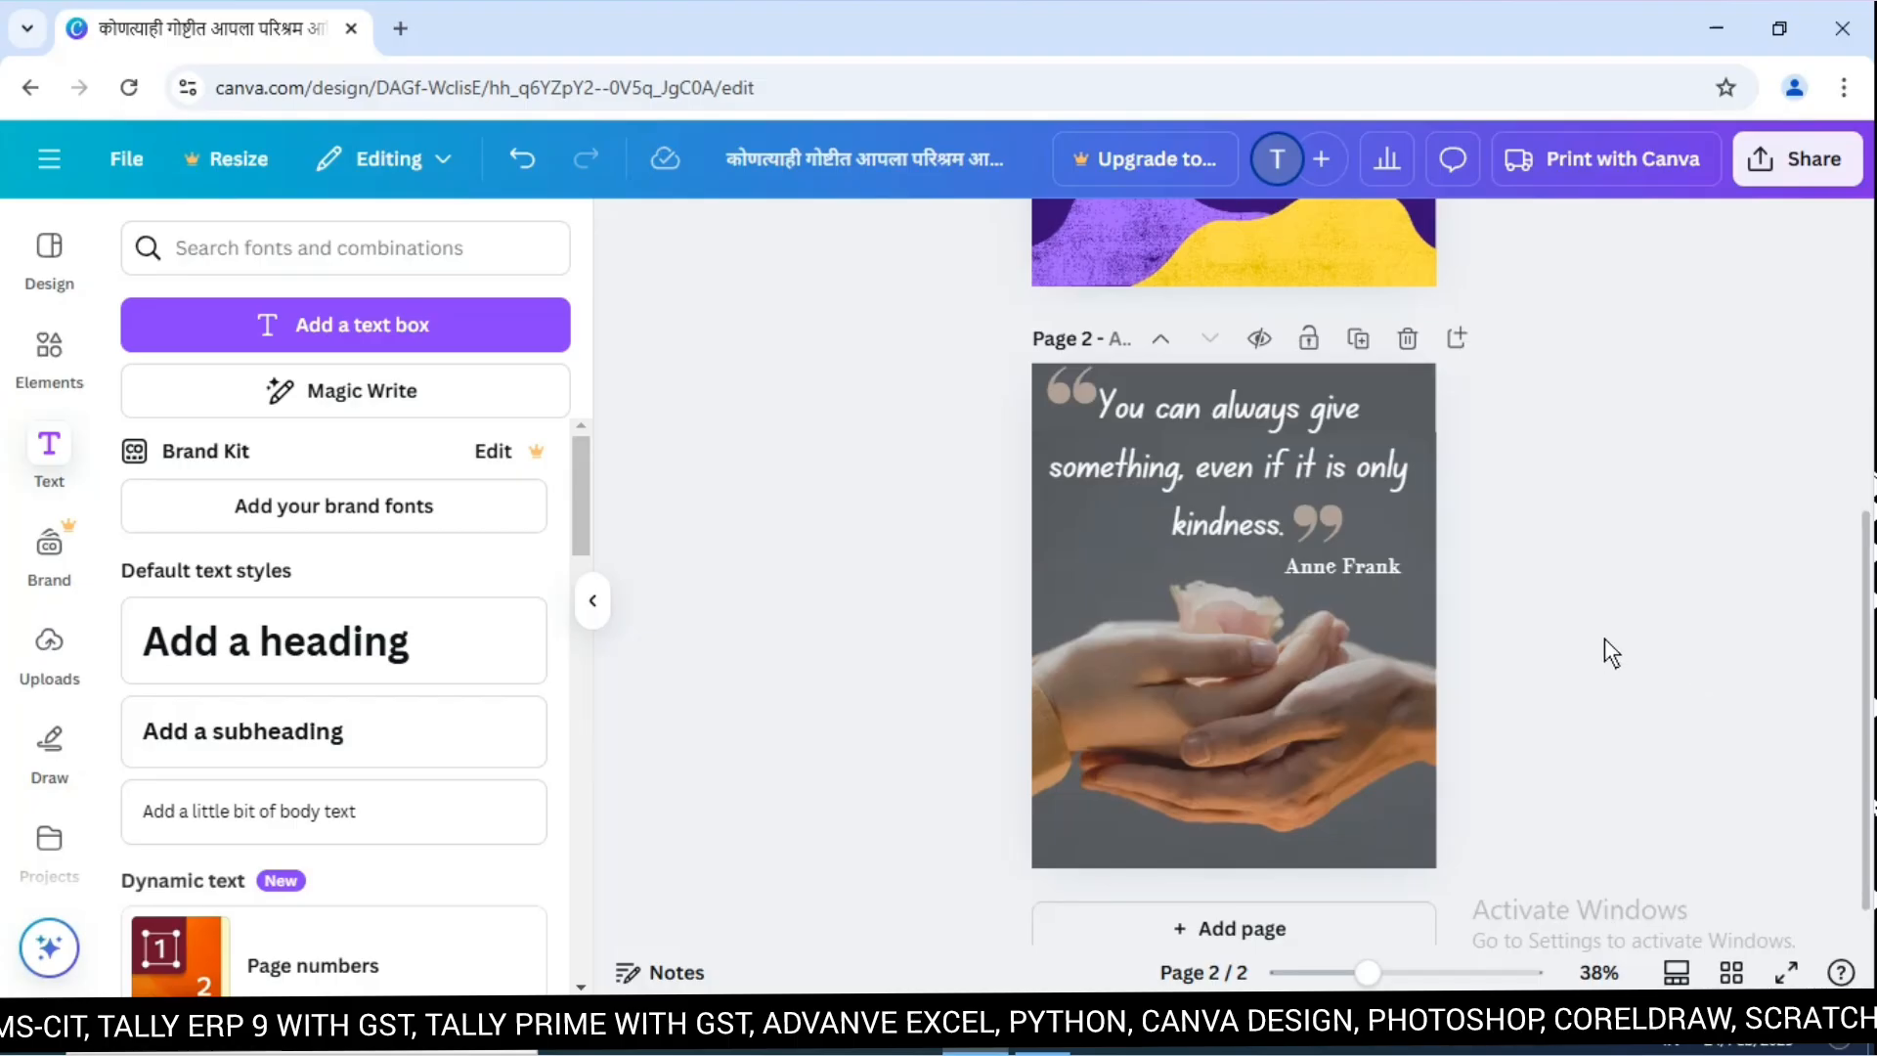
scroll(1604, 639, "up", 5)
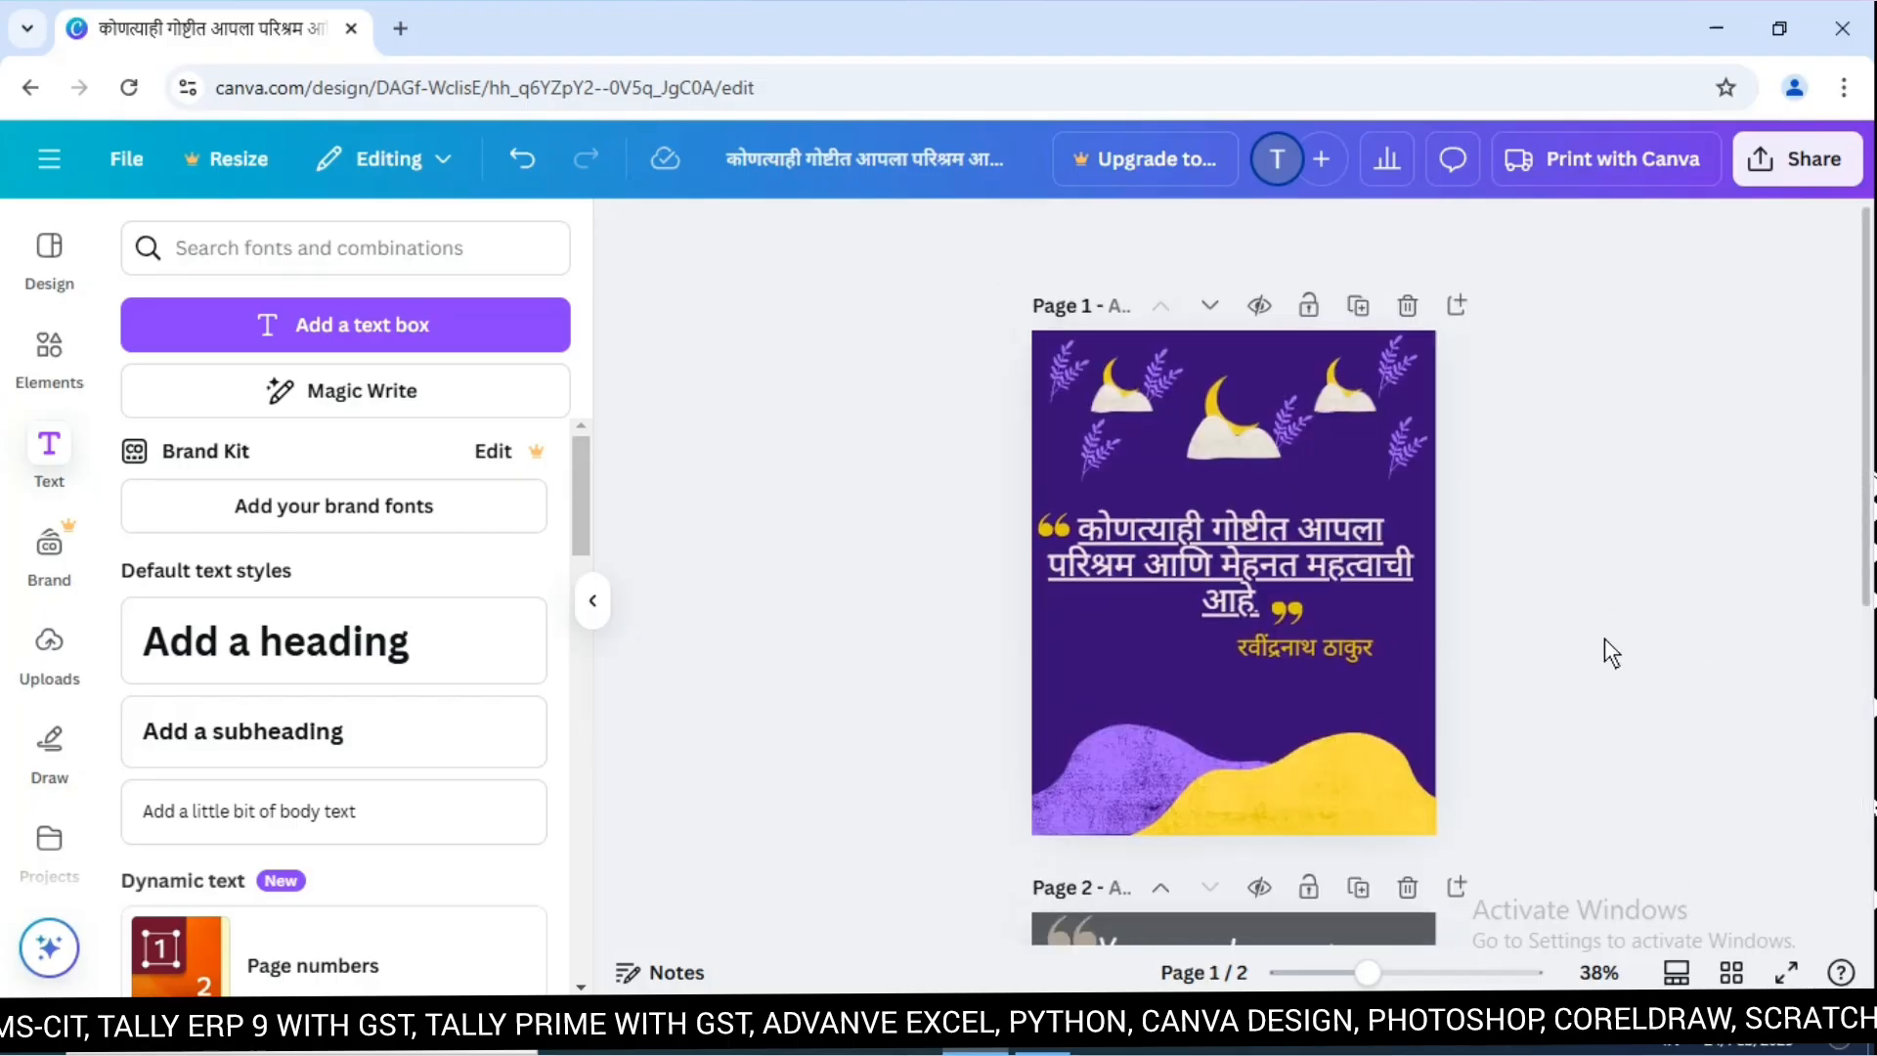
scroll(1605, 639, "down", 5)
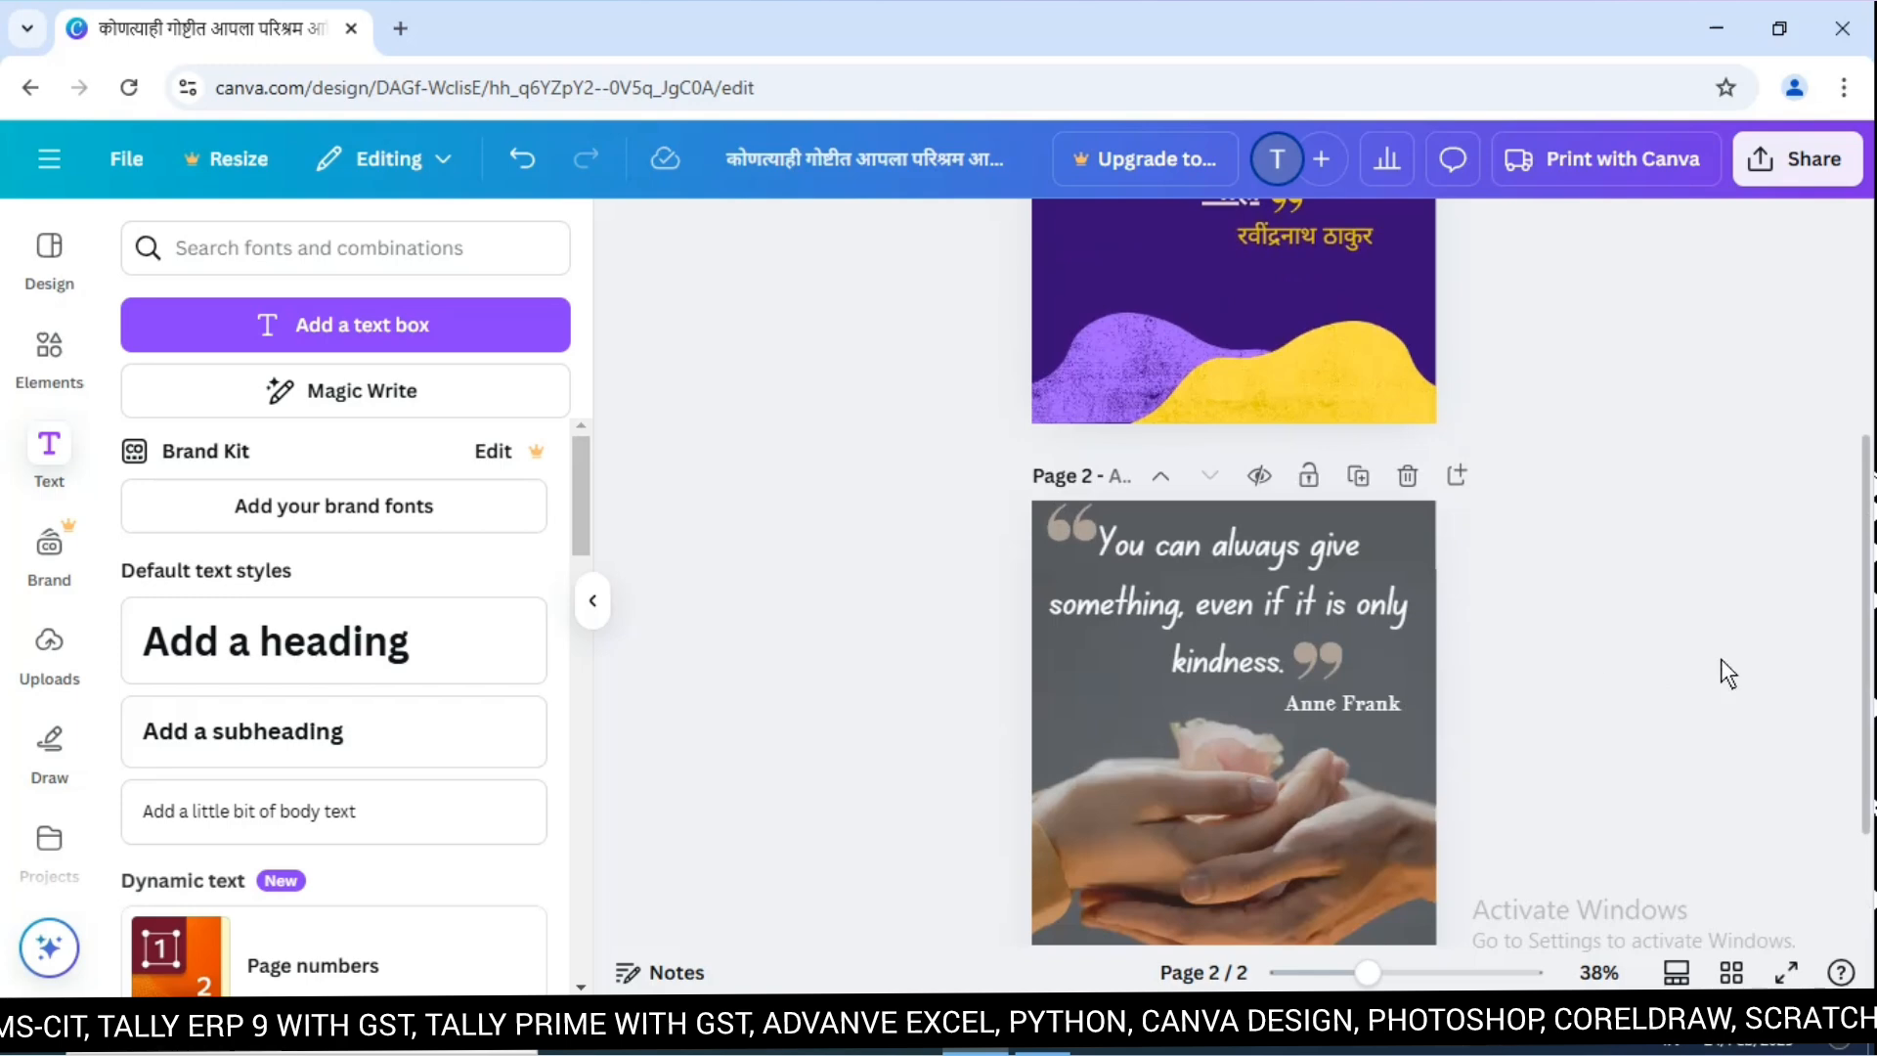
scroll(1720, 660, "down", 2)
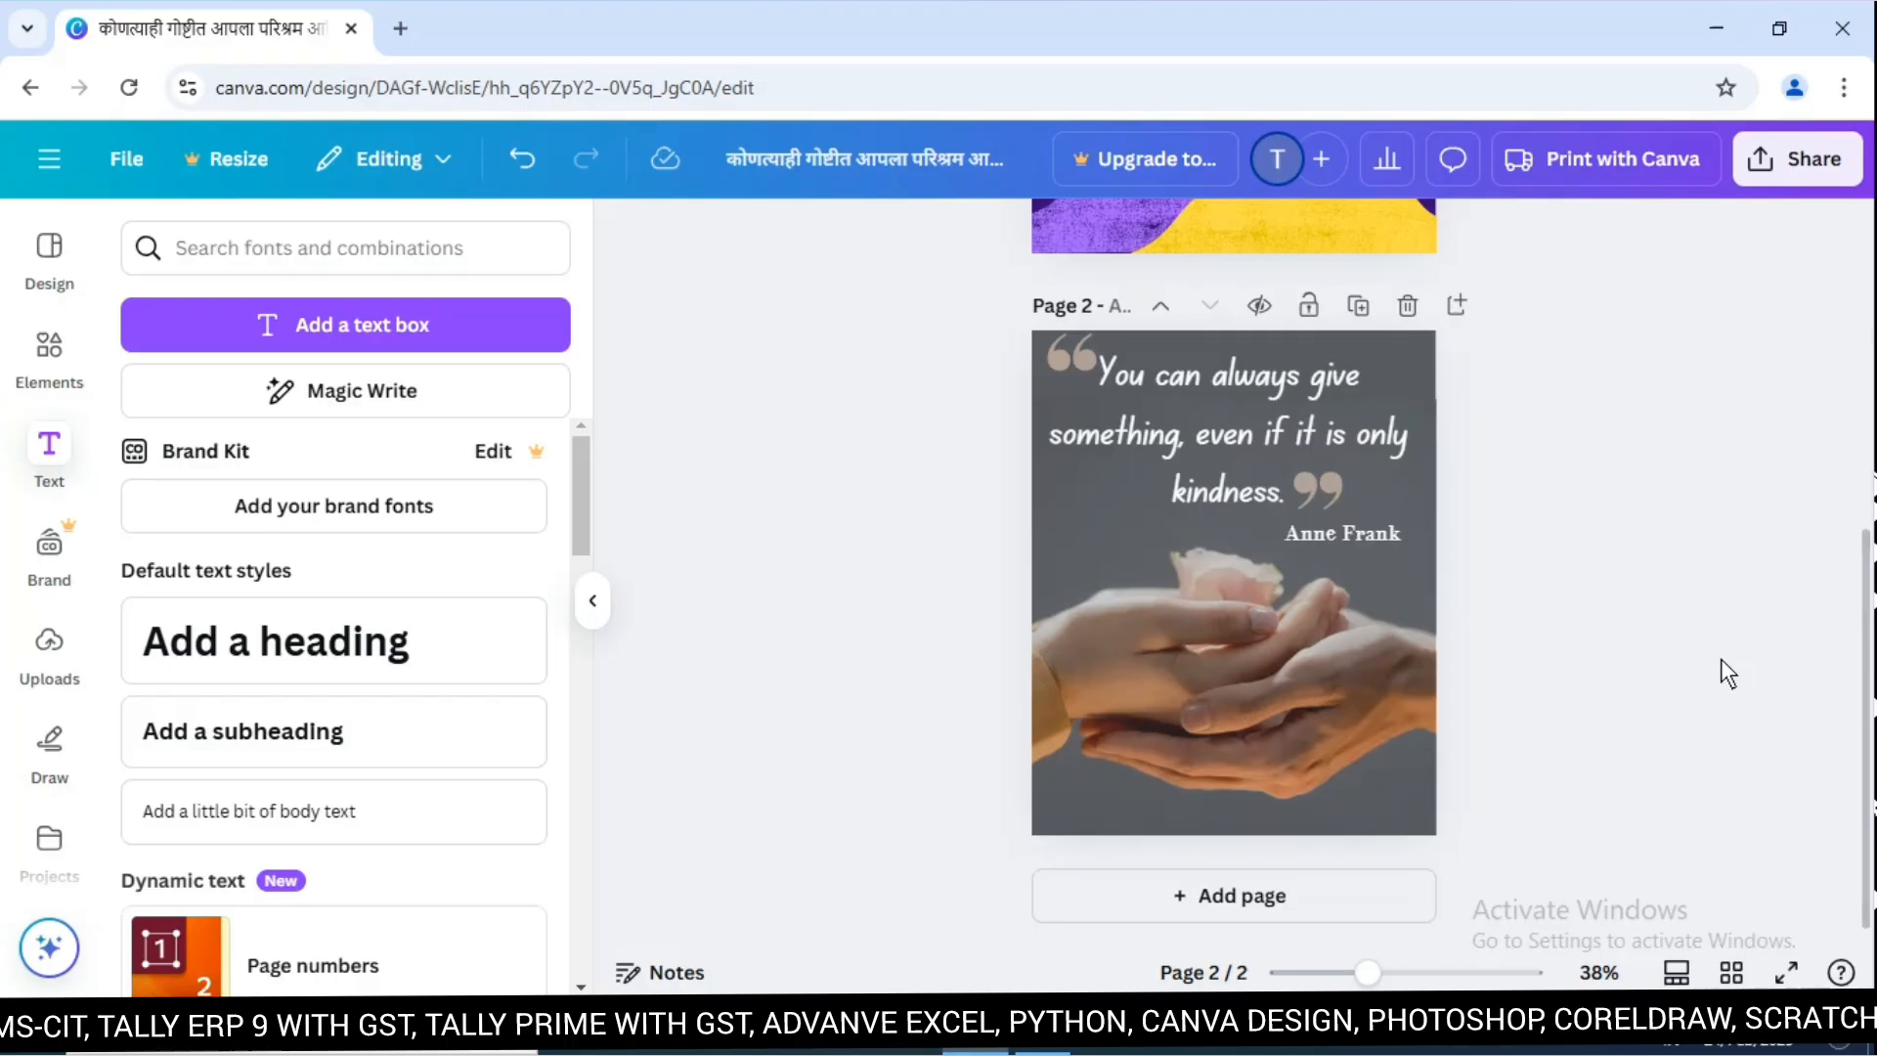
Review both posters once more and open the download settings for the design.
scroll(1720, 659, "up", 5)
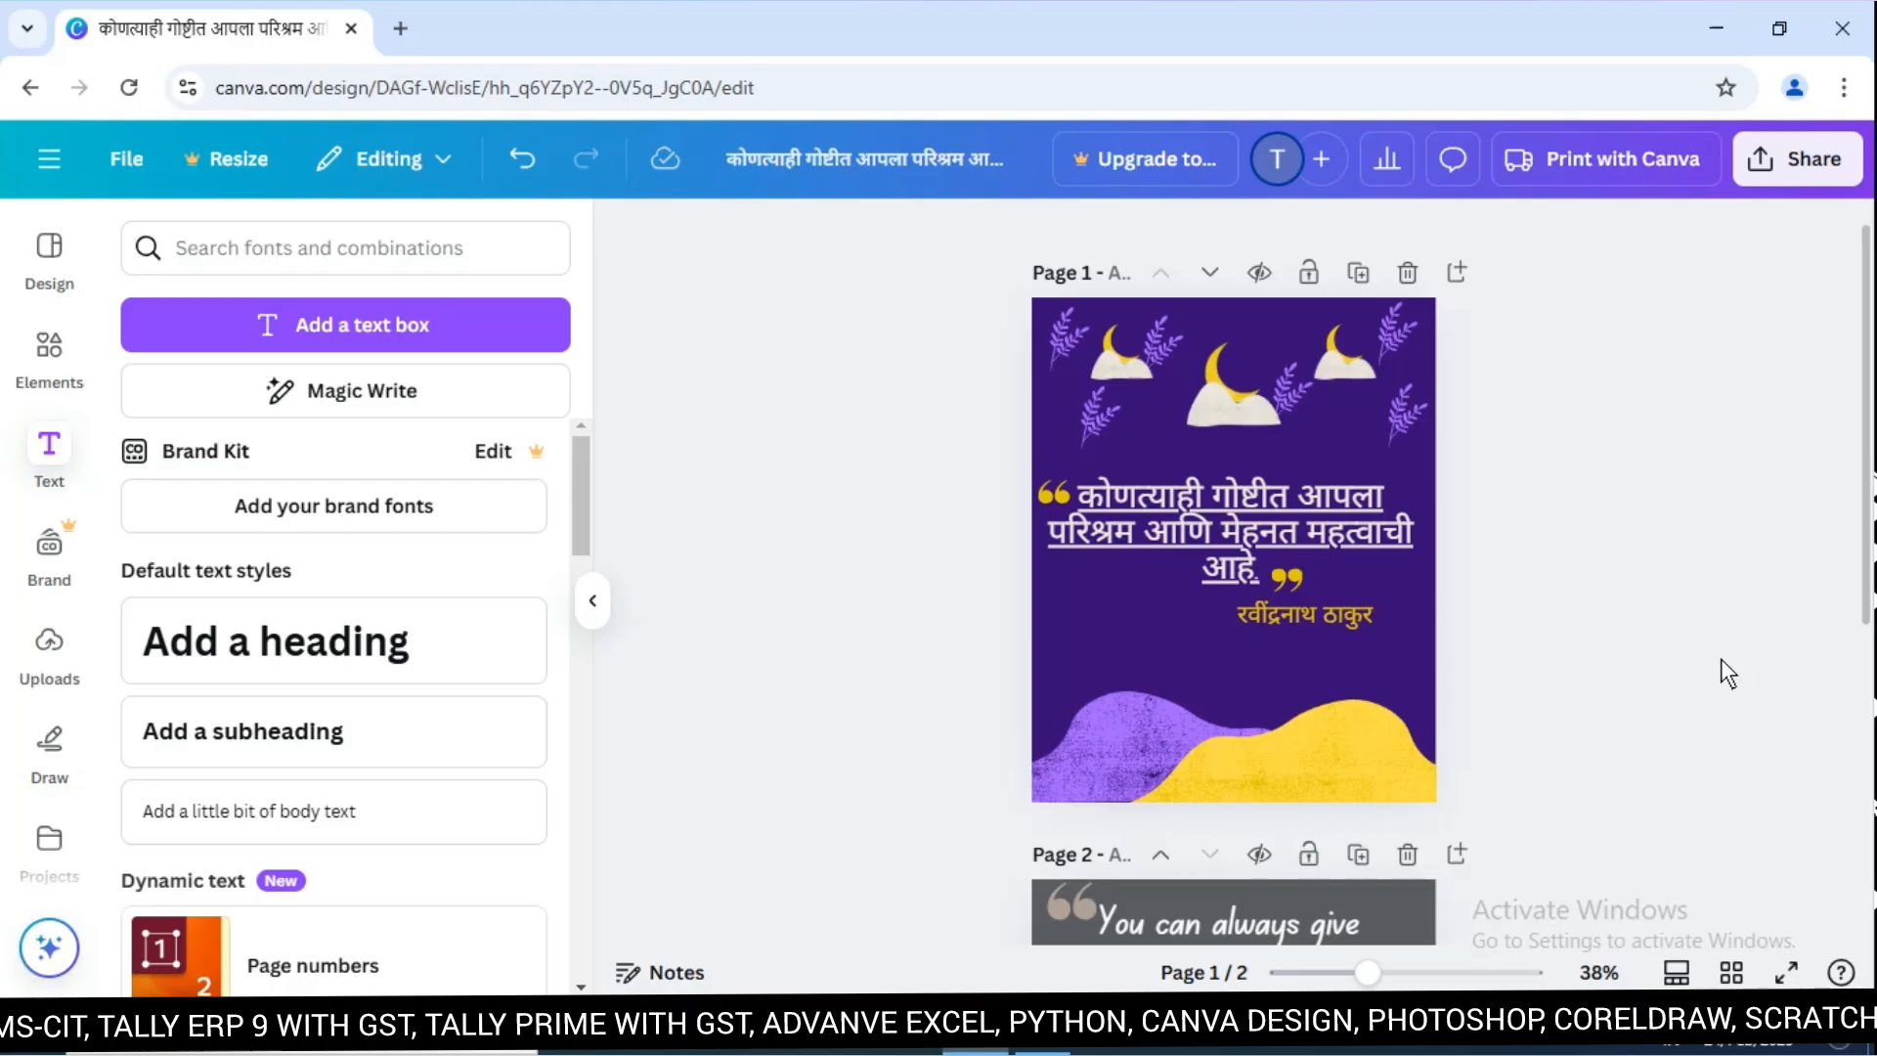
scroll(1730, 671, "down", 5)
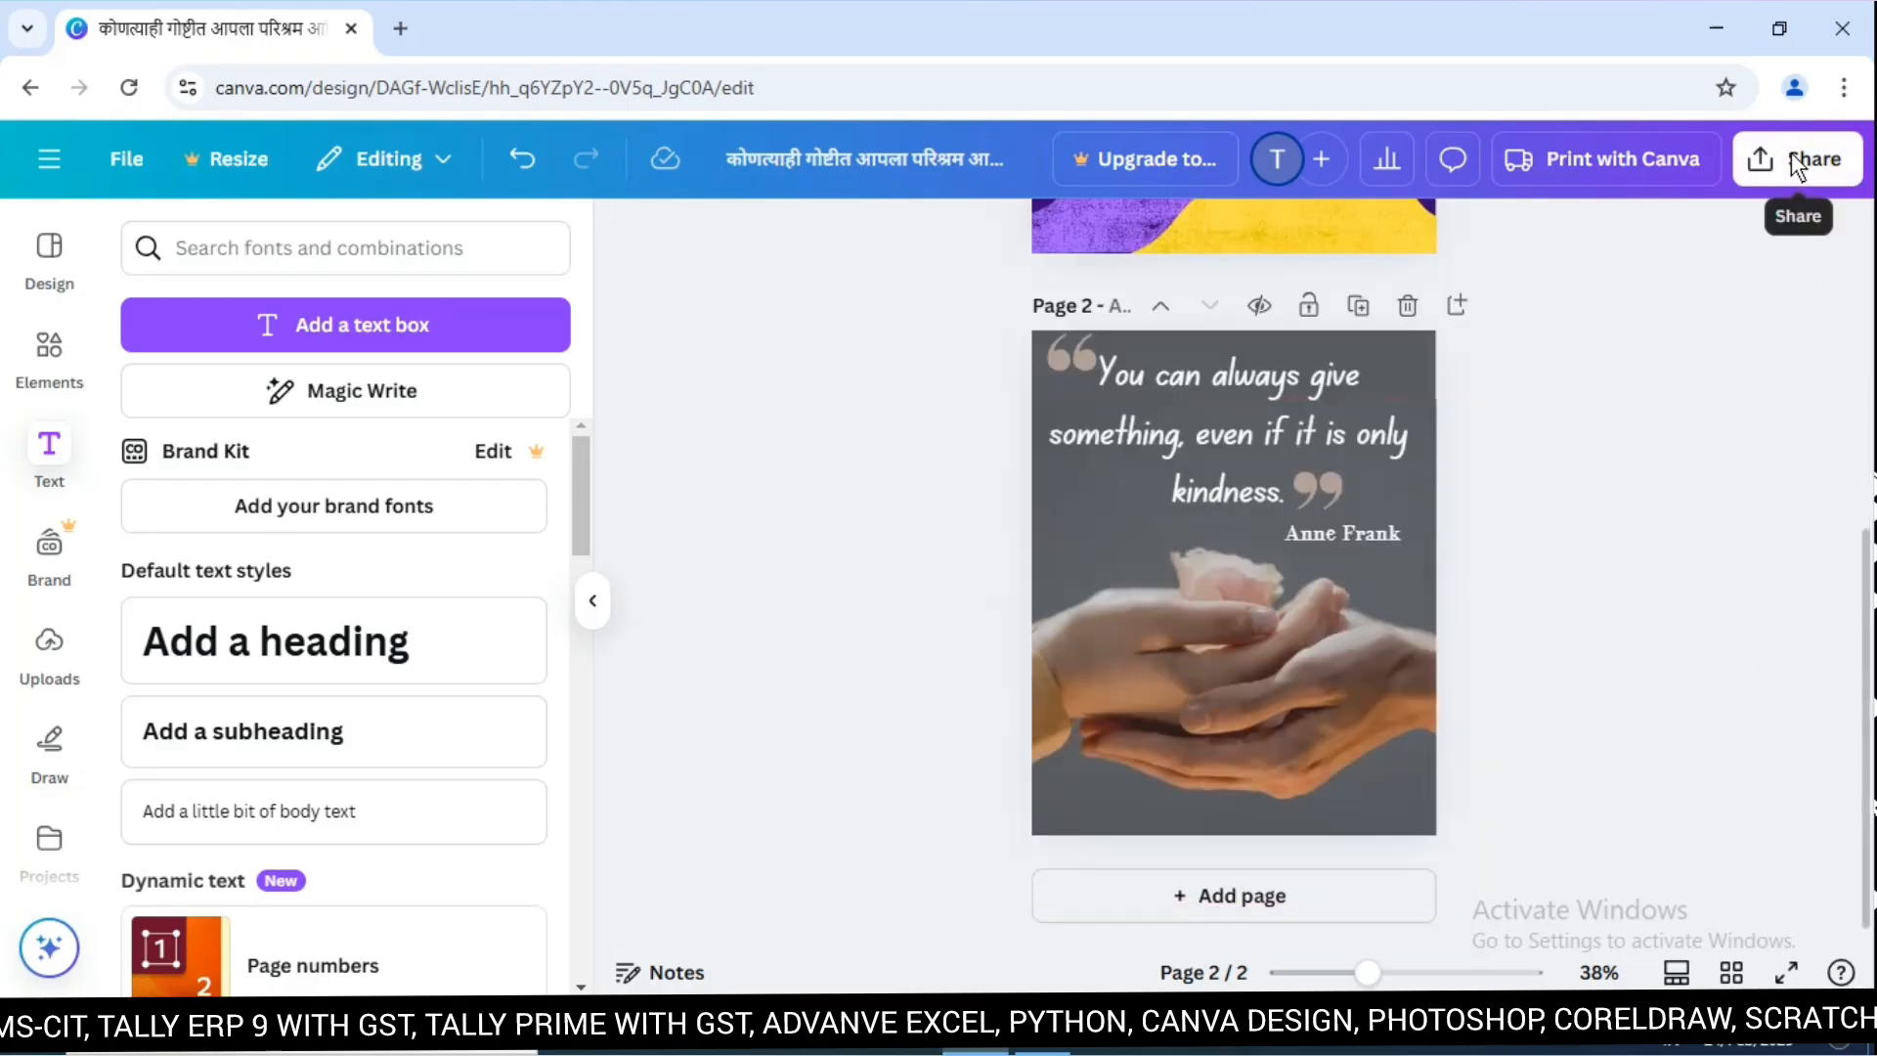
left_click(1790, 153)
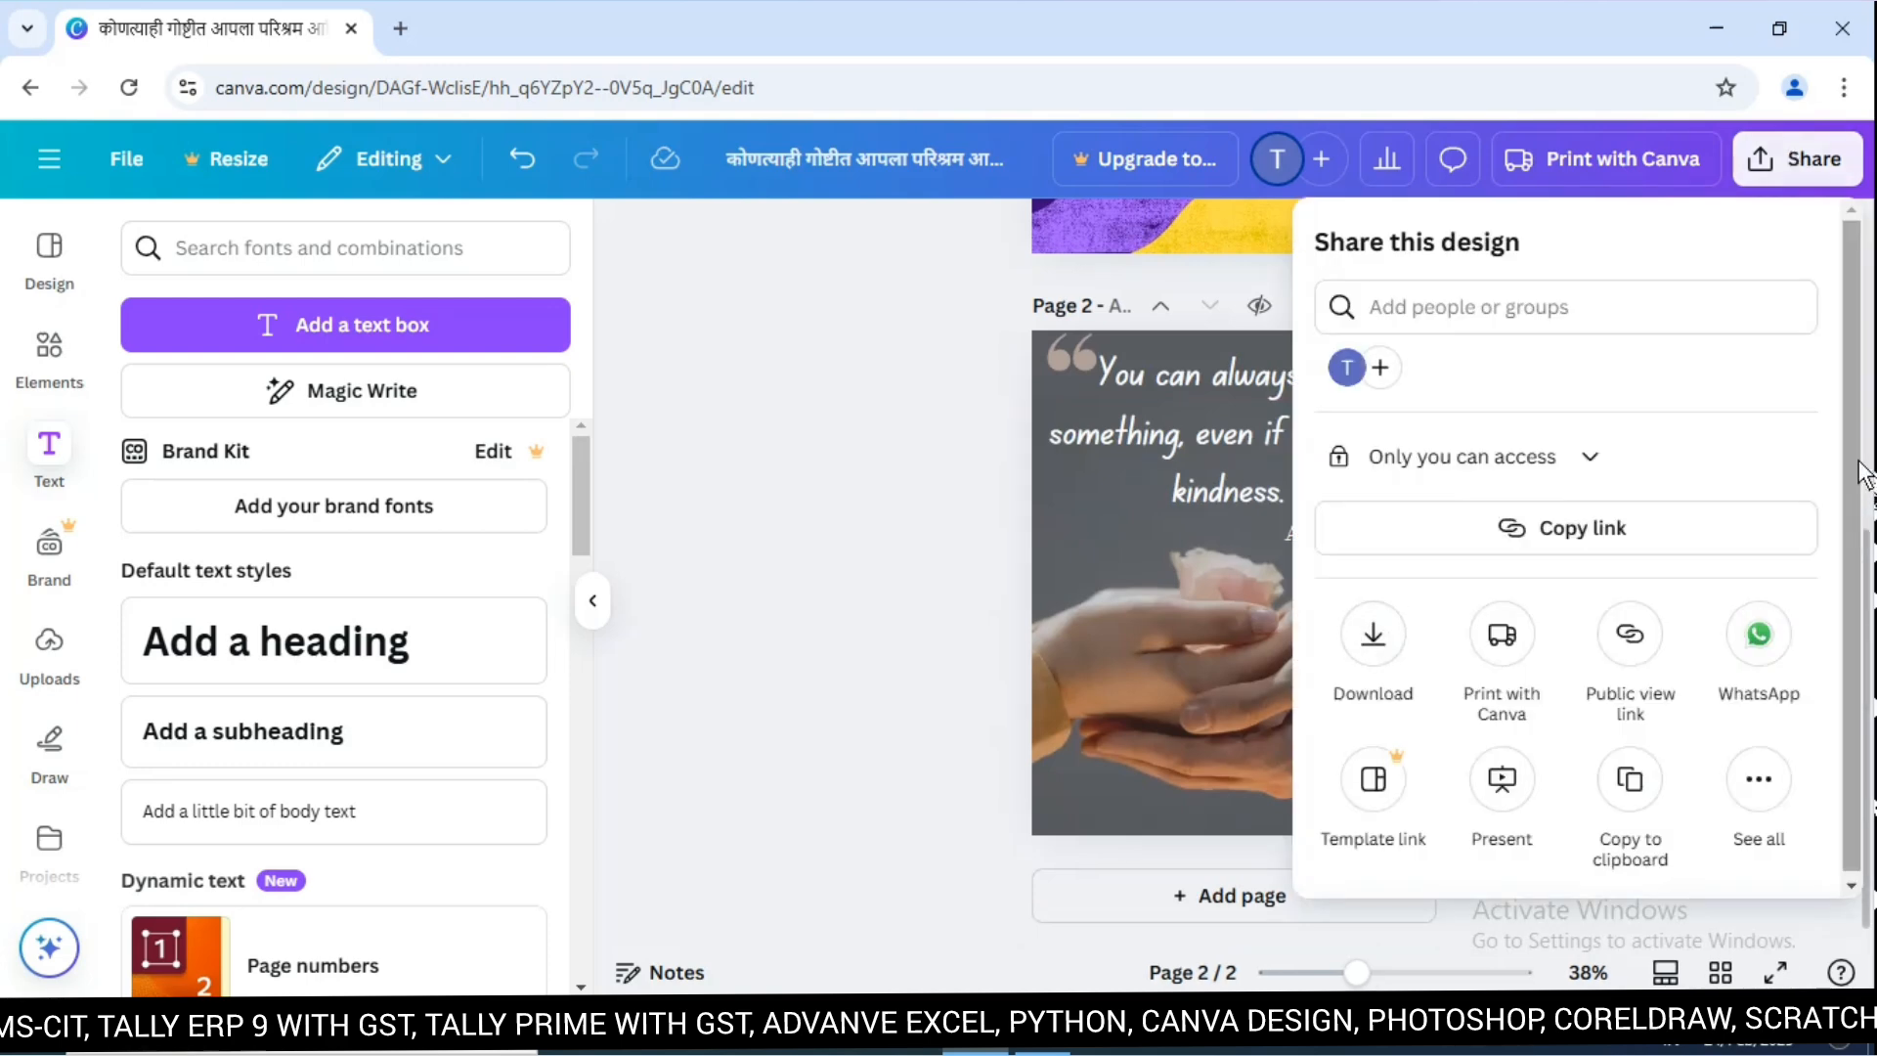
left_click_drag(1856, 461, 1855, 567)
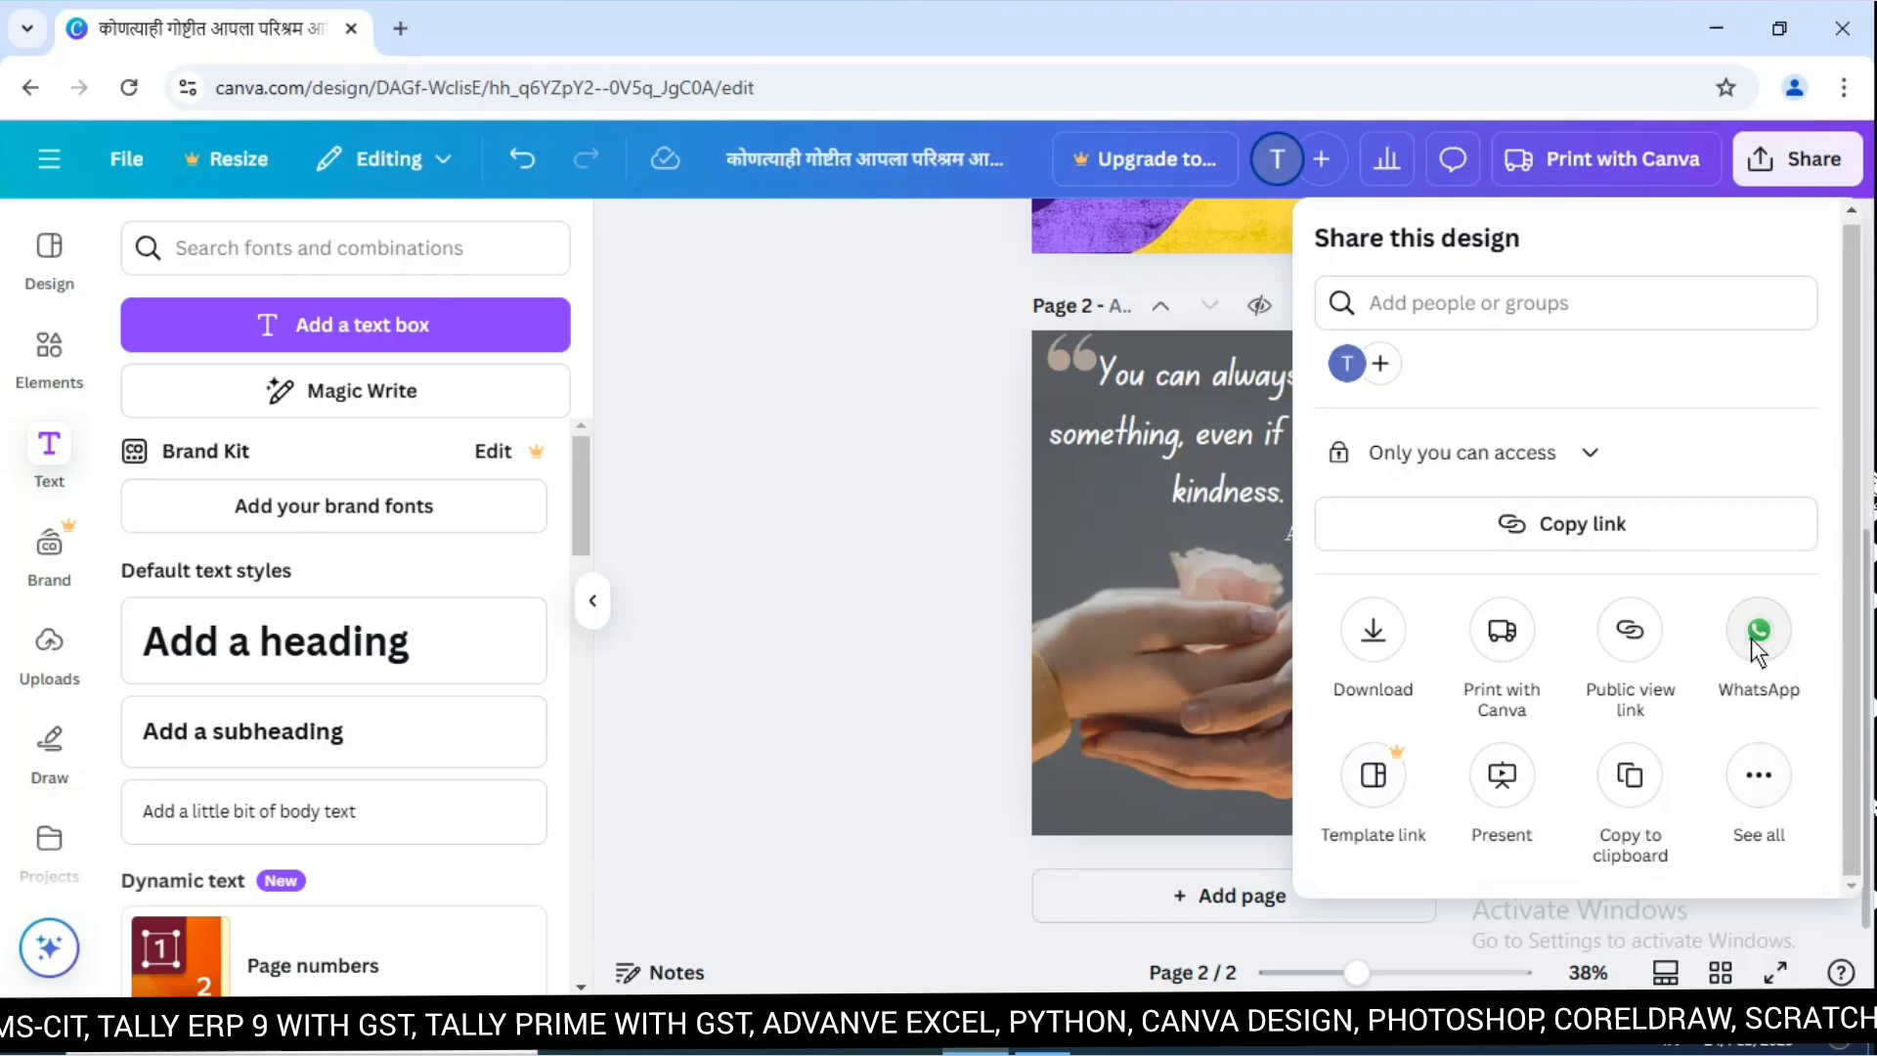
left_click(1375, 633)
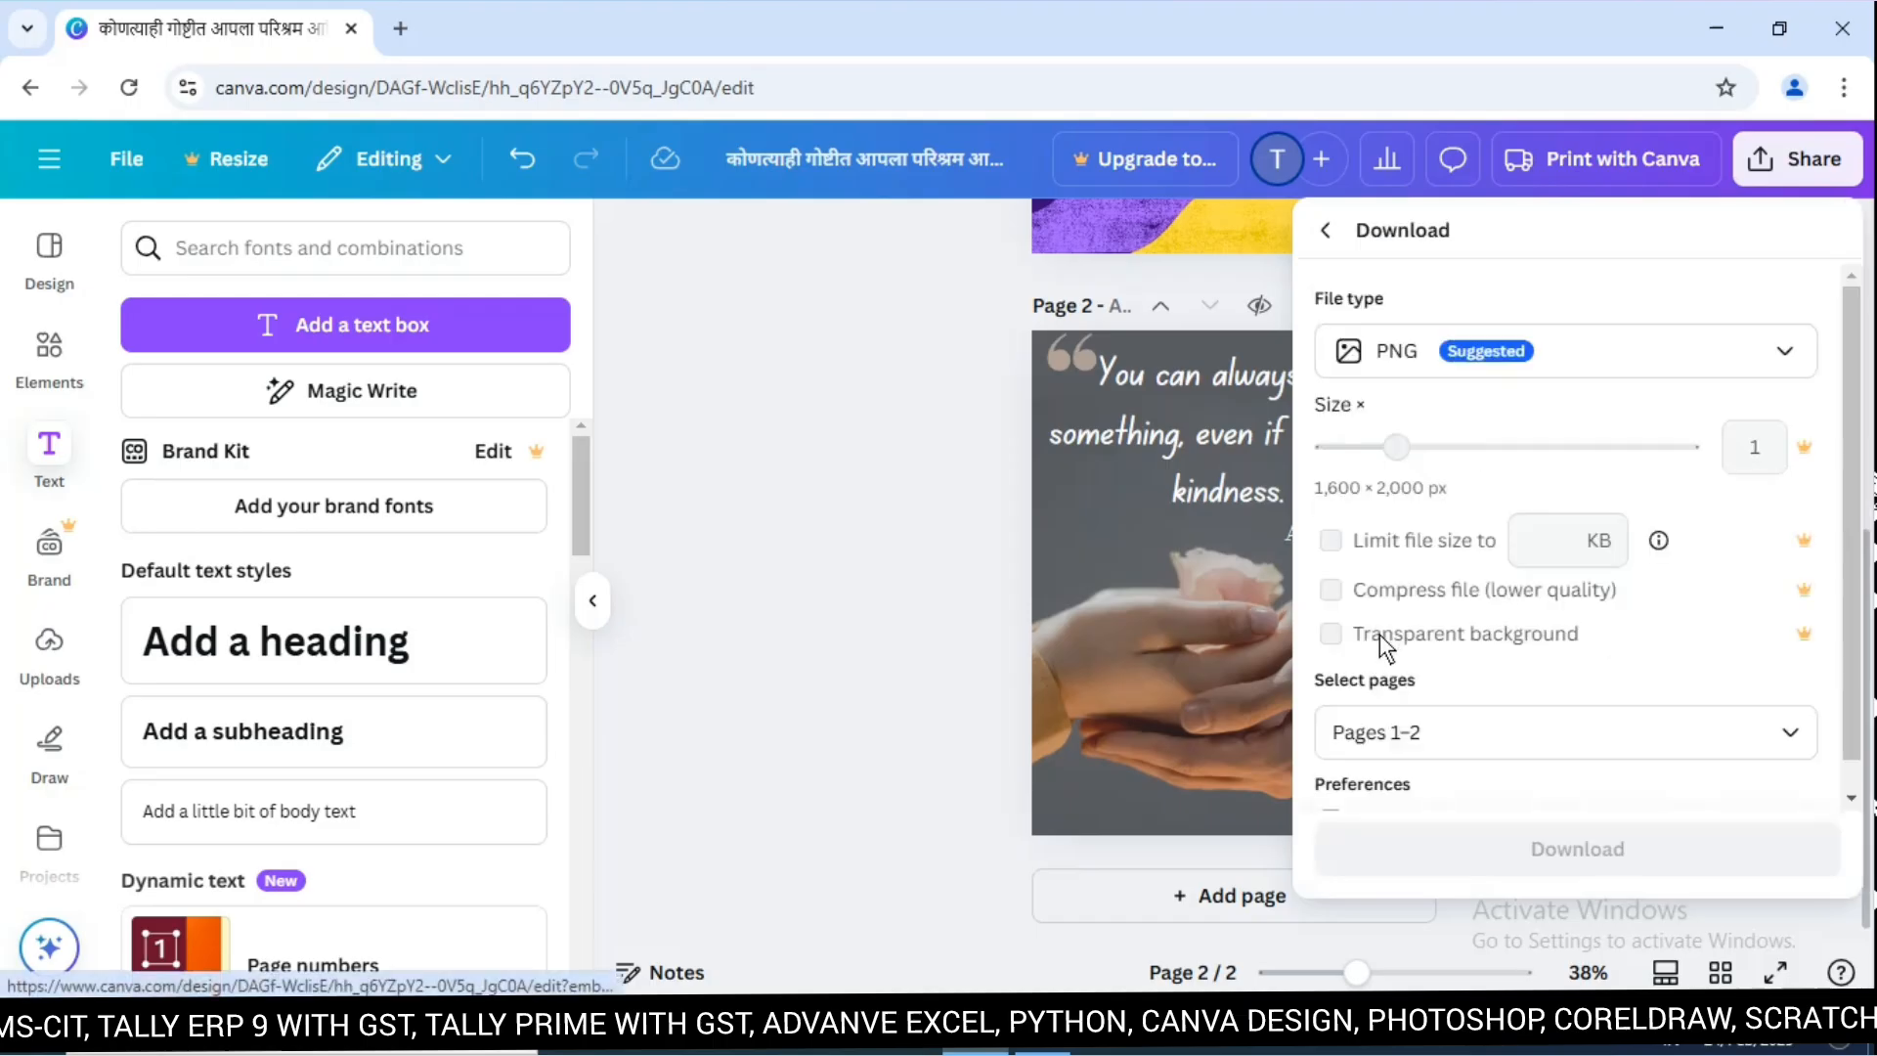
Look through the available download file types and keep PNG as the format.
left_click(1618, 380)
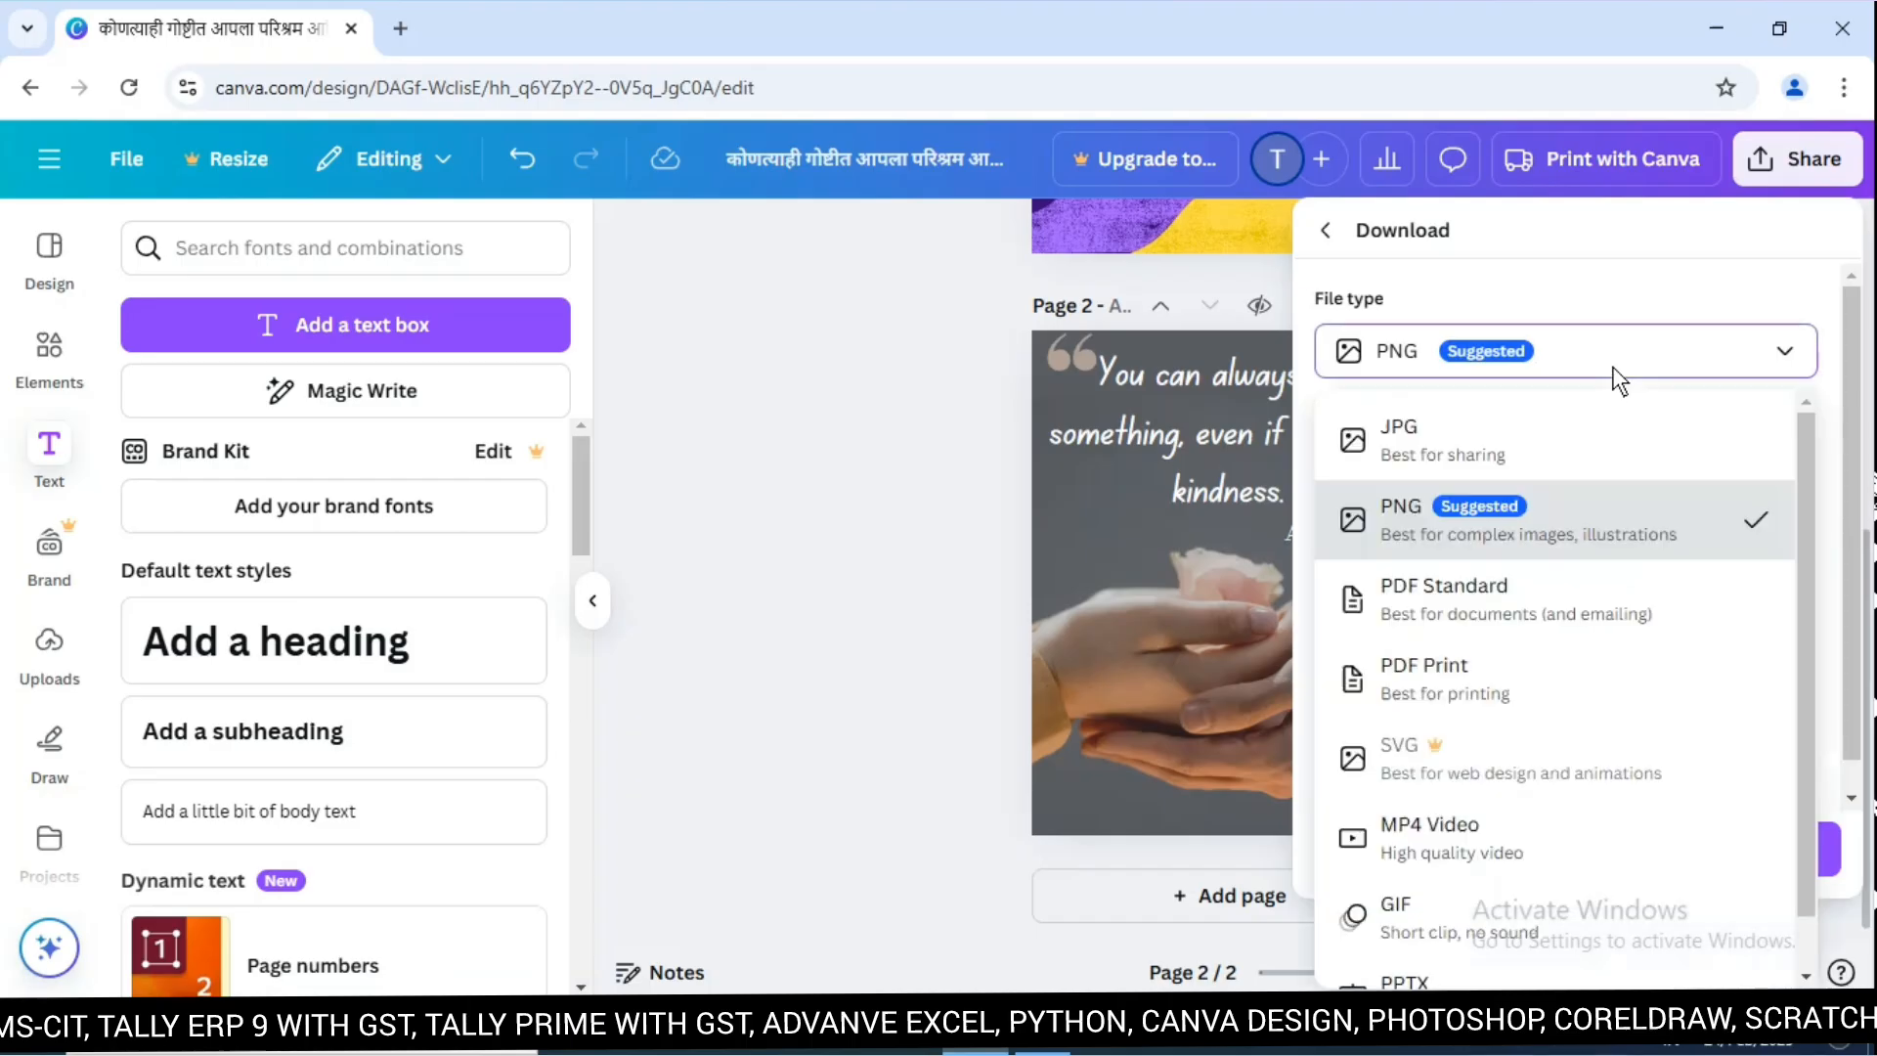
left_click_drag(1799, 493, 1801, 647)
left_click(1582, 374)
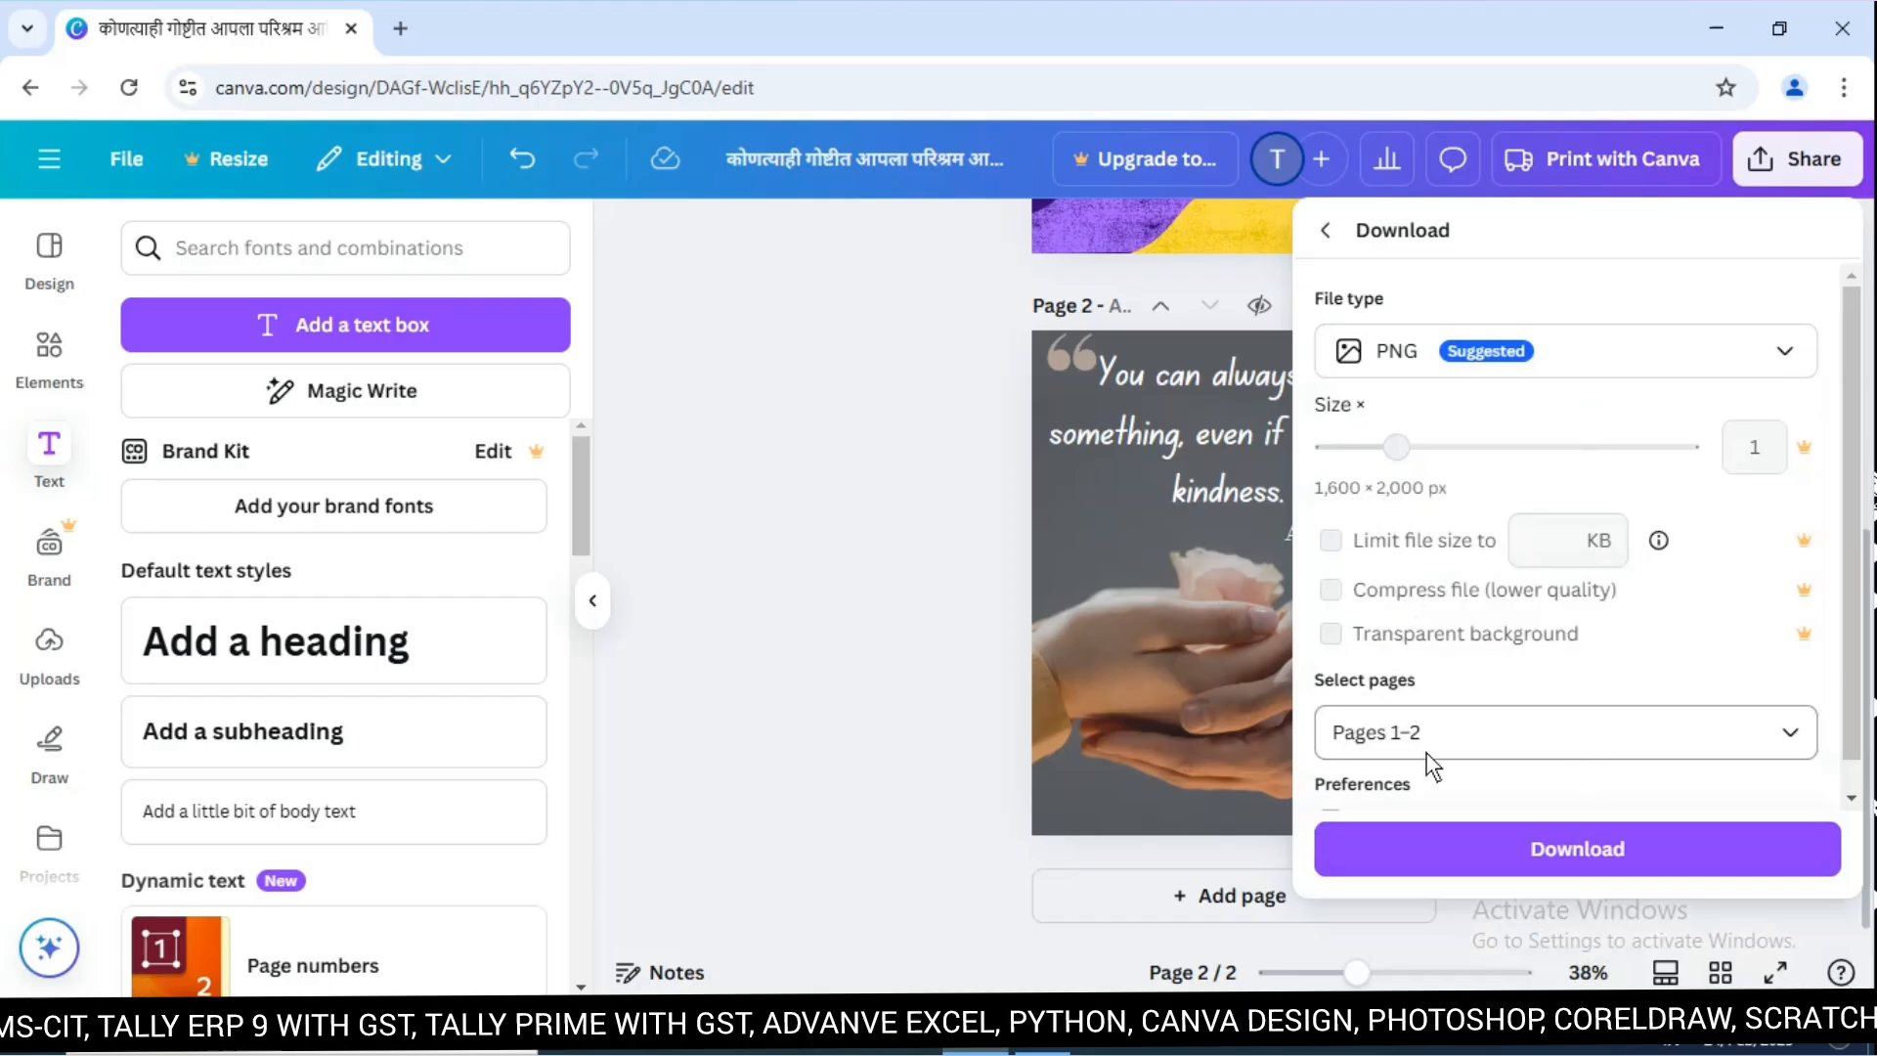
Exclude page 2 from the download selection, include it again, confirm pages 1–2 and close the download settings without downloading.
left_click(1782, 734)
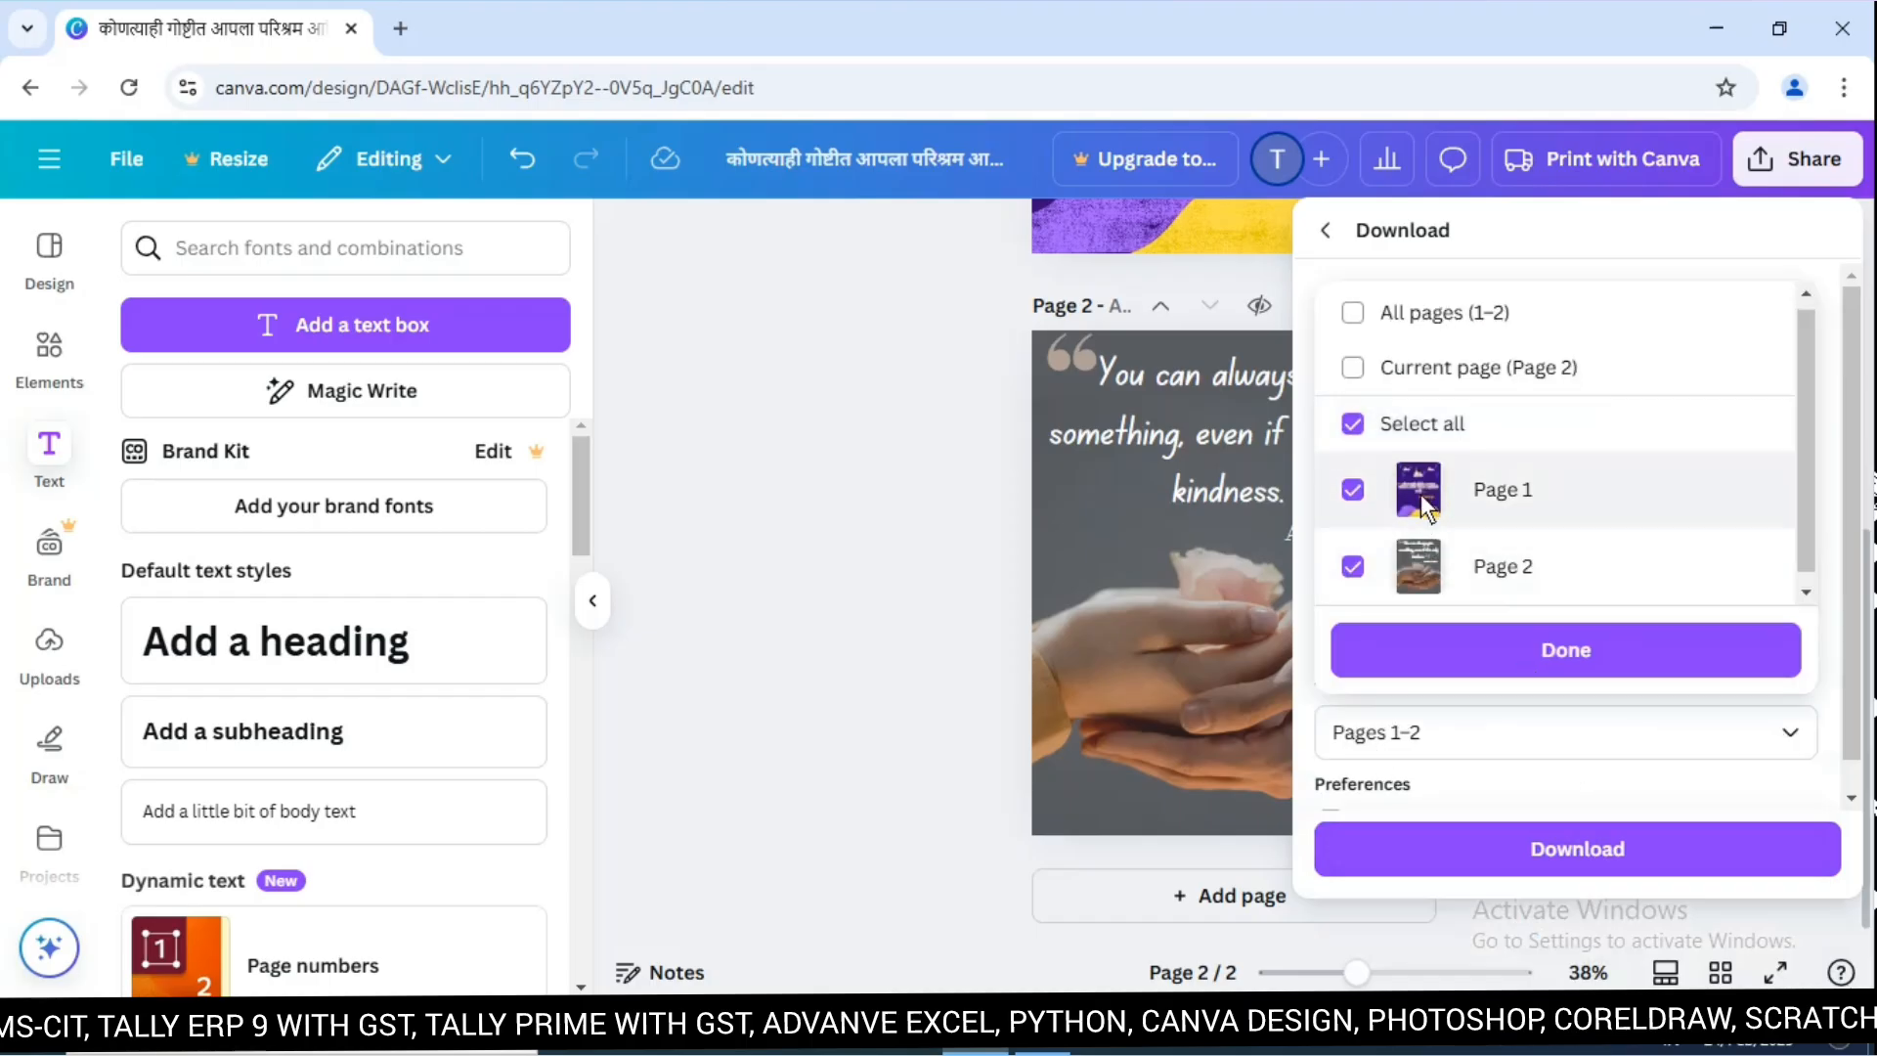
left_click(1356, 567)
left_click(1349, 565)
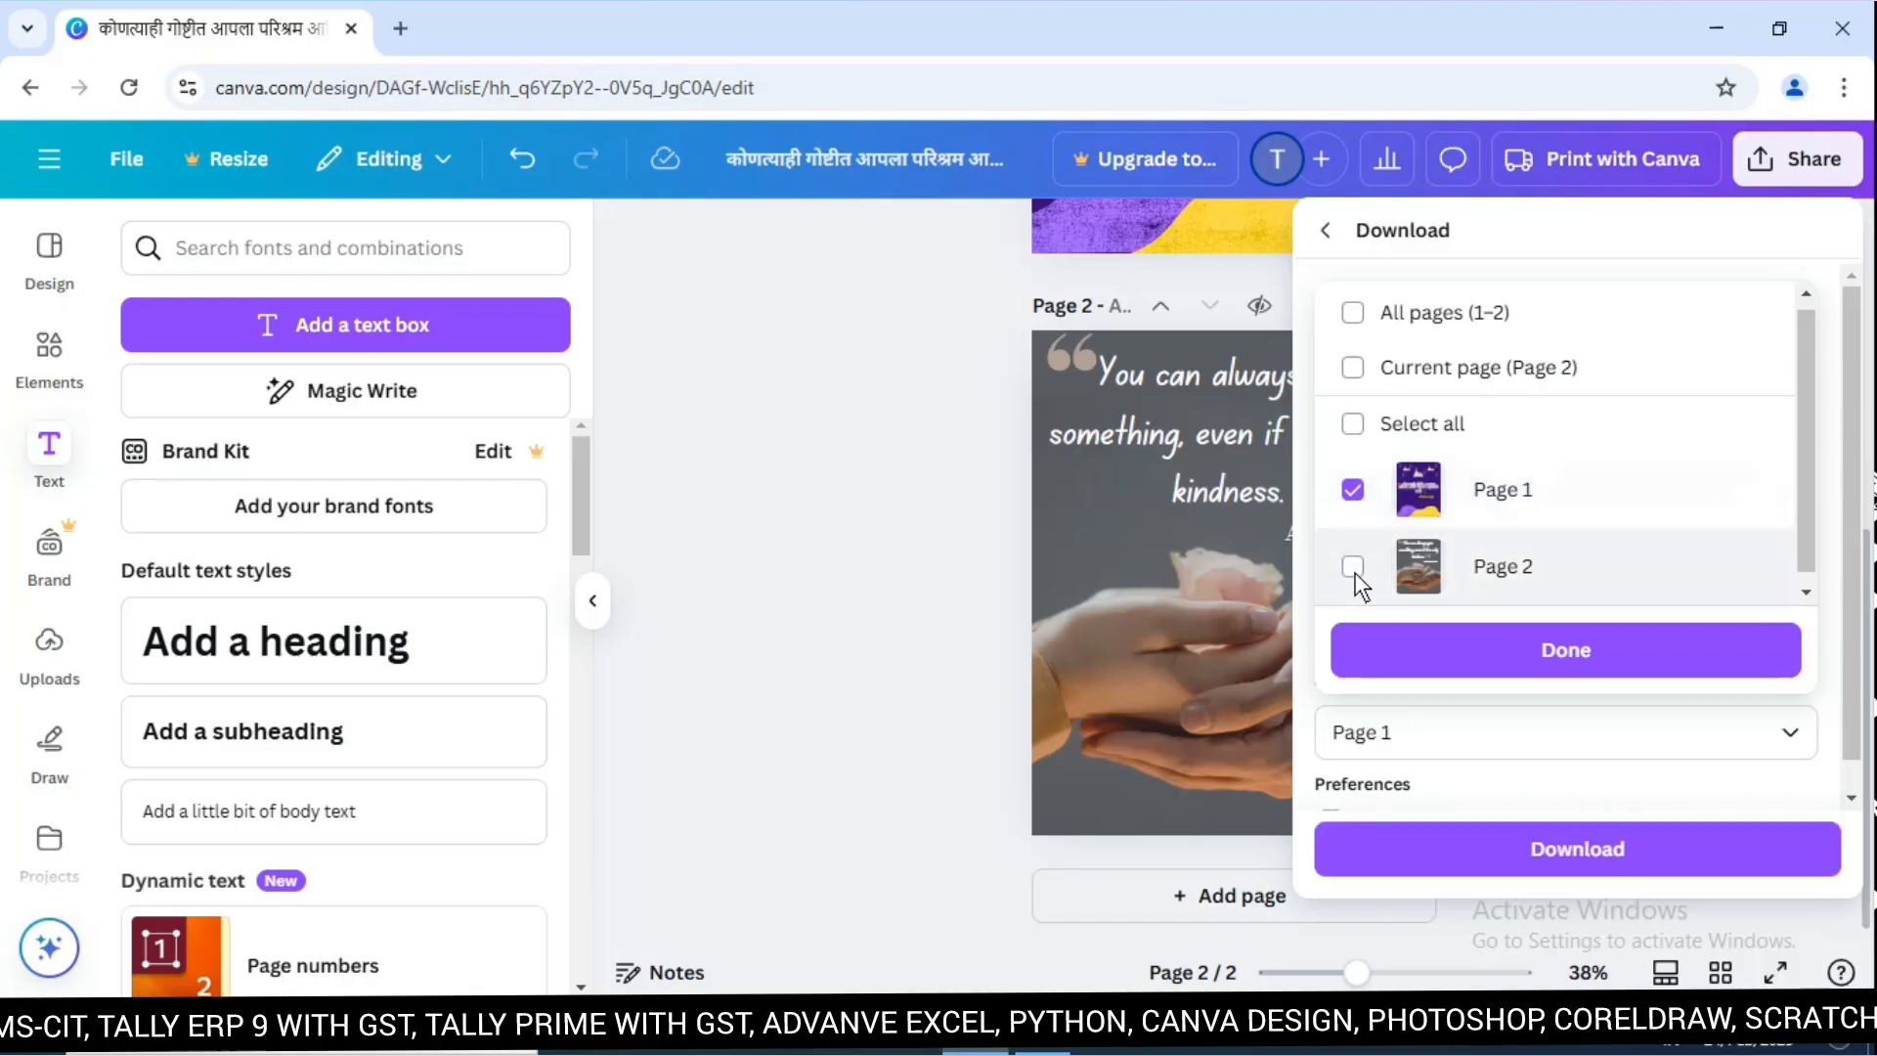
left_click(1554, 646)
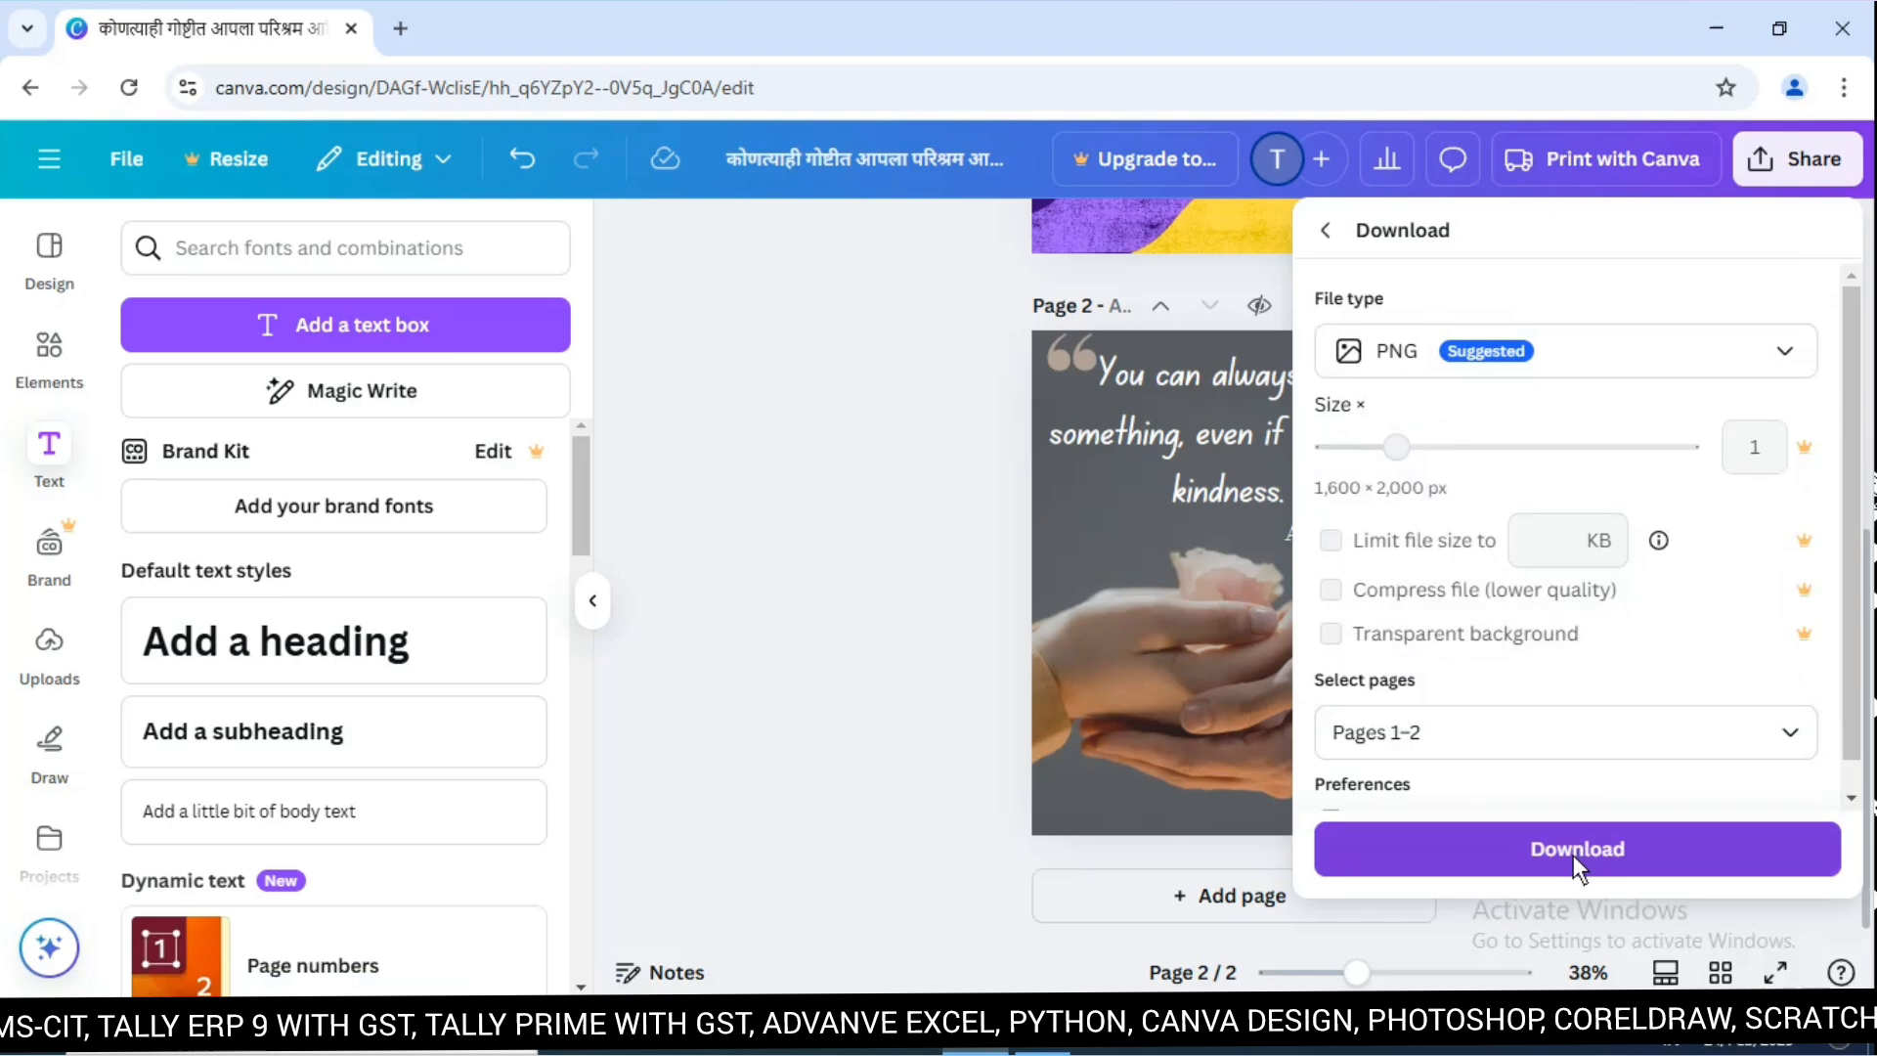
left_click(820, 674)
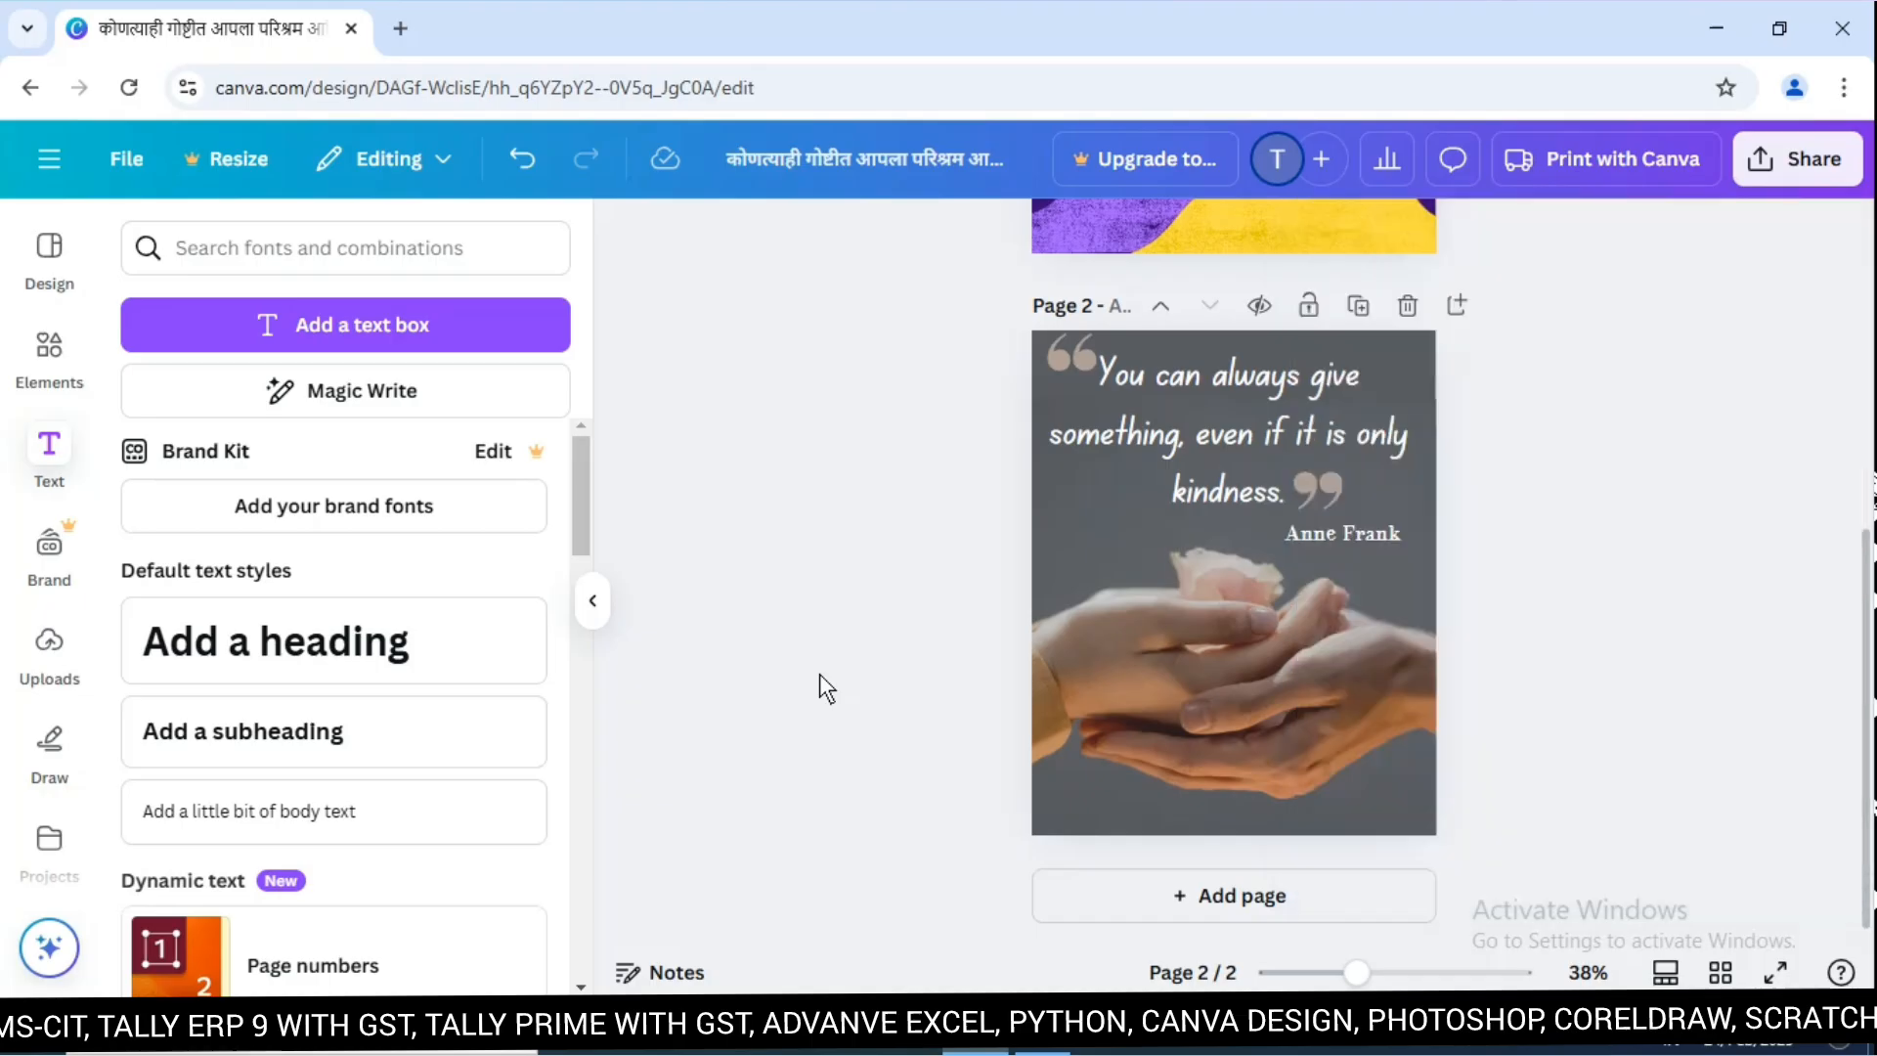